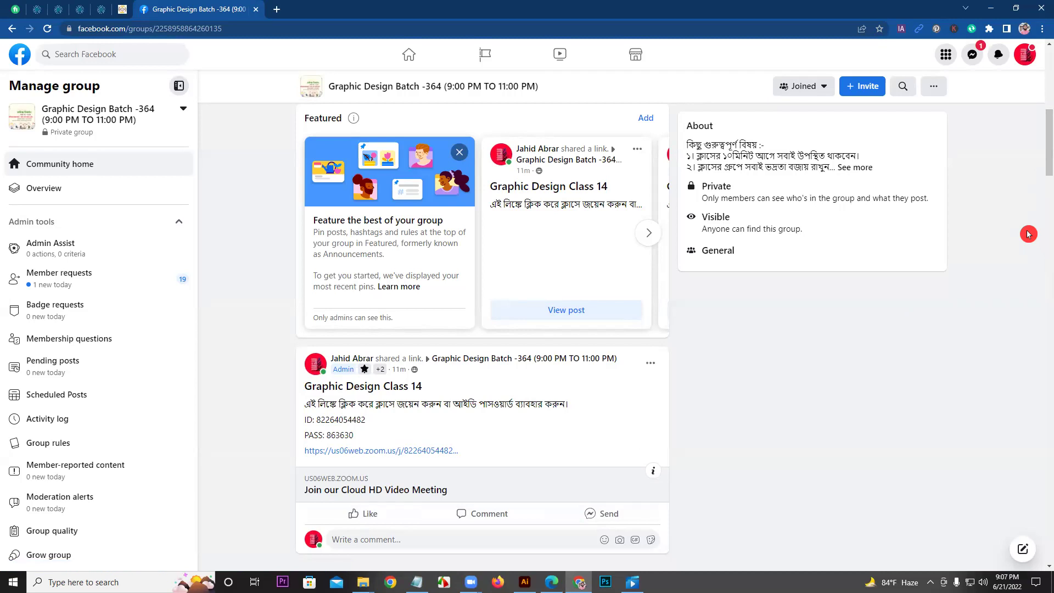
Step: Scroll down and back up through the Facebook design group feed
scroll(1042, 298, "down", 6)
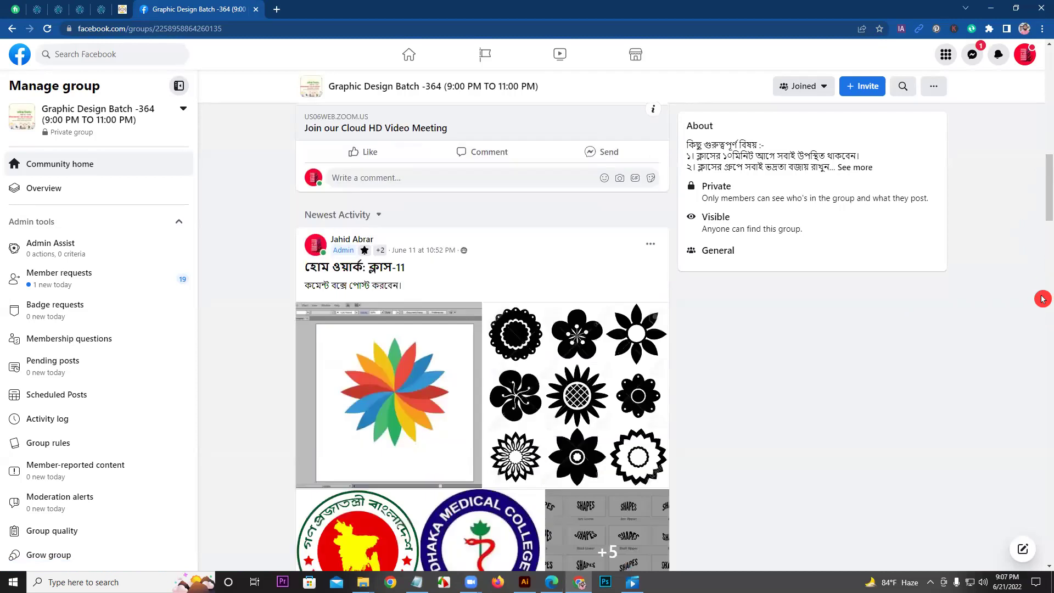
scroll(1042, 299, "down", 2)
scroll(967, 346, "up", 1)
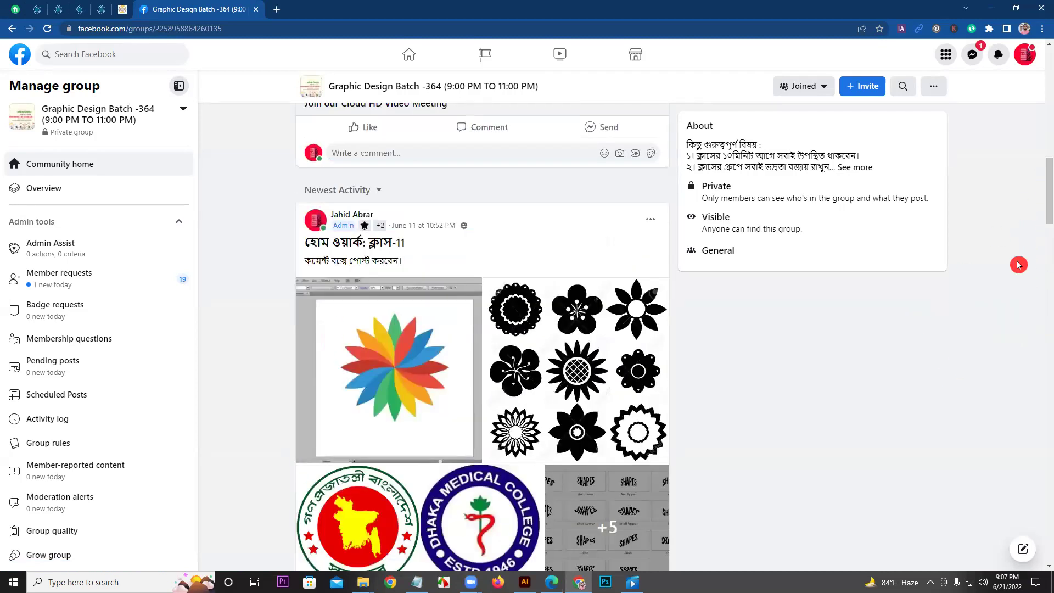
scroll(1043, 176, "up", 7)
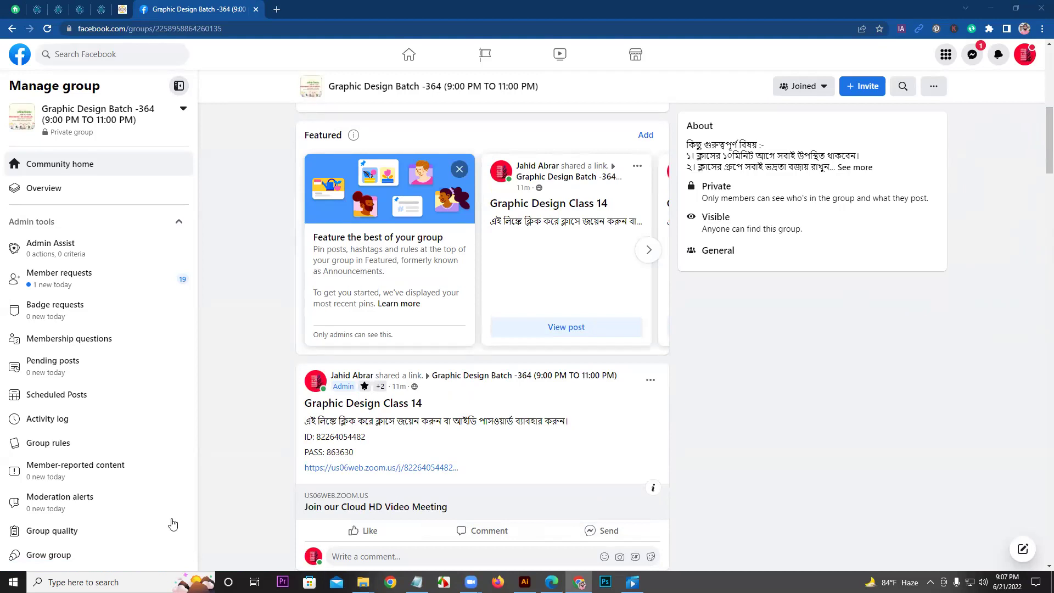
Step: Bring up the course outline PDF at page 8, showing the Class 14 topics
left_click(876, 412)
left_click(551, 582)
left_click_drag(1047, 162, 1007, 543)
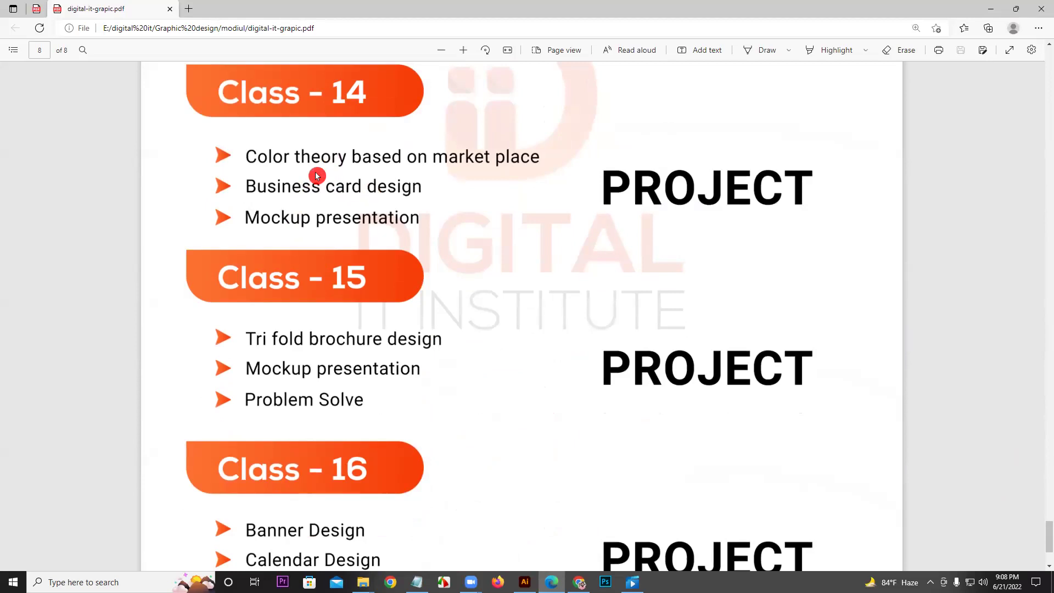
Step: Switch from Edge to the Adobe Illustrator 2021 Home screen
mouse_move(580, 583)
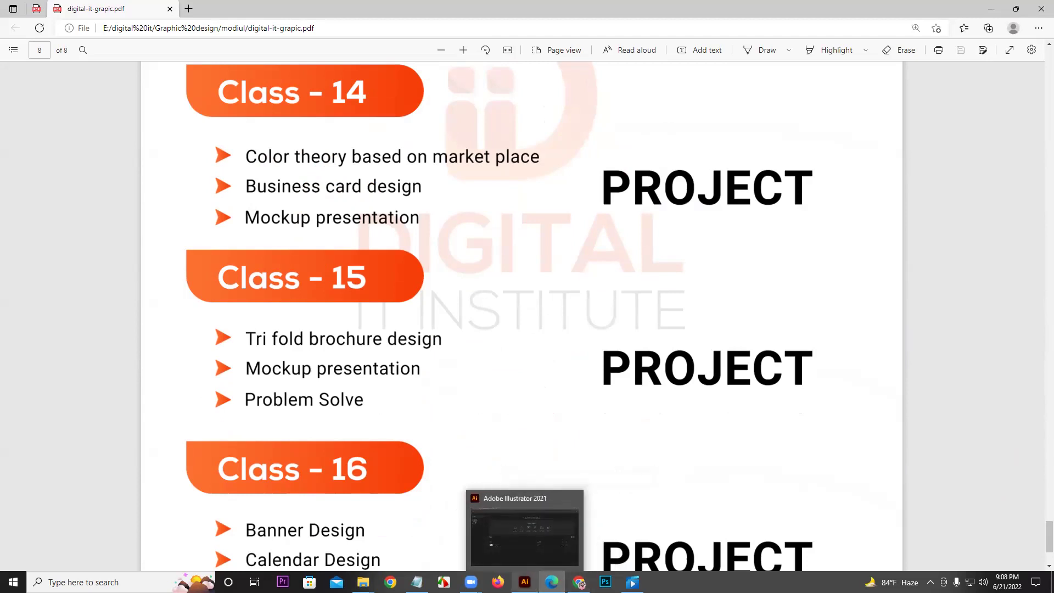
left_click(524, 583)
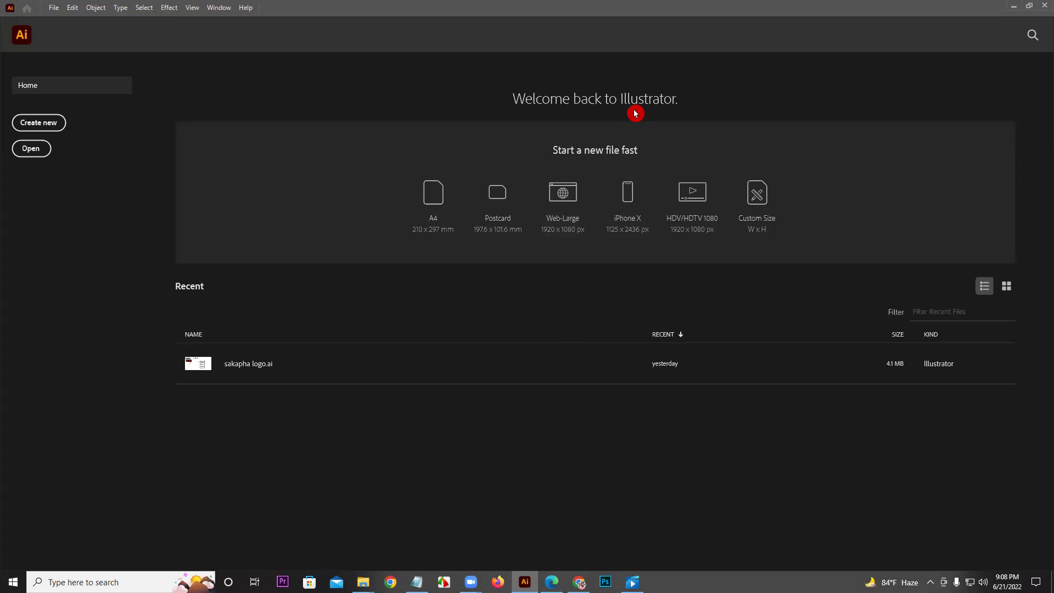
Step: Start a new document named 'Business Card Design' with 2 artboards in 2 columns
left_click(60, 8)
left_click(65, 20)
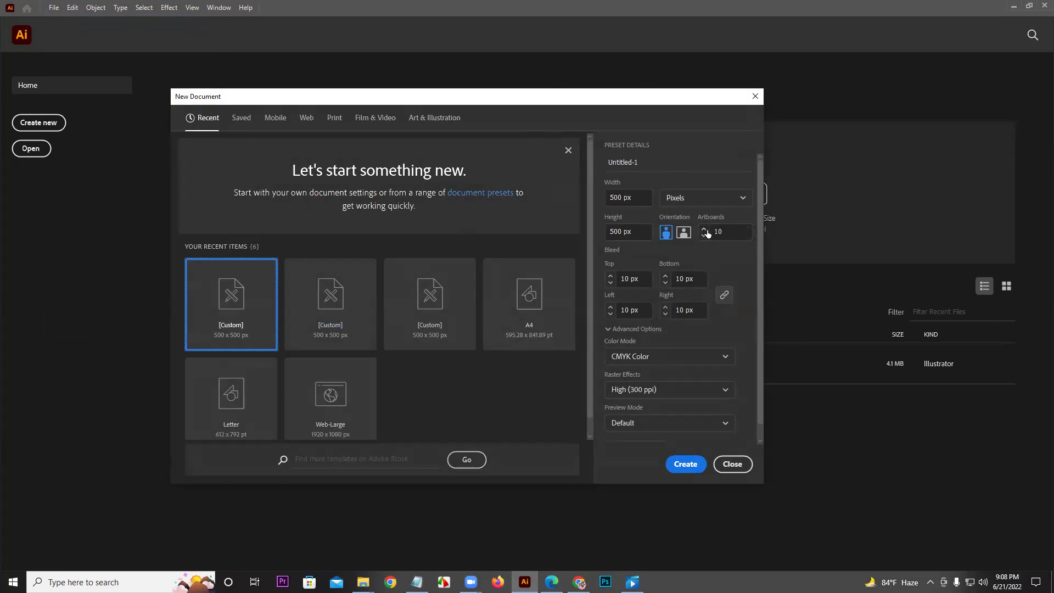
left_click_drag(759, 270, 766, 356)
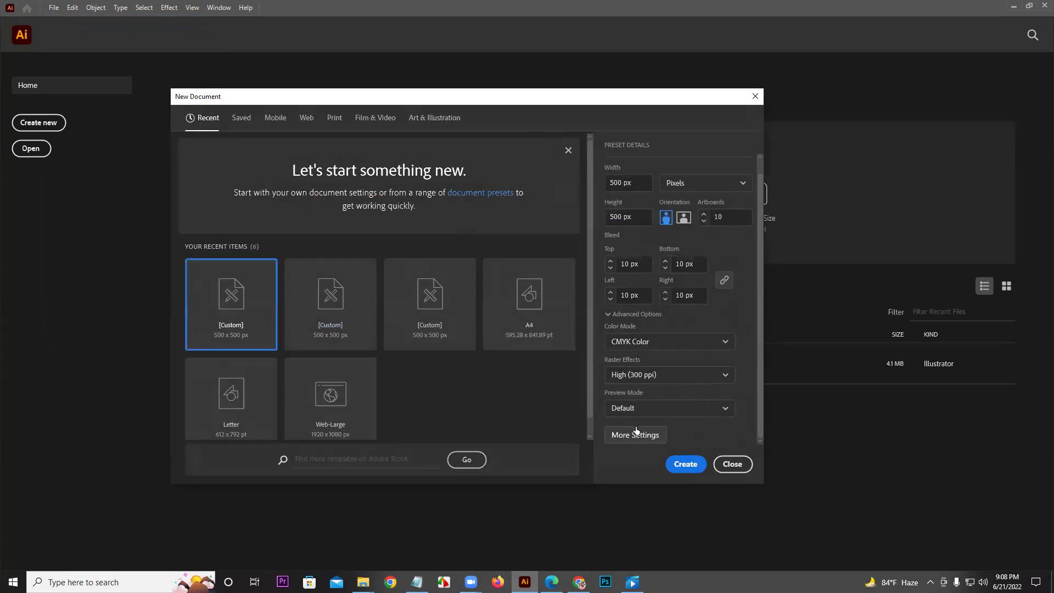
left_click(636, 433)
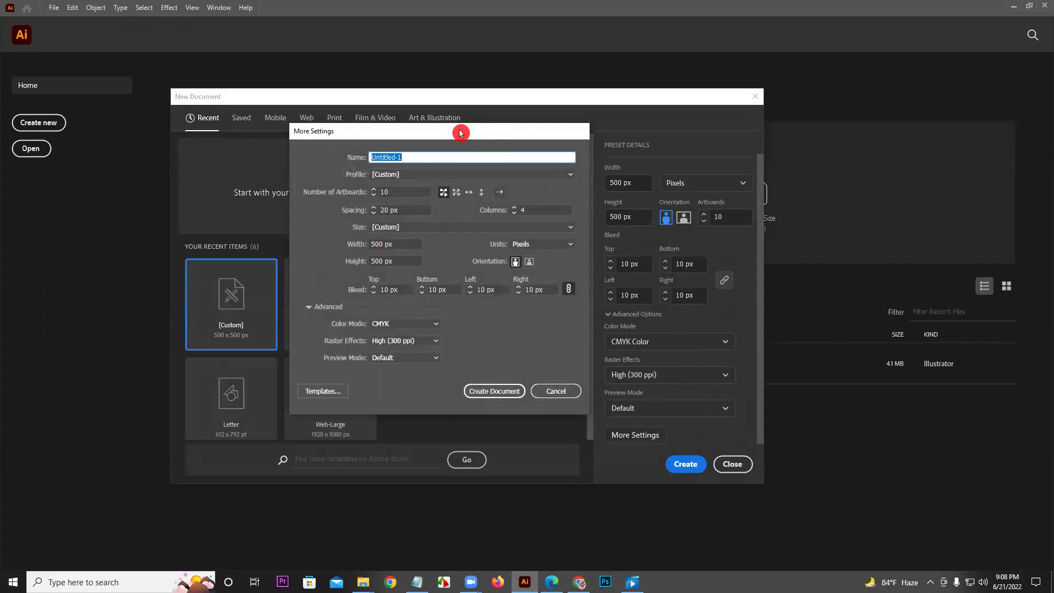
left_click_drag(460, 132, 575, 114)
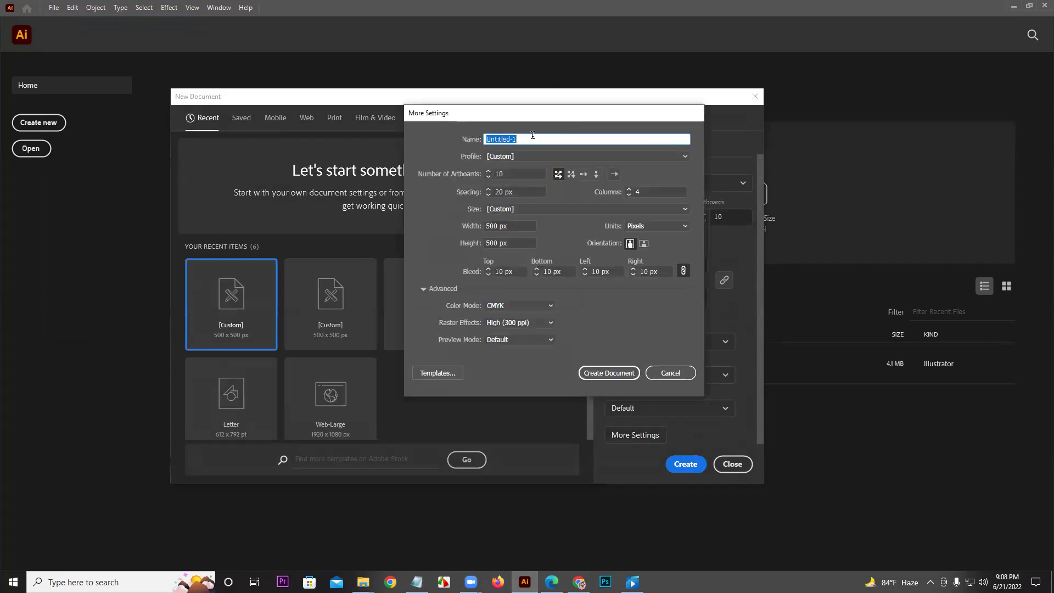
type("Business Card Design")
left_click(505, 173)
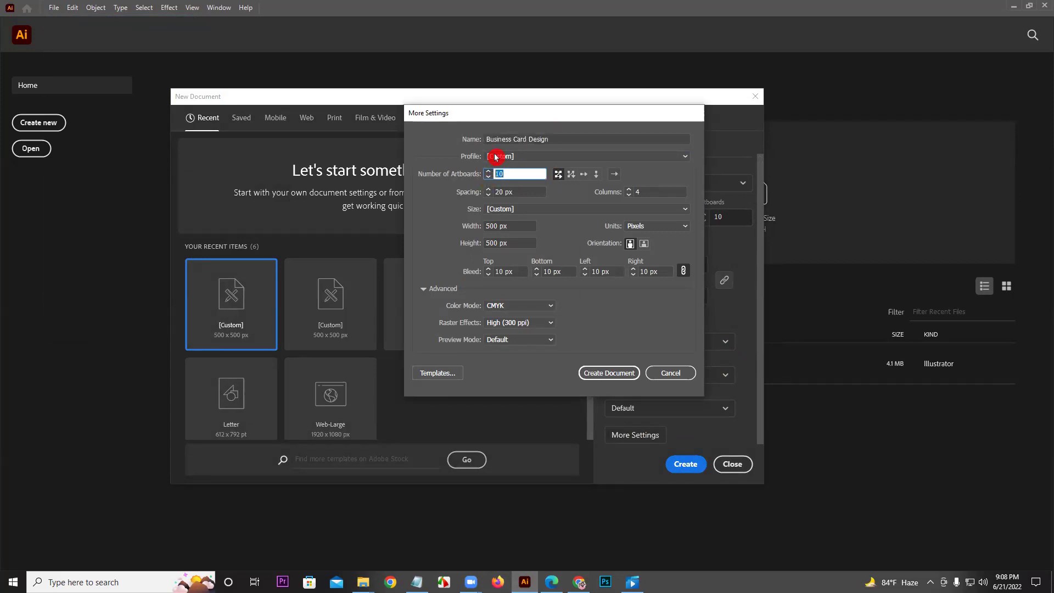
type("2")
Step: Set units to inches, artboards 3.5 × 2 in, bleed 0.125 in, and create the document
left_click(653, 225)
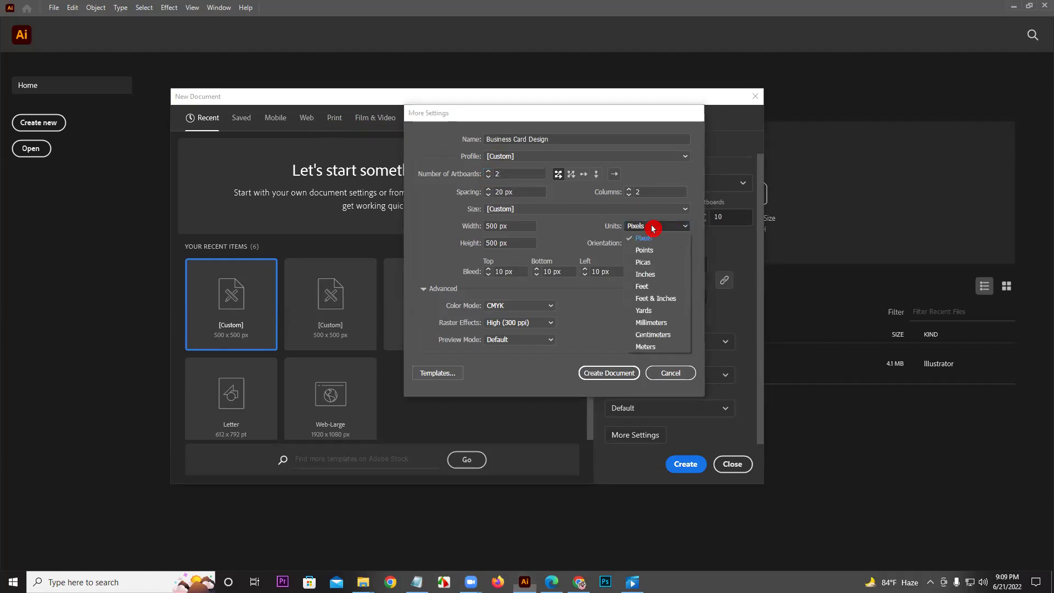
left_click(646, 273)
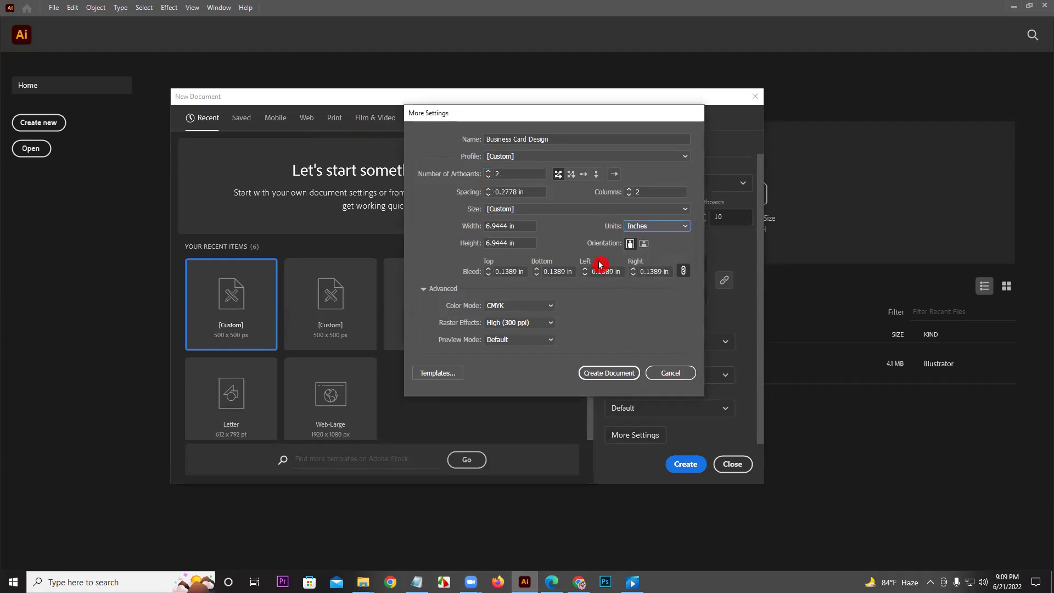
left_click_drag(520, 227, 436, 230)
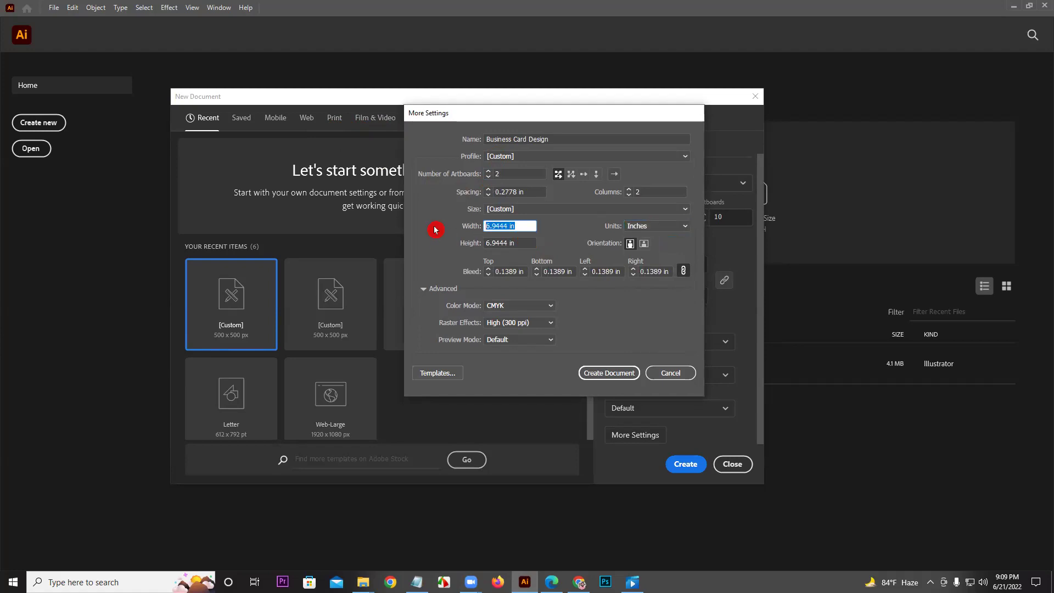
type("3.5")
key("Tab")
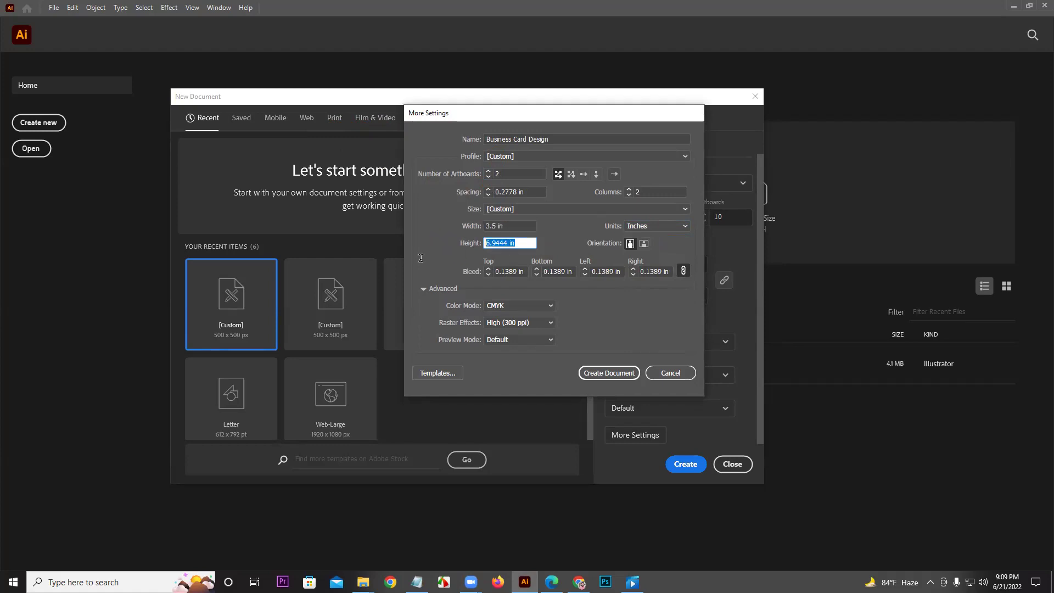
type("2")
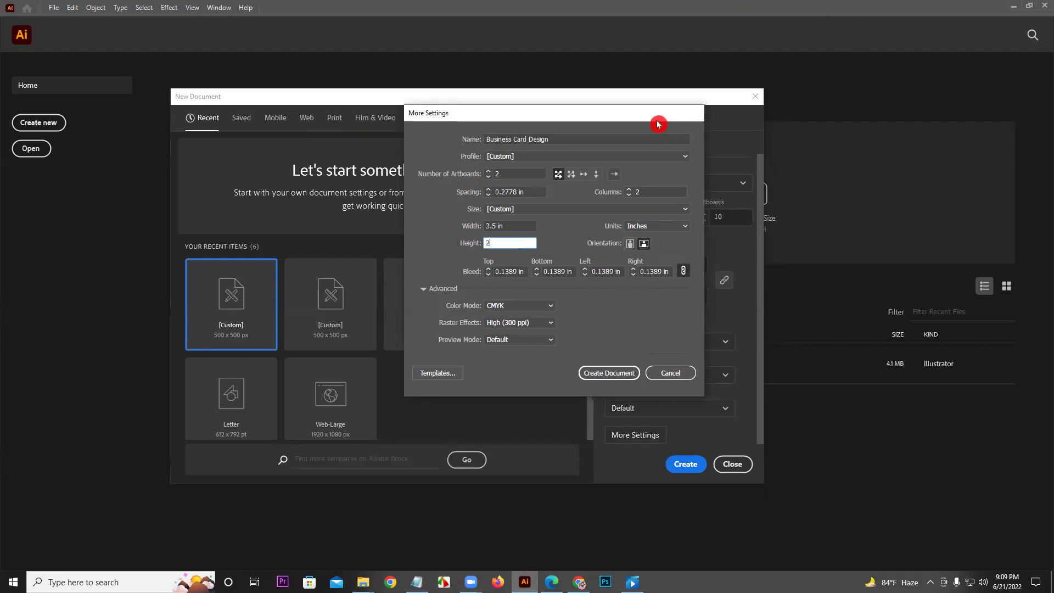
left_click(519, 272)
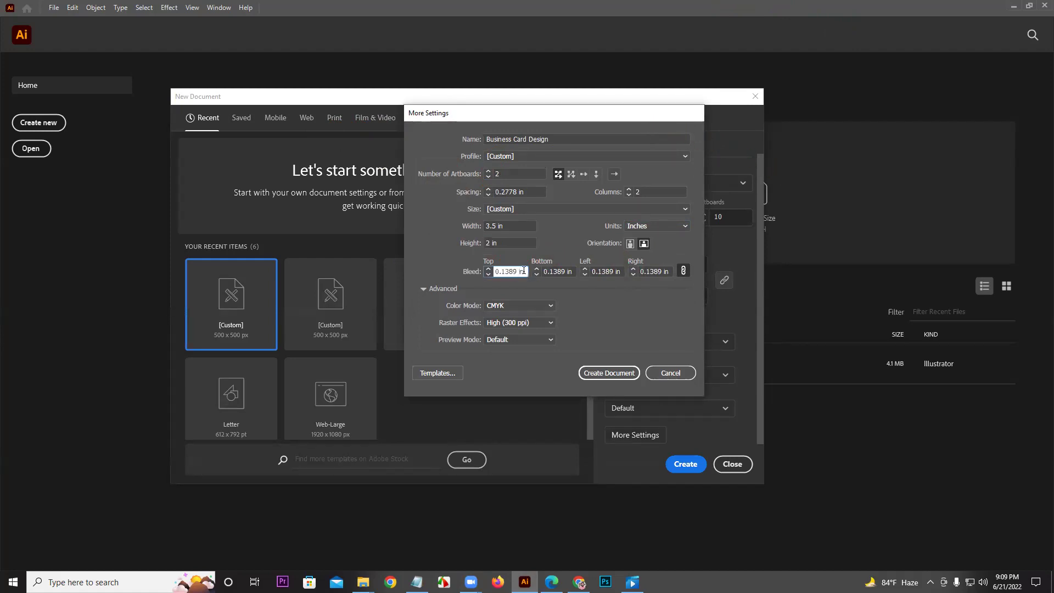
left_click_drag(523, 270, 469, 272)
type("0.125")
left_click(610, 372)
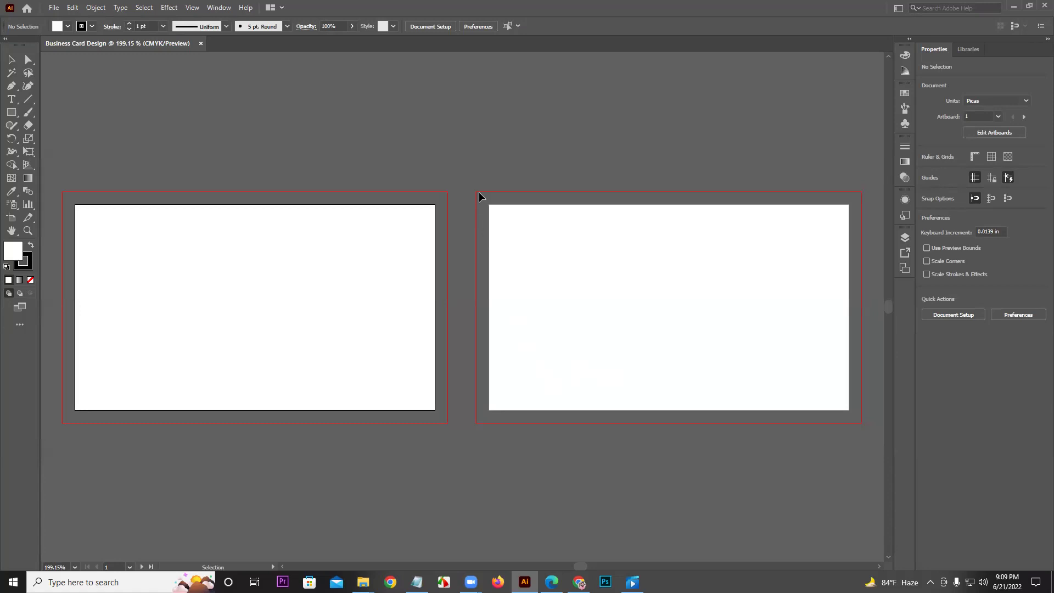
Step: Create a second document with two 3.5 × 2 in artboards and 0.25 in bleed
left_click(69, 8)
left_click(53, 7)
left_click(63, 16)
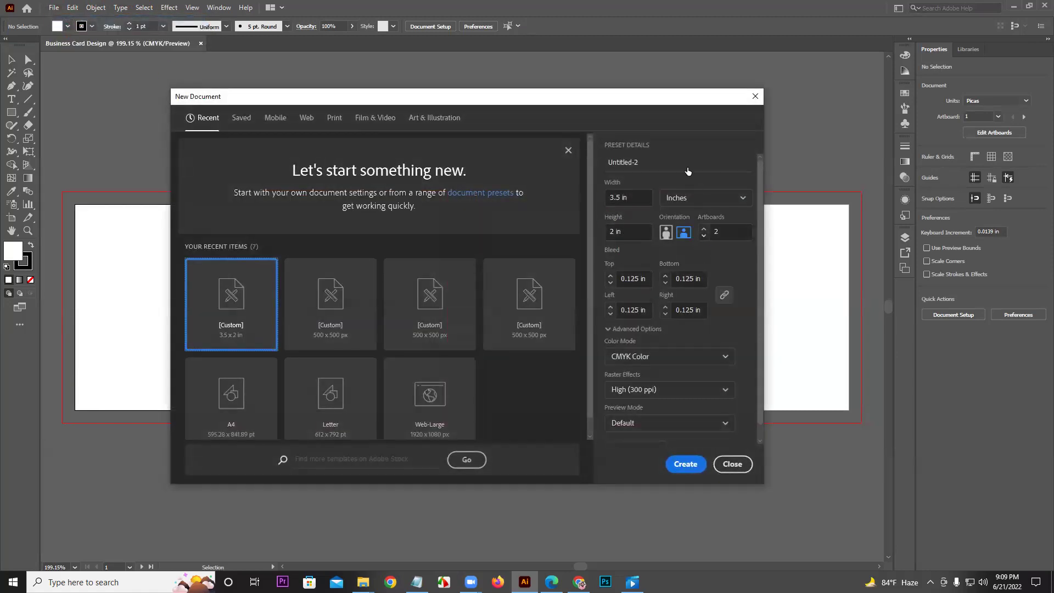
left_click_drag(658, 101, 568, 111)
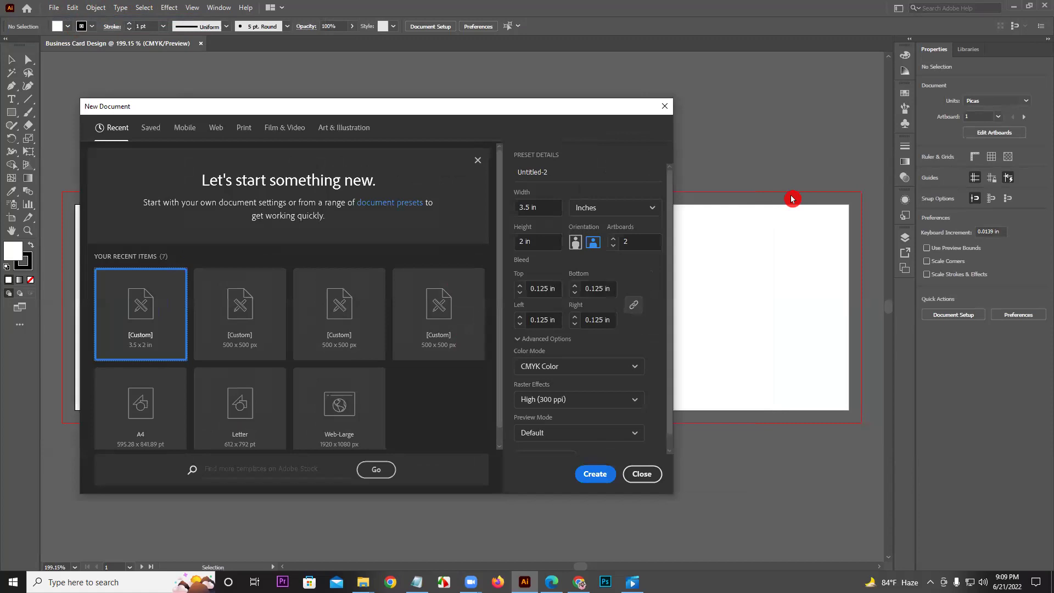
left_click(520, 285)
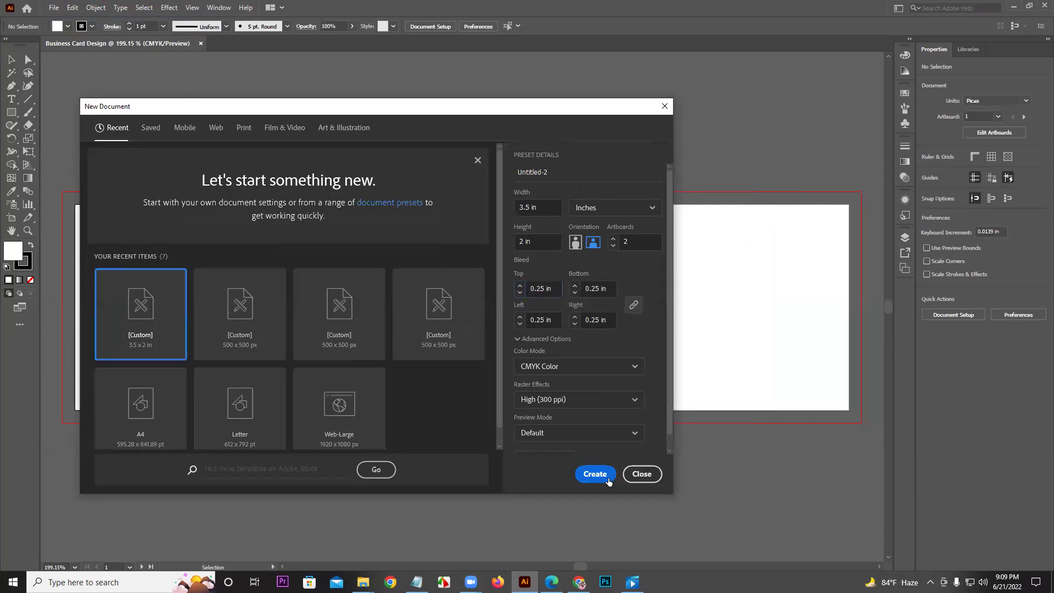
left_click(595, 474)
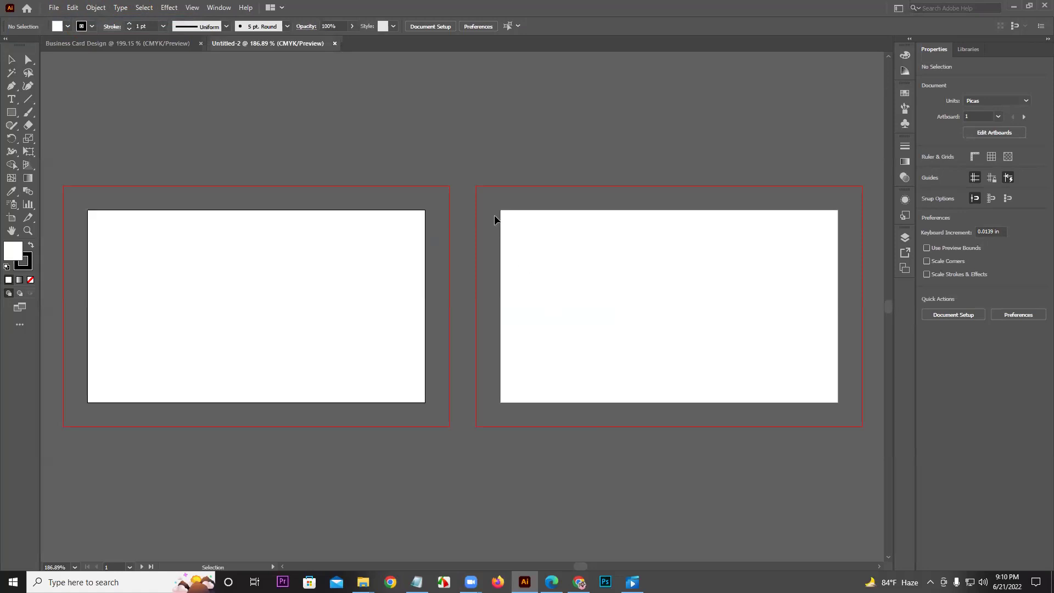
Step: Close Untitled-2 to return to the Business Card Design document
left_click(334, 47)
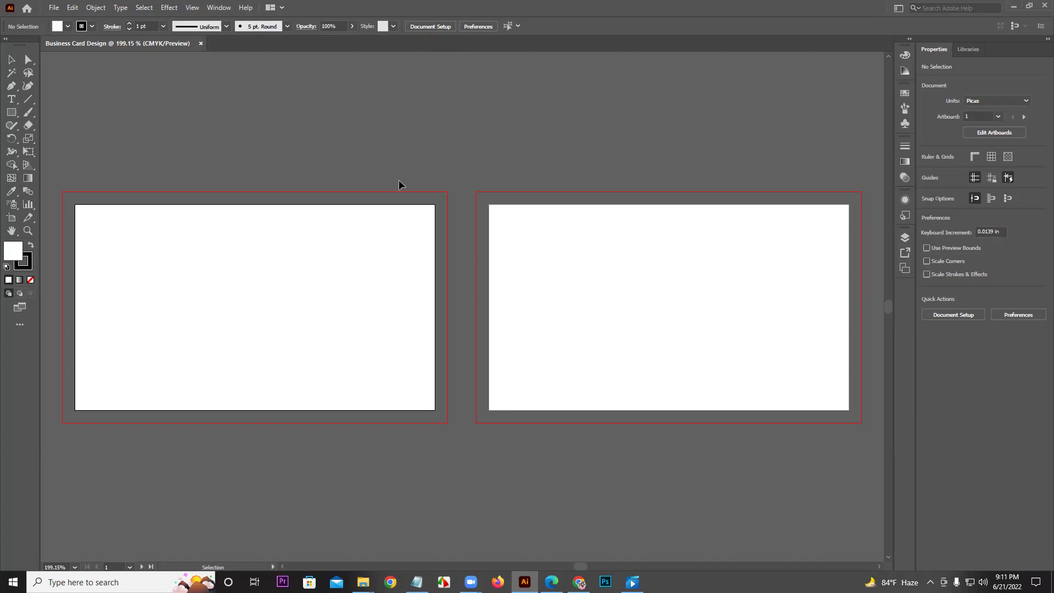
Step: Pan the artboards to the right and browse the Object menu's path commands without using them
key("space")
left_click_drag(384, 193, 568, 177)
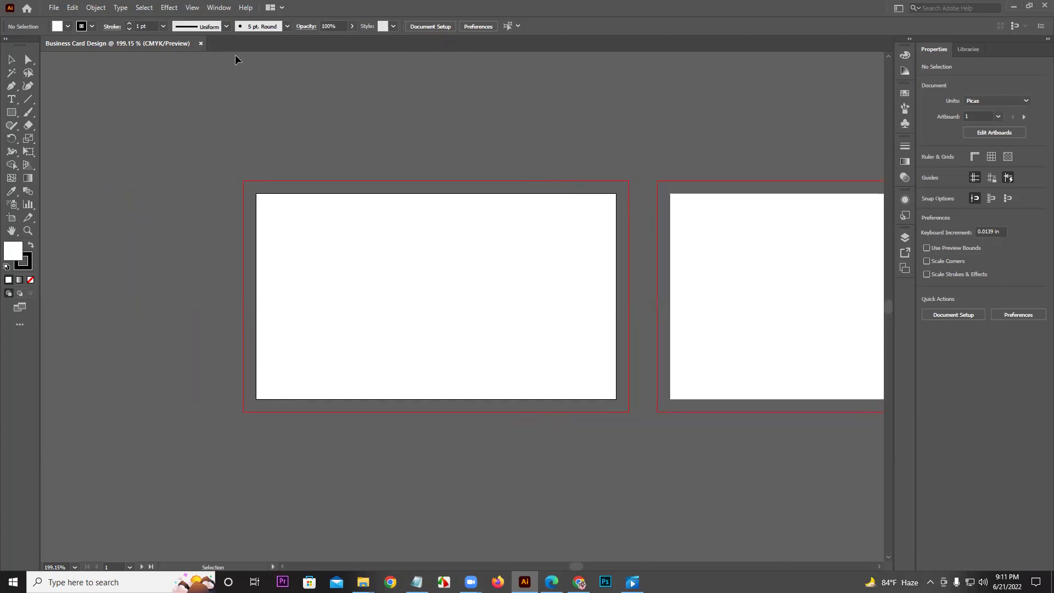
left_click(95, 7)
mouse_move(122, 271)
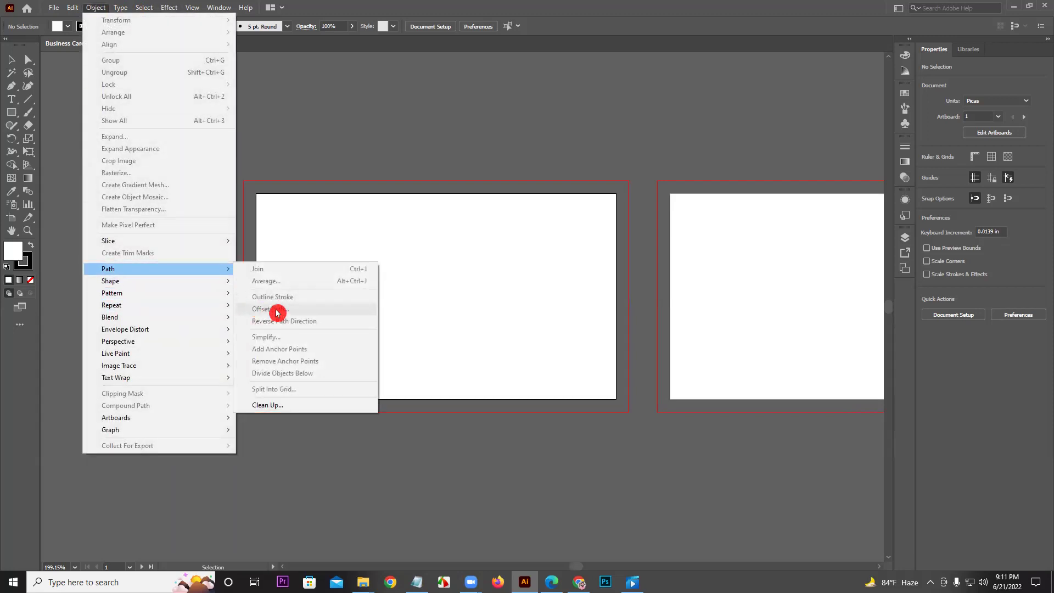
left_click(277, 311)
scroll(306, 228, "left", 5)
Step: Draw a stroke-less yellow-green rectangle left of the first artboard, widened to about 3 in
left_click(12, 113)
left_click_drag(190, 162, 379, 359)
left_click(31, 266)
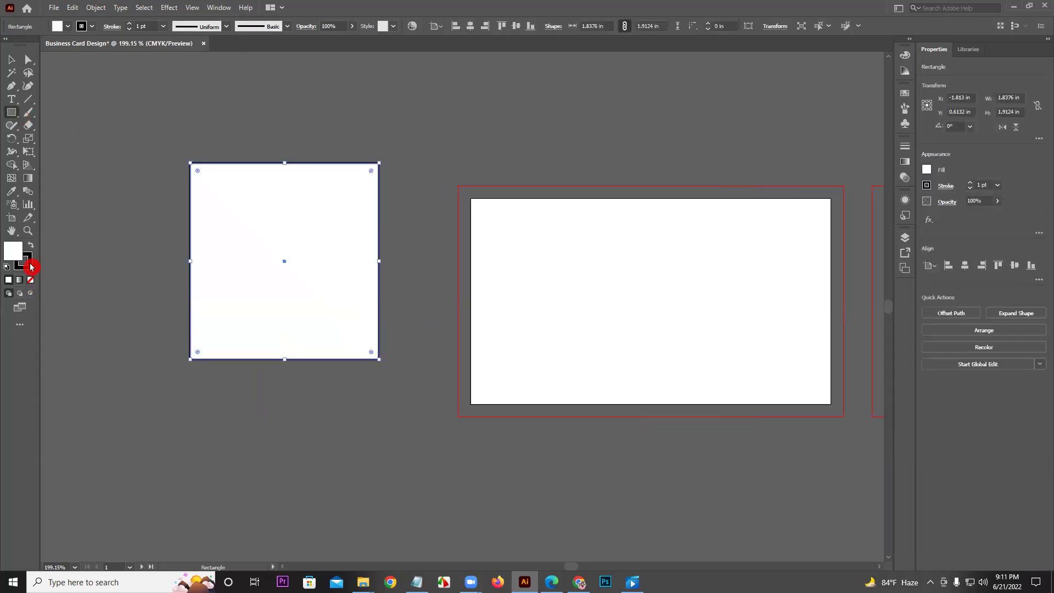
left_click(30, 280)
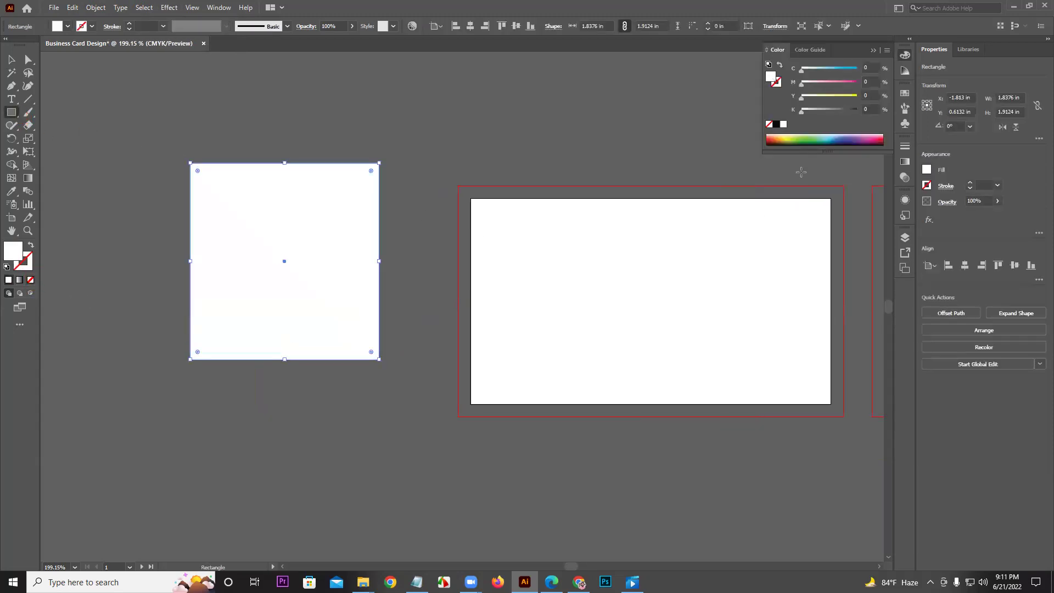
left_click(796, 139)
left_click(11, 59)
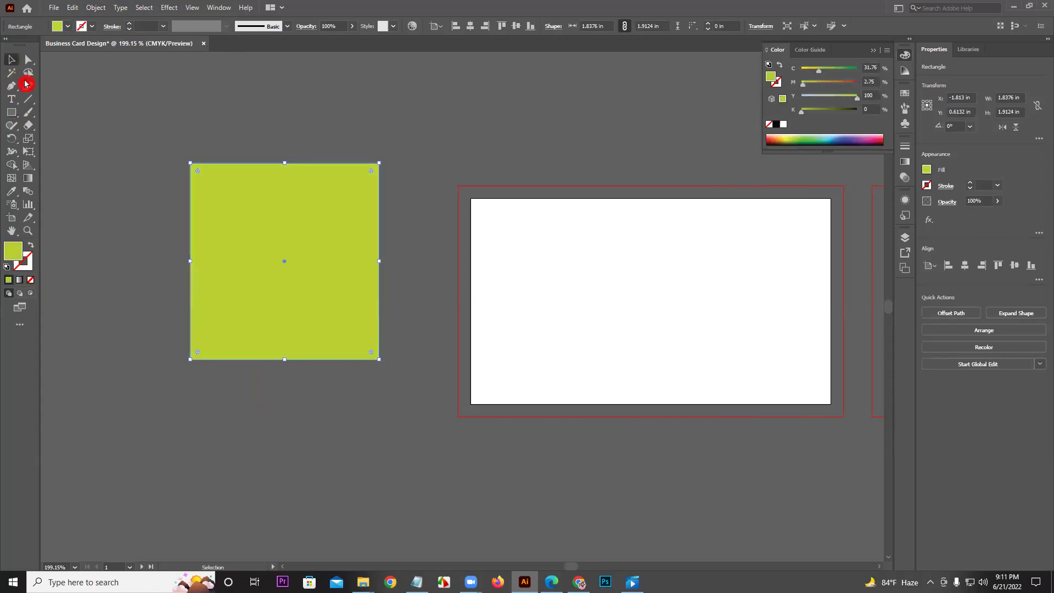
left_click_drag(379, 263, 439, 262)
Step: Add a red rectangle inside it, shrunk to 2.29 × 1.45 in
left_click(378, 138)
left_click(366, 199)
key("a")
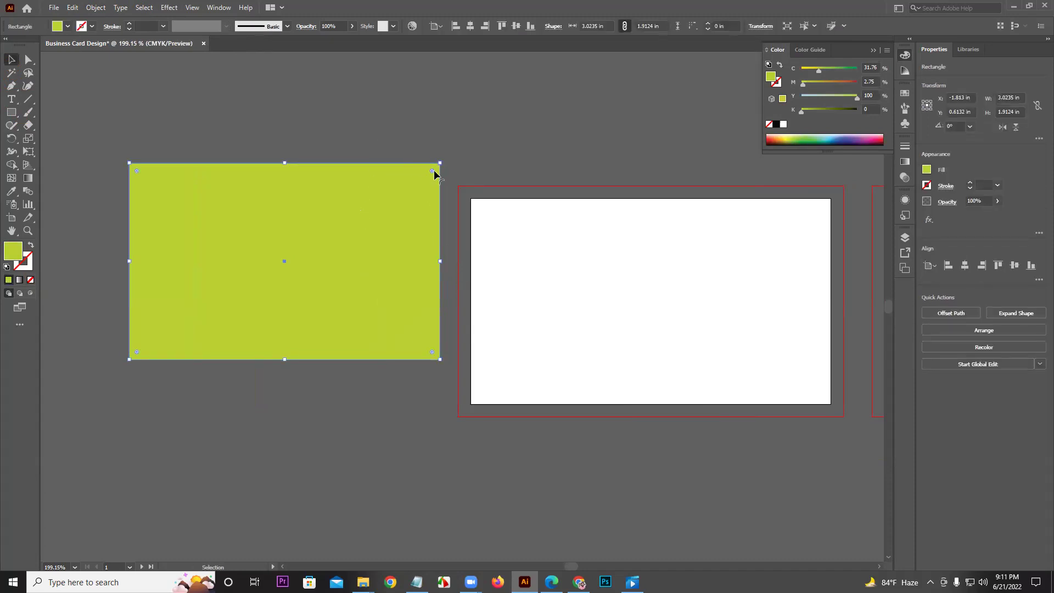
left_click_drag(828, 83, 801, 70)
left_click_drag(442, 161, 403, 187)
Step: Zoom in on the rectangles and delete the red one, leaving the lime-green rectangle selected
left_click(369, 140)
key("z")
left_click_drag(363, 148, 482, 134)
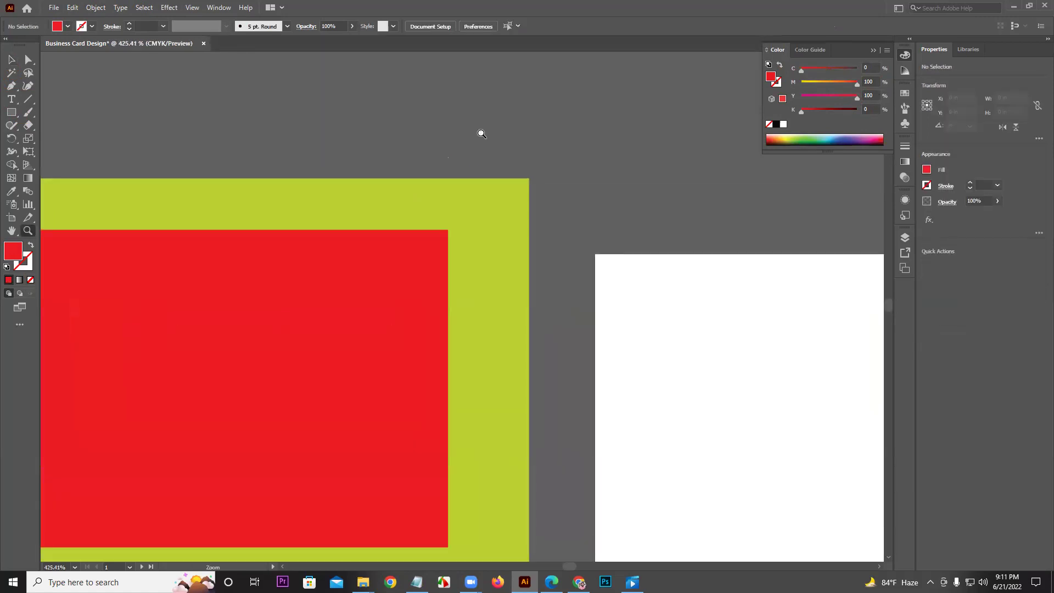
scroll(576, 195, "down", 2)
scroll(577, 195, "left", 1)
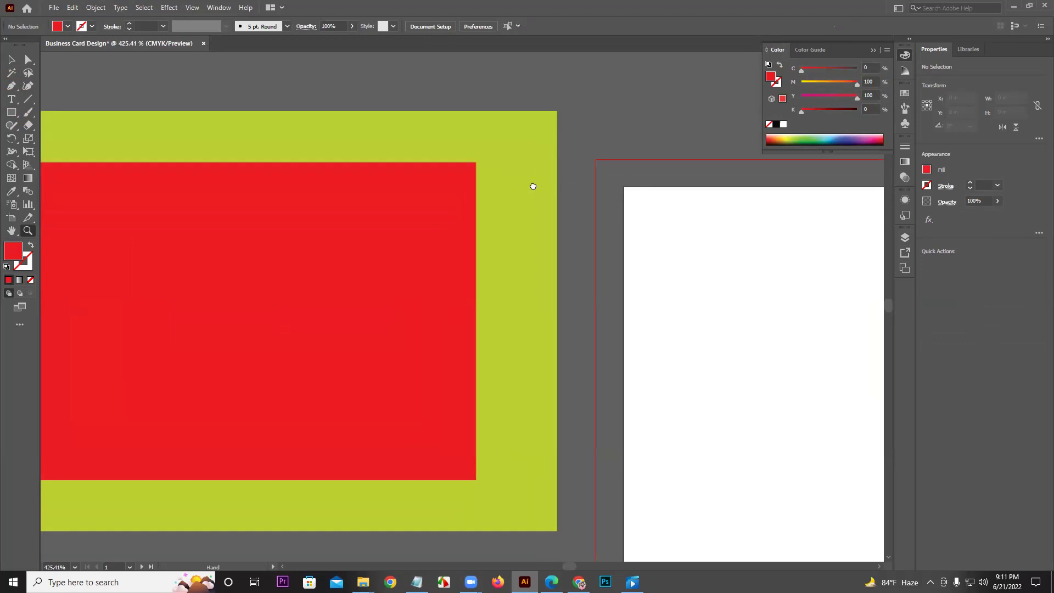
left_click_drag(533, 186, 754, 214)
left_click_drag(448, 247, 398, 203)
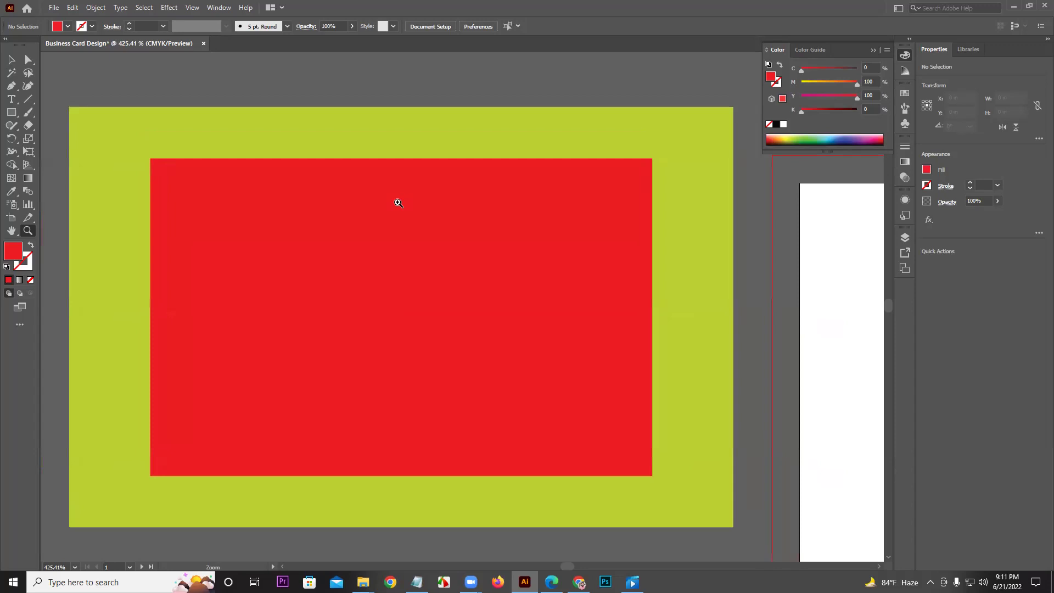
key("v")
left_click(396, 202)
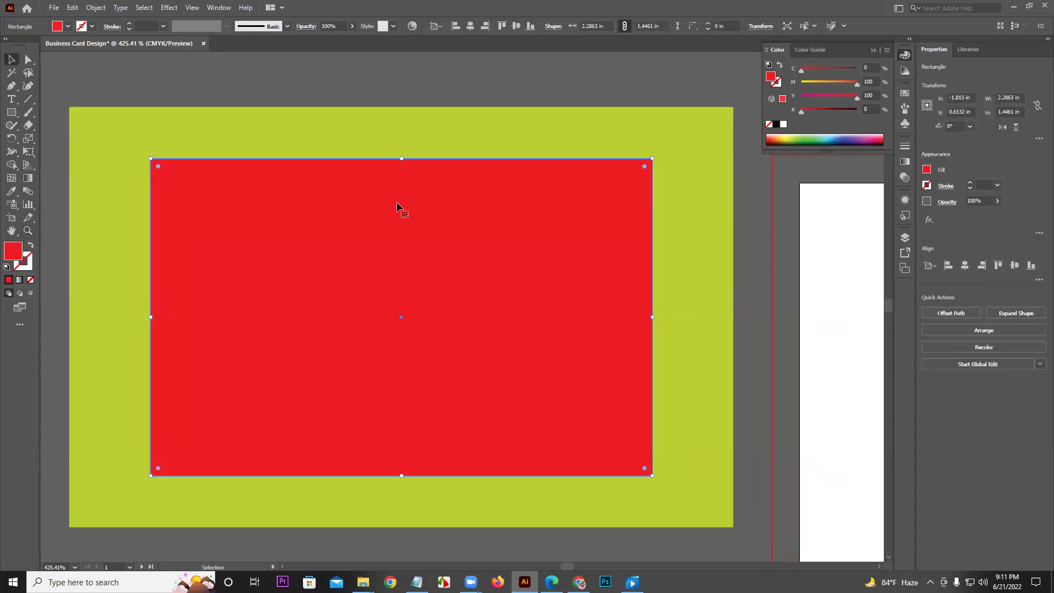
key("Delete")
left_click(361, 191)
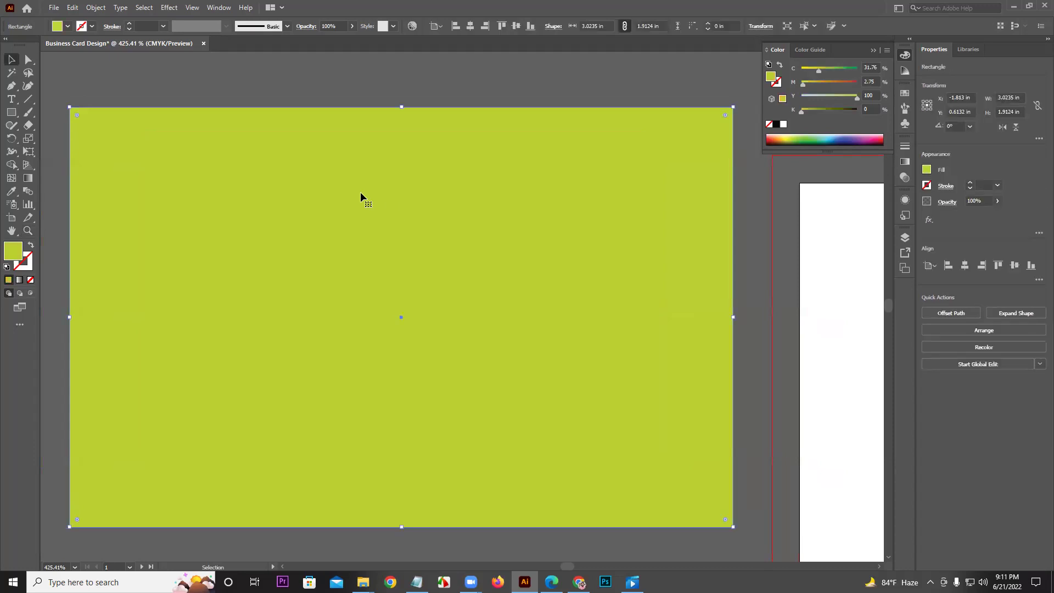
Step: Add a -0.1389 in offset copy inside the lime rectangle and fill it orange
left_click(95, 7)
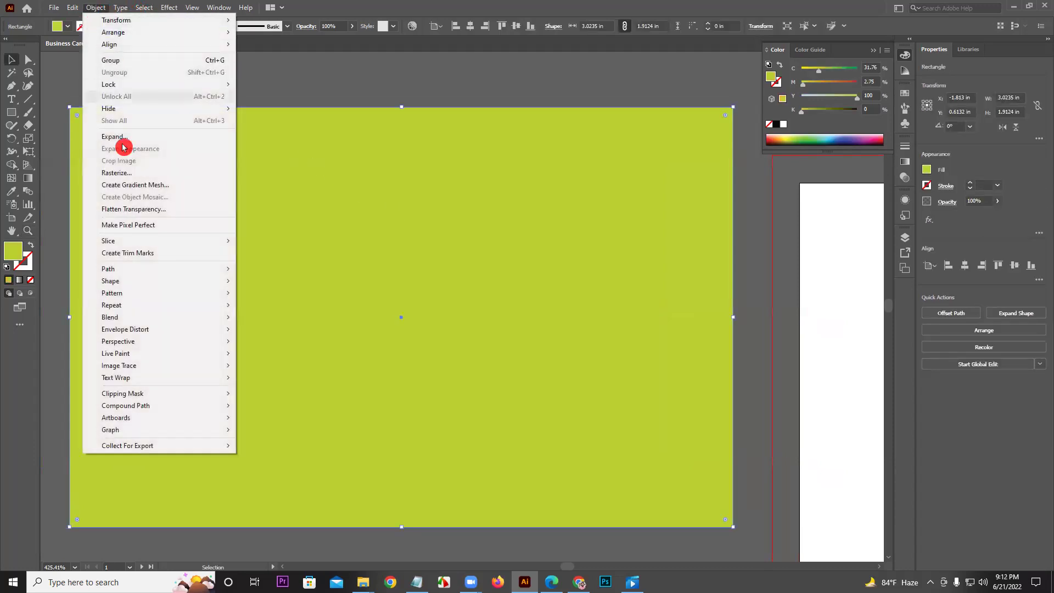
mouse_move(156, 272)
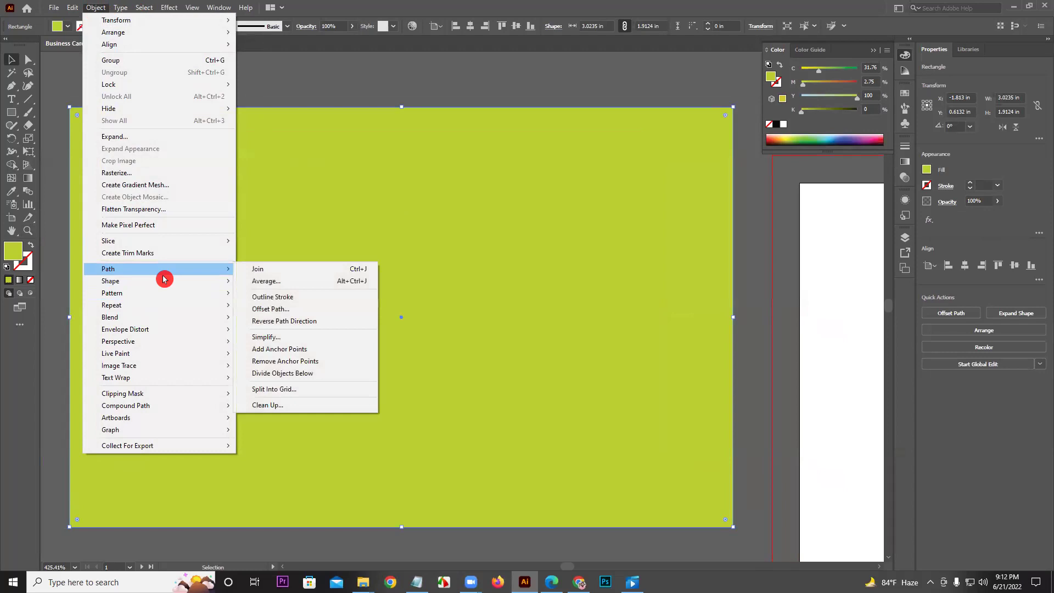
left_click(287, 309)
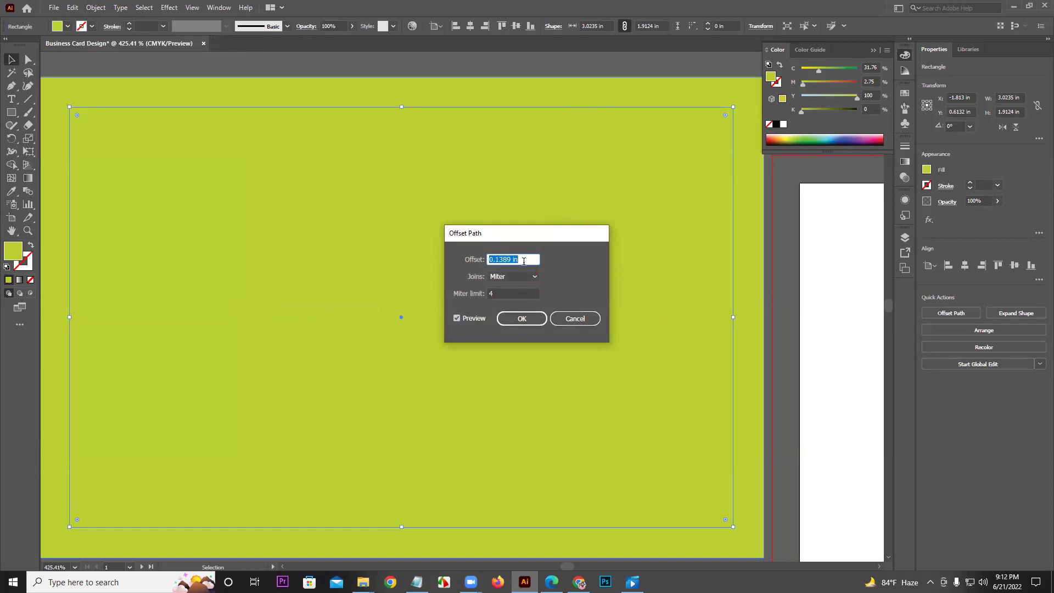
left_click(493, 262)
left_click(513, 277)
type("-")
left_click(475, 318)
left_click(476, 318)
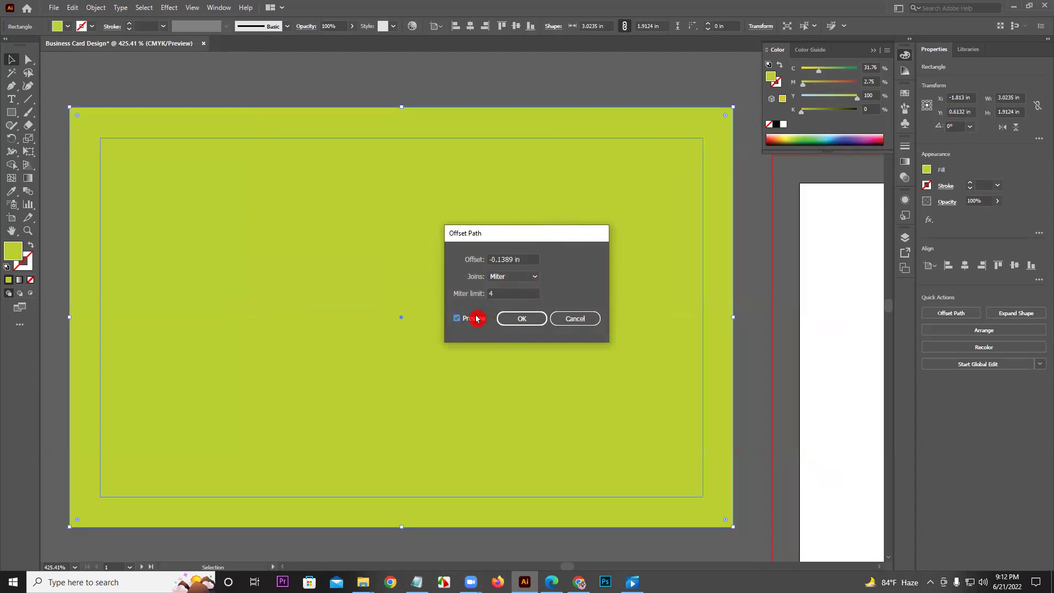
left_click(527, 320)
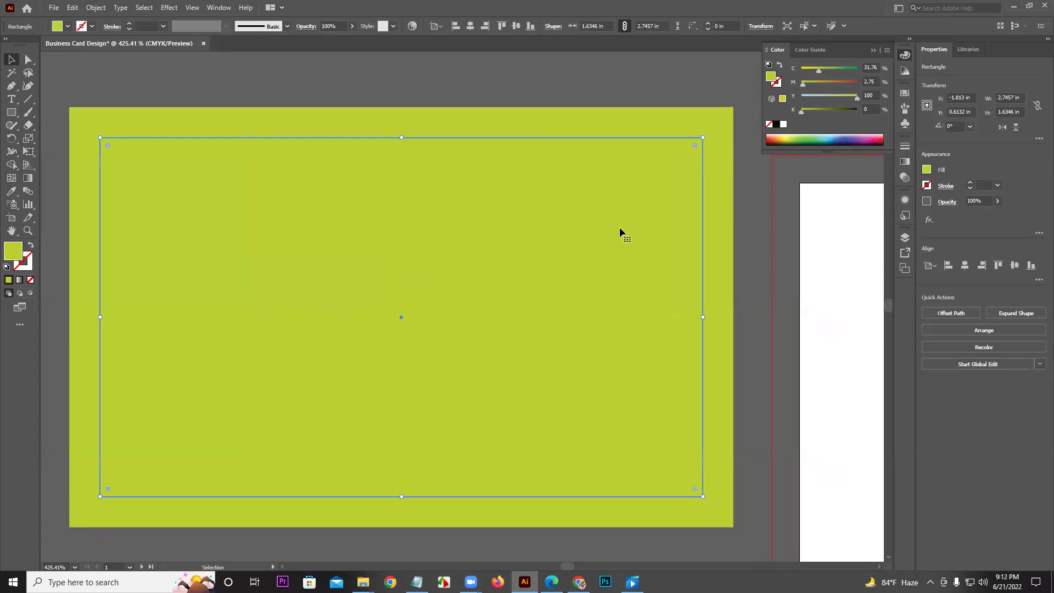
left_click(780, 138)
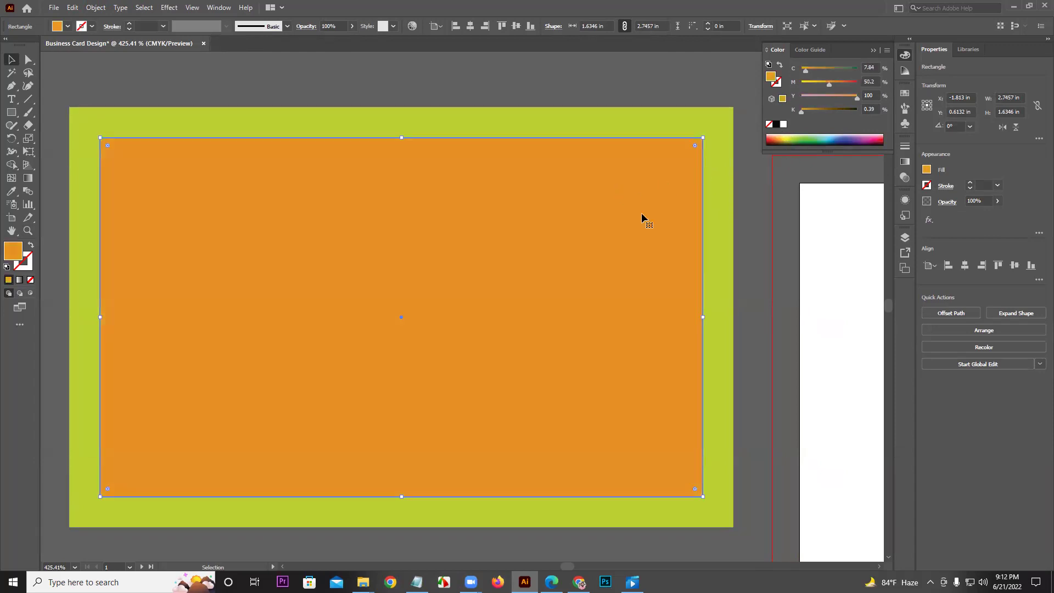
left_click(739, 219)
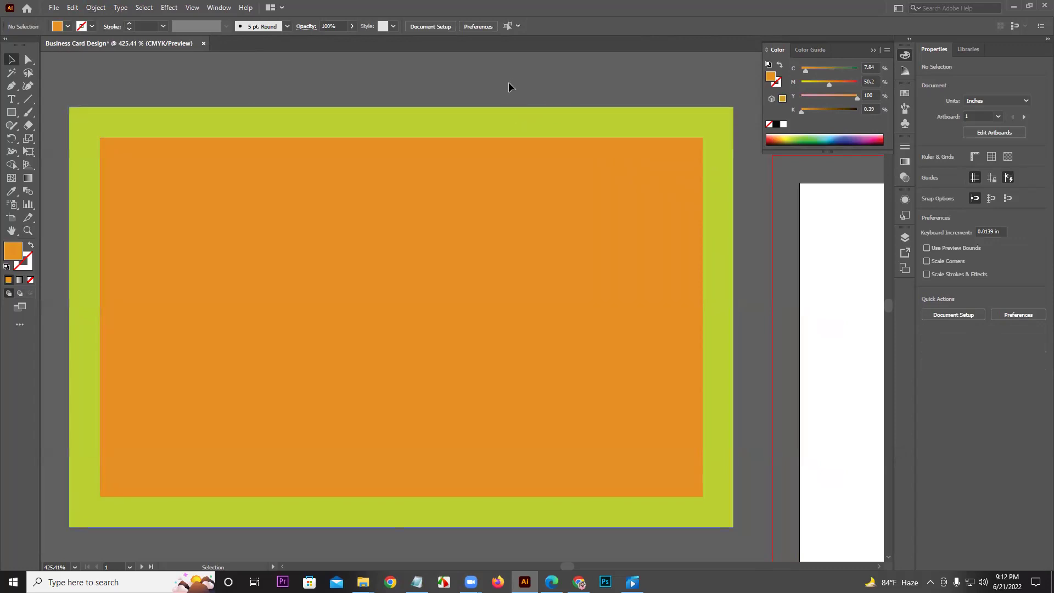
Step: Delete both rectangles and draw an orange star on the canvas
left_click_drag(493, 61, 574, 322)
key("Delete")
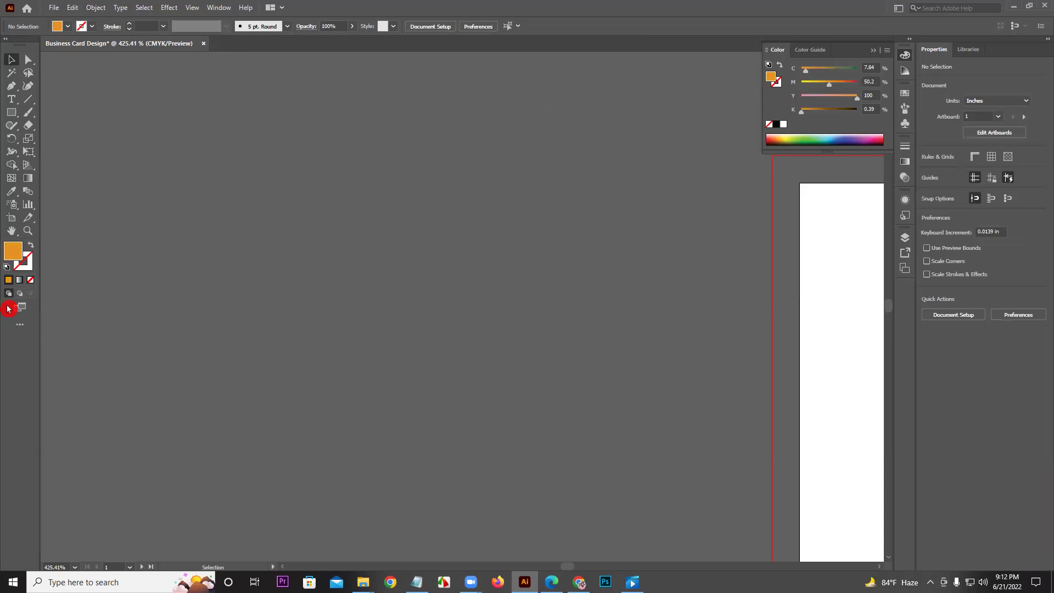
left_click(12, 113)
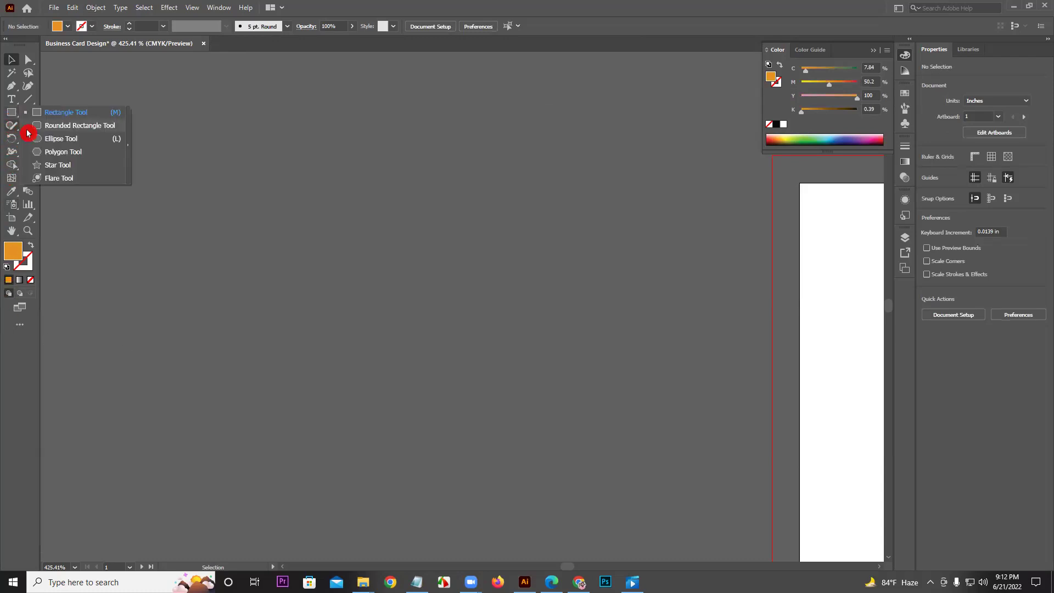
left_click(50, 165)
left_click_drag(336, 241, 494, 378)
left_click(12, 59)
left_click(151, 154)
left_click(316, 301)
Step: Make a smaller red star inside the orange one, then delete that inner star
scroll(316, 301, "up", 3)
key("a")
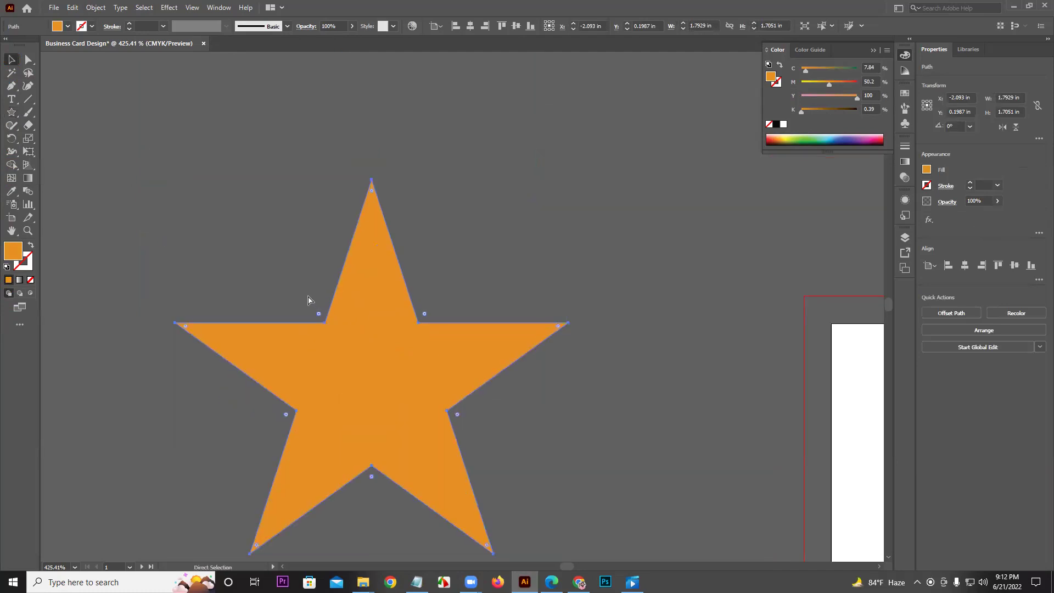
key("v")
left_click(308, 297)
scroll(329, 247, "down", 2)
left_click(346, 208)
left_click_drag(580, 104, 502, 160)
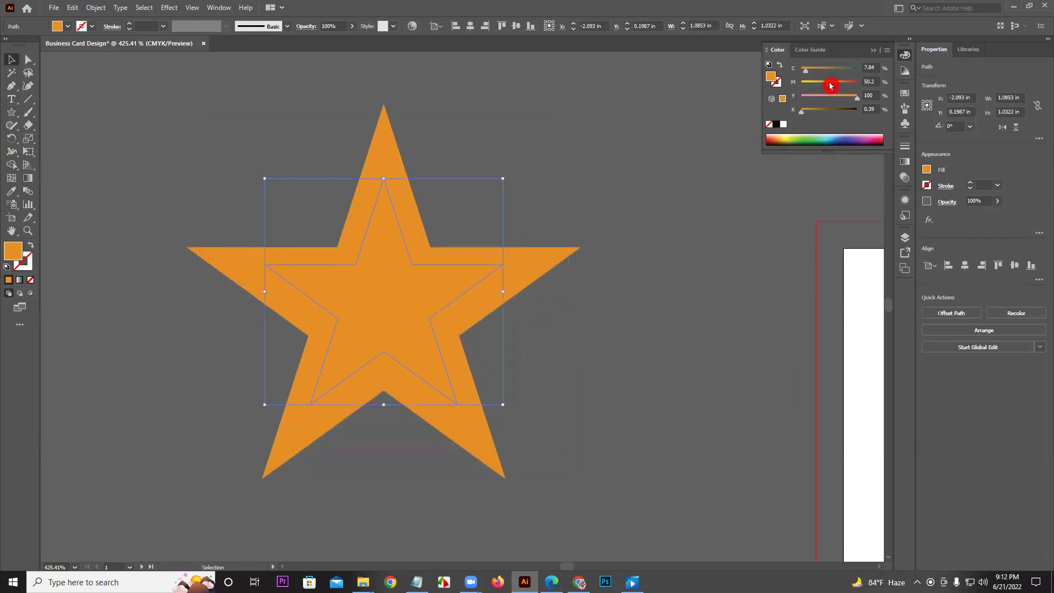
left_click_drag(828, 84, 857, 84)
left_click(448, 207)
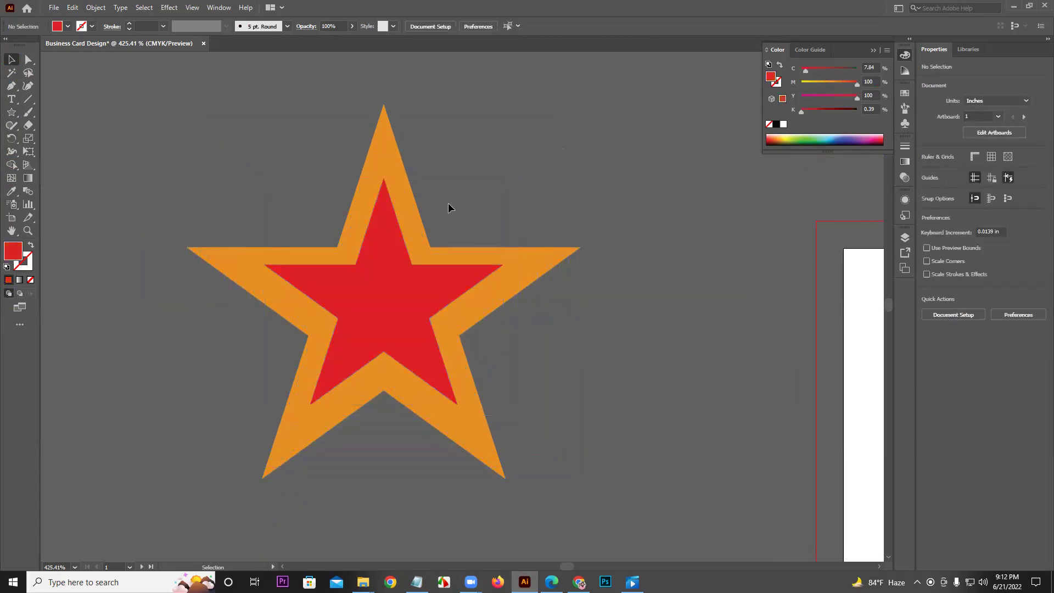
left_click(451, 273)
key("Delete")
left_click(451, 273)
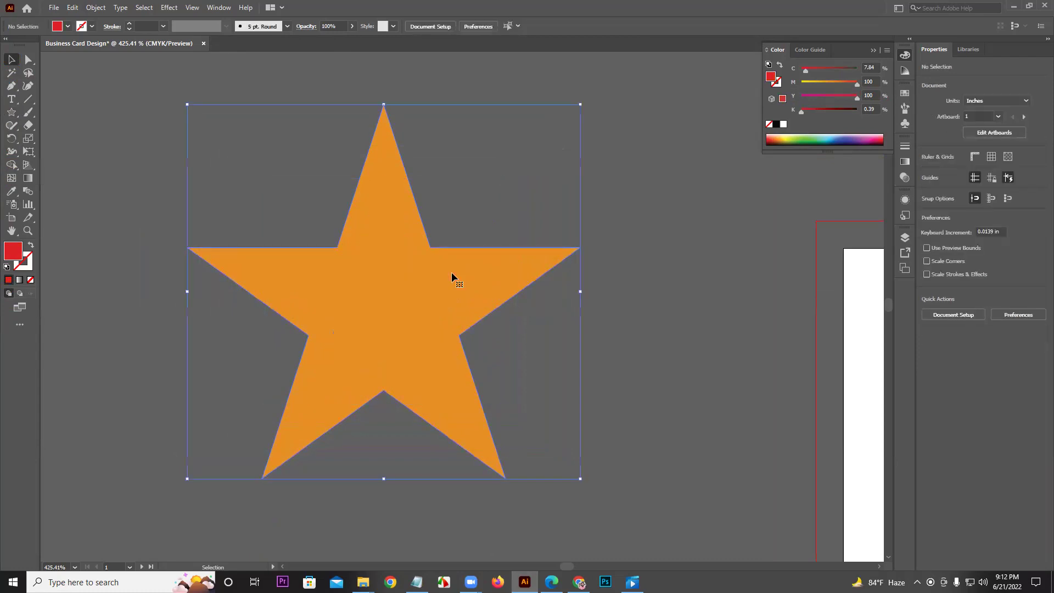
Step: Add a red inset copy of the orange star with Offset Path, then select both stars
left_click(95, 8)
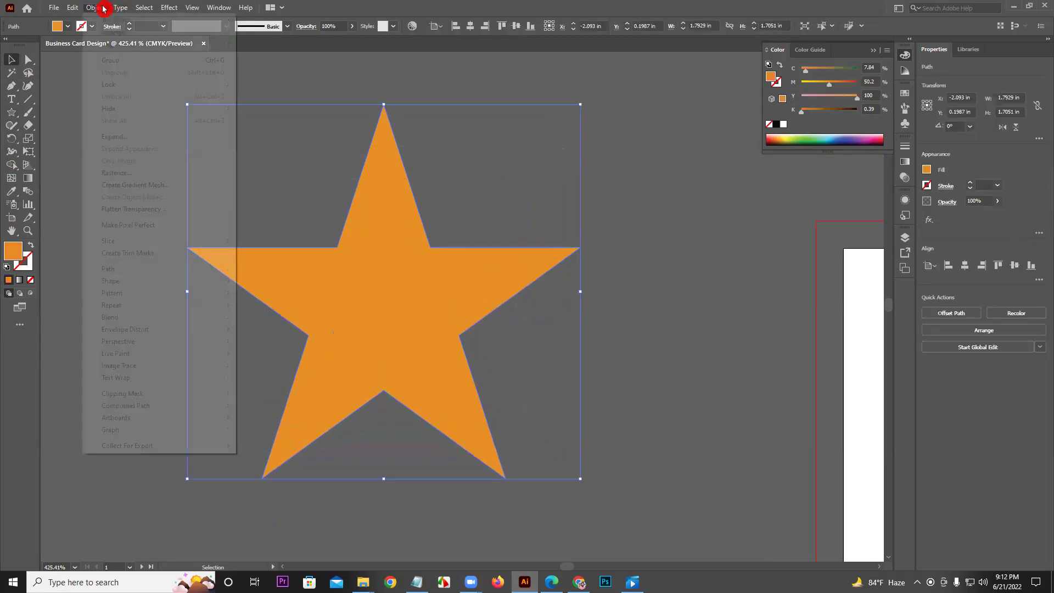
mouse_move(170, 269)
left_click(305, 308)
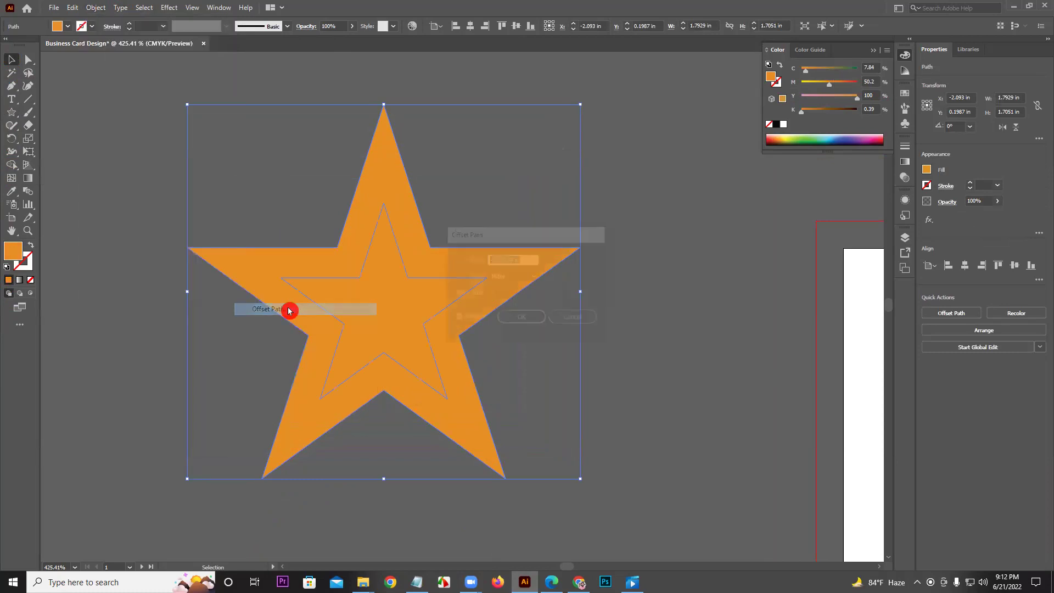
left_click(517, 317)
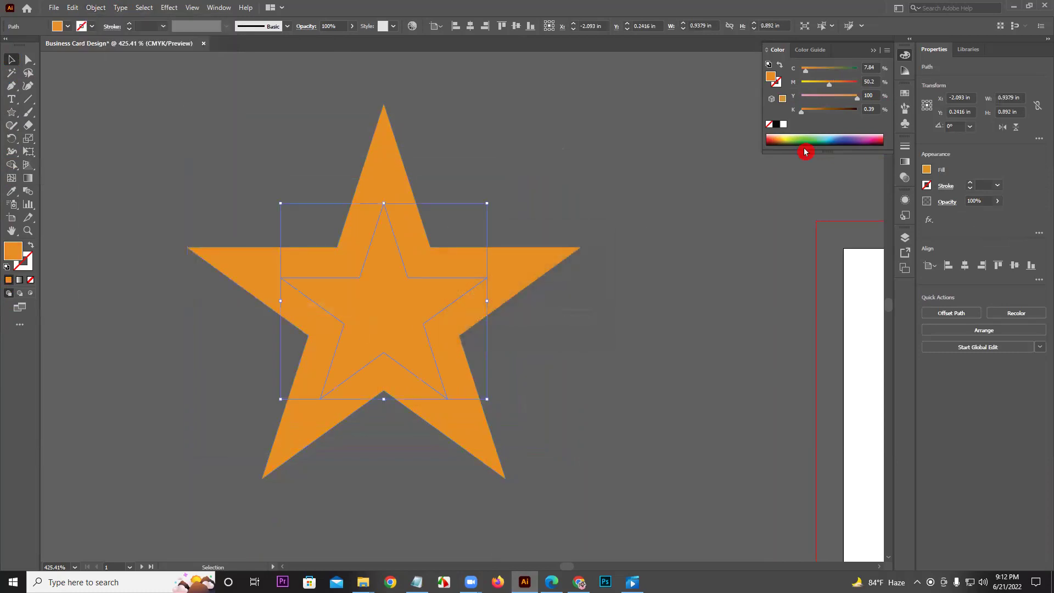
left_click_drag(829, 84, 878, 86)
left_click(542, 323)
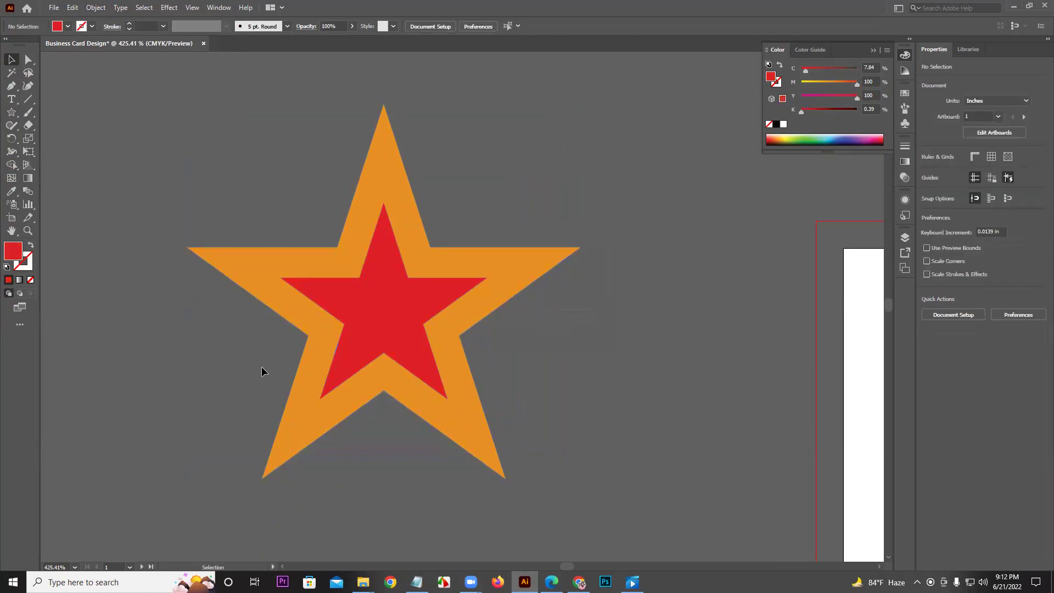
key("ctrl+a")
Step: Delete the star artwork and zoom out so both artboards are visible
key("Delete")
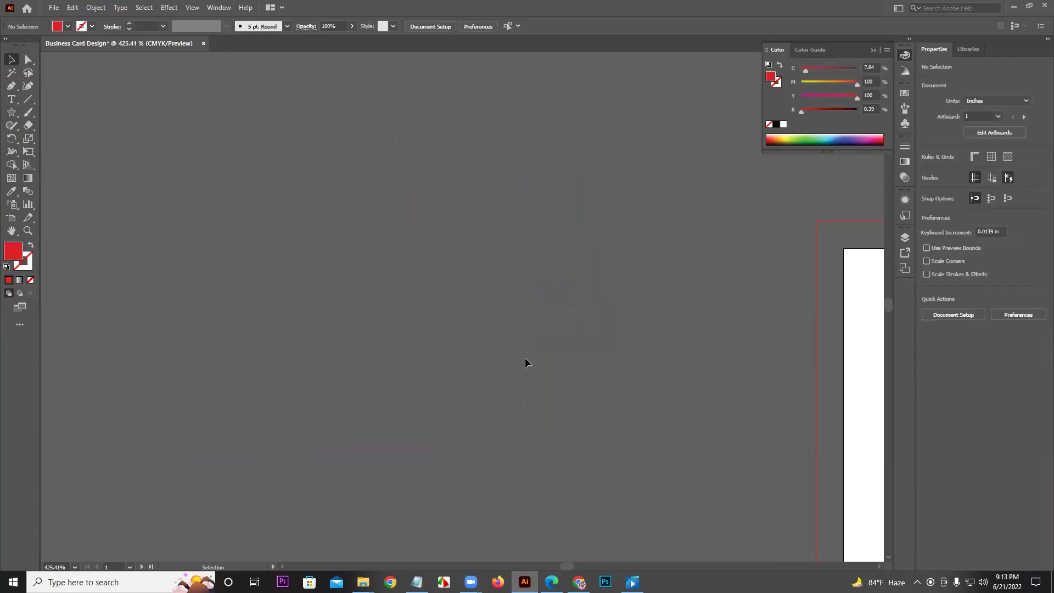
key("z")
left_click_drag(689, 348, 543, 381)
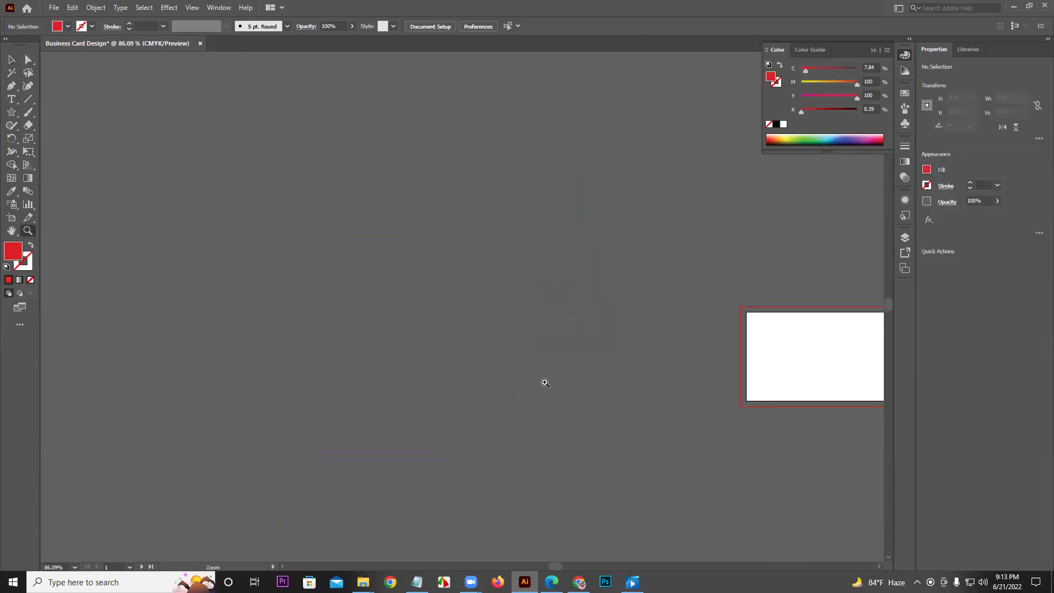
left_click_drag(708, 377, 465, 379)
key("v")
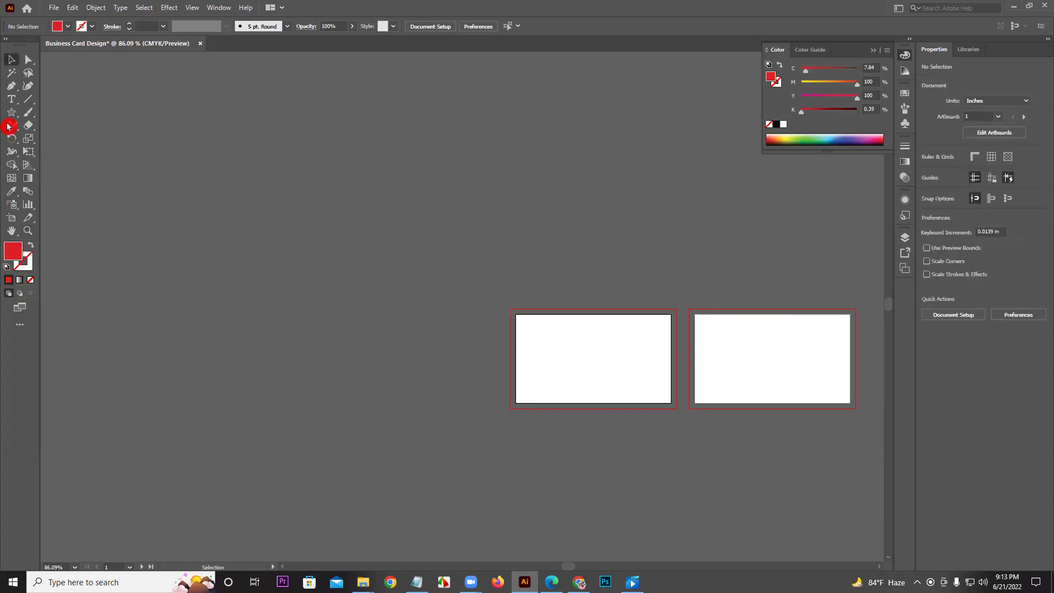
Step: Add 'Lorem ipsum' point text, enlarged to about 140 pt, above the artboards
key("t")
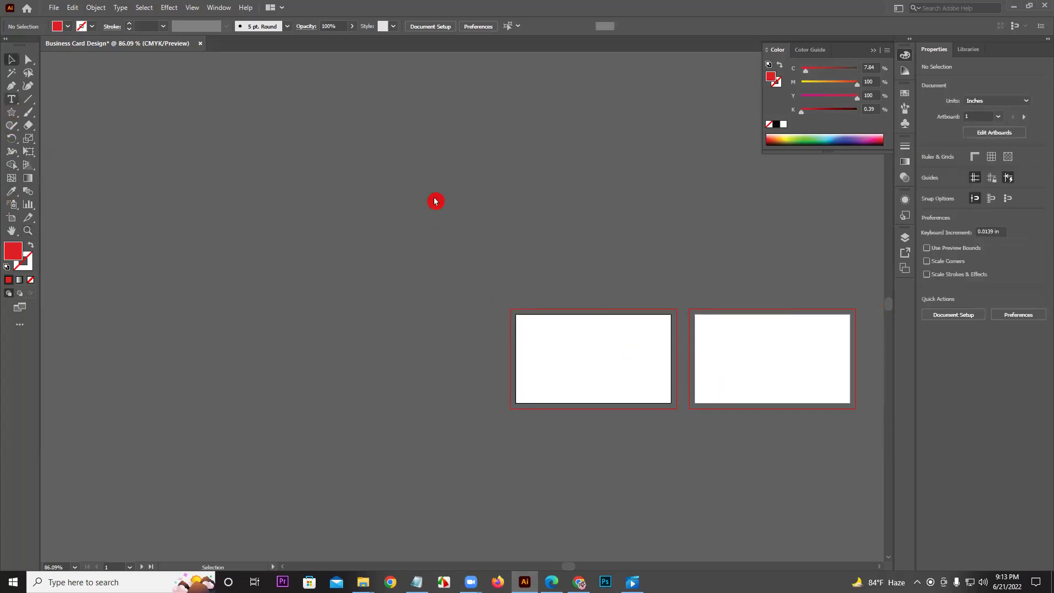
left_click_drag(434, 196, 392, 228)
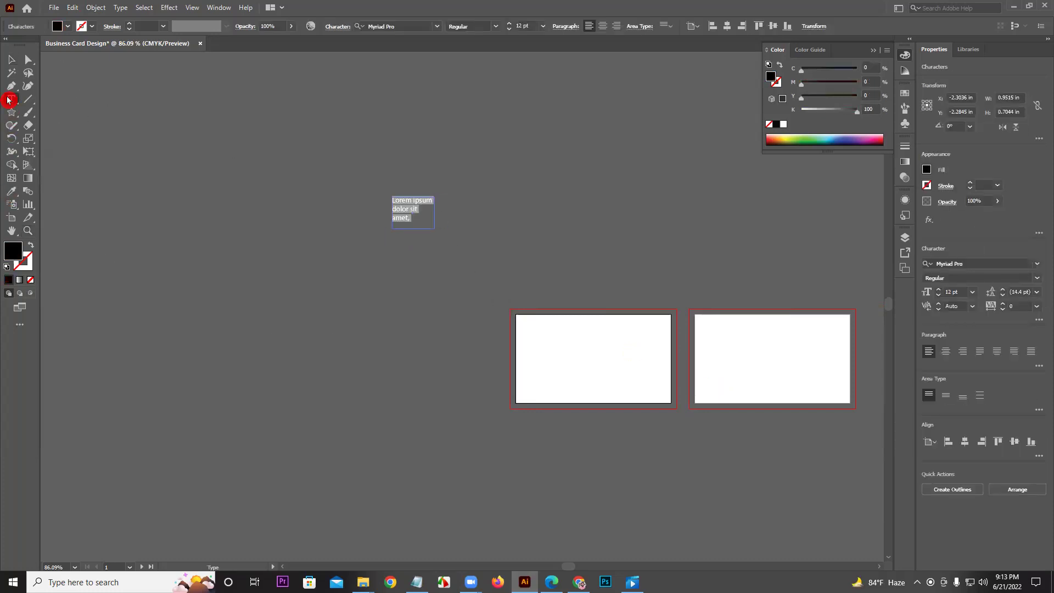
left_click(12, 59)
left_click(12, 99)
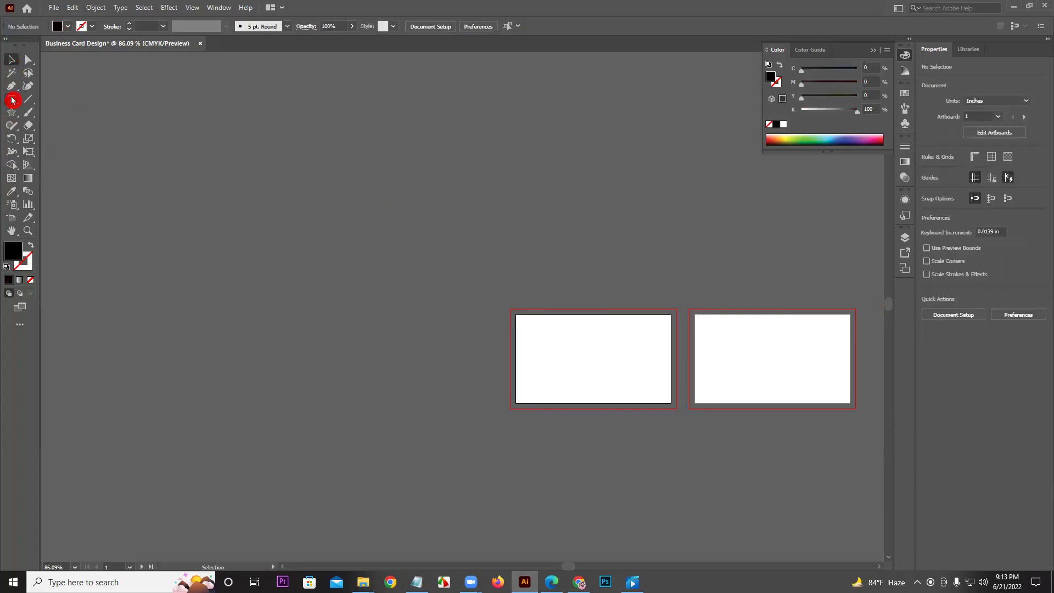
left_click(308, 194)
left_click(15, 61)
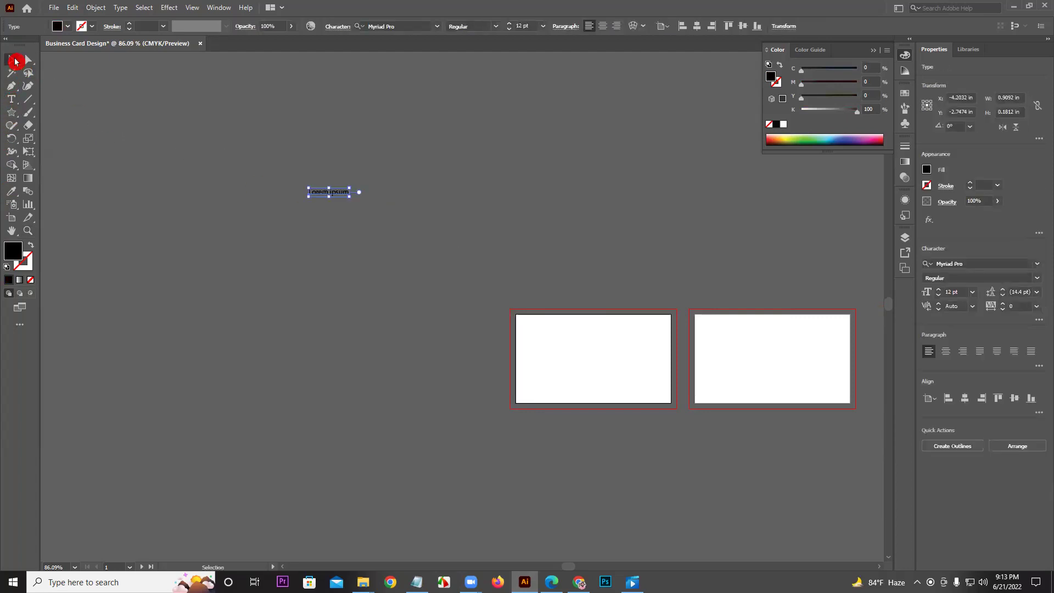
left_click_drag(349, 196, 781, 348)
left_click_drag(623, 251, 588, 268)
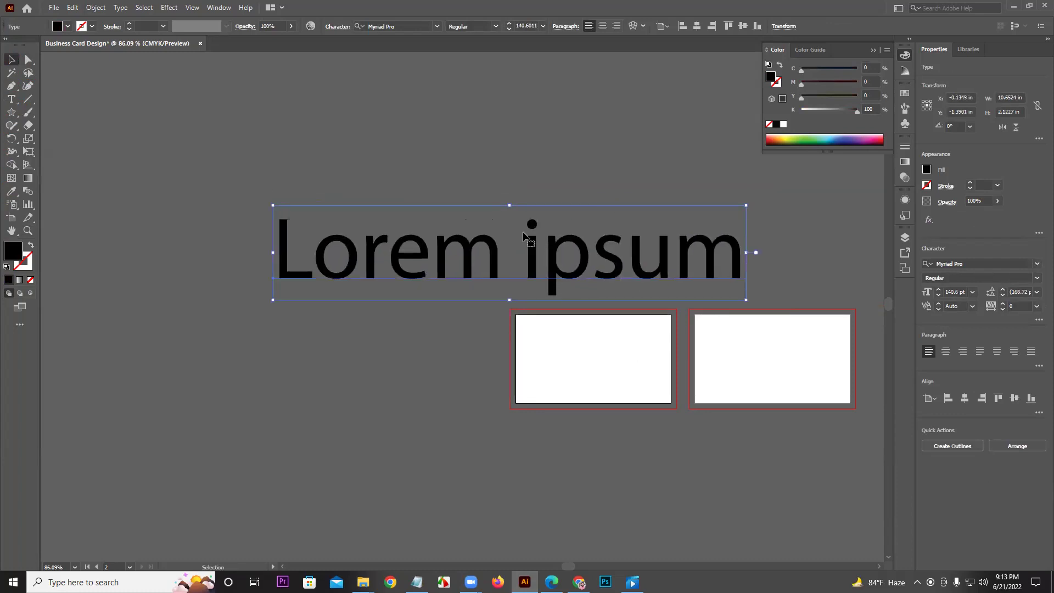
Step: Colour the Lorem ipsum text bright orange with cyan set to 0
left_click(786, 140)
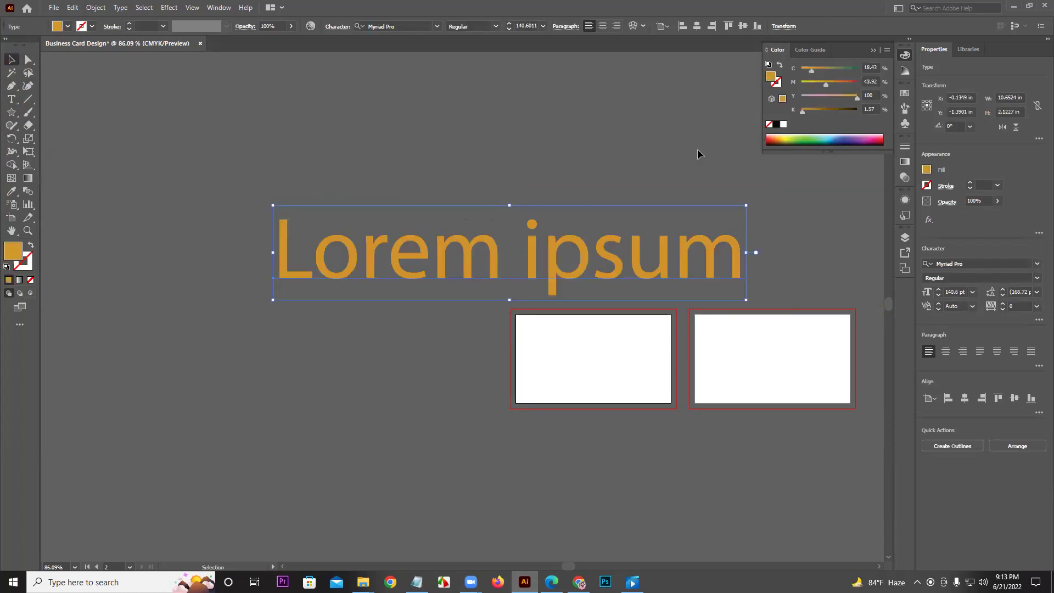
left_click(723, 179)
left_click_drag(607, 237, 624, 256)
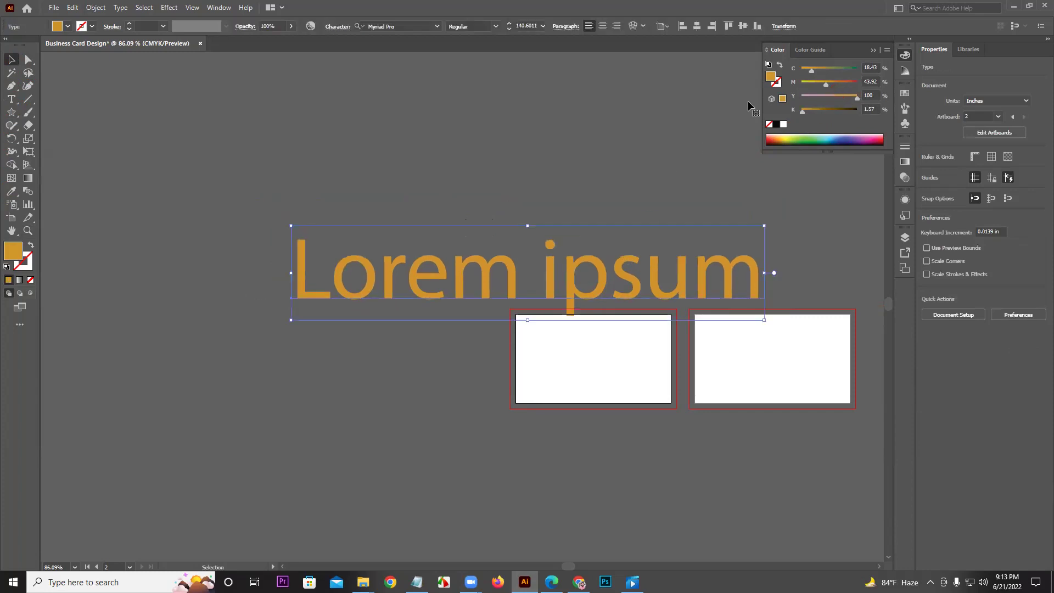
left_click_drag(806, 71, 765, 72)
left_click_drag(655, 252, 652, 242)
Step: Convert the Lorem ipsum text to outlines and inspect the letters' anchor points
right_click(589, 239)
left_click(631, 327)
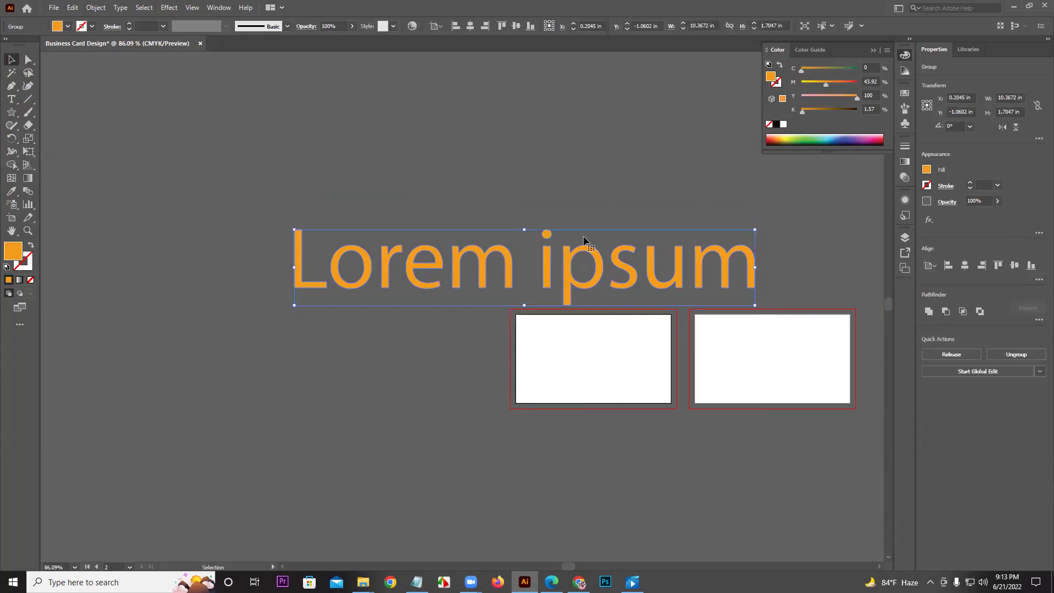
left_click(553, 187)
left_click(572, 255)
key("a")
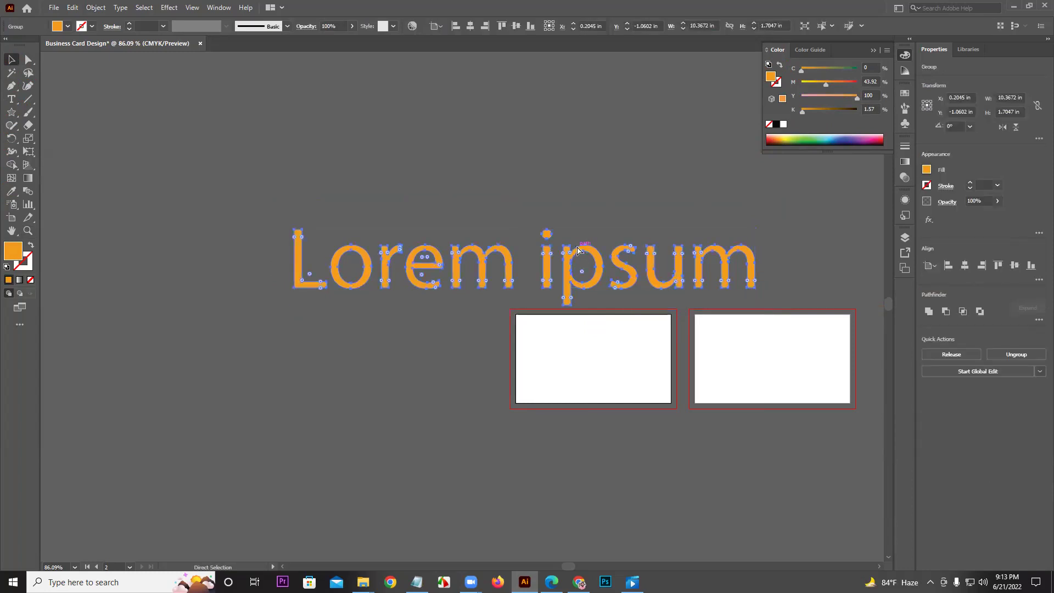
key("v")
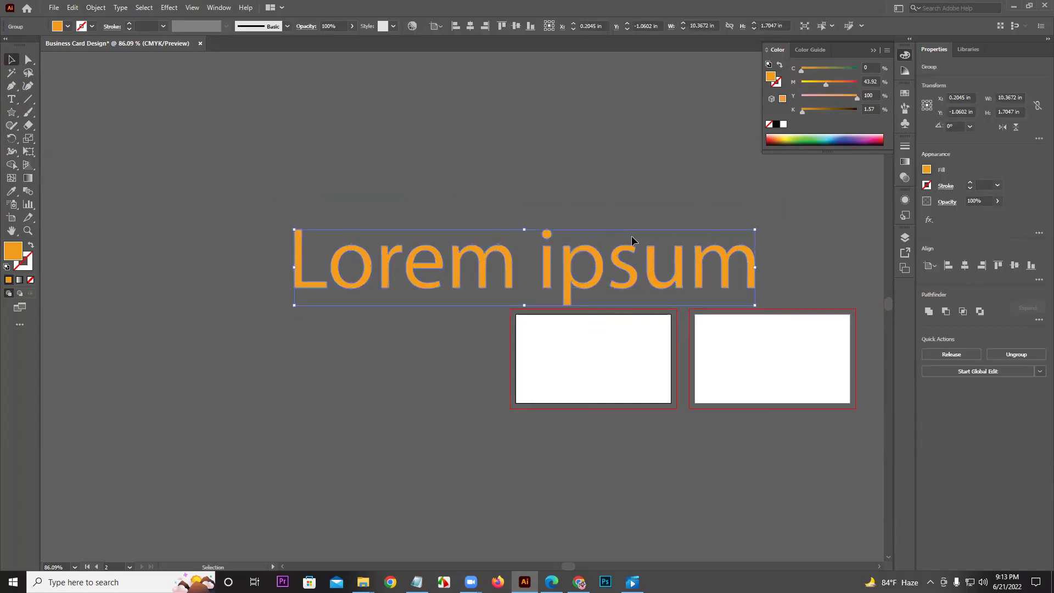
left_click(632, 241)
left_click(627, 262)
key("a")
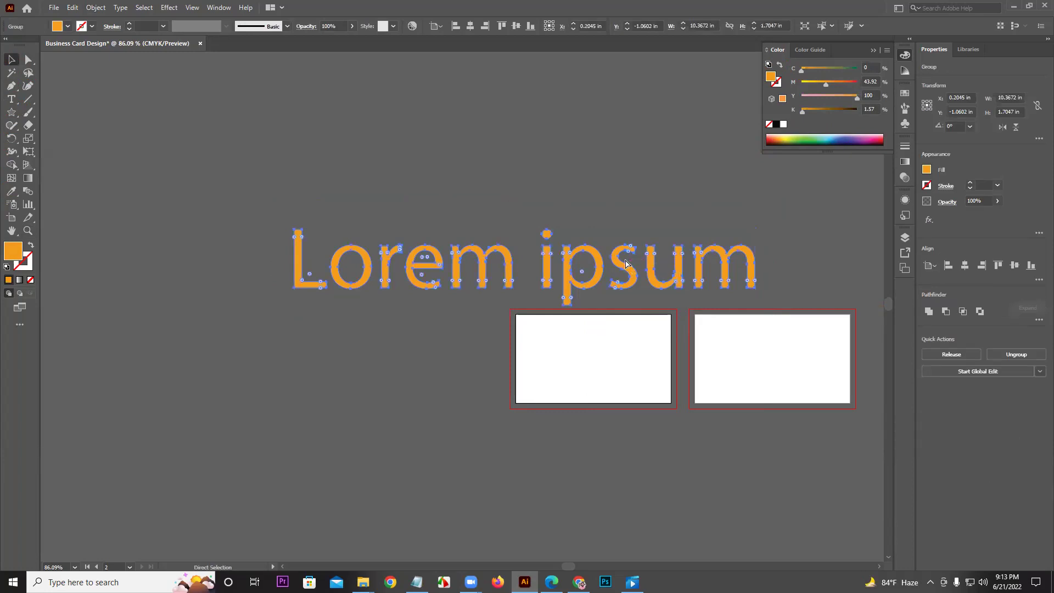
key("v")
Step: Make an enlarged red copy (magenta 100) of the lettering, then delete it
left_click_drag(752, 228, 867, 147)
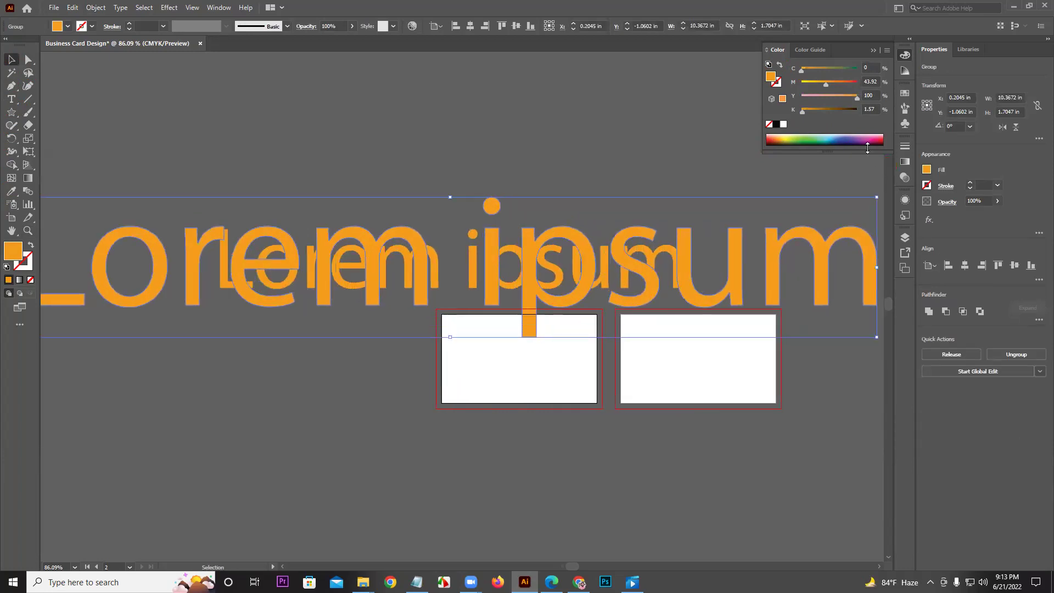
left_click(835, 84)
left_click_drag(835, 84, 858, 82)
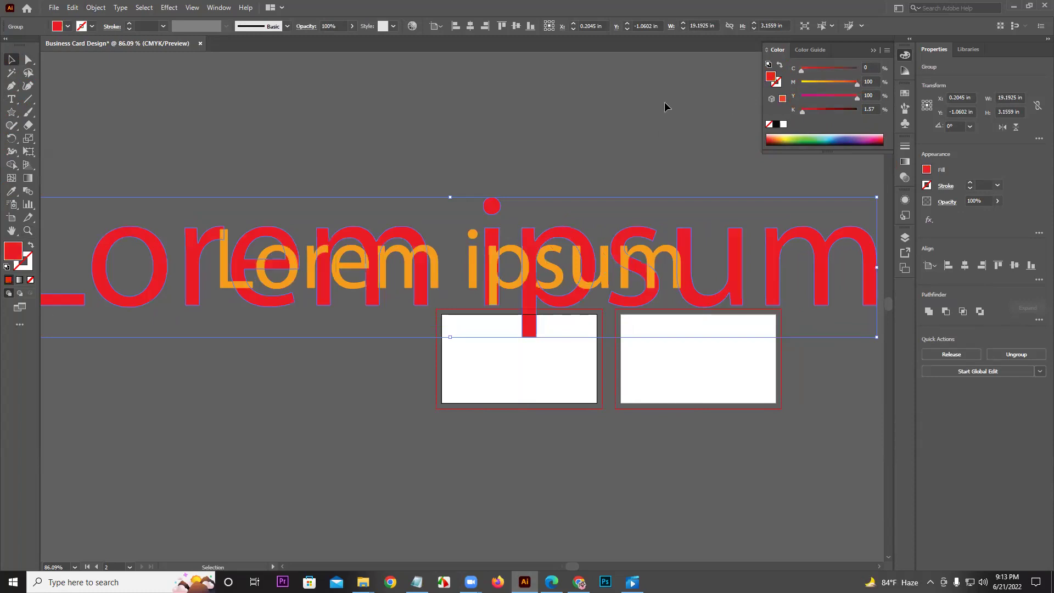
left_click(648, 101)
key("z")
mouse_move(631, 136)
left_mouse_down()
mouse_move(540, 163)
mouse_move(612, 134)
left_mouse_up()
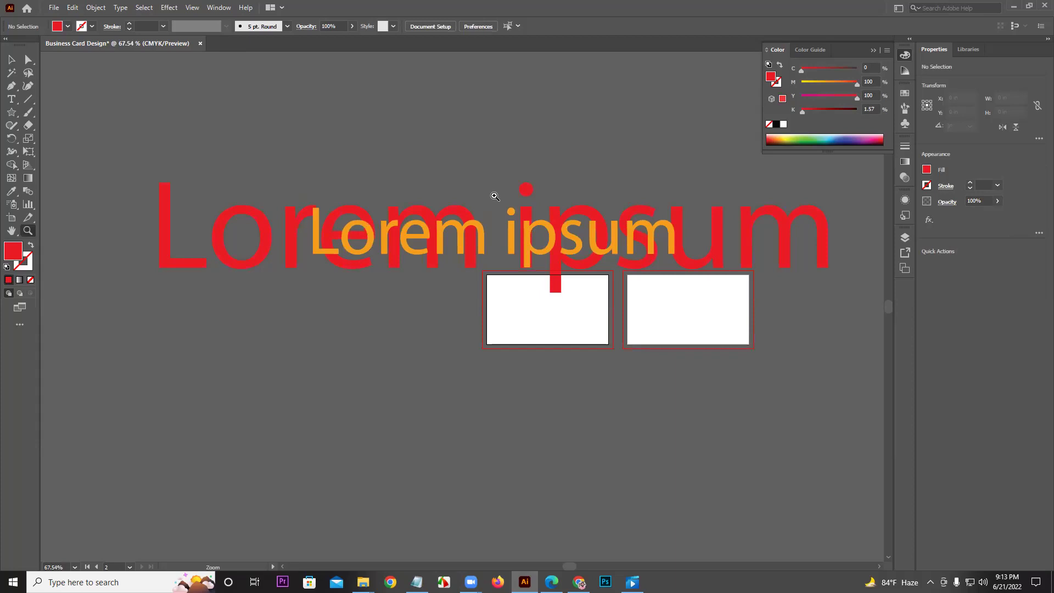
key("v")
left_click_drag(733, 246, 751, 258)
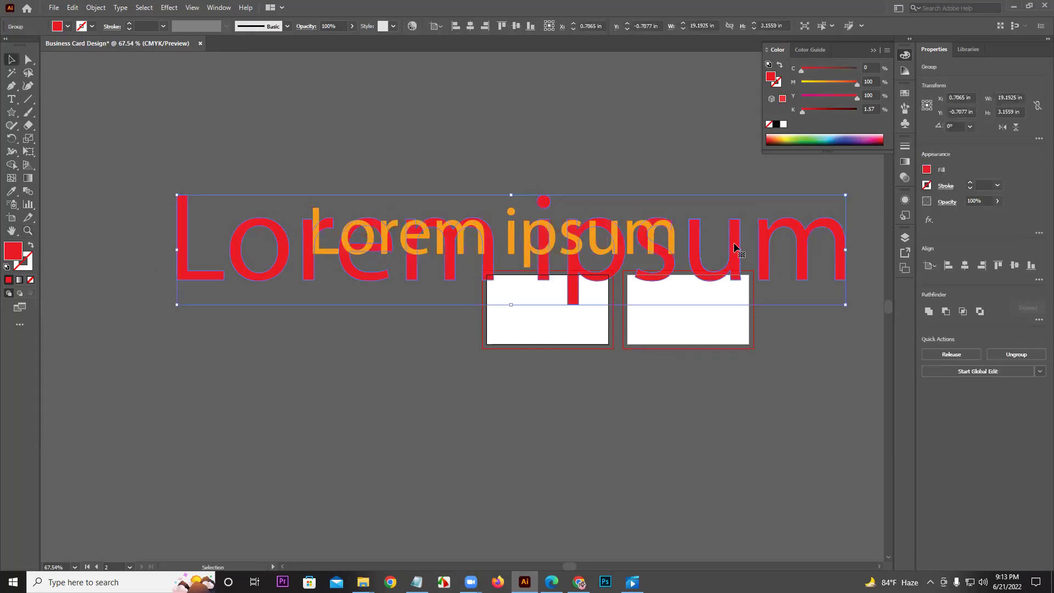
left_click_drag(610, 252, 601, 252)
key("Delete")
left_click(601, 252)
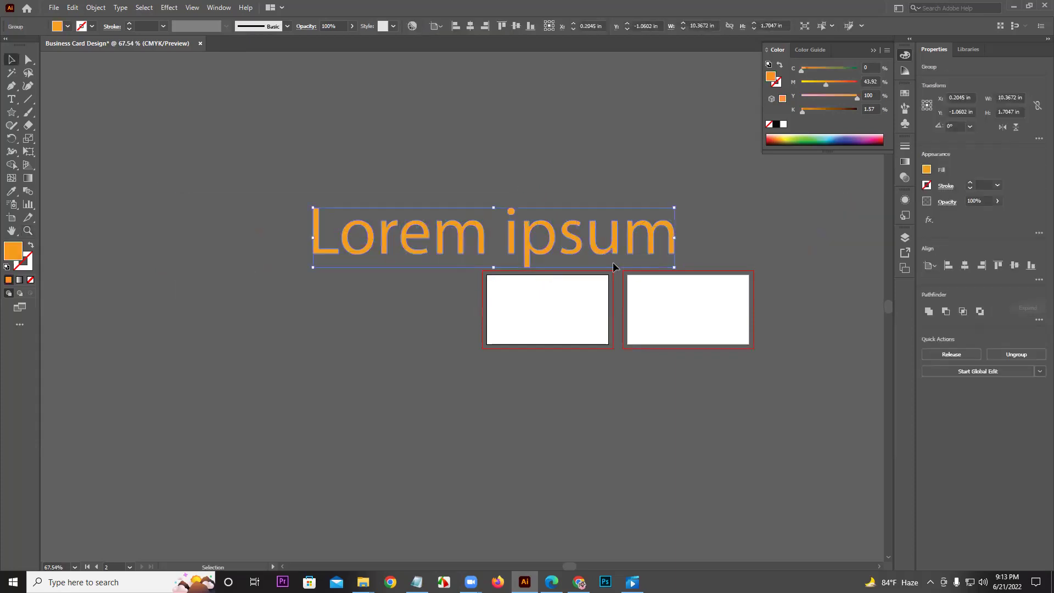
Step: Offset the Lorem ipsum letters by 5 px (0.0694 in) and fill the rim dark orange-brown
left_click(89, 8)
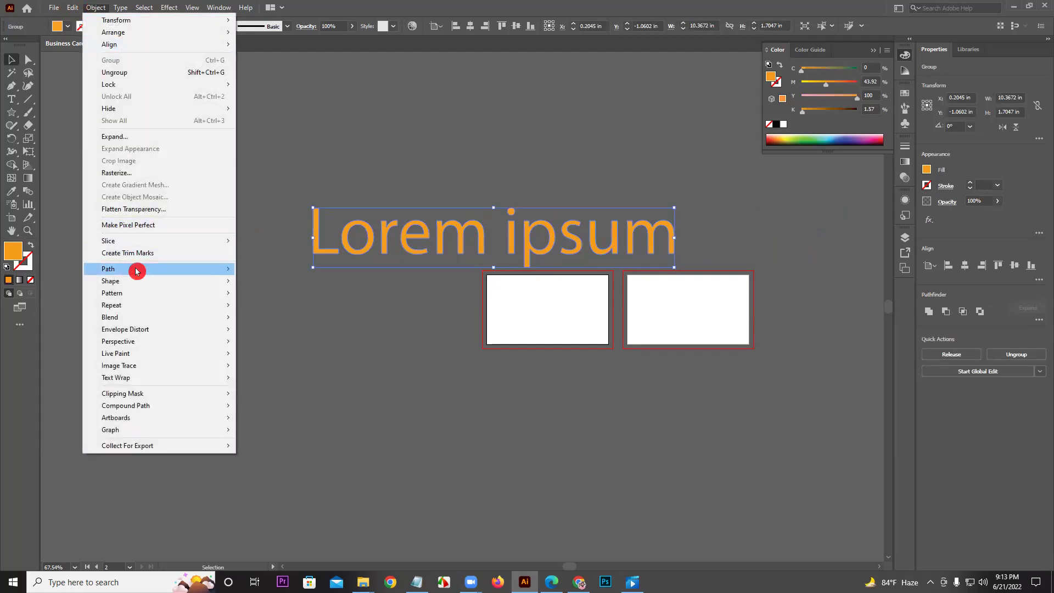
mouse_move(136, 269)
left_click(300, 310)
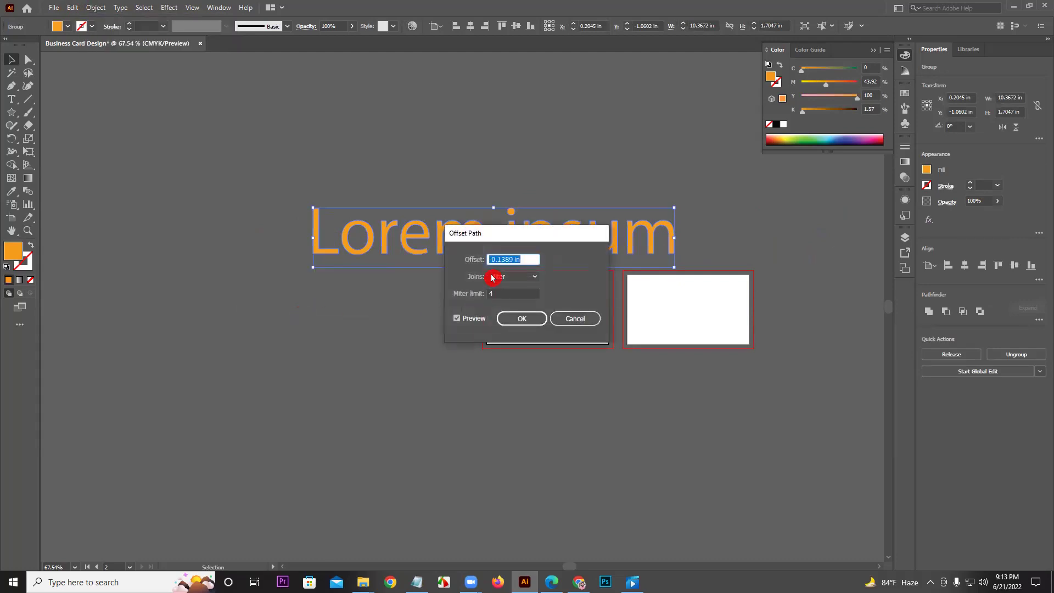
left_click(502, 248)
type("2")
type(" p")
left_click(475, 318)
left_click(476, 318)
left_click(518, 259)
type("5")
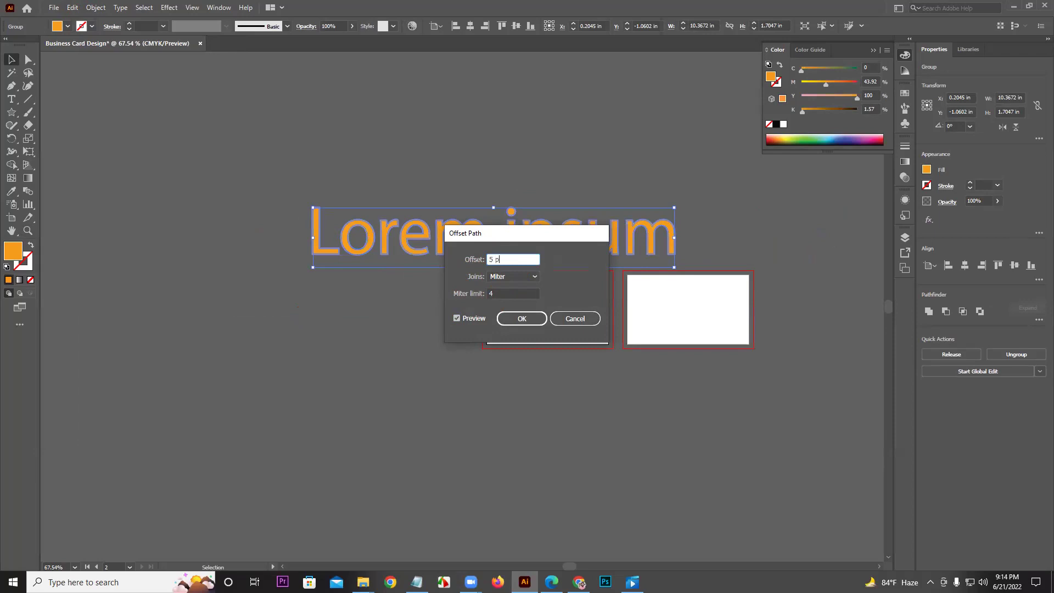
left_click(482, 319)
left_click(482, 319)
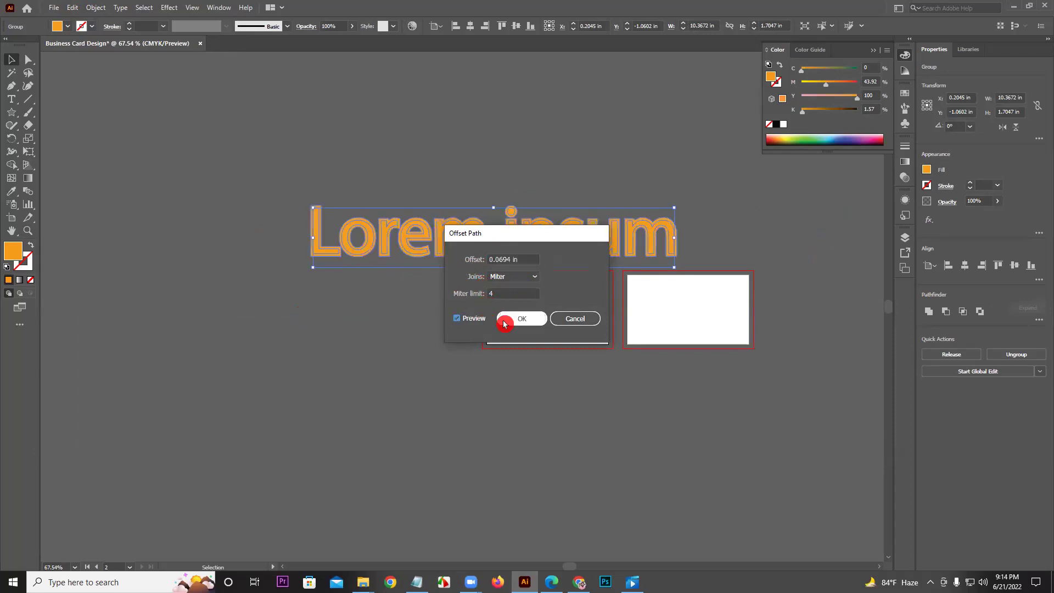
left_click(522, 319)
left_click(785, 138)
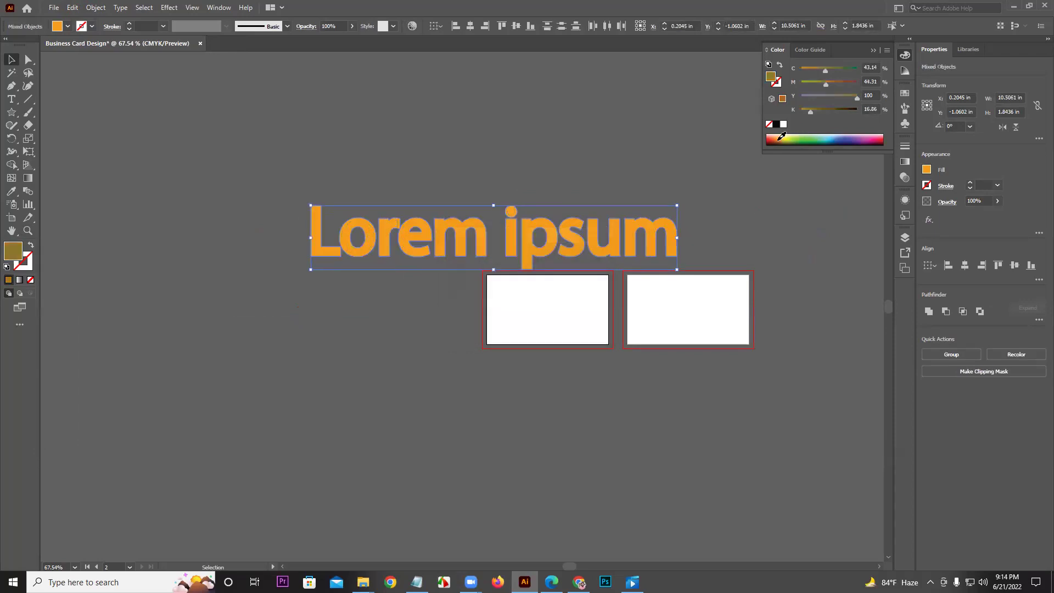
left_click(637, 160)
Step: Use the Magic Wand to turn the inner letters yellow, then select the offset rim
key("z")
left_click_drag(466, 241, 637, 189)
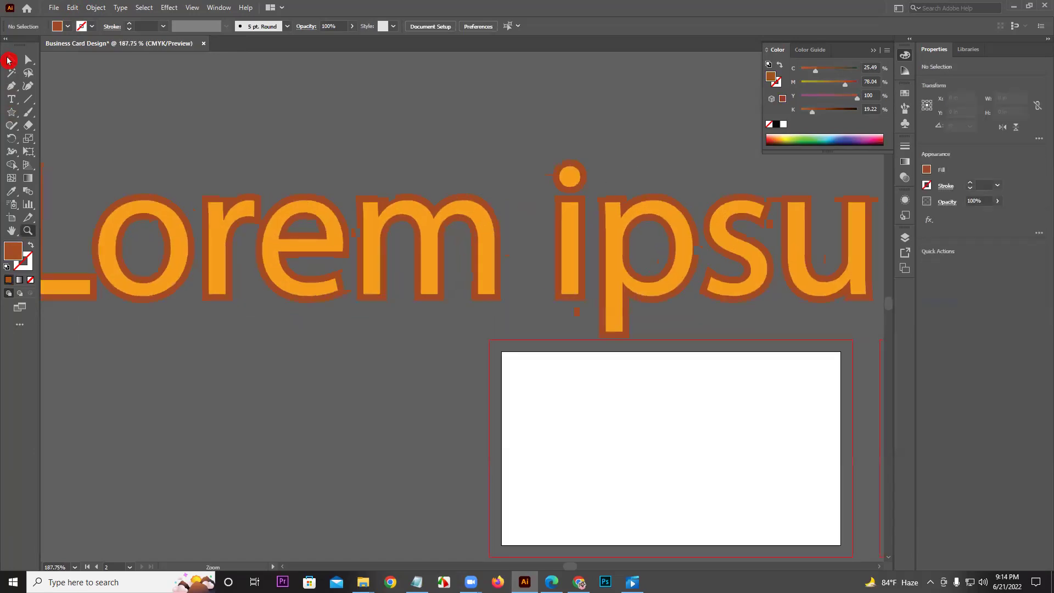
left_click(11, 72)
left_click(230, 219)
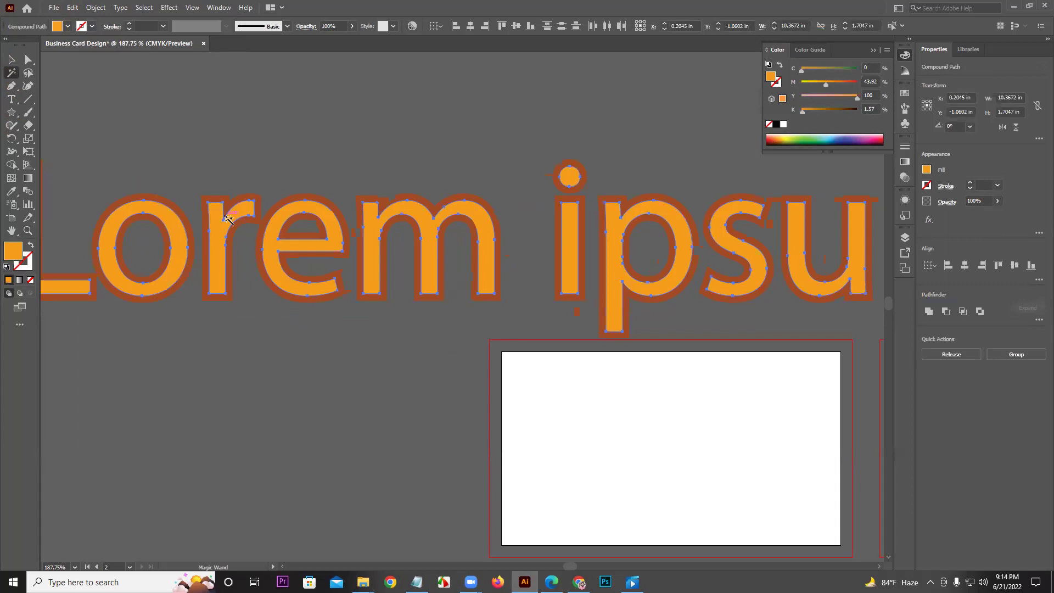
left_click_drag(830, 89, 857, 85)
left_click(250, 193)
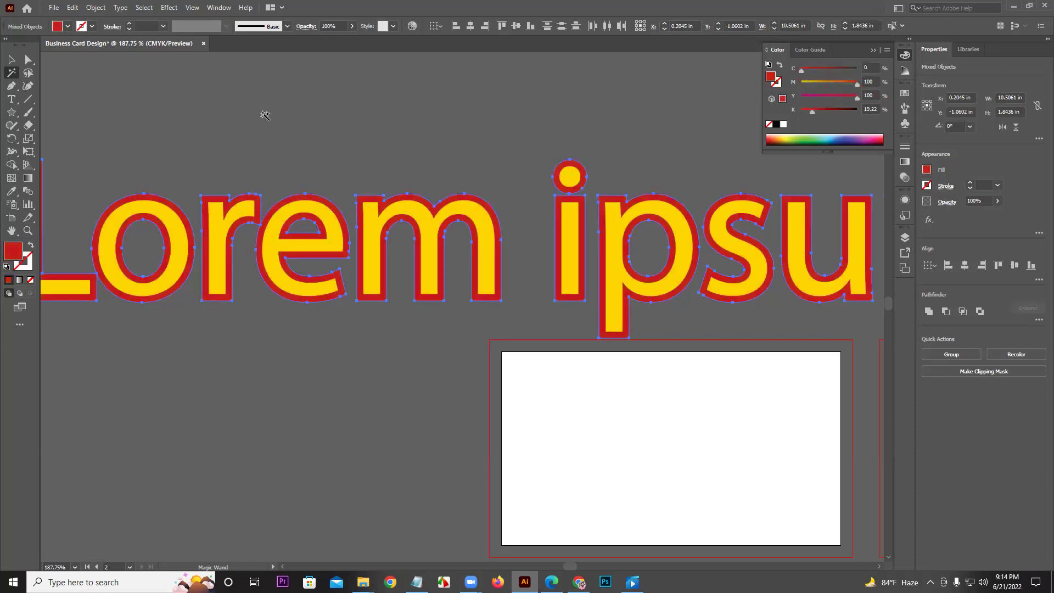
key("v")
left_click(343, 96)
Step: Zoom out and marquee-select the entire Lorem ipsum lettering
key("z")
left_click_drag(735, 183, 532, 163)
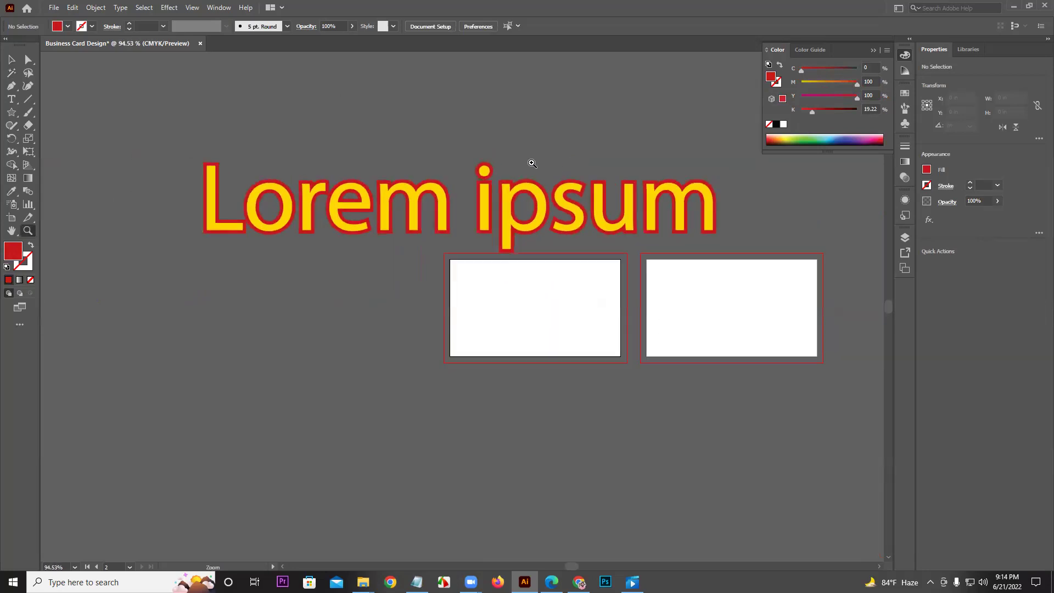
key("v")
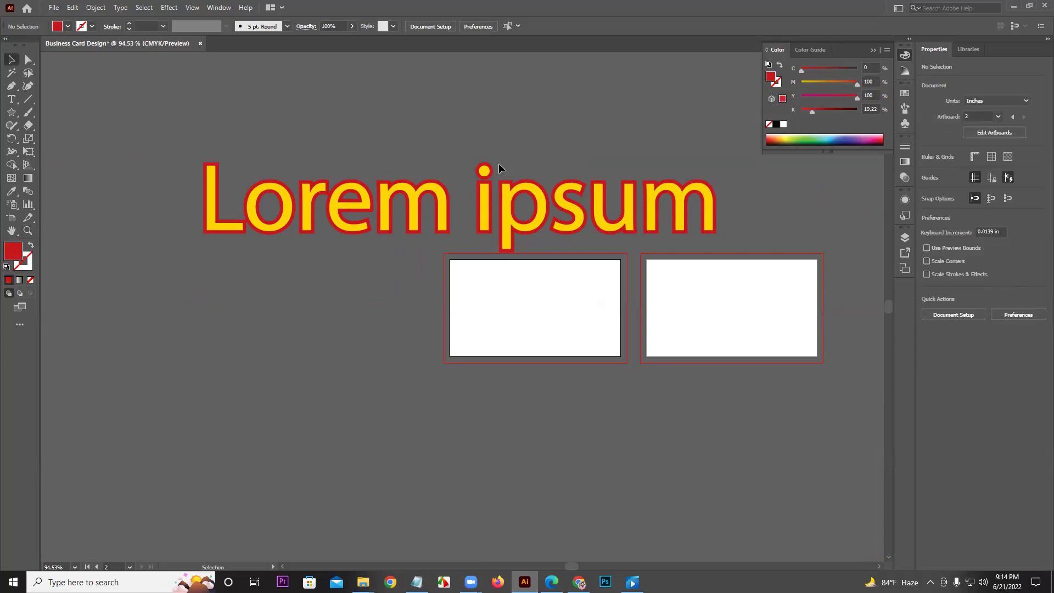
left_click_drag(183, 131, 624, 246)
Step: Delete the lettering and draw a red rectangle covering the first artboard
key("Delete")
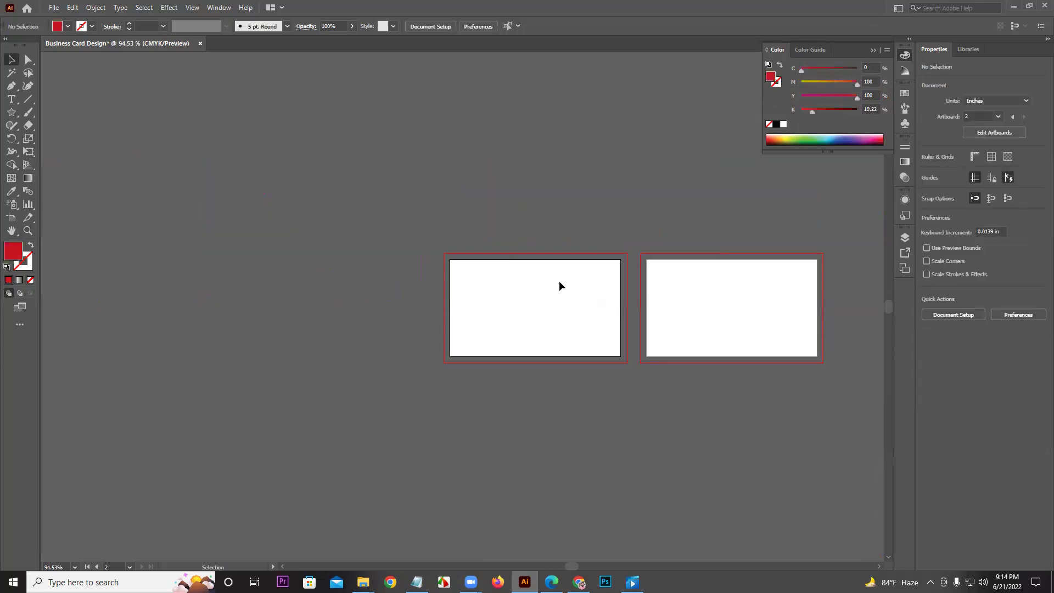
key("z")
left_click_drag(581, 296, 532, 254)
key("v")
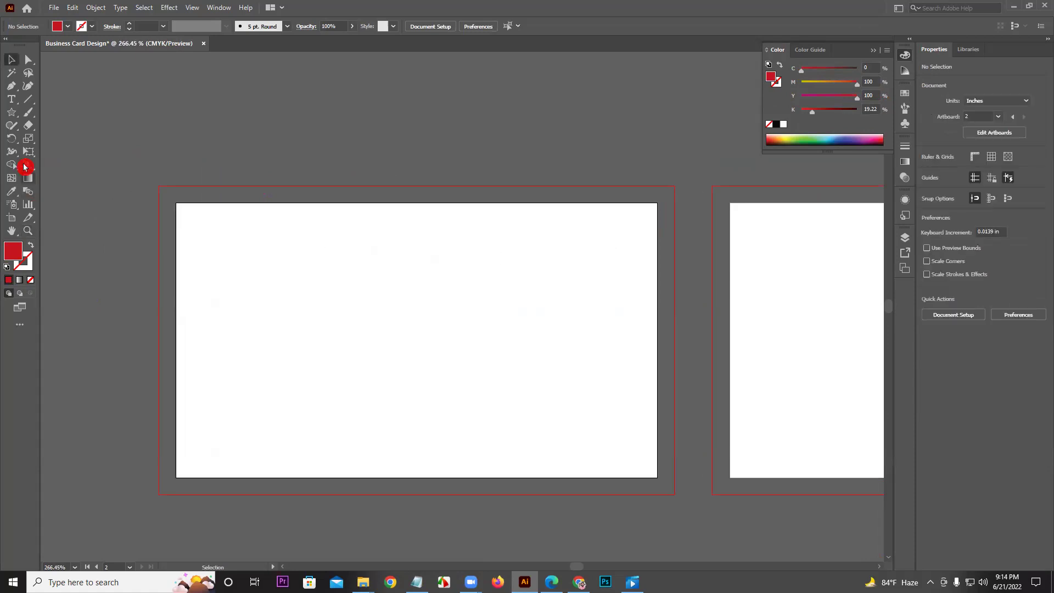
left_click_drag(13, 113, 37, 114)
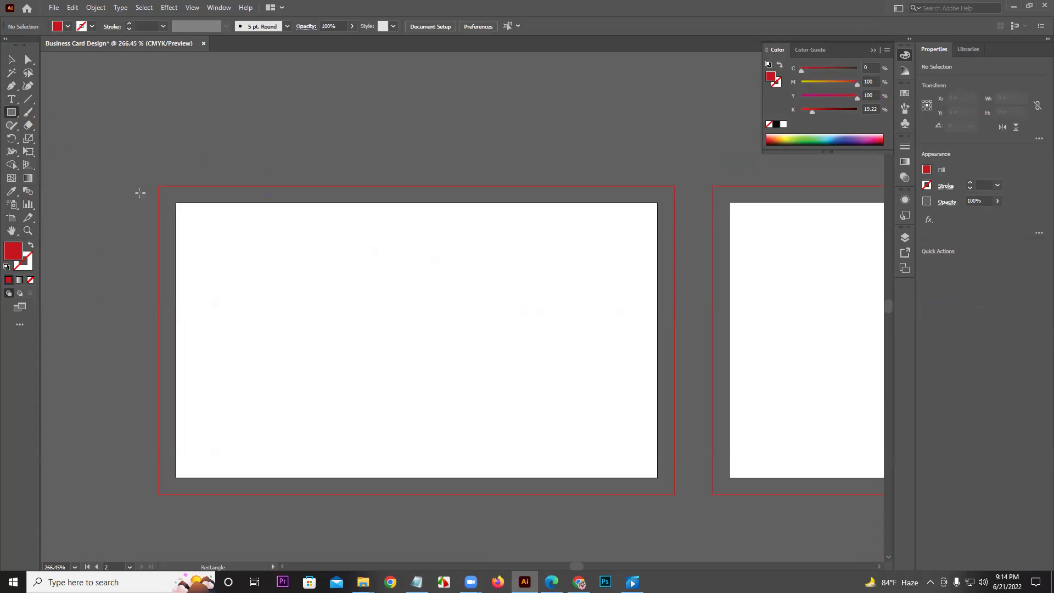
left_click_drag(176, 203, 654, 475)
Step: Create a -0.125 in offset copy of the rectangle and fill it yellow
left_click(94, 7)
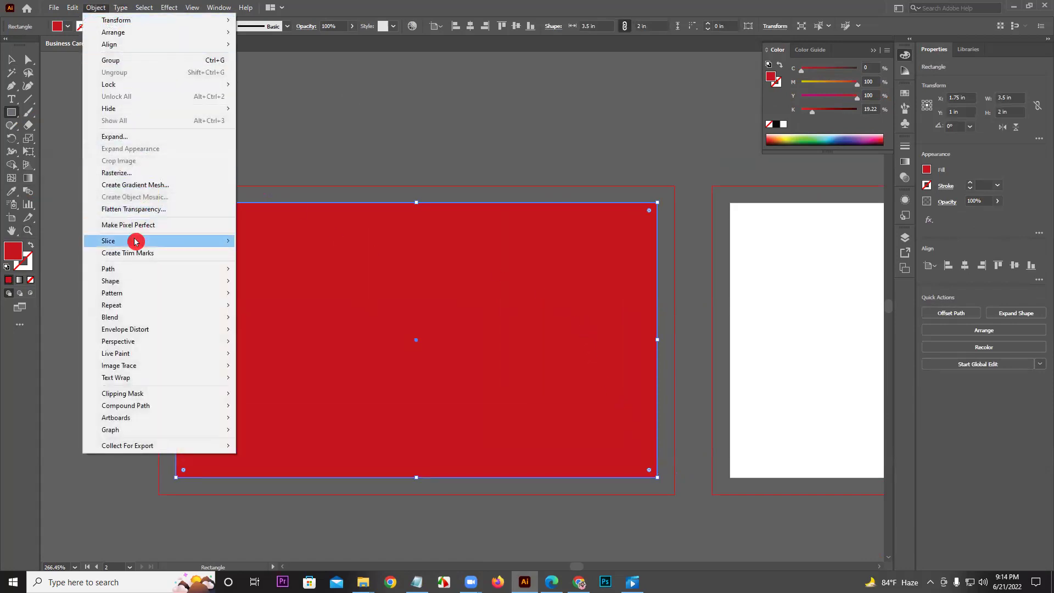
mouse_move(160, 270)
left_click(281, 312)
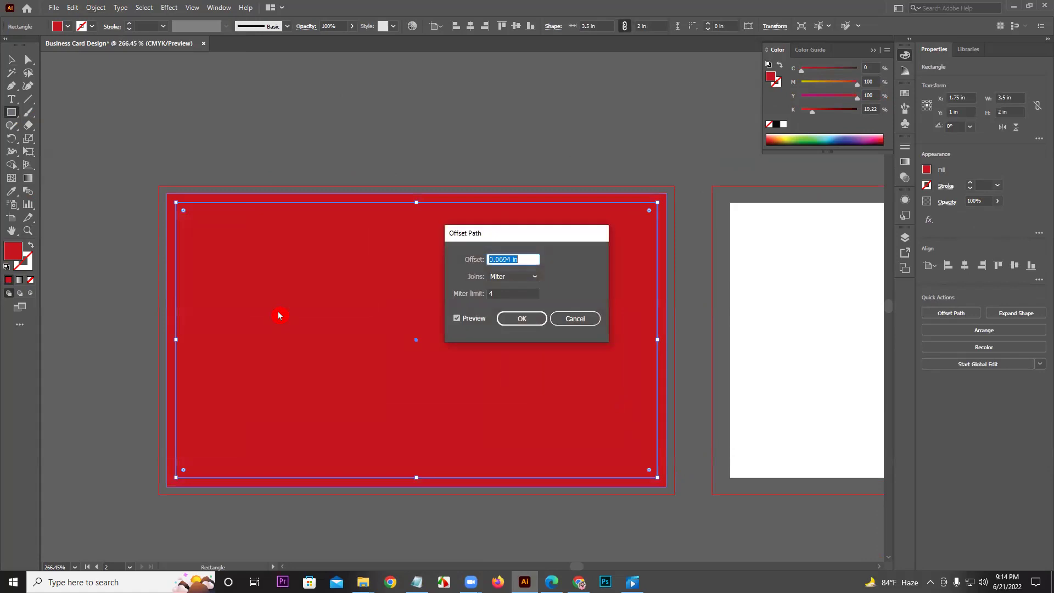
type("-0.125")
left_click(474, 319)
left_click(475, 320)
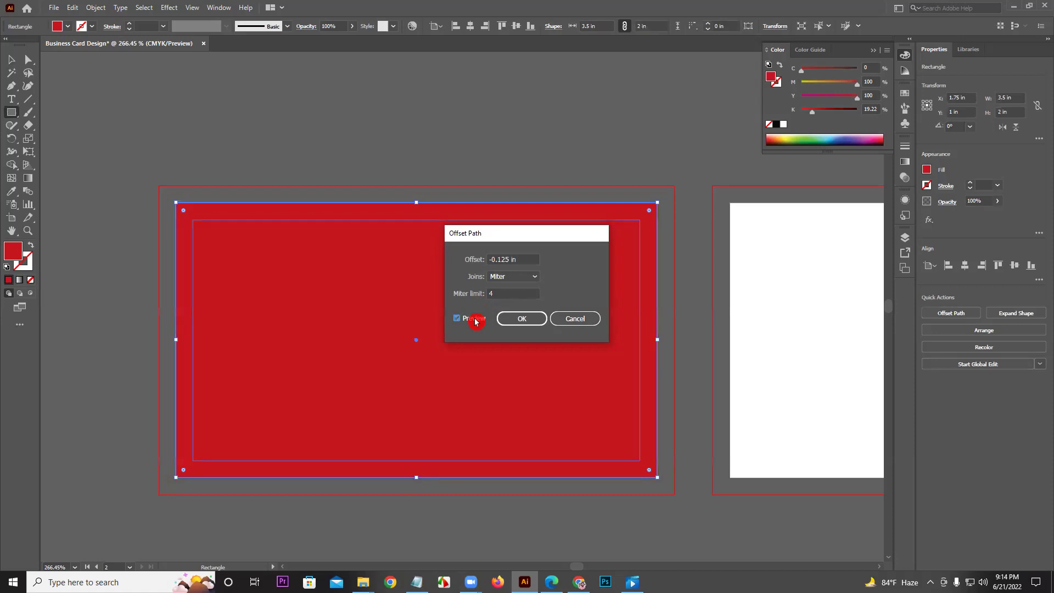
left_click(511, 321)
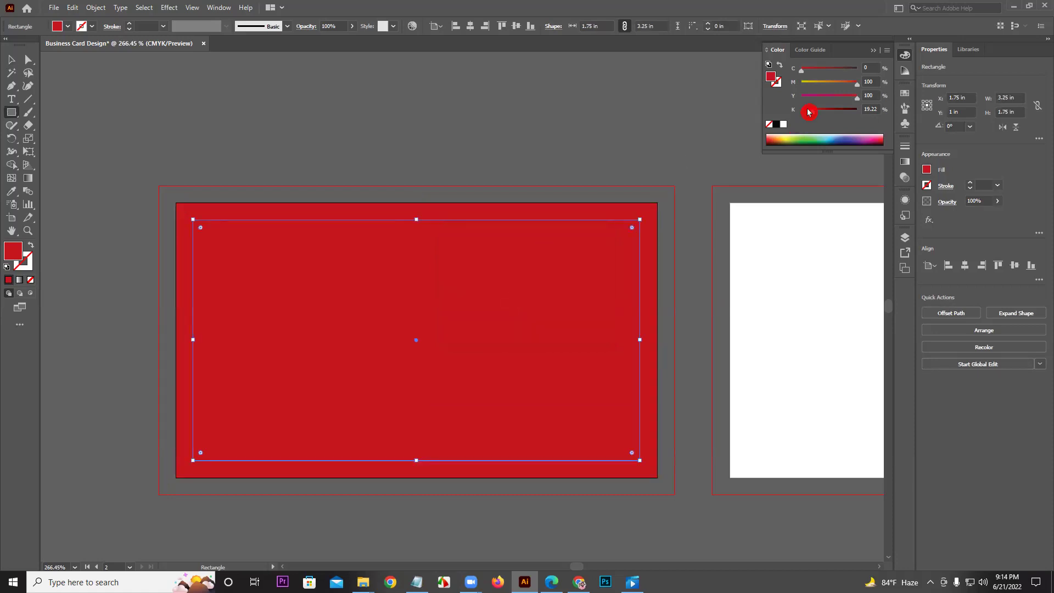
left_click(806, 85)
left_click_drag(807, 85, 802, 84)
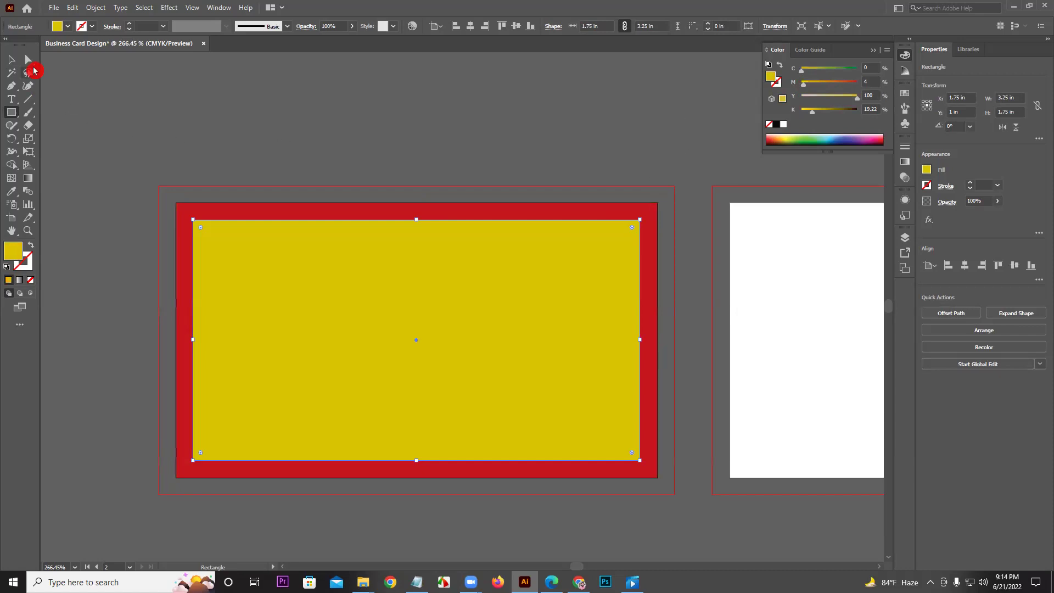
left_click(11, 59)
left_click(180, 160)
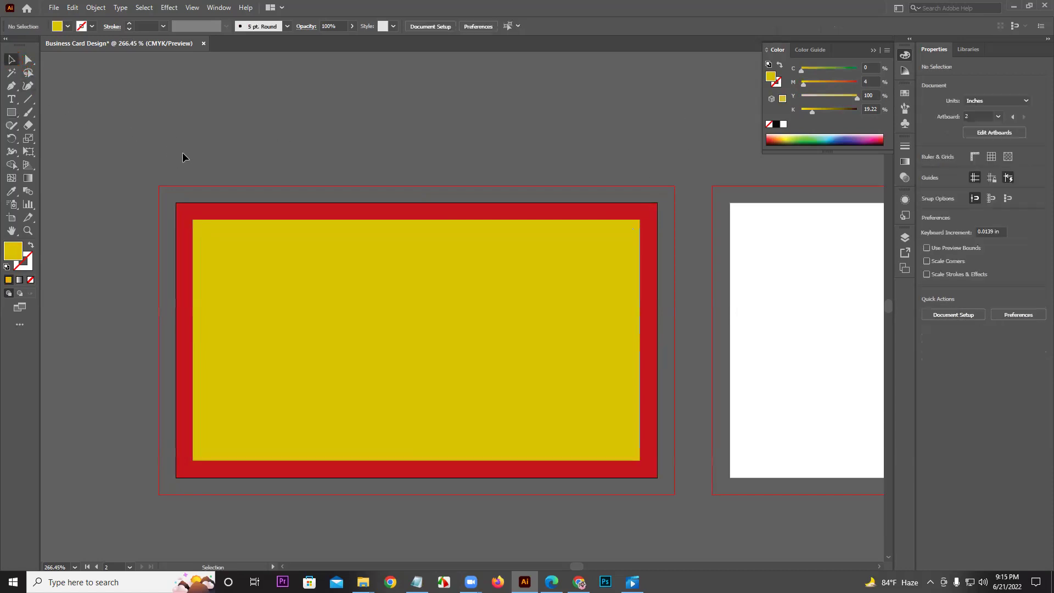
scroll(278, 158, "left", 6)
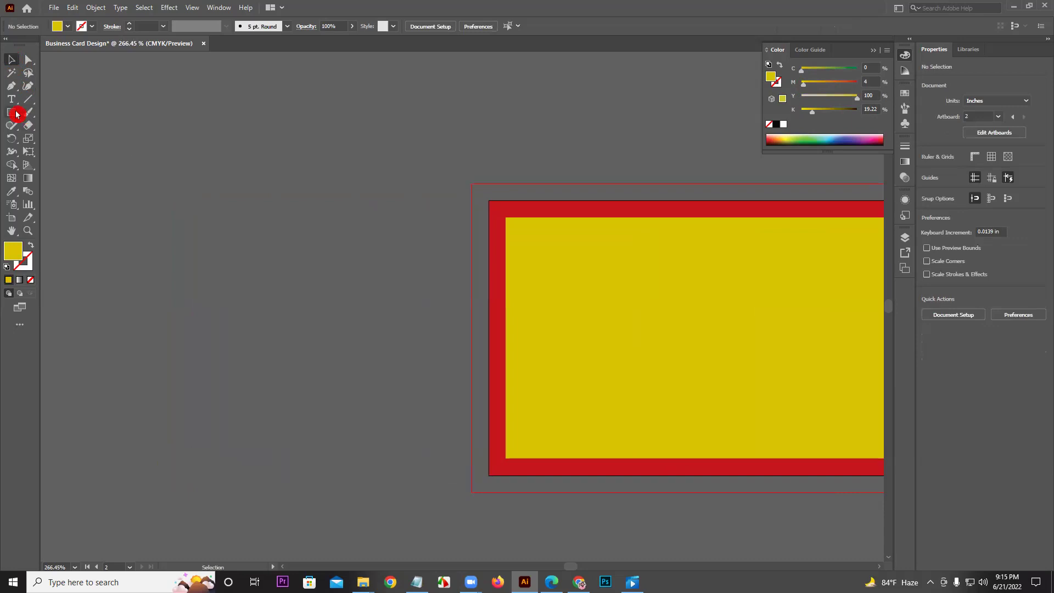
left_click(11, 112)
left_click_drag(181, 134, 312, 324)
left_click(11, 59)
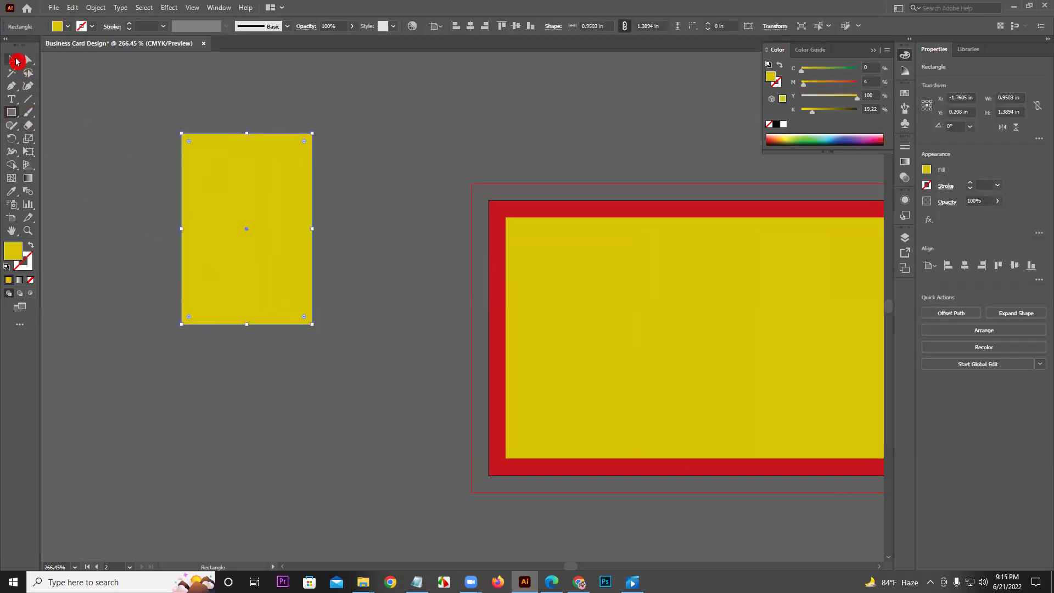
left_click(111, 133)
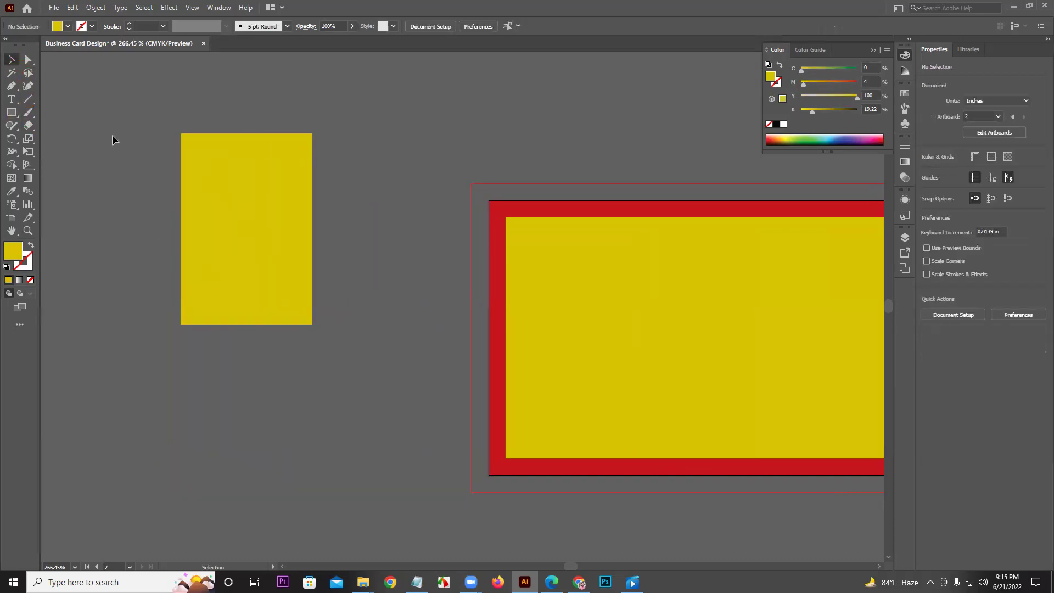
left_click_drag(112, 136, 142, 137)
left_click(245, 189)
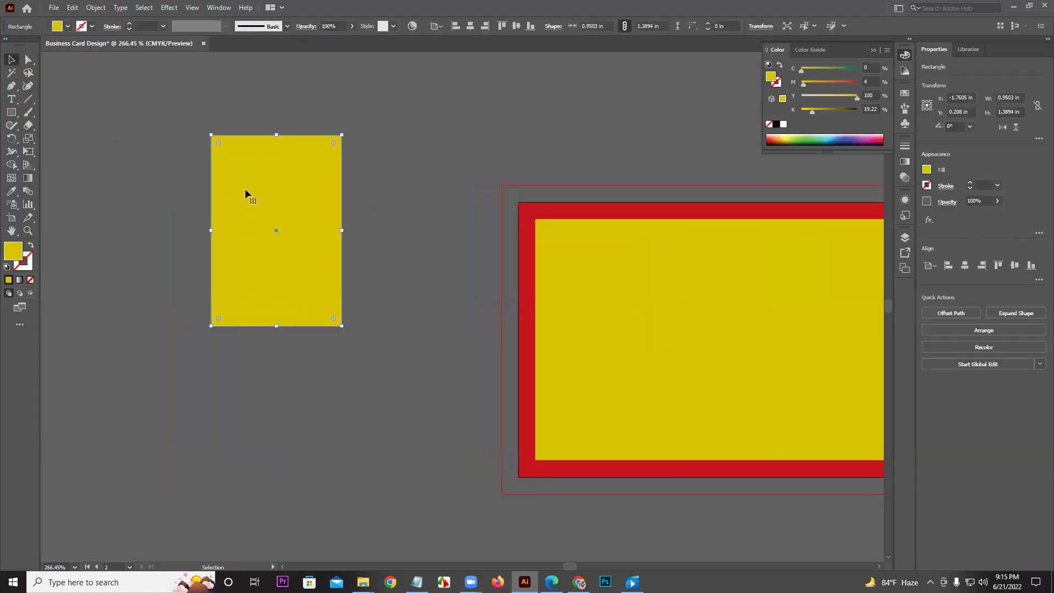
right_click(245, 189)
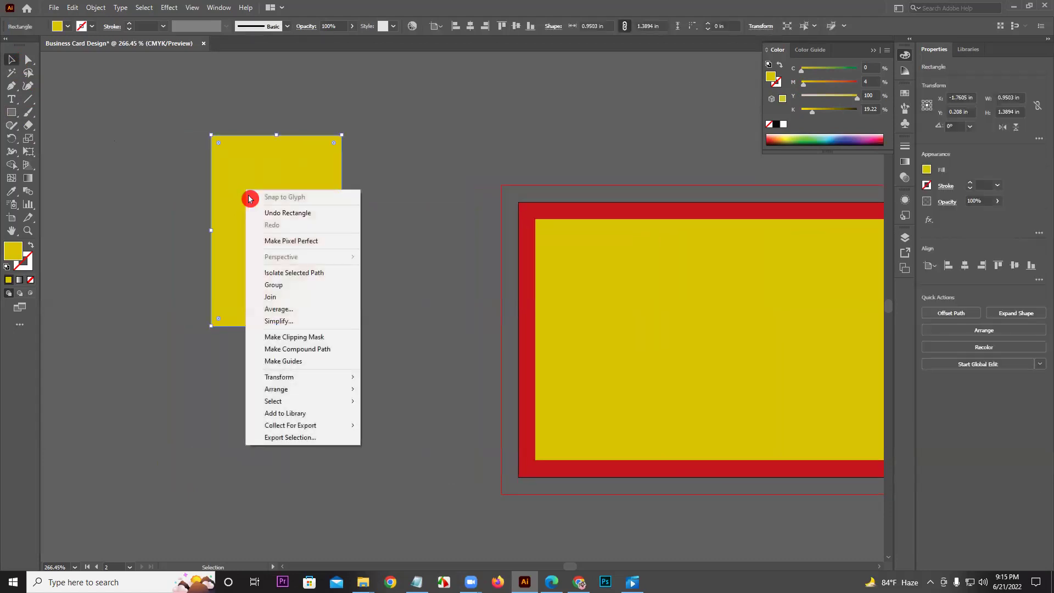
left_click(325, 362)
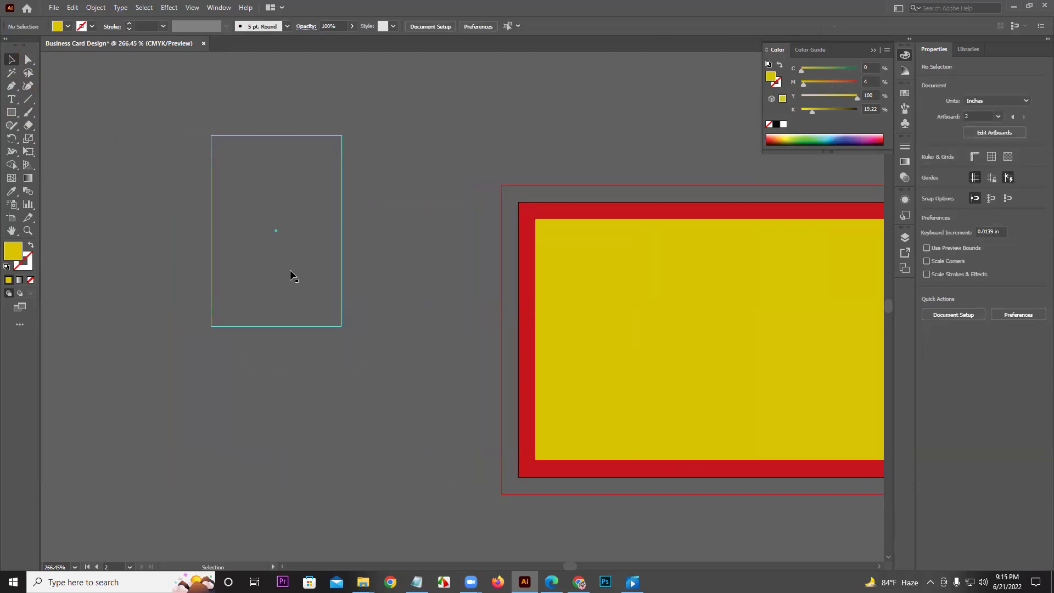
left_click(283, 326)
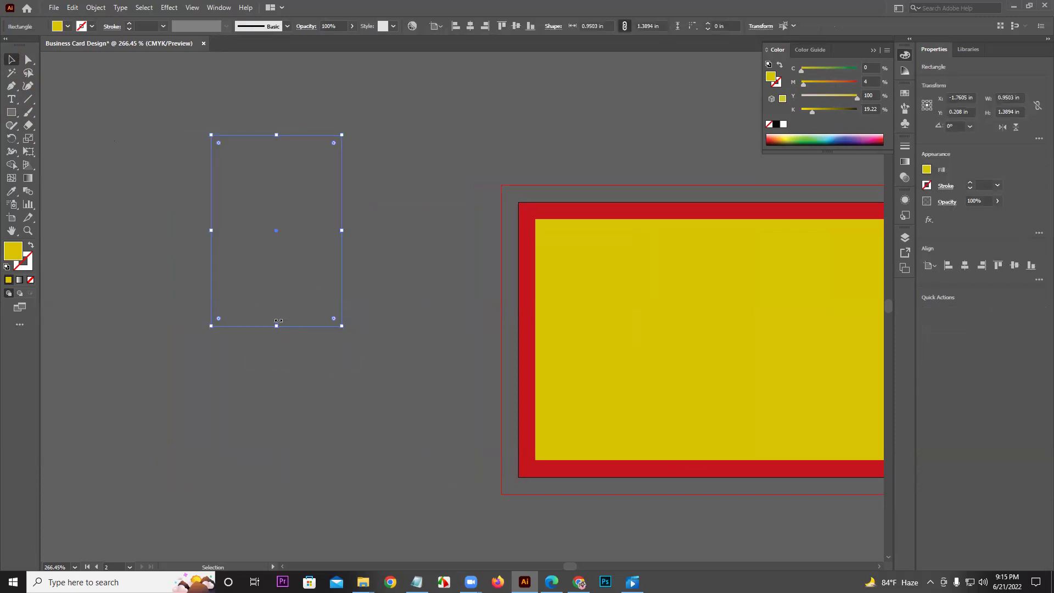
key("Delete")
left_click_drag(398, 343, 294, 315)
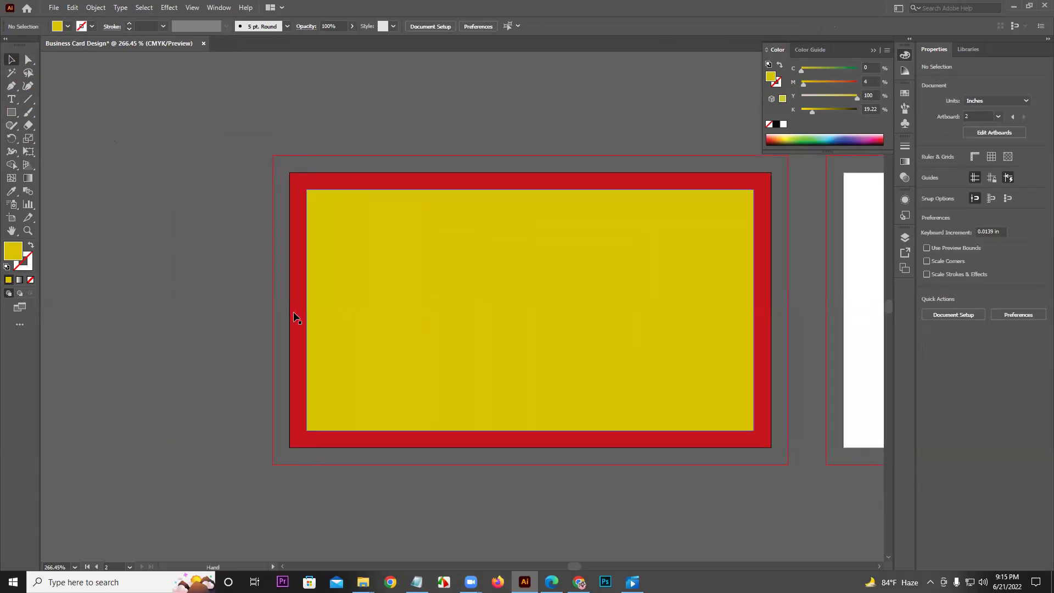
left_click(620, 295)
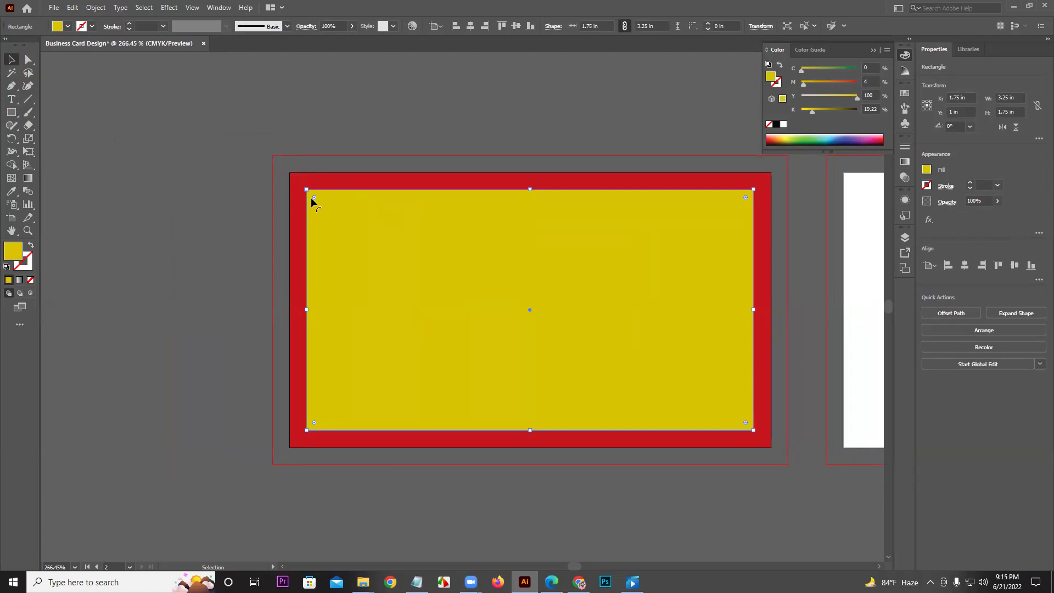
Step: Make the yellow inset rectangle a guide and centre it horizontally and vertically on the artboard
right_click(340, 214)
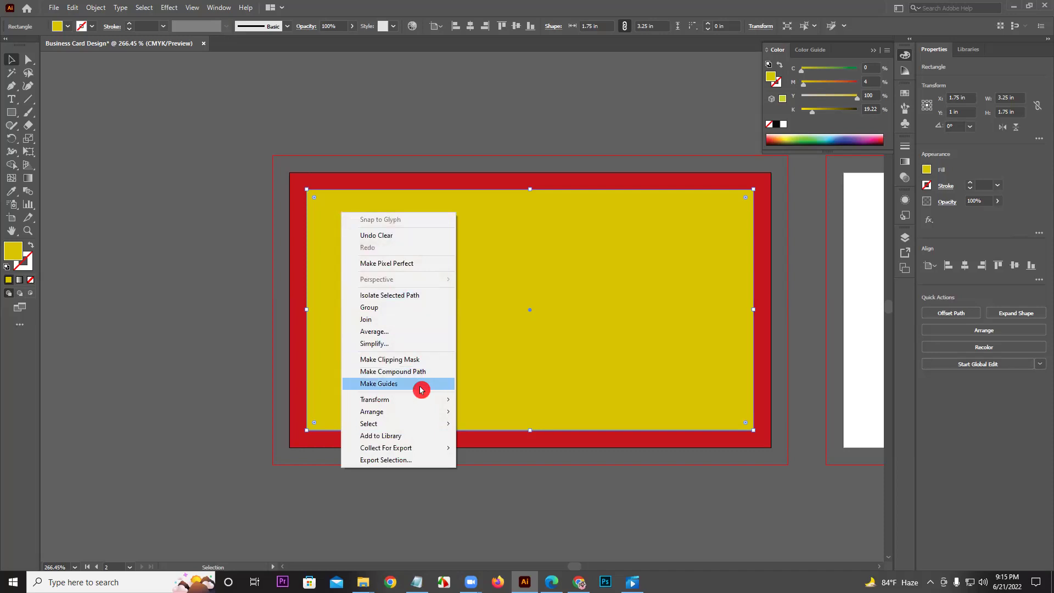
left_click(419, 383)
left_click(224, 298)
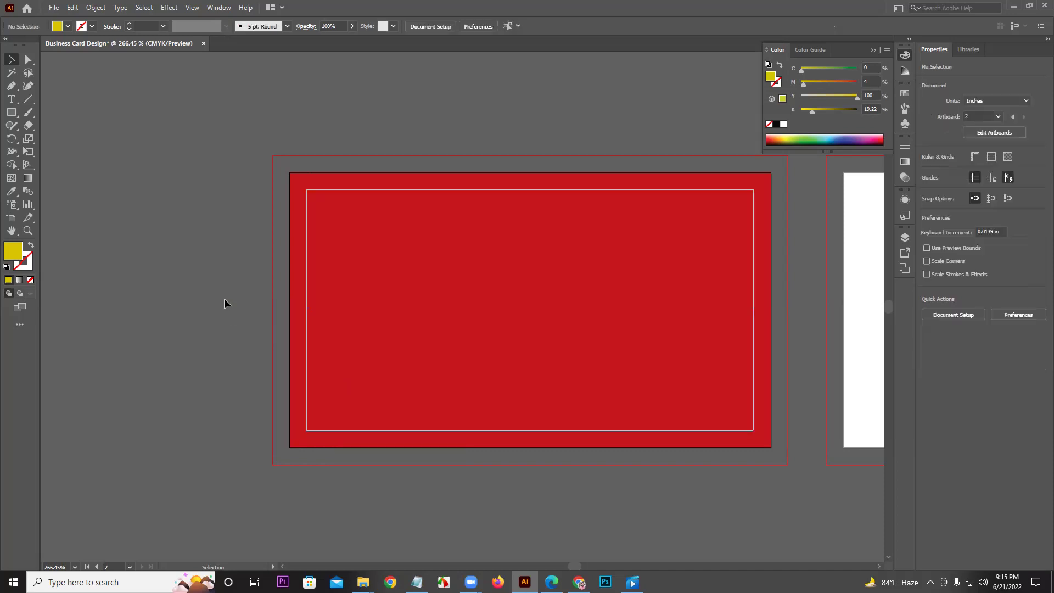
left_click_drag(500, 188, 361, 130)
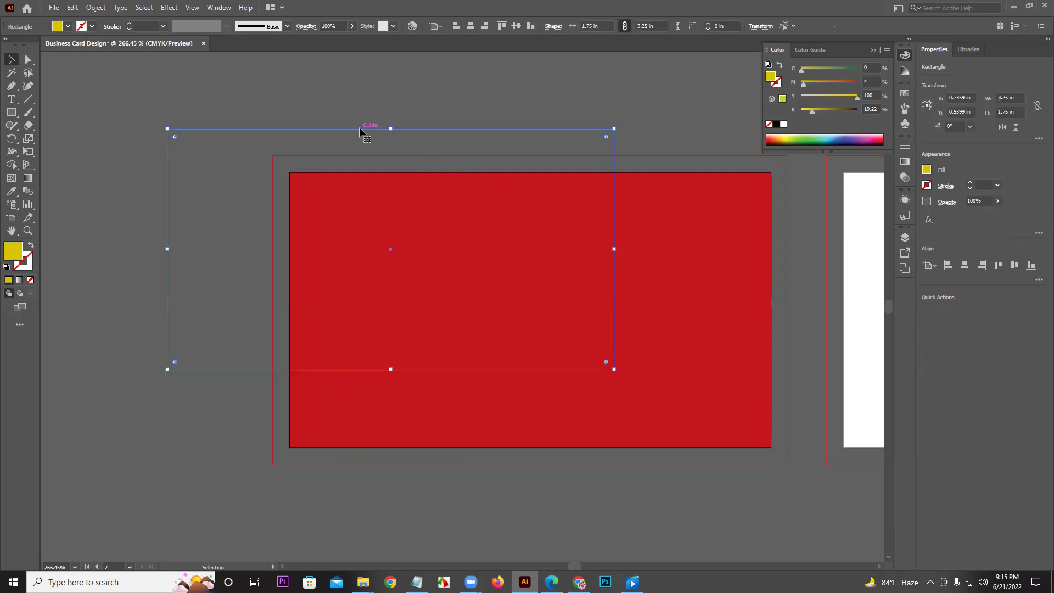
left_click(472, 25)
left_click(515, 26)
left_click(414, 71)
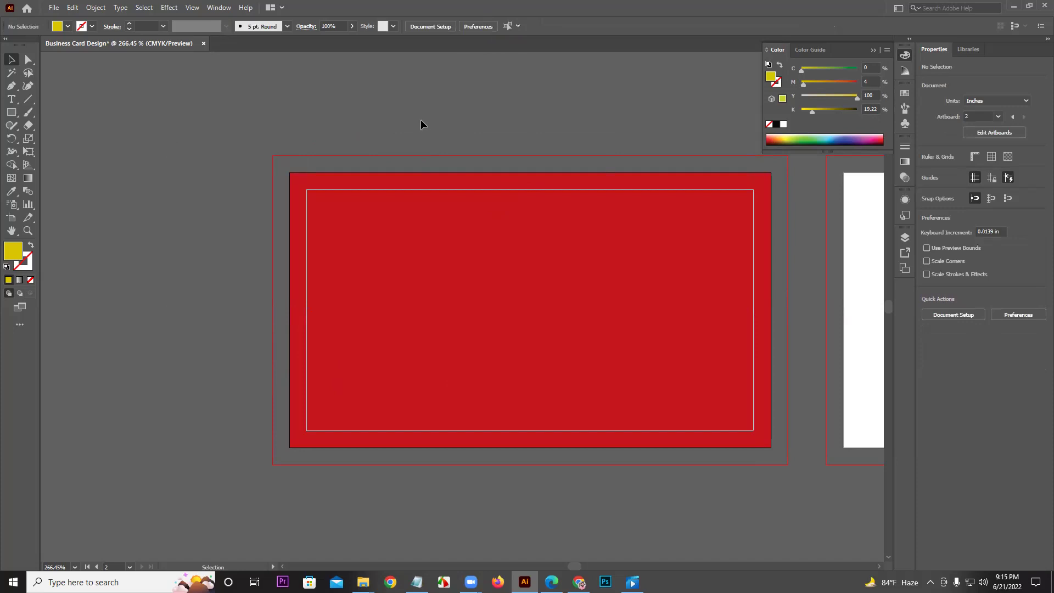
Step: Lock the guides from the canvas context menu
right_click(166, 178)
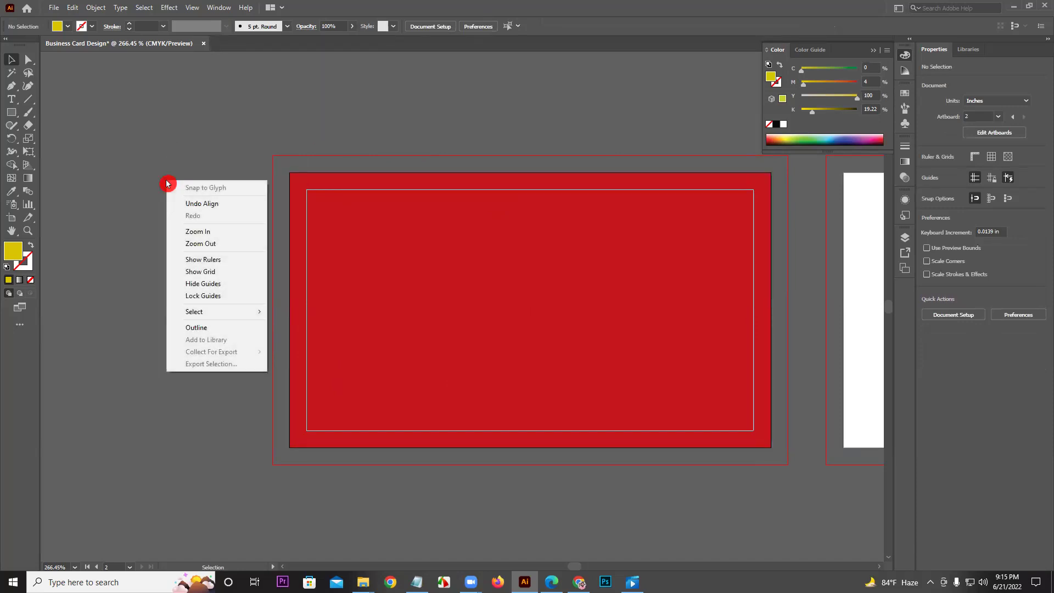
left_click(210, 297)
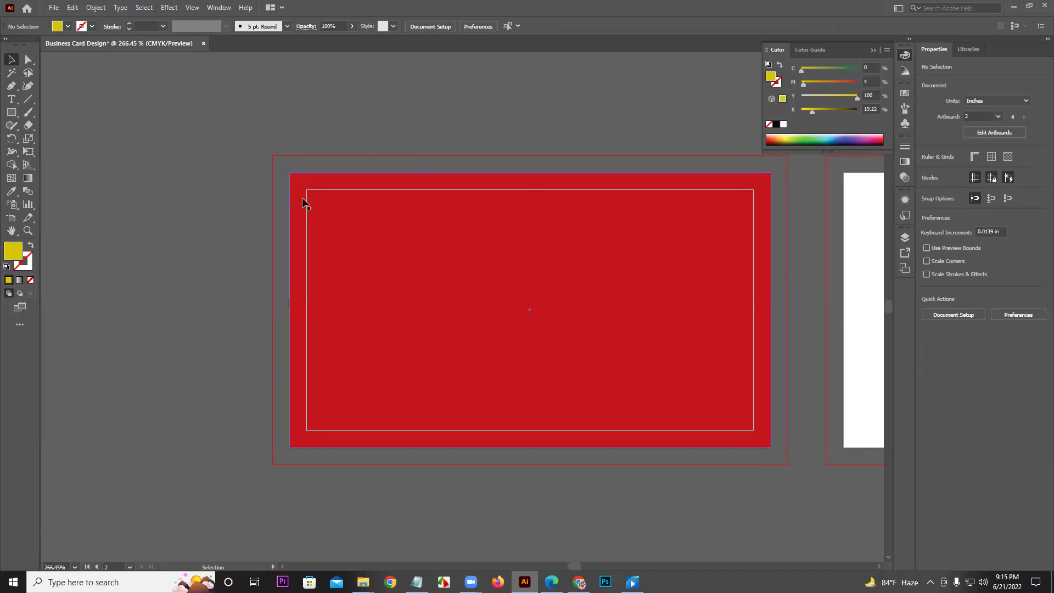
right_click(217, 140)
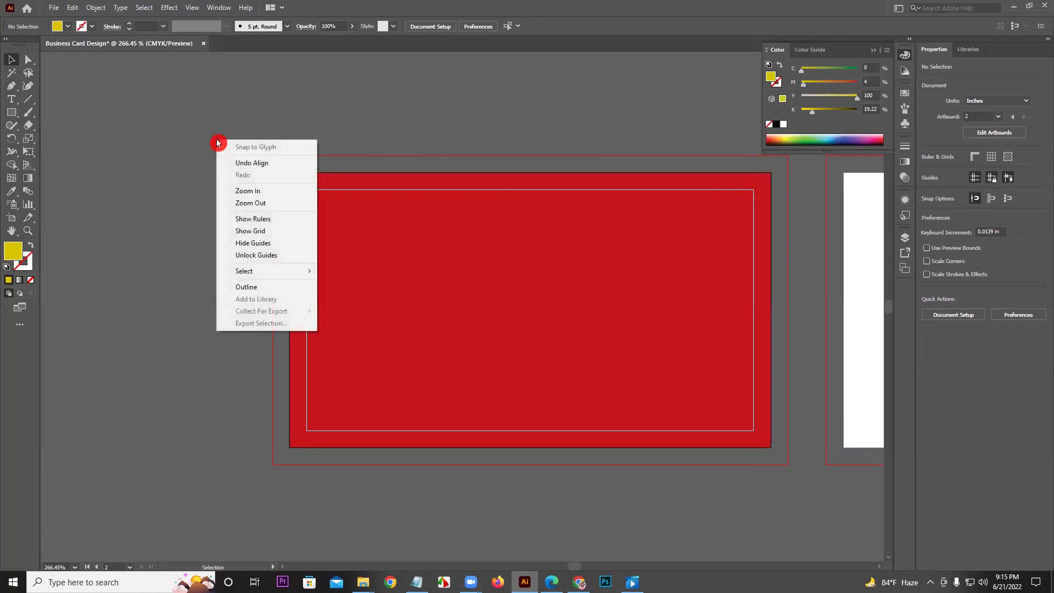
left_click(182, 244)
Step: Change the red card background's fill to white
left_click(297, 189)
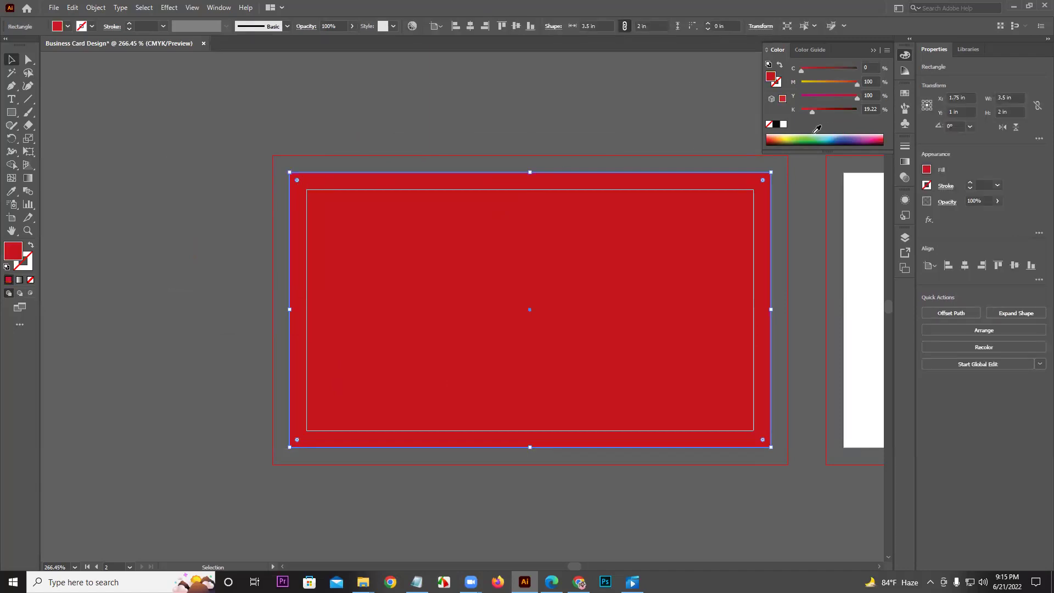
left_click(783, 124)
left_click(658, 122)
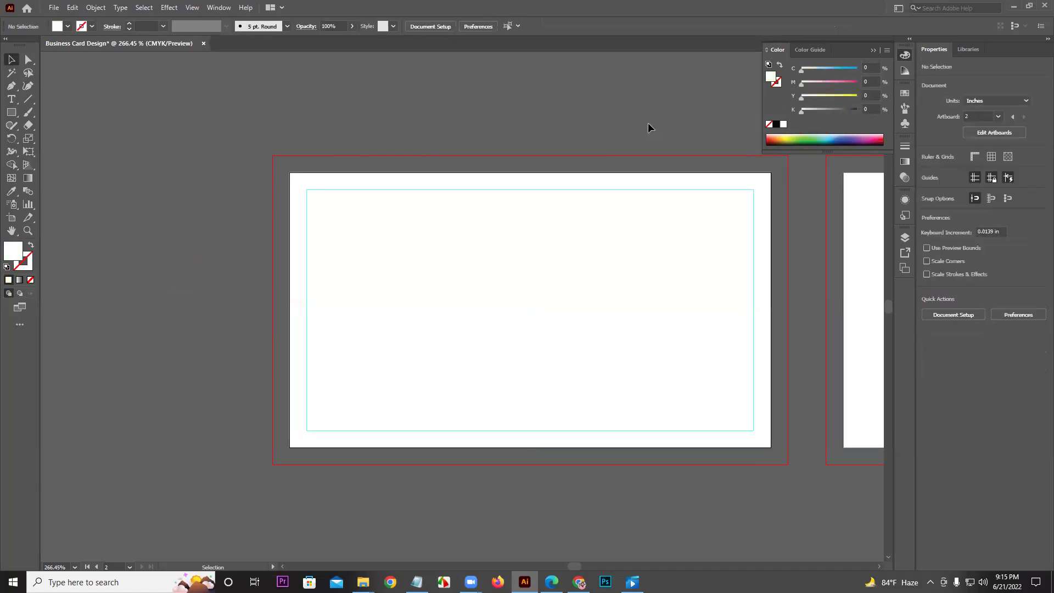
Step: Pan to the second artboard and draw a rectangle covering it entirely
left_click_drag(752, 275, 473, 287)
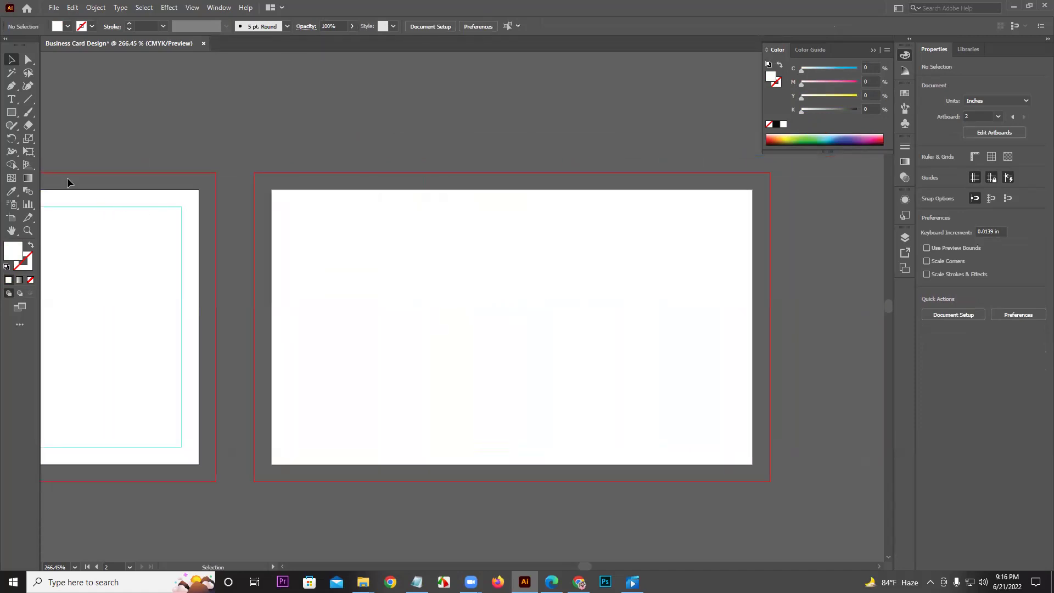
left_click(12, 112)
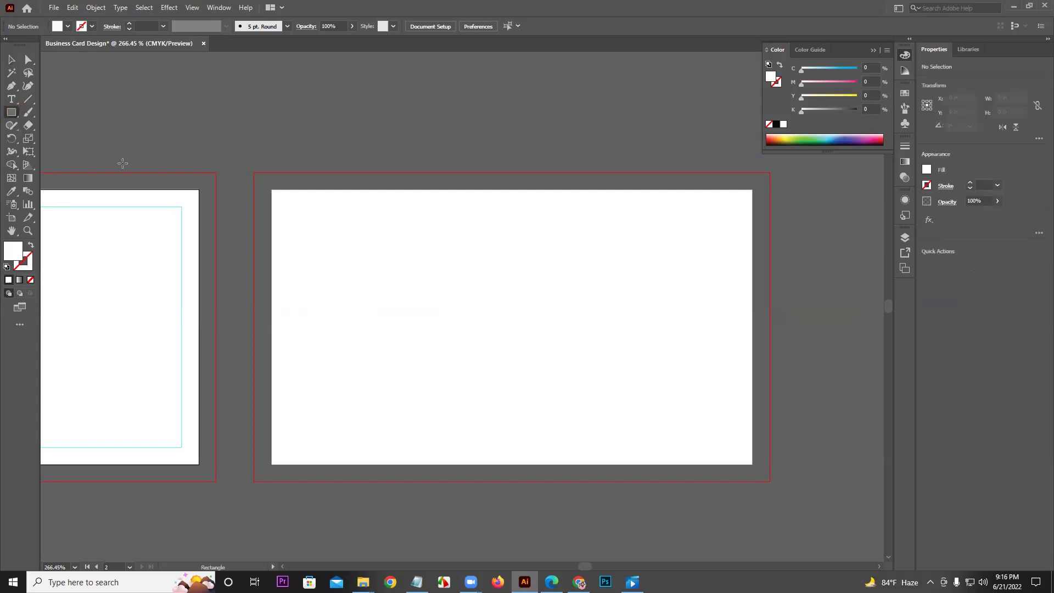
left_click(356, 244)
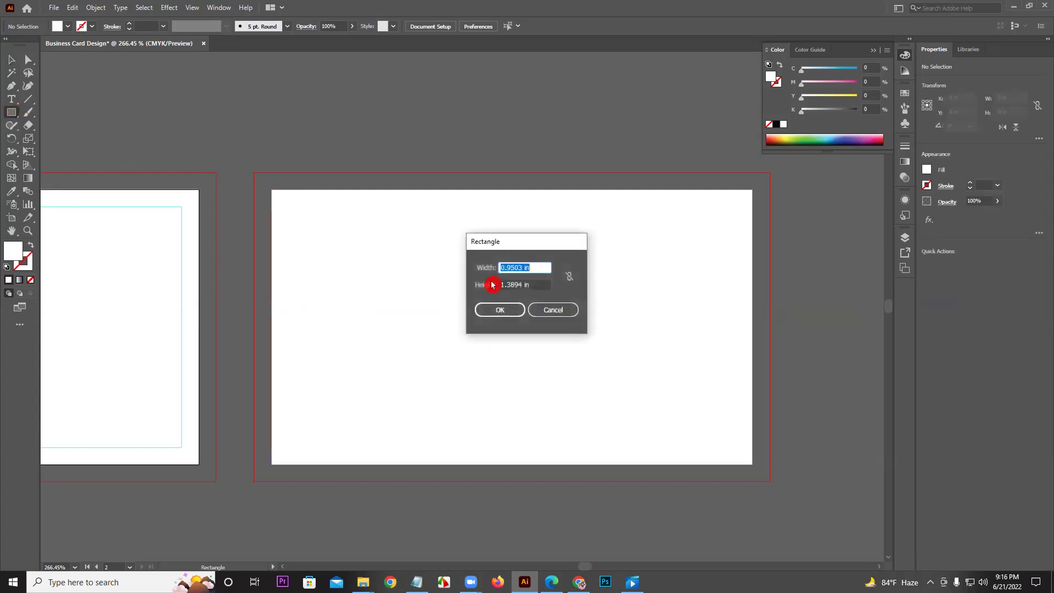
left_click(553, 309)
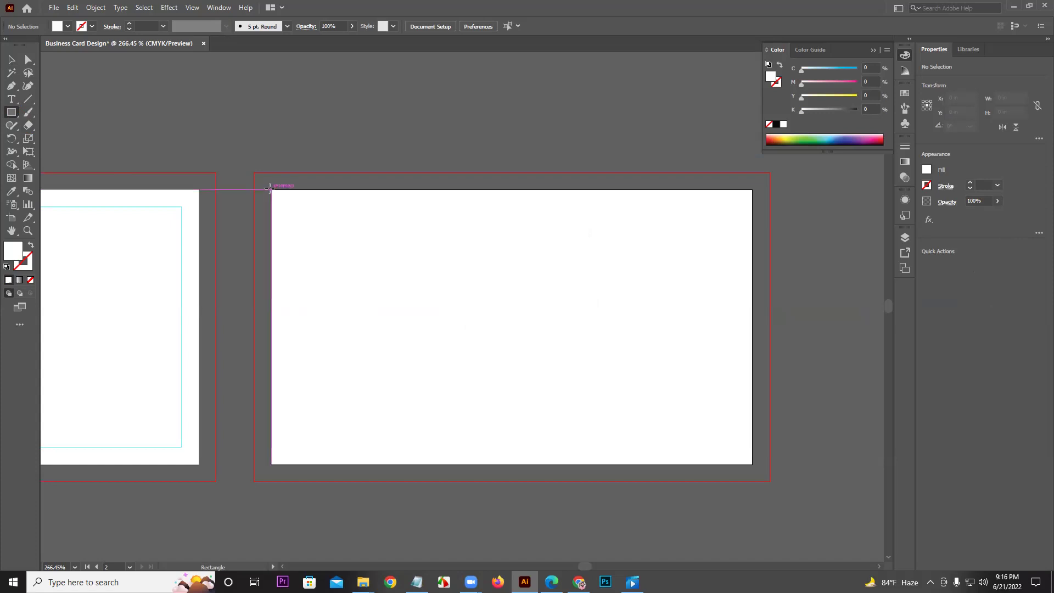
left_click_drag(270, 188, 752, 464)
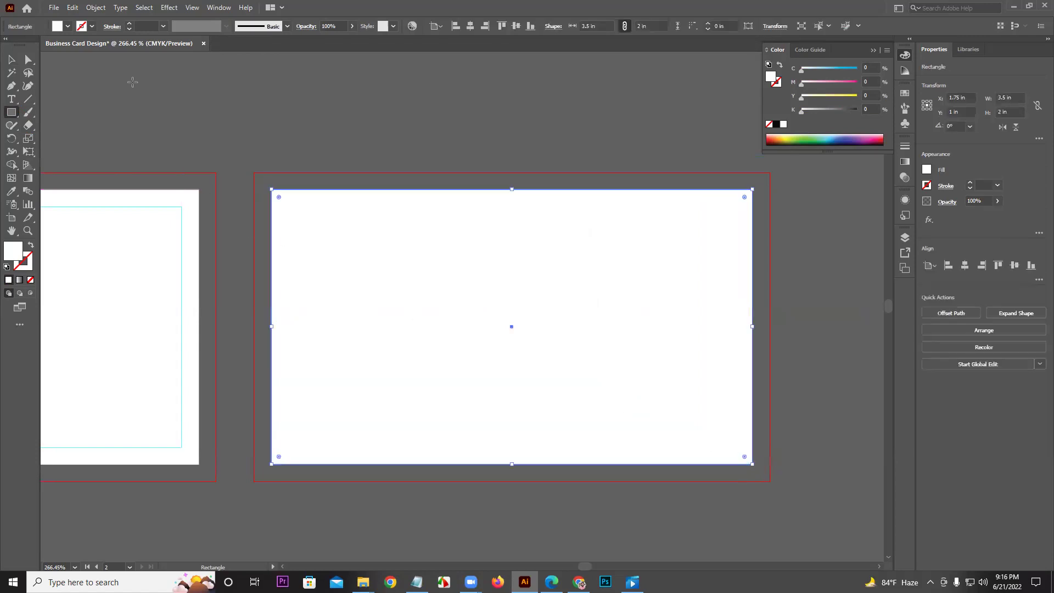
Step: Create a -0.125 in offset copy, colour it cyan, and convert it into a guide
left_click(104, 8)
mouse_move(145, 270)
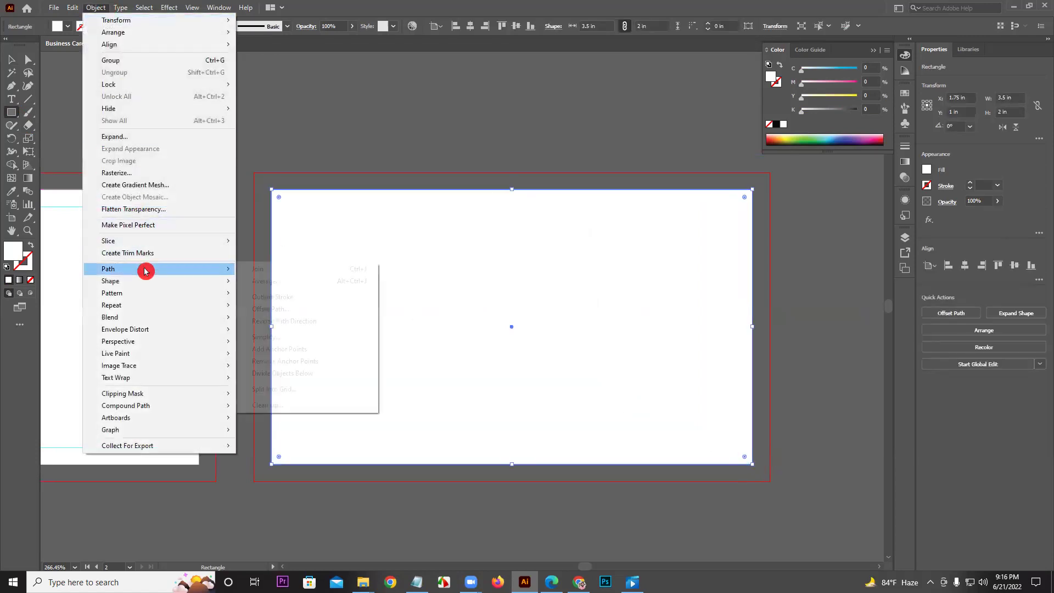
left_click(308, 308)
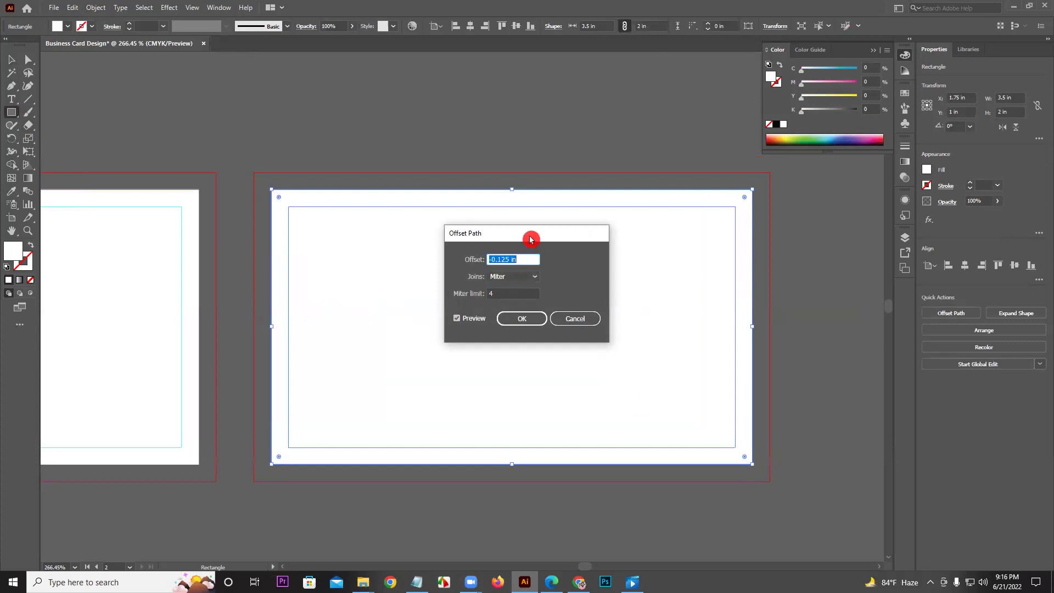
left_click_drag(530, 240, 751, 329)
left_click(744, 408)
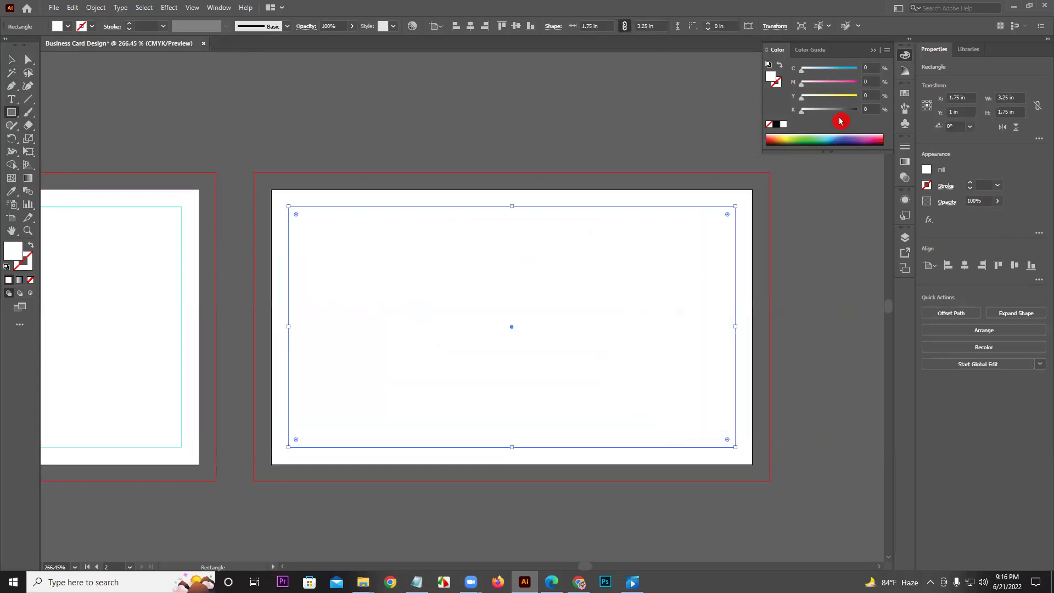
left_click(846, 68)
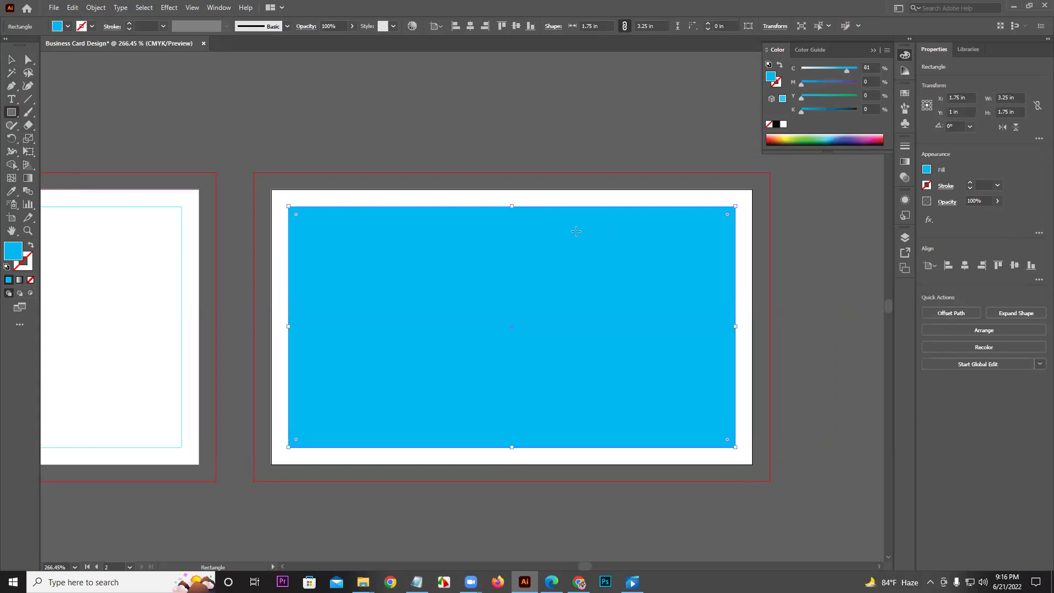
right_click(575, 231)
left_click(614, 401)
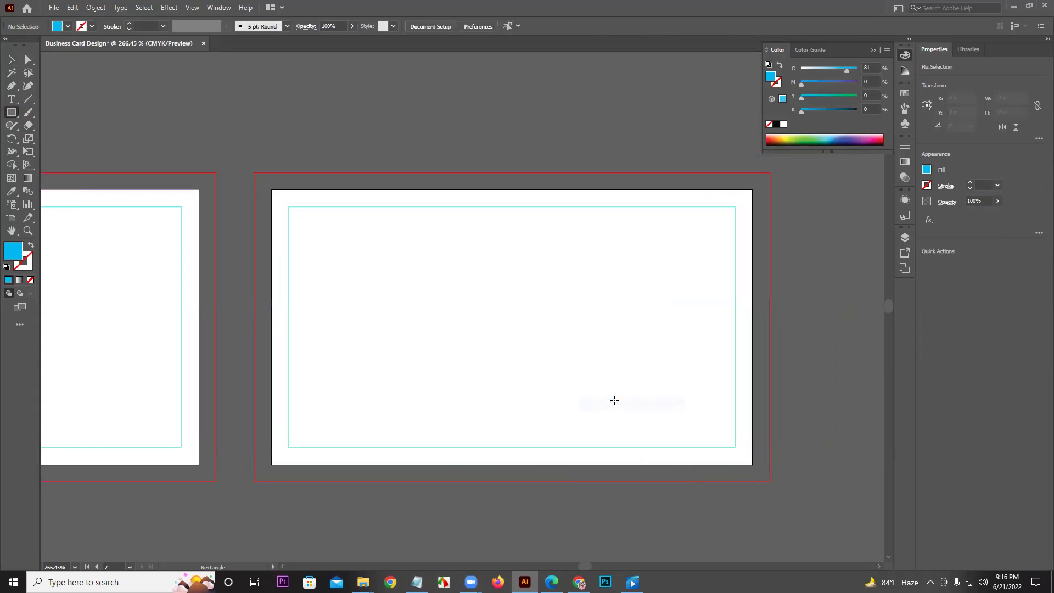
Step: Pan back to the first card and tint its white background cyan (C 76)
key("v")
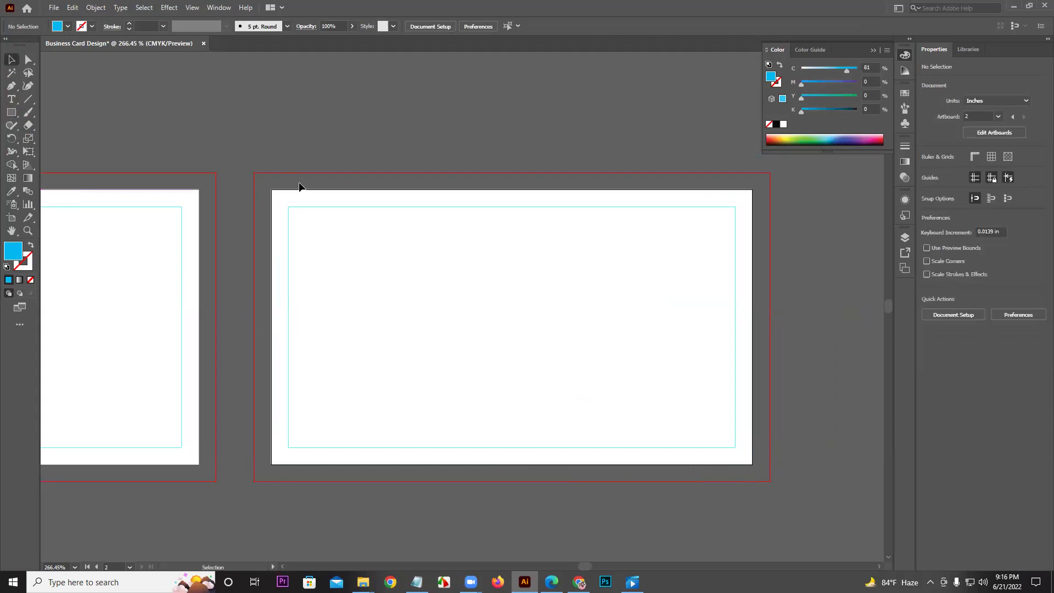
left_click(311, 202)
left_click(279, 140)
left_click_drag(228, 133, 637, 139)
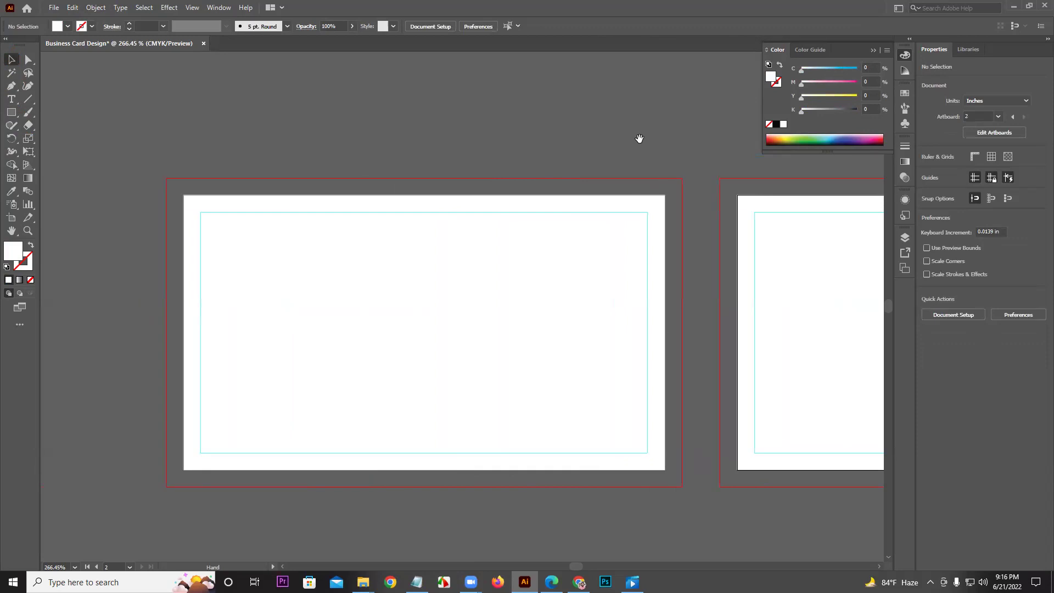
left_click(525, 202)
left_click_drag(807, 75, 844, 73)
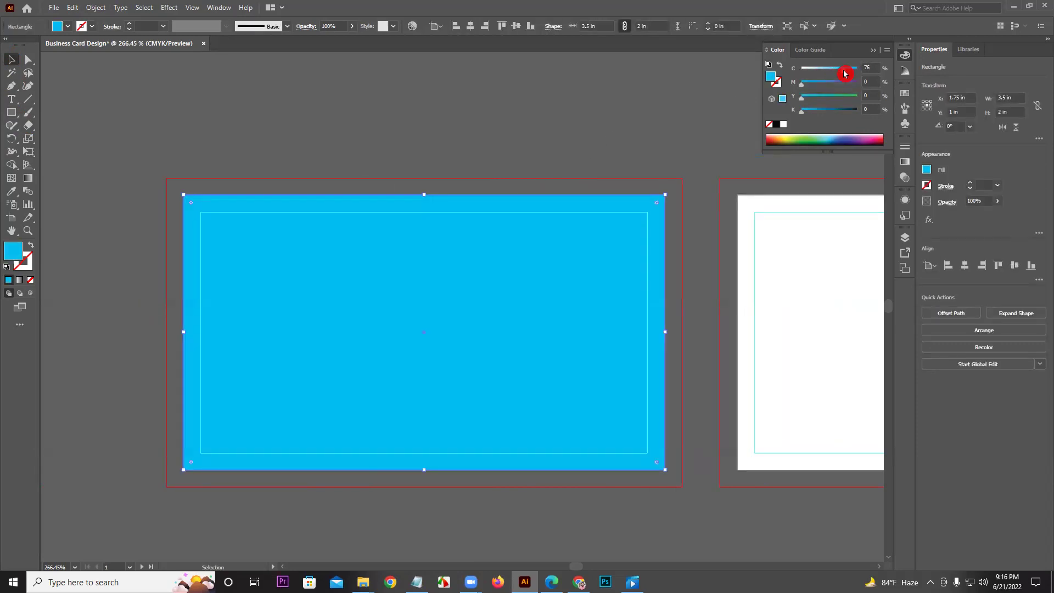
left_click(643, 112)
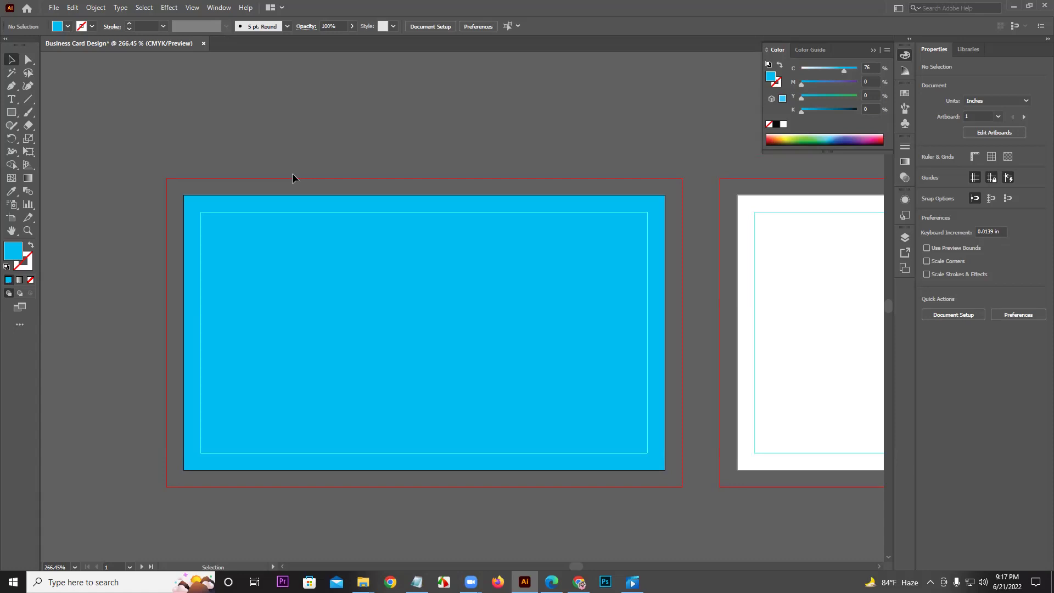
left_click(14, 60)
left_click_drag(12, 111, 80, 153)
left_click_drag(271, 115, 327, 132)
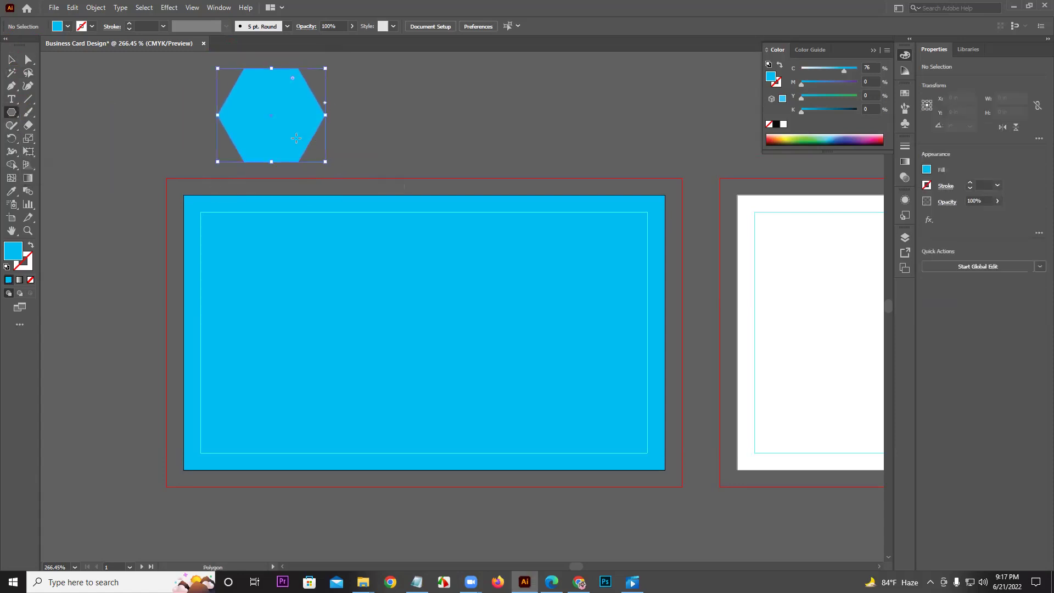
left_click(11, 62)
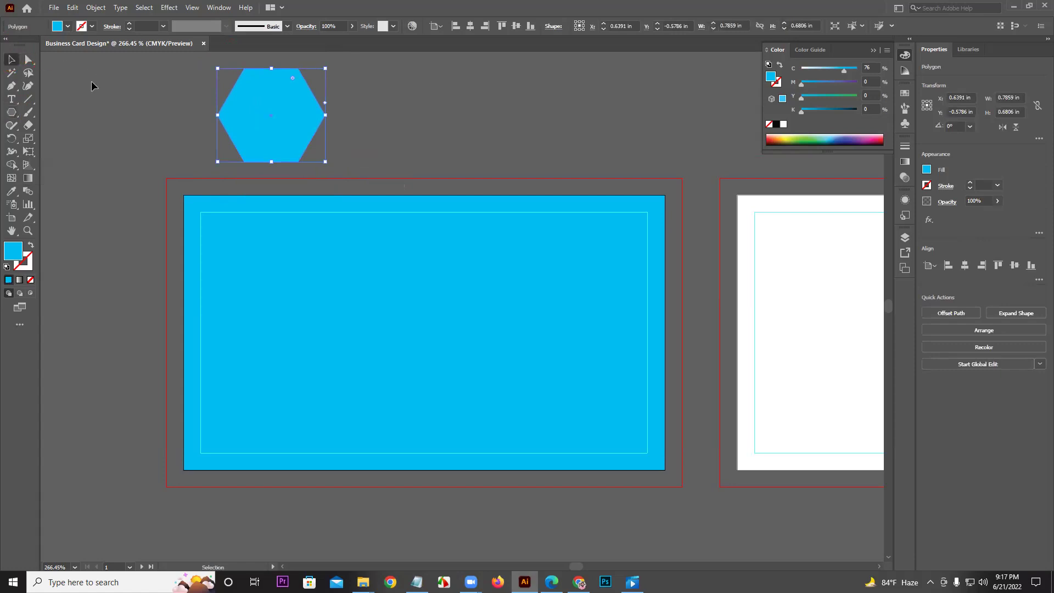
key("Delete")
left_click(11, 86)
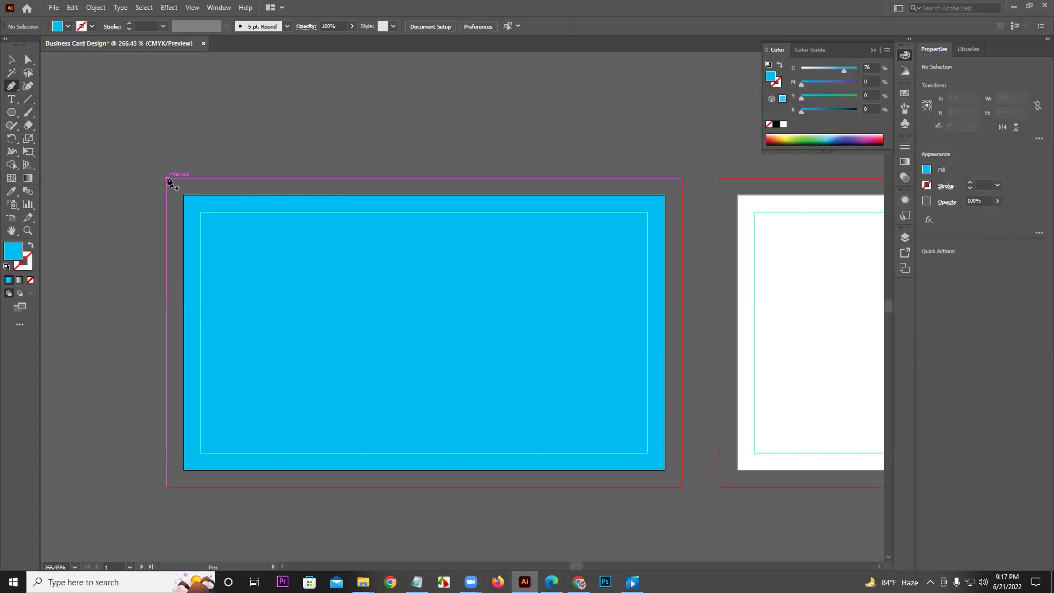
Step: Draw a triangle with three Pen points near the card's top-left corner
left_click(166, 178)
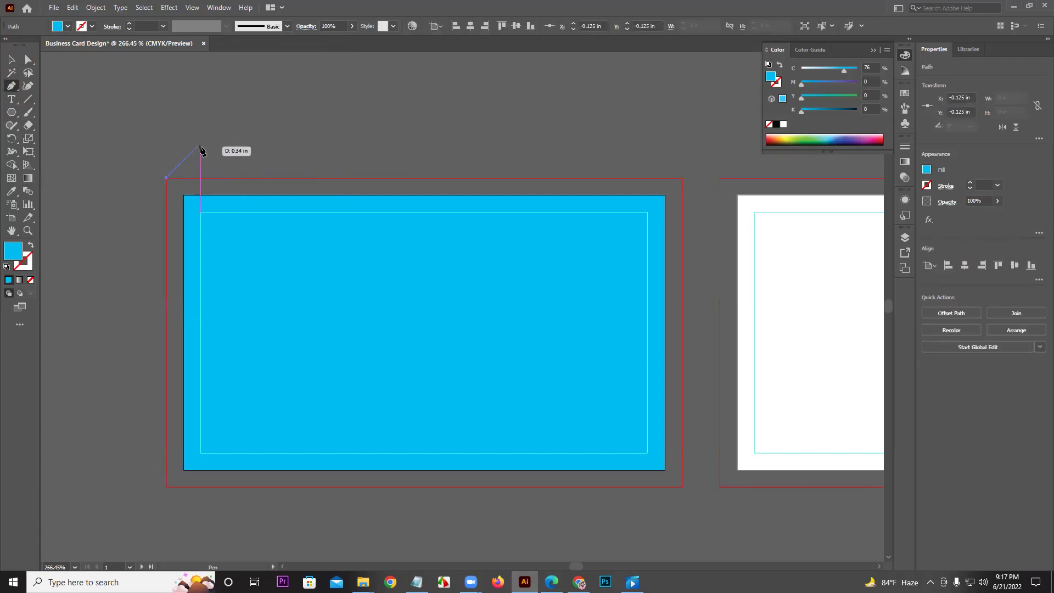
left_click(199, 145)
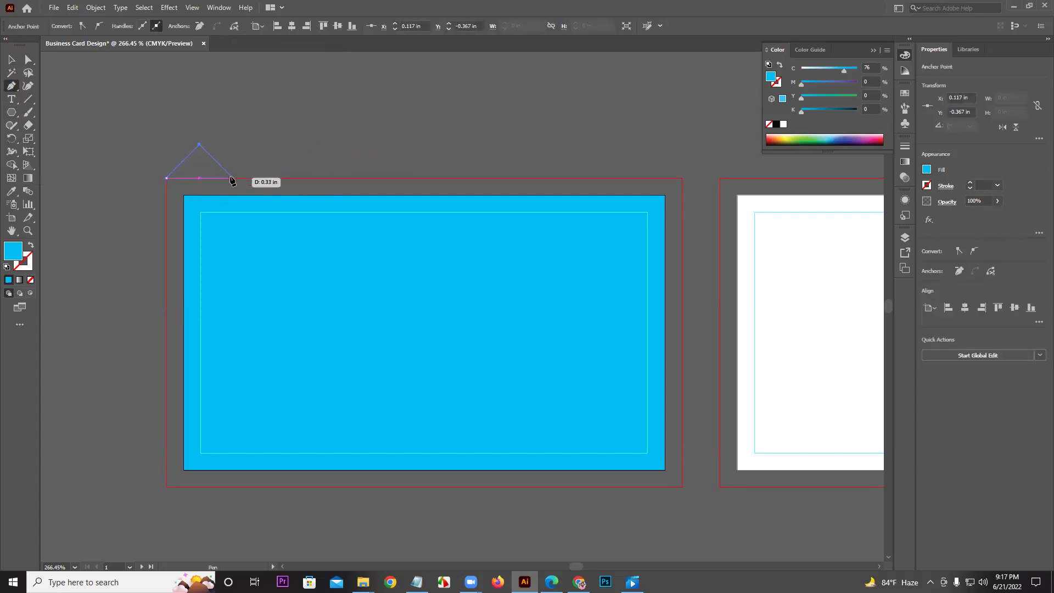
left_click(231, 177)
Step: Fill the triangle white and move it to the middle of the cyan card
left_click(9, 66)
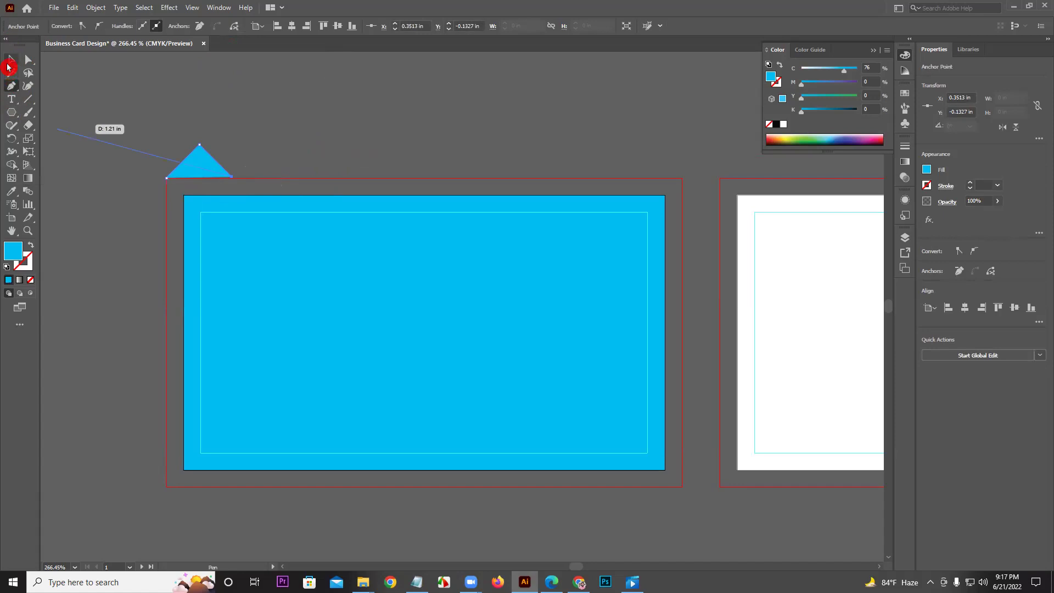
left_click_drag(207, 158, 405, 277)
left_click_drag(843, 69, 801, 70)
left_click(548, 110)
key("z")
left_click_drag(480, 247, 565, 193)
left_click(11, 59)
left_click_drag(381, 220, 410, 324)
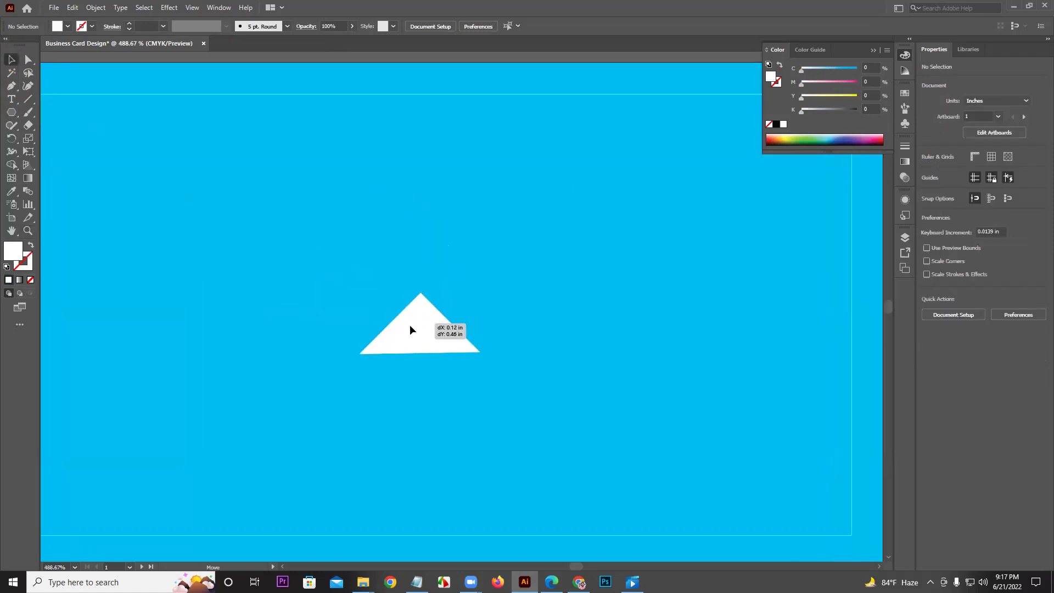
Step: Swap the triangle to a 5 pt white stroke with Round Cap and Round Join
left_click(30, 246)
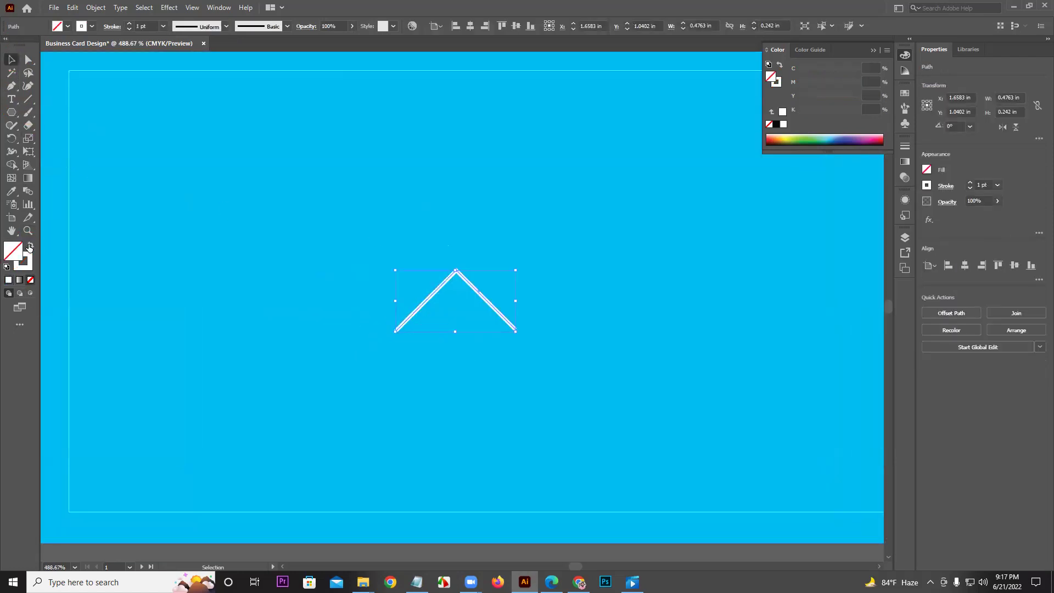
left_click(133, 25)
left_click(133, 25)
left_click(132, 25)
left_click(132, 25)
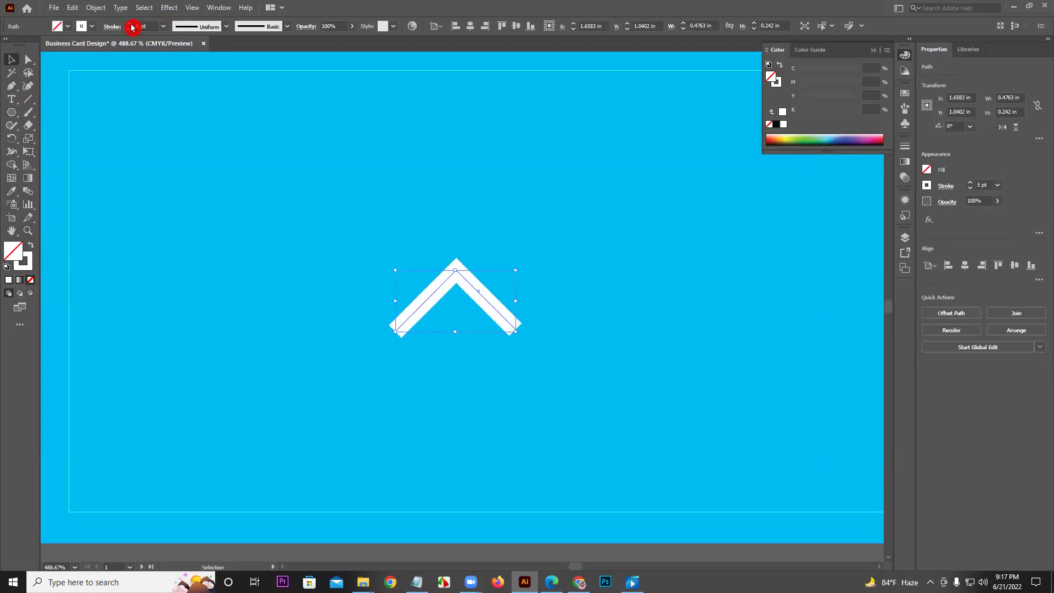
left_click(110, 26)
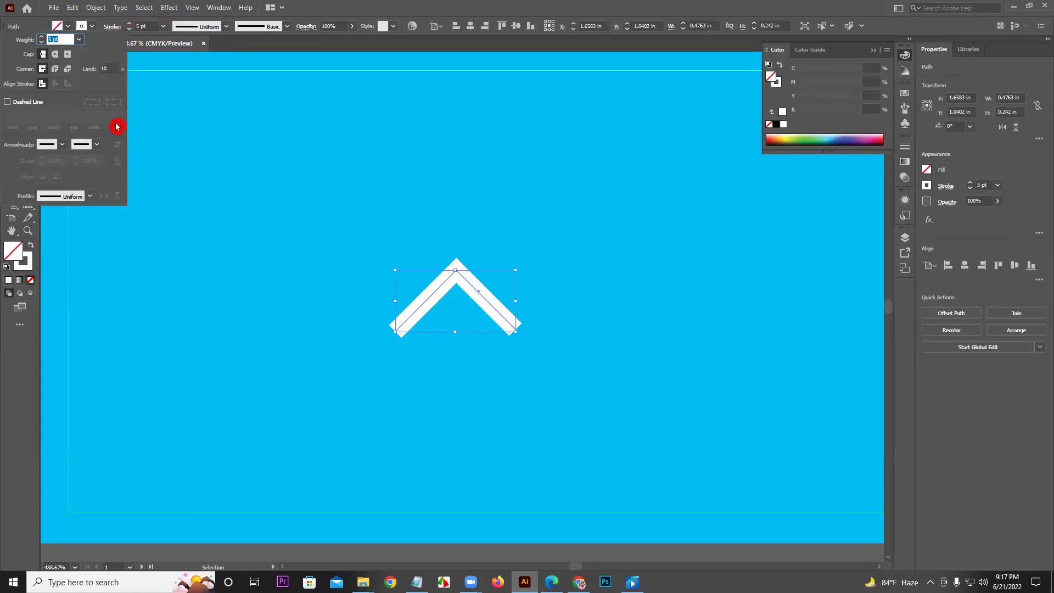
left_click(54, 54)
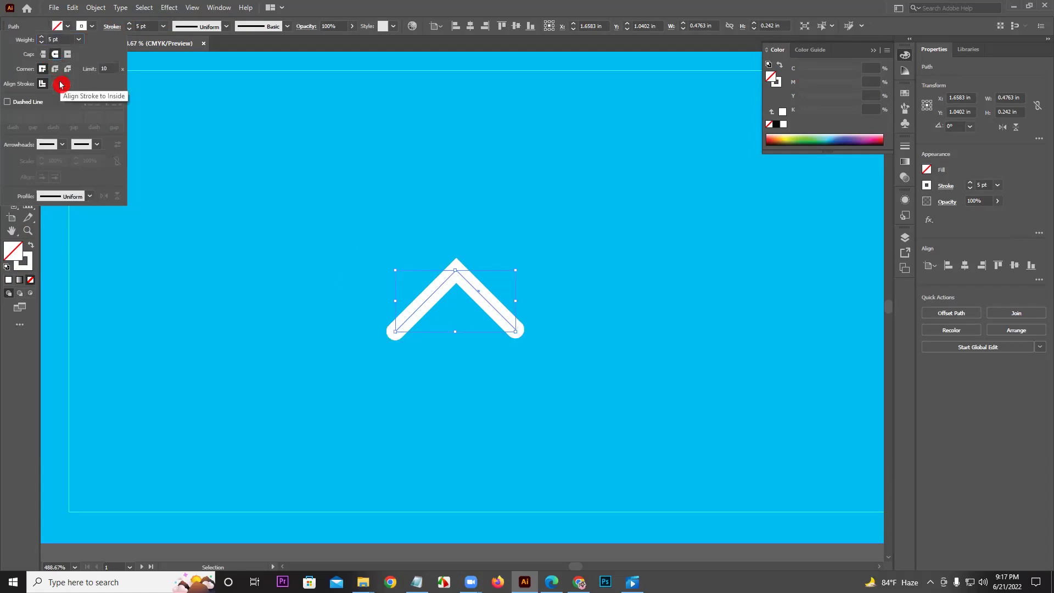
left_click(55, 69)
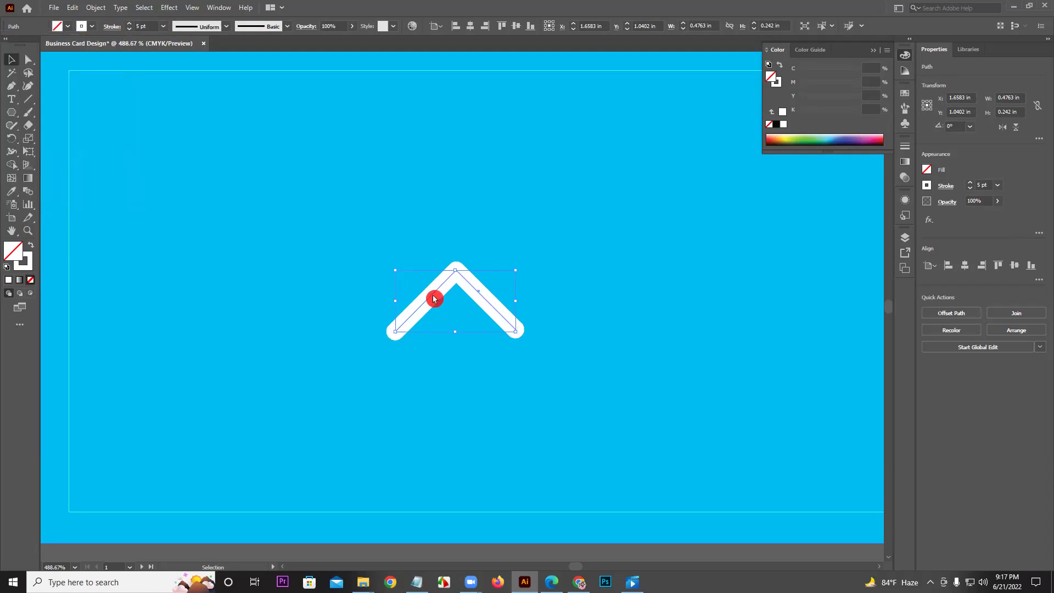
Step: Browse the shape drawing tools in the toolbar's tool group
left_click(12, 112)
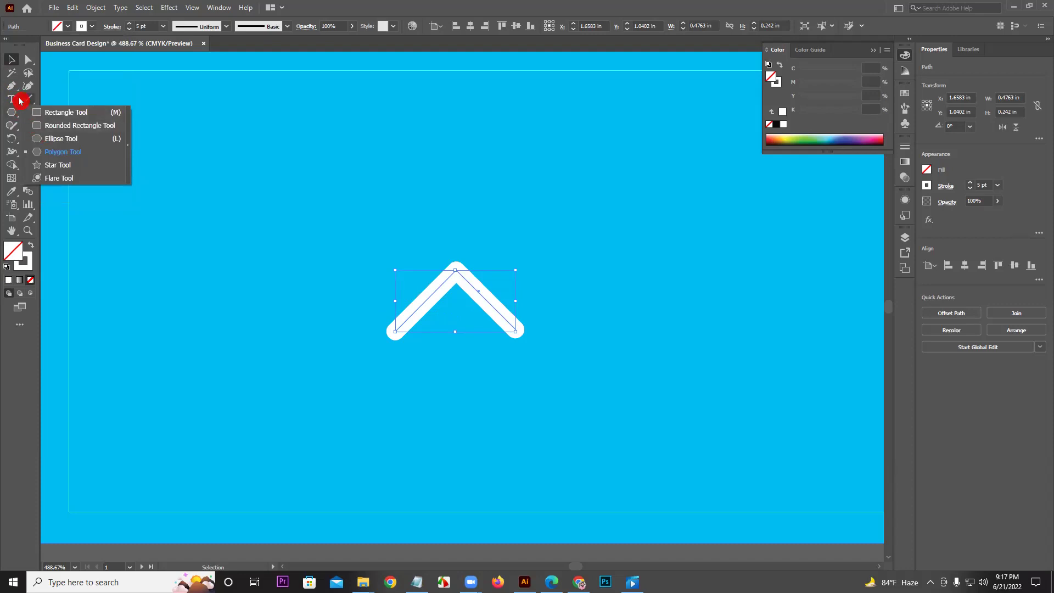
left_click(15, 99)
left_click(15, 86)
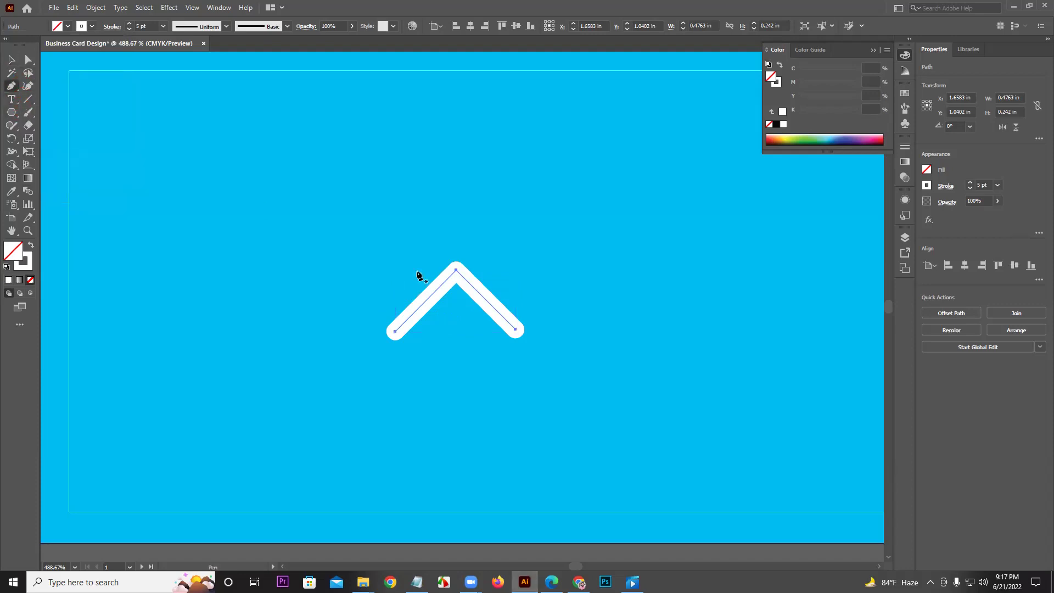
left_click(10, 60)
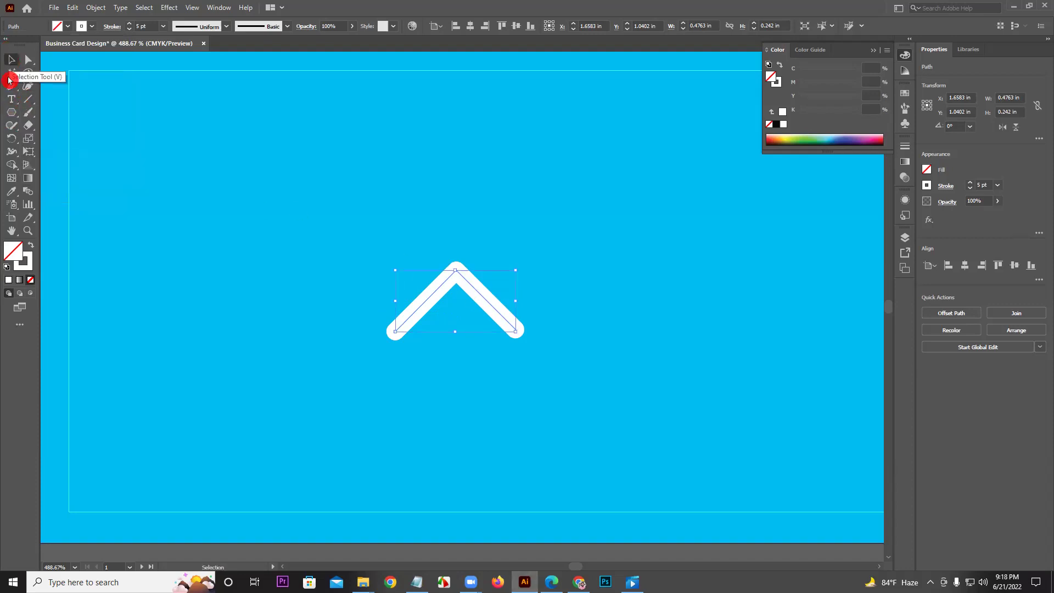
left_click(12, 112)
Step: Draw a circle at the chevron's apex, shrink it slightly and move it just beneath the apex
left_click(60, 139)
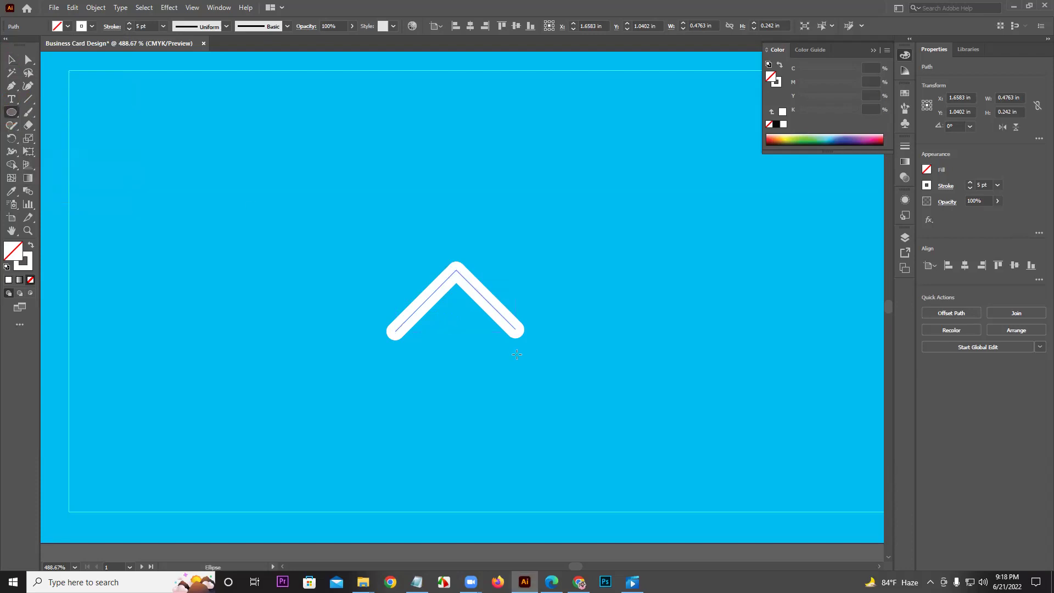
left_click_drag(456, 300, 465, 330)
left_click(11, 60)
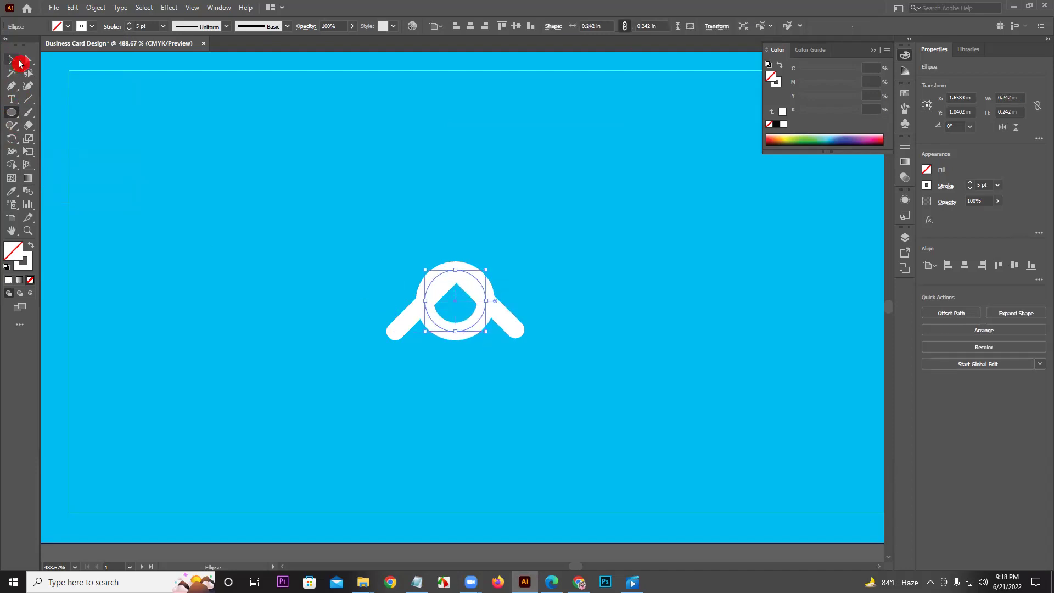
left_click_drag(479, 270, 471, 279)
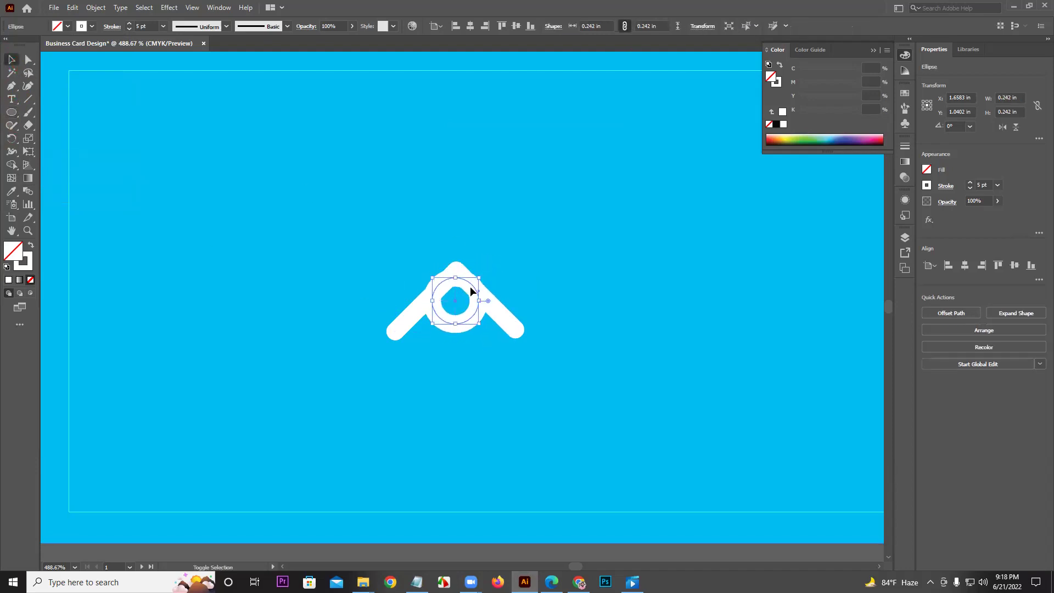
left_click_drag(473, 316, 473, 350)
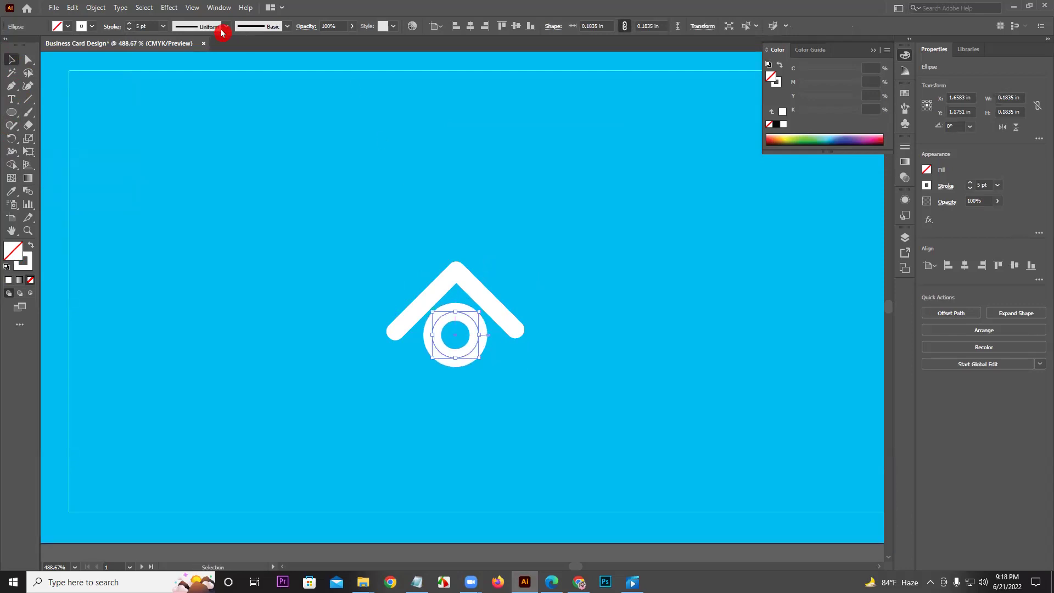
Step: Fill the circle solid white with no outline and scale it down together with the chevron
left_click(31, 244)
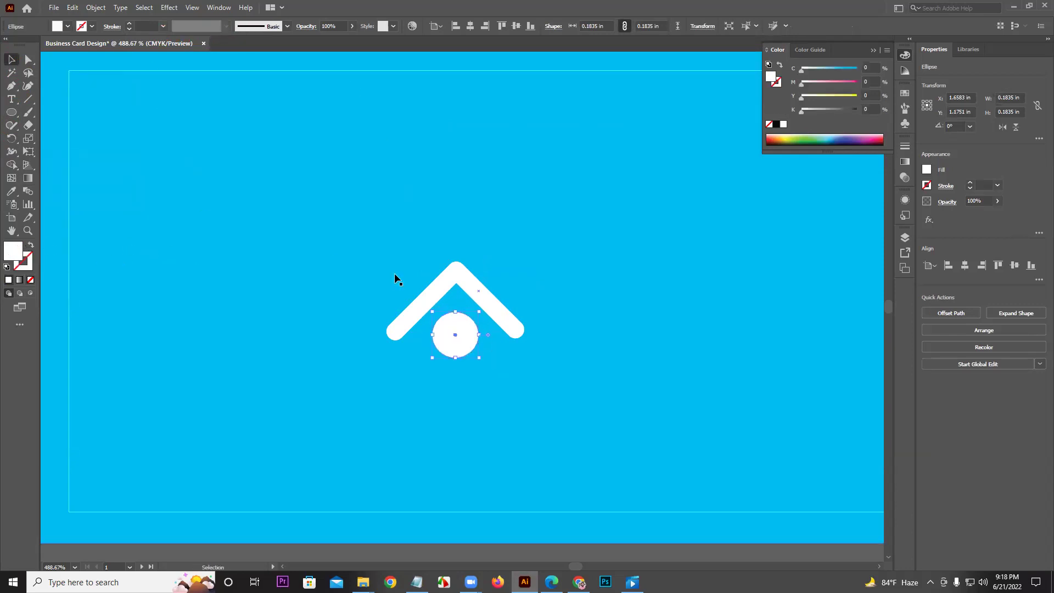
left_click_drag(480, 312, 457, 322)
left_click(484, 301, "shift")
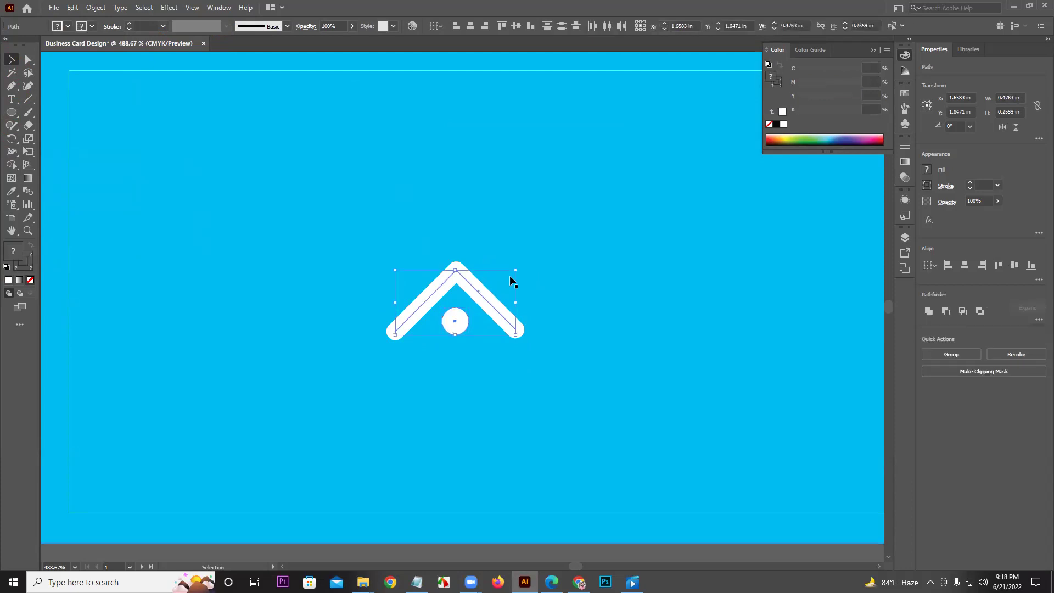
left_click_drag(518, 273, 492, 269)
left_click_drag(456, 313, 454, 321)
Step: Thin the chevron's stroke to 3 pt and resize the small white circle
left_click(455, 316)
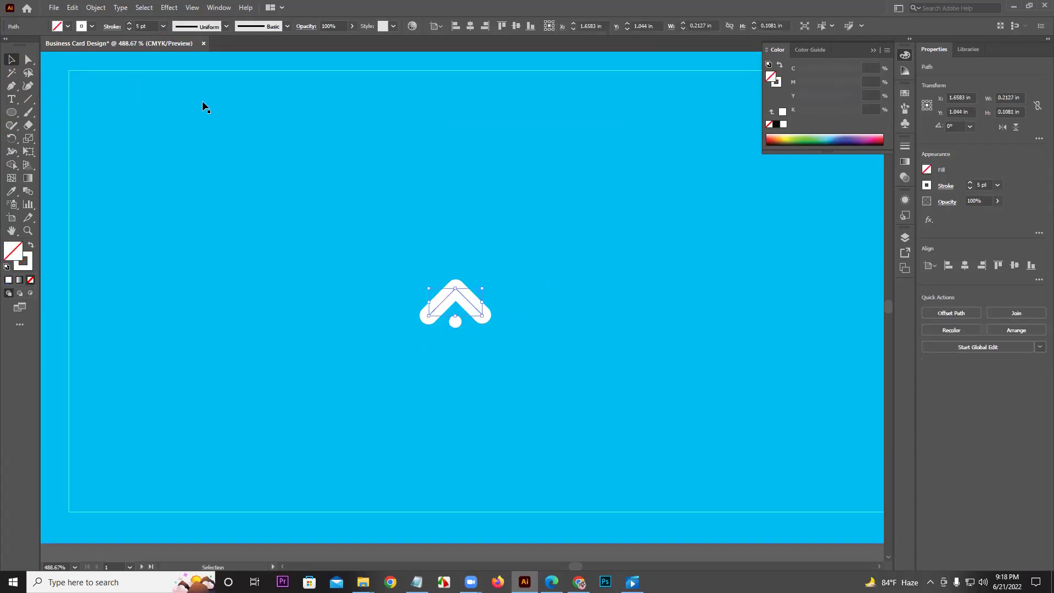
left_click(131, 31)
left_click(132, 31)
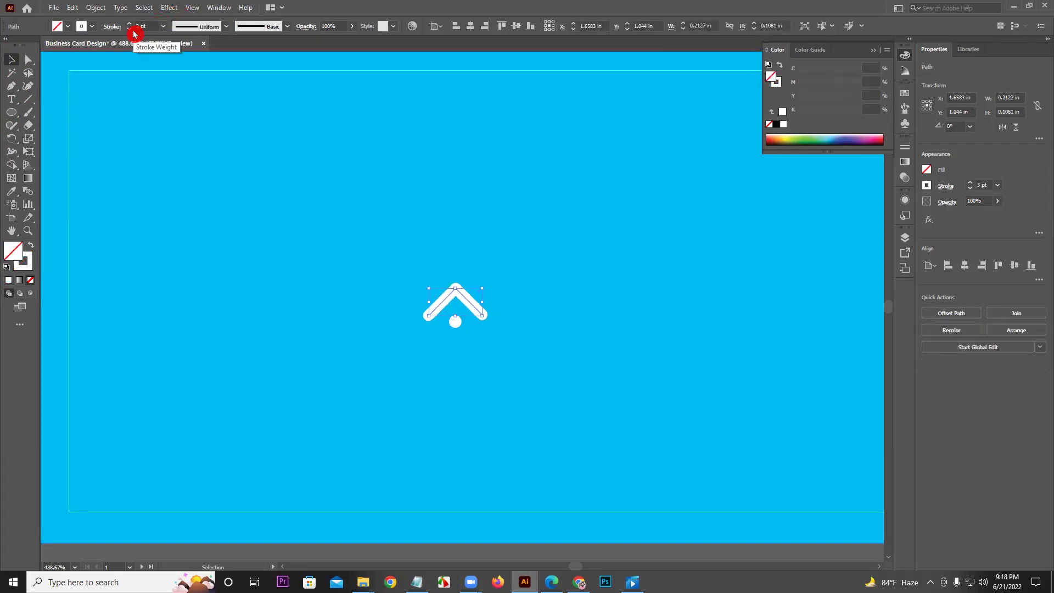
scroll(472, 195, "down", 2)
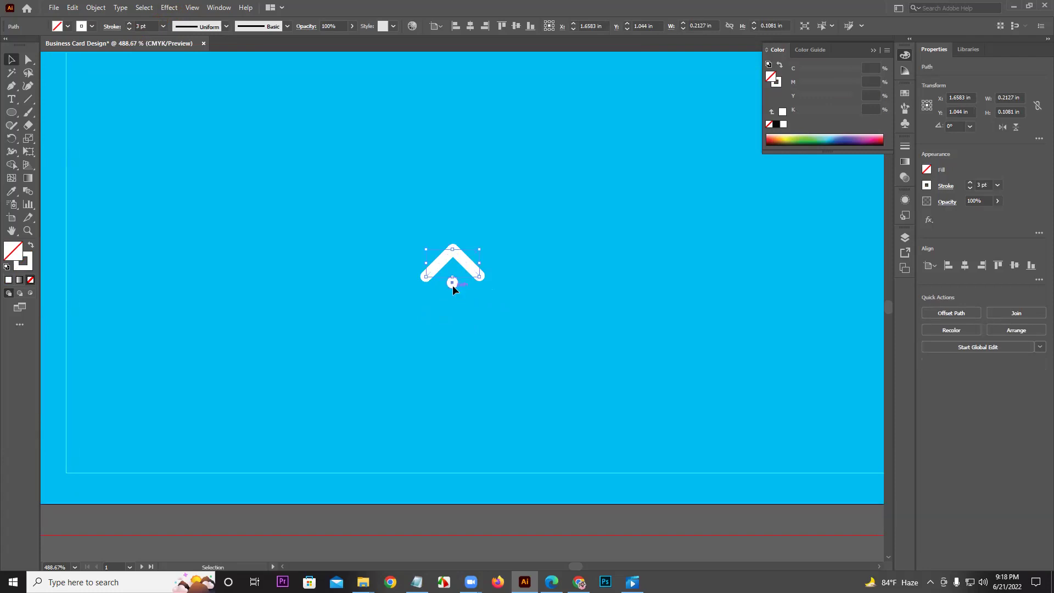
left_click(452, 282)
left_click_drag(457, 278, 495, 238)
left_click(470, 261, "shift")
left_click(509, 378)
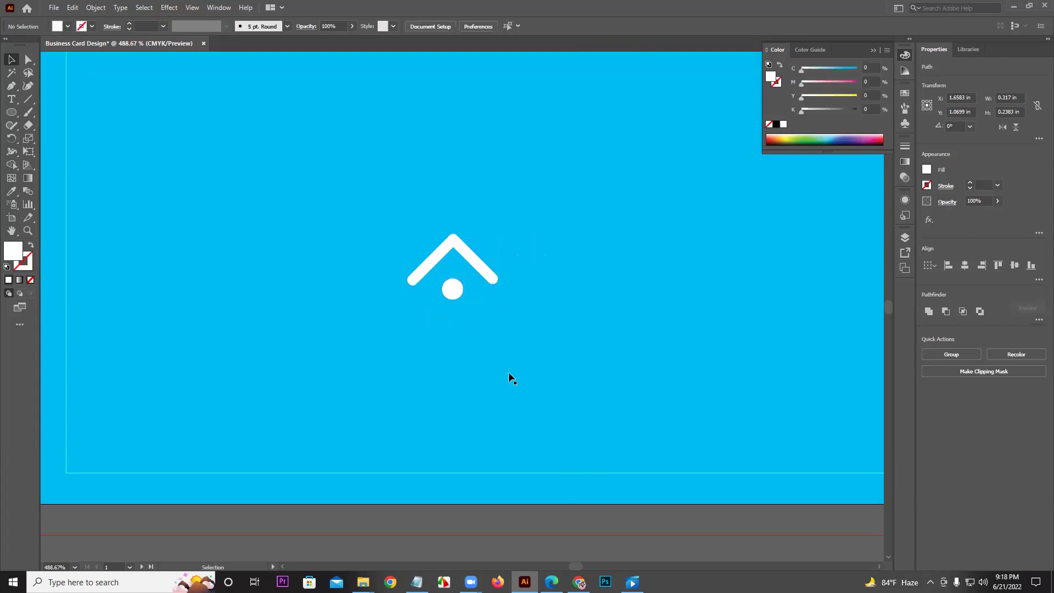
Step: Centre the circle inside the chevron, group them with Ctrl+G, and centre the group horizontally on the card
left_click_drag(453, 289, 461, 263)
left_click(451, 236, "shift")
left_click(471, 26)
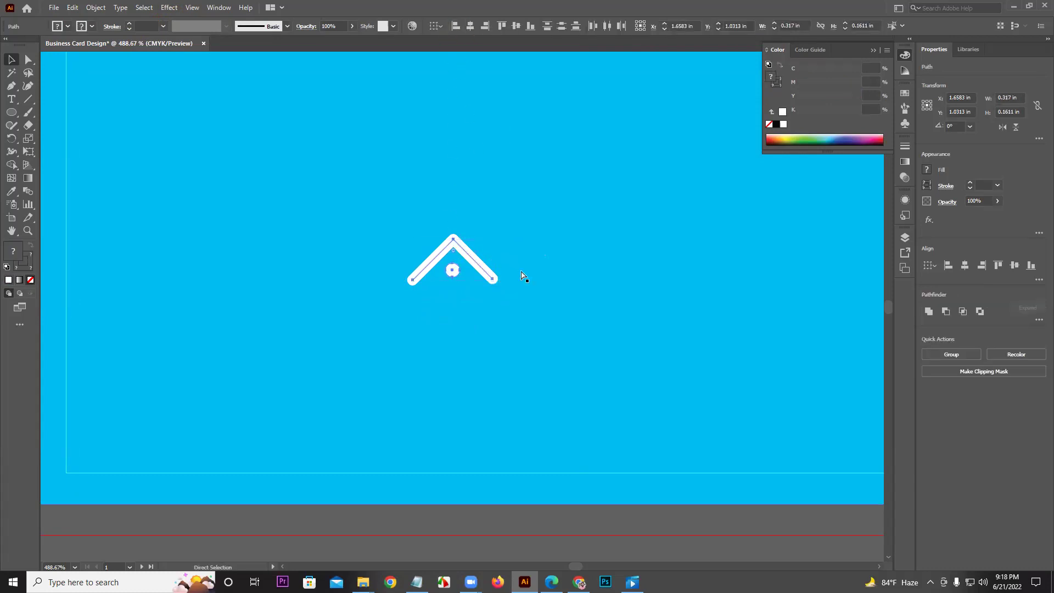
key("ctrl+g")
left_click(451, 48)
left_click(470, 26)
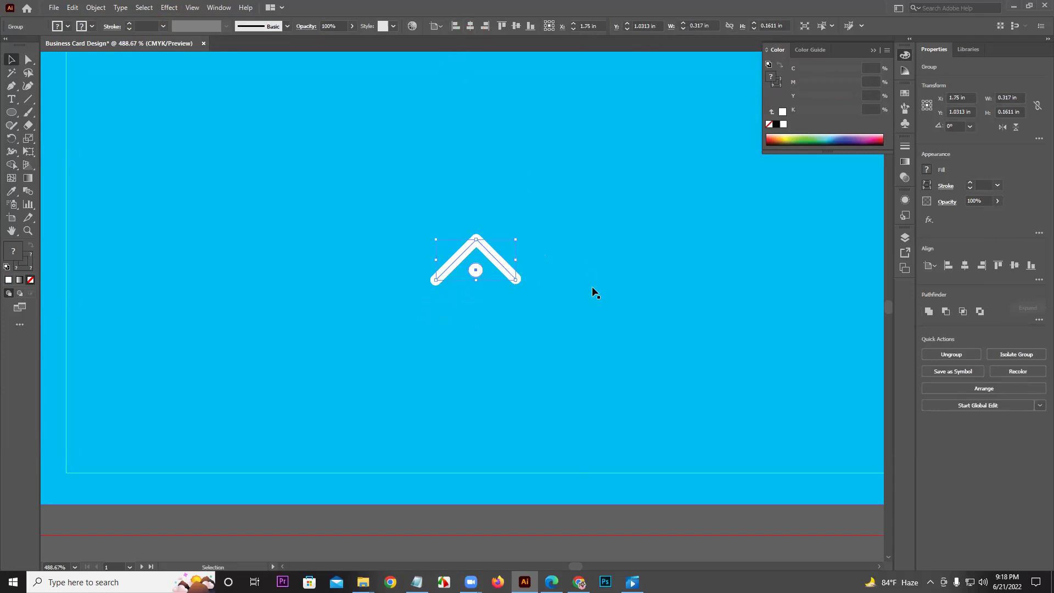
scroll(594, 284, "up", 2)
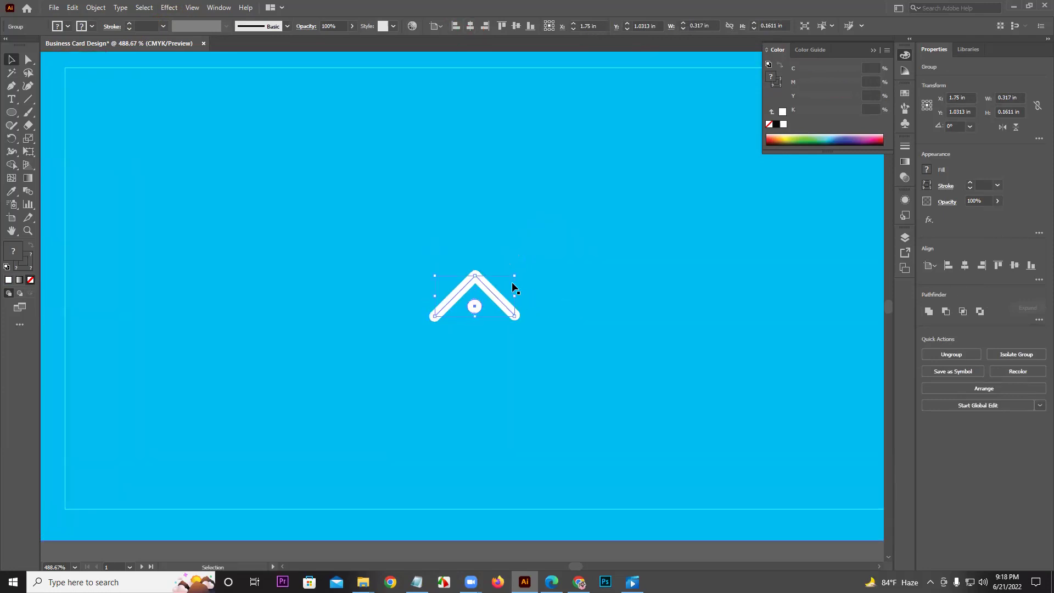
left_click(11, 99)
Step: Add the text 'LOGO NAME' to the right of the house logo
left_click_drag(605, 317, 502, 327)
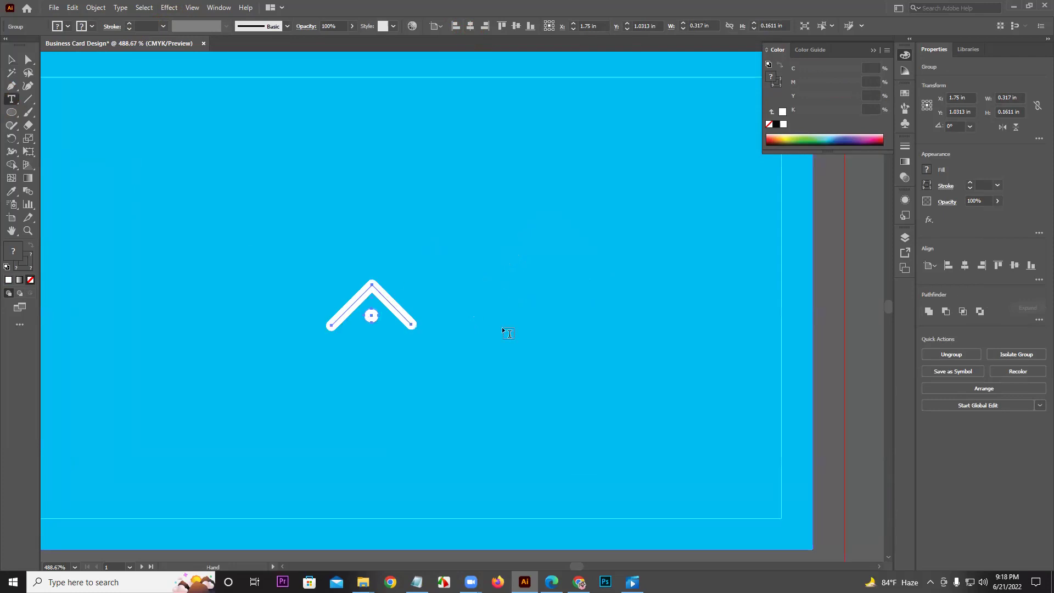
left_click(434, 279)
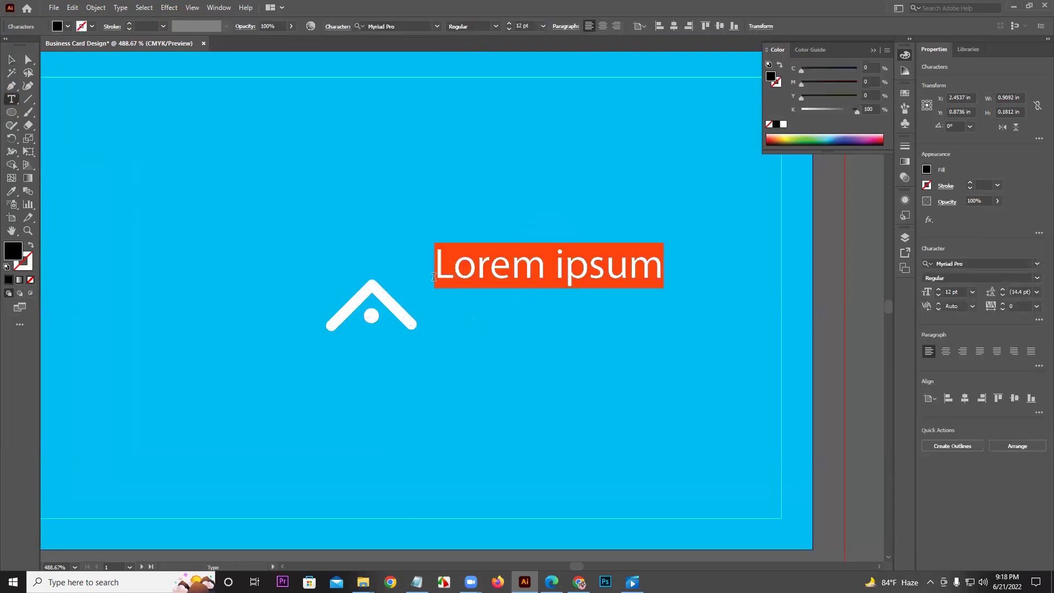
type("LOGO")
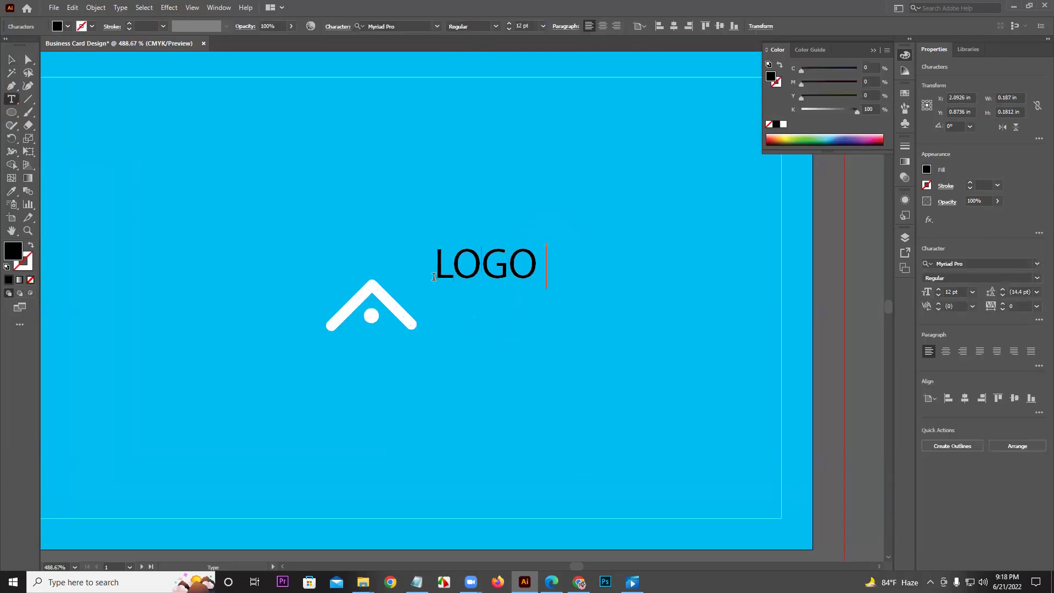
type(" NAME")
key("Escape")
Step: Duplicate the line just below and change the copy to 'Tag Line Here'
left_click(590, 267)
left_click_drag(590, 268, 586, 302)
double_click(584, 298)
key("ctrl+a")
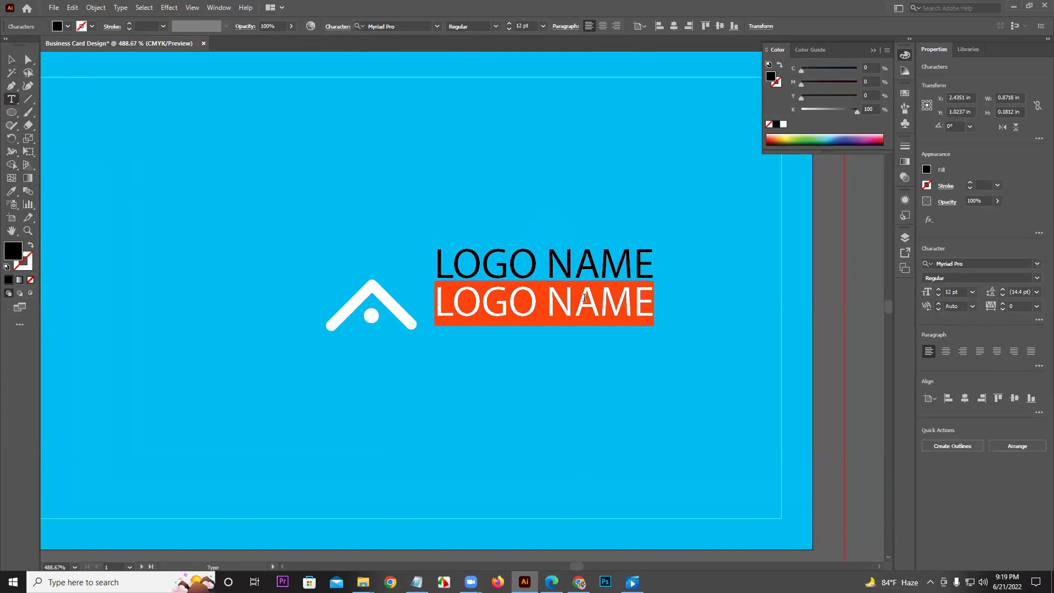
type("Tag Lin")
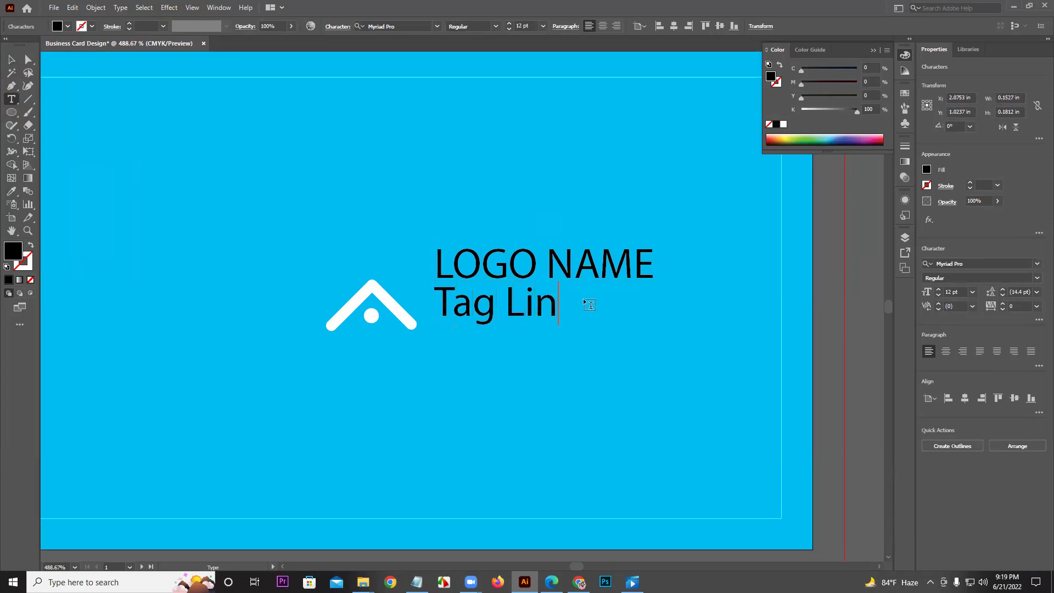
type("e Here")
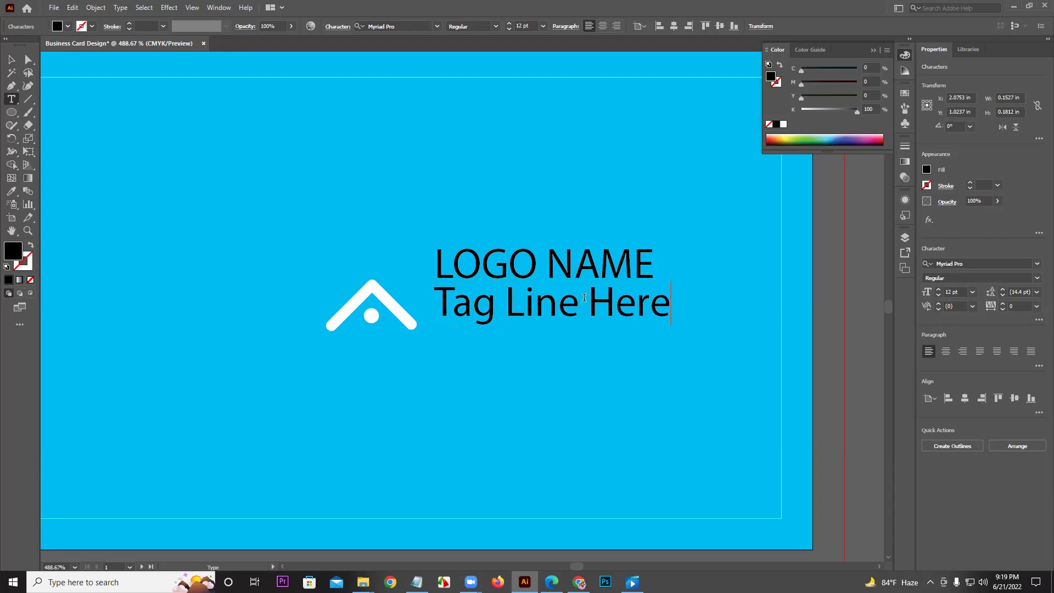
Step: Set LOGO NAME's font to Univers-Black, after briefly trying Exo Black
left_click(11, 59)
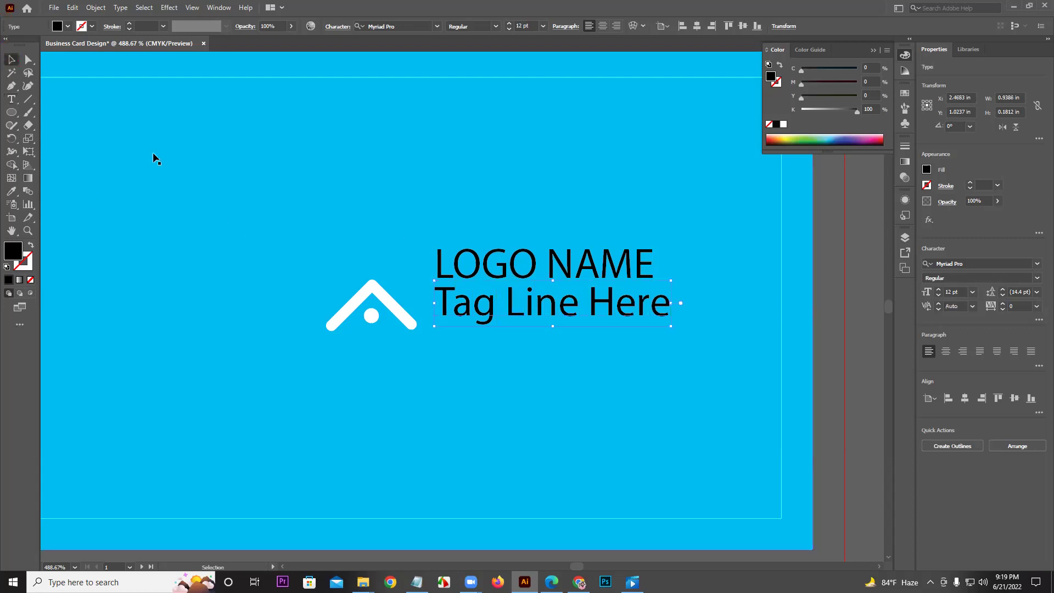
left_click(471, 258)
left_click(405, 22)
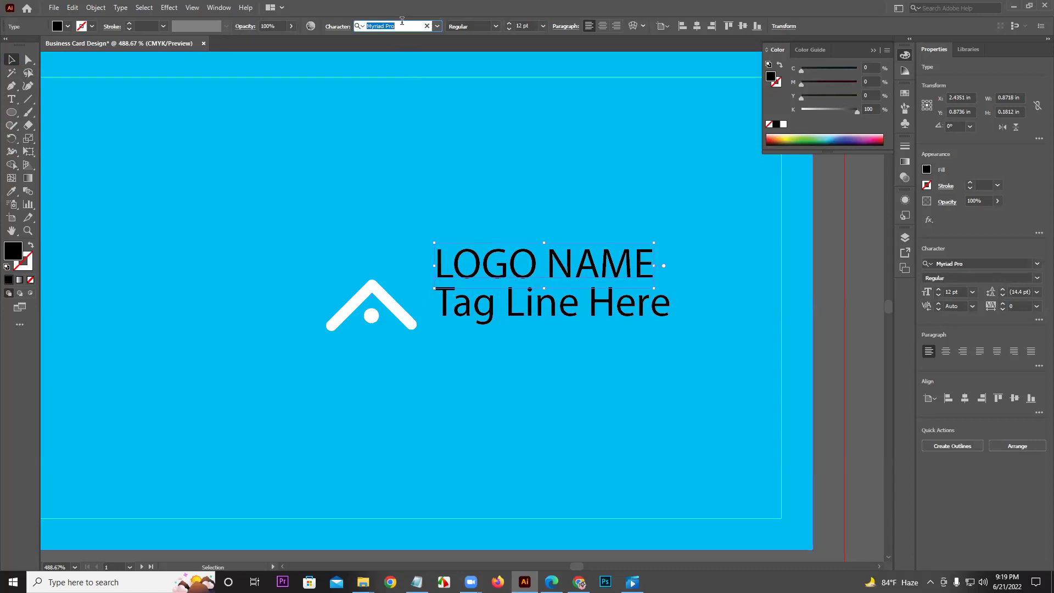
type("exo")
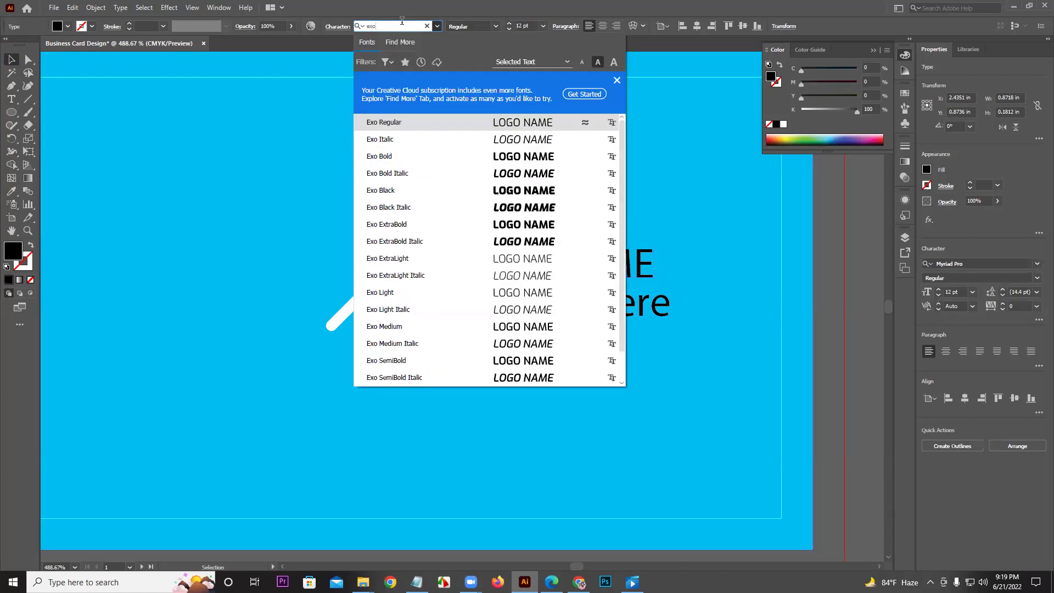
left_click(508, 190)
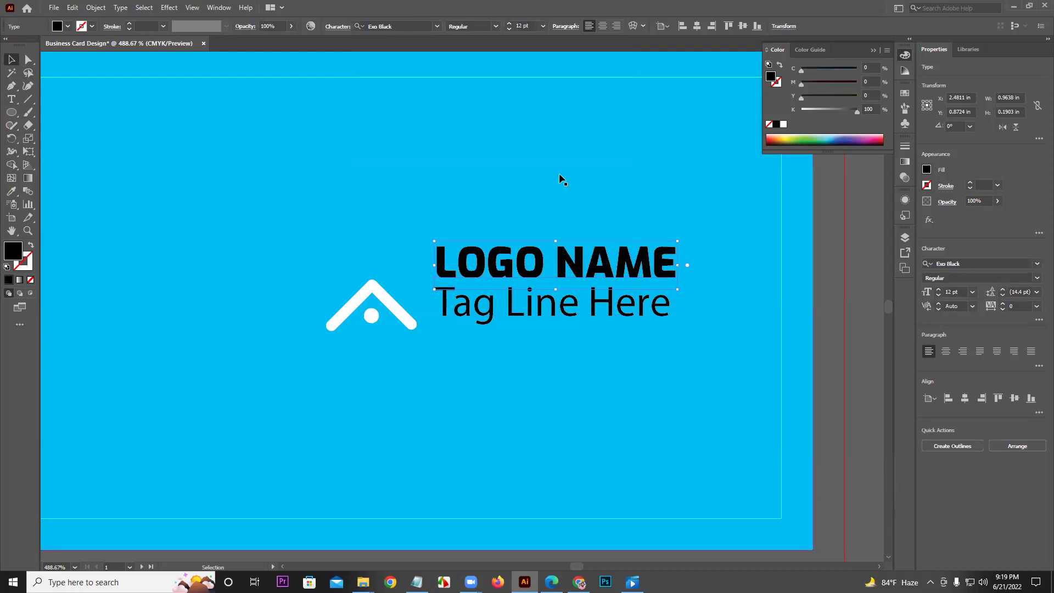
left_click(415, 22)
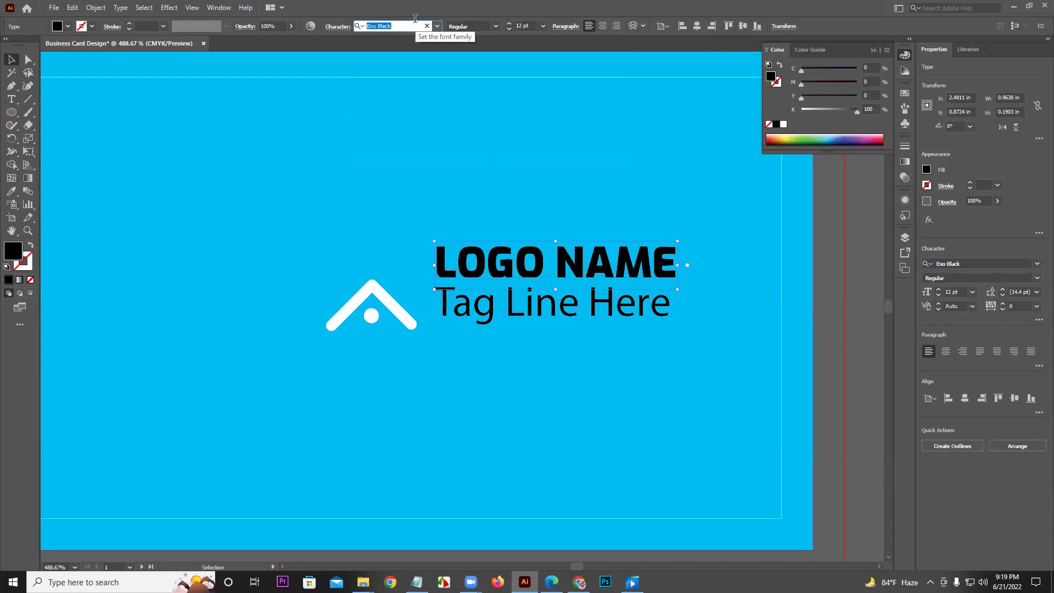
type("univ")
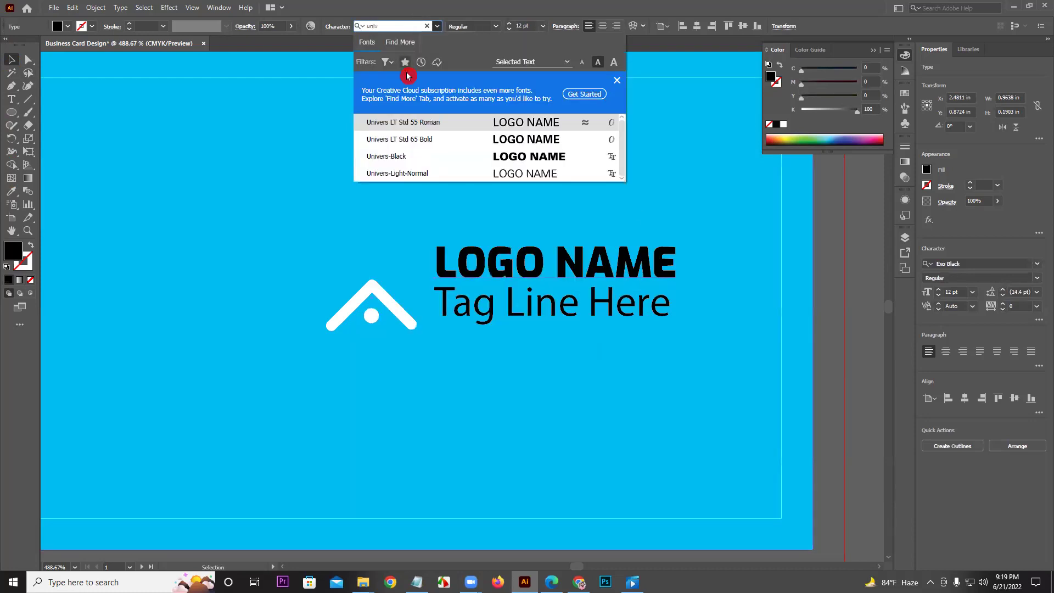
left_click(412, 156)
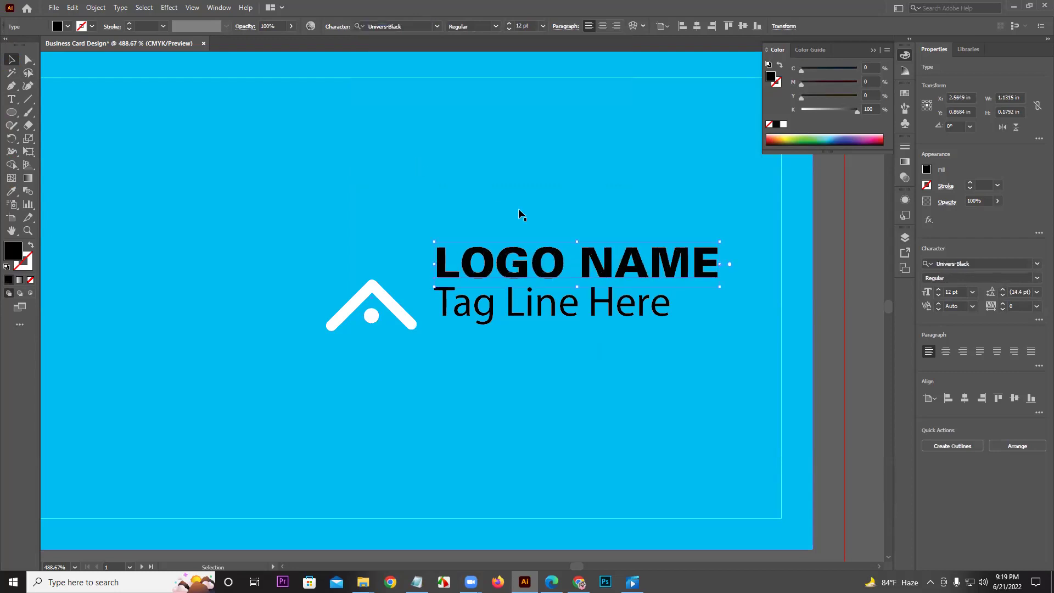
Step: Set the tagline's font to Univers LT Std 55 Roman
left_click(591, 301)
left_click(12, 191)
left_click(453, 266)
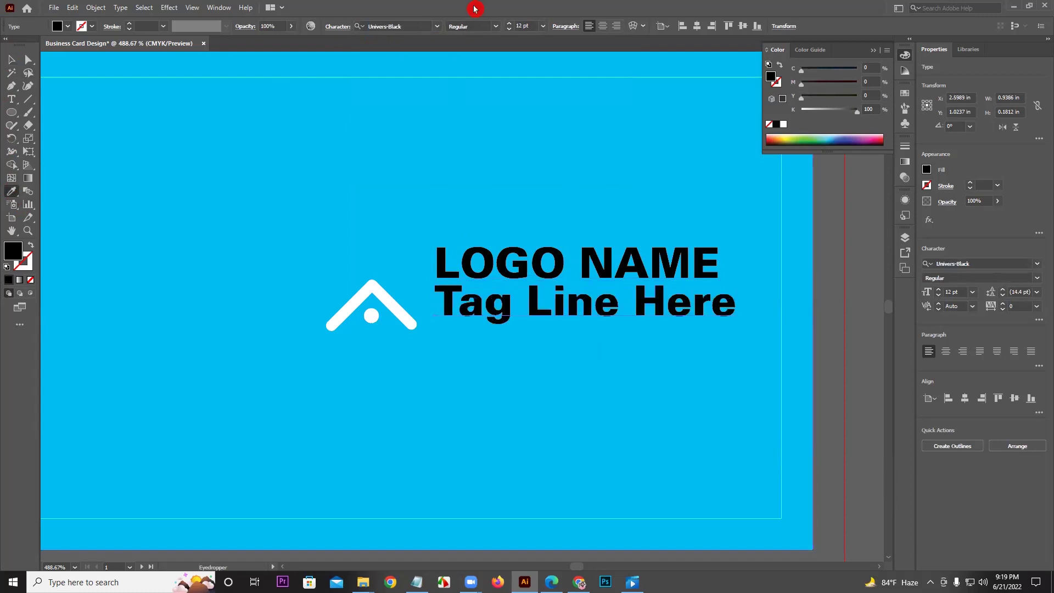
left_click(436, 27)
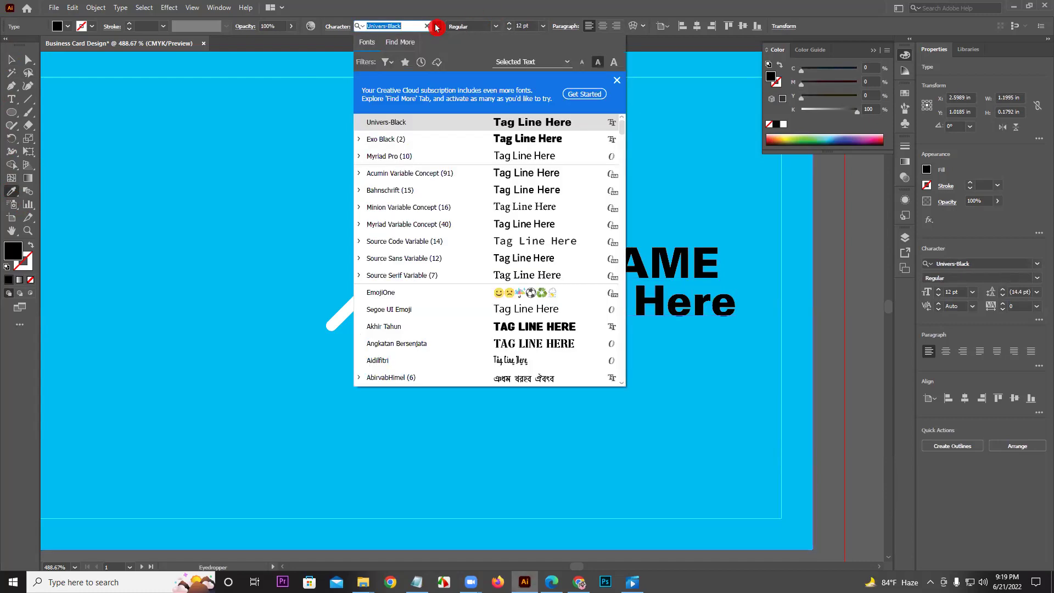
left_click(409, 24)
key("BackSpace")
key("BackSpace")
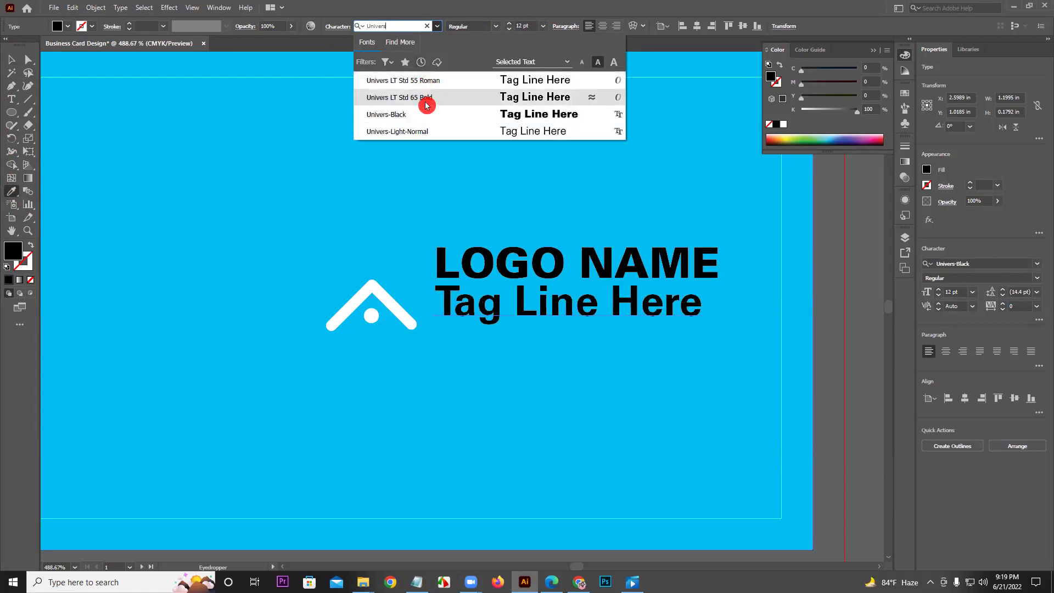
left_click(429, 81)
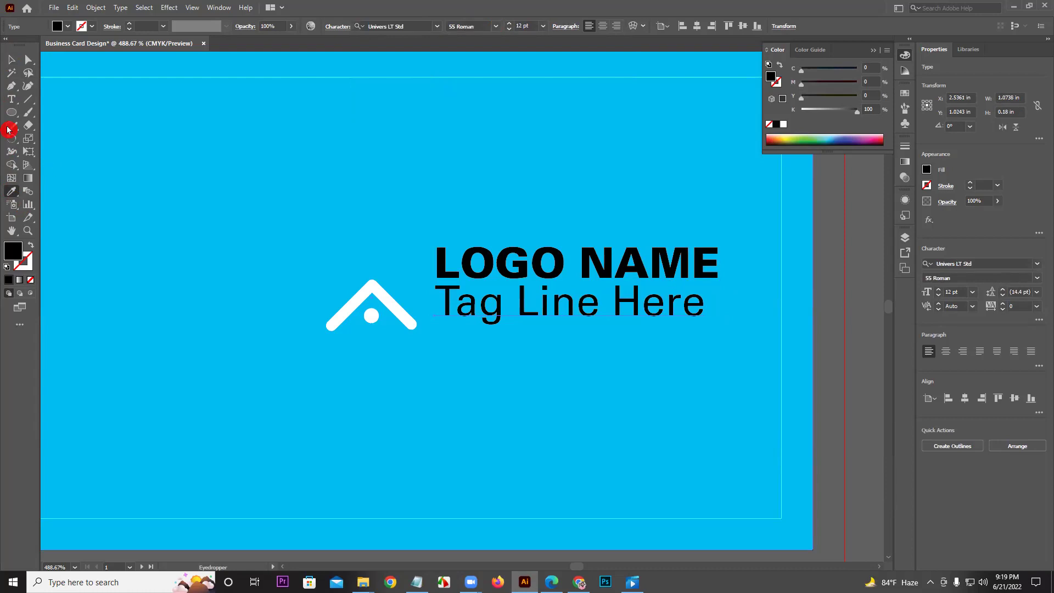
Step: Move both text lines down and right, and make them white
key("v")
left_click(823, 258)
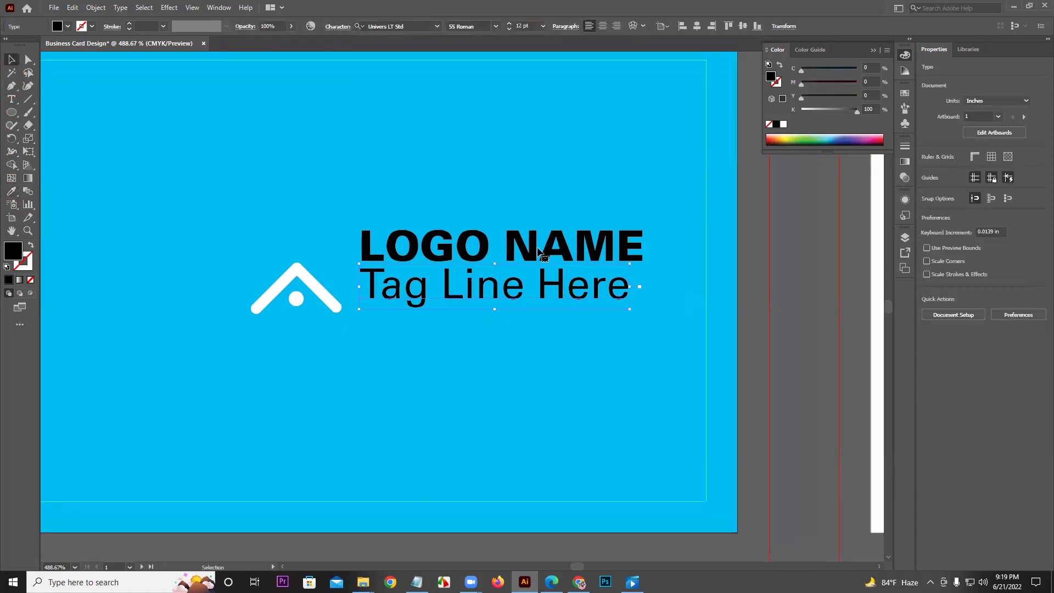
left_click(540, 255, "shift")
left_click_drag(520, 238, 532, 280)
left_click(9, 194)
left_click_drag(834, 141, 833, 82)
left_click(11, 59)
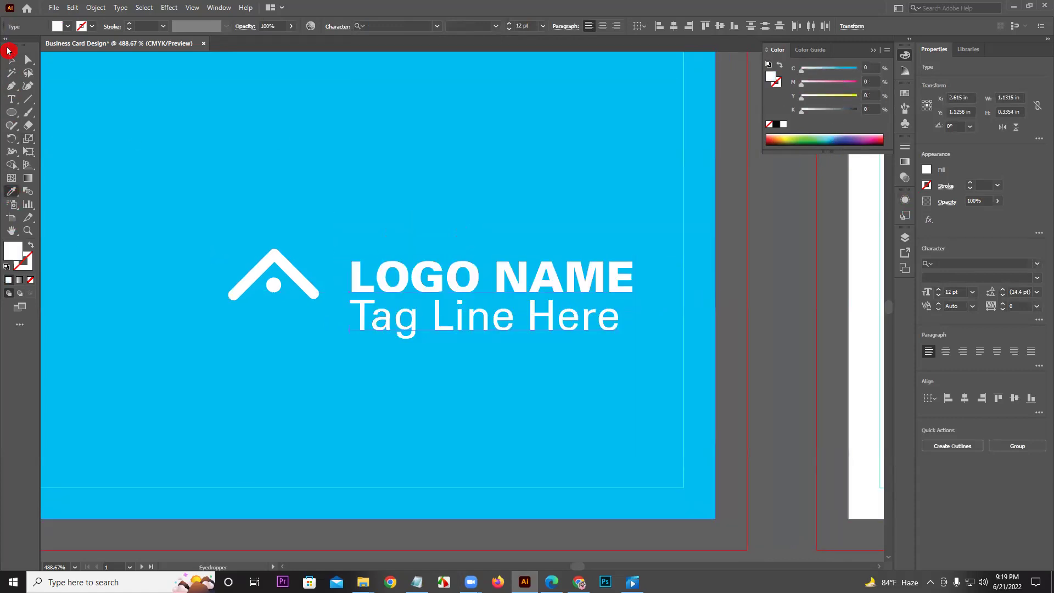
left_click(753, 271)
key("z")
left_click_drag(706, 305, 813, 313)
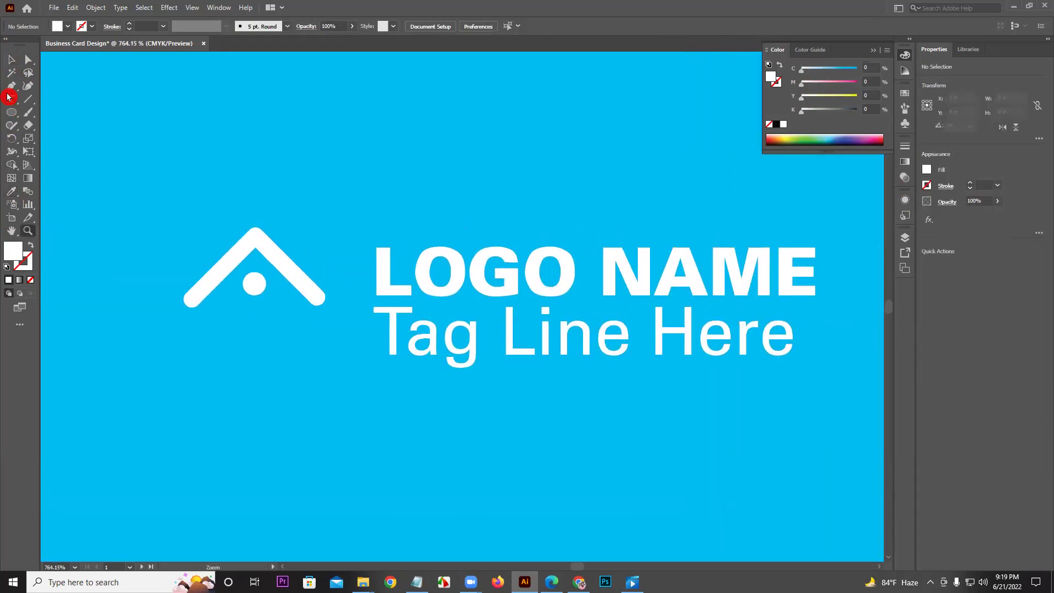
Step: Check the tagline's font weights and keep it at 55 Roman
left_click(11, 59)
scroll(379, 341, "right", 2)
scroll(379, 340, "down", 1)
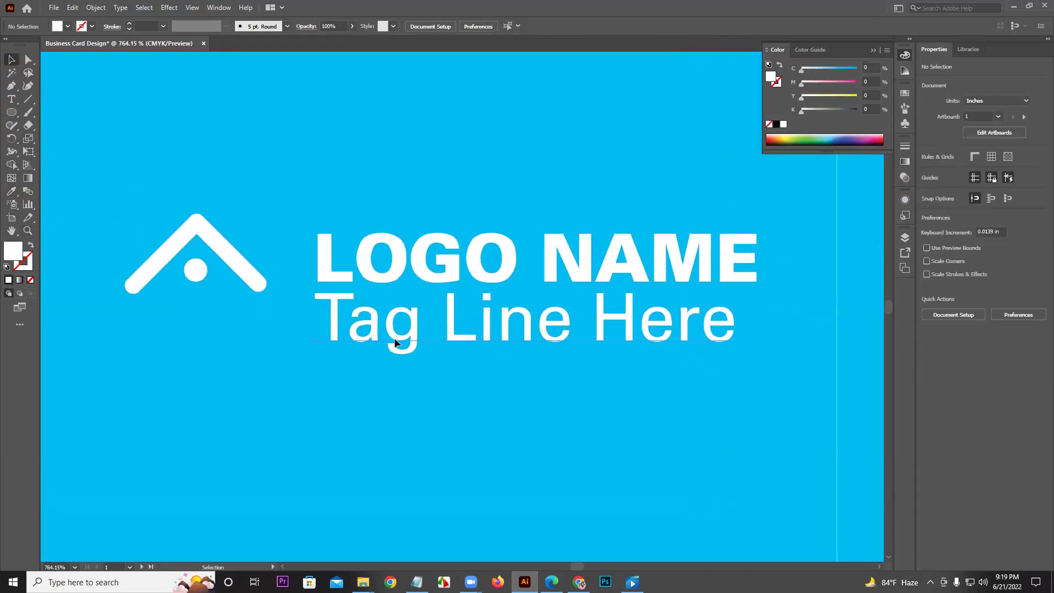
left_click(394, 337)
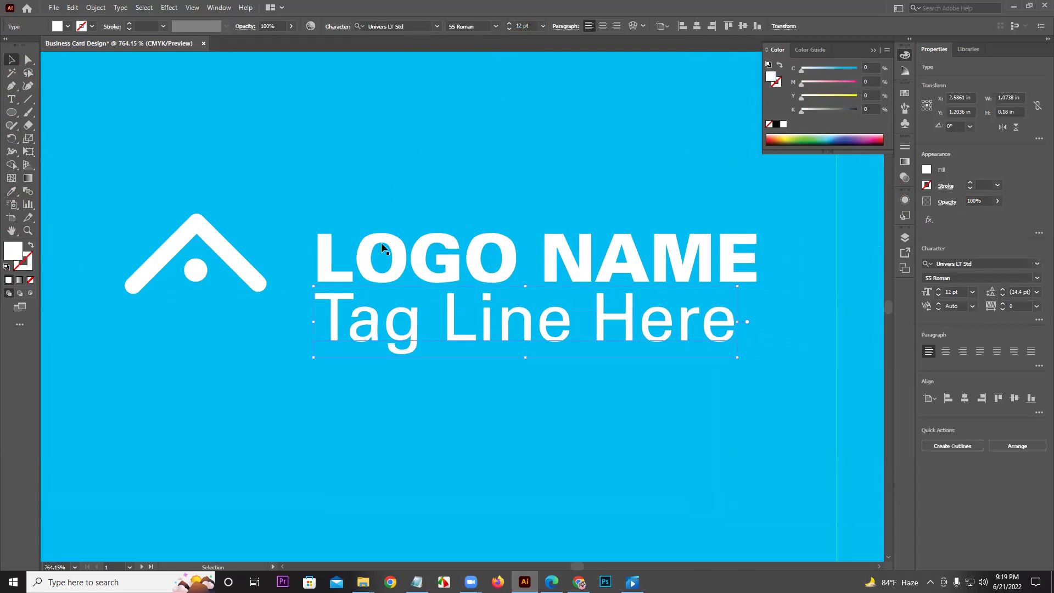
left_click(492, 33)
left_click(490, 28)
left_click(489, 30)
left_click(481, 37)
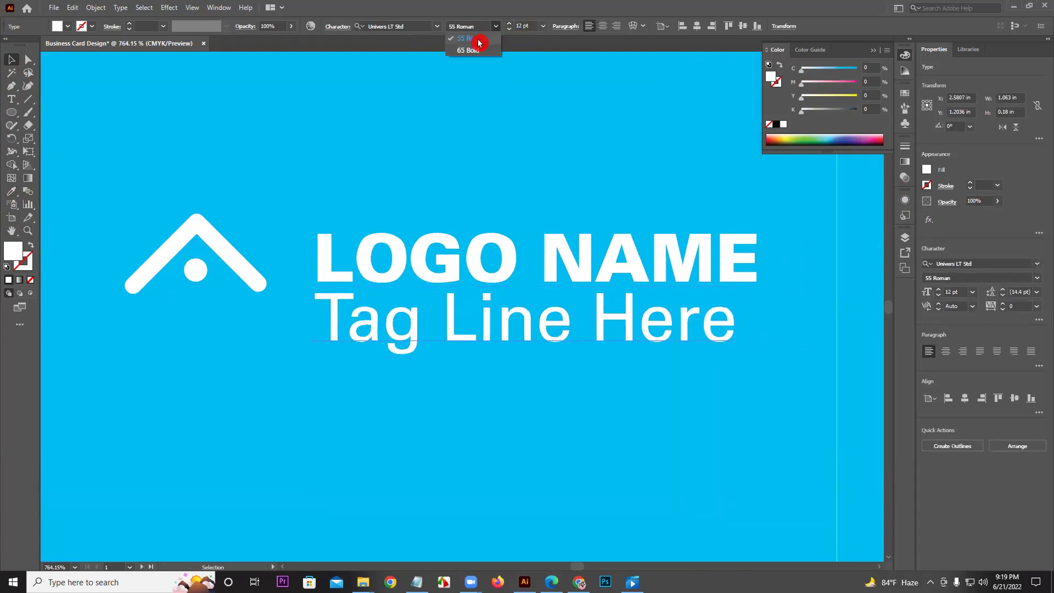
Step: Scale the tagline down to about 9.79 pt
left_click(337, 276)
left_click(353, 308)
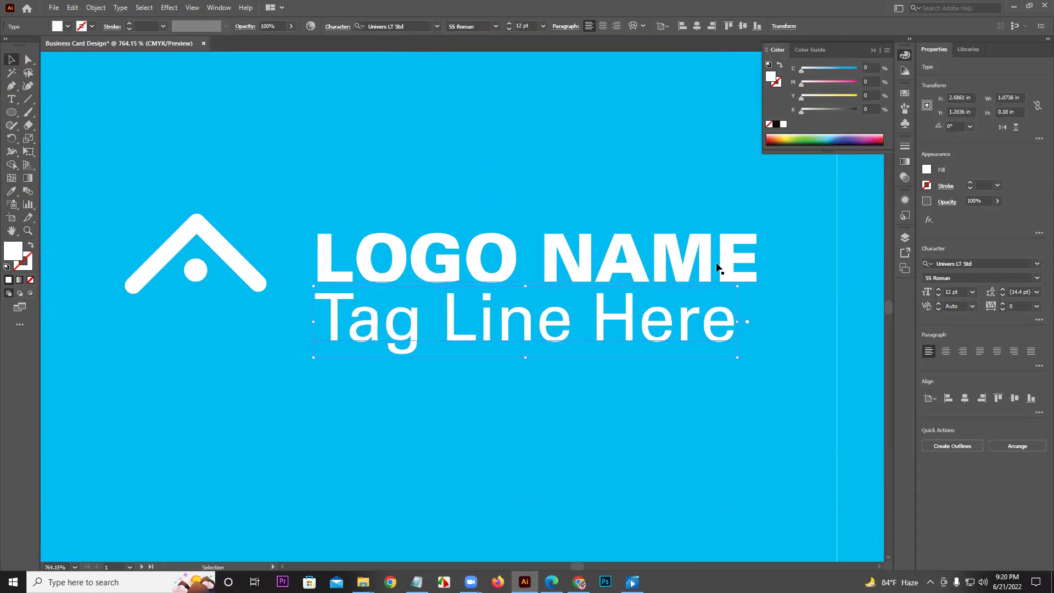
left_click_drag(737, 286, 764, 279)
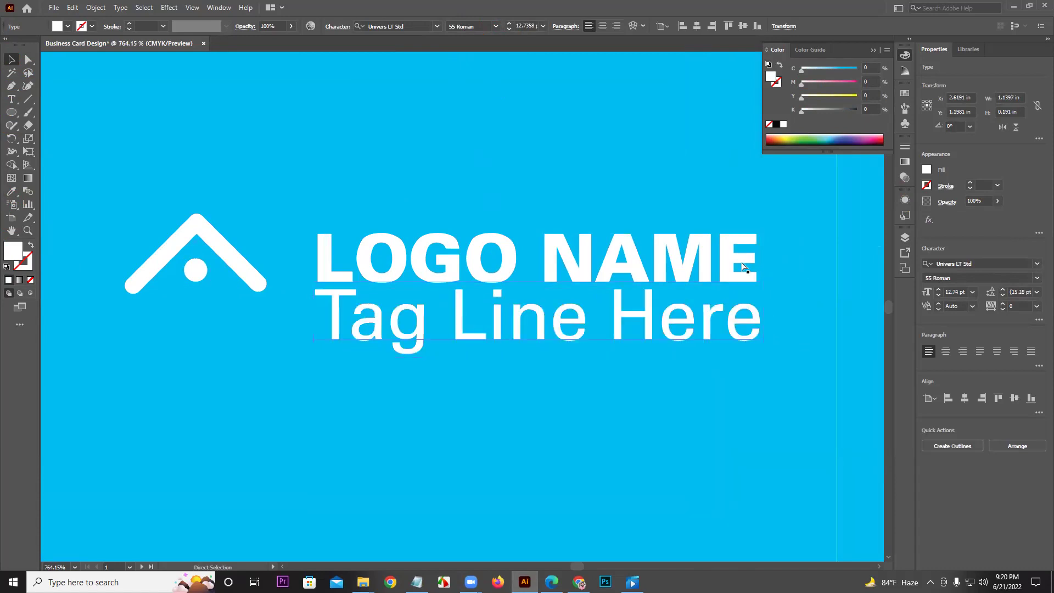
key("ctrl+z")
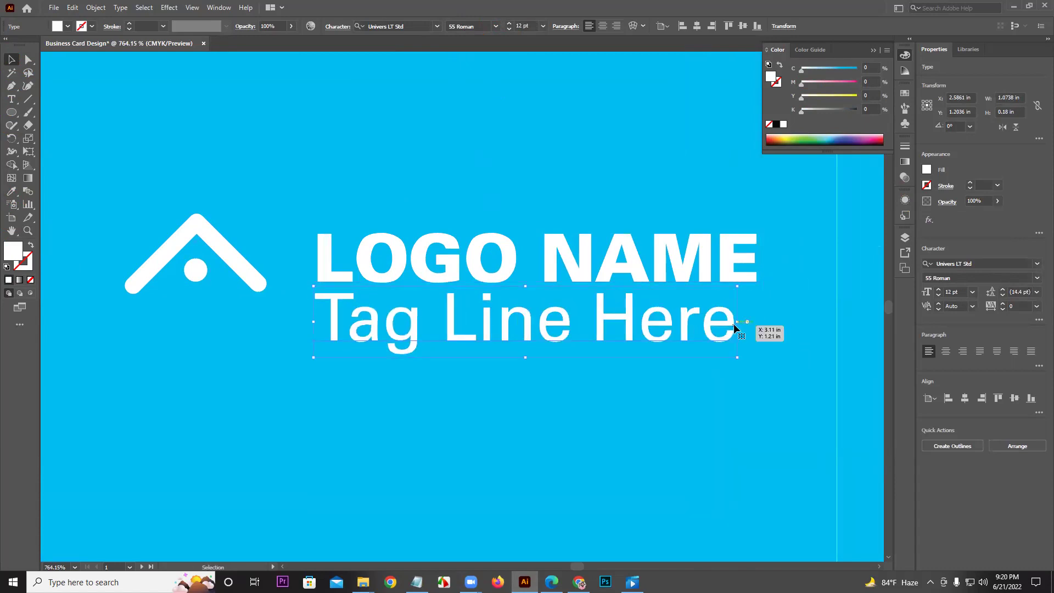
left_click_drag(739, 287, 672, 302)
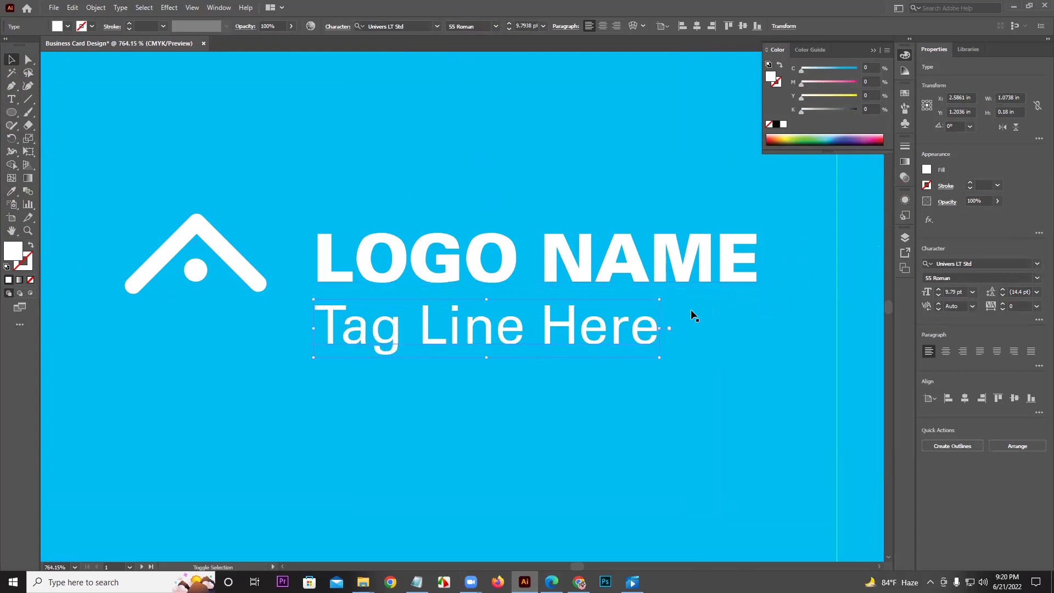
left_click_drag(605, 337, 666, 337)
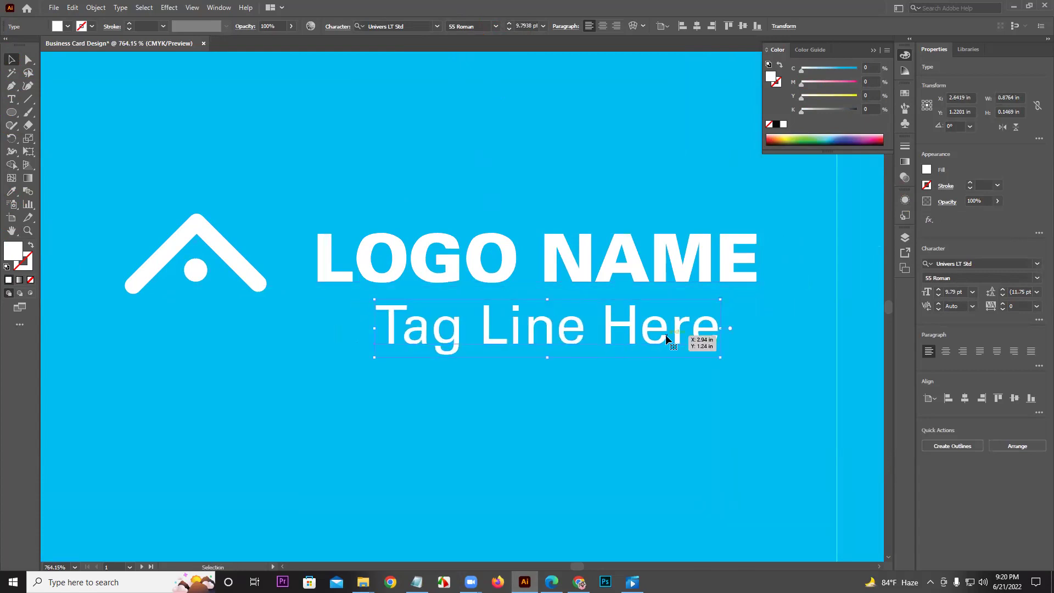
key("ctrl+z")
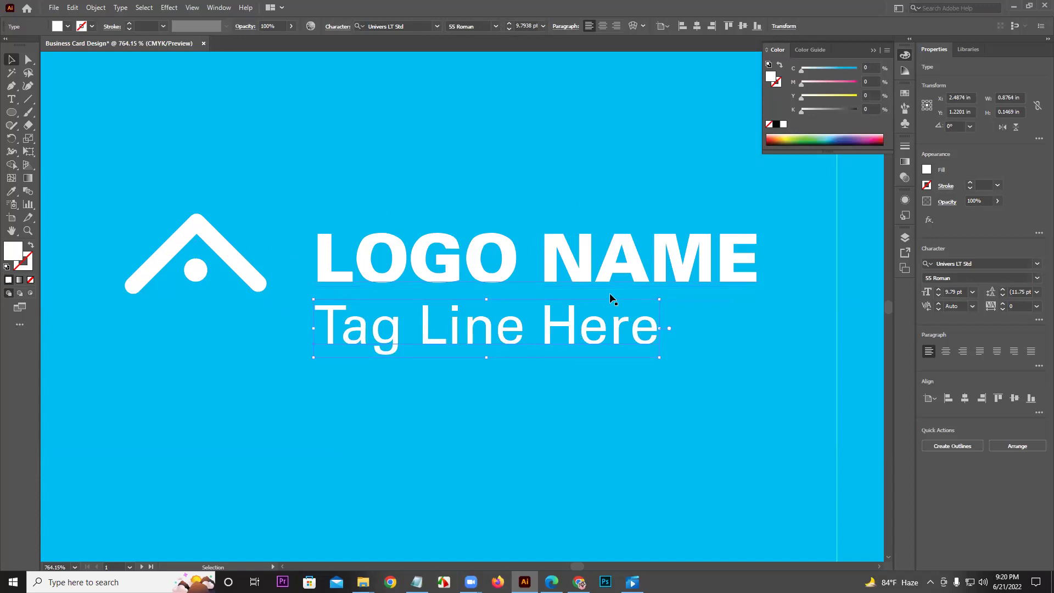
Step: Set the tagline's tracking to 100, then raise it with the arrow keys to about 159
left_click(1036, 306)
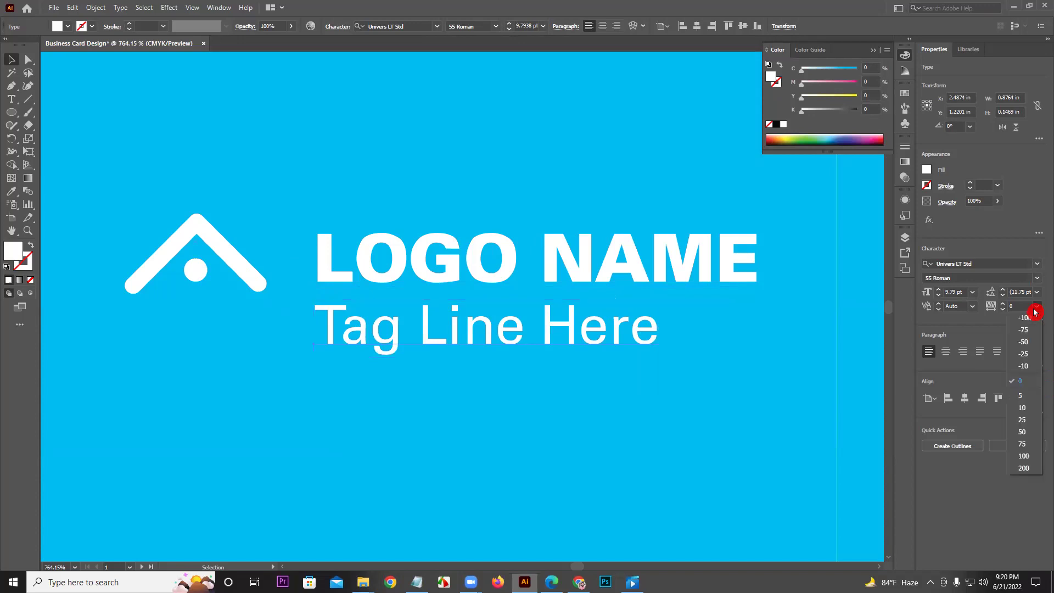
left_click(1019, 456)
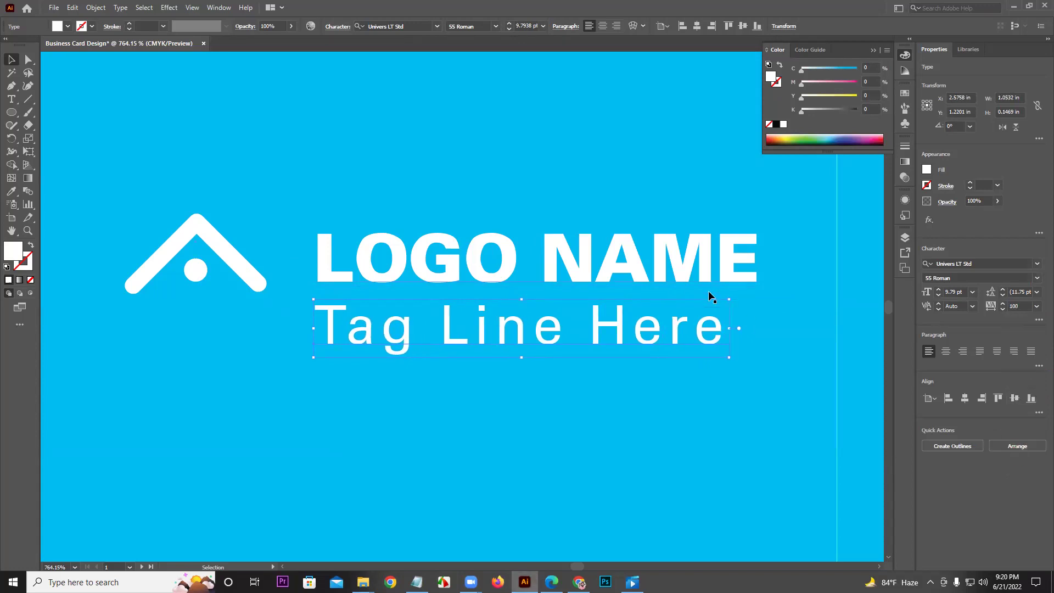
left_click(1028, 306)
key("Up")
key("Up")
key("Up")
key("Up")
key("Up")
key("Up")
key("Up")
key("Up")
key("Up")
key("Up")
key("Up")
key("Up")
key("Up")
key("Up")
key("Up")
key("Up")
key("Up")
key("Up")
key("Up")
key("Up")
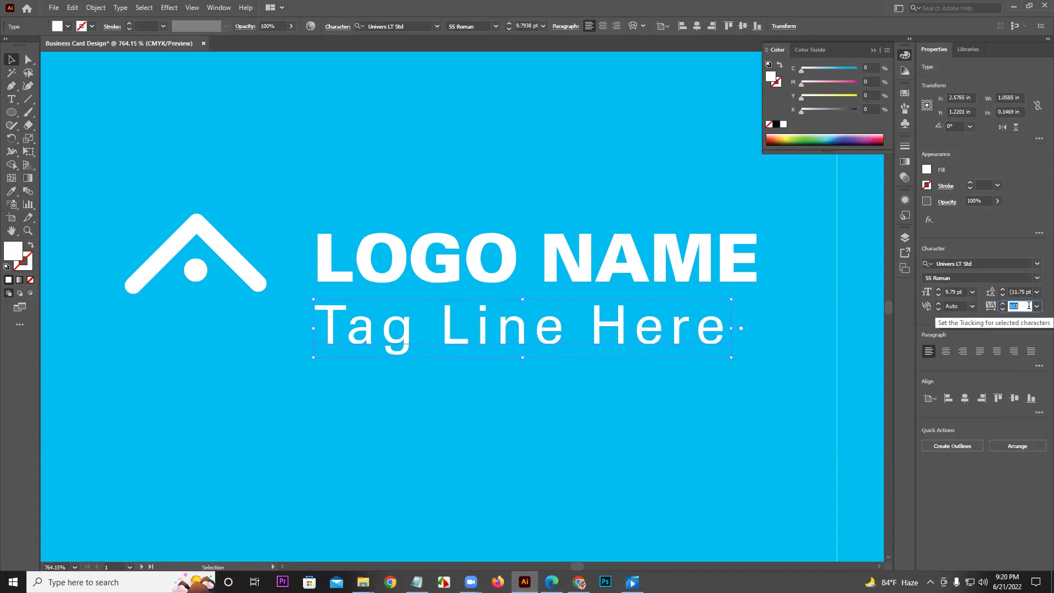
key("Up")
key("Up")
key("Up")
key("Up")
key("Up")
key("Up")
key("Up")
key("Up")
key("Up")
key("Up")
key("Up")
key("Up")
key("Up")
key("Up")
key("Up")
key("Up")
key("Up")
key("Up")
key("Up")
key("Up")
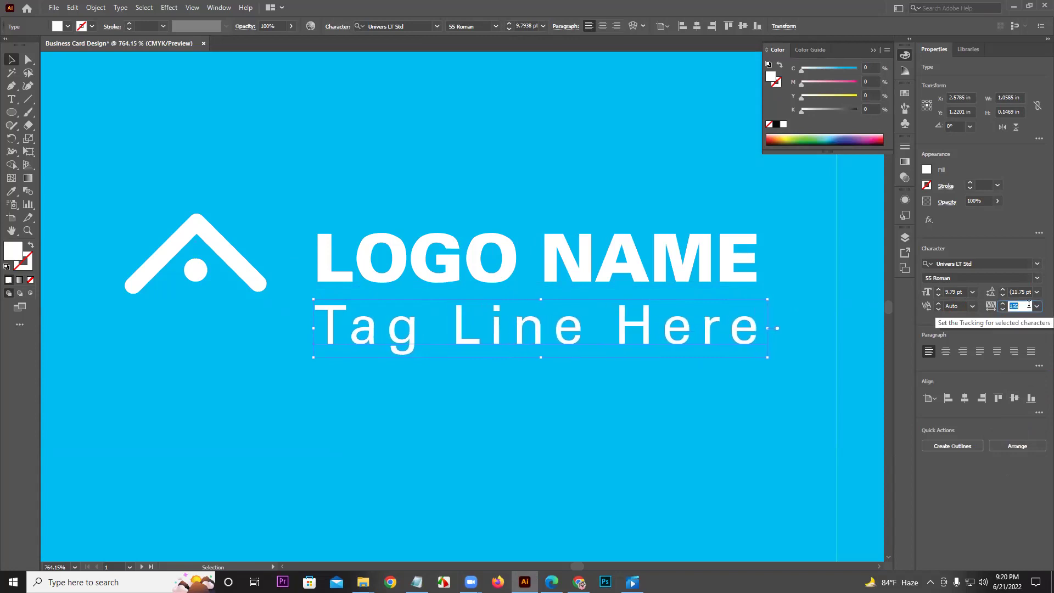
key("Up")
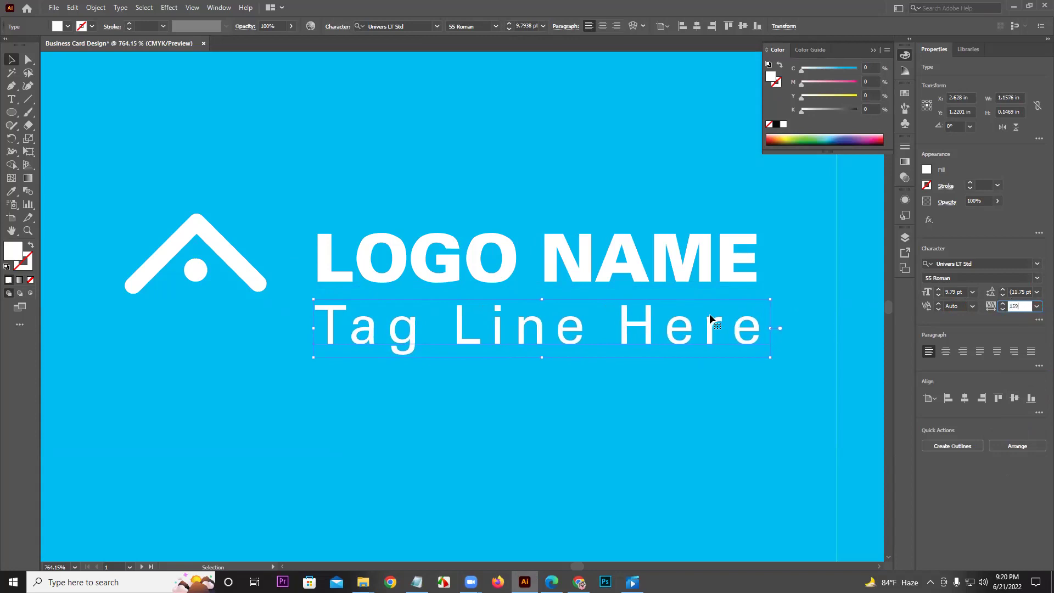
left_click(682, 273, "shift")
Step: Convert both text lines to outlines, then move the tagline up and align it with LOGO NAME
right_click(682, 272)
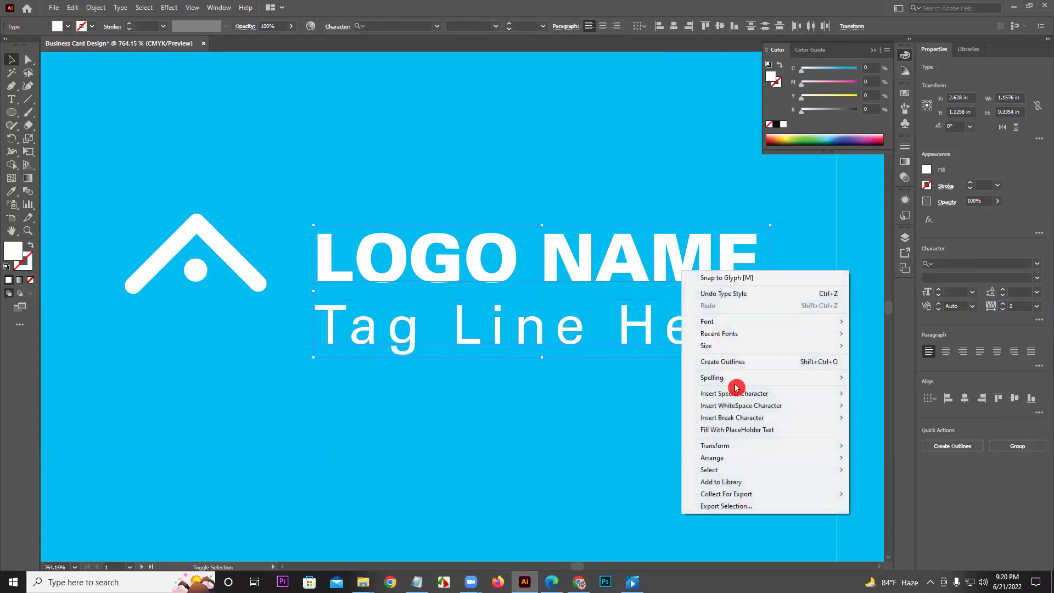
left_click(733, 363)
key("z")
left_click_drag(765, 368, 713, 359)
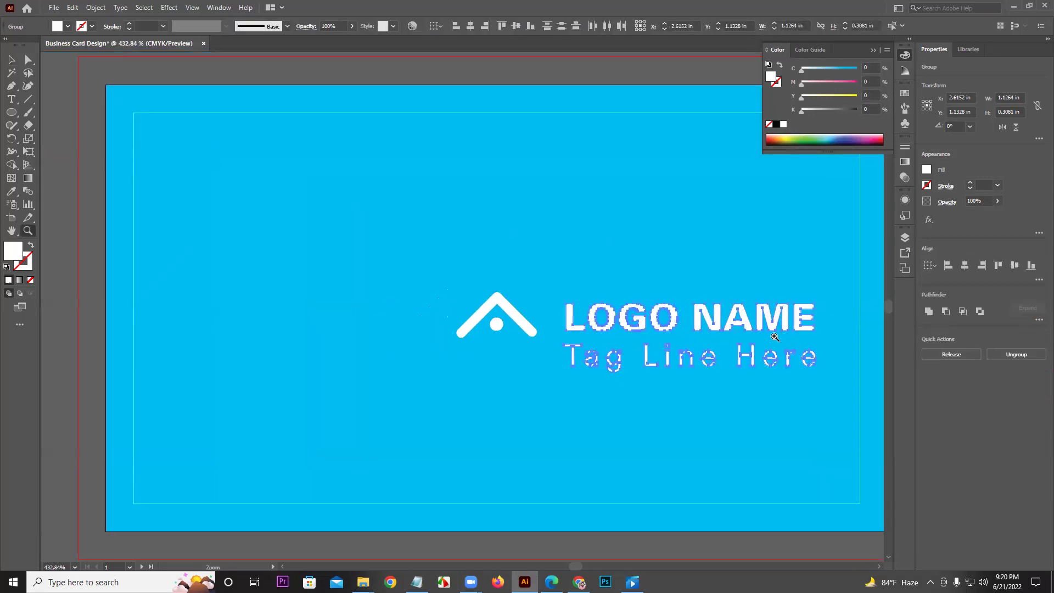
left_click(769, 376)
left_click_drag(748, 360, 750, 334)
left_click(768, 318, "shift")
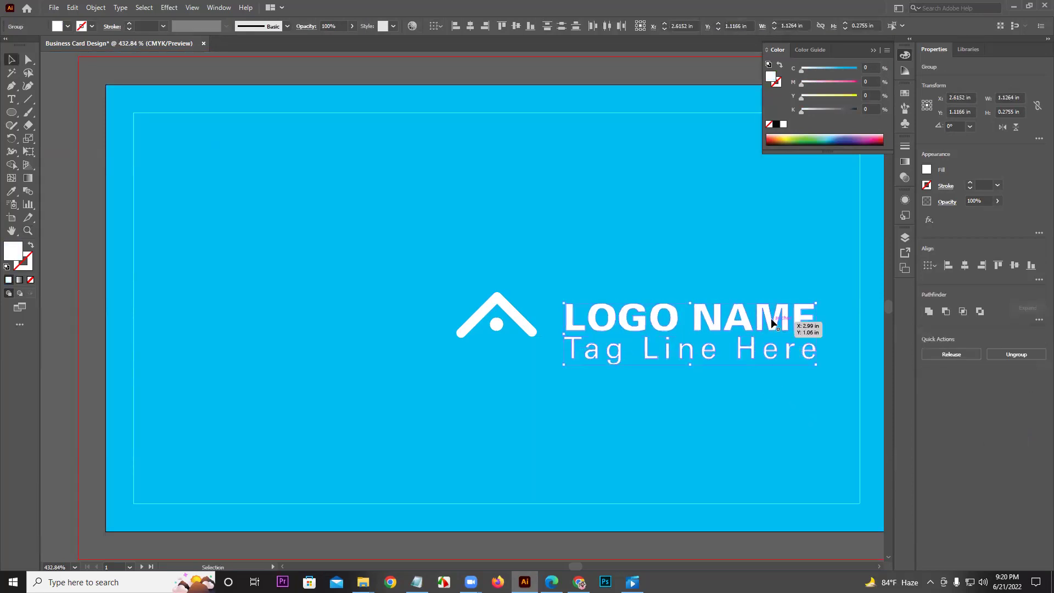
left_click(546, 27)
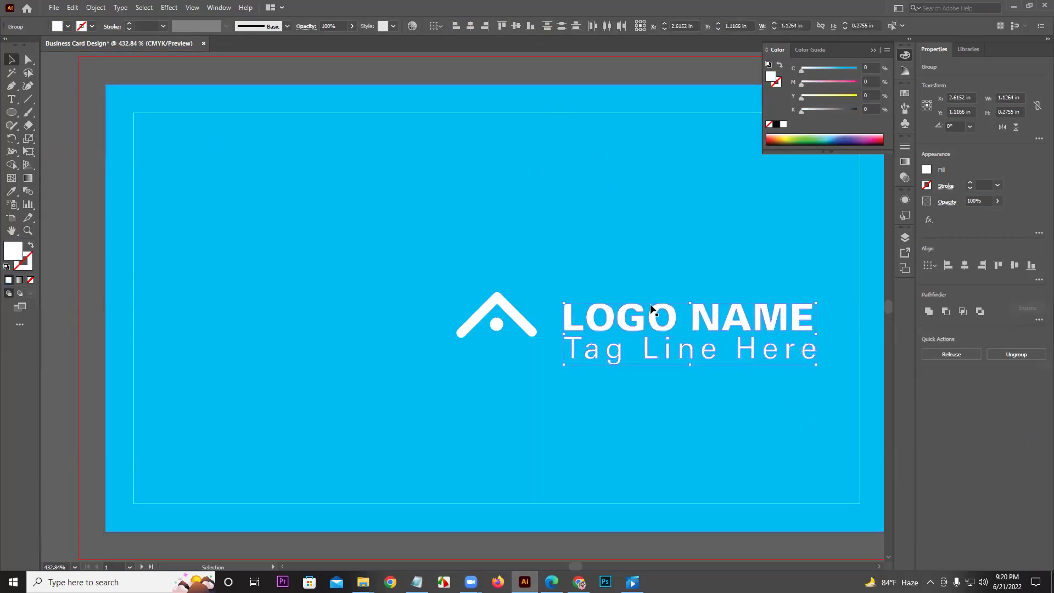
Step: Scale the tagline outlines to match LOGO NAME's width
left_click(690, 297)
scroll(690, 296, "right", 4)
left_click(657, 289)
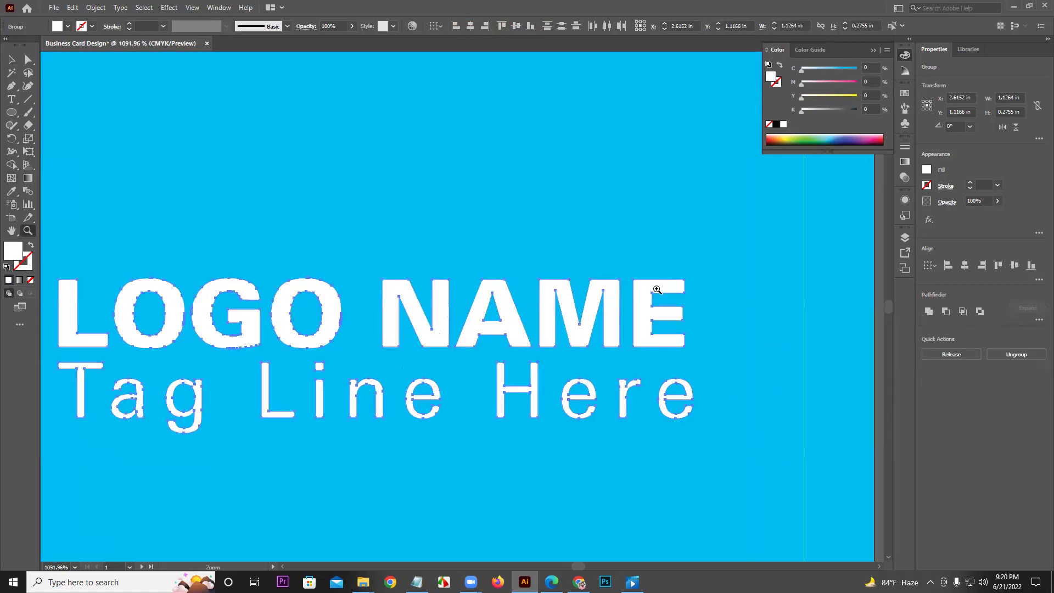
key("v")
left_click(818, 376)
left_click(689, 384)
left_click_drag(693, 362, 686, 363)
left_click(669, 340, "shift")
Step: Shrink LOGO NAME and the tagline together and move them beneath the house icon
scroll(670, 341, "left", 2)
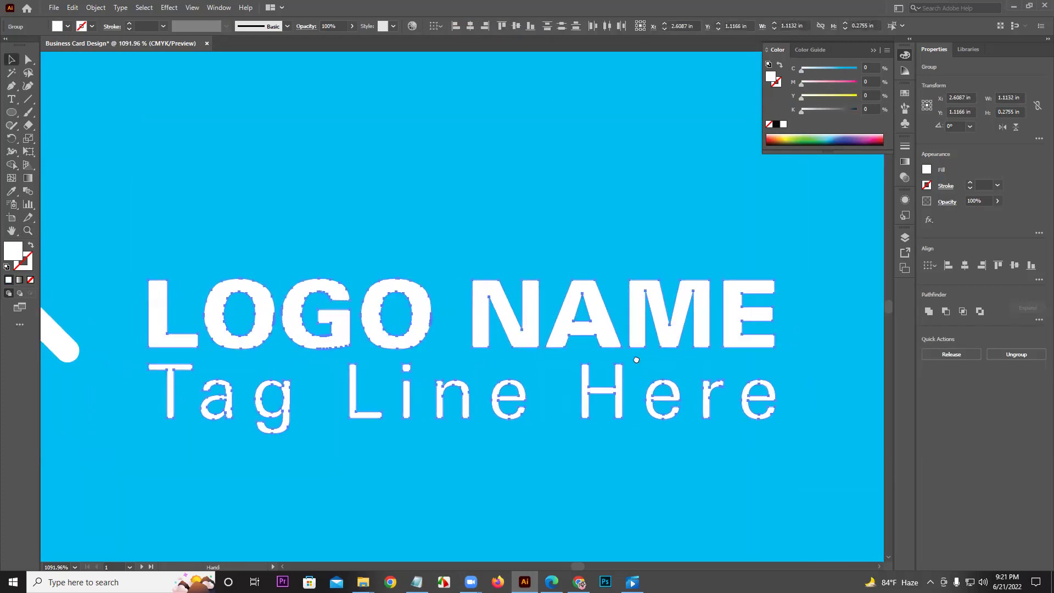
key("a")
key("v")
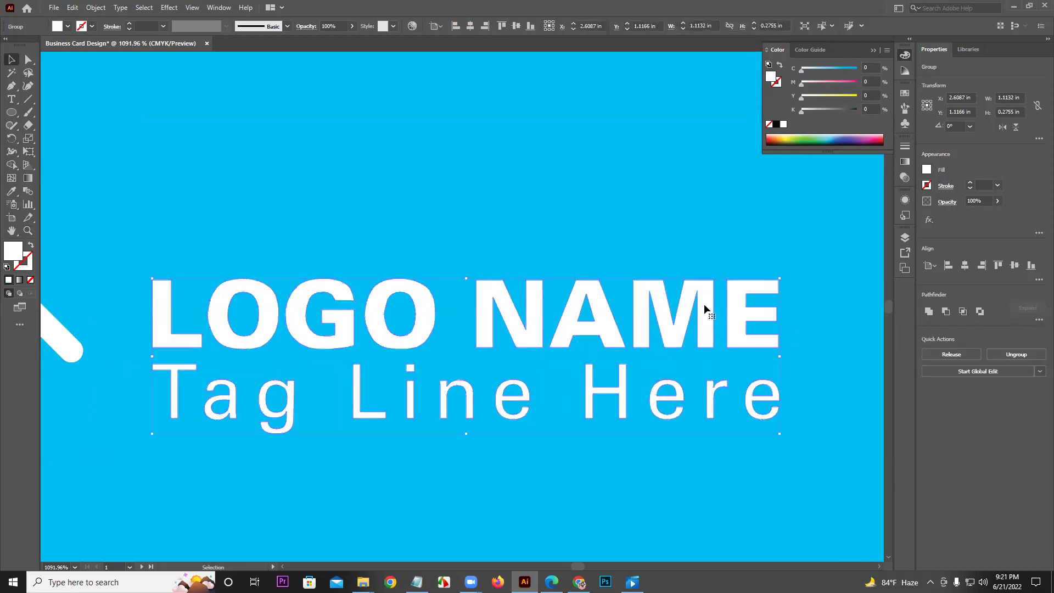
left_click_drag(778, 282, 681, 328)
scroll(529, 328, "left", 5)
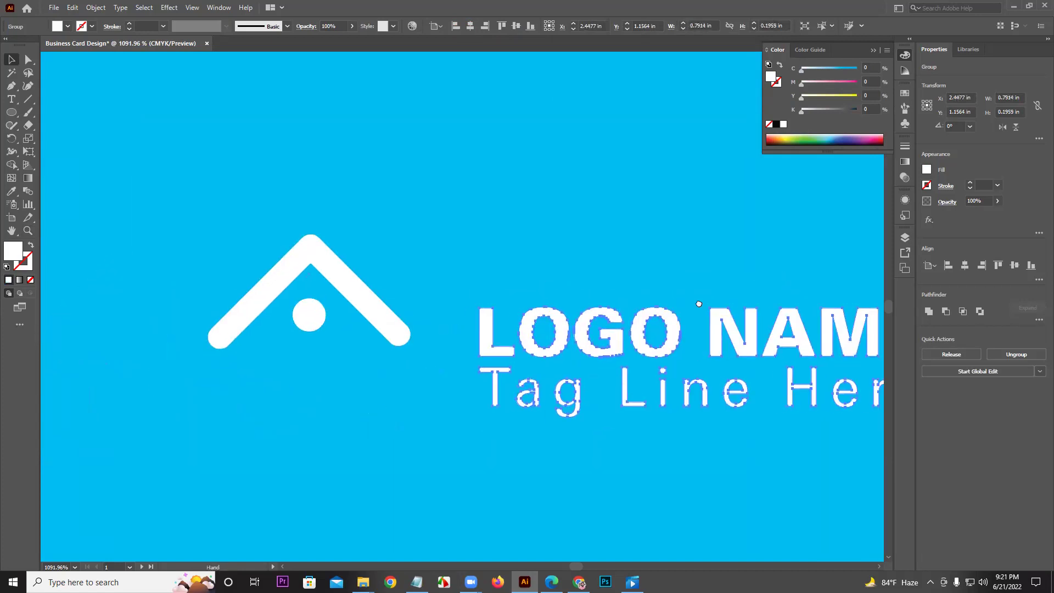
left_click_drag(576, 344, 196, 416)
scroll(543, 305, "left", 5)
Step: Expand the house icon's strokes into filled shapes with Object > Expand
left_click(591, 287)
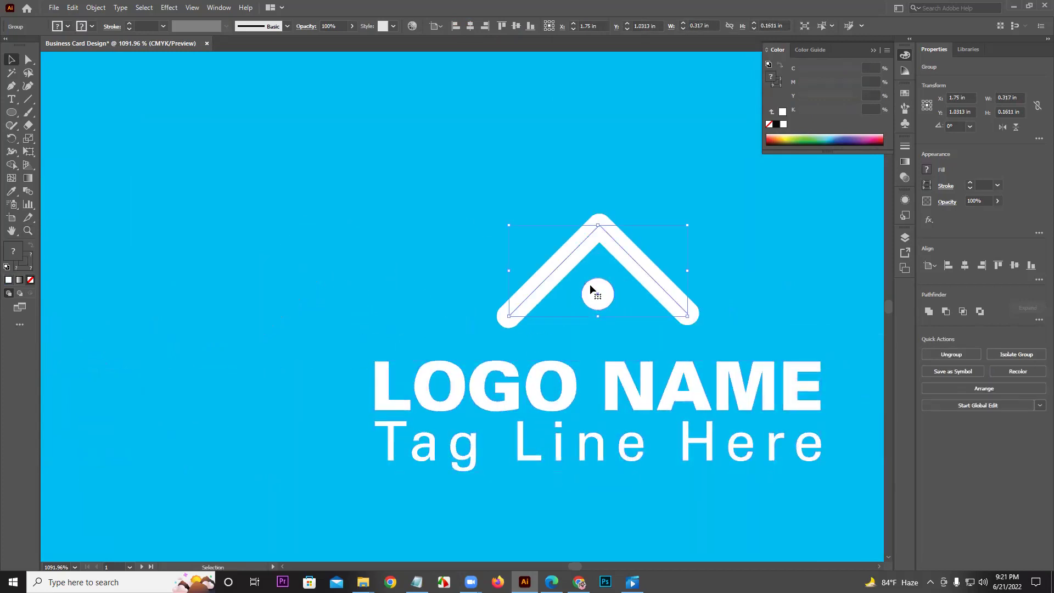
left_click(96, 8)
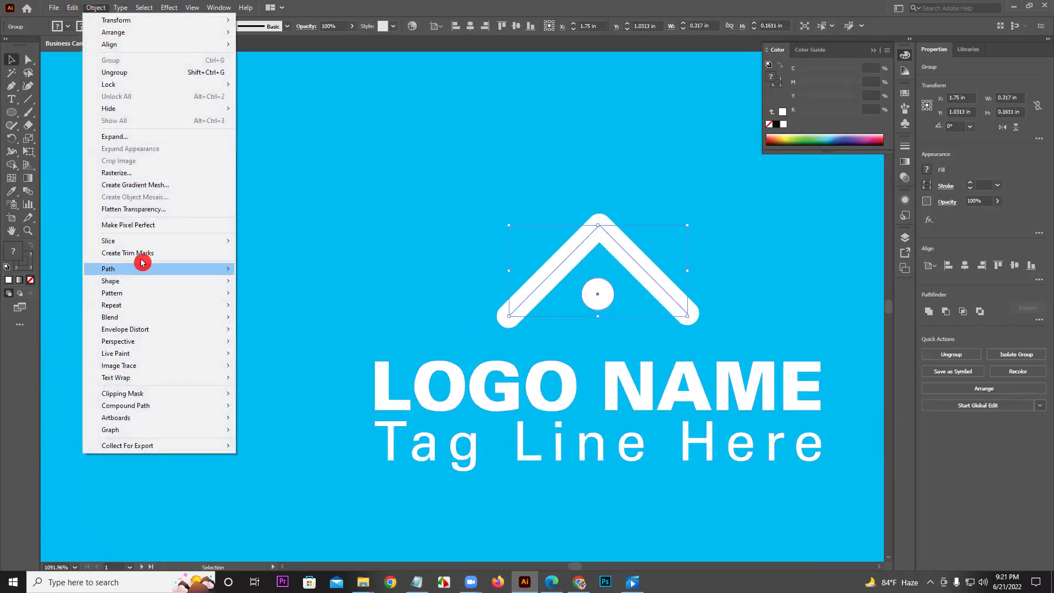
left_click(142, 137)
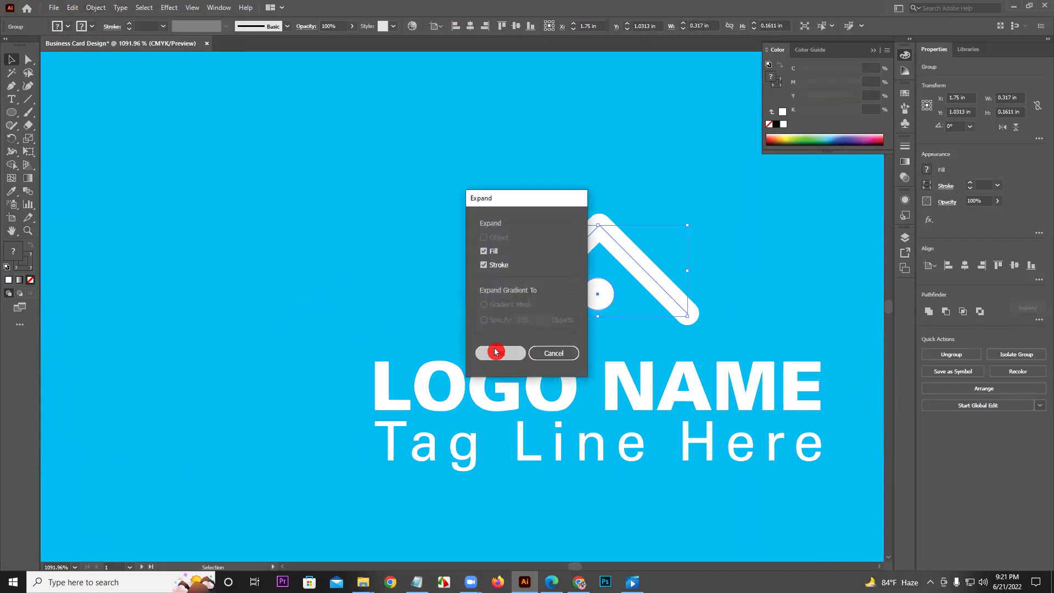
left_click(496, 352)
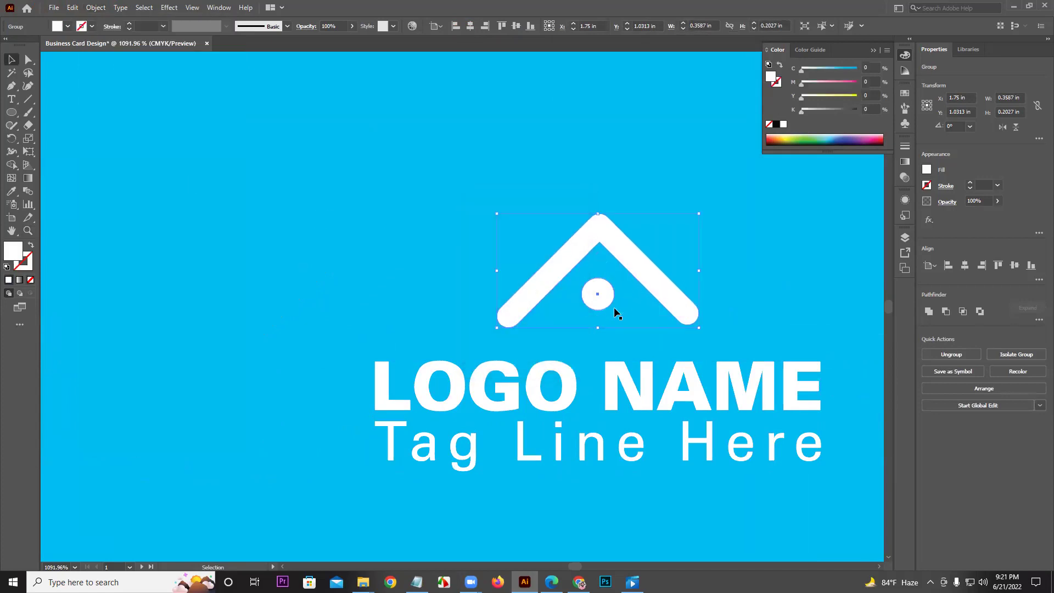
Step: Nudge the house icon down slightly toward the text
left_click(630, 379, "shift")
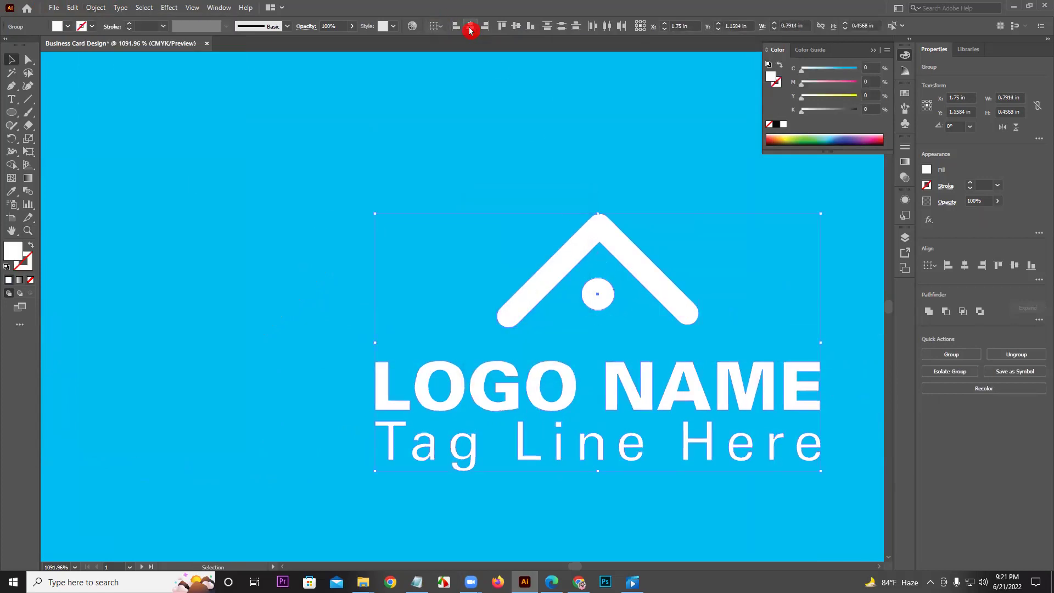
left_click(521, 239)
left_click_drag(572, 270, 572, 283)
left_click_drag(646, 404, 596, 398)
Step: Centre the icon and text horizontally on each other and group them into one logo
left_click(635, 395)
left_click(598, 309, "shift")
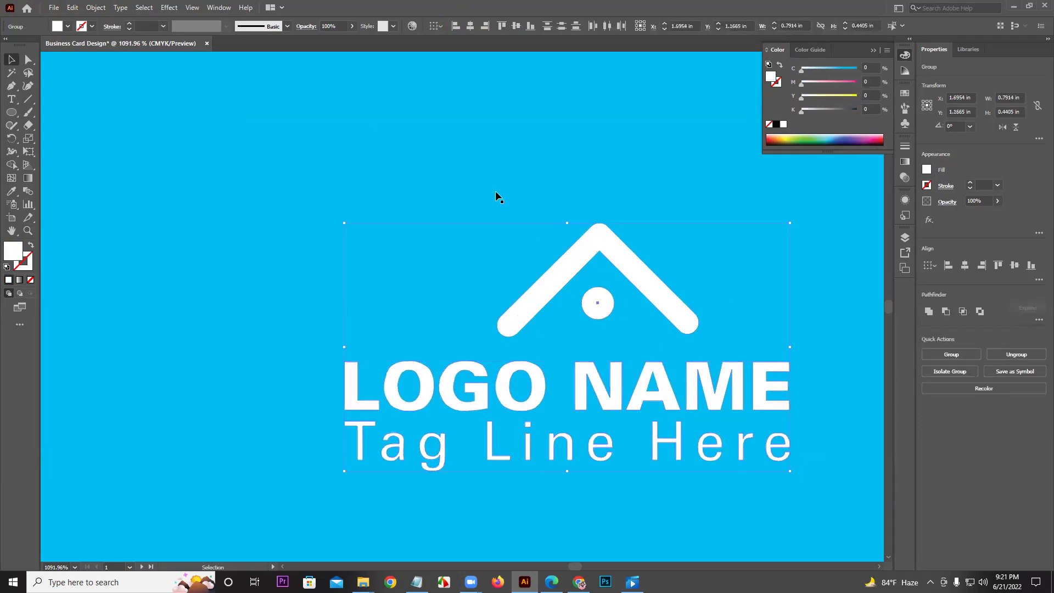
left_click(470, 26)
right_click(583, 300)
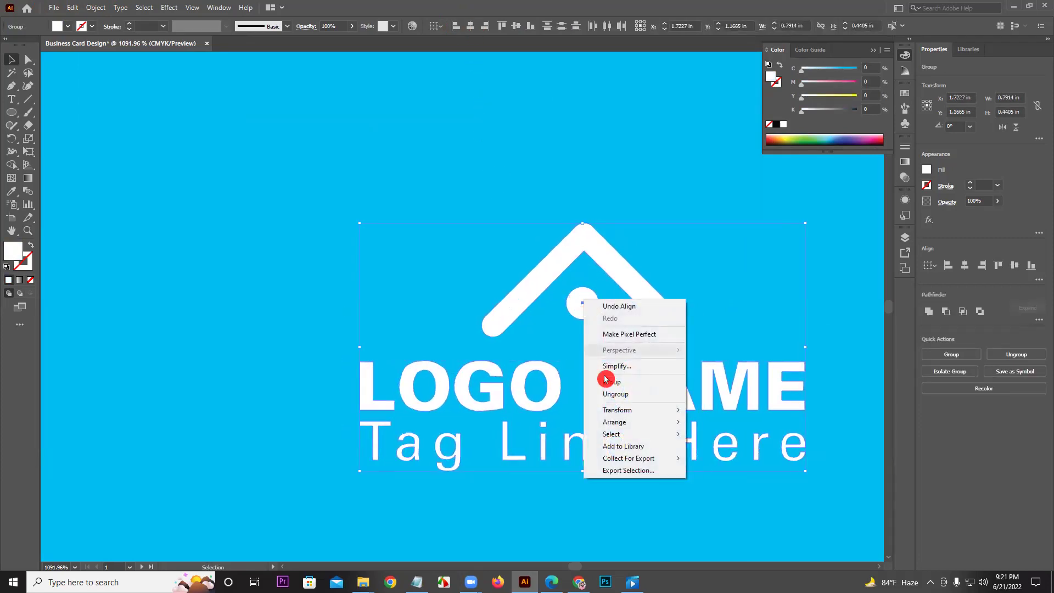
left_click(616, 383)
key("z")
left_click_drag(616, 382, 280, 373)
key("v")
left_click(427, 367)
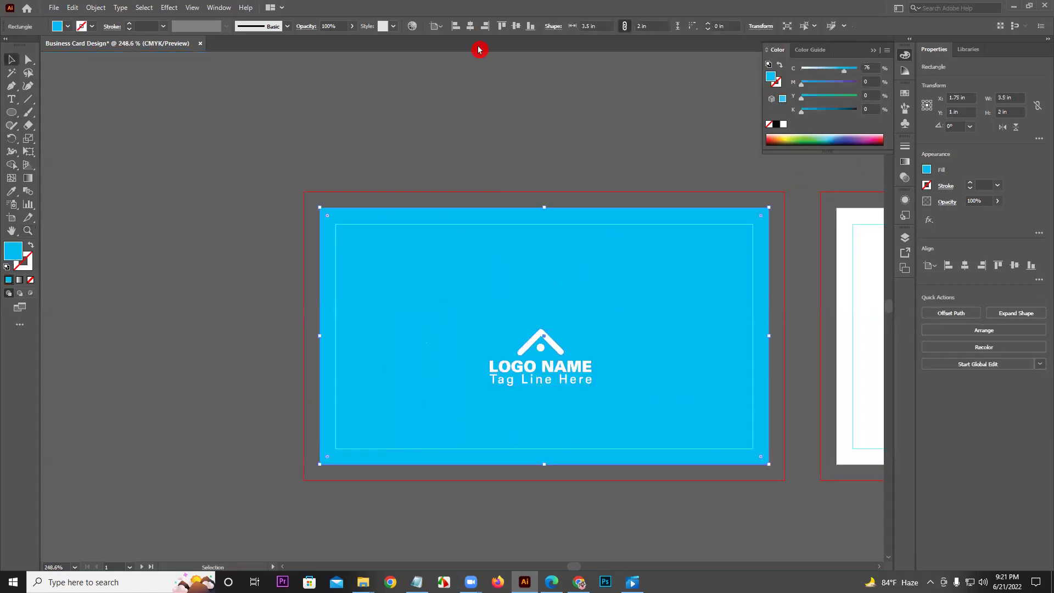
Step: Align the logo group to the artboard's vertical and horizontal centres, then deselect
left_click(533, 173)
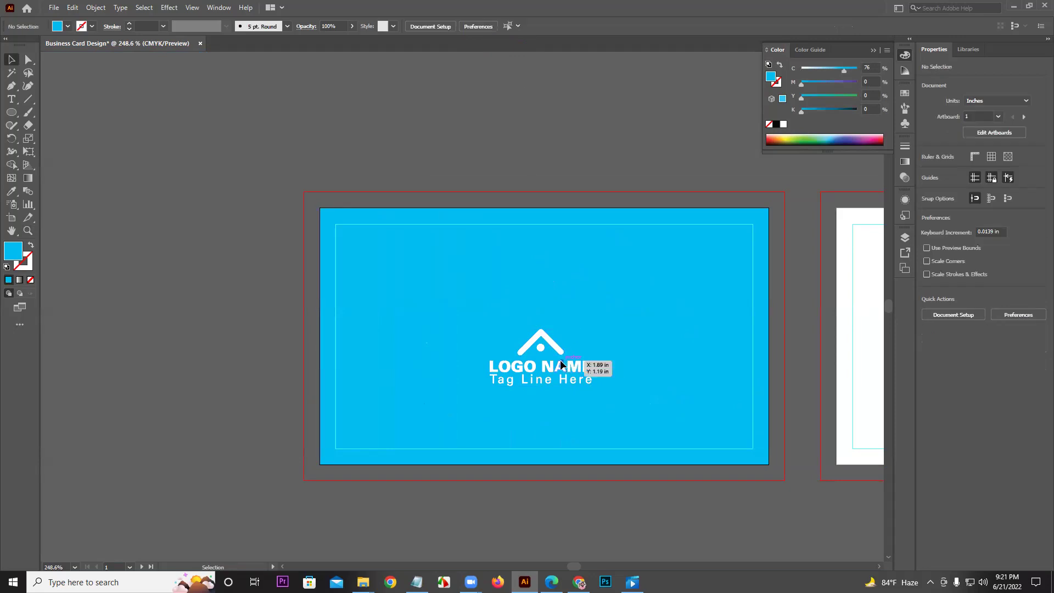
left_click(582, 365)
left_click(510, 28)
left_click(470, 25)
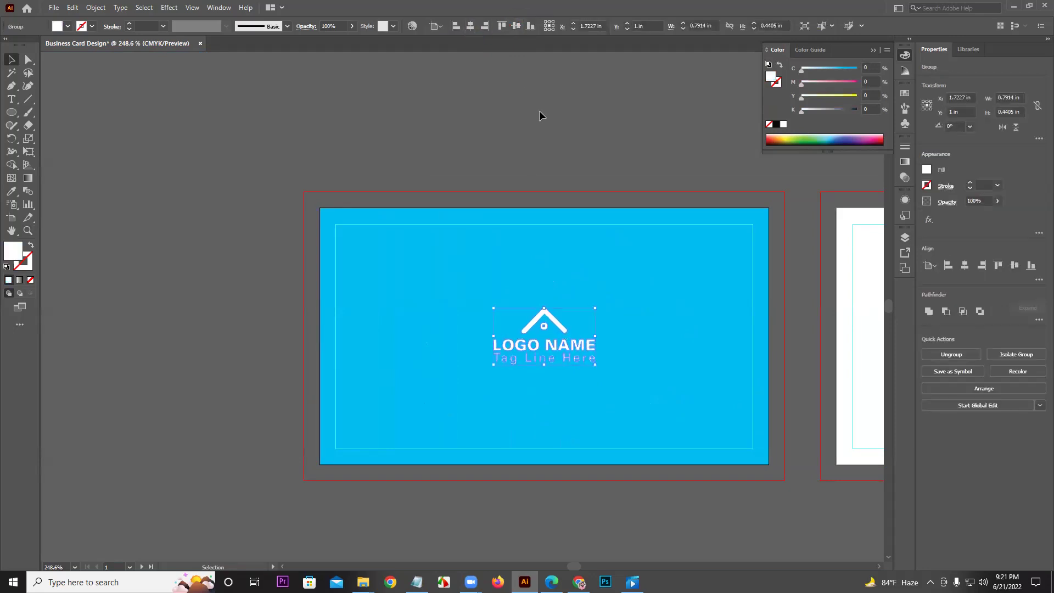
left_click(539, 110)
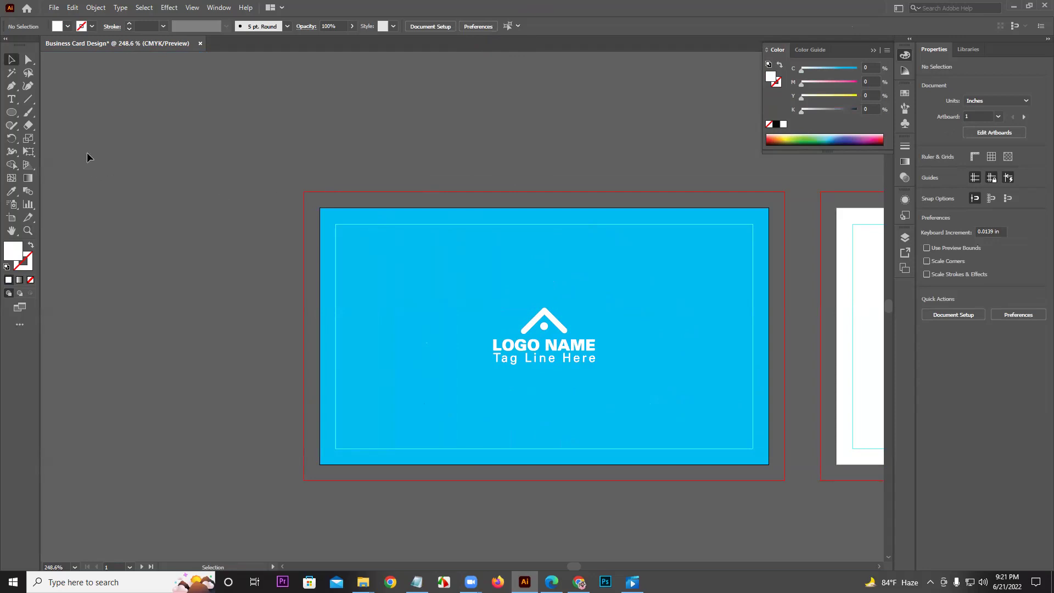
left_click_drag(11, 112, 78, 110)
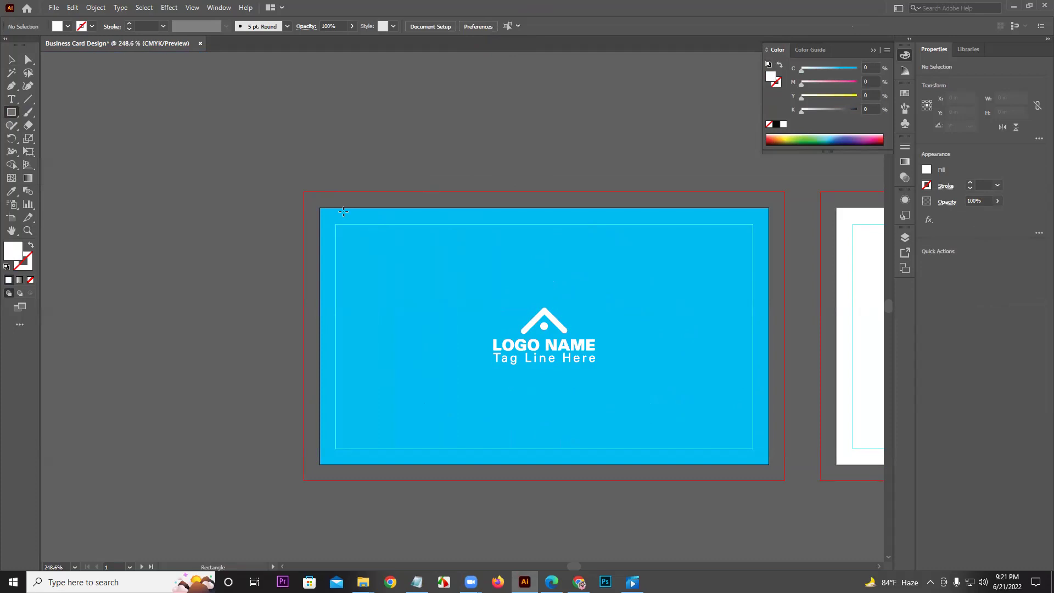
left_click(618, 9)
left_click(53, 8)
left_click(58, 18)
left_click(575, 242)
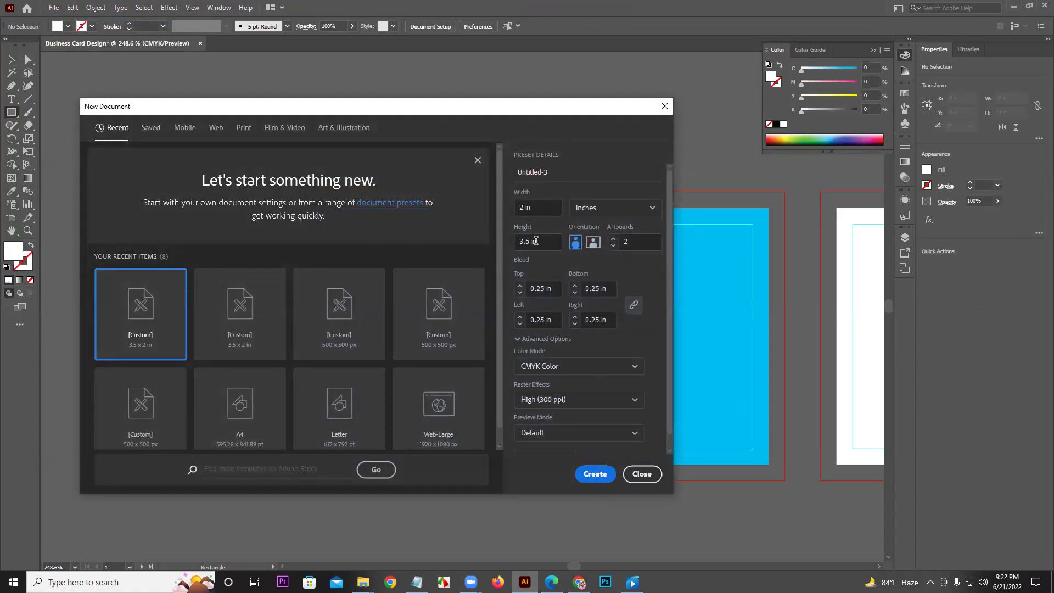
left_click(595, 473)
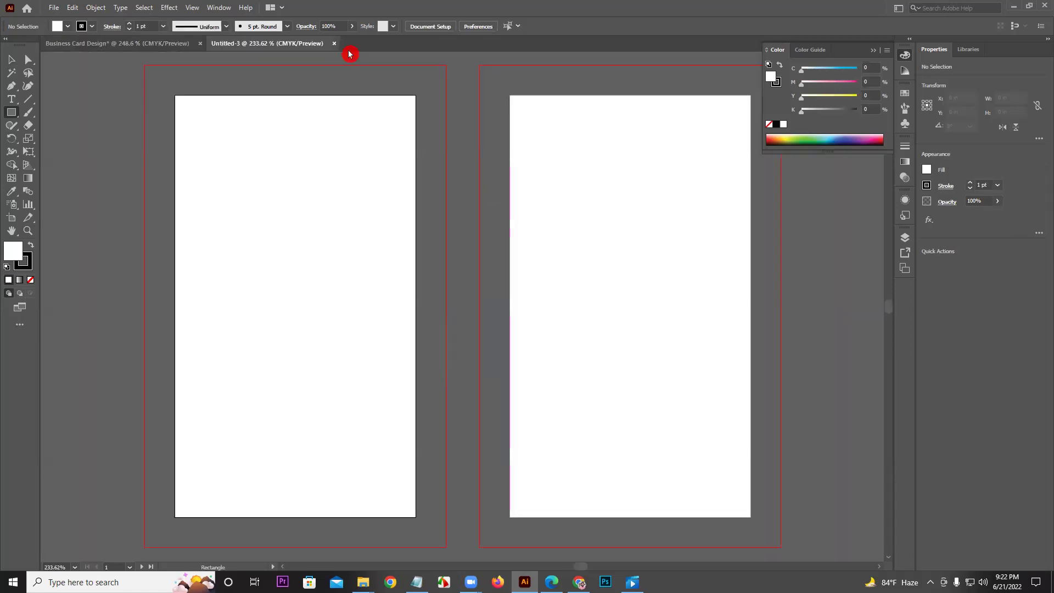
left_click(334, 44)
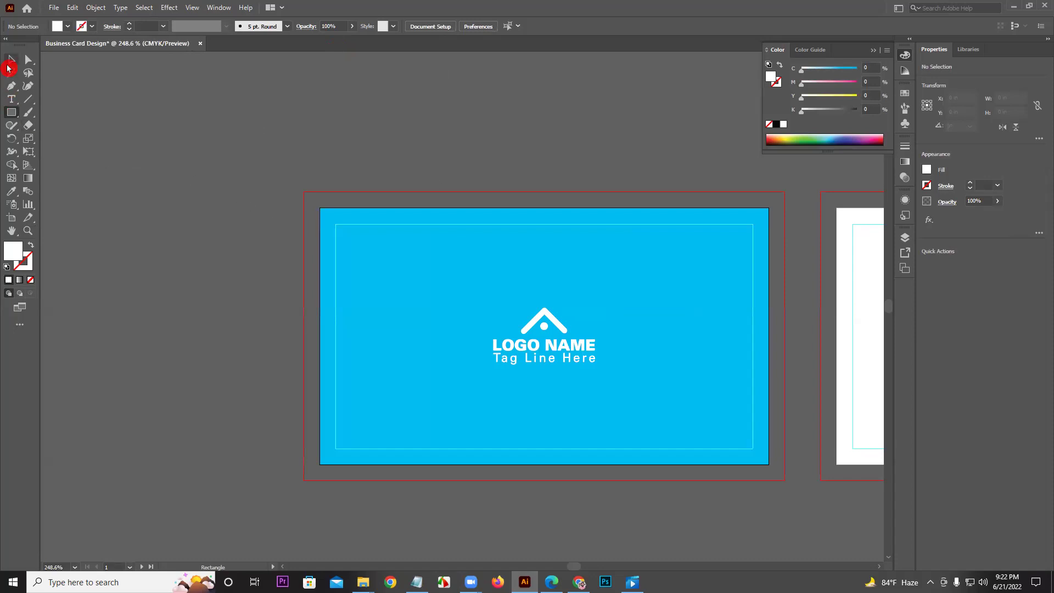
left_click(11, 60)
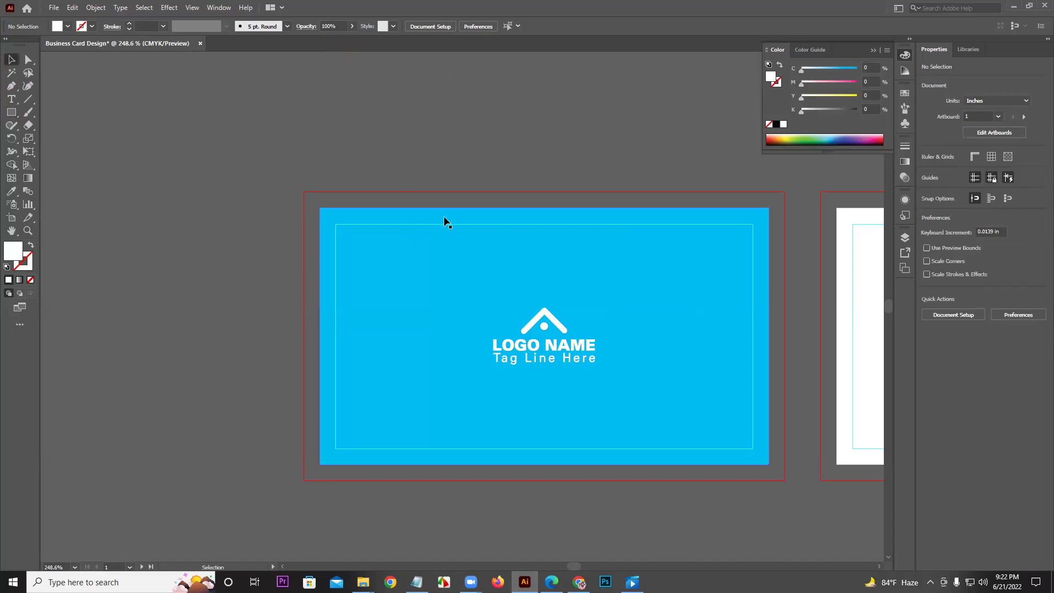
Step: Alt-drag a copy of the blue card and house logo onto the second artboard
scroll(432, 182, "right", 5)
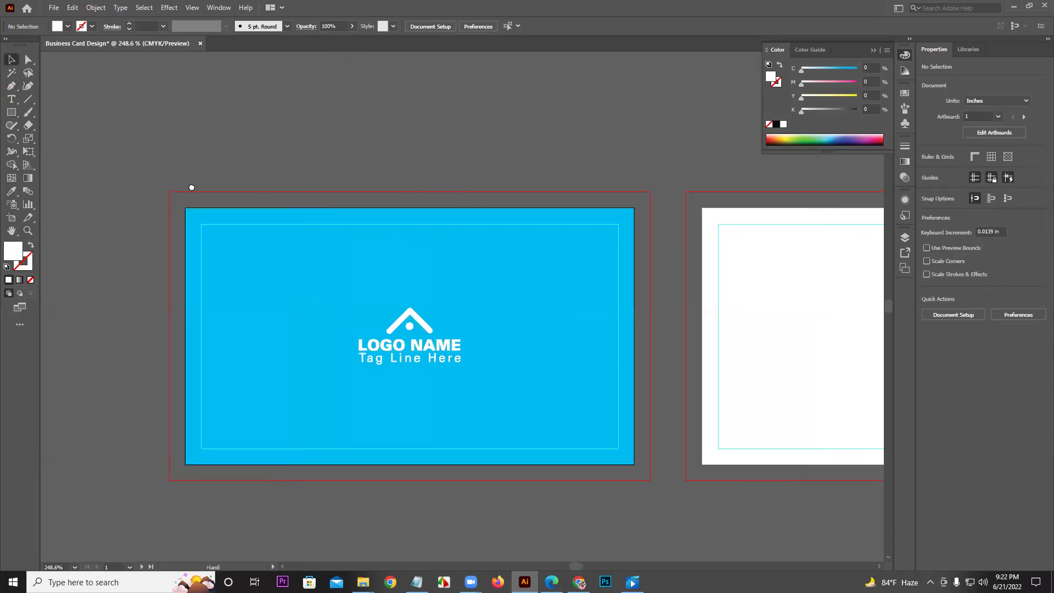
left_click(532, 223)
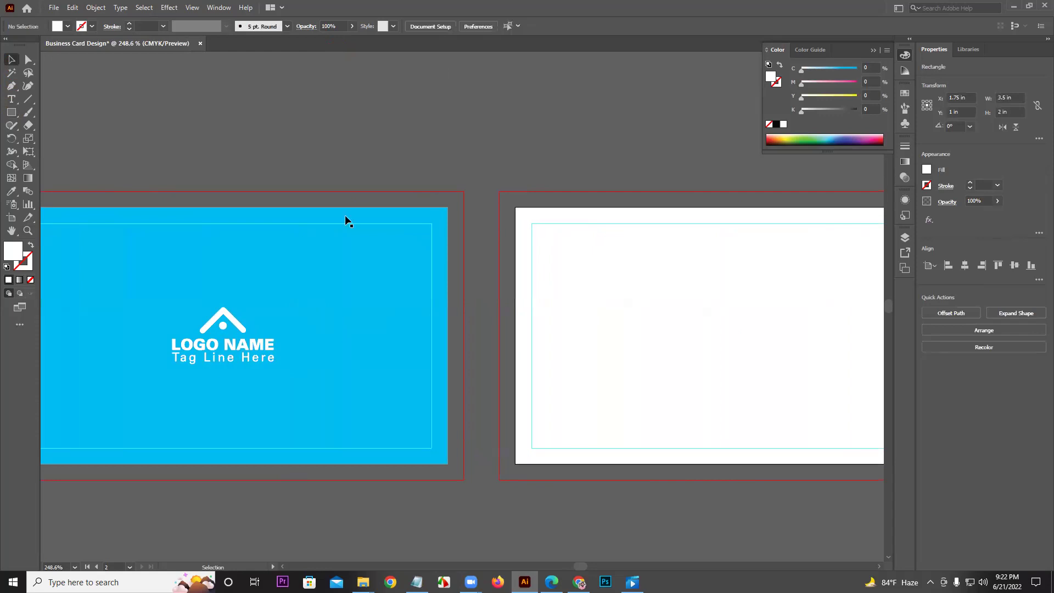
left_click(313, 431)
left_click_drag(303, 341, 617, 343)
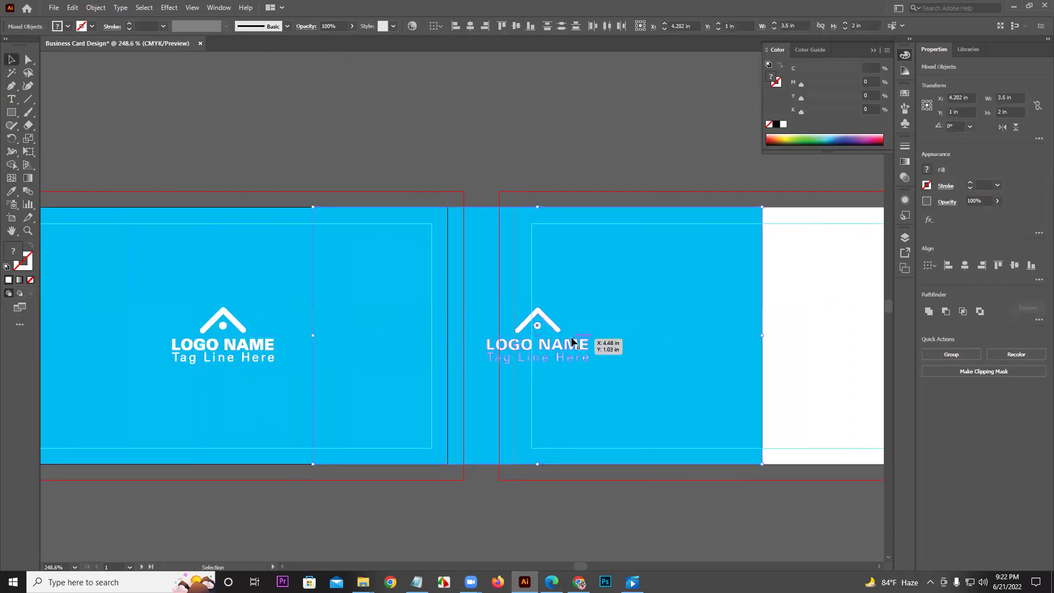
left_click(584, 270)
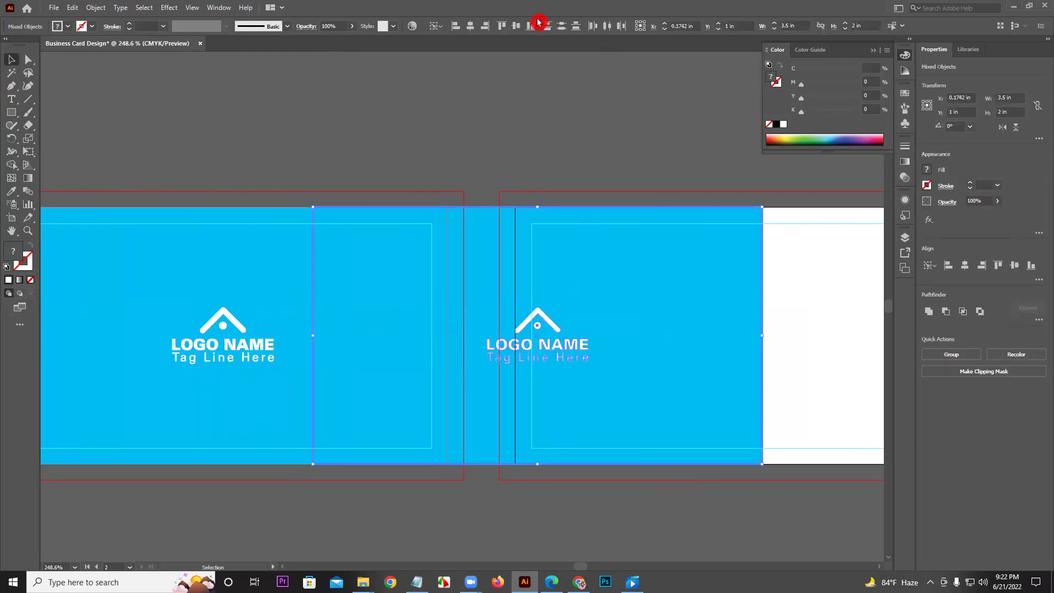
left_click(470, 26)
left_click_drag(555, 337, 667, 328)
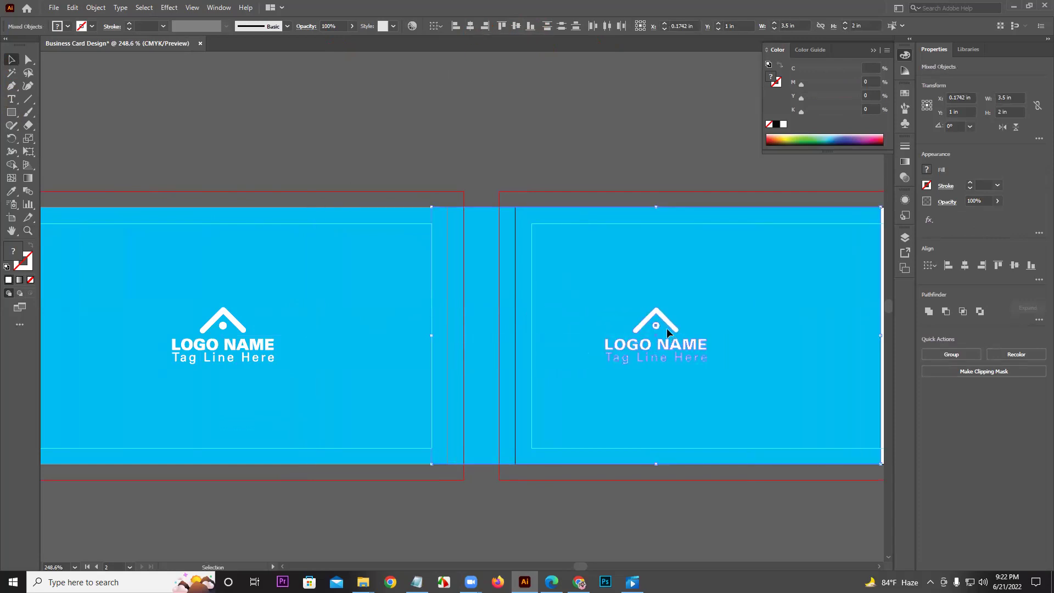
left_click(470, 28)
Step: Center the copied card on artboard 2, then zoom out to show both artboards
left_click_drag(517, 130, 318, 114)
left_click_drag(395, 225, 466, 225)
left_click(458, 136)
left_click(516, 340)
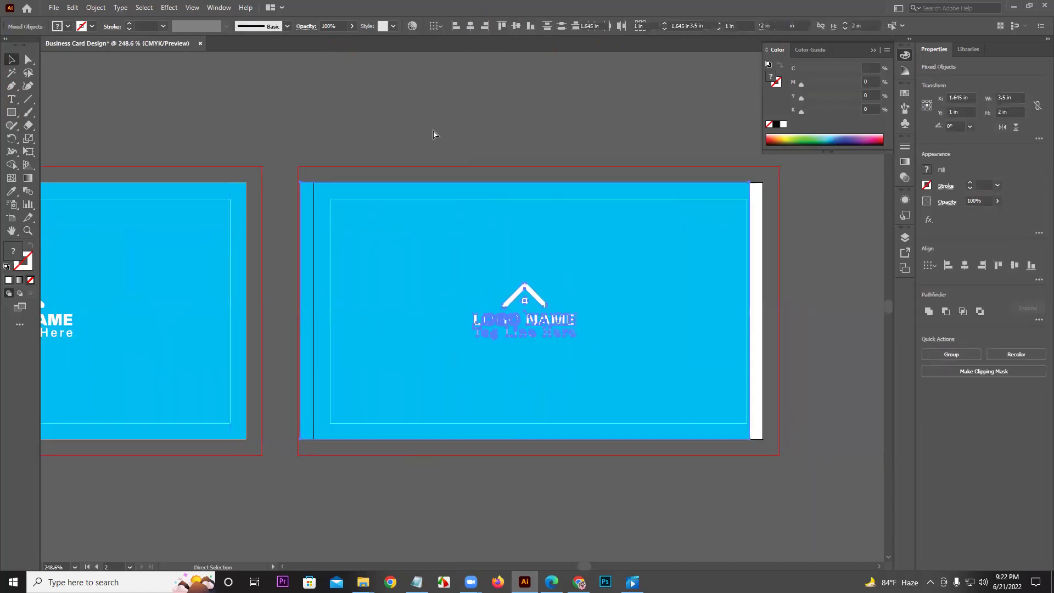
left_click(470, 29)
left_click(517, 29)
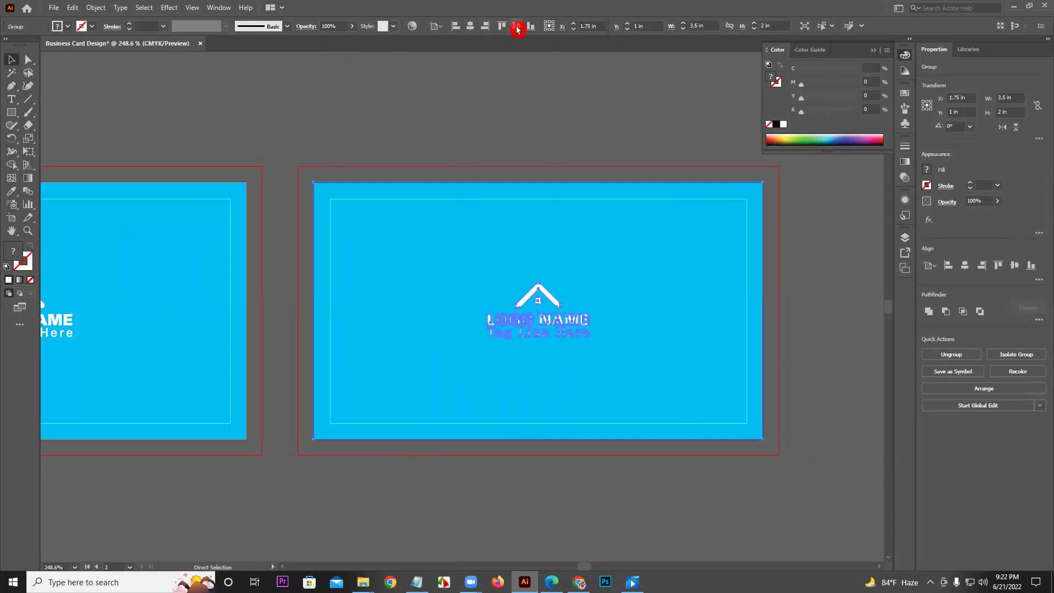
left_click(554, 146)
key("z")
left_click_drag(643, 216, 527, 280)
left_click(11, 112)
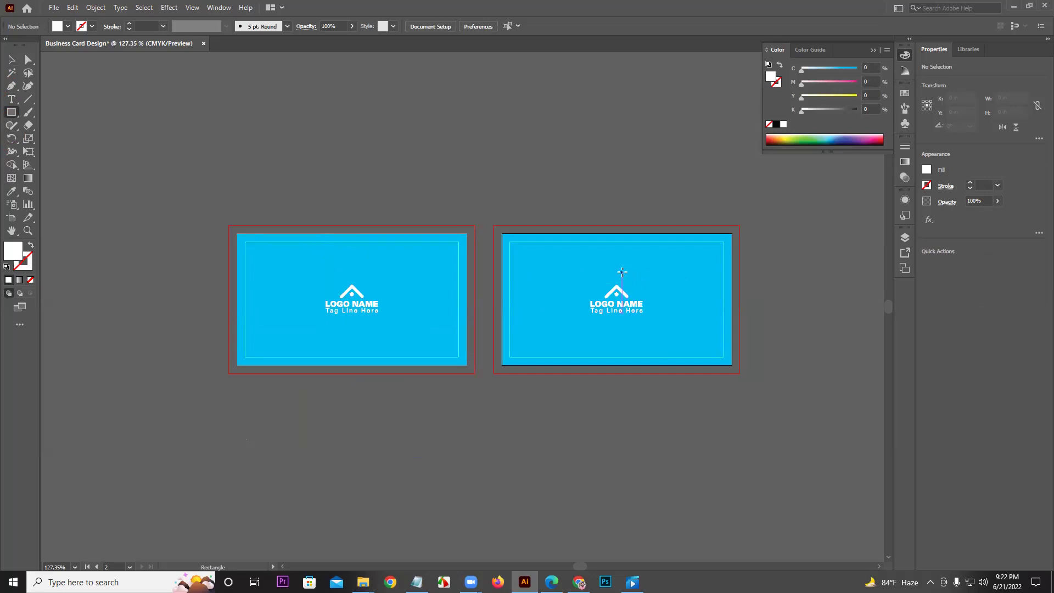
Step: Clip the right card to a rounded rectangle drawn over it, using Make Clipping Mask
left_click_drag(11, 112, 53, 124)
left_click_drag(501, 234, 731, 365)
key("v")
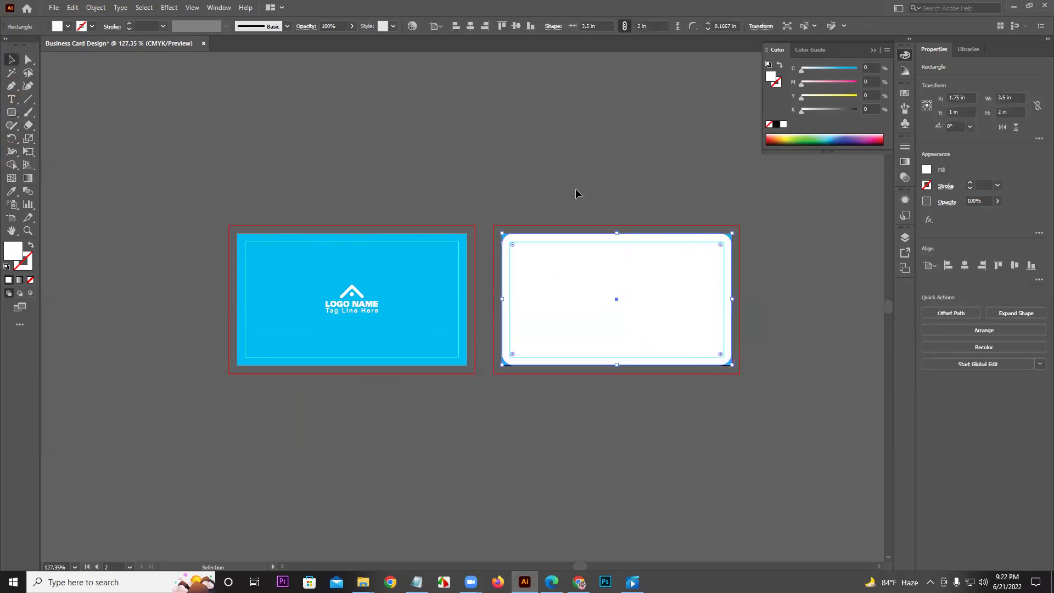
left_click(564, 183)
scroll(539, 183, "right", 3)
left_click_drag(509, 177, 565, 318)
right_click(562, 283)
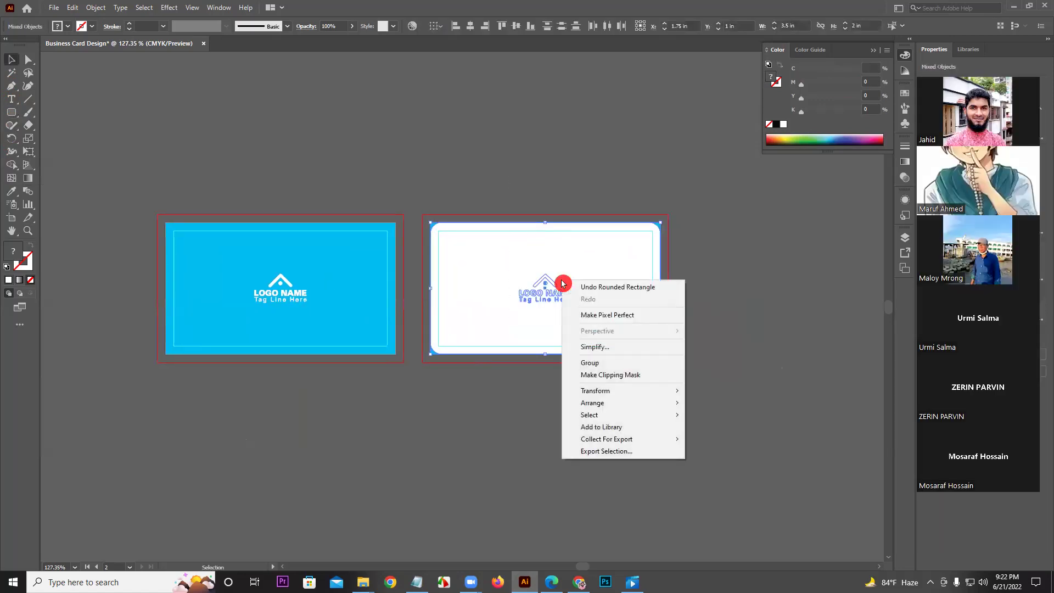
left_click(621, 376)
Step: Move the rounded card and the left card up above their artboards
left_click(639, 392)
left_click_drag(597, 298, 577, 147)
left_click(735, 196)
left_click_drag(708, 268, 825, 438)
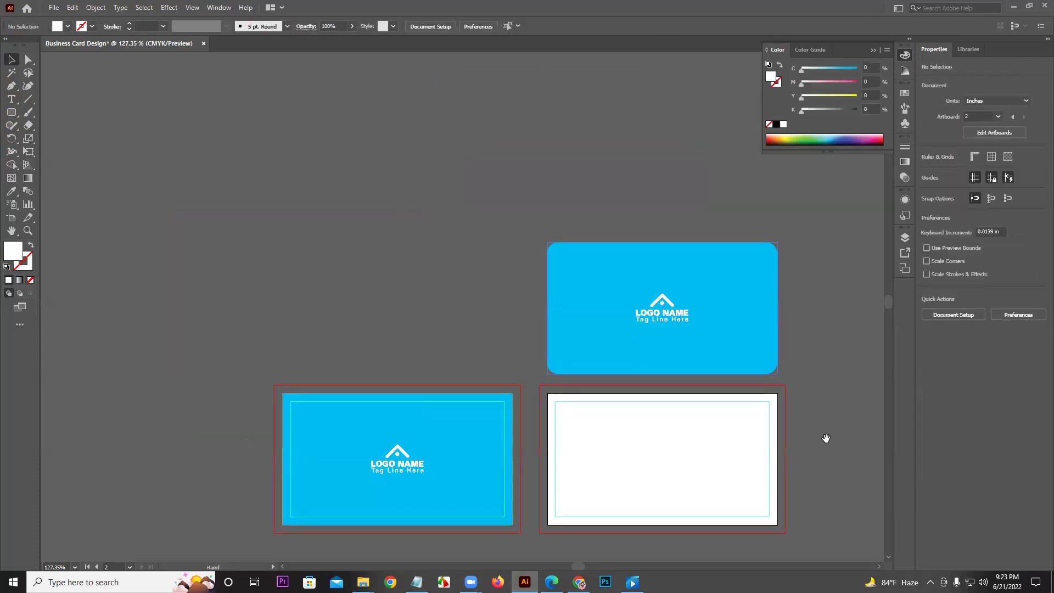
left_click_drag(428, 439, 414, 281)
key("ctrl+z")
left_click_drag(333, 347, 459, 316)
left_click(442, 210)
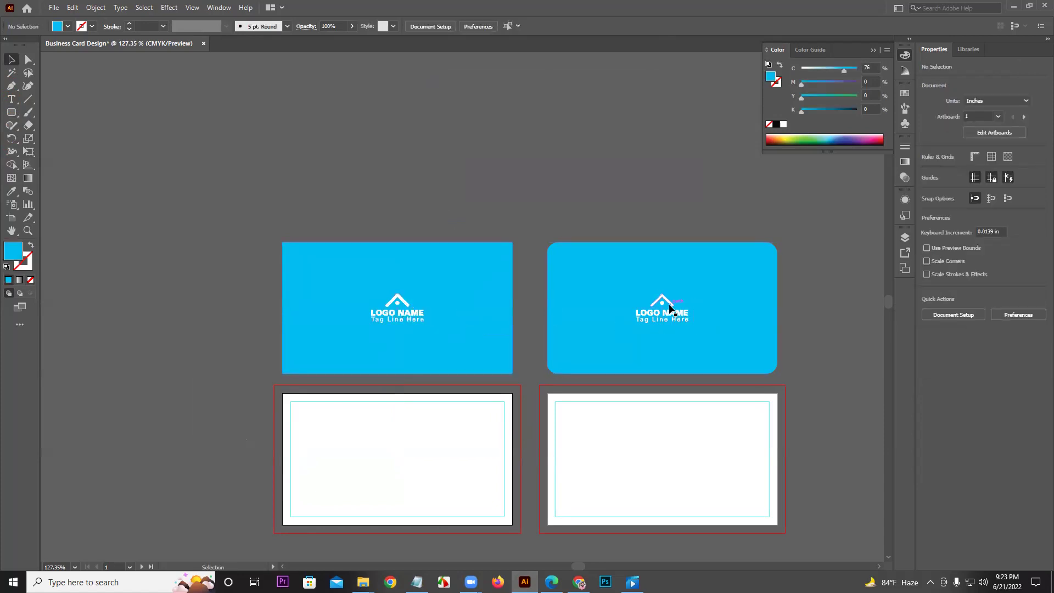
left_click(418, 348)
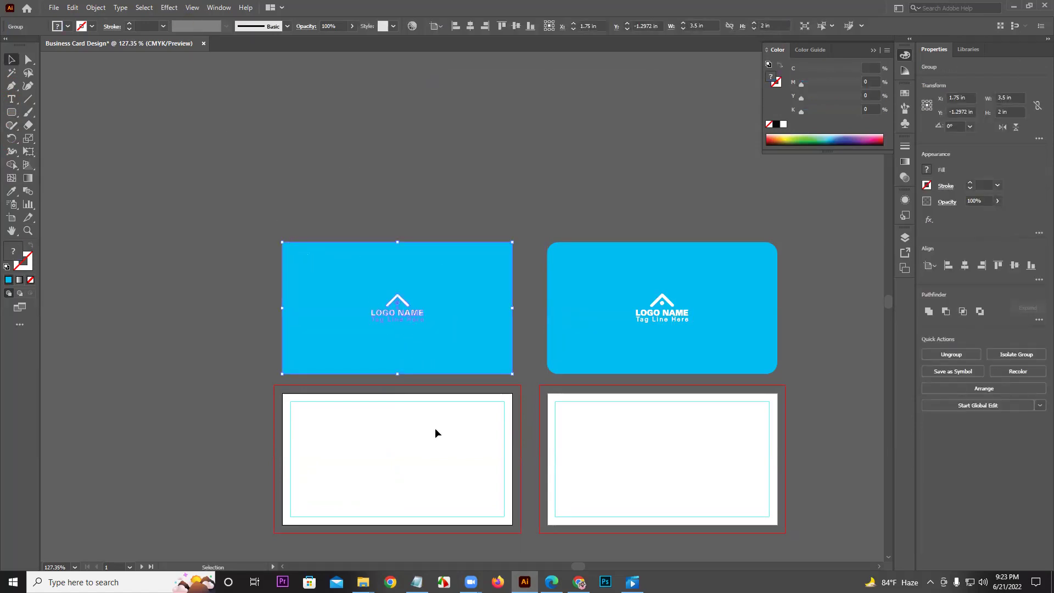
Step: Center the left card on artboard 1 and the rounded card on artboard 2
left_click(469, 31)
left_click(516, 26)
left_click_drag(687, 291, 689, 393)
left_click(511, 9)
left_click(497, 29)
left_click(545, 26)
left_click(611, 180)
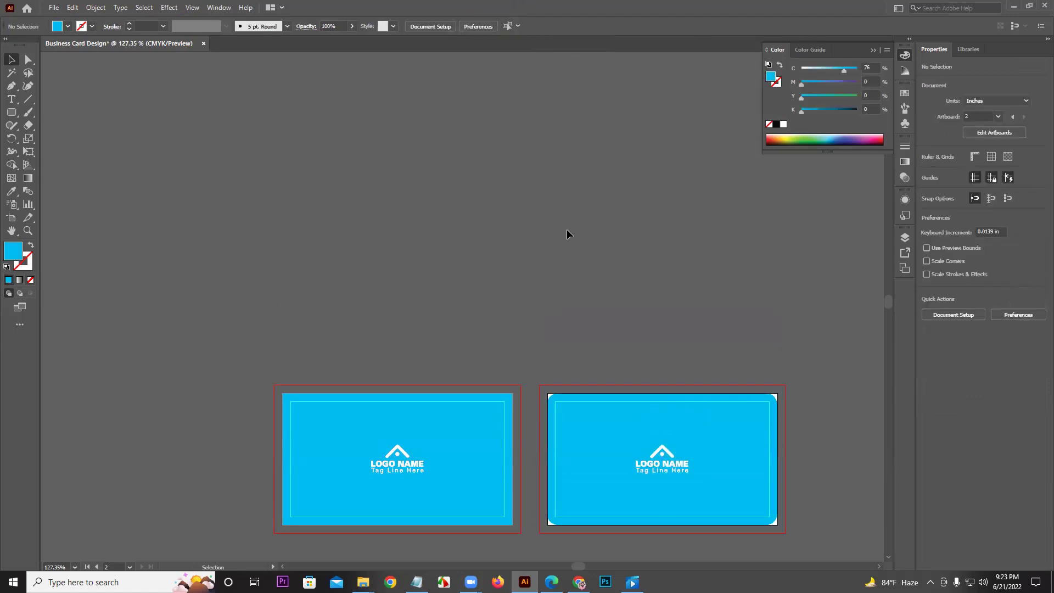
Step: Create a 3.5 × 2 in rectangle centered on artboard 1
key("z")
left_click_drag(515, 238, 494, 272)
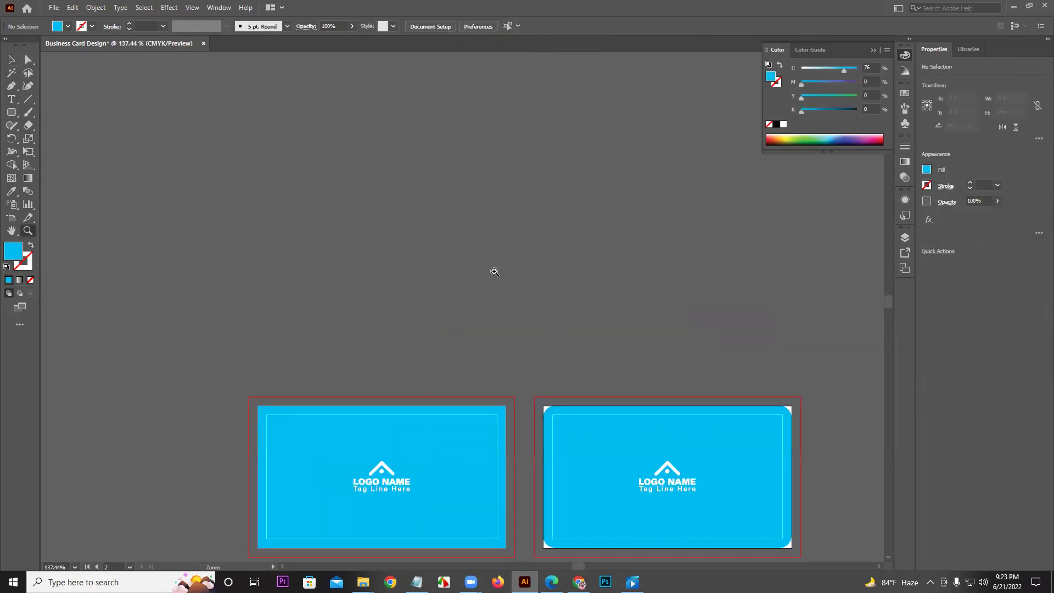
left_click_drag(408, 314, 485, 80)
left_click_drag(13, 113, 47, 114)
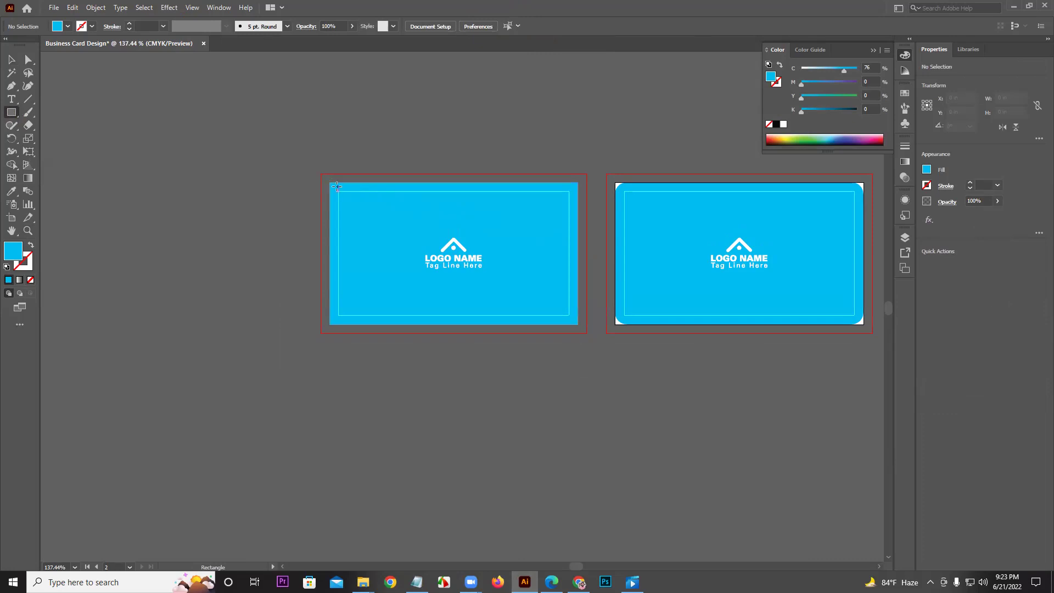
left_click(337, 186)
left_click(501, 308)
left_click(465, 26)
left_click(516, 26)
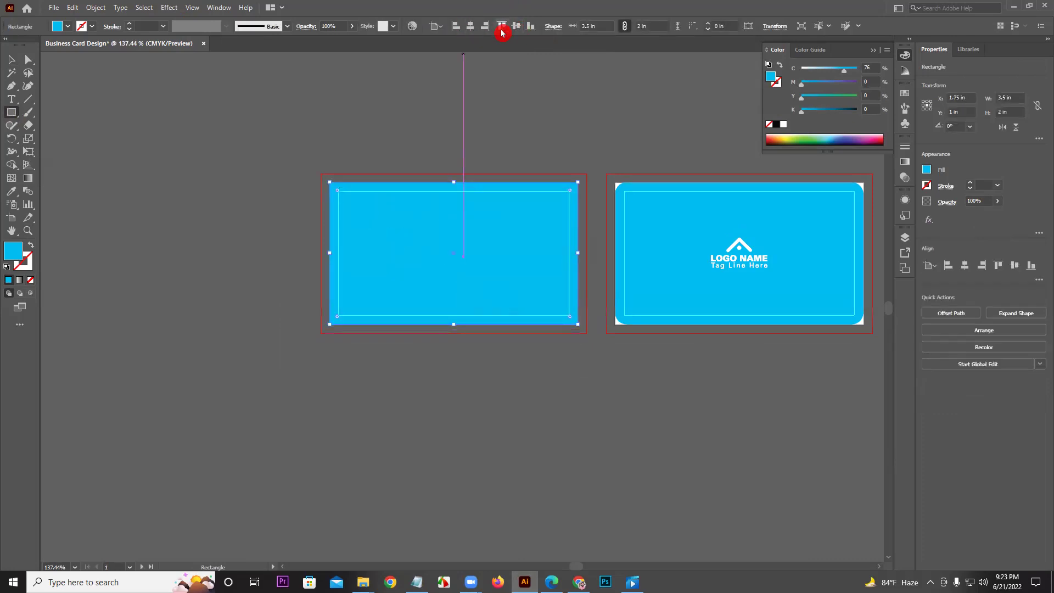
Step: Make a clipping mask of the rectangle and the left card art, keeping it on its artboard
key("v")
left_click_drag(324, 160, 524, 410)
right_click(510, 296)
left_click(553, 374)
left_click_drag(498, 297, 505, 153)
left_click(590, 141)
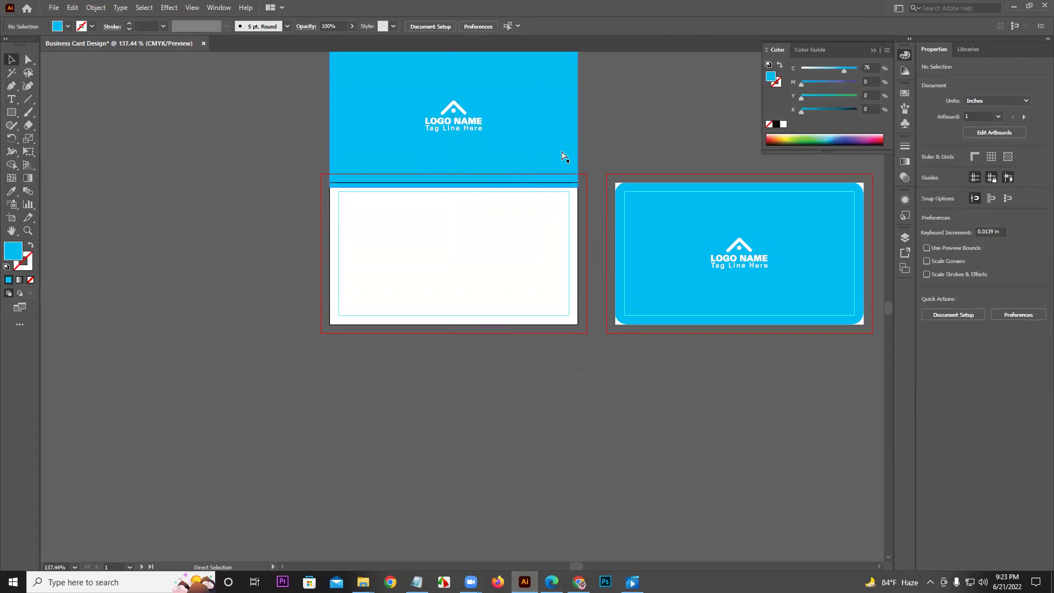
key("ctrl+z")
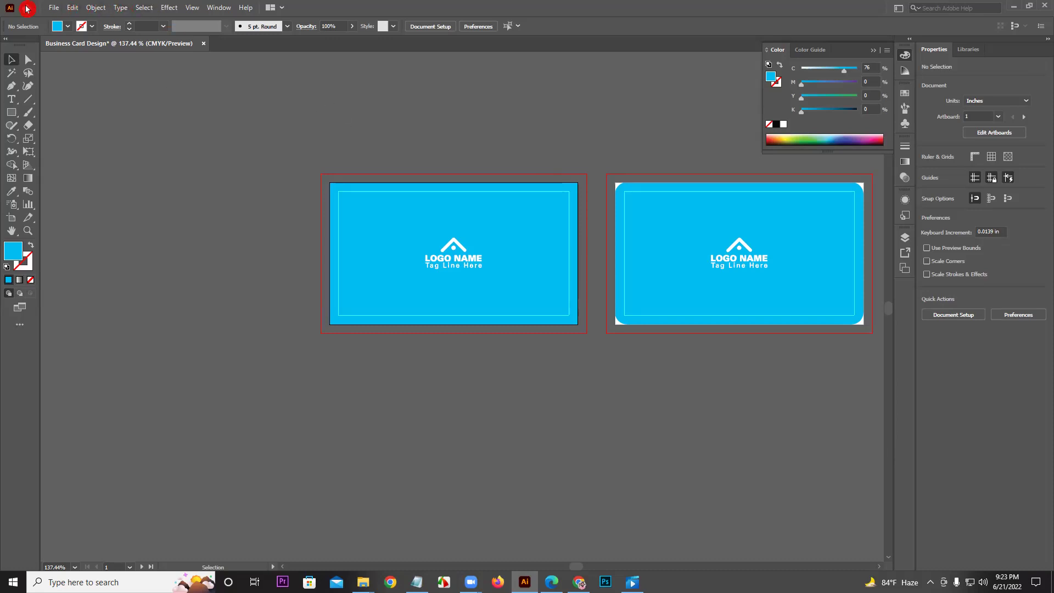
Step: In Save As, create and open a new folder on the Desktop
left_click(57, 9)
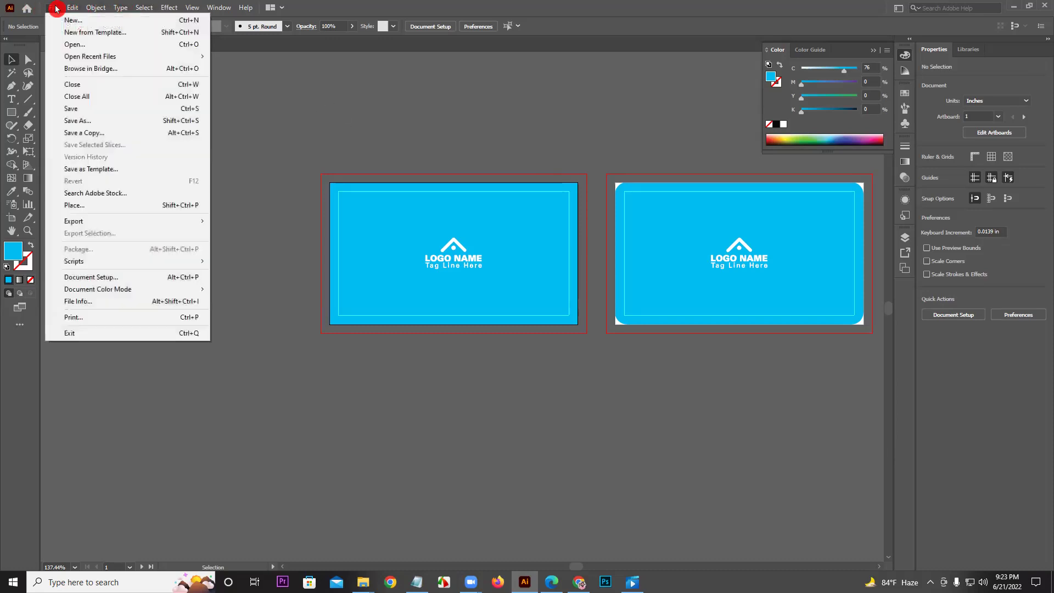
left_click(103, 126)
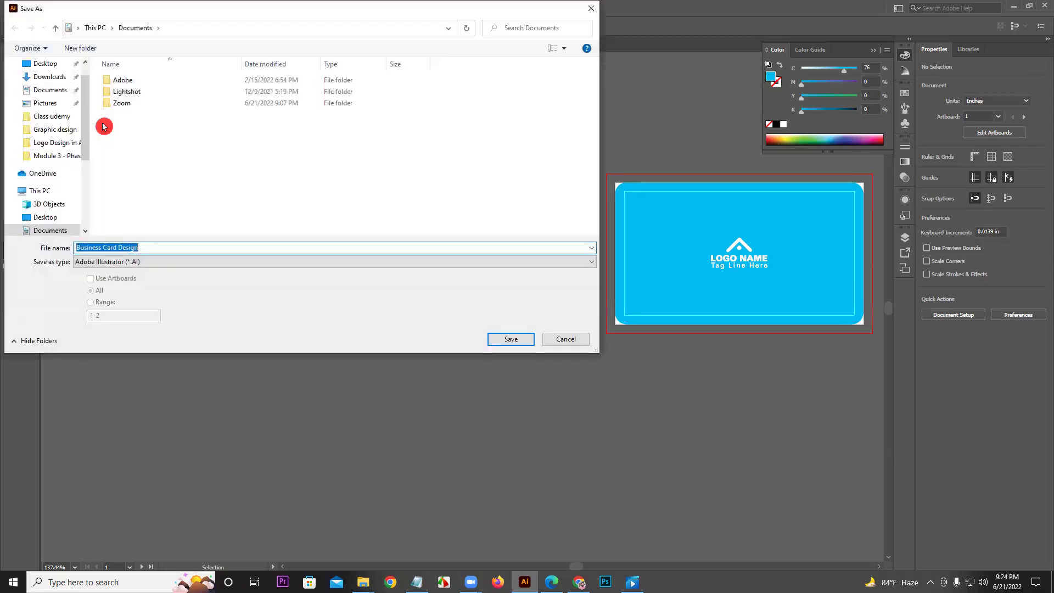
left_click(49, 68)
right_click(353, 178)
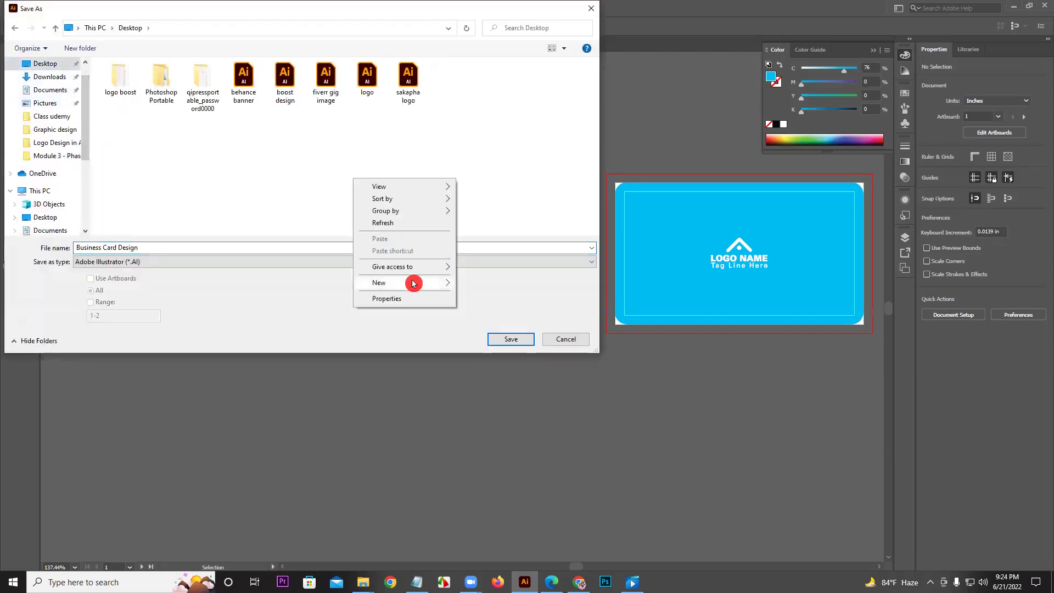
mouse_move(448, 280)
left_click(481, 283)
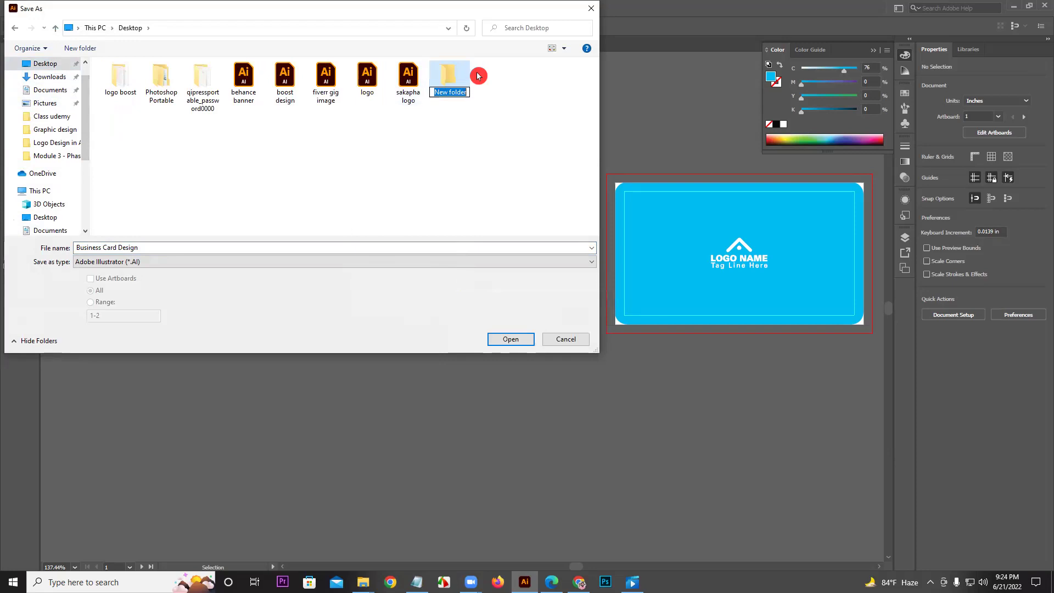
double_click(447, 80)
Step: Save as Adobe Illustrator (*.AI) and open the Version list in Illustrator Options
left_click(178, 252)
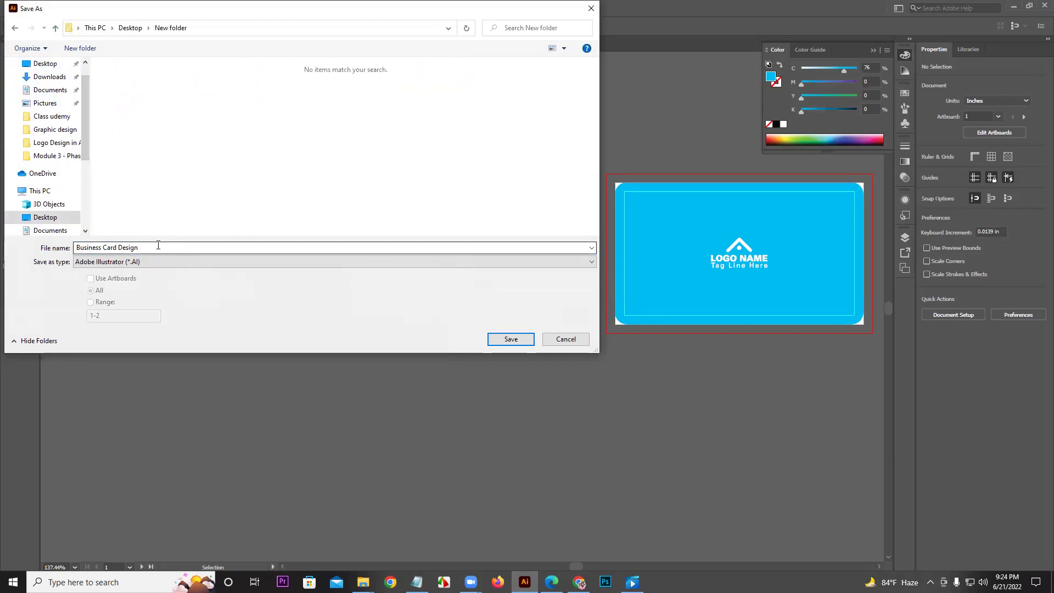
left_click(151, 267)
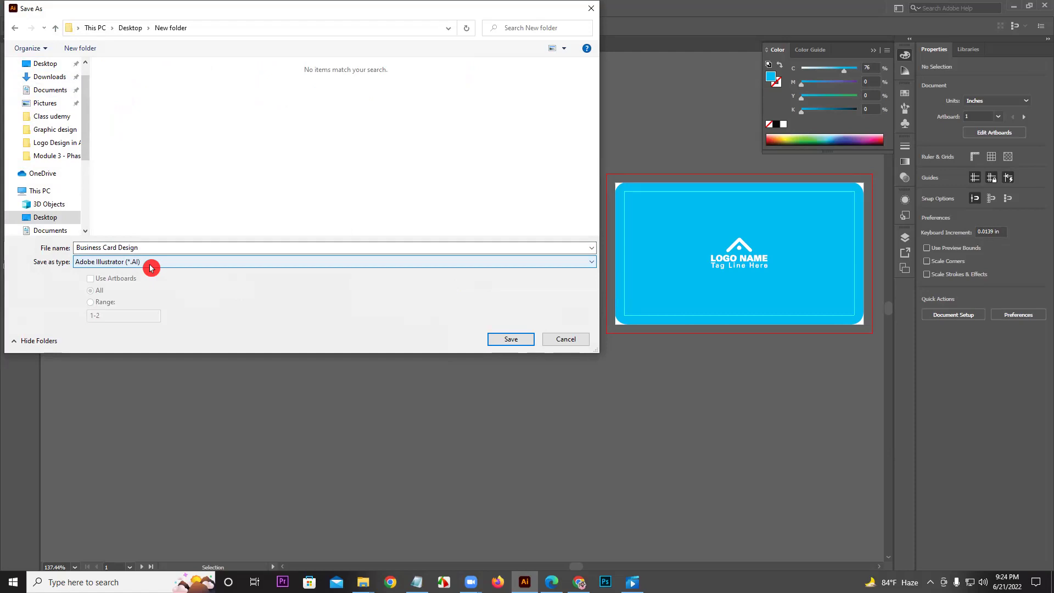
left_click(501, 340)
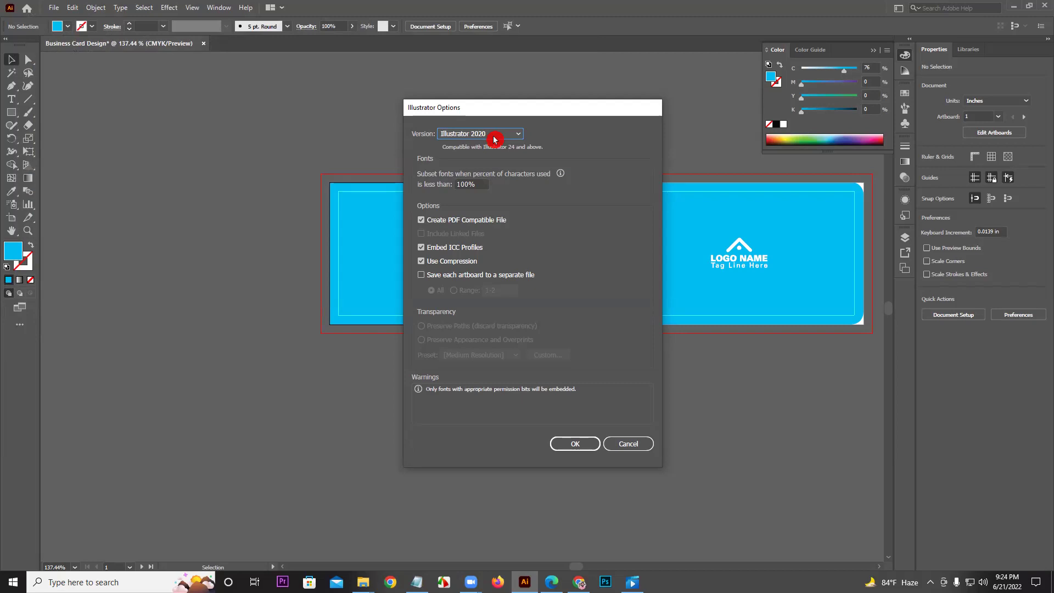
left_click(494, 139)
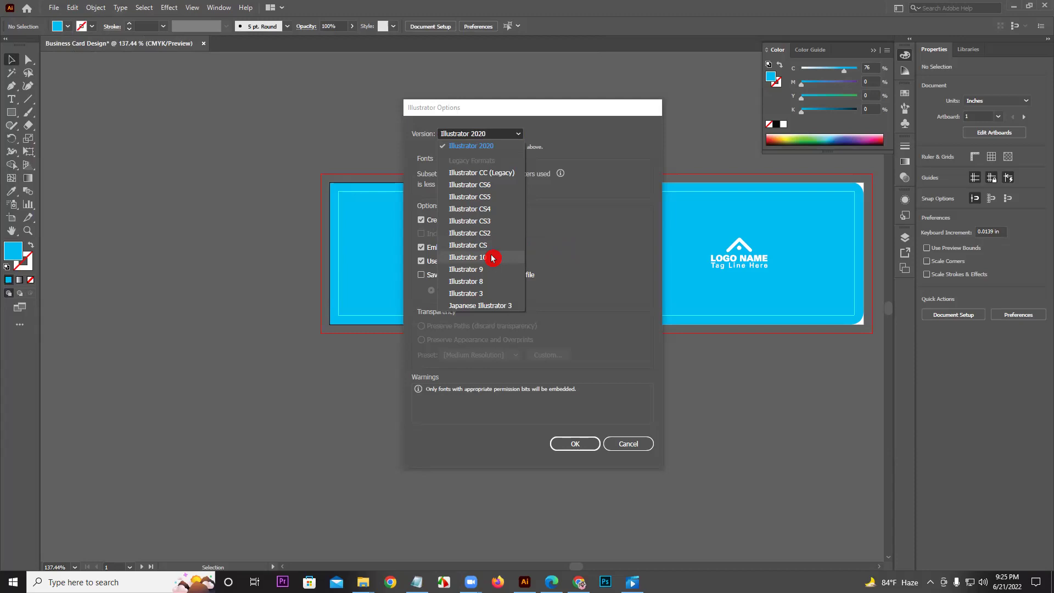
Step: Set the .ai save version to Illustrator CS6 and accept the legacy-format warning
left_click(476, 185)
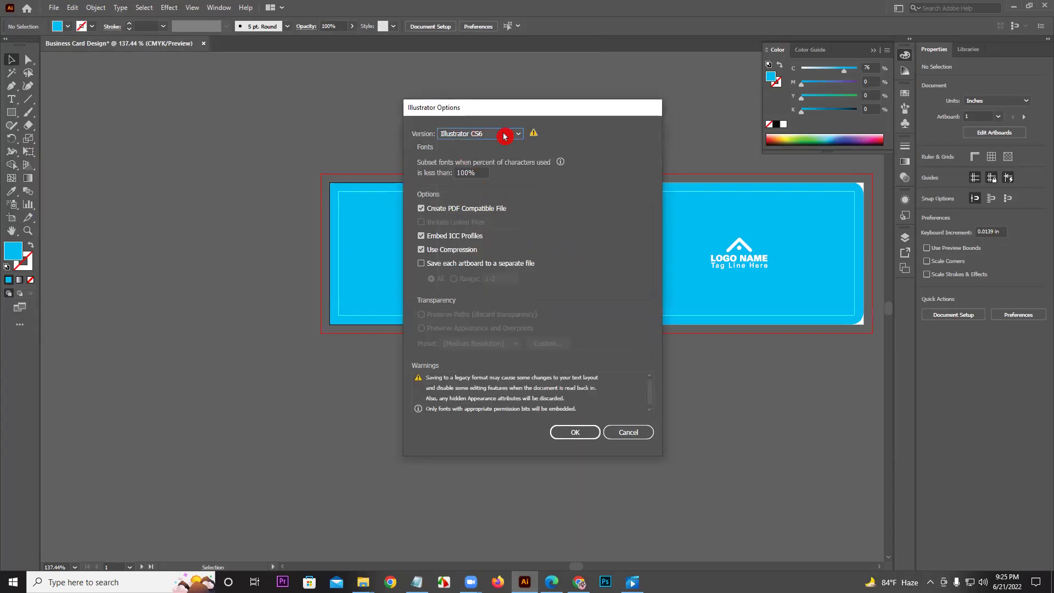
left_click(581, 433)
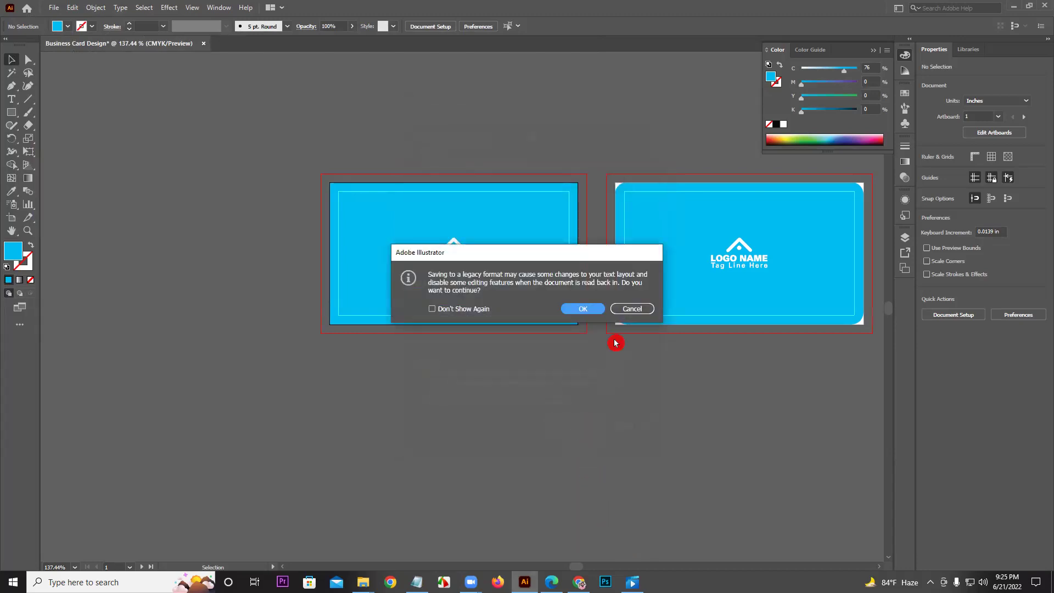
left_click(592, 310)
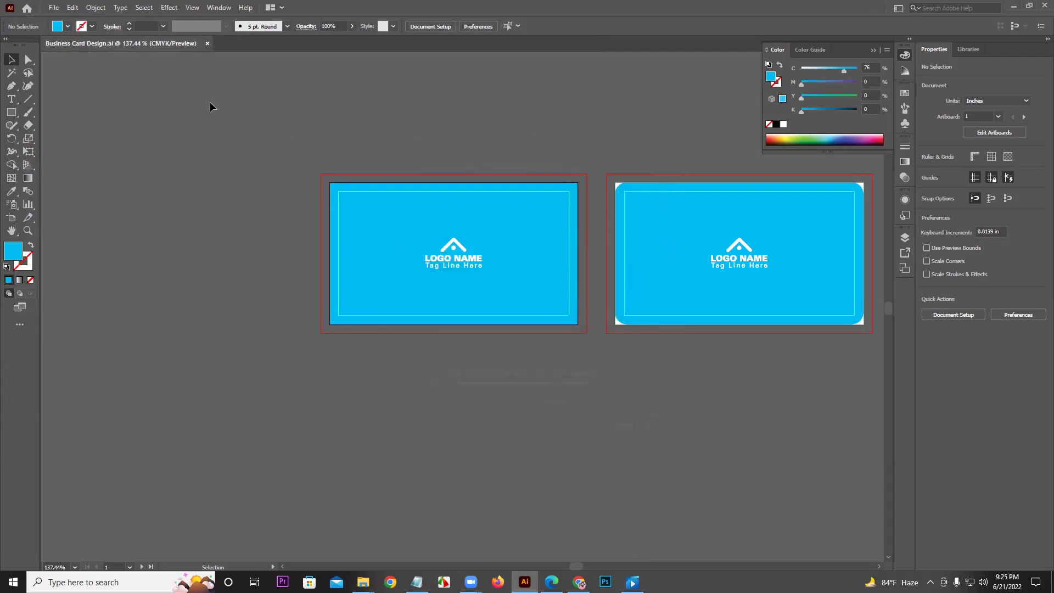
Step: Save Business Card Design as Adobe PDF with all artboards included
left_click(54, 7)
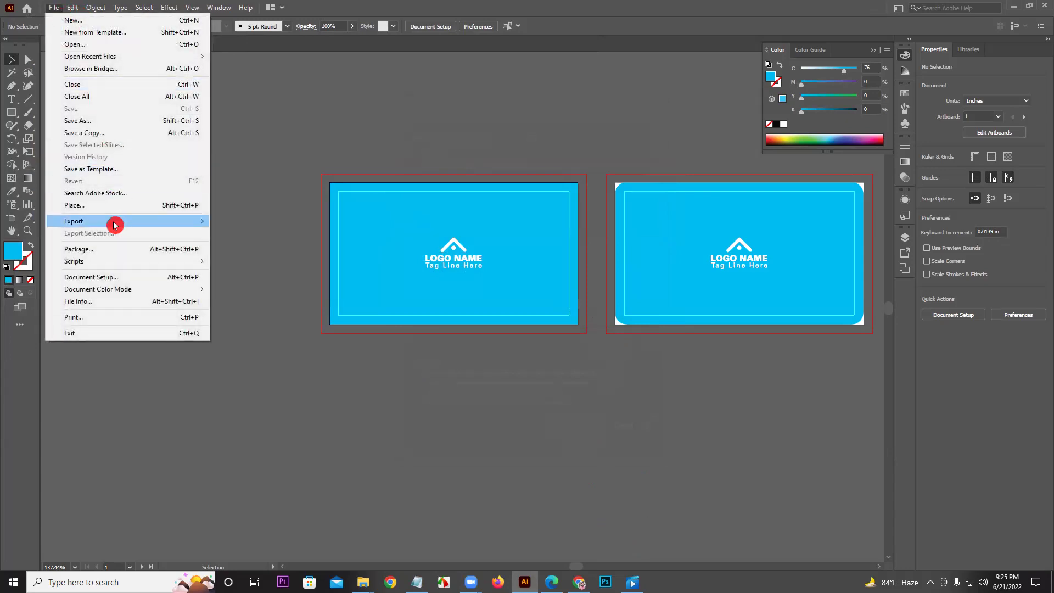
left_click(111, 120)
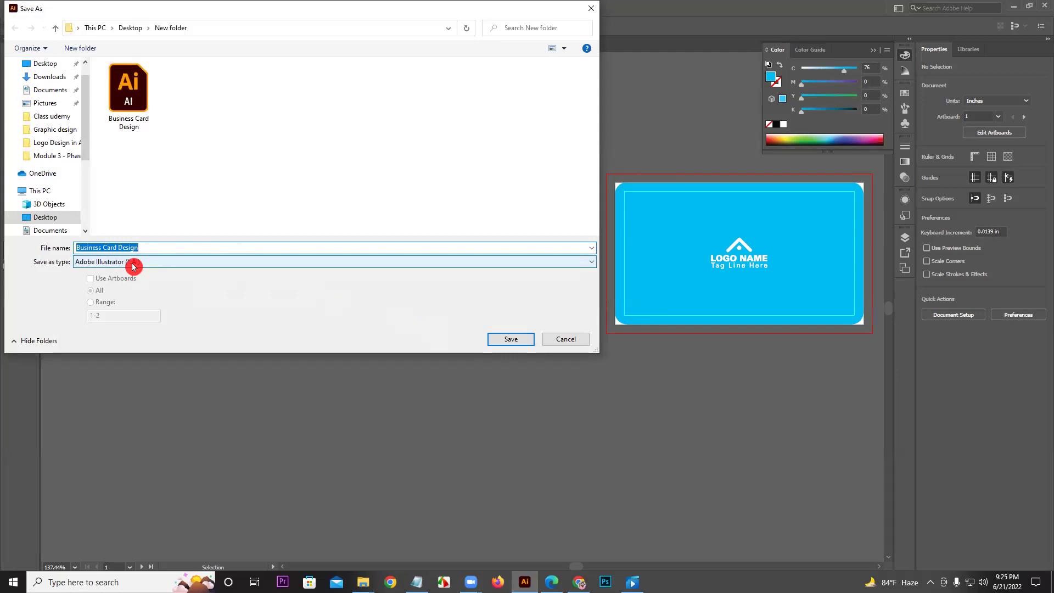
left_click(133, 266)
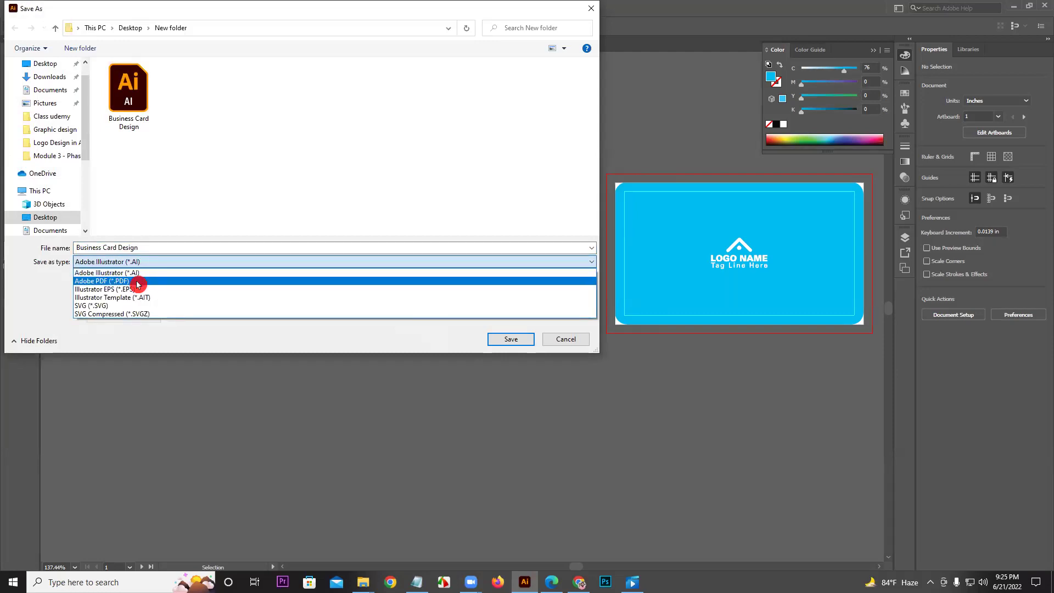
left_click(136, 281)
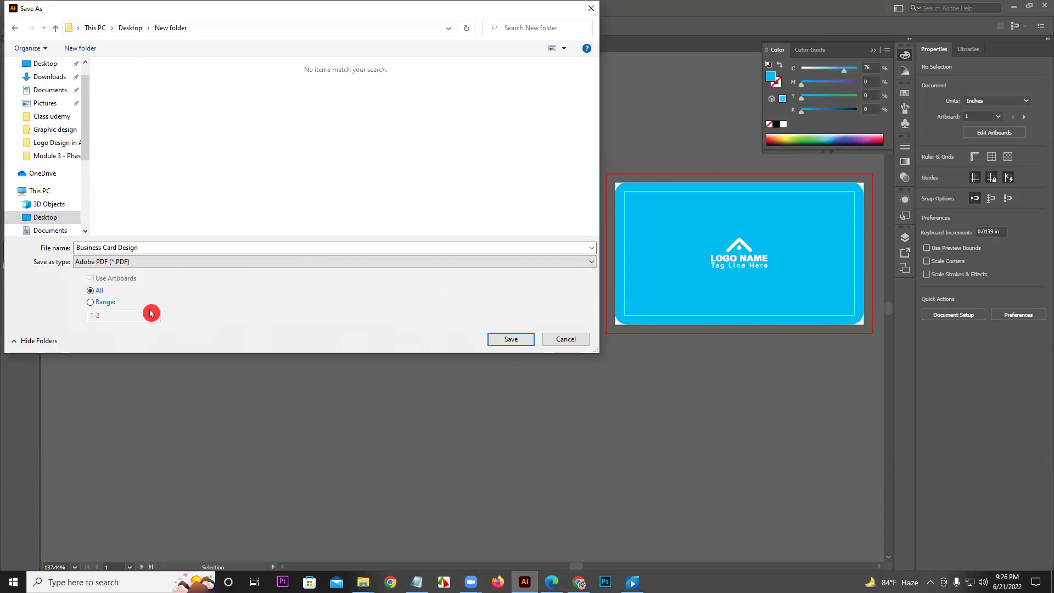
left_click(104, 303)
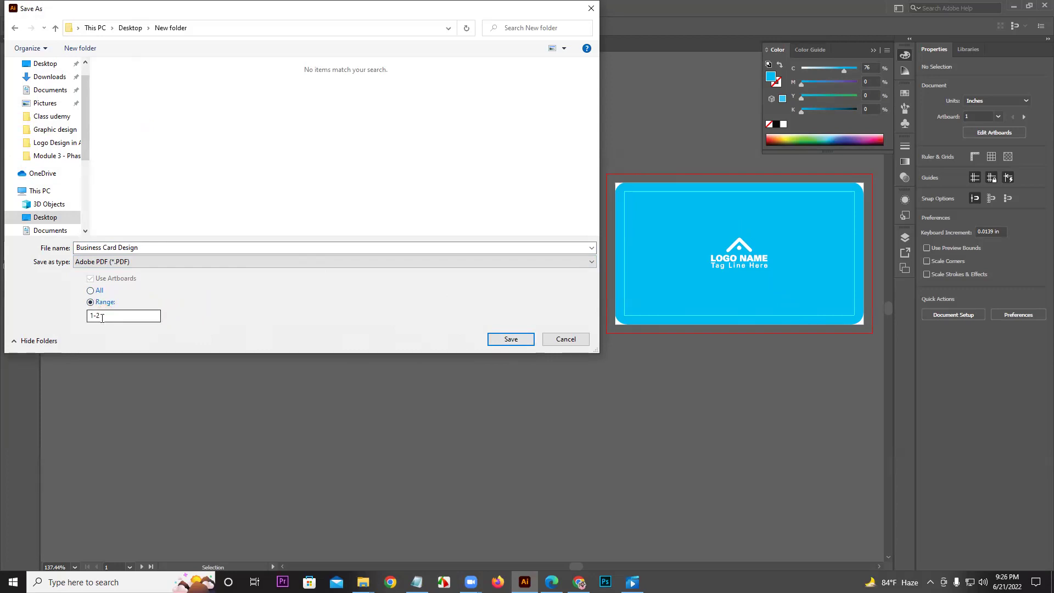
left_click(91, 290)
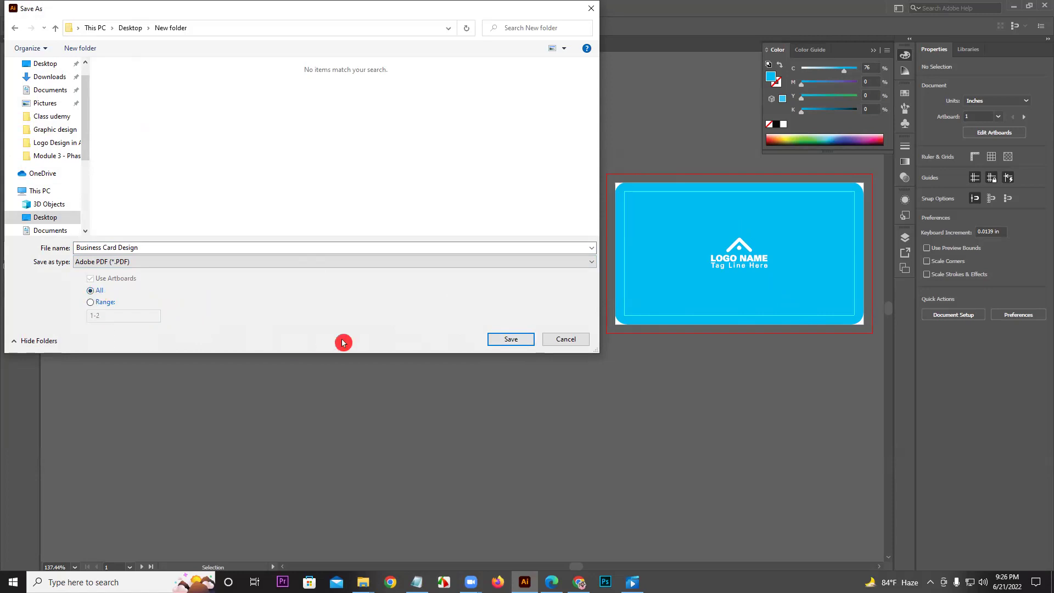
left_click(508, 340)
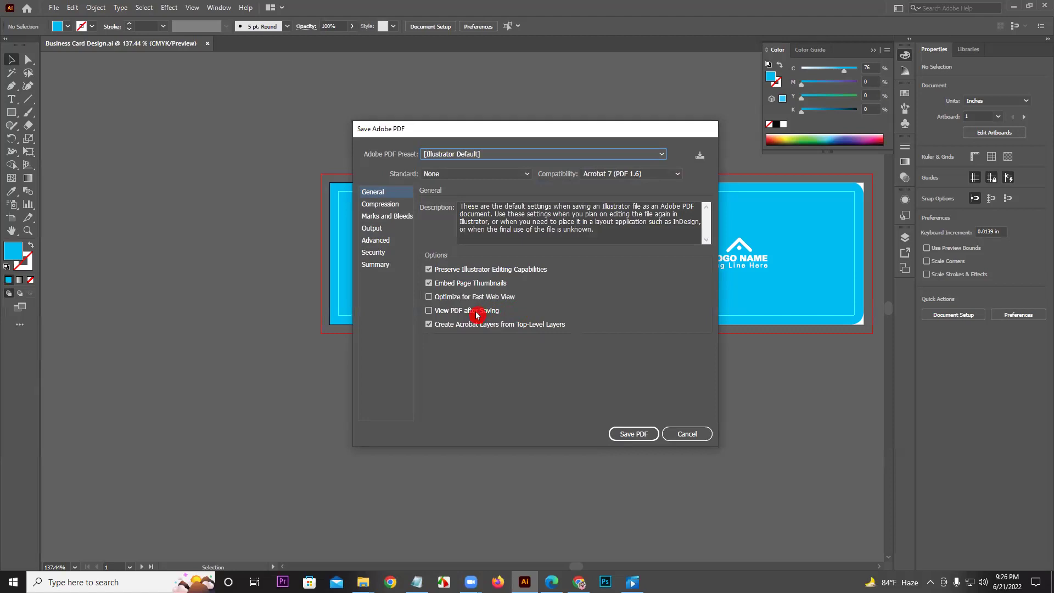
Step: Turn on all printer's marks with a 0.125 pt trim mark weight
left_click(382, 220)
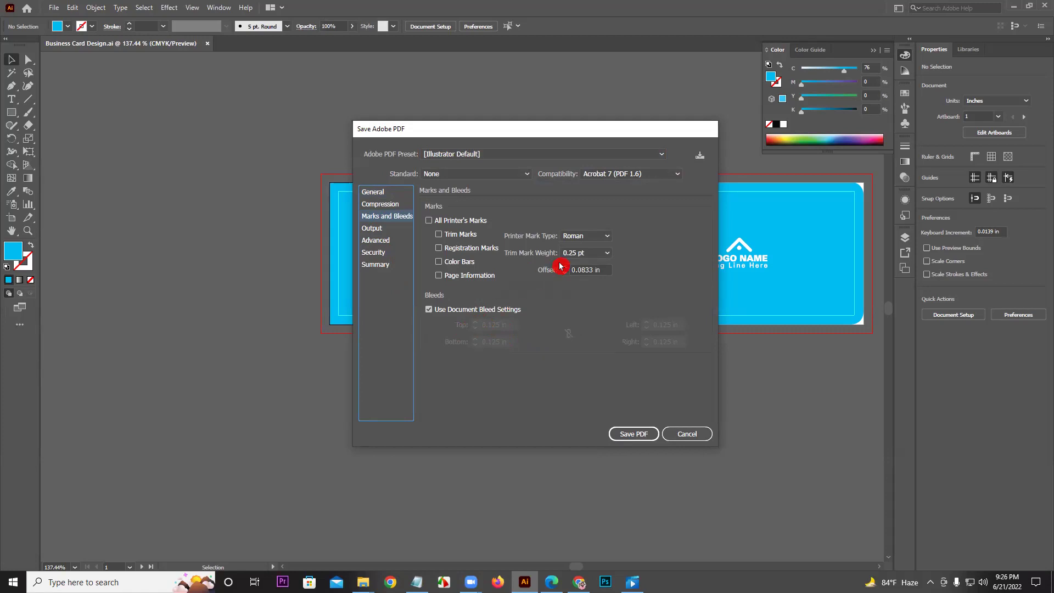
left_click(585, 254)
left_click(572, 265)
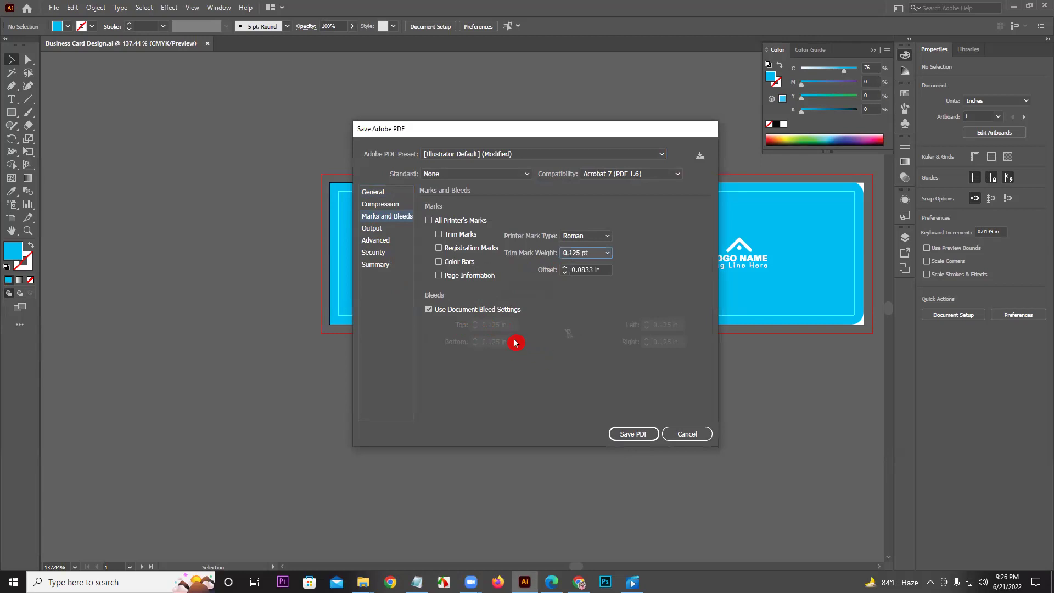
left_click(448, 225)
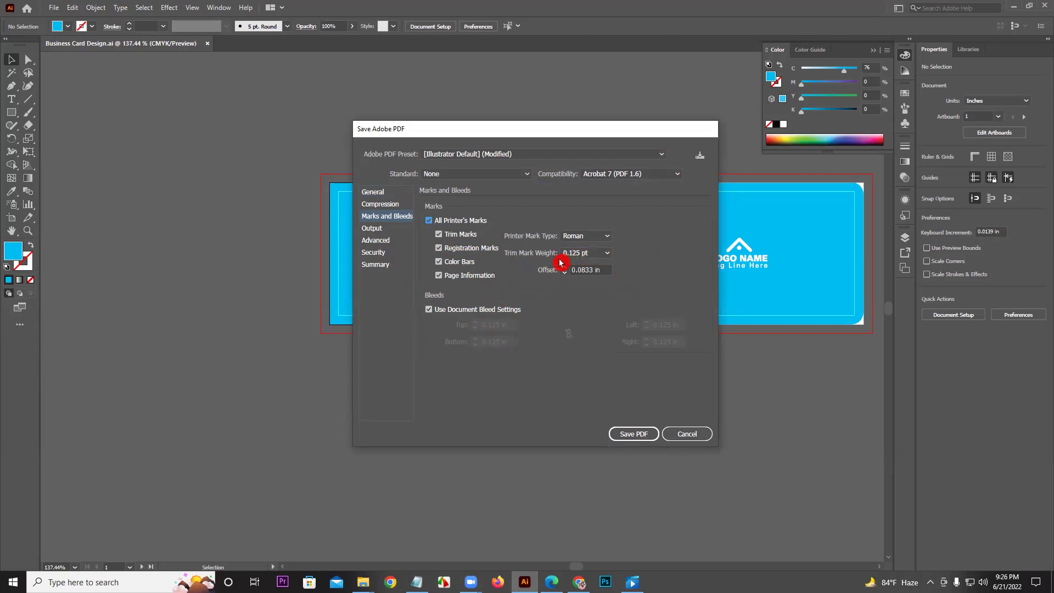
Step: Set the marks offset to 0.125 in and save the PDF
left_click(598, 270)
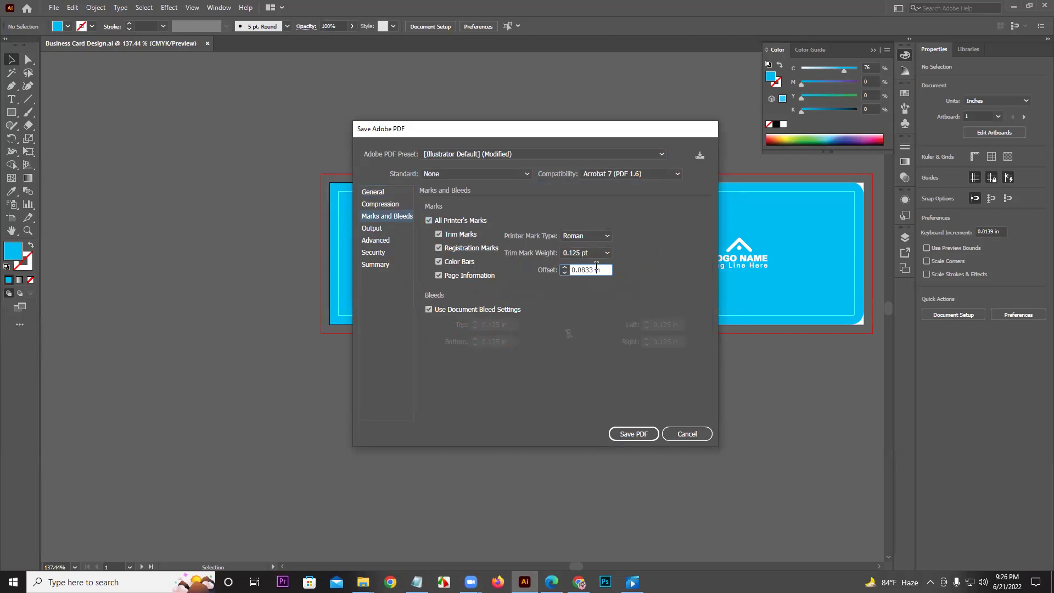
key("Up")
key("Up")
key("Up")
key("Up")
key("Up")
key("Up")
key("Up")
key("Down")
key("Down")
key("Down")
key("Up")
left_click(645, 434)
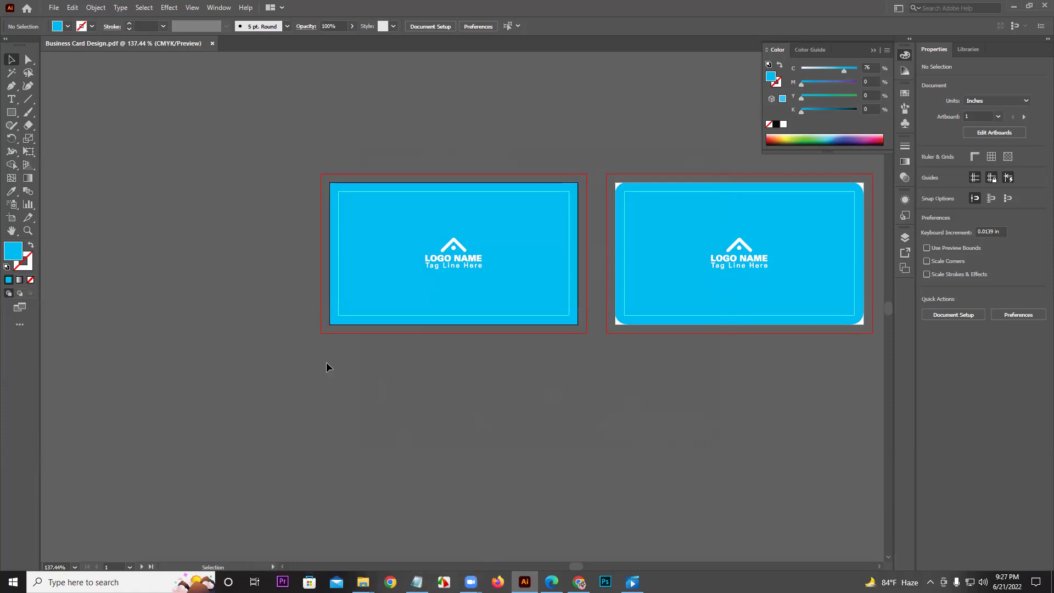
Step: Save the design with Illustrator EPS (*.EPS) as the file format
left_click(53, 8)
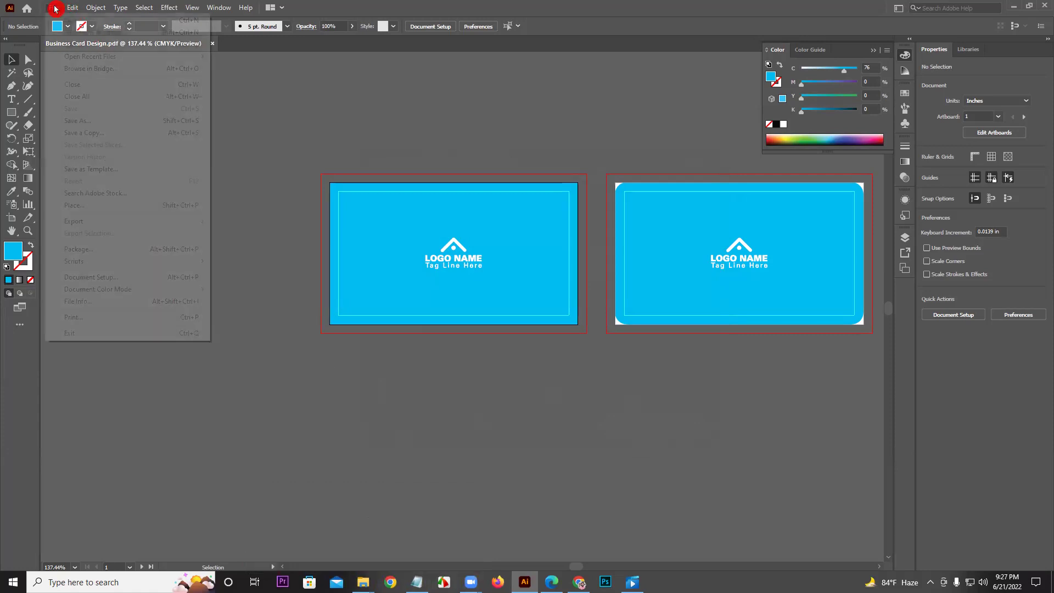
left_click(77, 120)
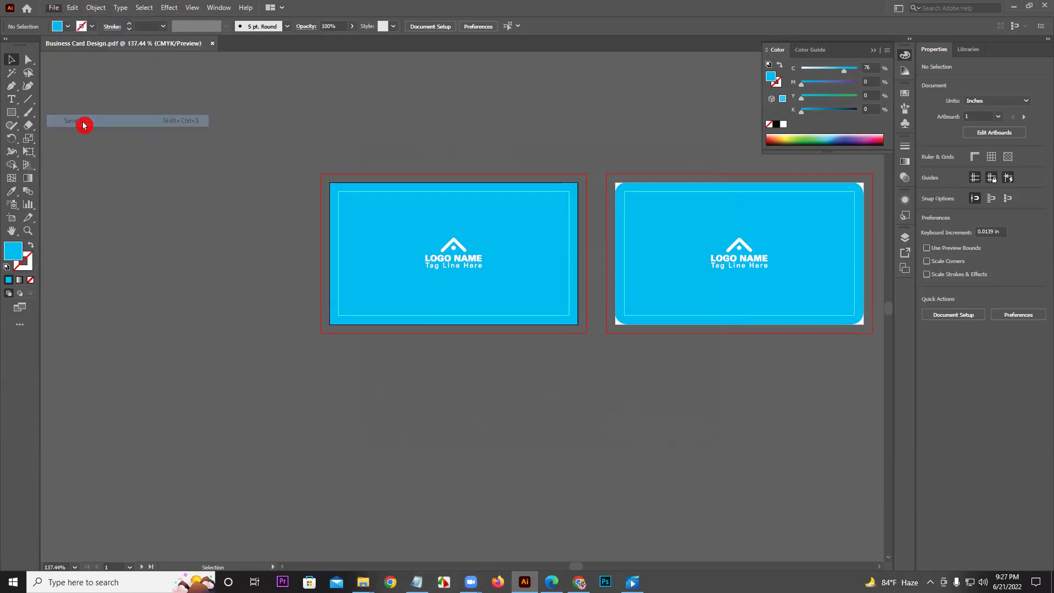
left_click(150, 267)
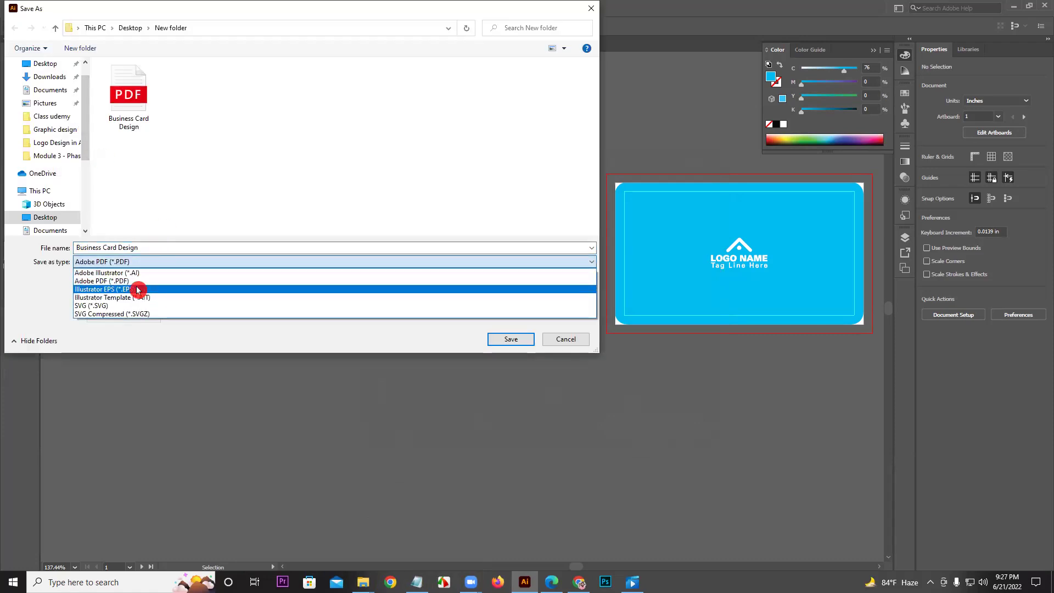
left_click(140, 292)
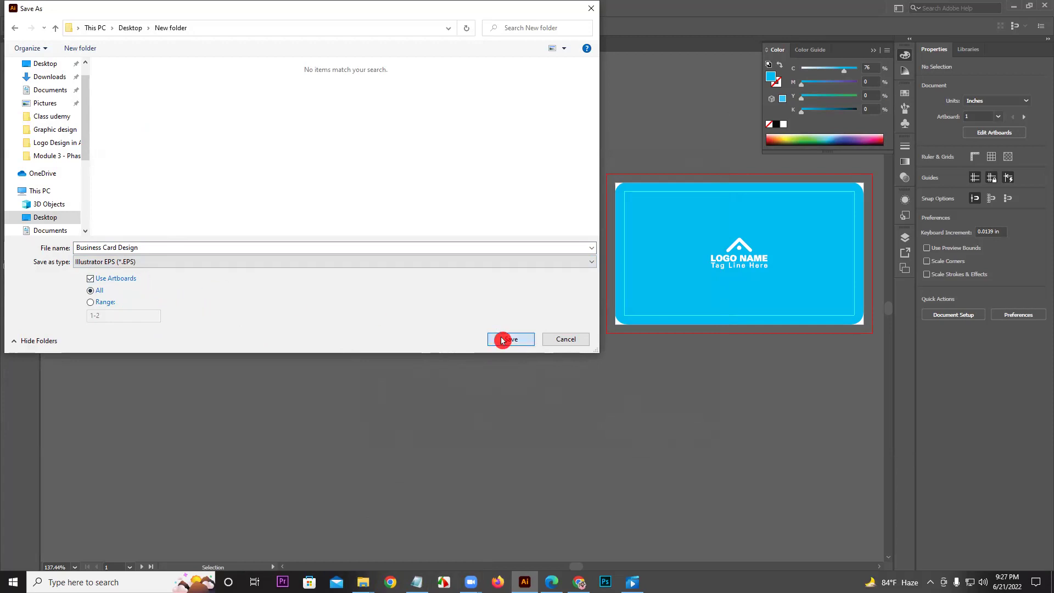
left_click(501, 338)
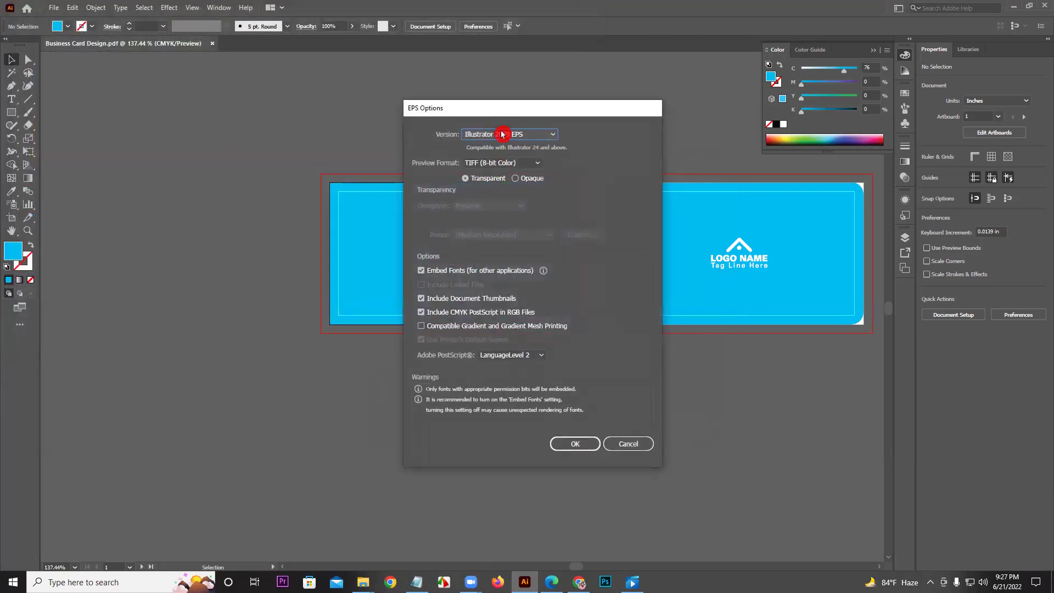
Step: Set the EPS version to Illustrator CS6 EPS and accept the legacy-format warning
left_click(500, 133)
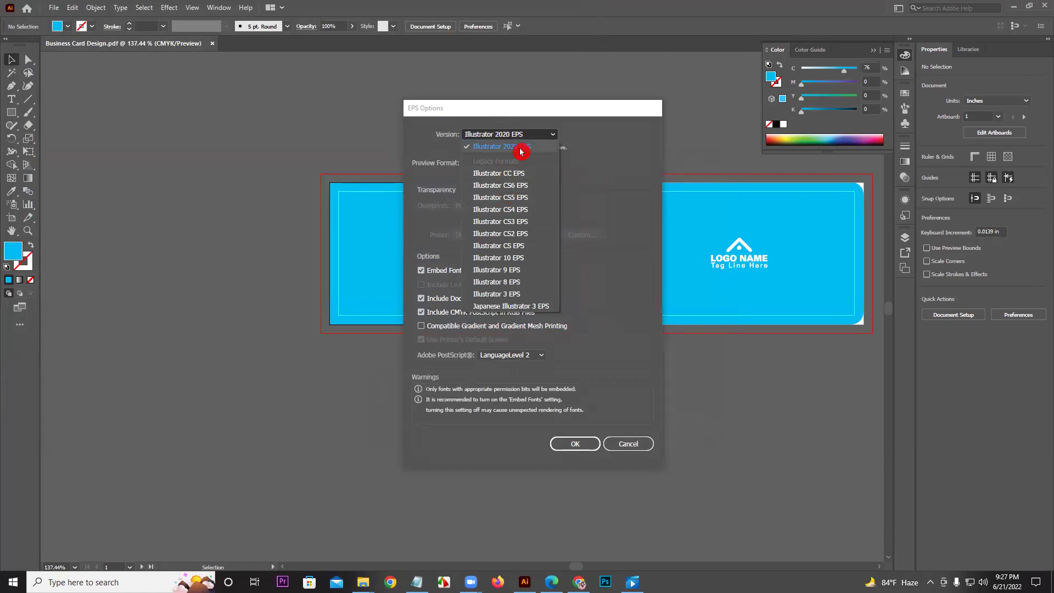
left_click(516, 185)
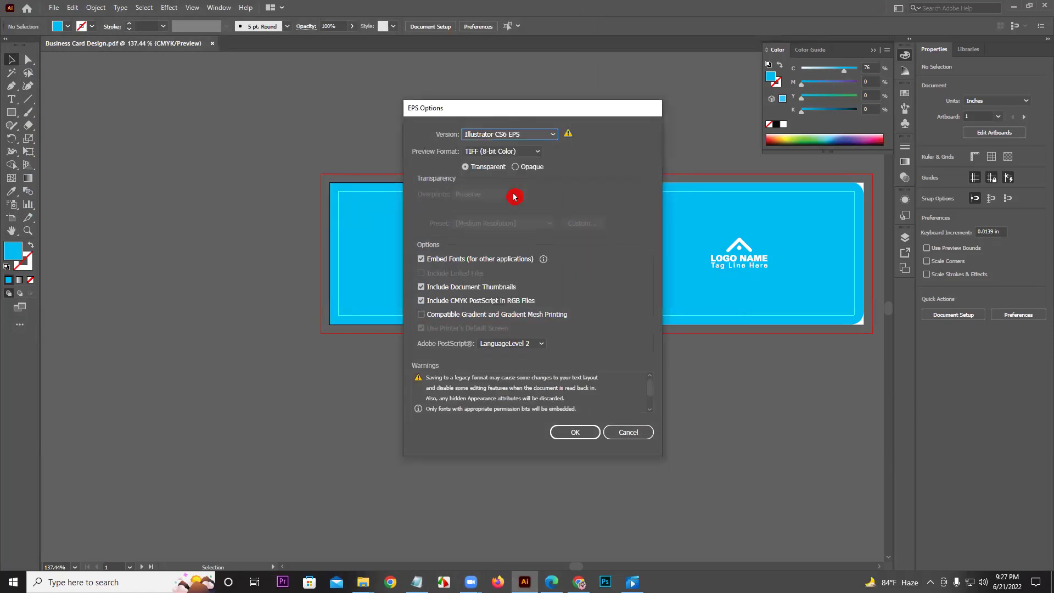
left_click(577, 433)
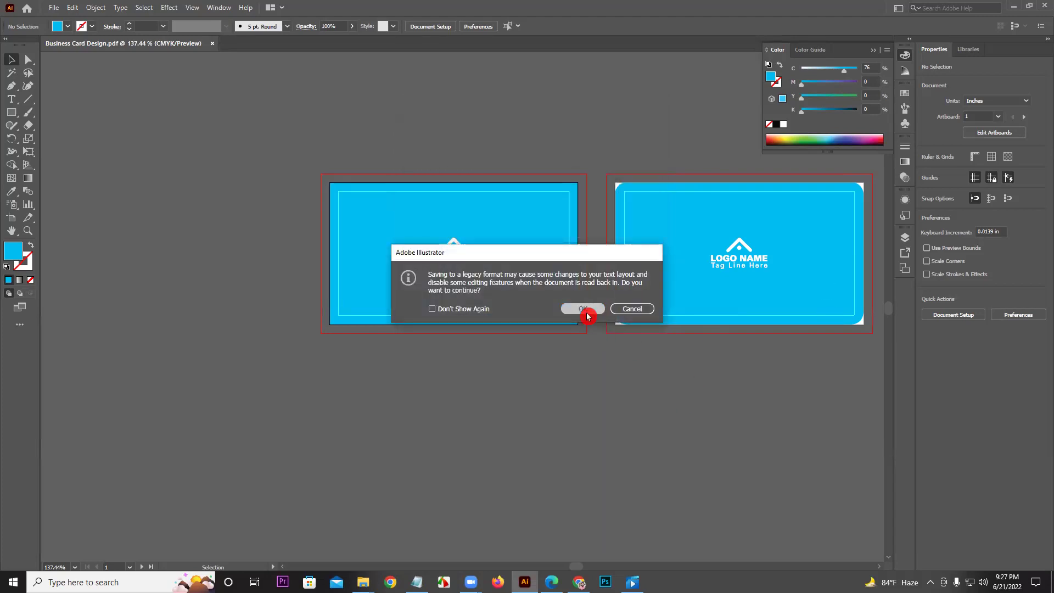
left_click(585, 311)
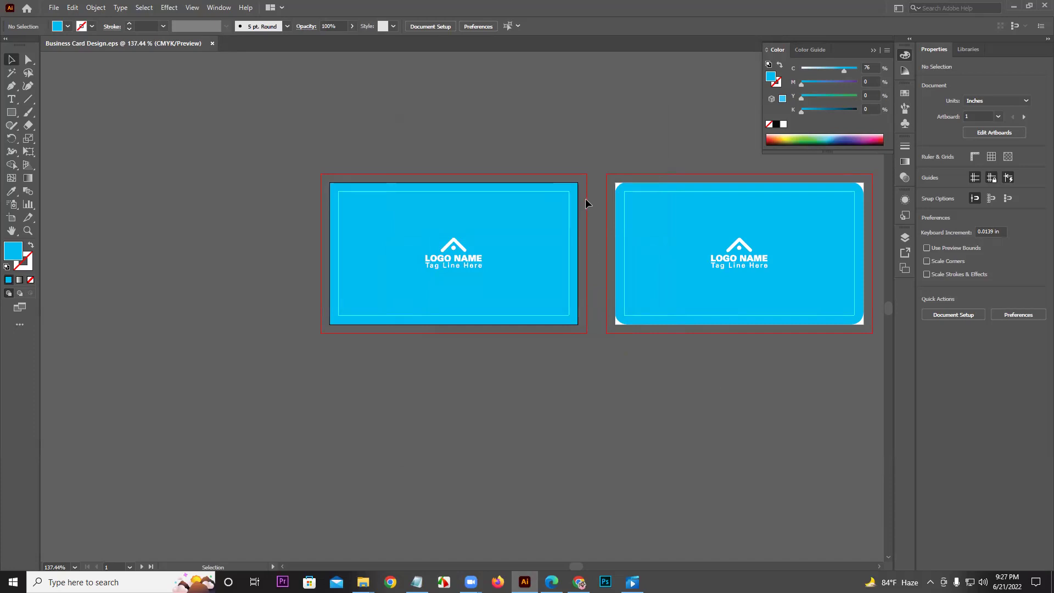
Step: Open the Save for Web export preview and close it without saving
left_click(54, 8)
left_click(107, 222)
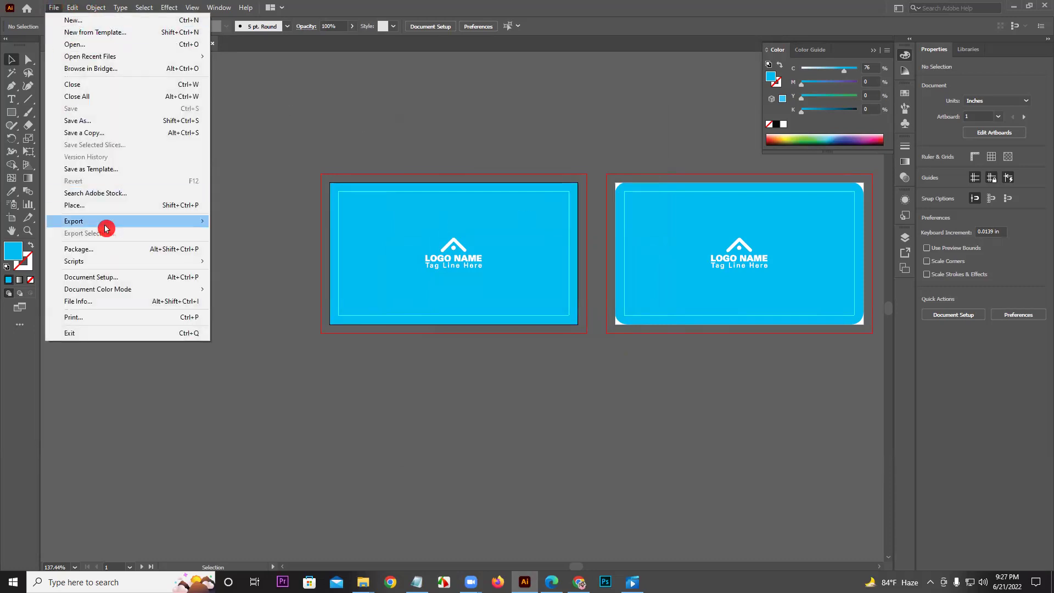
left_click(268, 246)
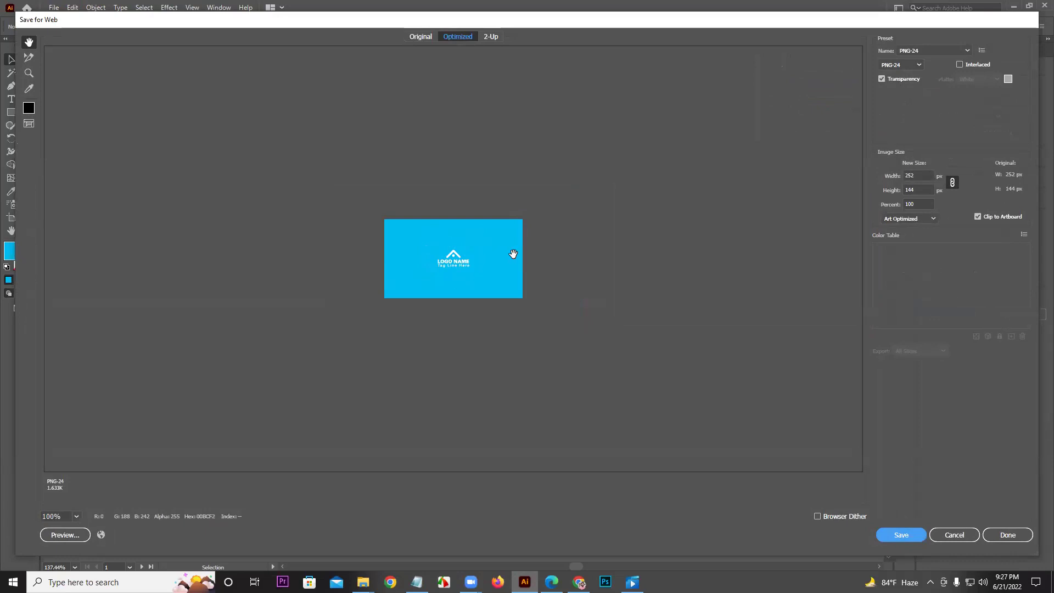
left_click(954, 534)
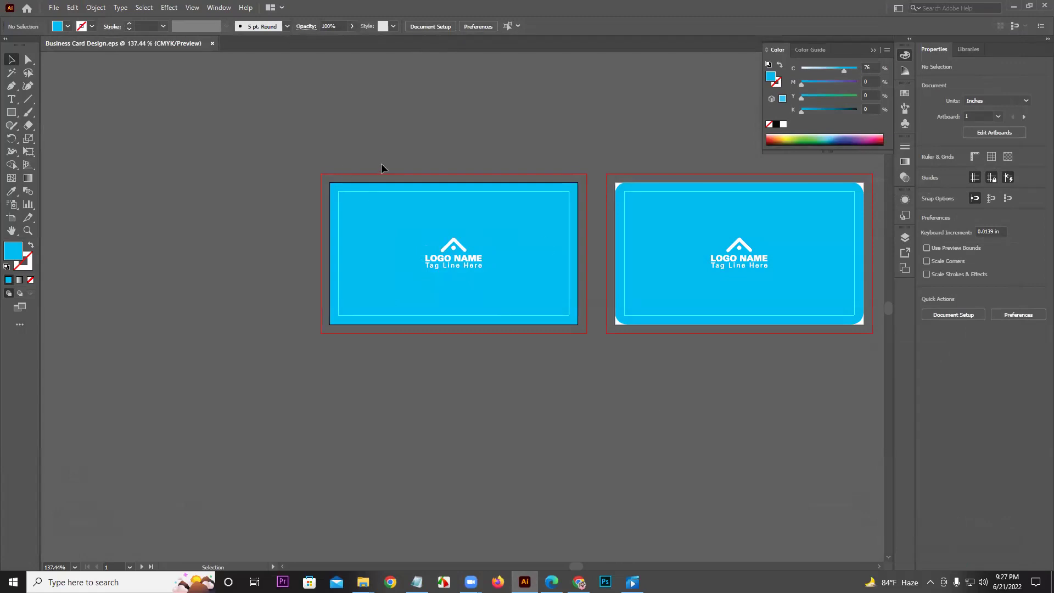
Step: Start a JPEG export of the design, then cancel it
left_click(53, 8)
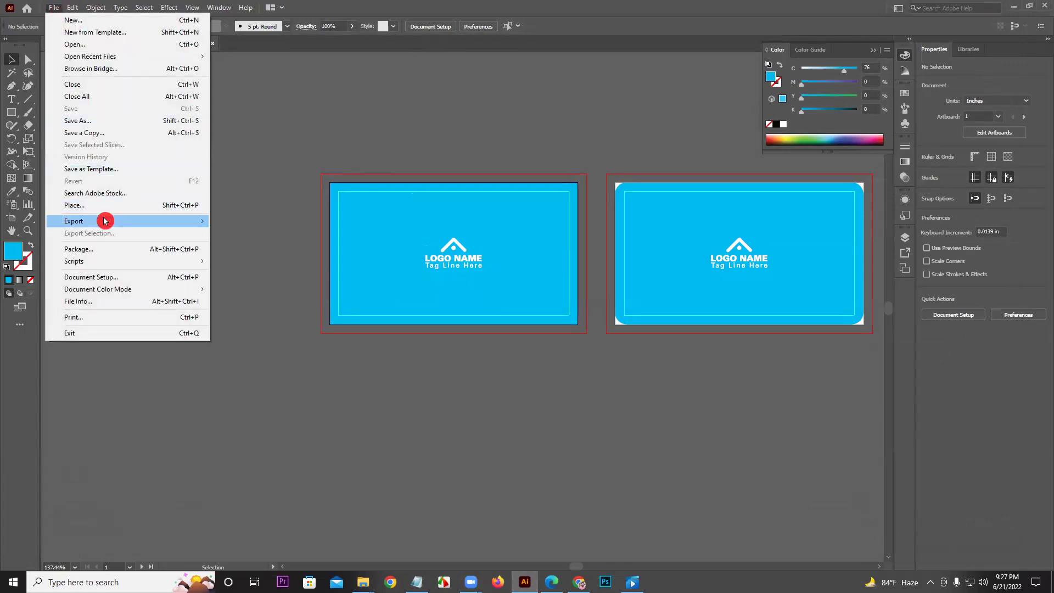
mouse_move(104, 221)
left_click(265, 233)
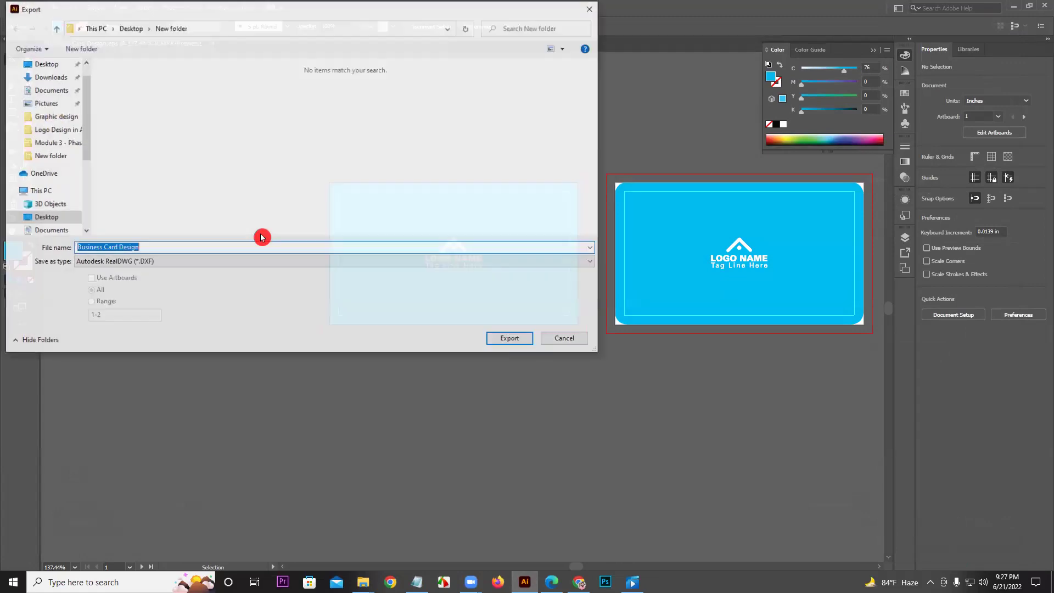
left_click(158, 261)
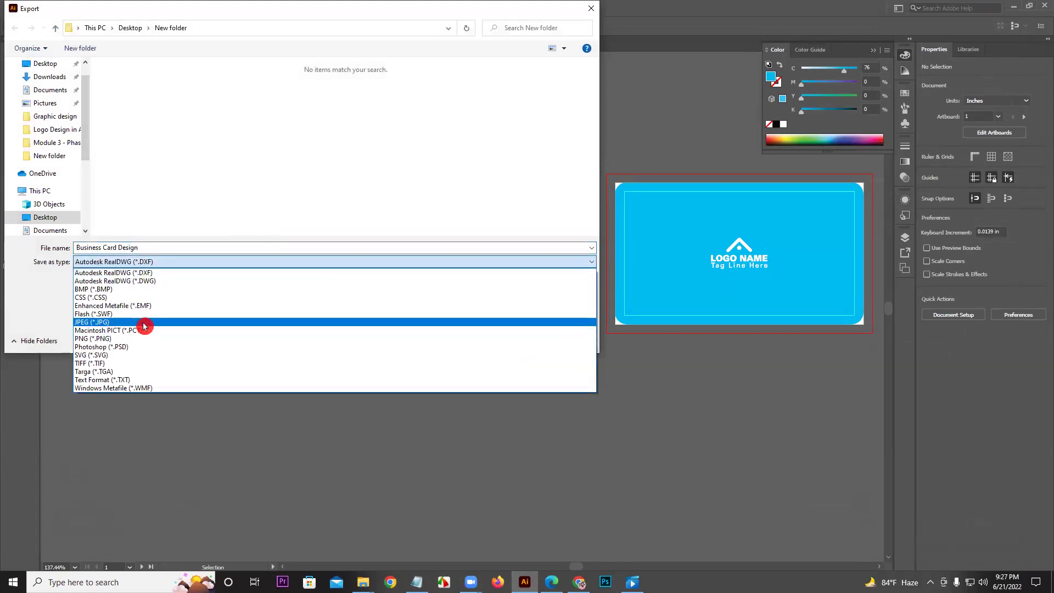
left_click(144, 322)
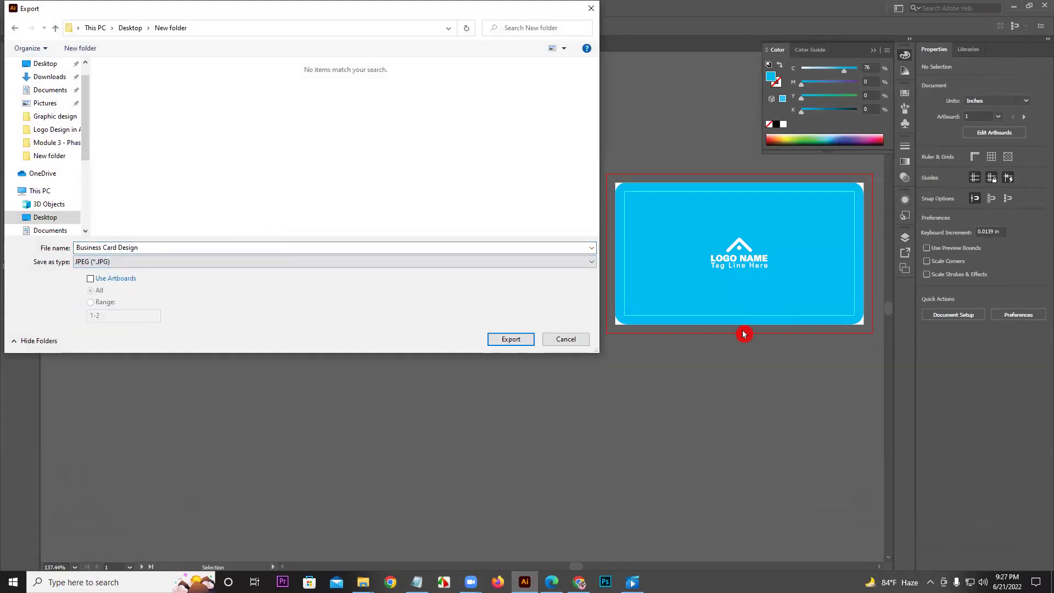
left_click(576, 338)
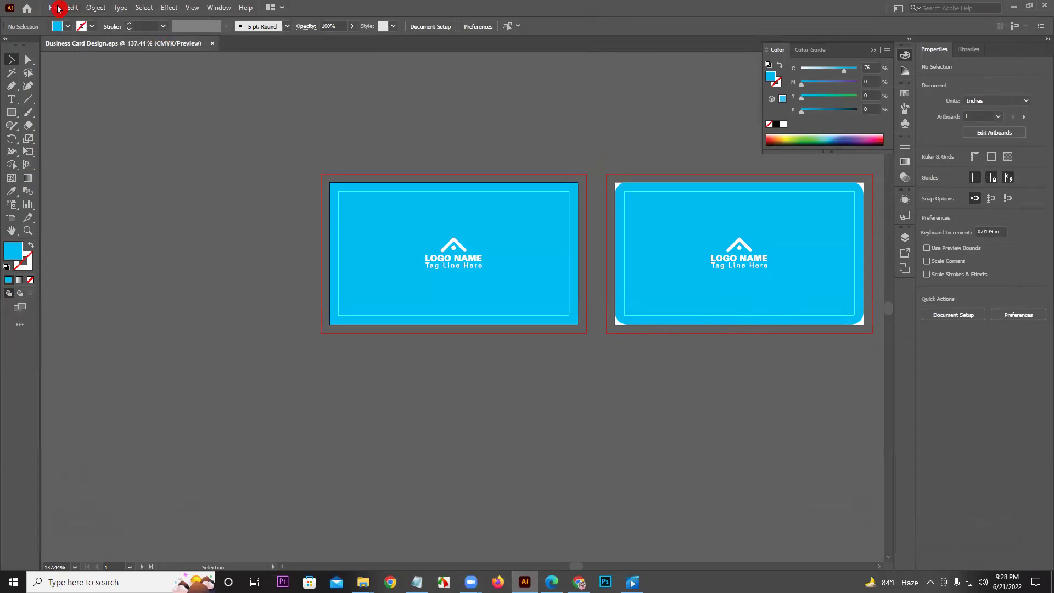
left_click(52, 8)
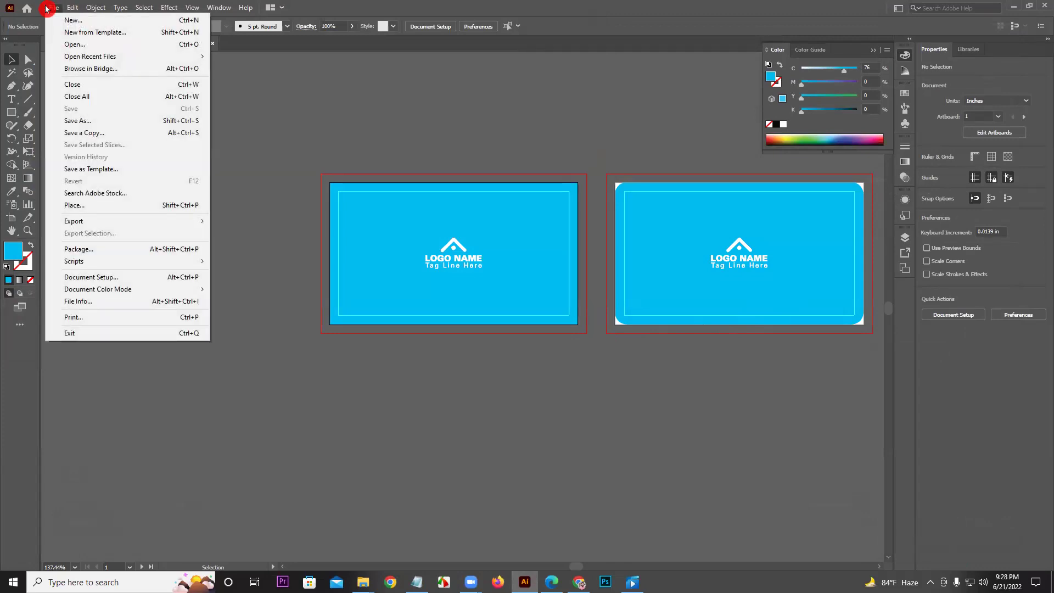
Step: Set the document bleed to 0 in on every side
left_click(113, 277)
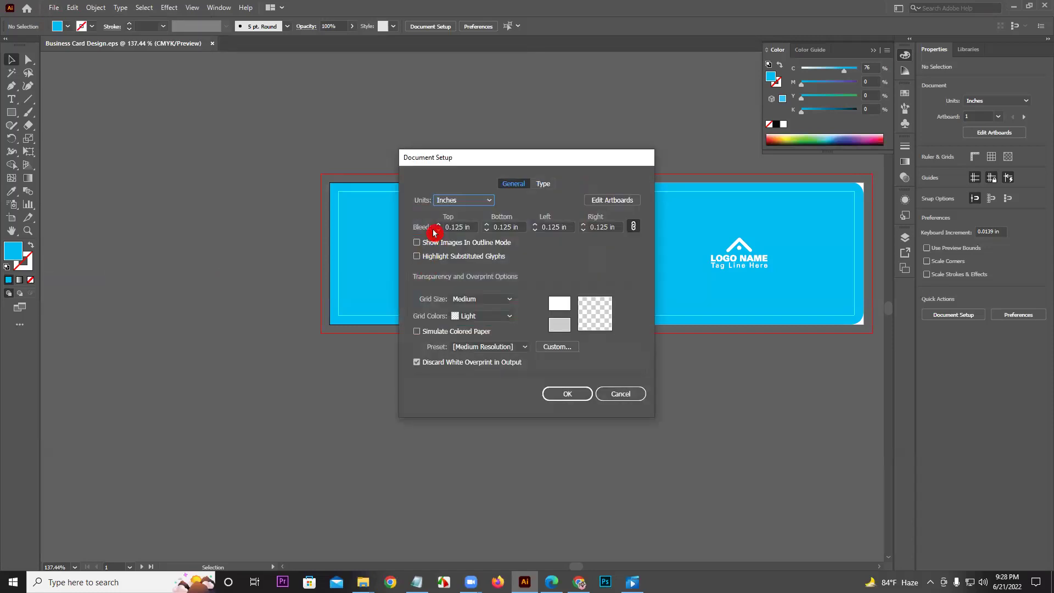
left_click(577, 394)
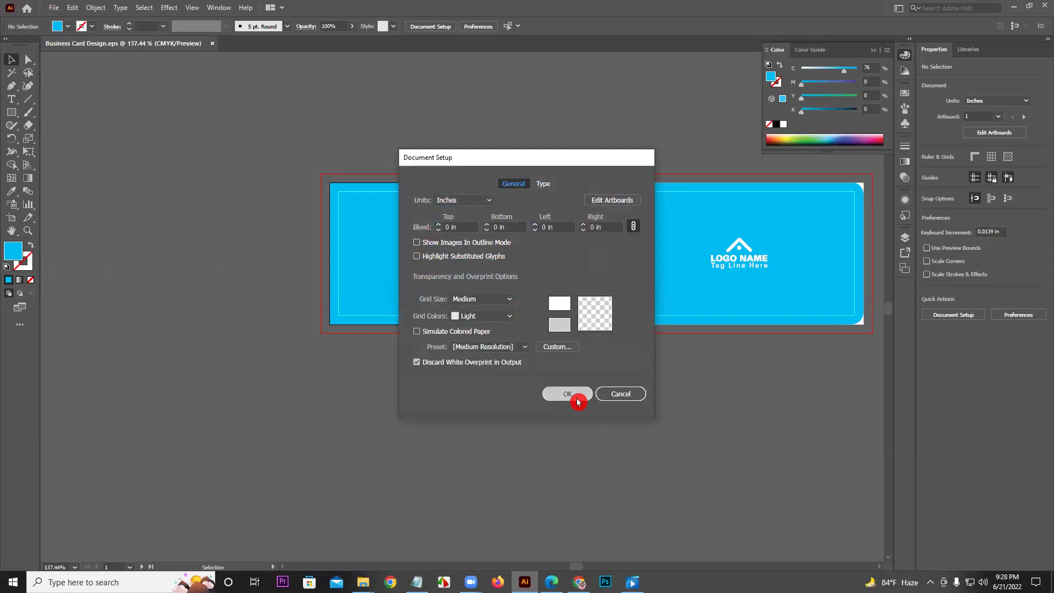
left_click(54, 7)
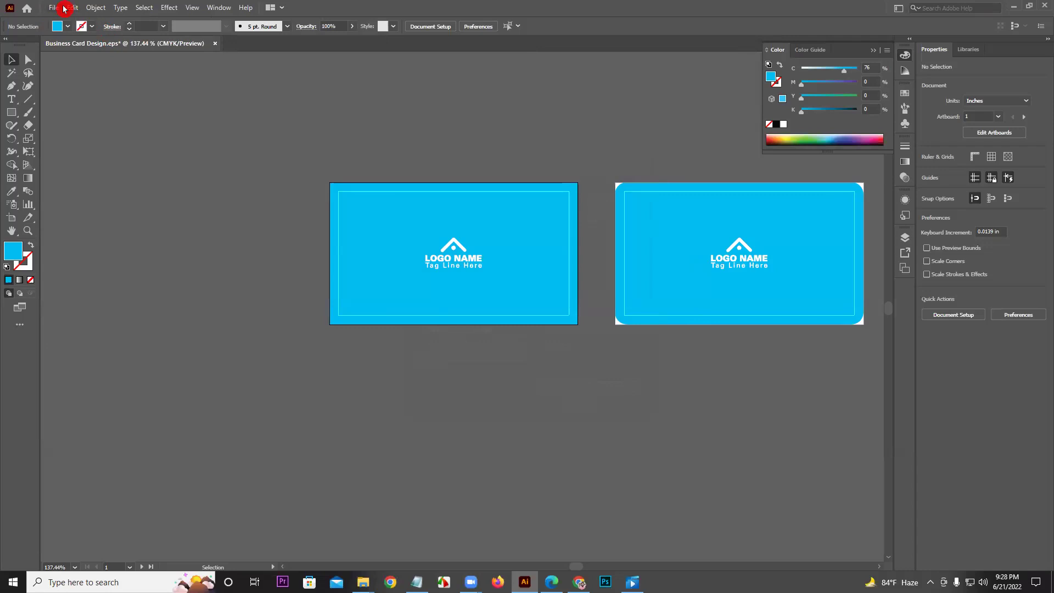
Step: Export all artboards as separate CMYK JPEG files at quality 10
mouse_move(55, 220)
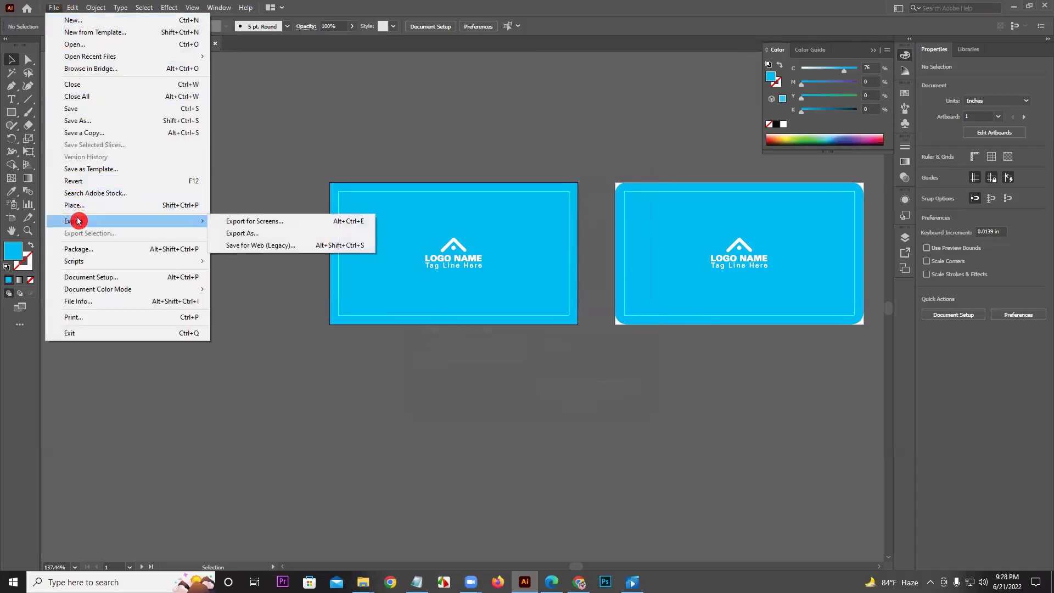
left_click(251, 236)
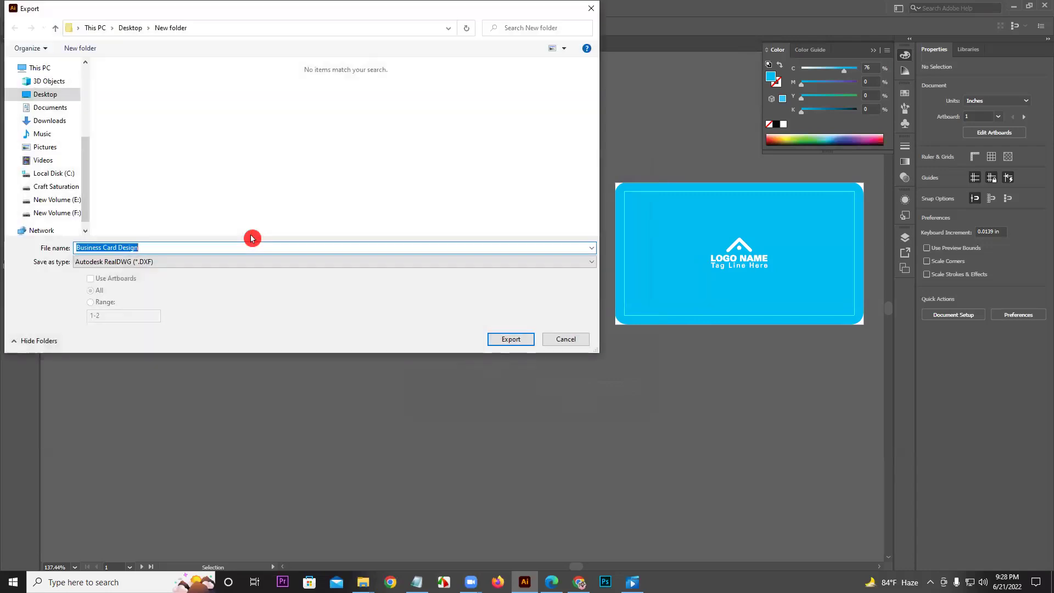
left_click(205, 263)
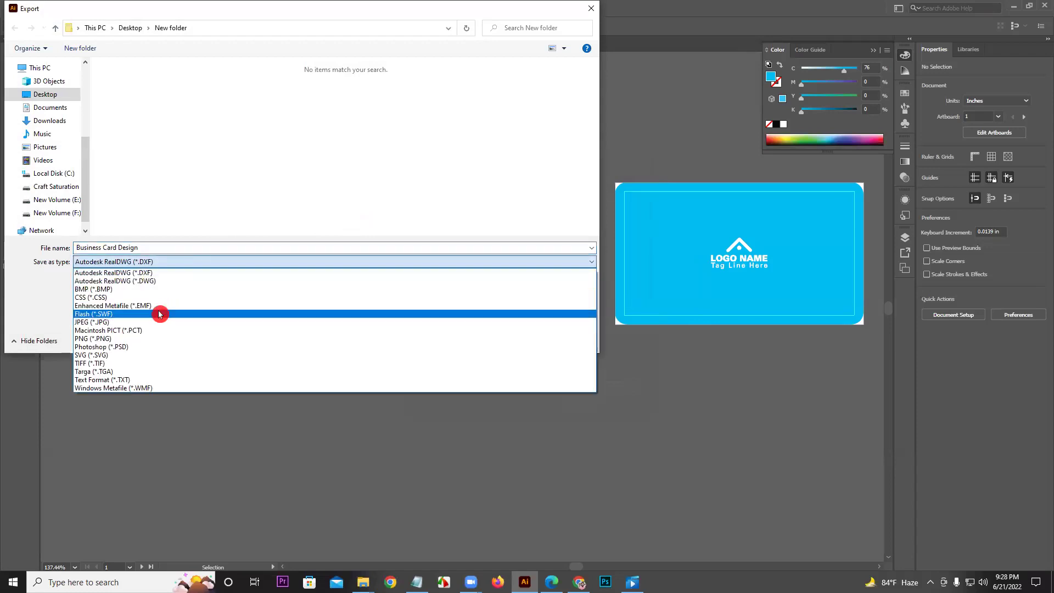
left_click(143, 323)
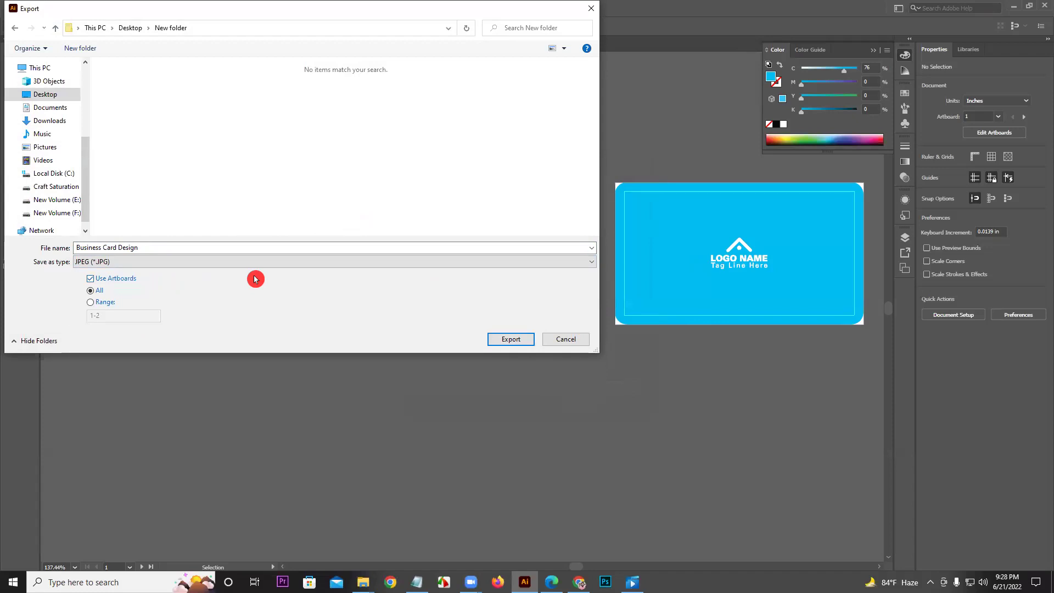
left_click(514, 339)
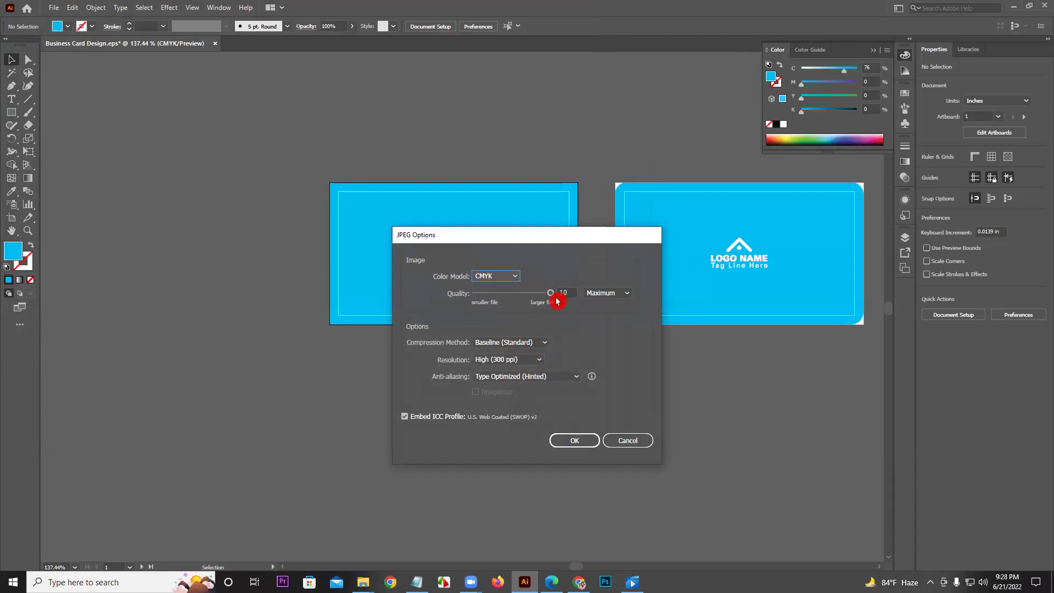
left_click(575, 441)
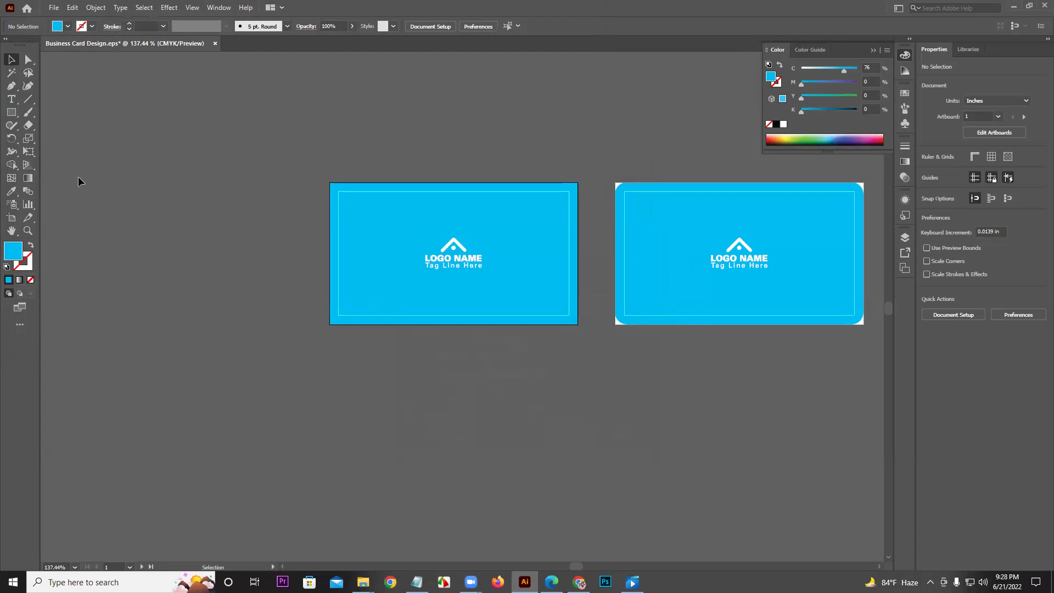
left_click(54, 7)
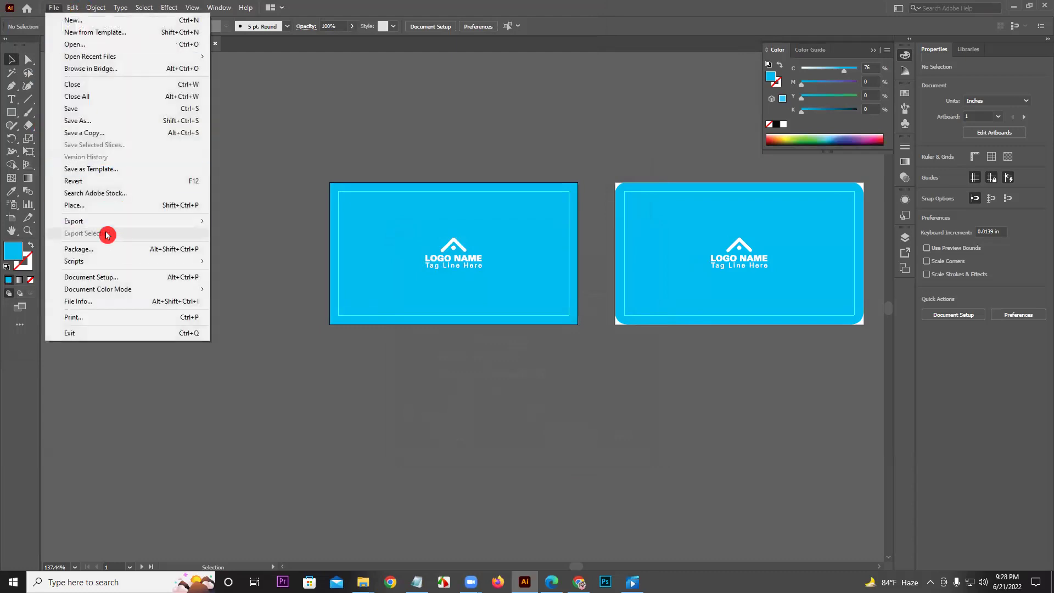
Step: Export both artboards as PNG files at High (300 ppi) resolution
mouse_move(101, 221)
left_click(252, 234)
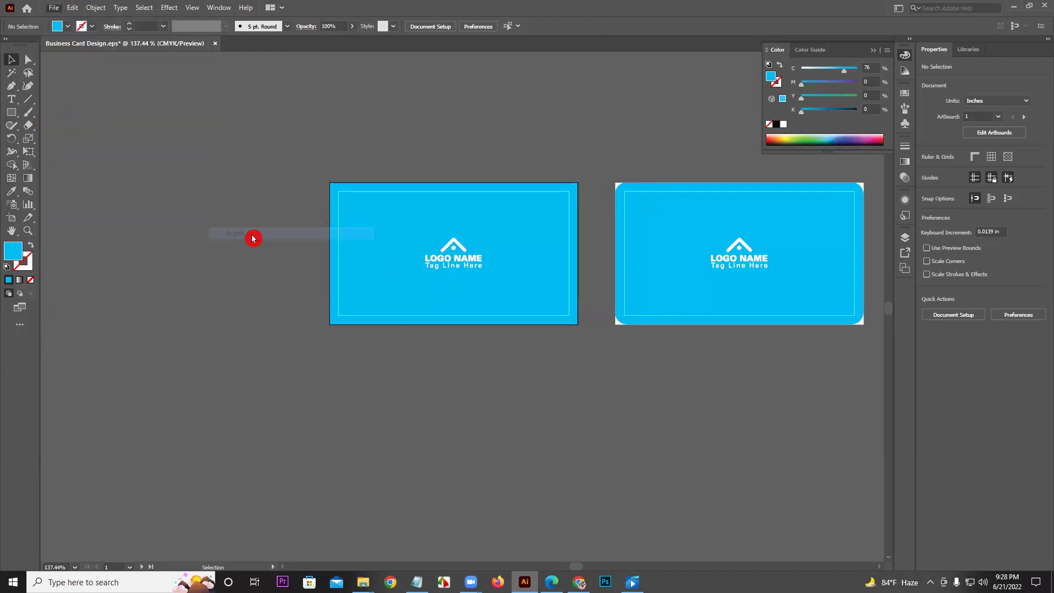
left_click(254, 264)
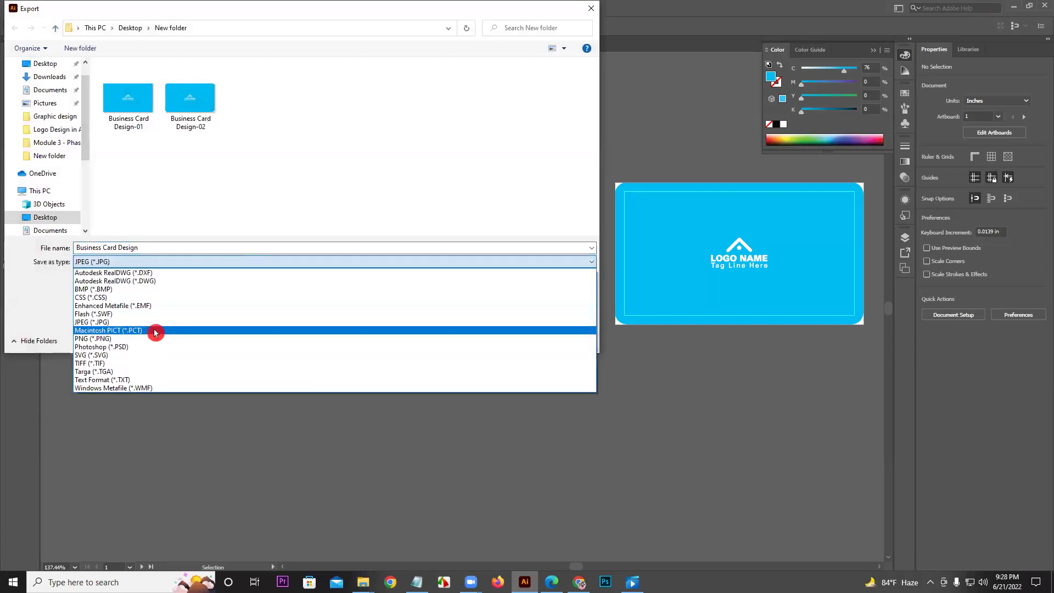
left_click(127, 338)
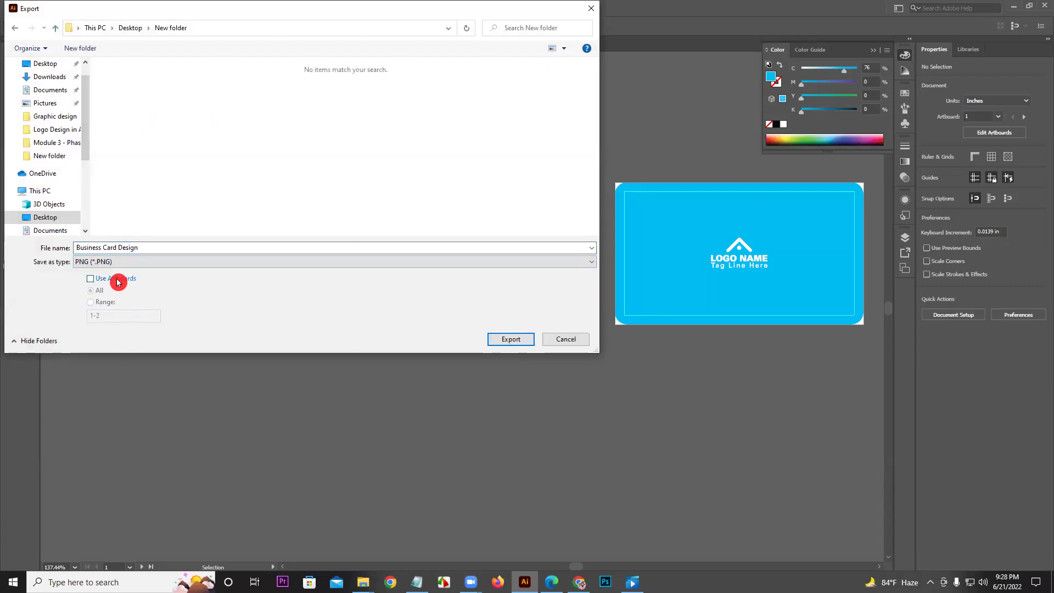
left_click(510, 339)
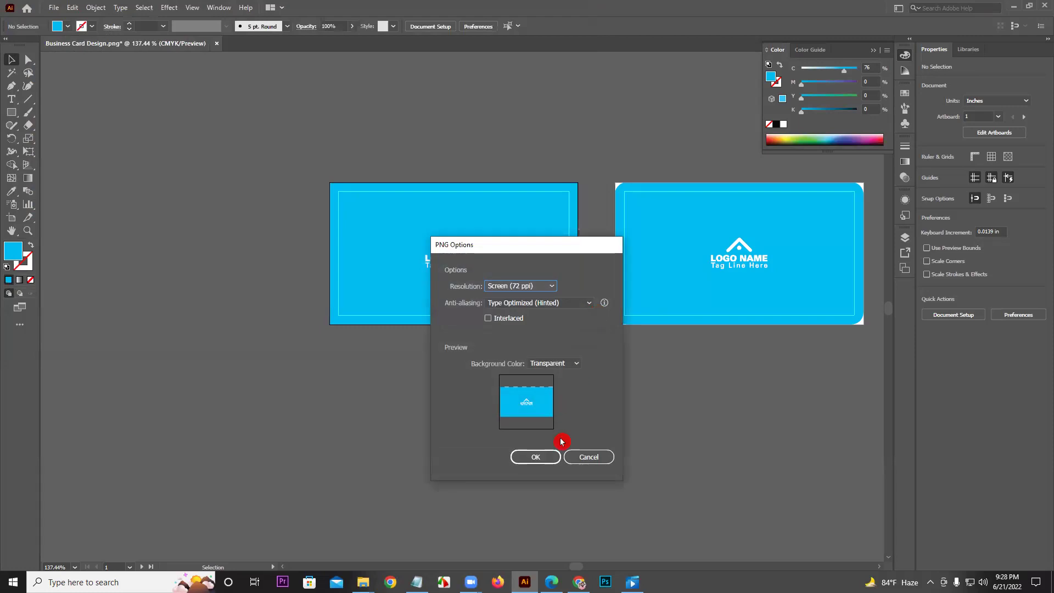
left_click(525, 288)
left_click(539, 355)
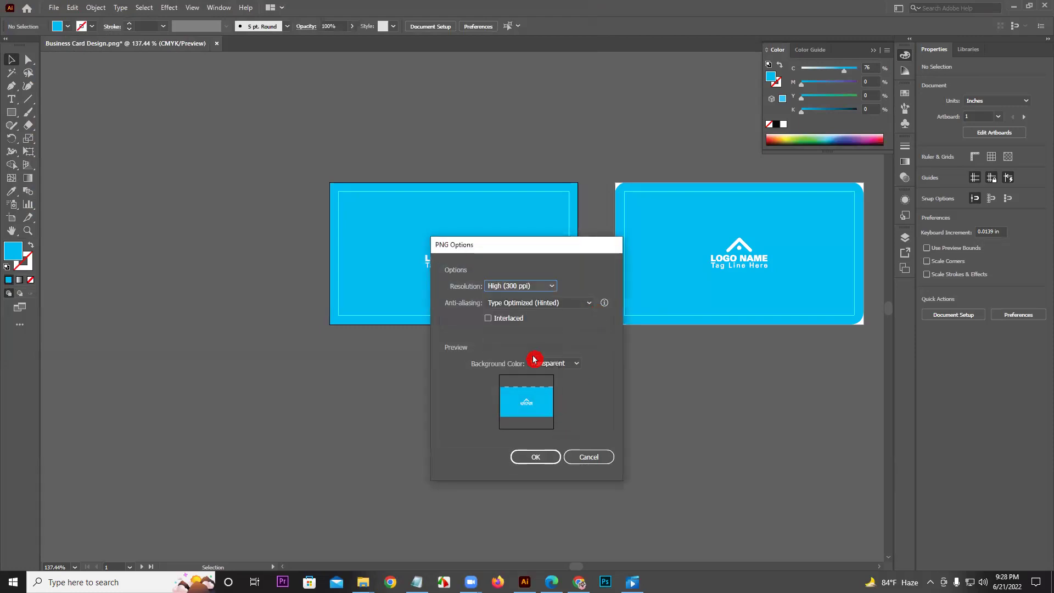
left_click(543, 458)
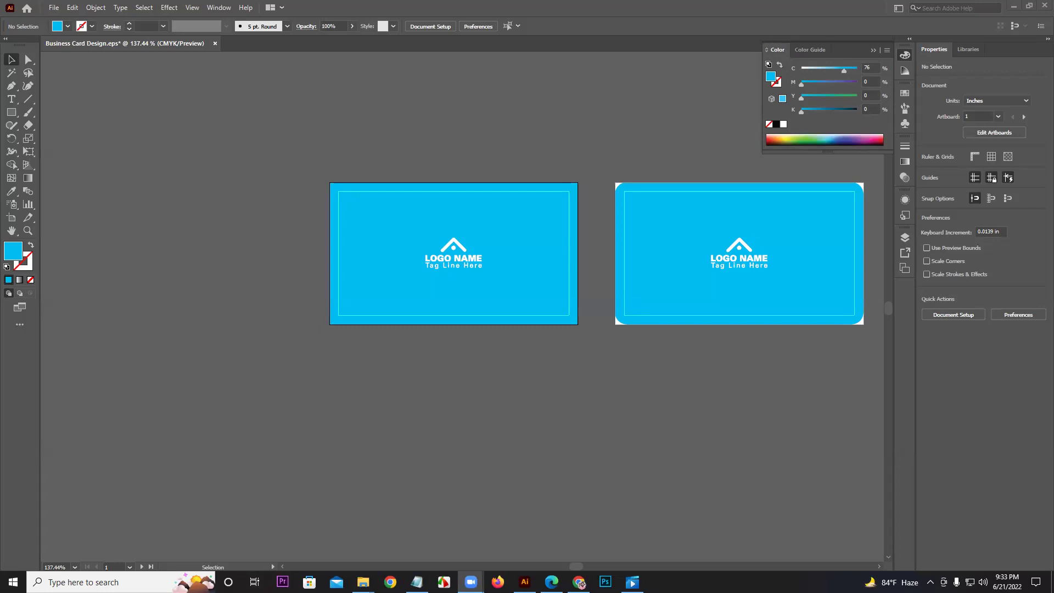
left_click(211, 412)
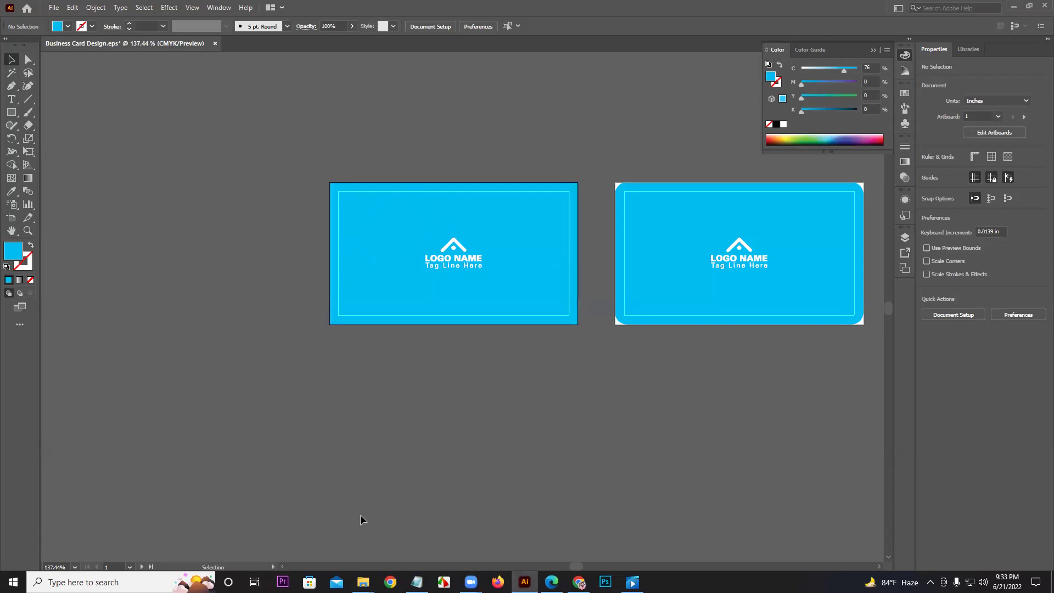
Step: Open New folder on the Desktop in File Explorer
mouse_move(362, 581)
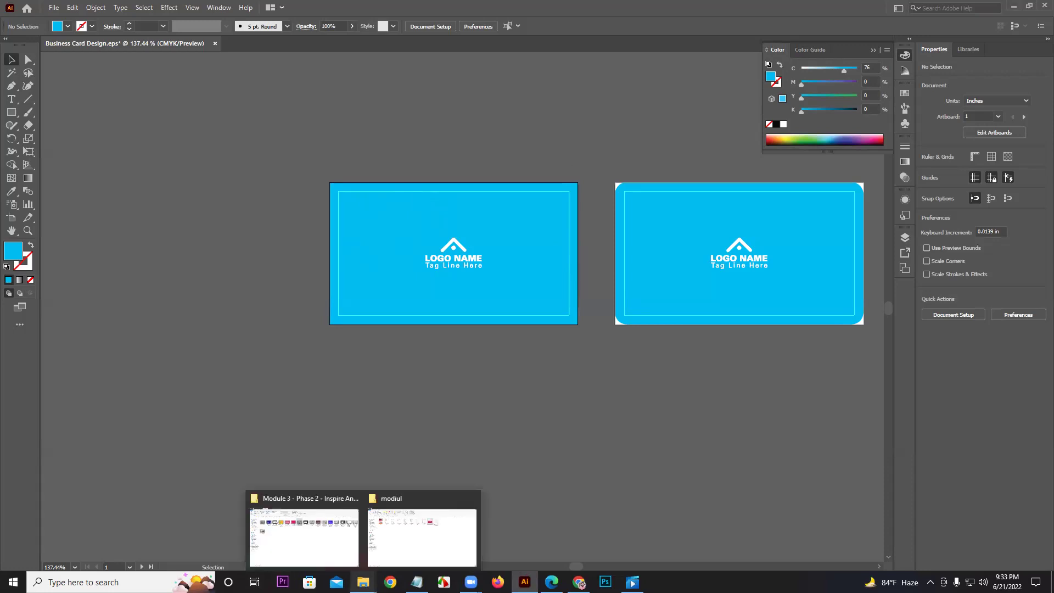
left_click(407, 535)
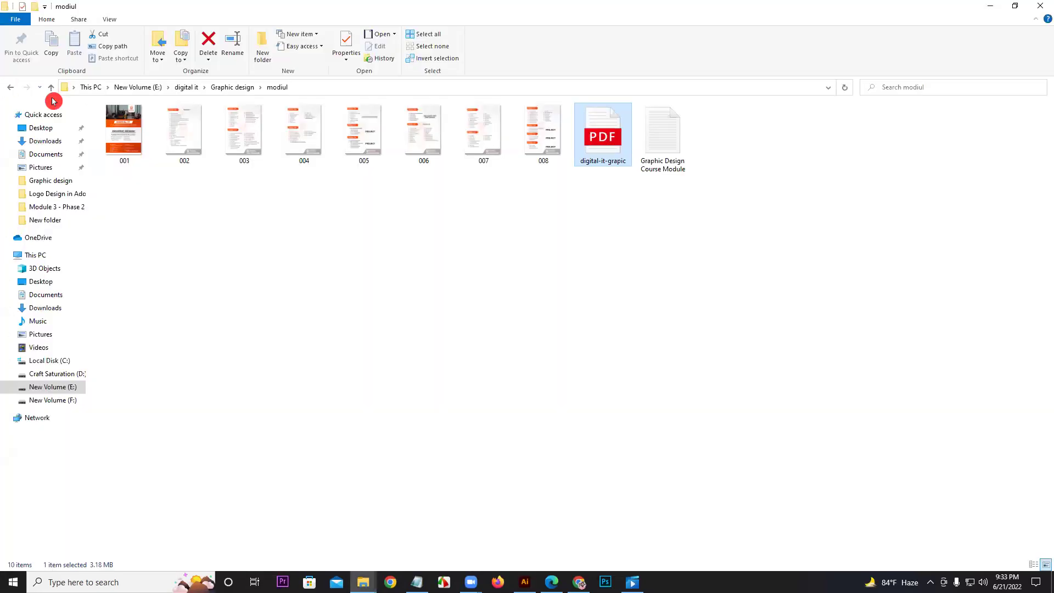
left_click(60, 128)
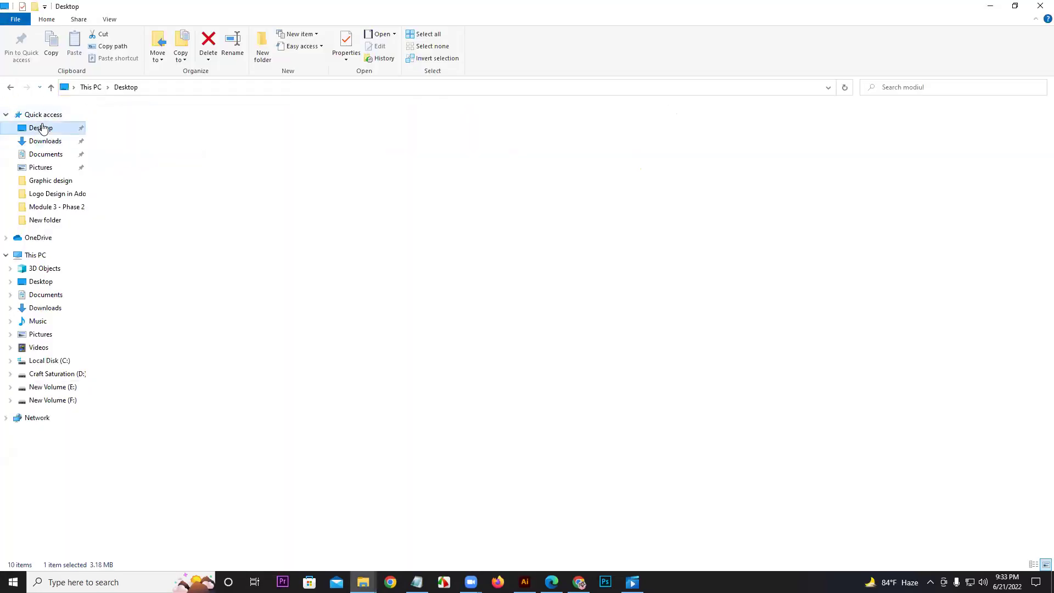
double_click(193, 134)
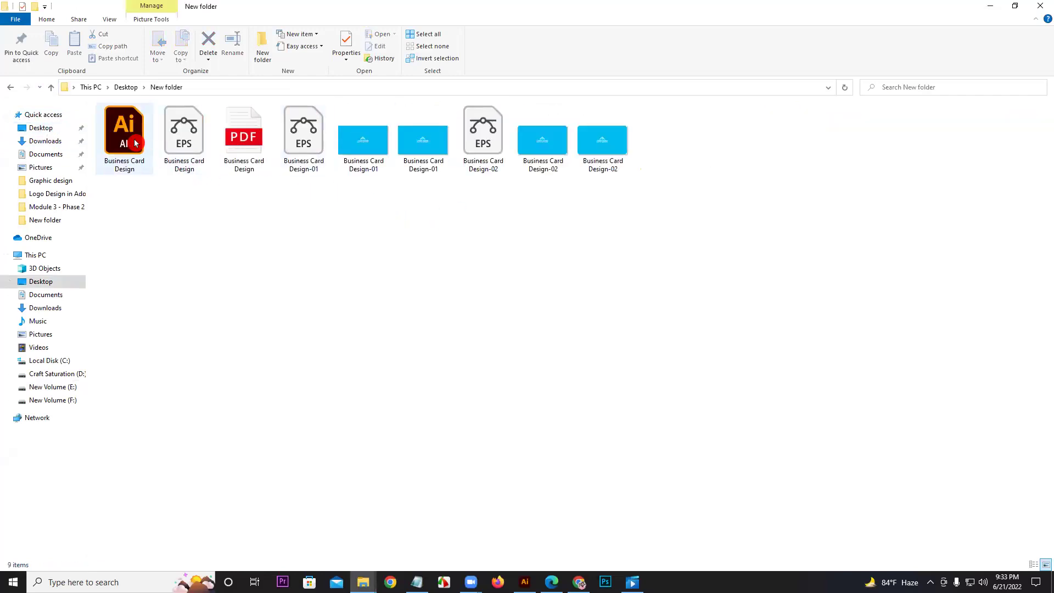
Step: Delete the Business Card Design-01 and -02 EPS files
left_click(134, 143)
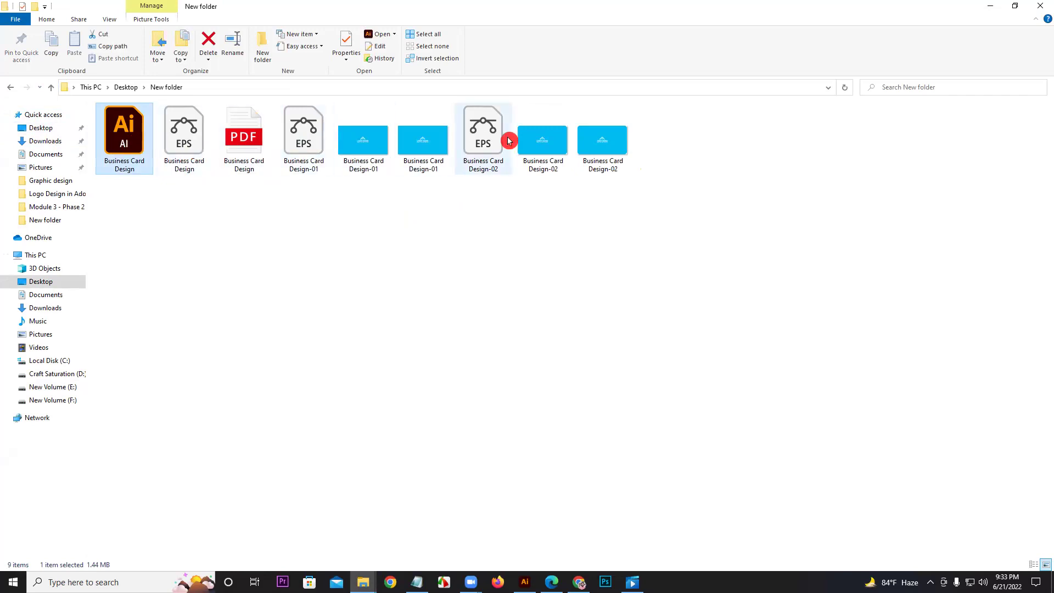
mouse_move(509, 144)
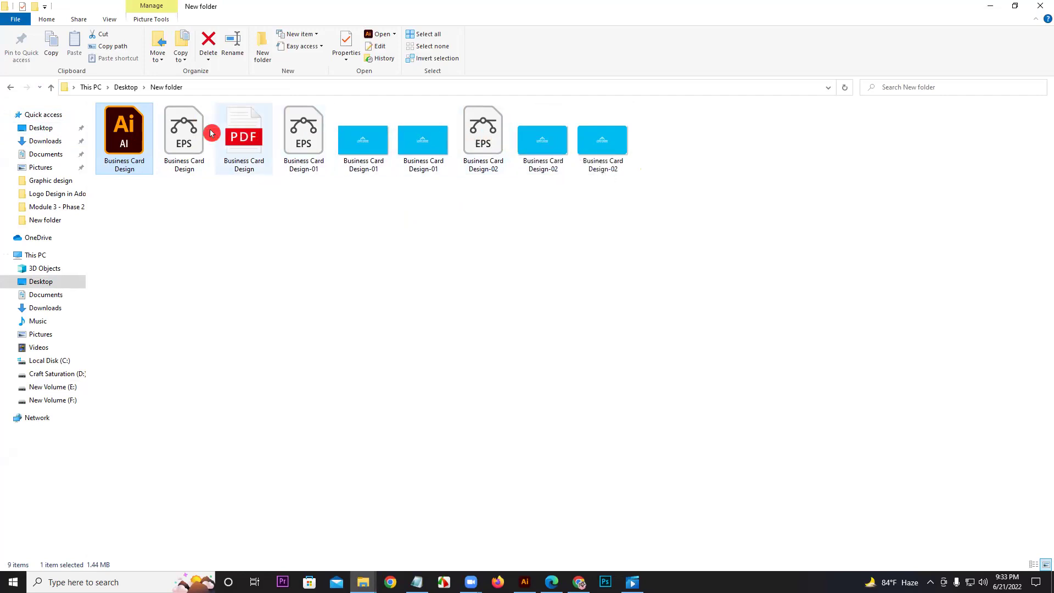
left_click(195, 148)
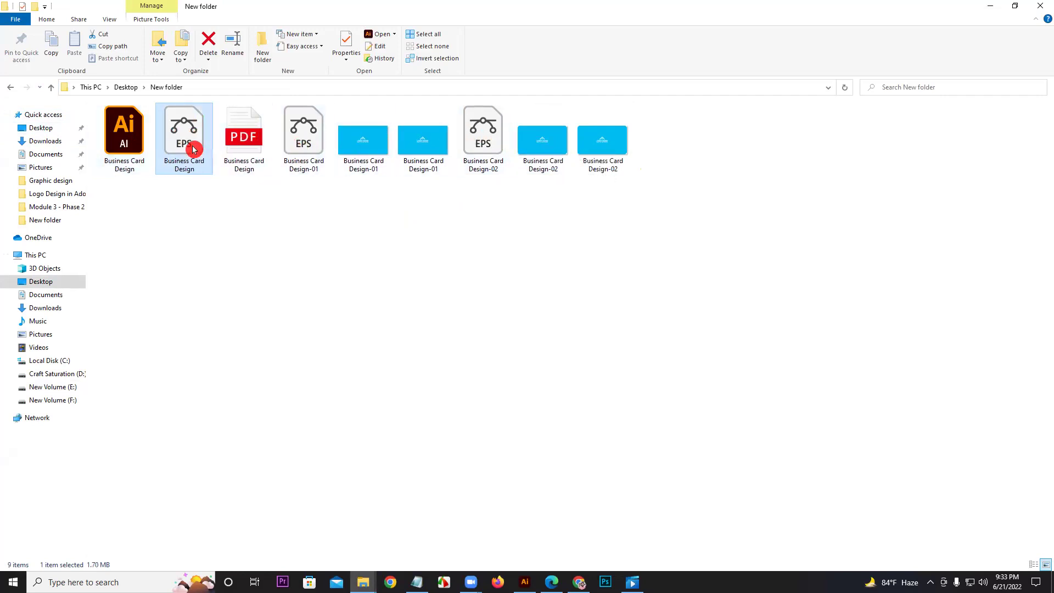
mouse_move(192, 133)
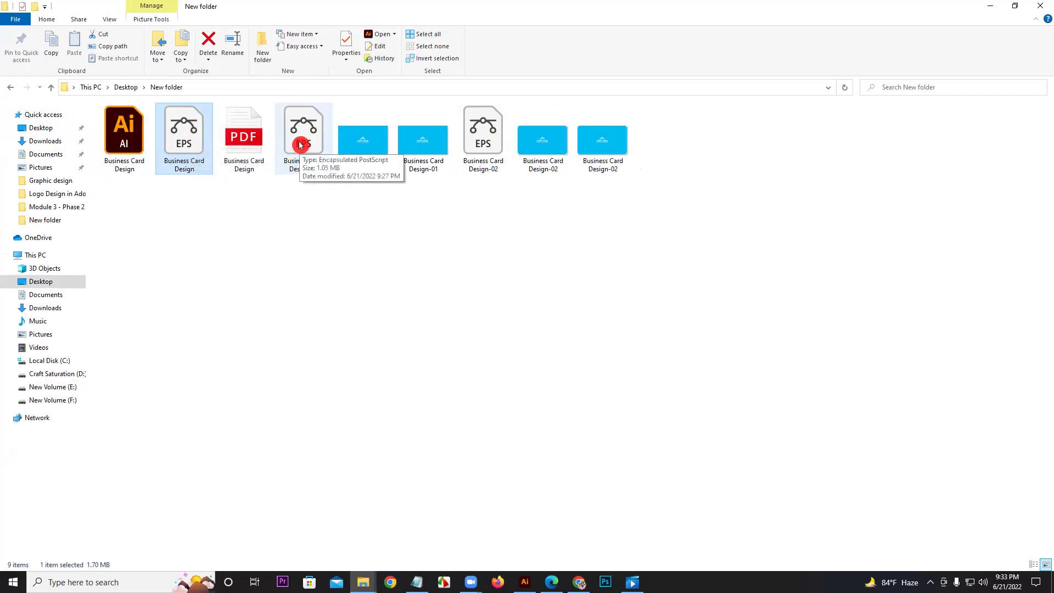
left_click(490, 138)
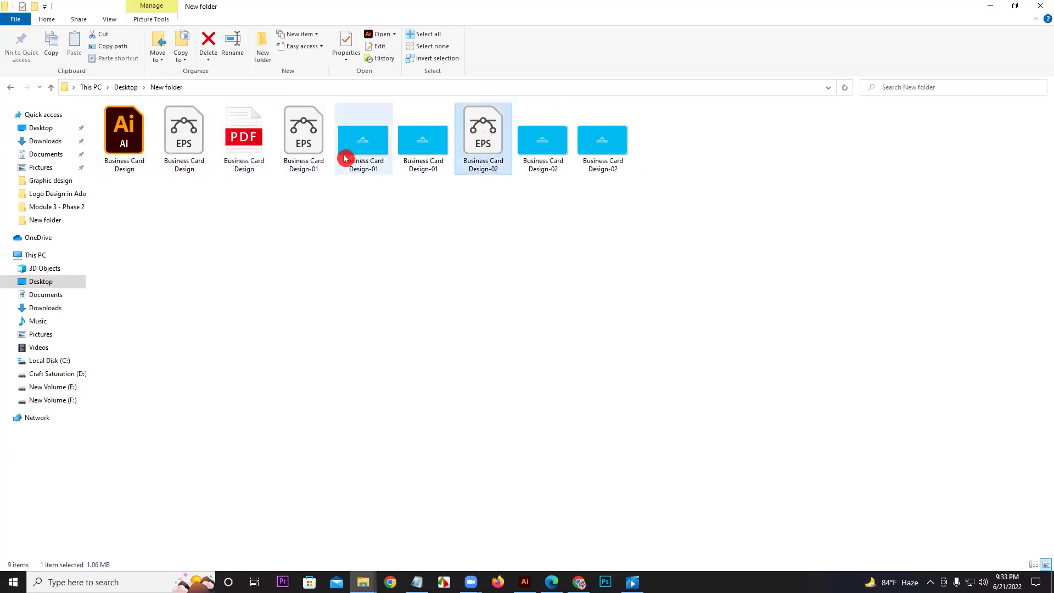
left_click(307, 145, "ctrl")
right_click(313, 140)
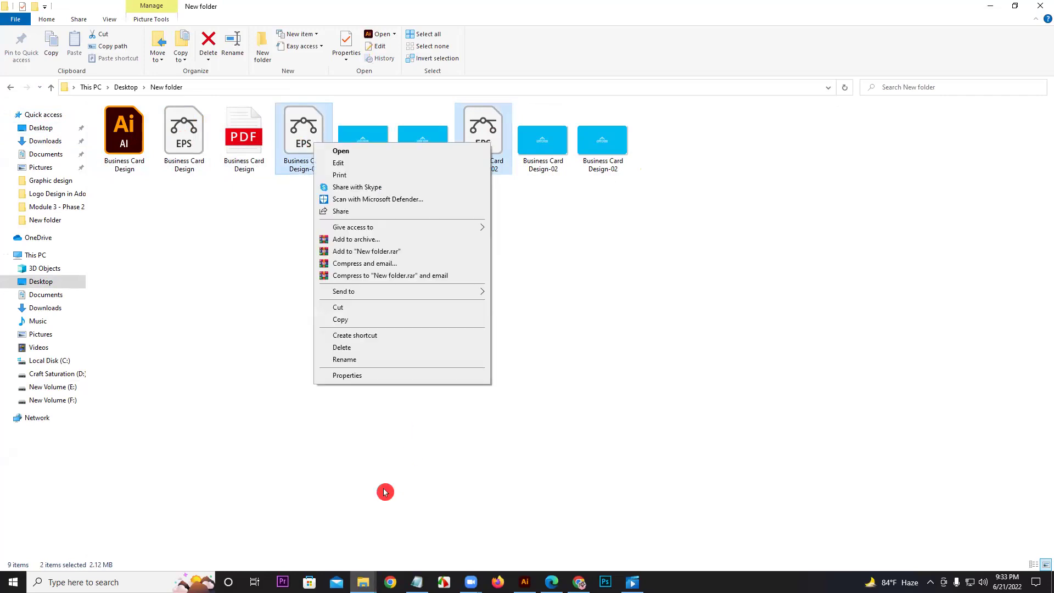
left_click(334, 352)
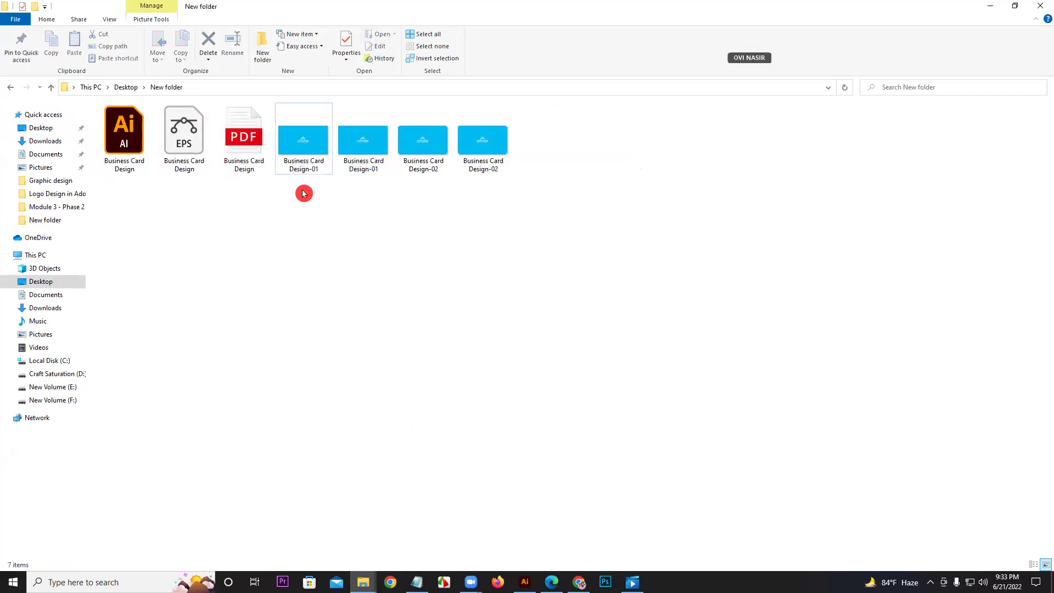
Step: Check the exported Business Card Design images, then open Business Card Design.pdf
left_click(253, 130)
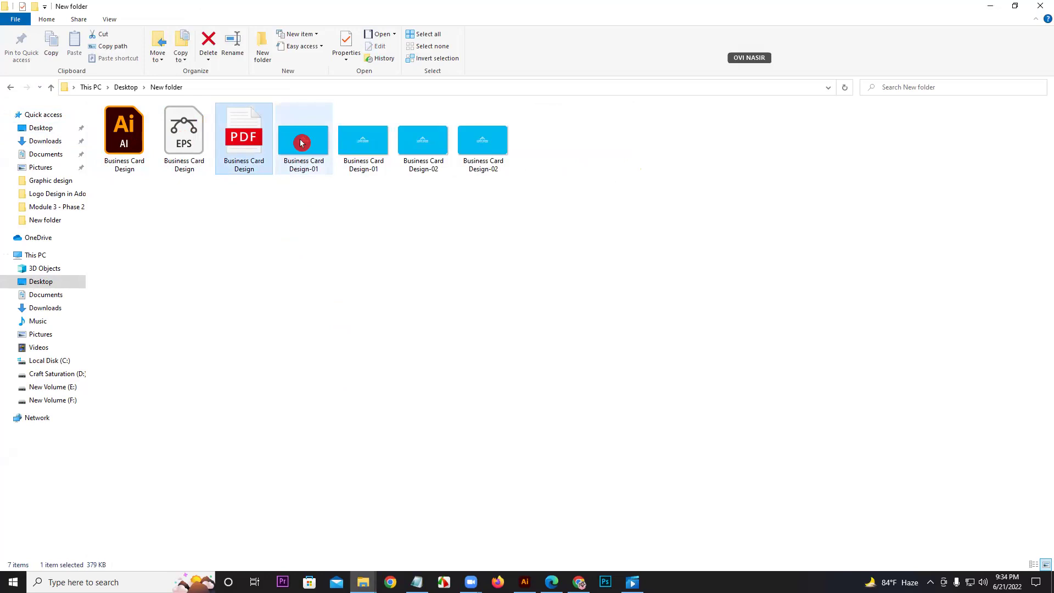
left_click(291, 158)
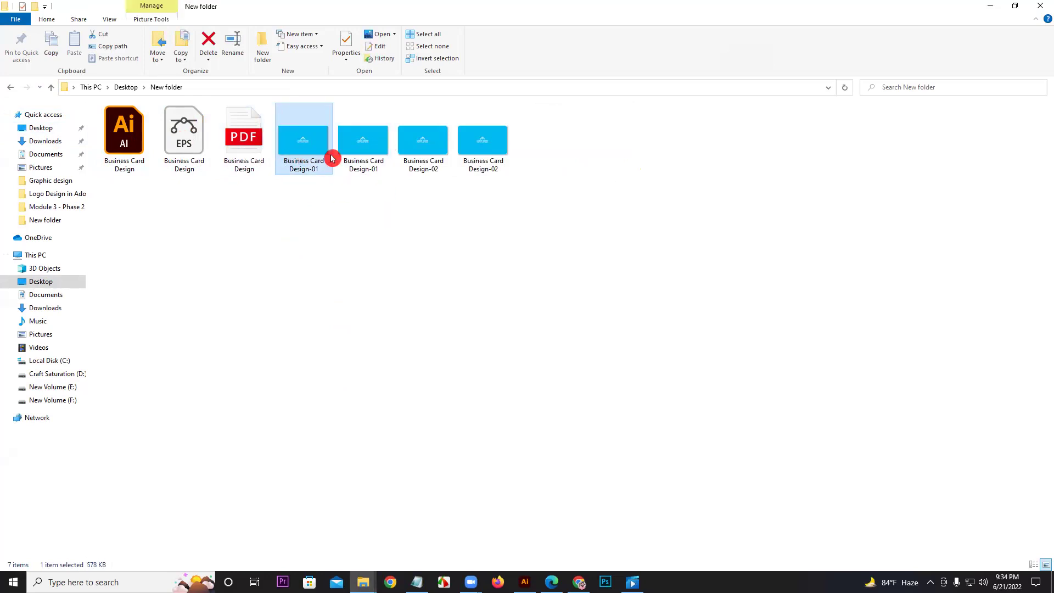
left_click(443, 156)
left_click(351, 157)
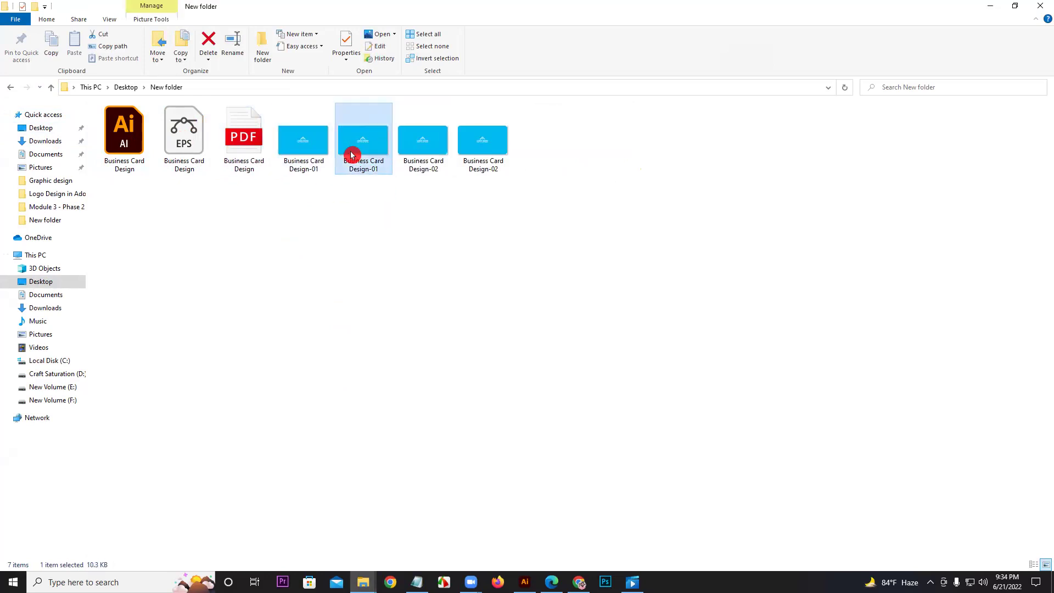
left_click(484, 153)
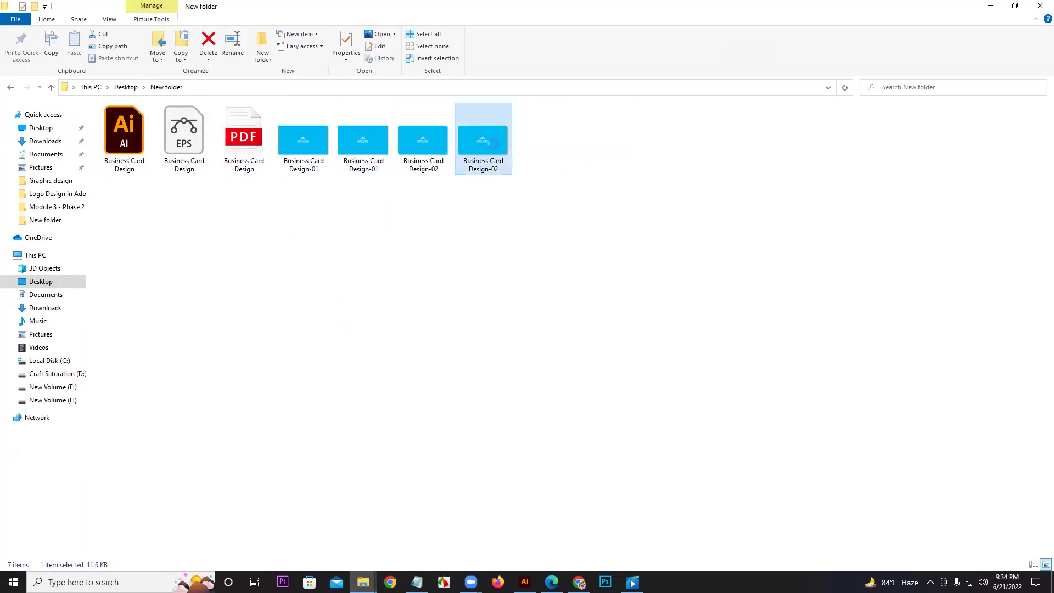
left_click(232, 152)
double_click(231, 151)
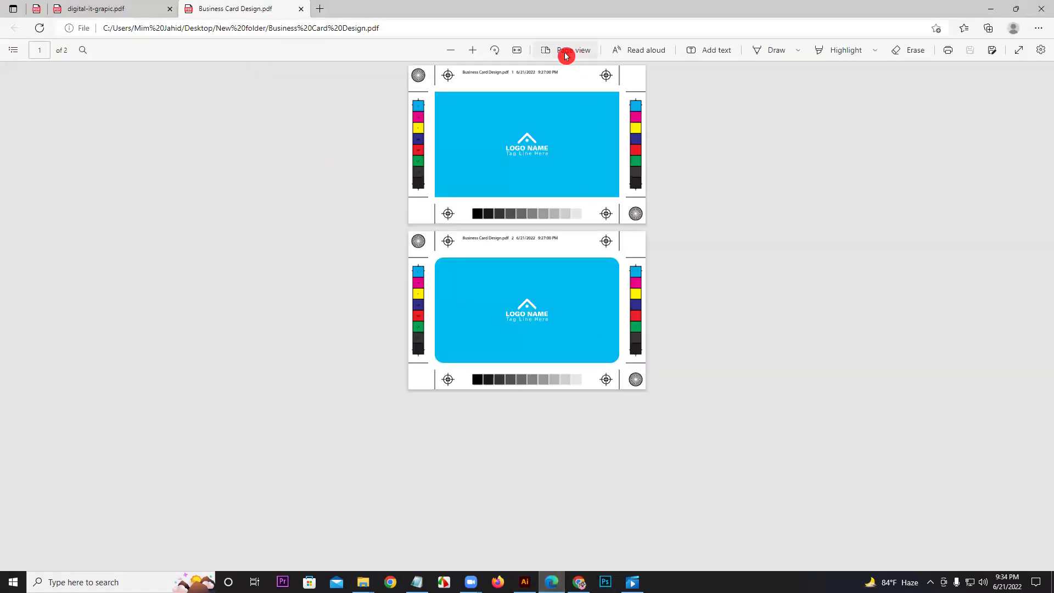
Step: Zoom in three levels and rotate the PDF pages four quarter turns back upright
left_click(479, 50)
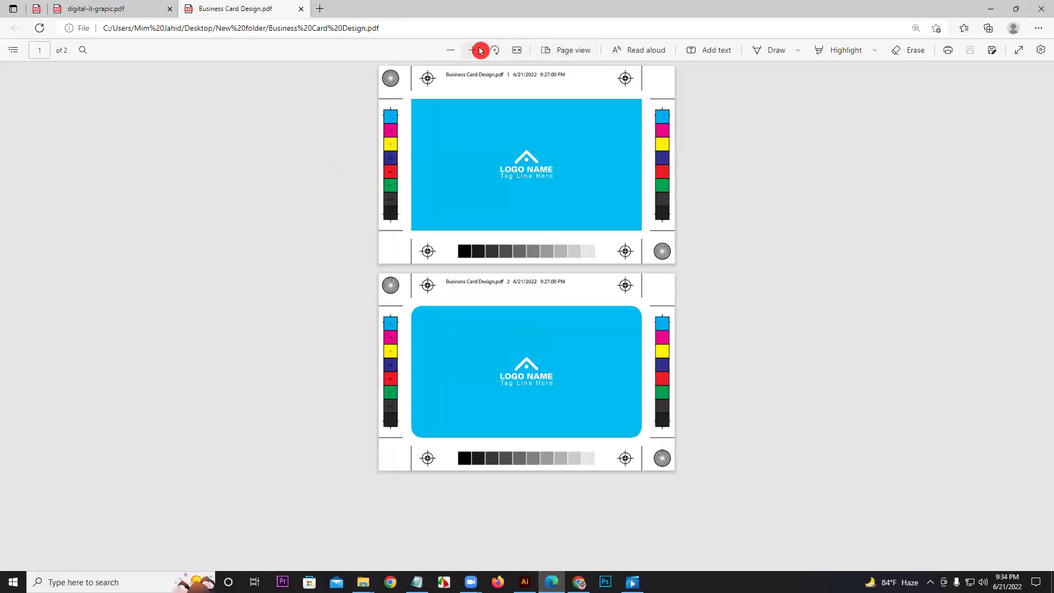
left_click(479, 51)
left_click(479, 51)
left_click(480, 51)
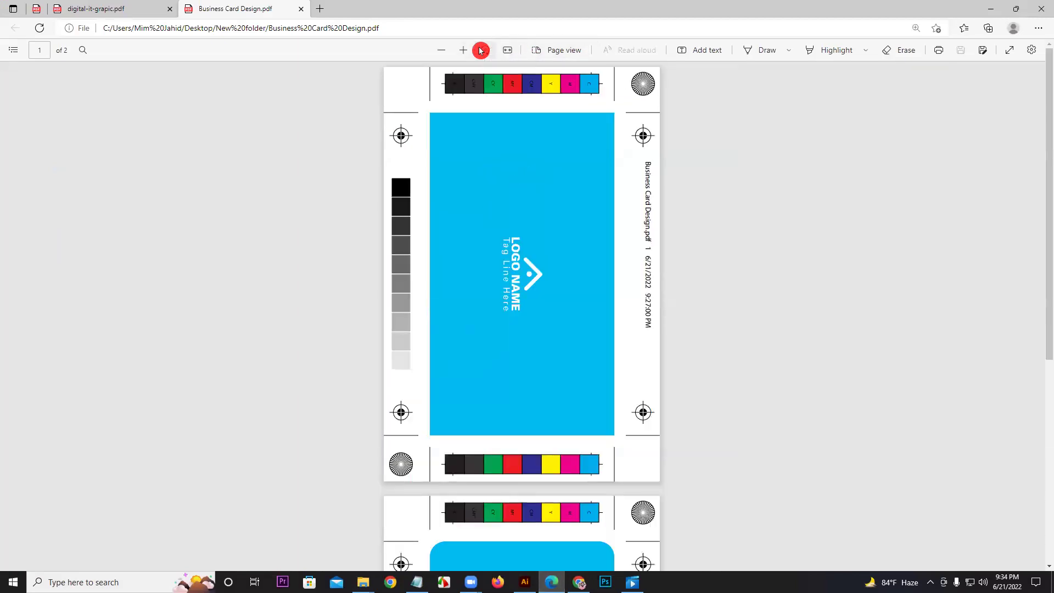
left_click(480, 50)
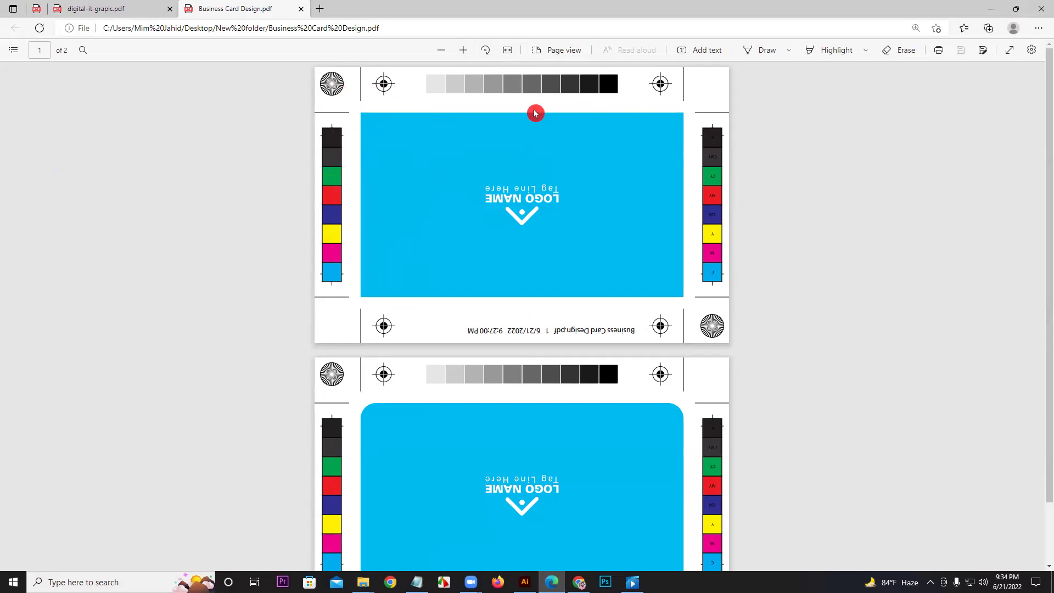
left_click(485, 50)
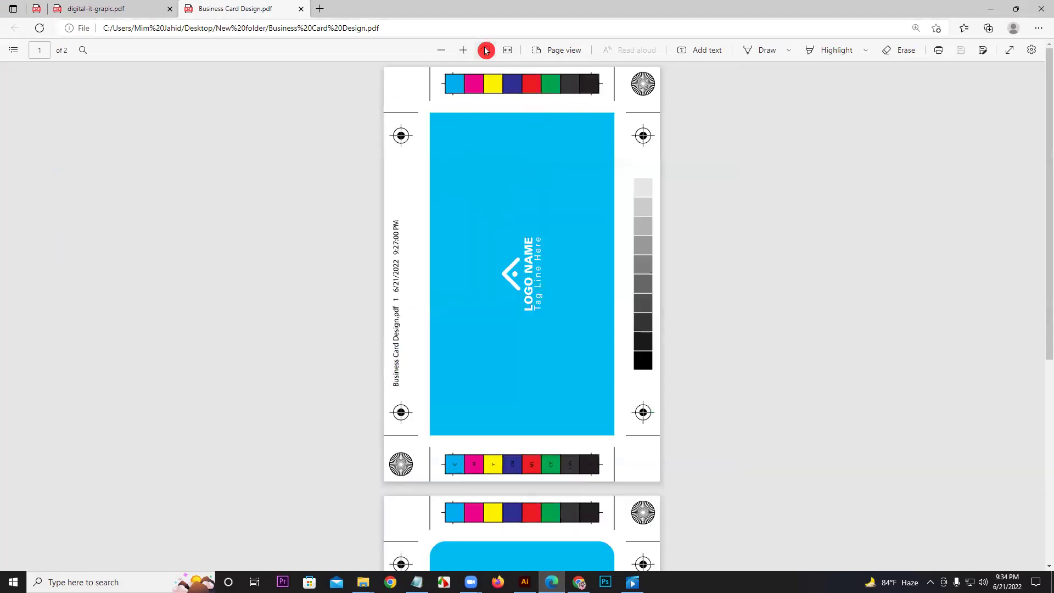
left_click(485, 50)
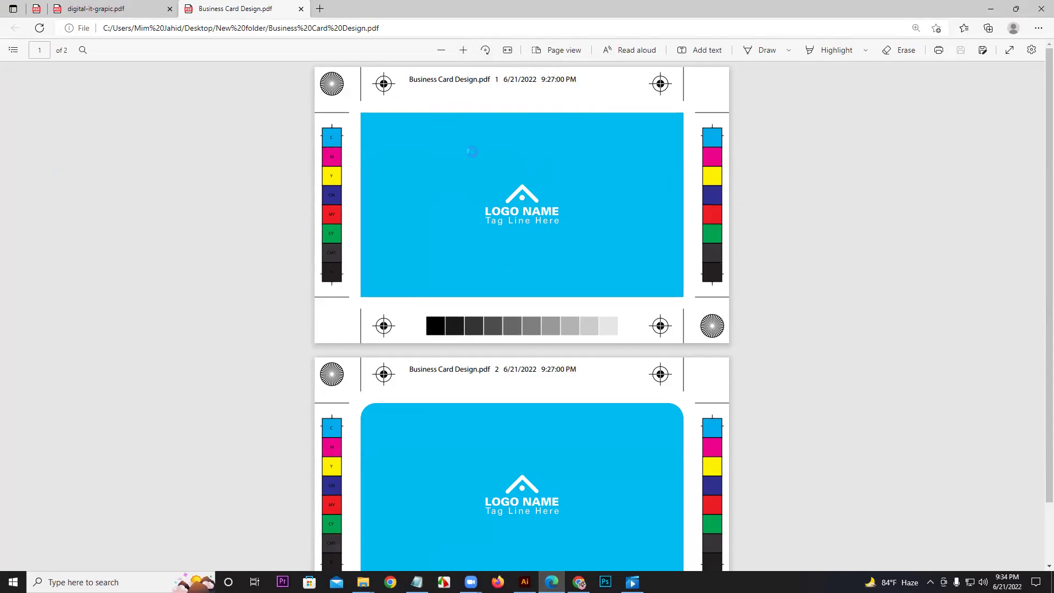
key("alt+shift+t")
mouse_move(352, 101)
left_mouse_down()
mouse_move(440, 207)
mouse_move(651, 322)
mouse_move(694, 306)
left_mouse_up()
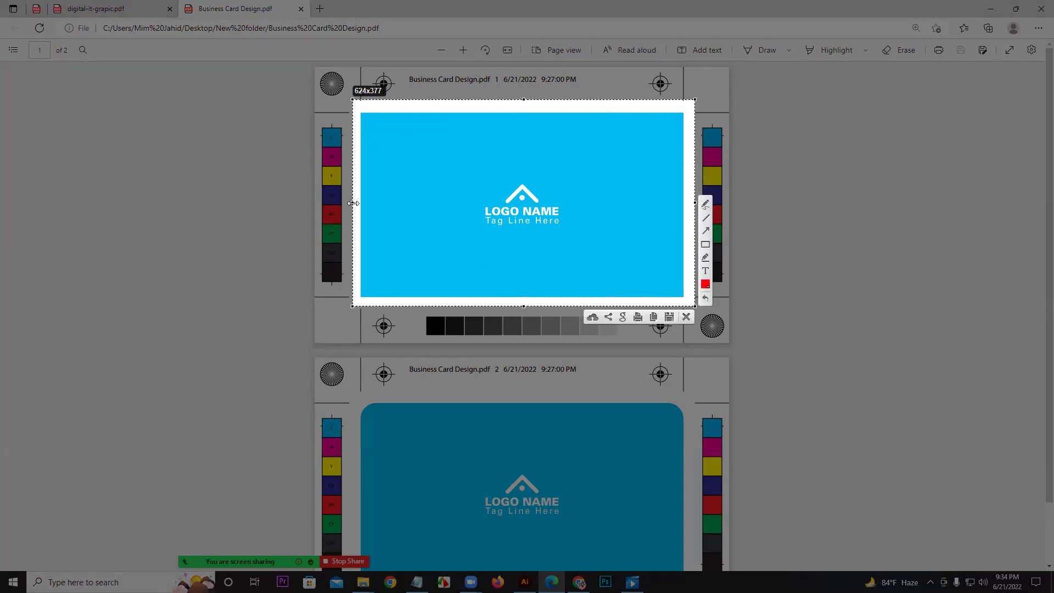
left_click_drag(352, 202, 350, 202)
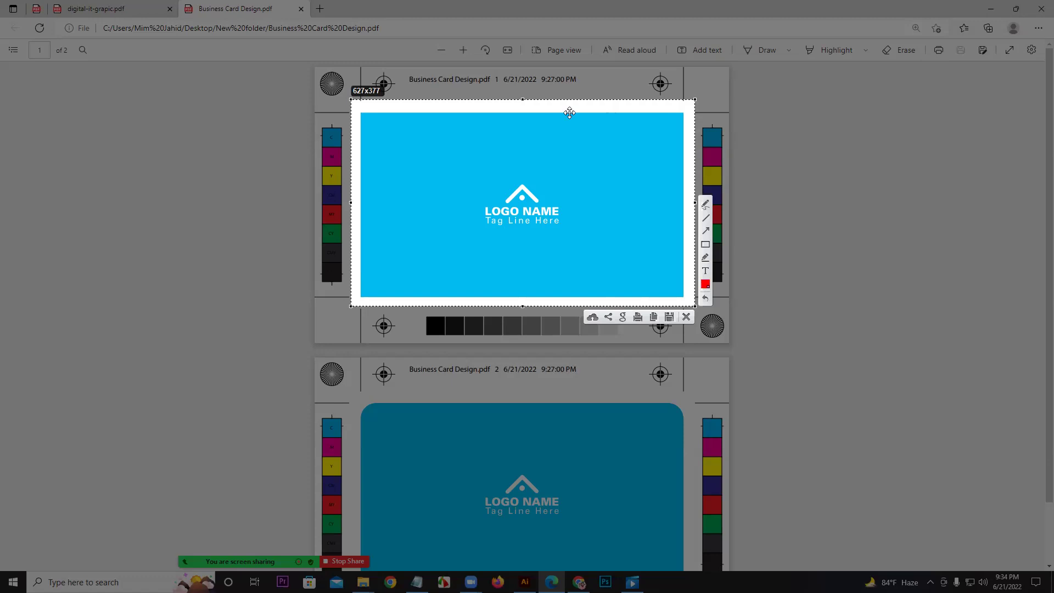
left_click_drag(521, 99, 521, 101)
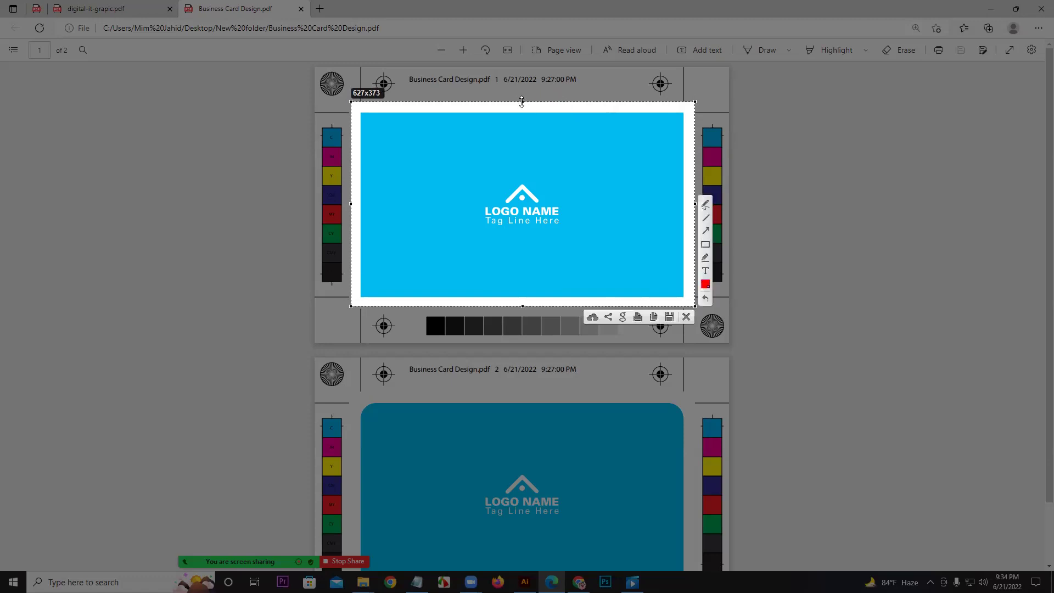
left_click_drag(521, 305, 521, 307)
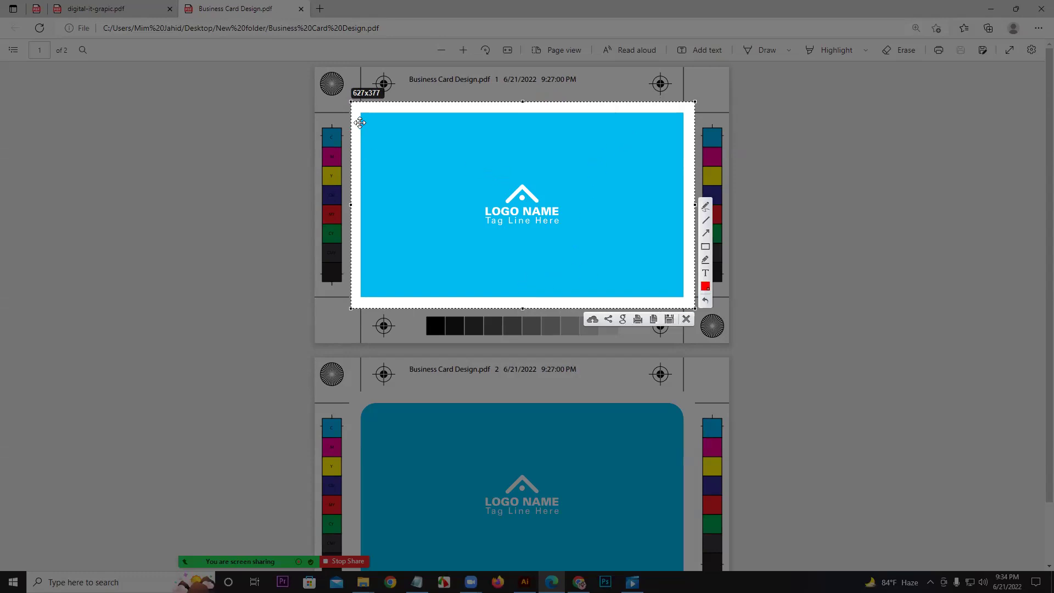
left_click(335, 198)
left_click(690, 319)
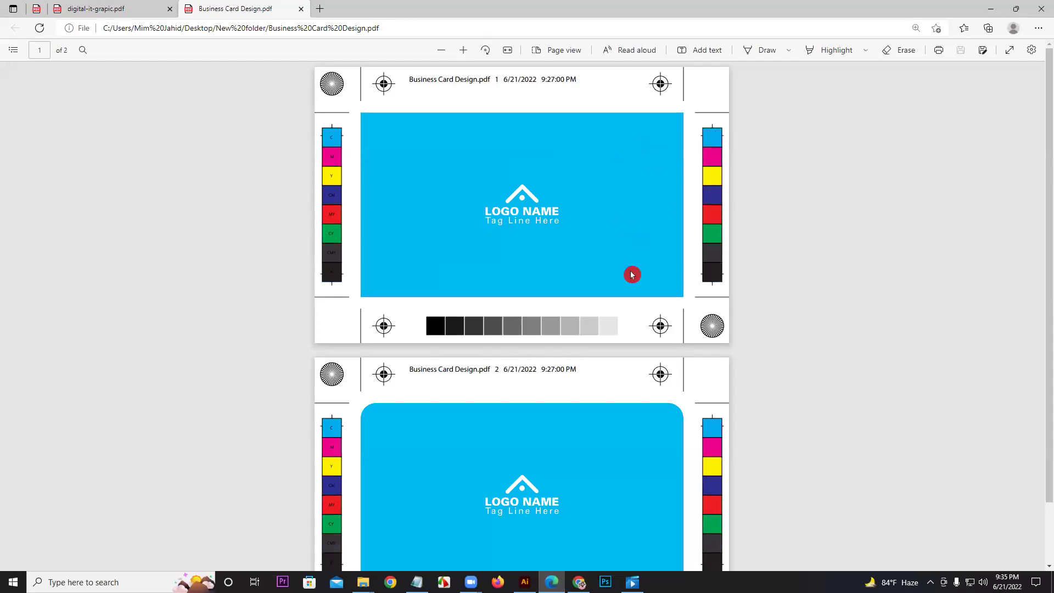
Step: Switch from Illustrator to the Graphic Design Batch -364 Facebook group in Chrome
left_click(524, 582)
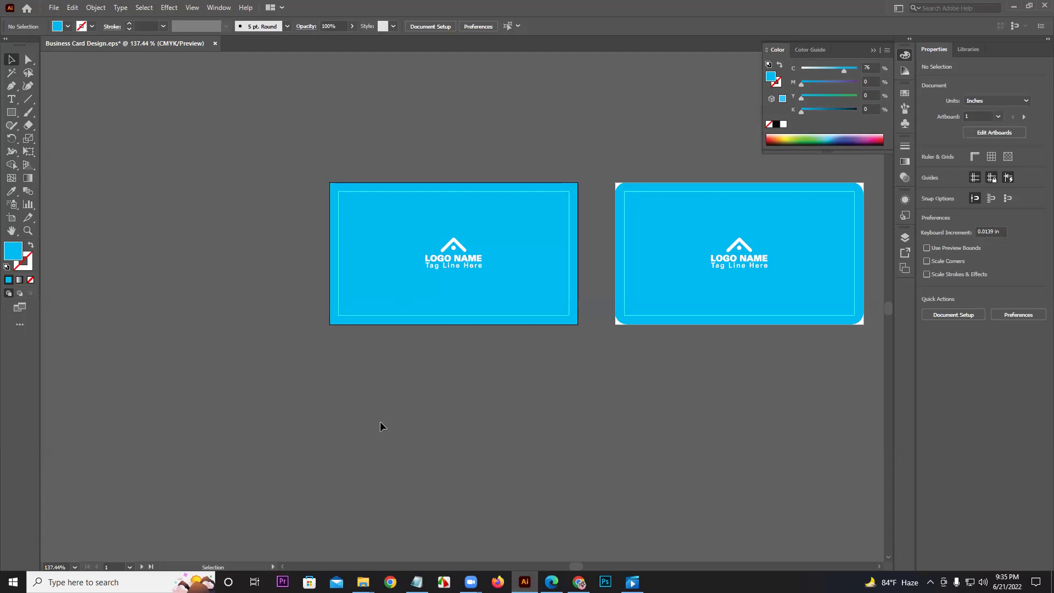
mouse_move(551, 581)
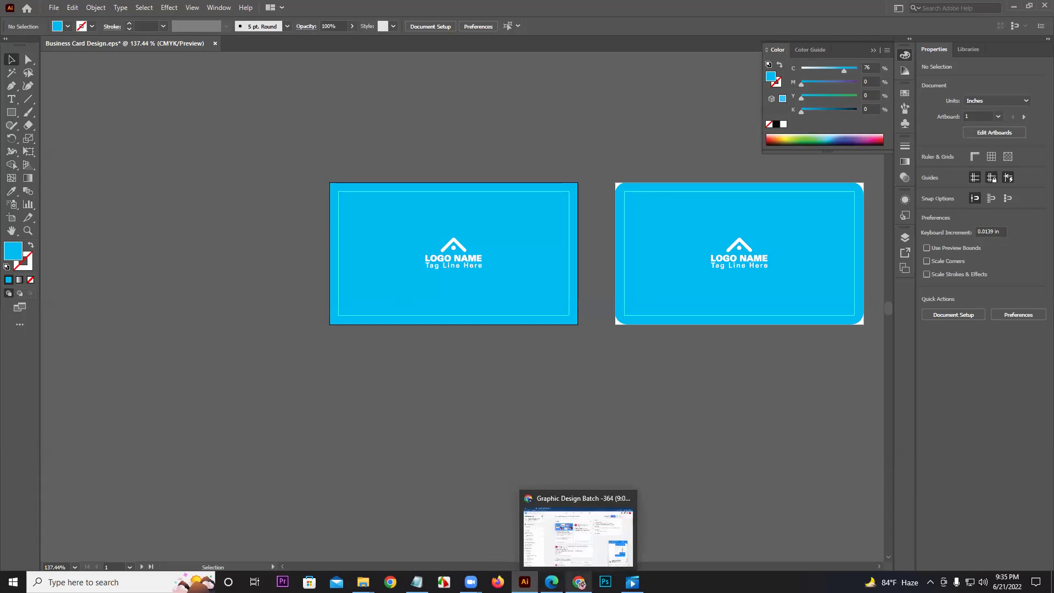
left_click(579, 583)
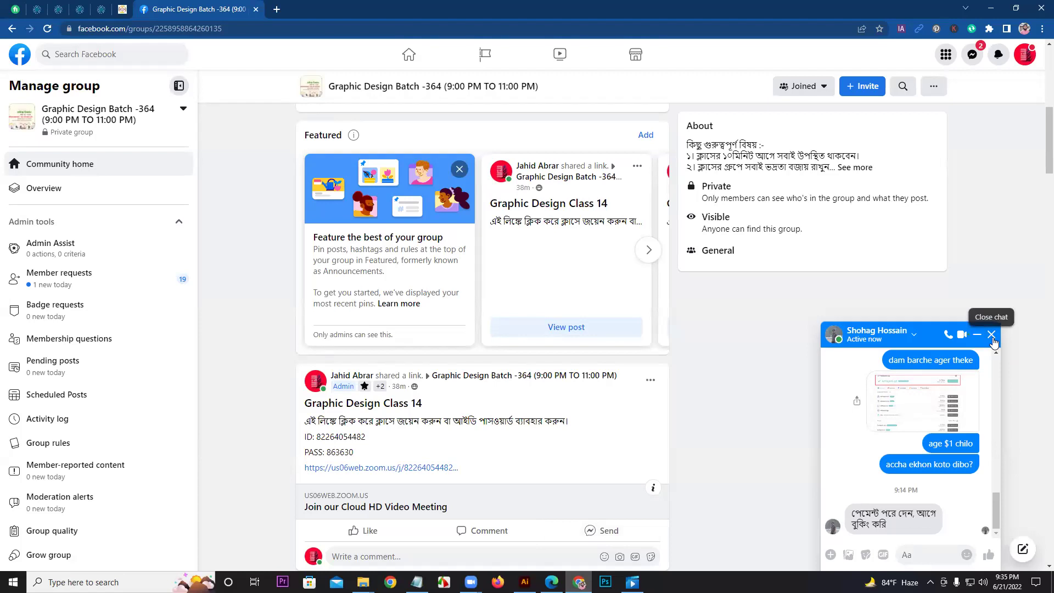
Step: Close the Messenger chat and return to the Graphic Design Batch -364 group page
left_click(991, 335)
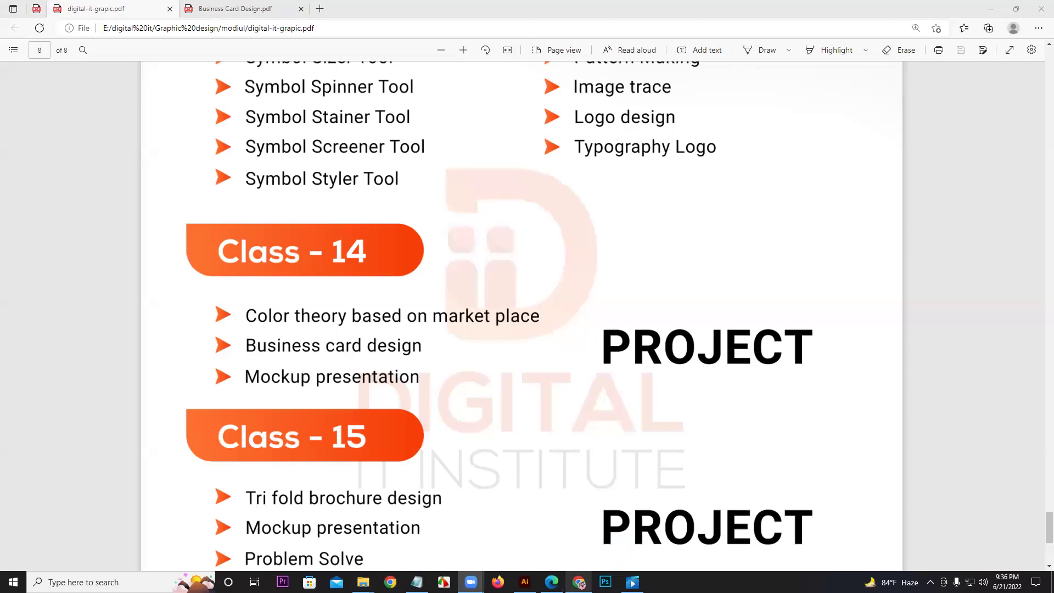
left_click(577, 529)
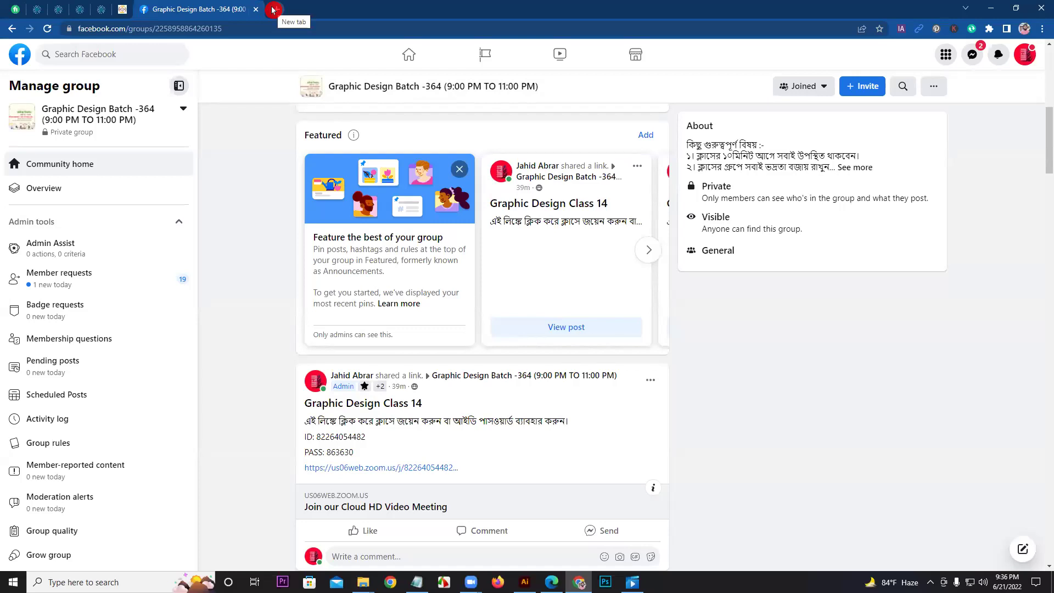
Step: Open new browser tabs for colormind.io and the Color Hunt palettes page
left_click(273, 9)
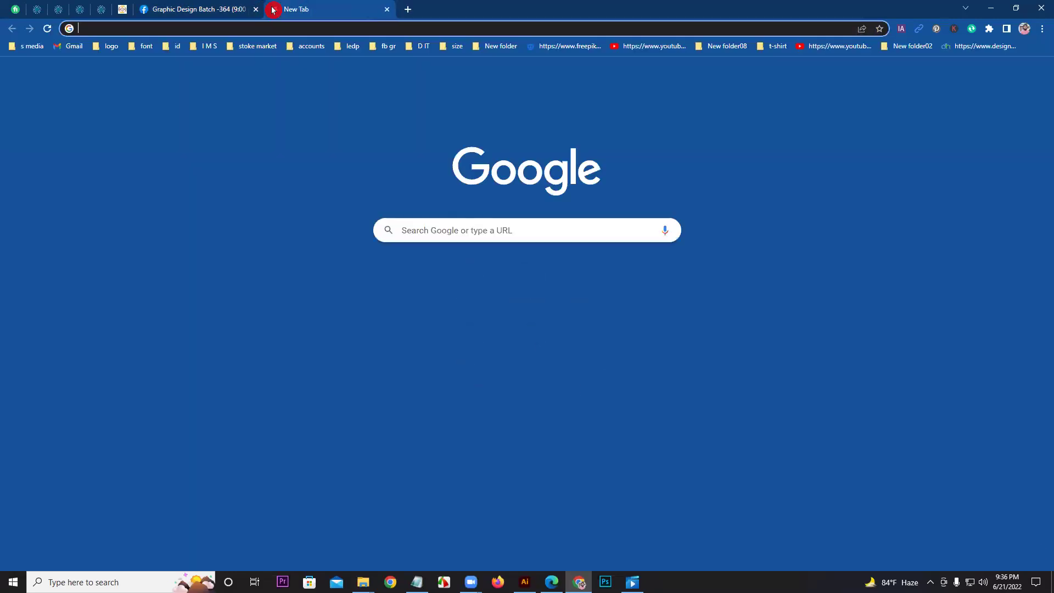
type("colormind.io")
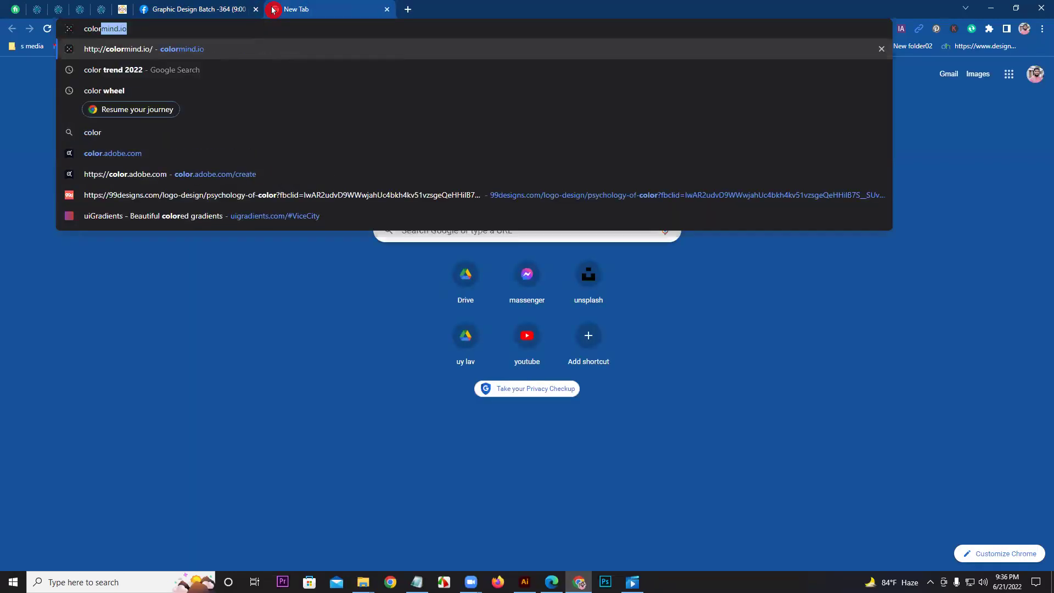
key("Return")
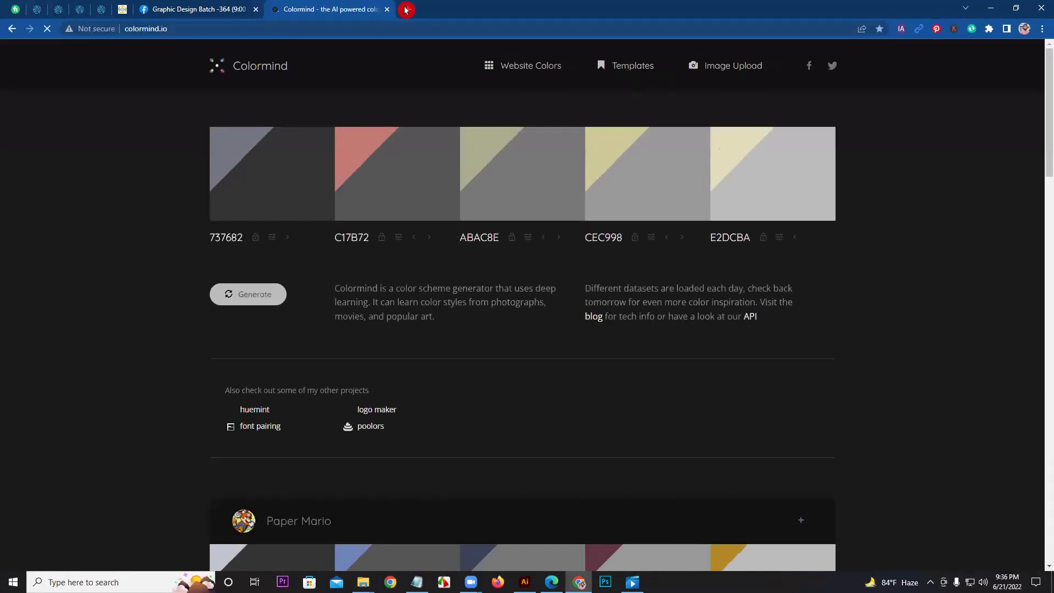
left_click(408, 9)
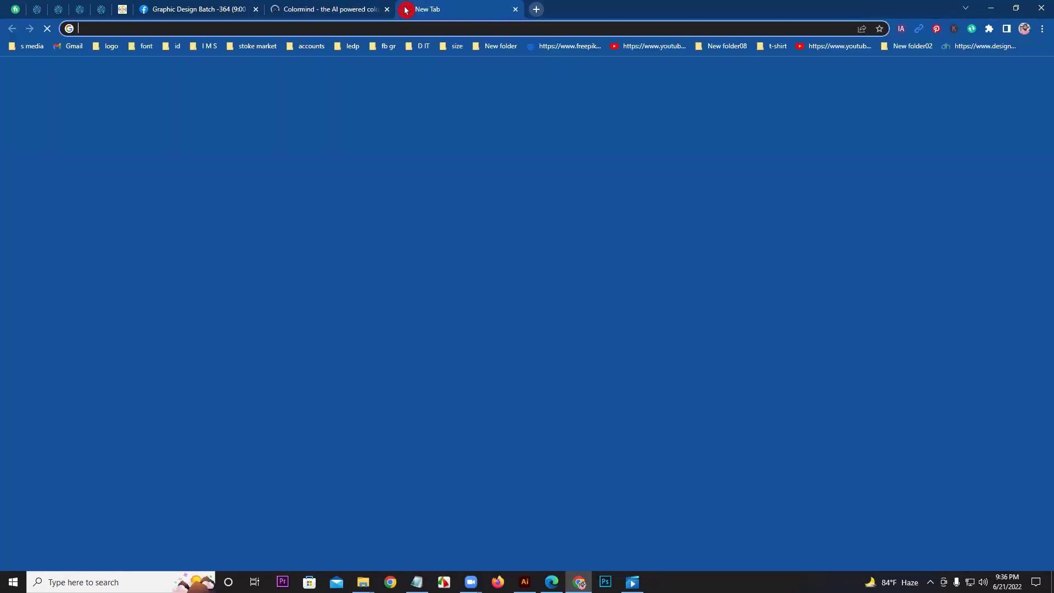
type("color")
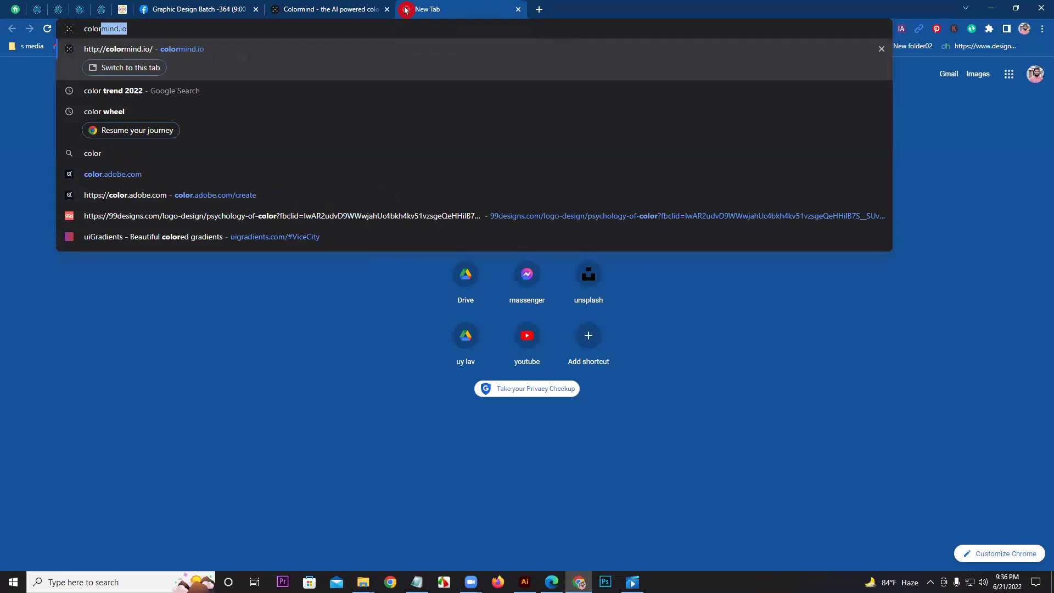
type("h")
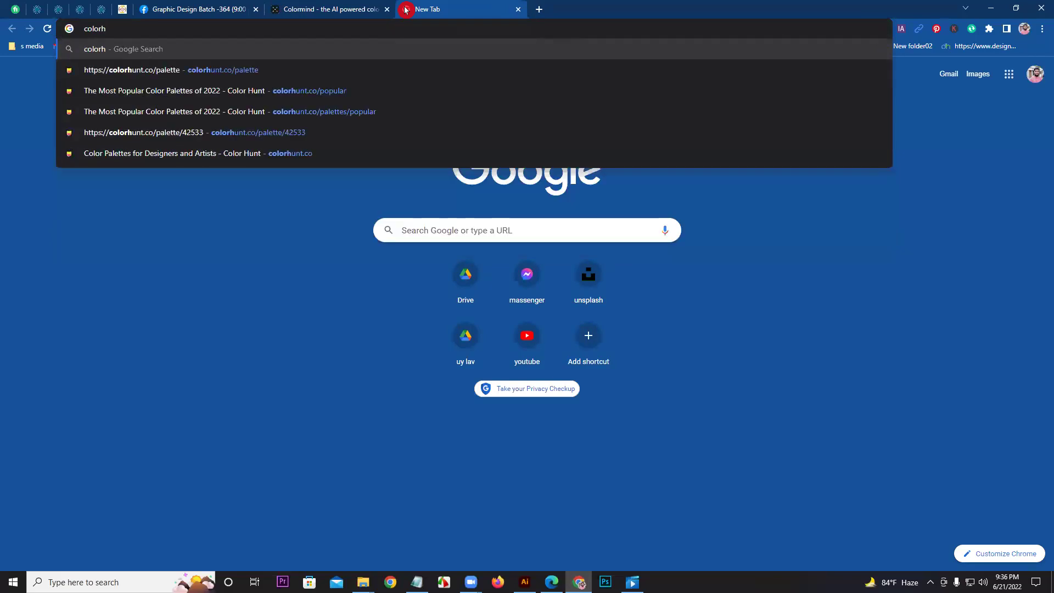
key("Down")
key("Return")
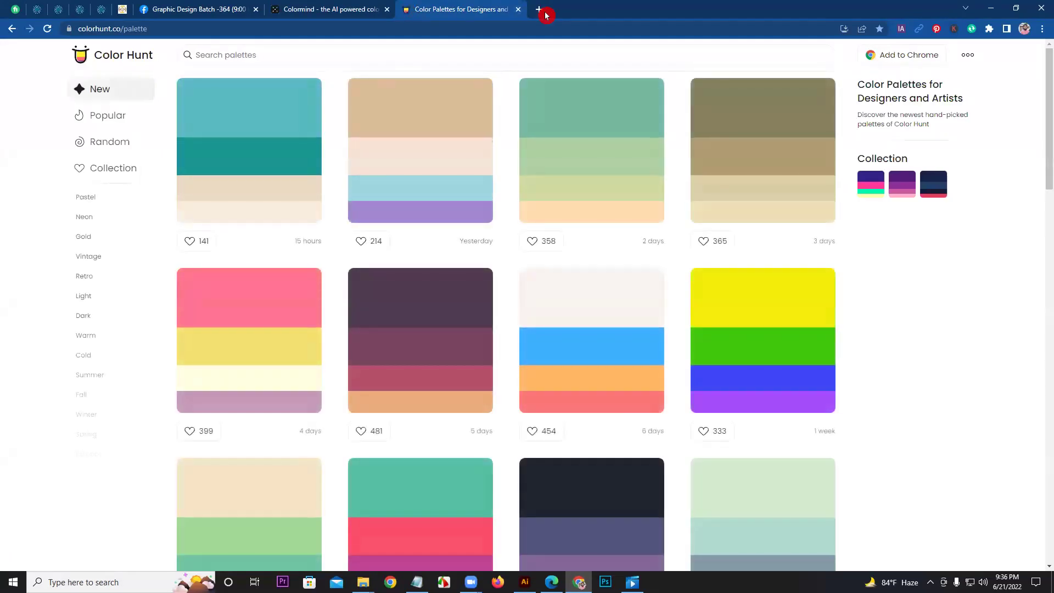
Step: Open a fourth tab loading the color.adobe.com color wheel
left_click(538, 9)
type("aa")
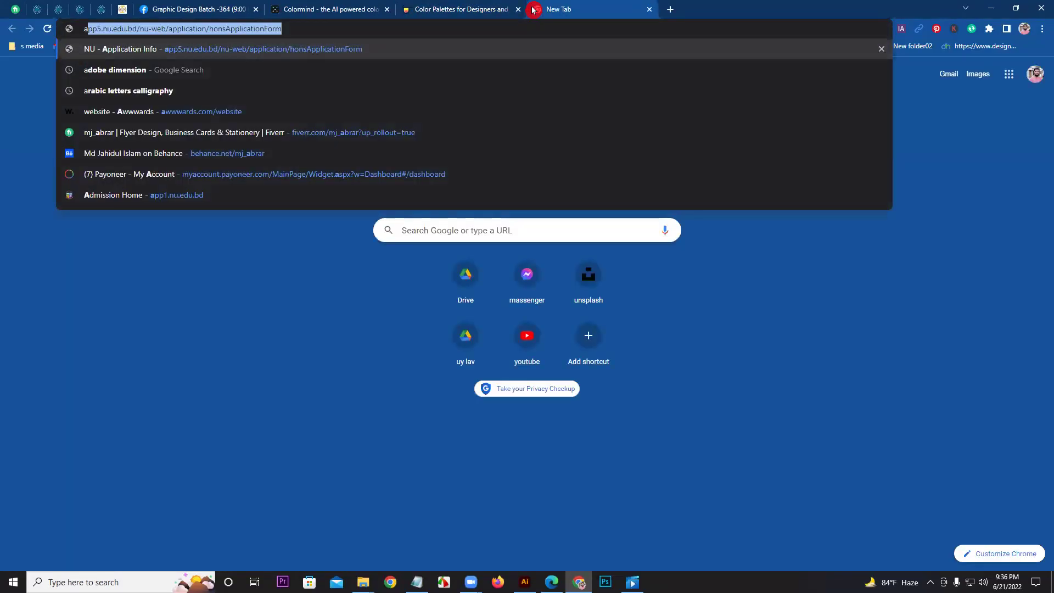
key("BackSpace")
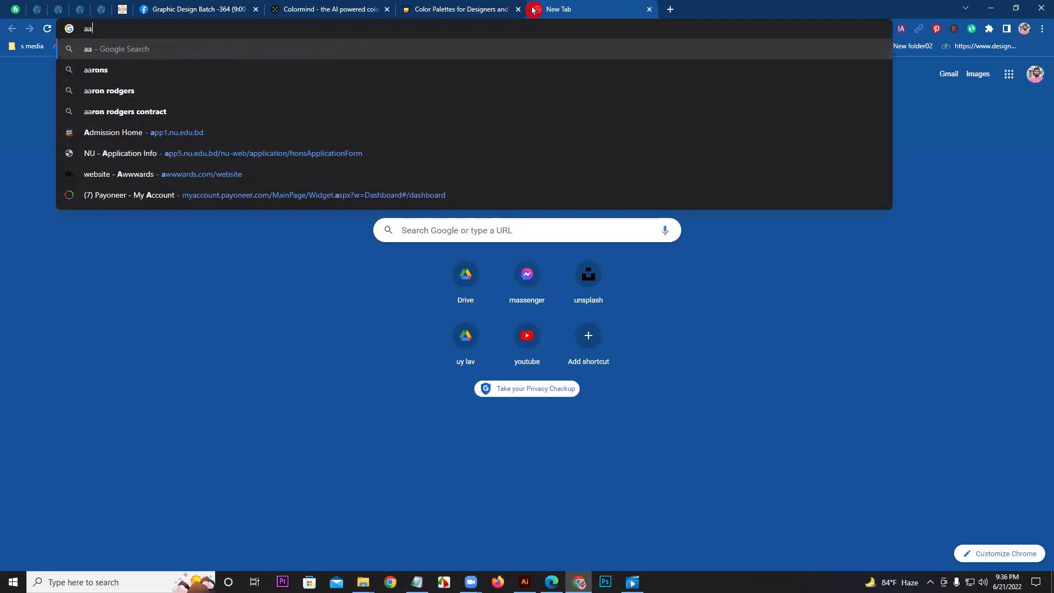
key("BackSpace")
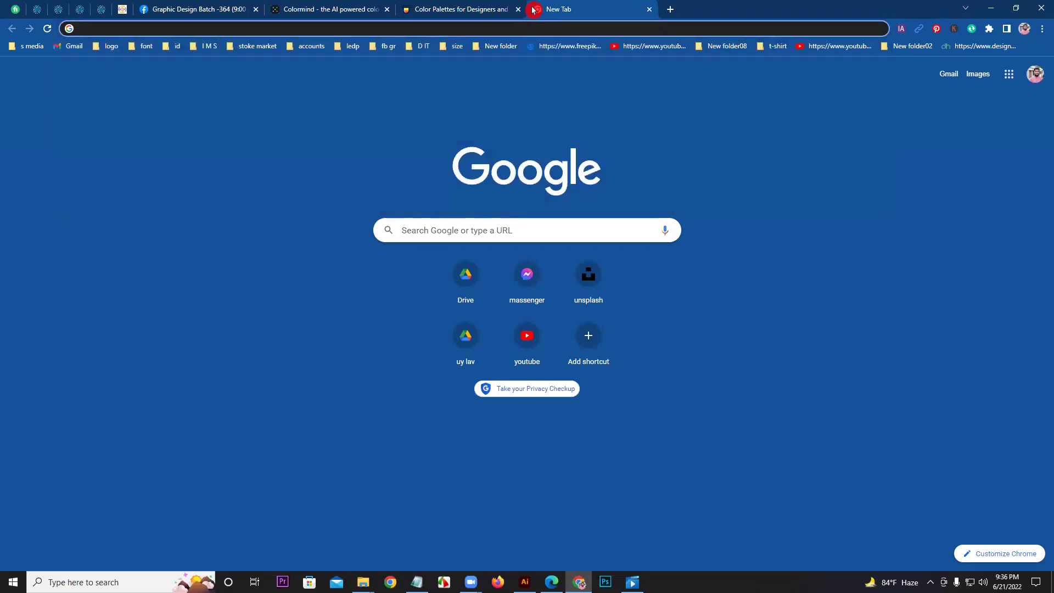
type("colormind.io")
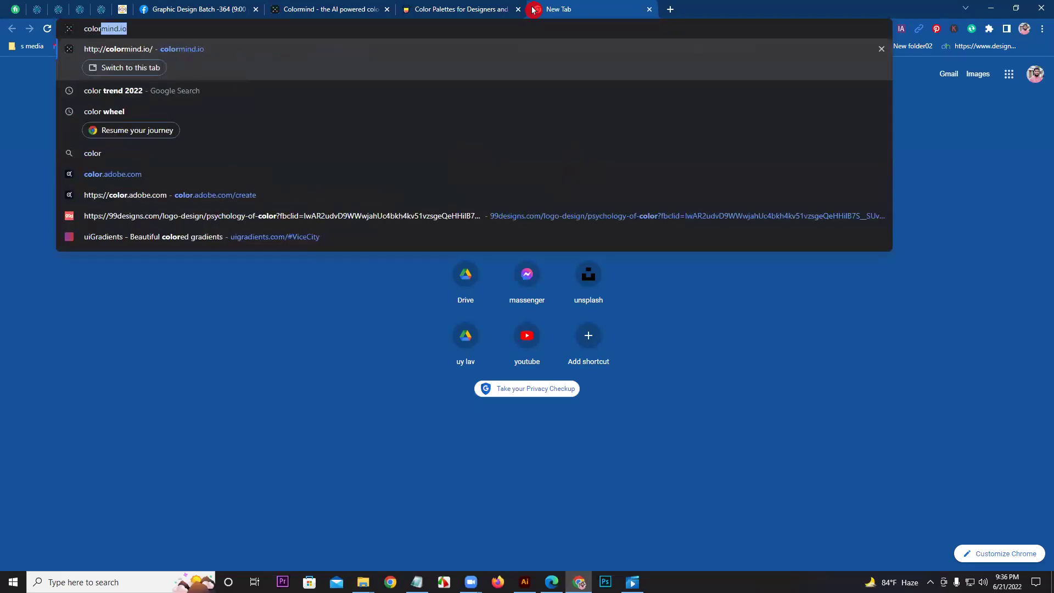
key("Down")
key("Down")
key("Down")
key("Down")
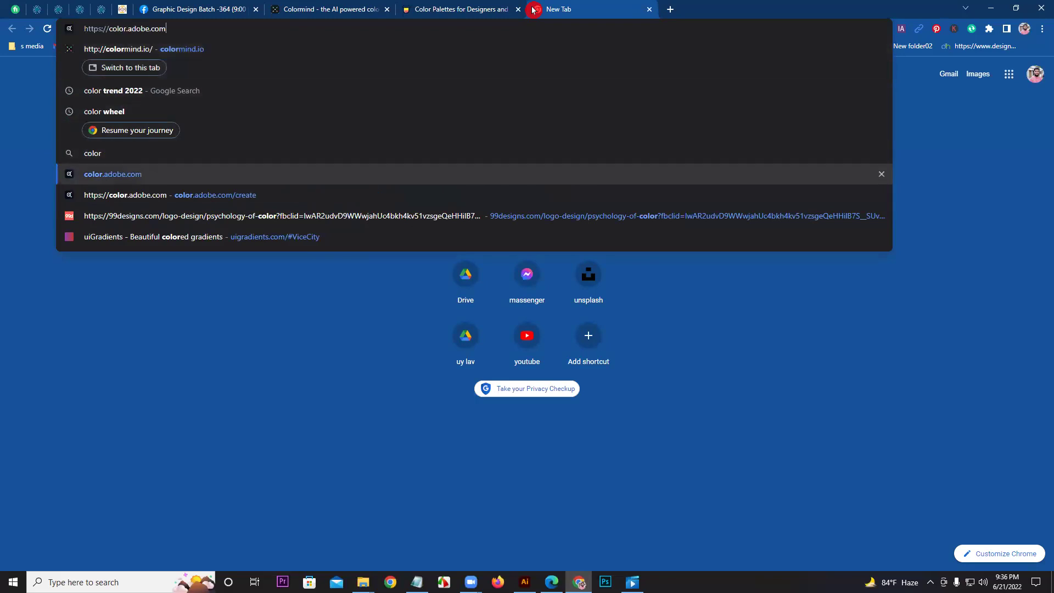
key("Return")
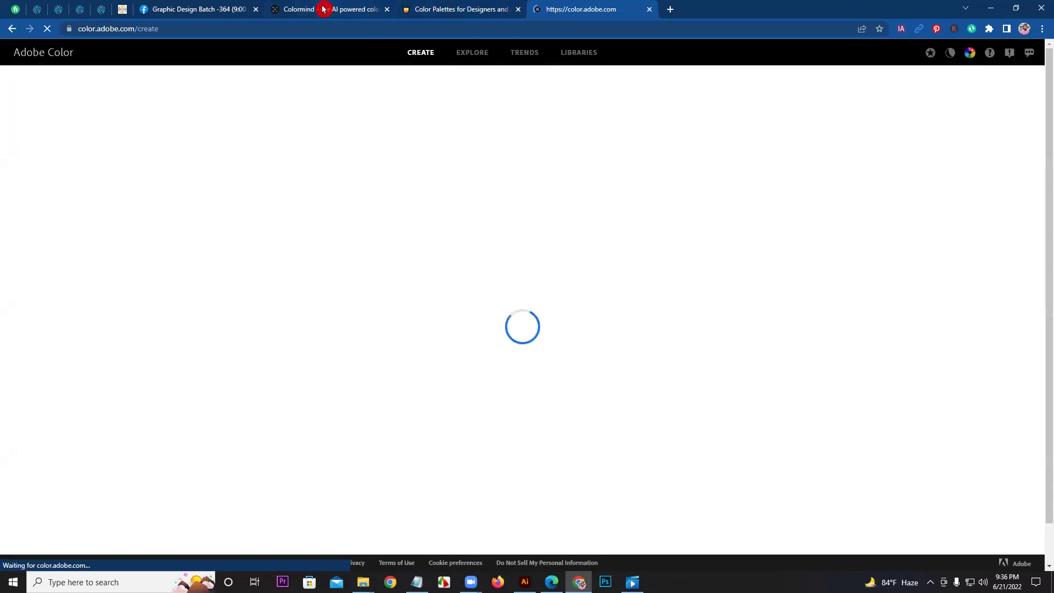
Step: Glance through the Colormind, Color Hunt and Adobe Color tabs
left_click(323, 9)
left_click(446, 9)
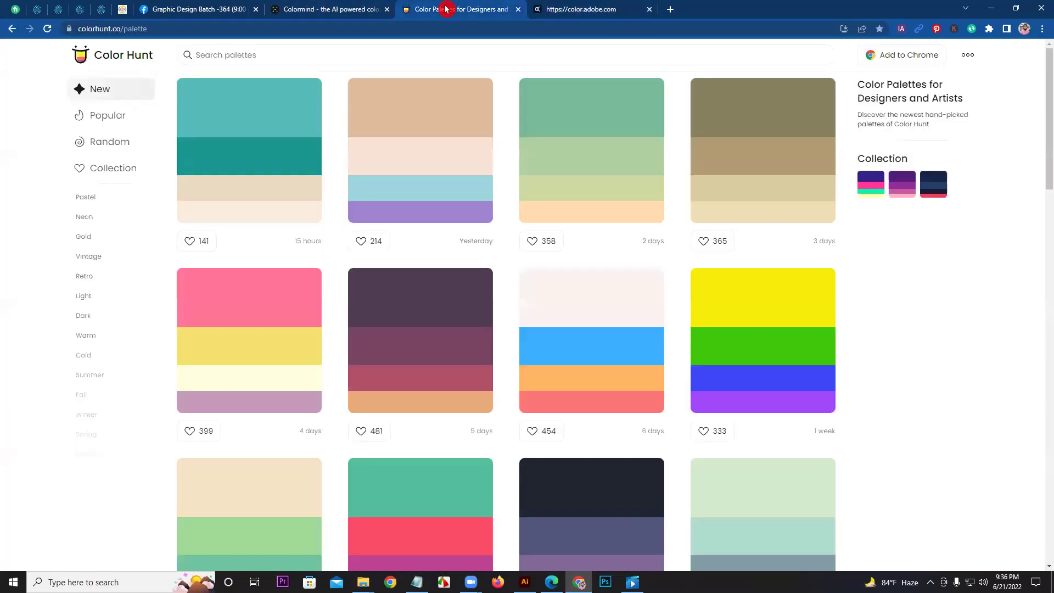
left_click(558, 9)
Step: In Colormind, open the Templates and then the Website Colors palette page
left_click(358, 9)
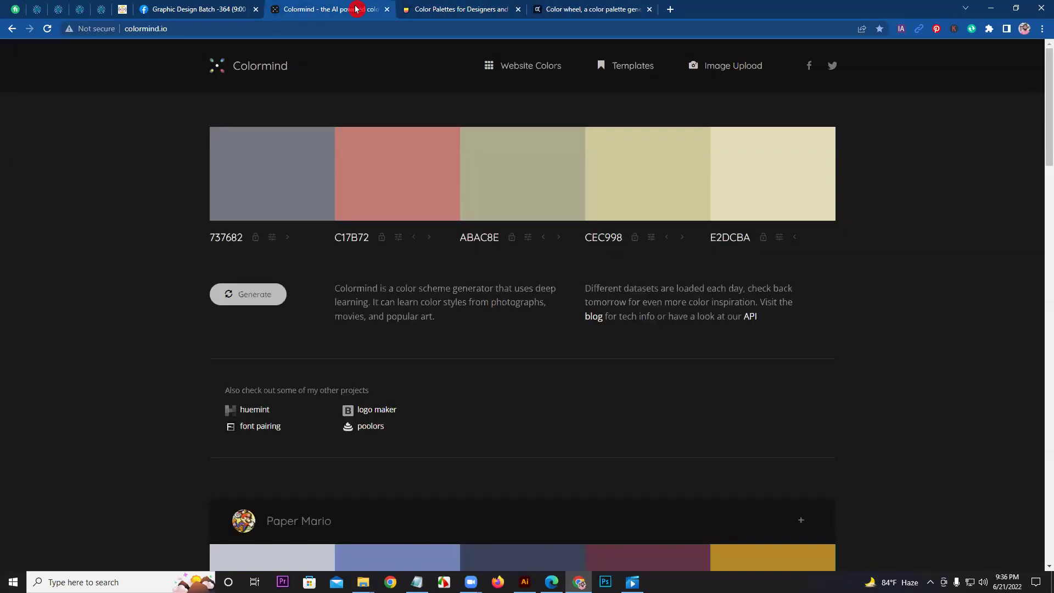
scroll(1045, 124, "down", 10)
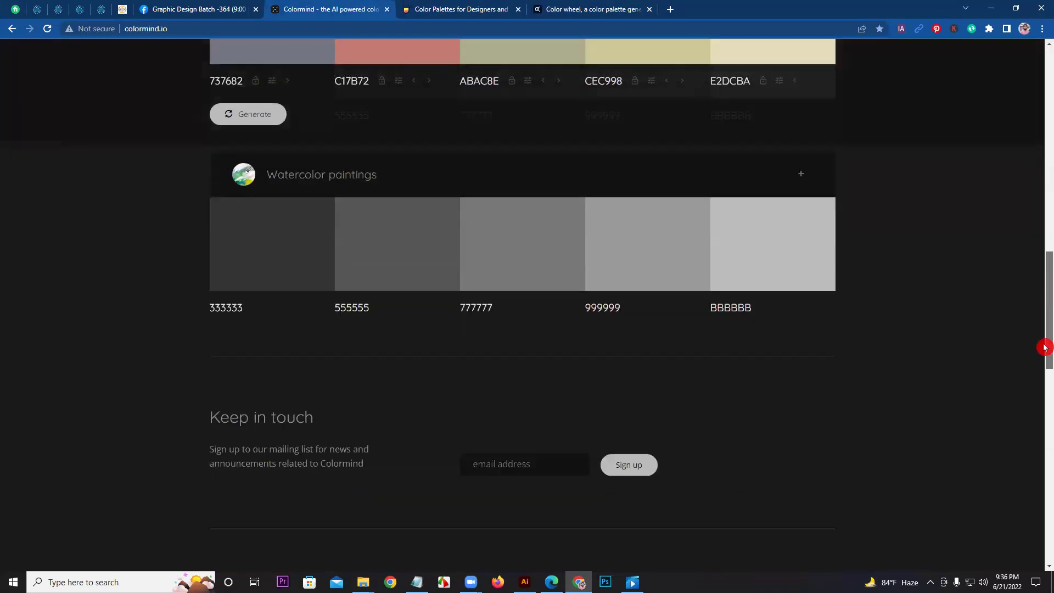
scroll(1044, 124, "up", 10)
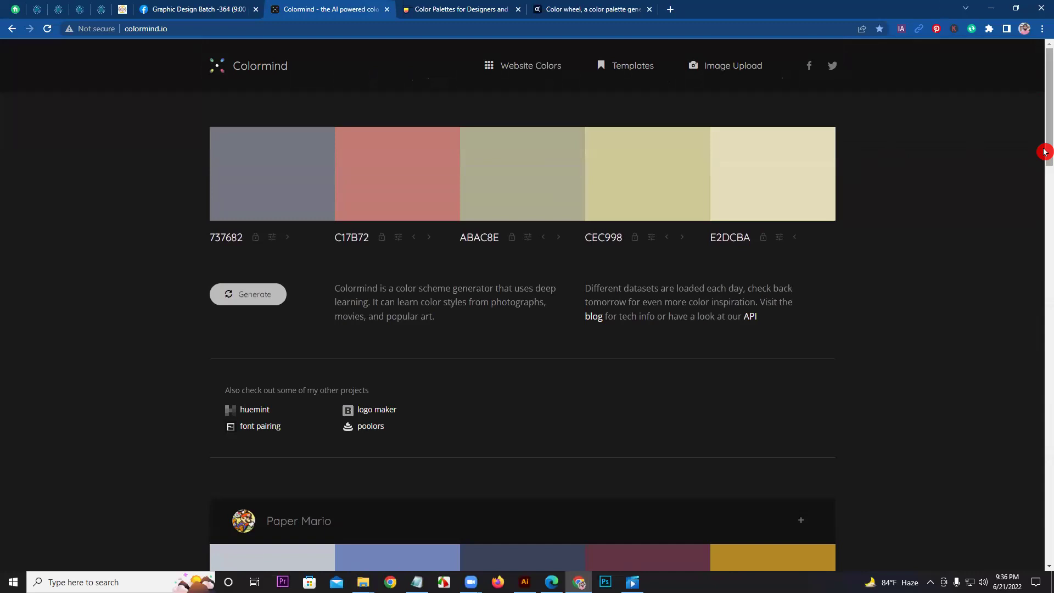
scroll(1044, 141, "down", 3)
left_click_drag(1044, 169, 1045, 106)
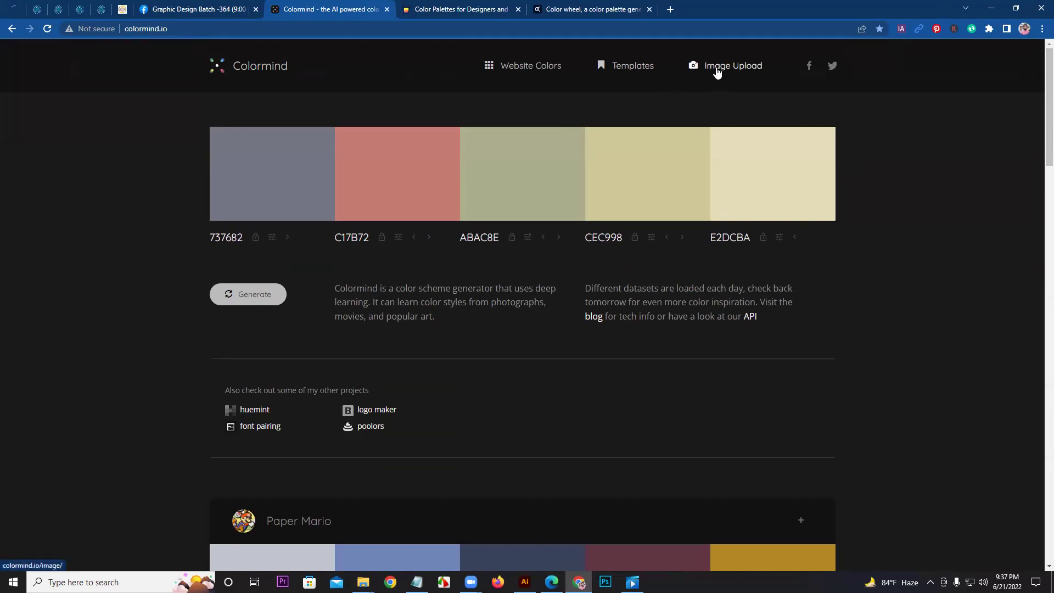
left_click(633, 71)
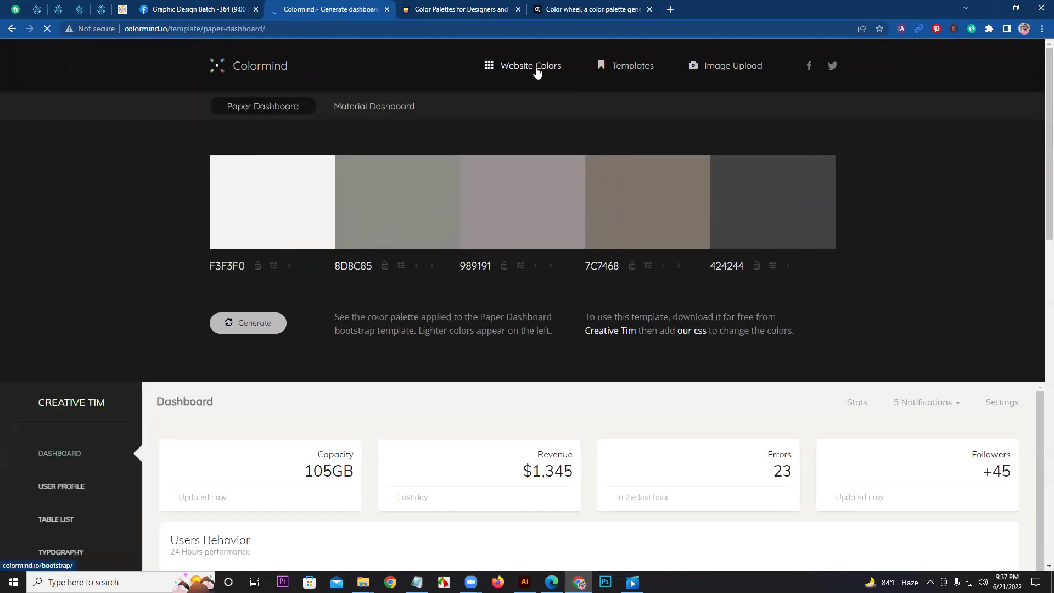
left_click(538, 72)
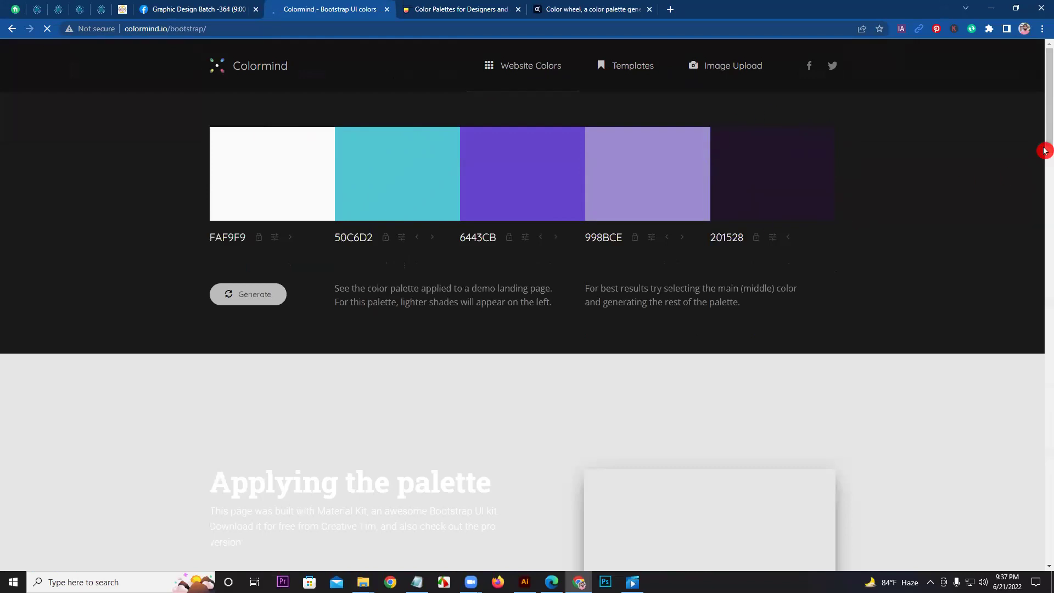
left_click_drag(1045, 151, 1044, 58)
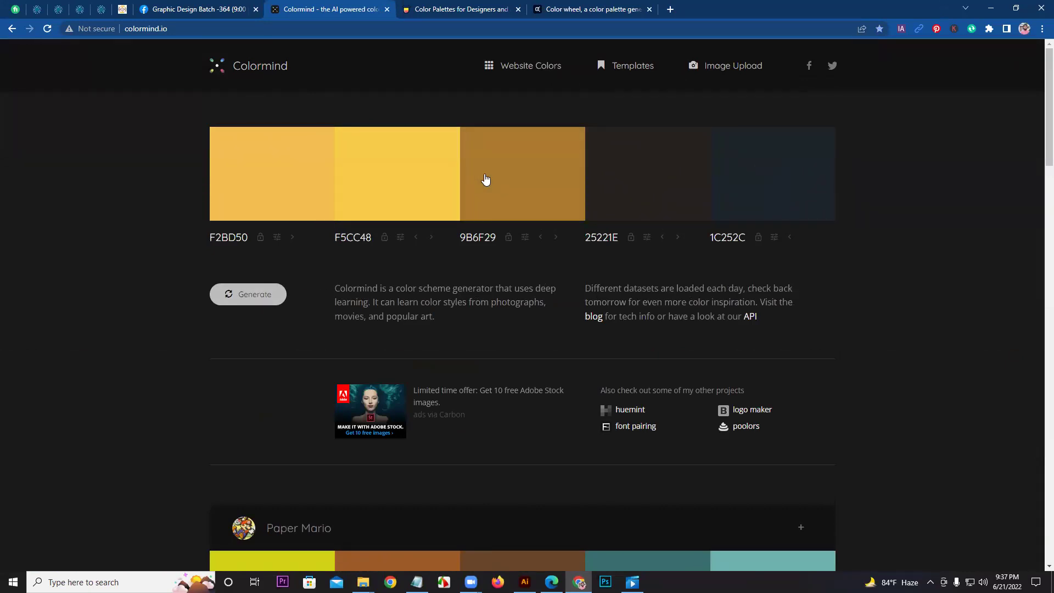
Step: Generate palettes until 4D263E, C919BB, ECB867, 8ABE15, 8BD0B0 appears, locking C919BB
left_click(251, 301)
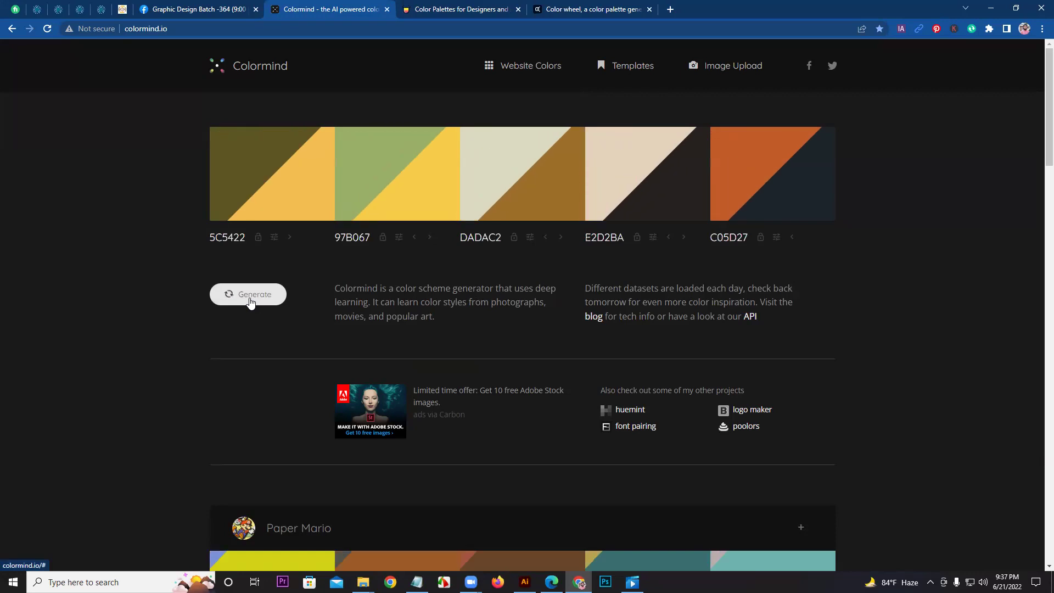
left_click(250, 301)
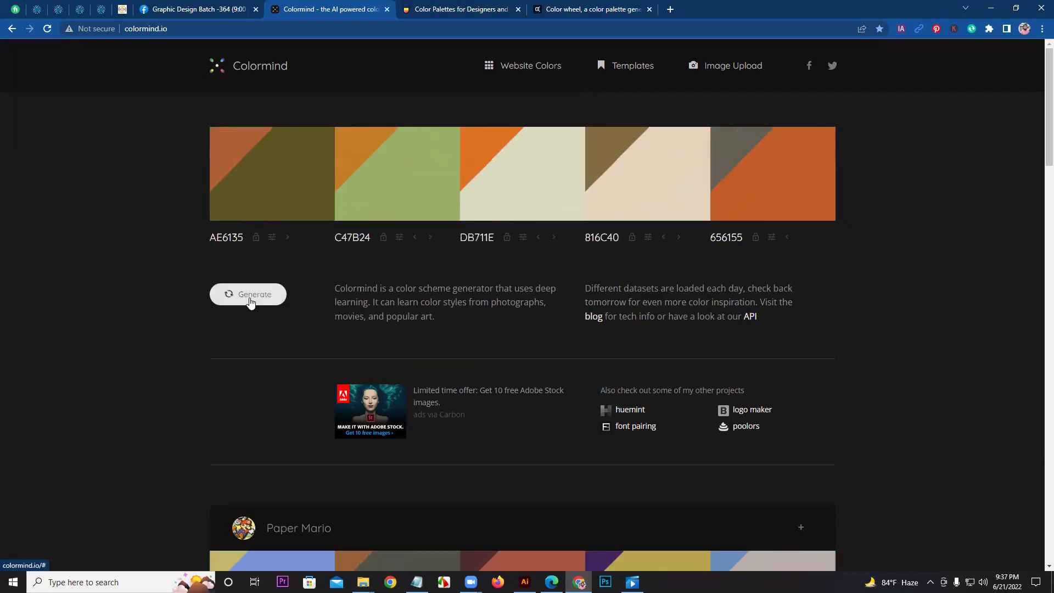
left_click(250, 301)
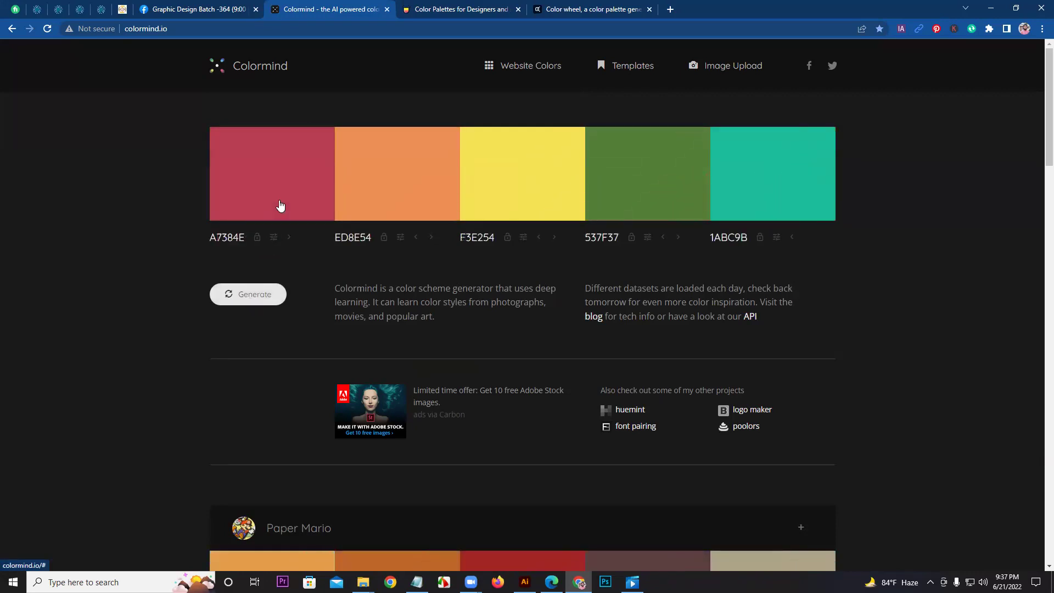
left_click(244, 294)
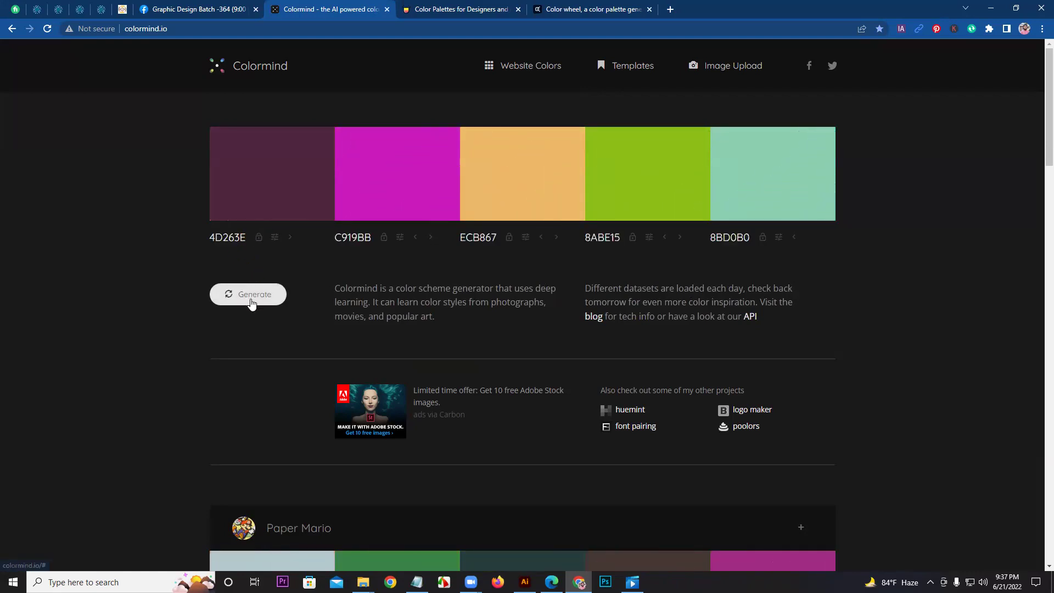
left_click(383, 237)
mouse_move(988, 226)
left_mouse_down()
mouse_move(1045, 147)
mouse_move(1044, 228)
mouse_move(1044, 108)
mouse_move(1035, 99)
left_mouse_up()
left_click(505, 8)
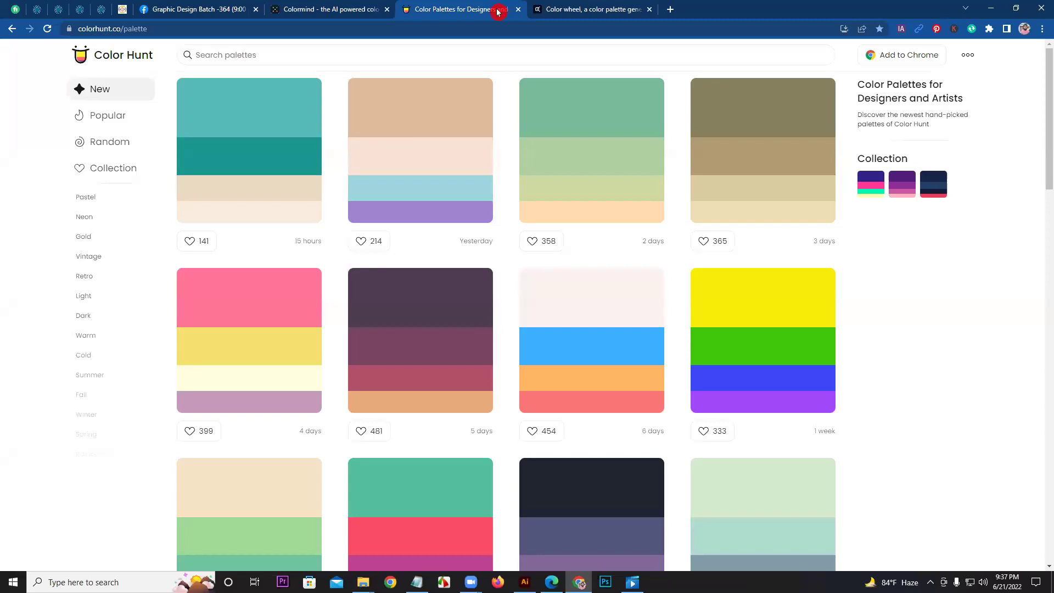
Step: Browse Color Hunt's New and Popular palette lists
mouse_move(1044, 143)
left_mouse_down()
mouse_move(1044, 168)
mouse_move(1044, 132)
left_mouse_up()
left_click(332, 9)
left_click(431, 9)
left_click(110, 115)
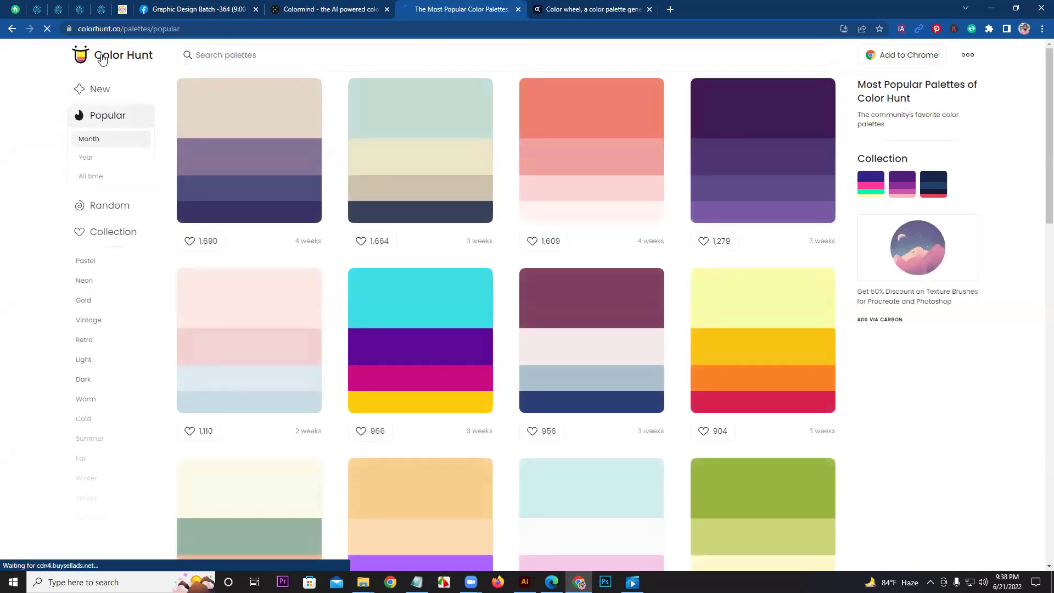
left_click(102, 56)
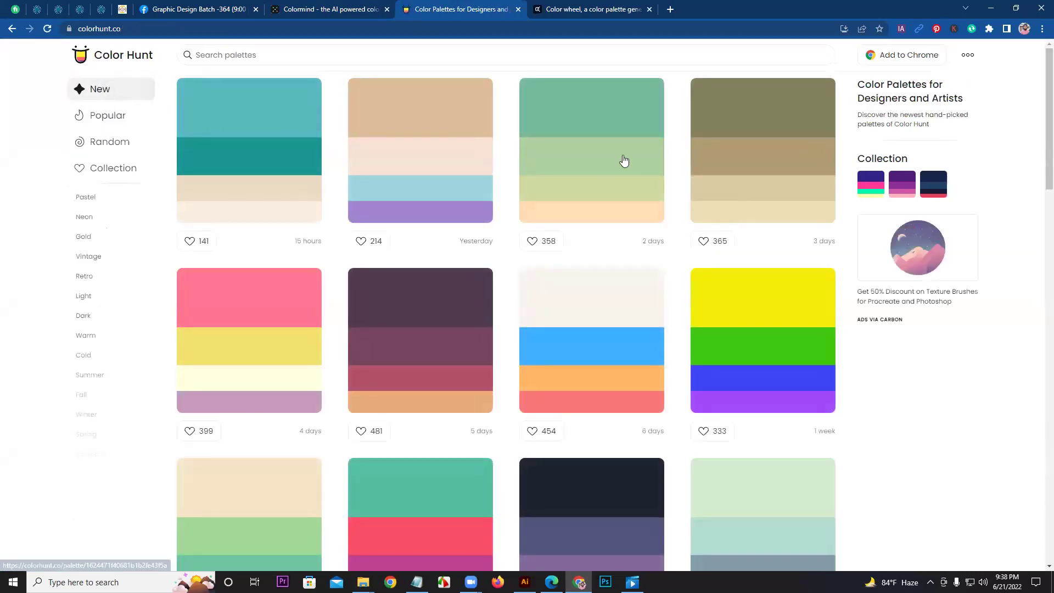
left_click(258, 251)
left_click(717, 226)
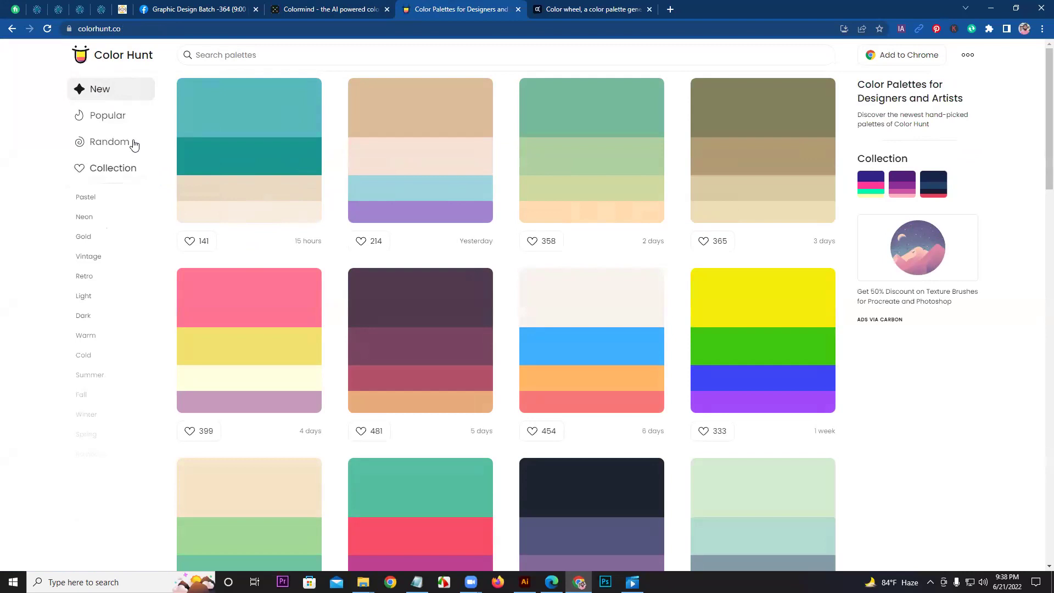
left_click(117, 125)
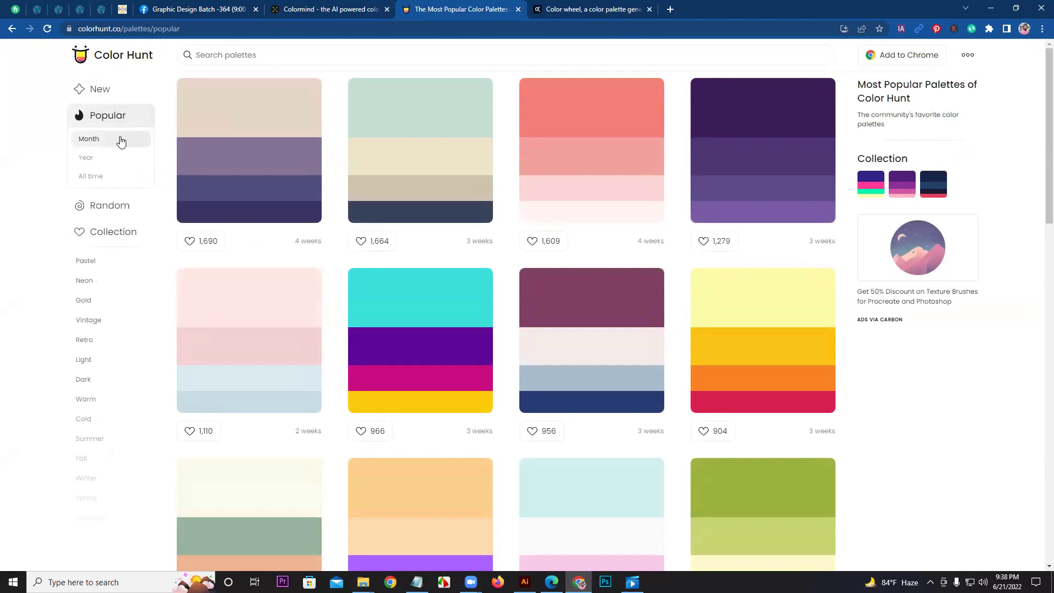
left_click(330, 139)
Step: Filter popular palettes by Year and All time, revealing a pink hex code, ending on Year
left_click_drag(1046, 131, 1016, 98)
mouse_move(1038, 157)
left_mouse_down()
mouse_move(1038, 206)
mouse_move(1039, 157)
left_mouse_up()
left_click(99, 161)
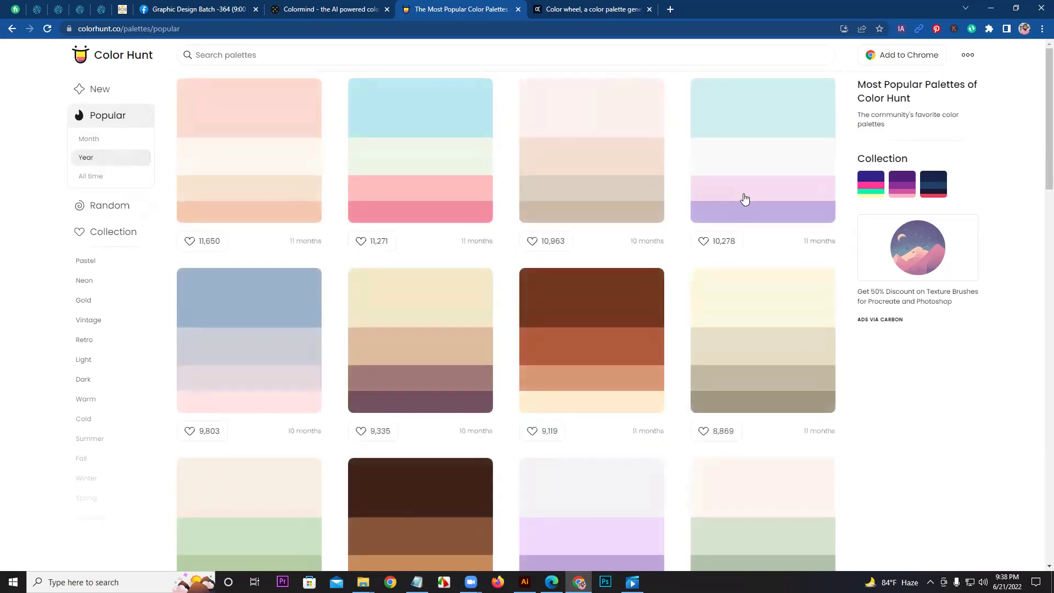
left_click(890, 360)
left_click(381, 219)
left_click(625, 256)
left_click_drag(1046, 159, 229, 193)
left_click(112, 178)
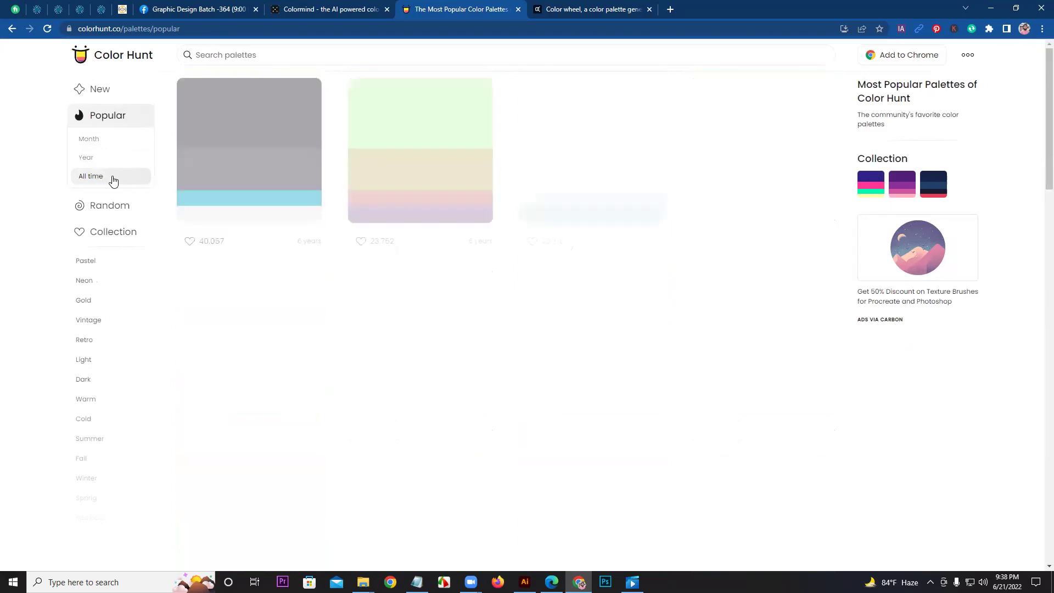
left_click(603, 247)
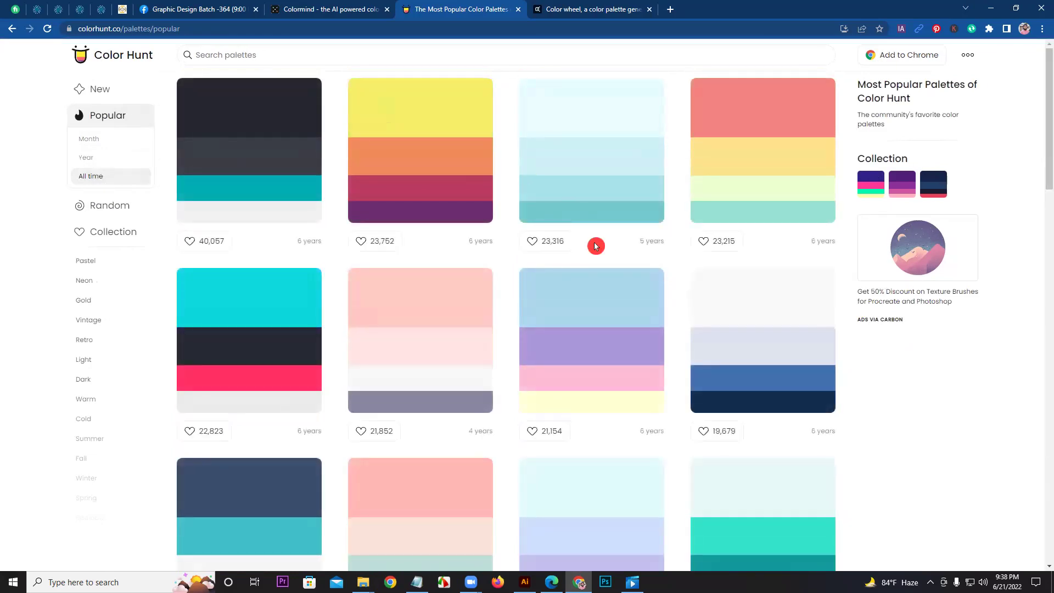
left_click(87, 158)
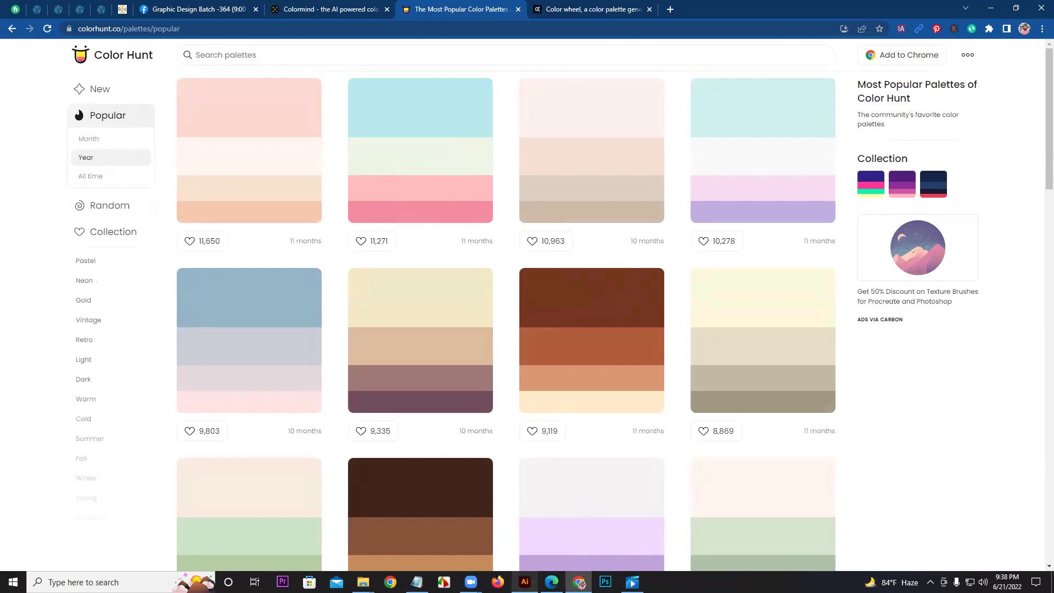
Step: Back in Illustrator, draw a rectangle near the canvas's top-left
left_click(525, 583)
left_click(11, 112)
left_click_drag(60, 96, 237, 169)
Step: Fill the rectangle blue using the Color Picker
double_click(13, 251)
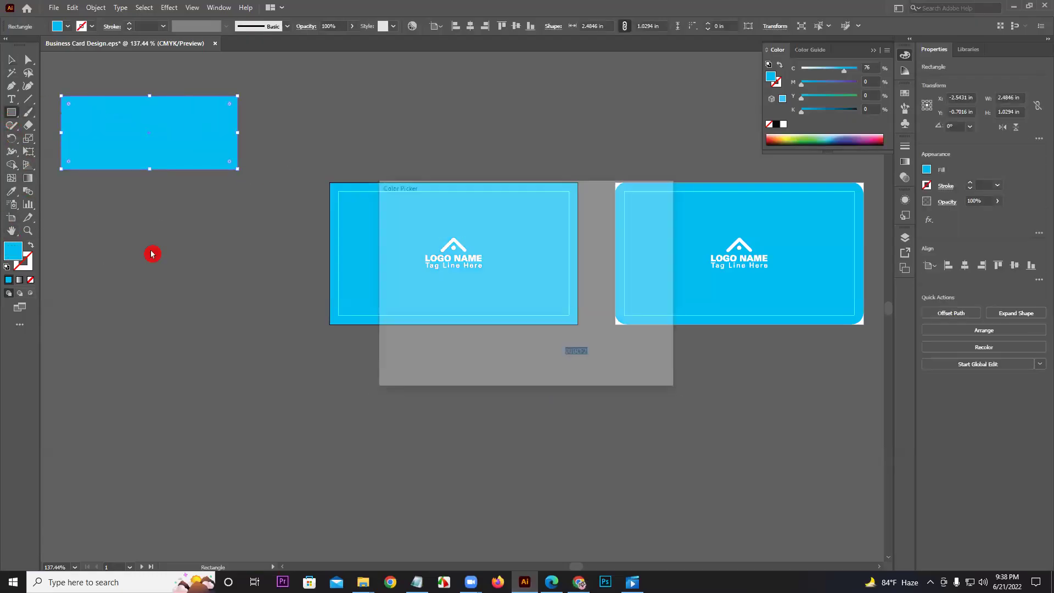
left_click_drag(546, 272, 538, 247)
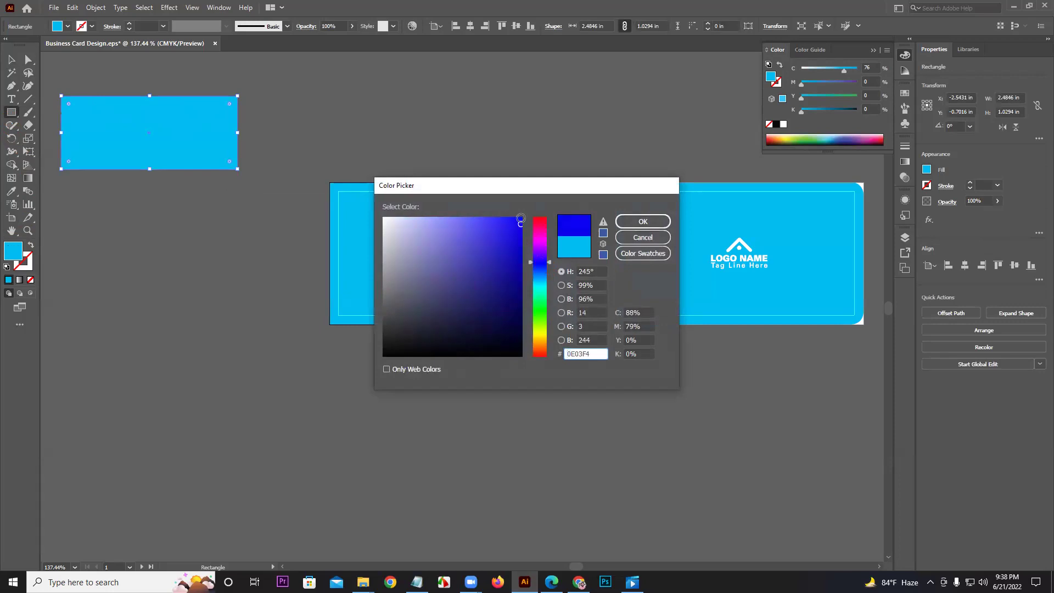
left_click(637, 222)
Step: Reselect the blue rectangle and start a new document from File > New
key("v")
left_click(214, 81)
left_click_drag(284, 84, 541, 141)
left_click(402, 171)
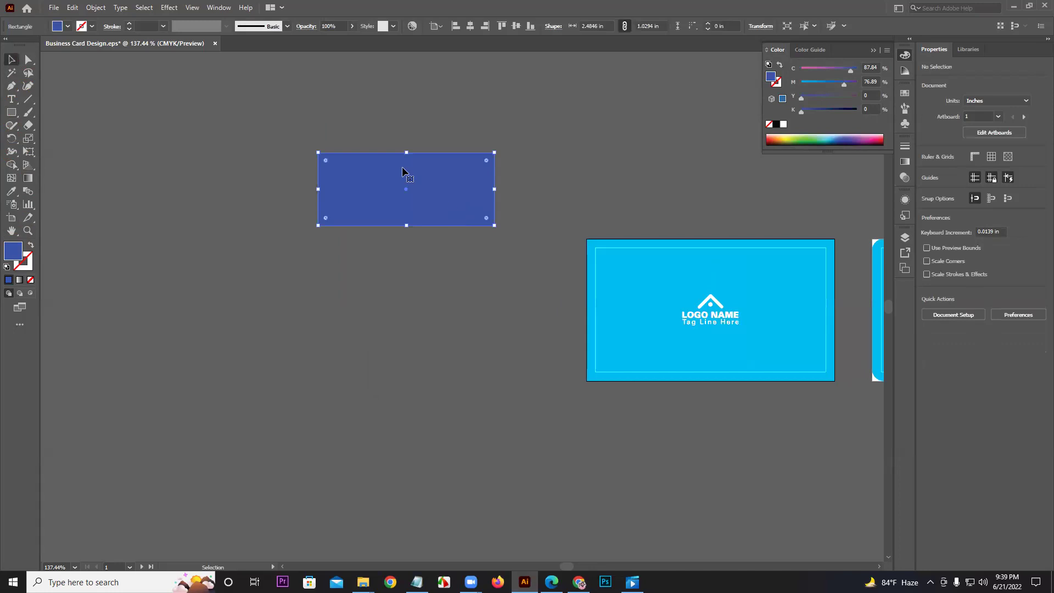
left_click(54, 7)
left_click(65, 20)
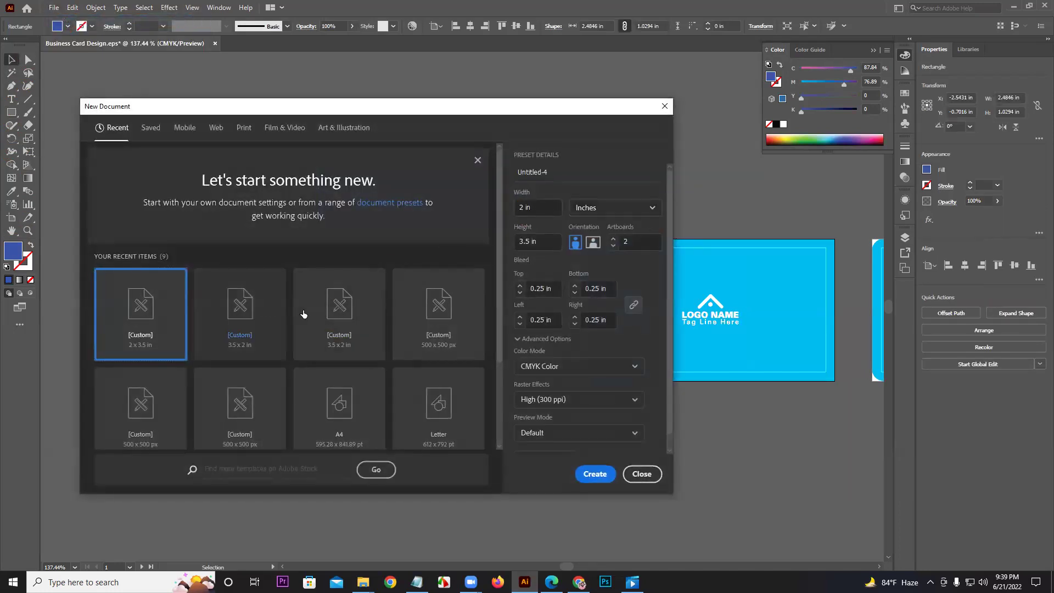
Step: Create a new 1920 × 1080 px Web-Large RGB document
left_click(149, 128)
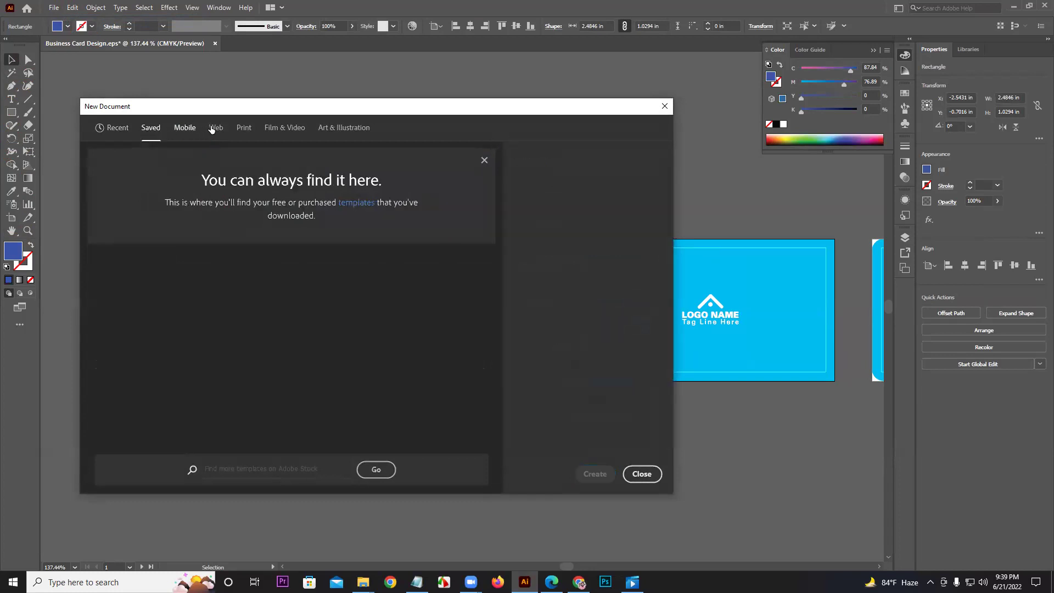
left_click(217, 129)
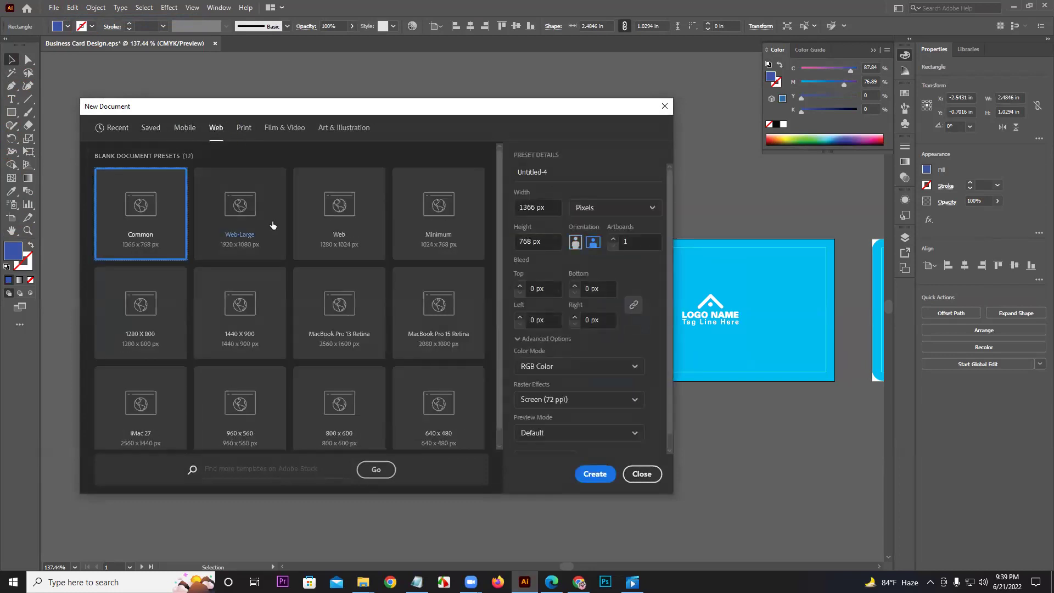
left_click(222, 237)
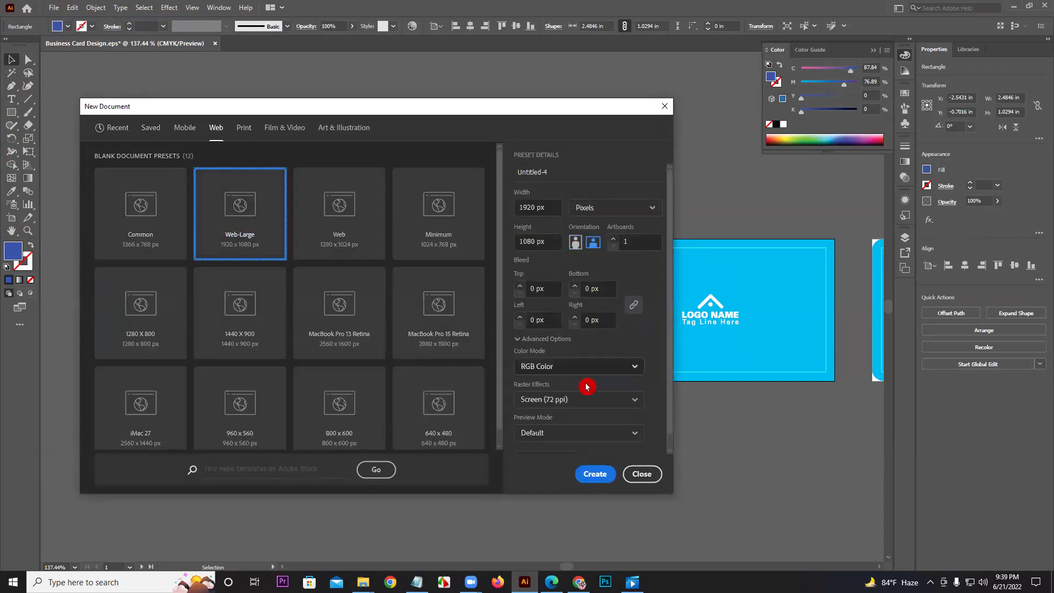
left_click(594, 474)
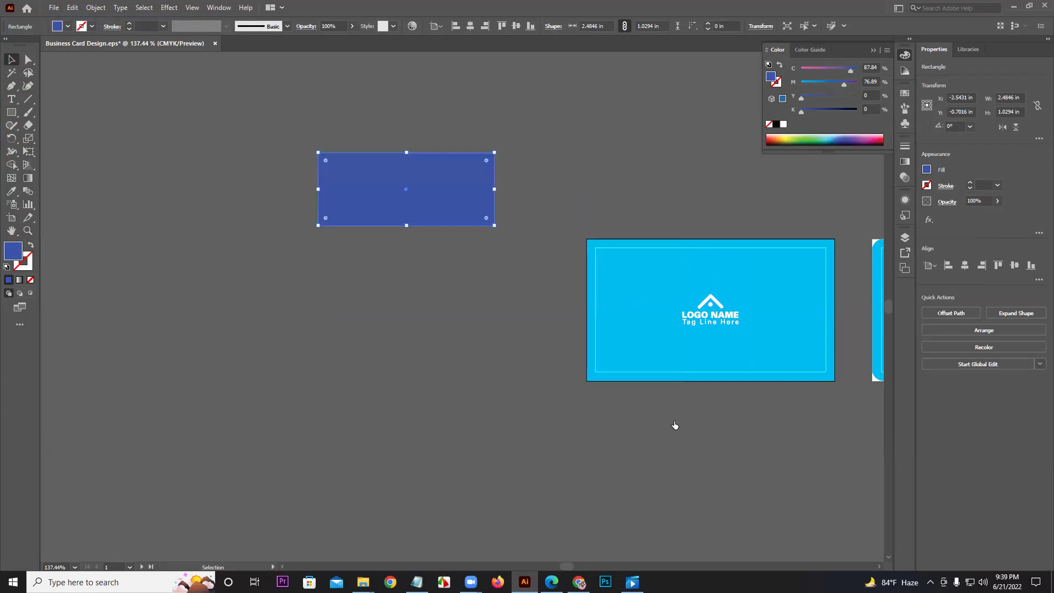
Step: Draw an 832 × 452 px rectangle with no stroke and dark blue 0400A2 fill
left_click(11, 112)
left_click_drag(321, 163, 663, 349)
left_click(29, 253)
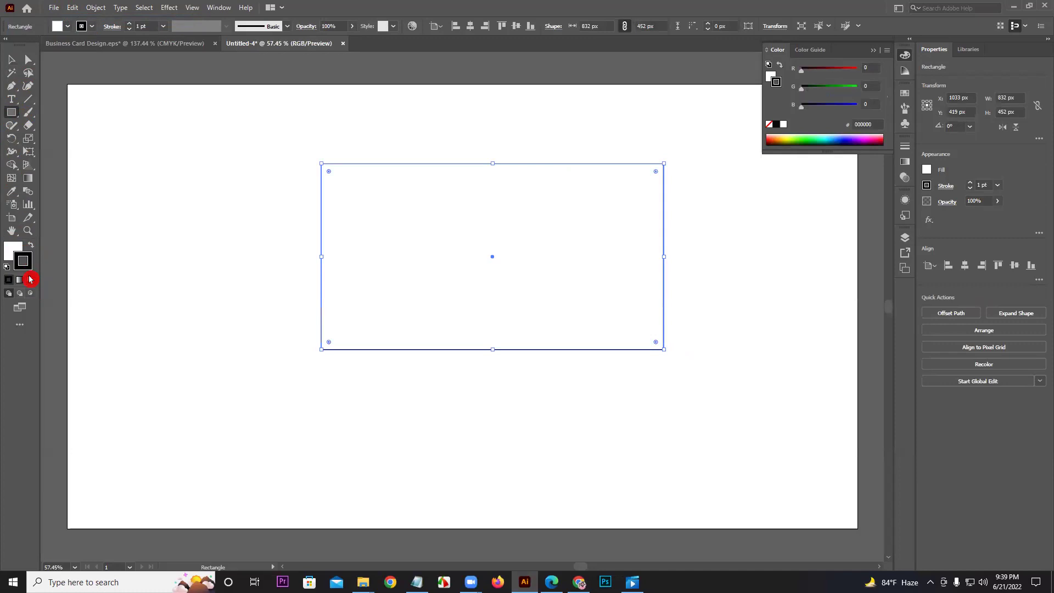
left_click(30, 279)
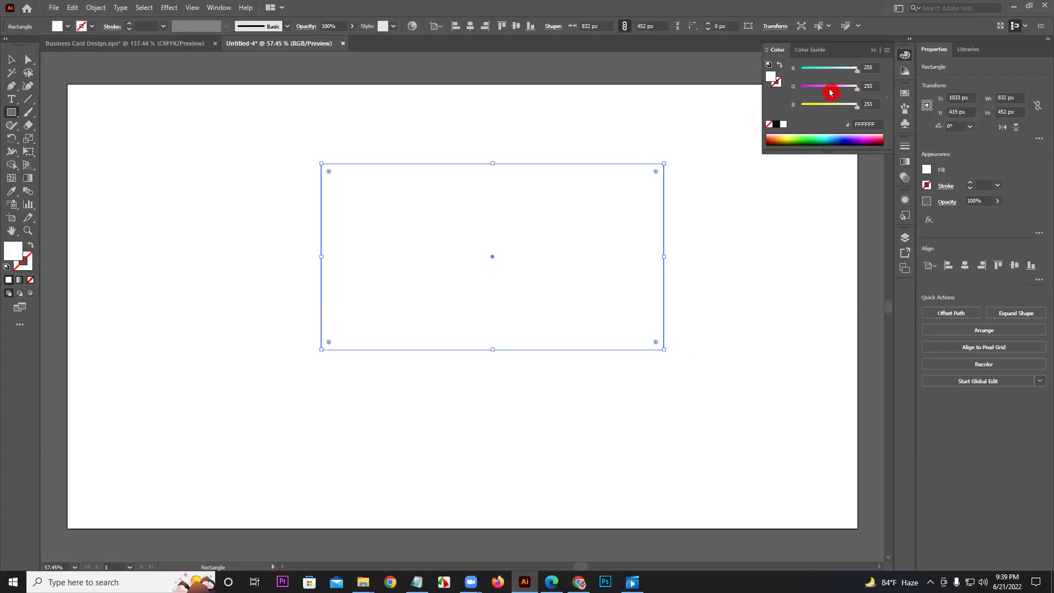
left_click_drag(830, 92, 802, 88)
left_click(847, 136)
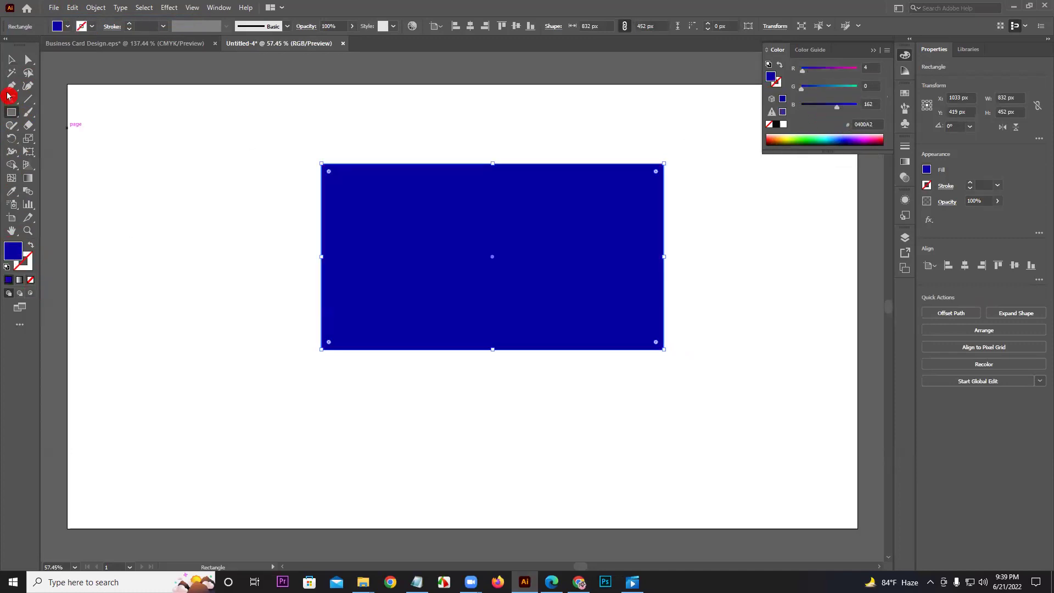
Step: Resize a rectangle to about 261 × 172 px and fill it light violet
key("v")
left_click_drag(667, 259, 512, 288)
left_click_drag(495, 181, 495, 238)
left_click_drag(568, 276, 549, 276)
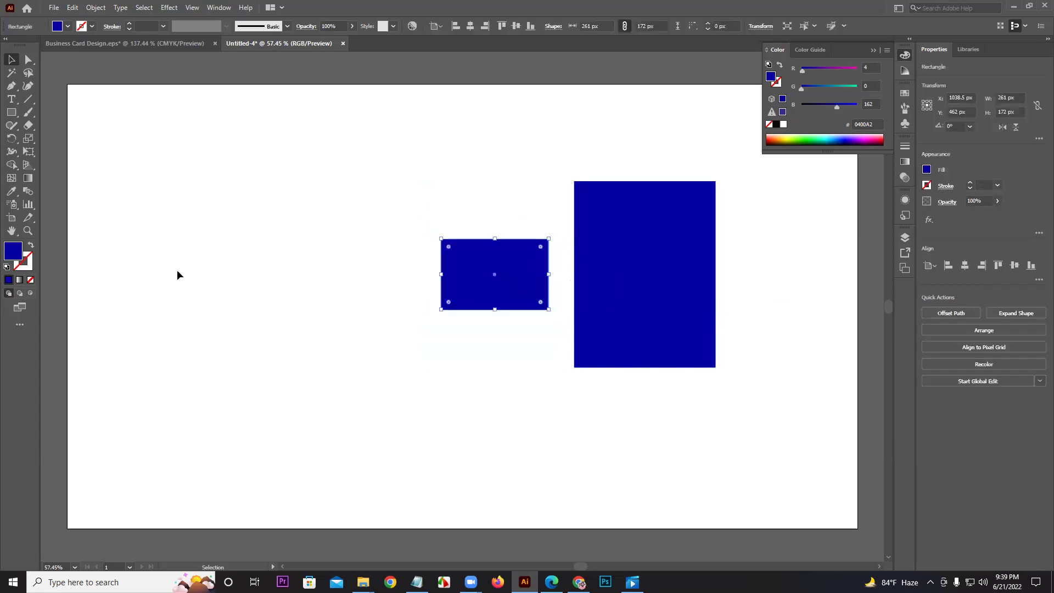
double_click(11, 253)
left_click_drag(505, 254, 435, 231)
left_click(642, 221)
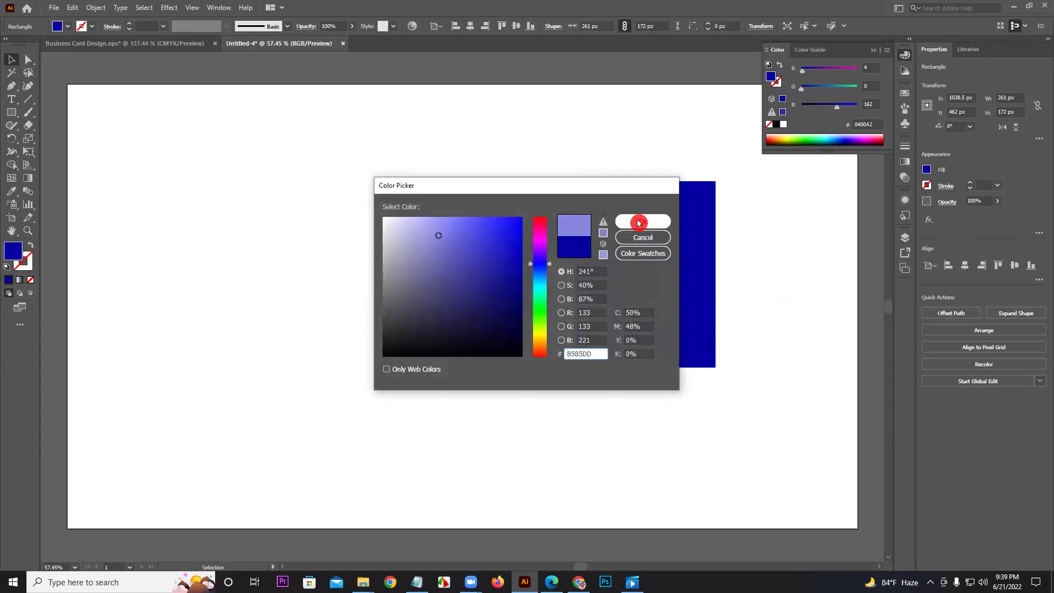
Step: Set the large rectangle's fill to pure red FF0000 in the Color panel
left_click(482, 130)
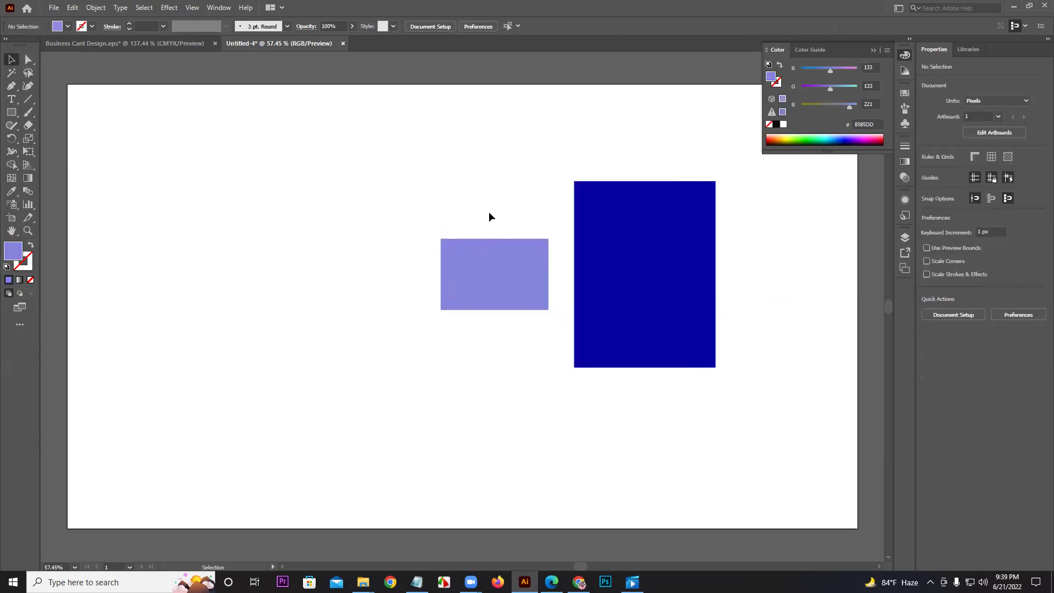
left_click(485, 263)
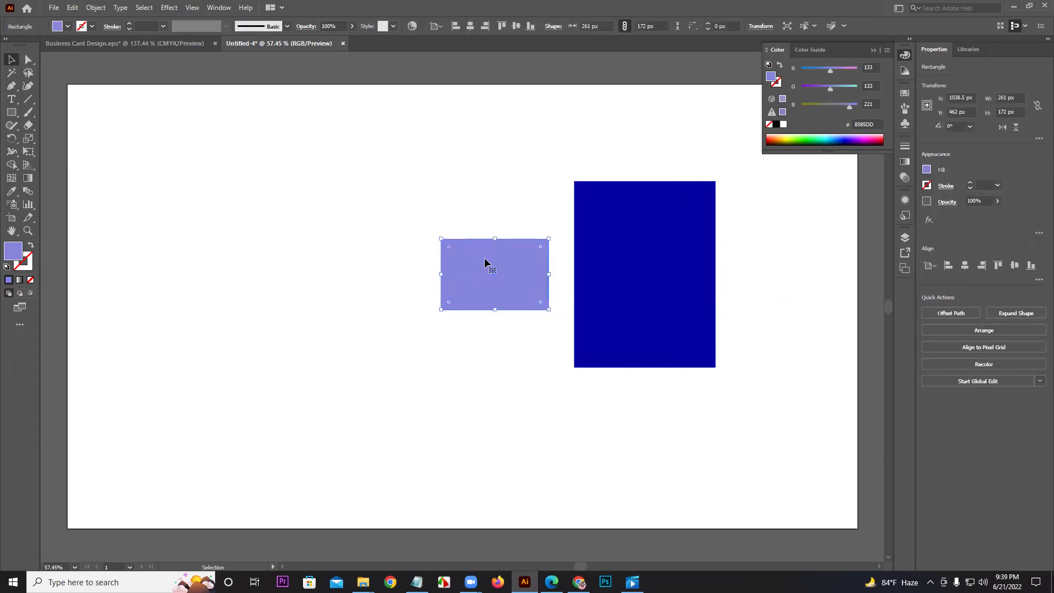
left_click(688, 252)
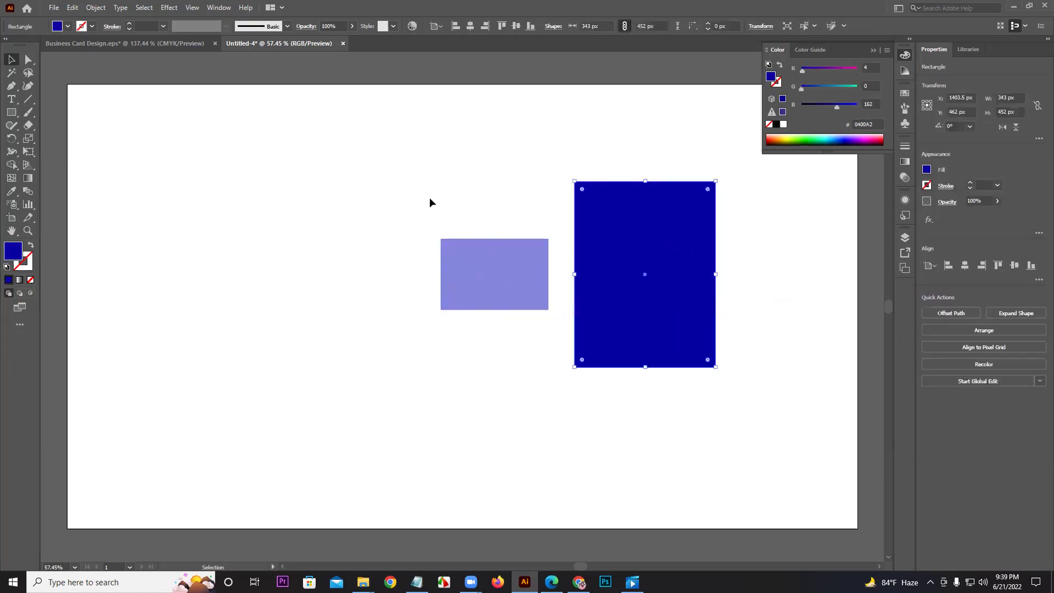
left_click(855, 70)
left_click_drag(835, 106, 723, 113)
Step: Eyedropper the large rectangle's red onto the small rectangle
left_click(532, 185)
left_click(639, 247)
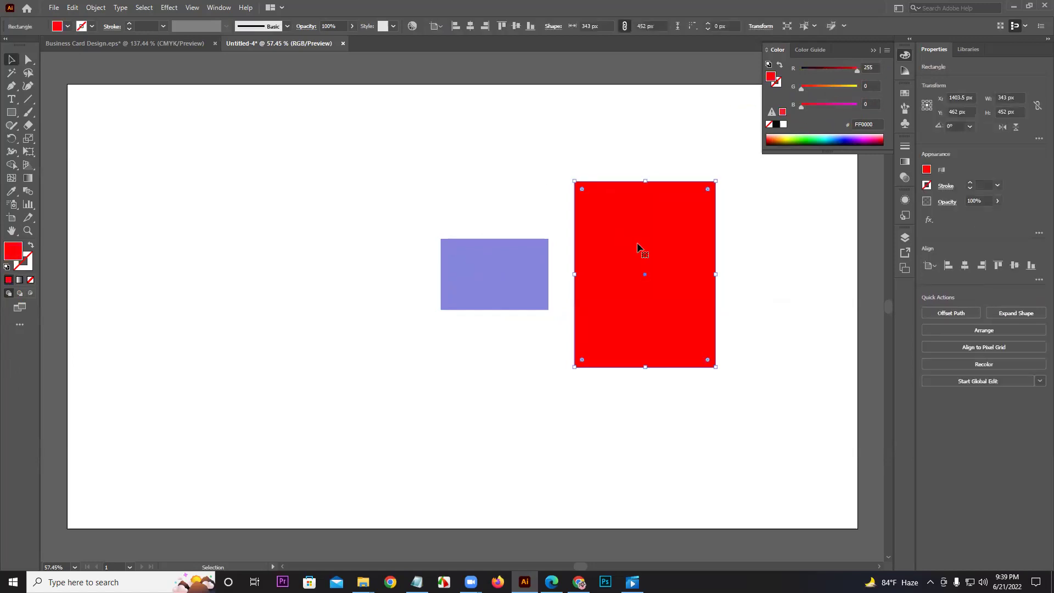
left_click(524, 269)
left_click(11, 191)
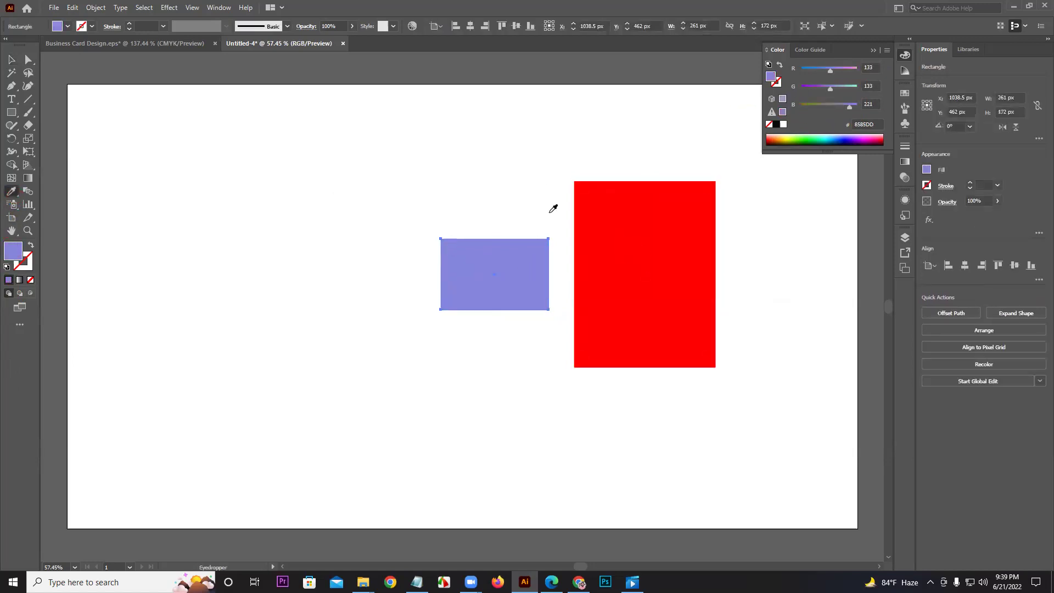
left_click(592, 230)
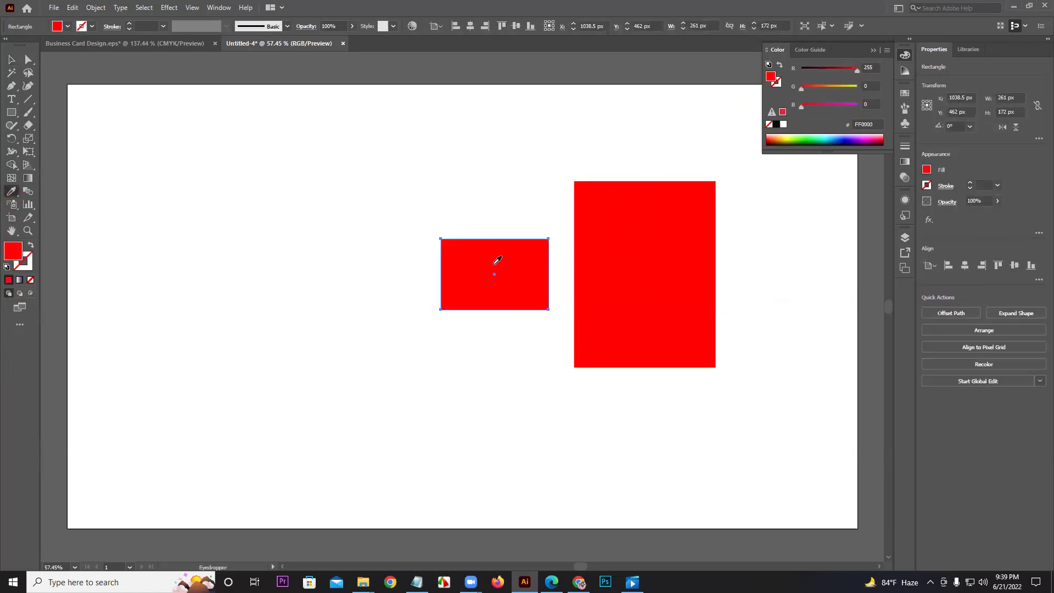
Step: Change the small rectangle's fill to light pink F98F8F
double_click(15, 251)
left_click_drag(485, 259, 448, 221)
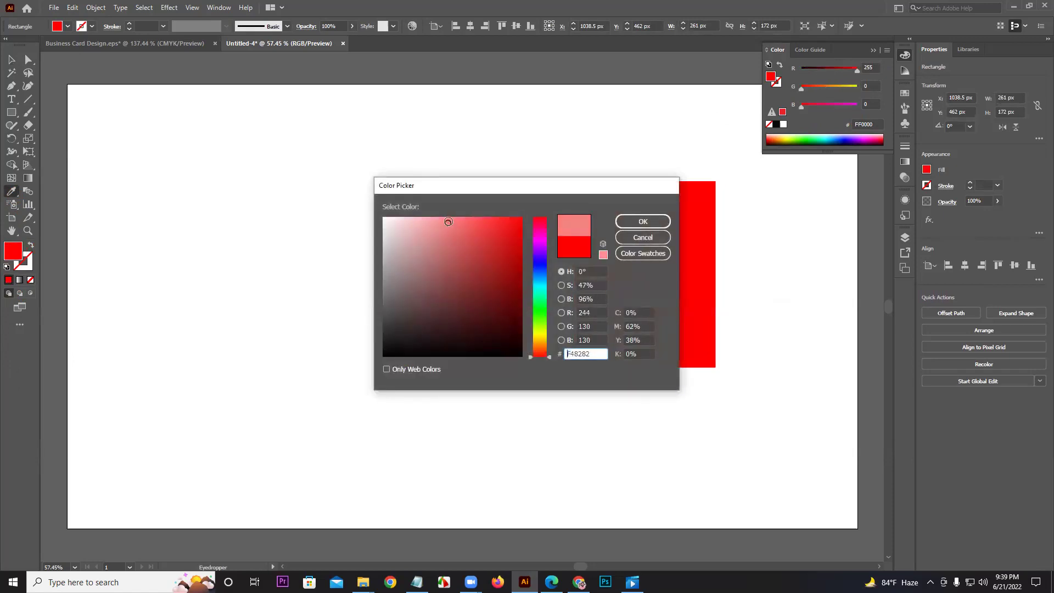
left_click(642, 221)
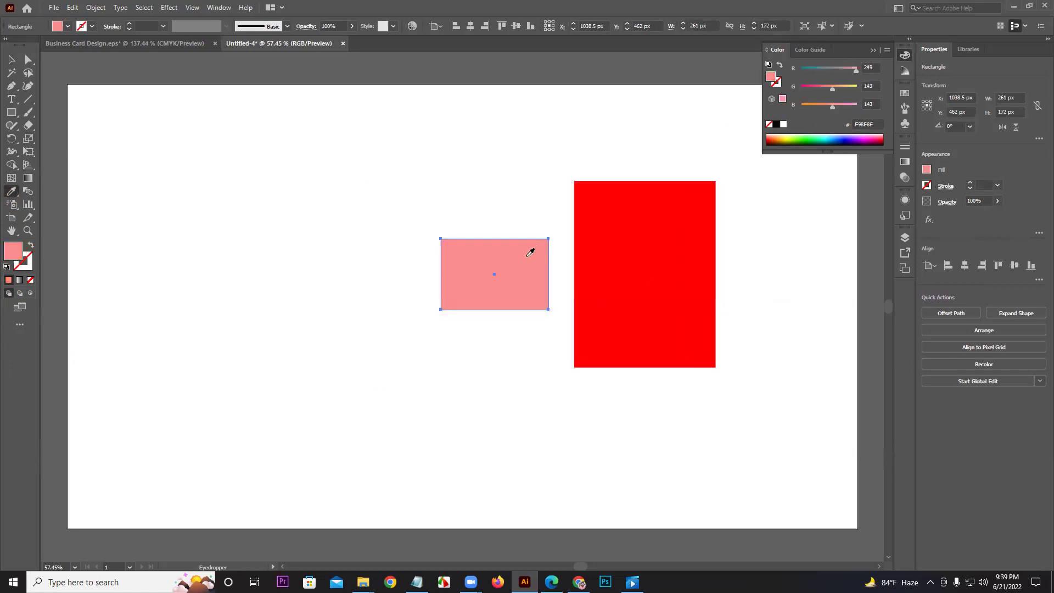
left_click(12, 59)
left_click(421, 183)
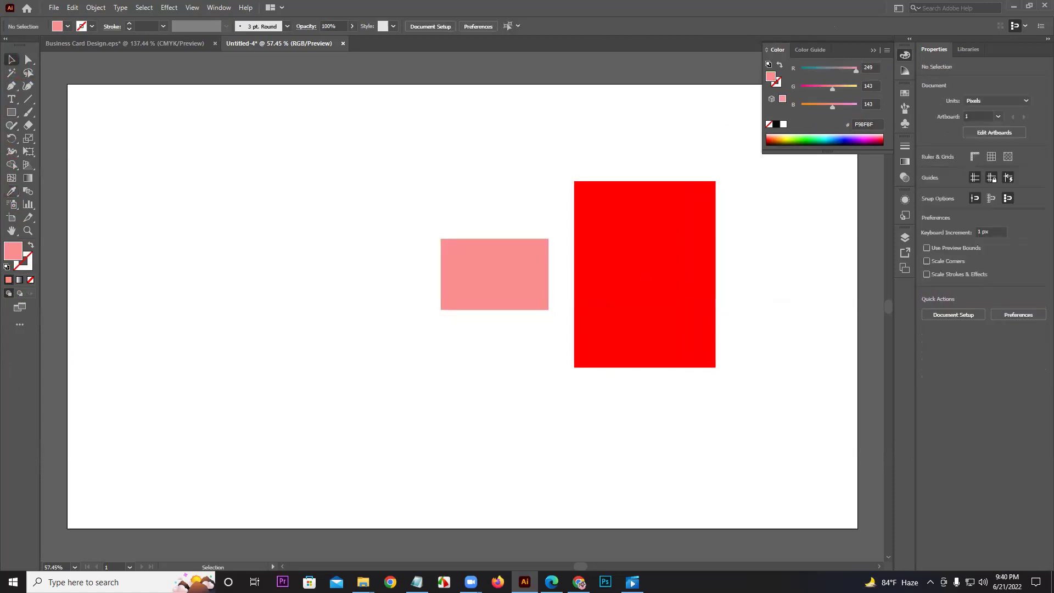
Step: In Color Hunt, remove all saved Collection palettes, then like and unlike the first palette
mouse_move(579, 581)
left_click(578, 529)
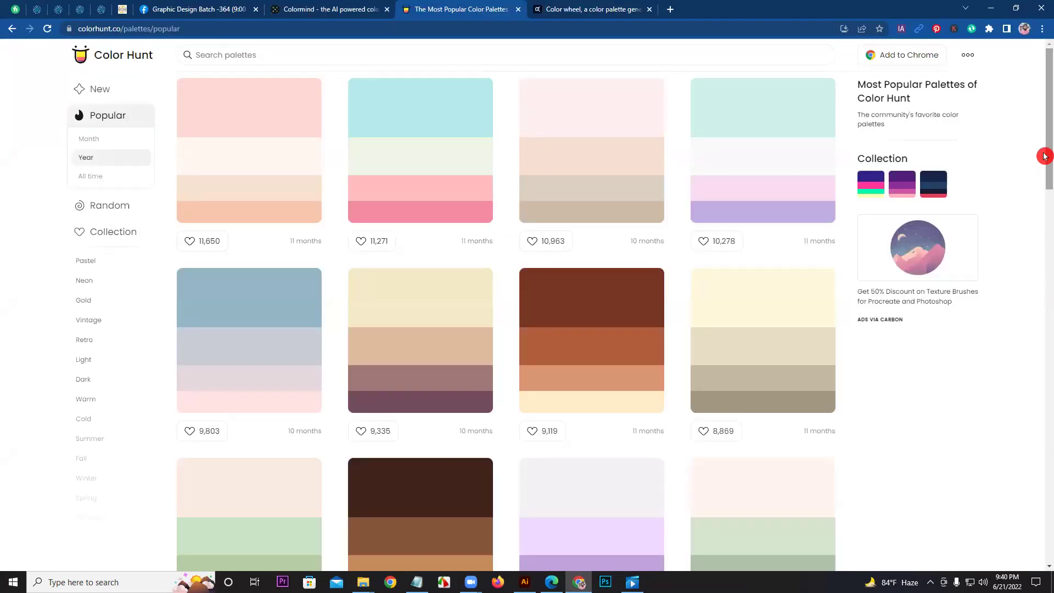
mouse_move(1043, 154)
left_mouse_down()
mouse_move(1042, 228)
mouse_move(1044, 135)
left_mouse_up()
left_click(878, 182)
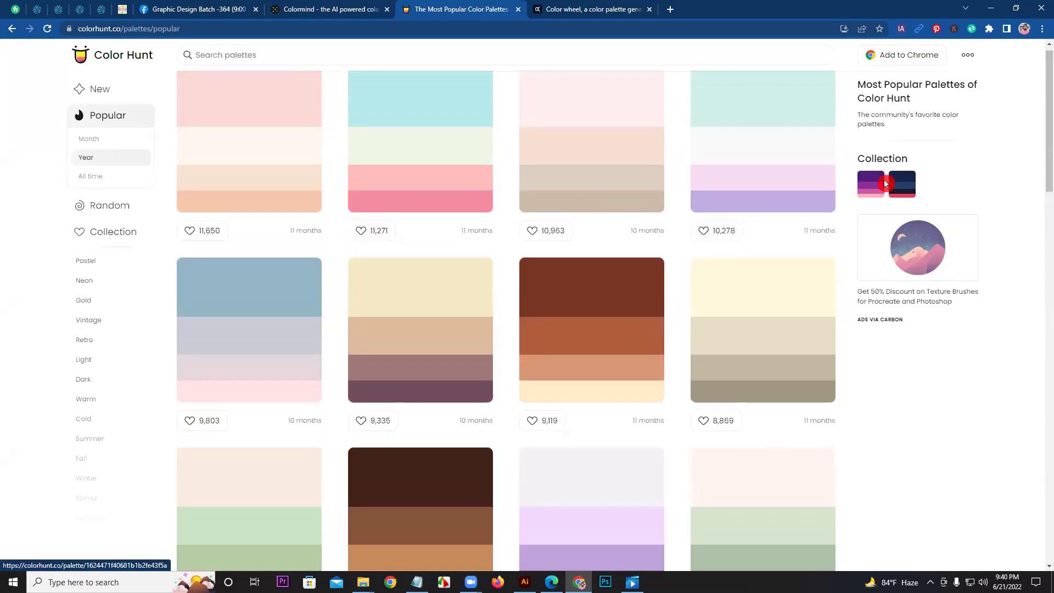
left_click(884, 183)
left_click(882, 180)
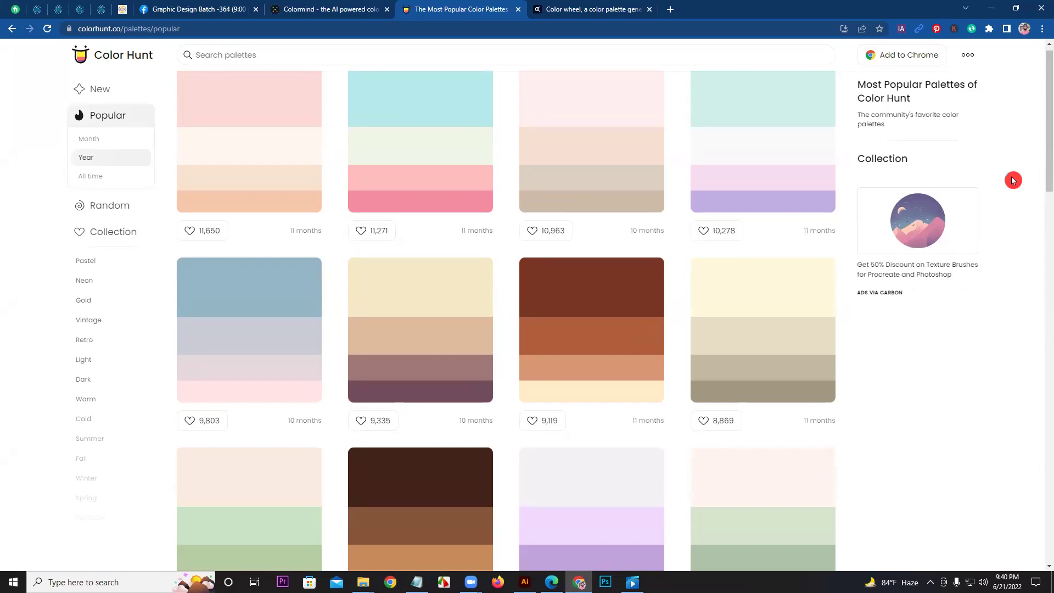
left_click_drag(1043, 179, 1043, 169)
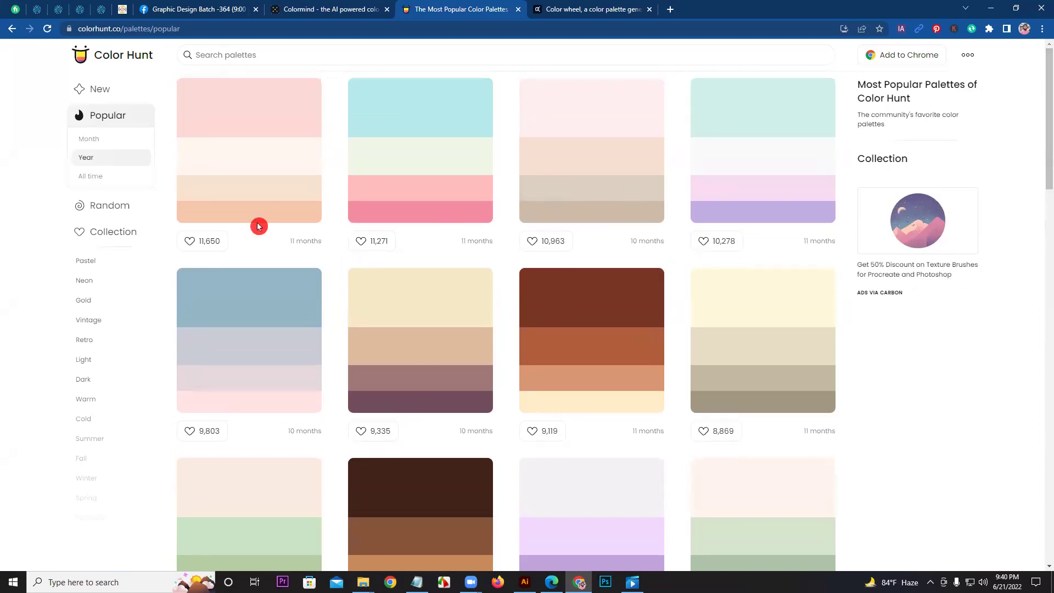
left_click(191, 241)
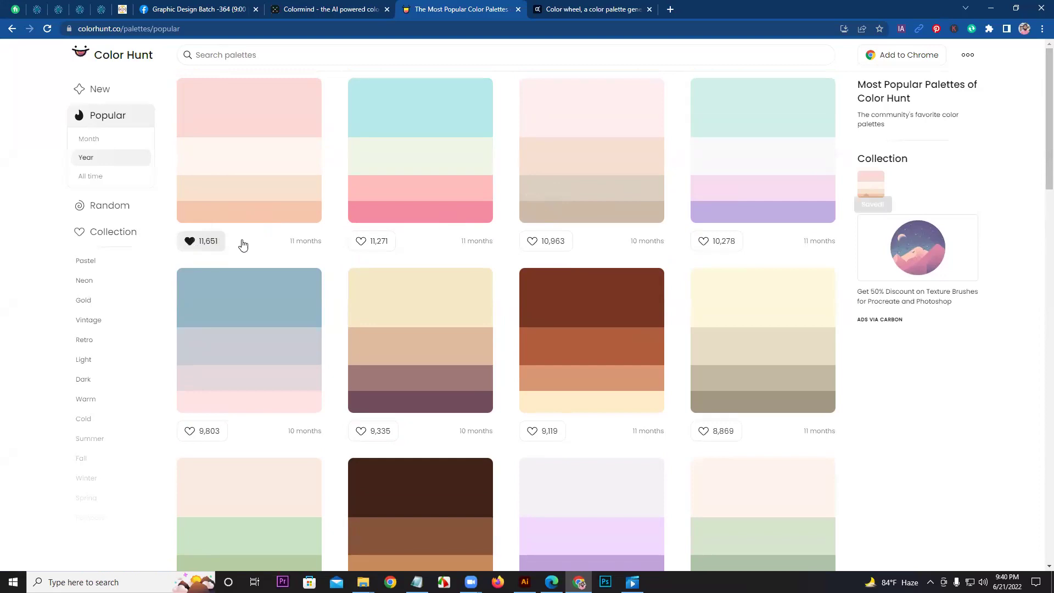
left_click(878, 179)
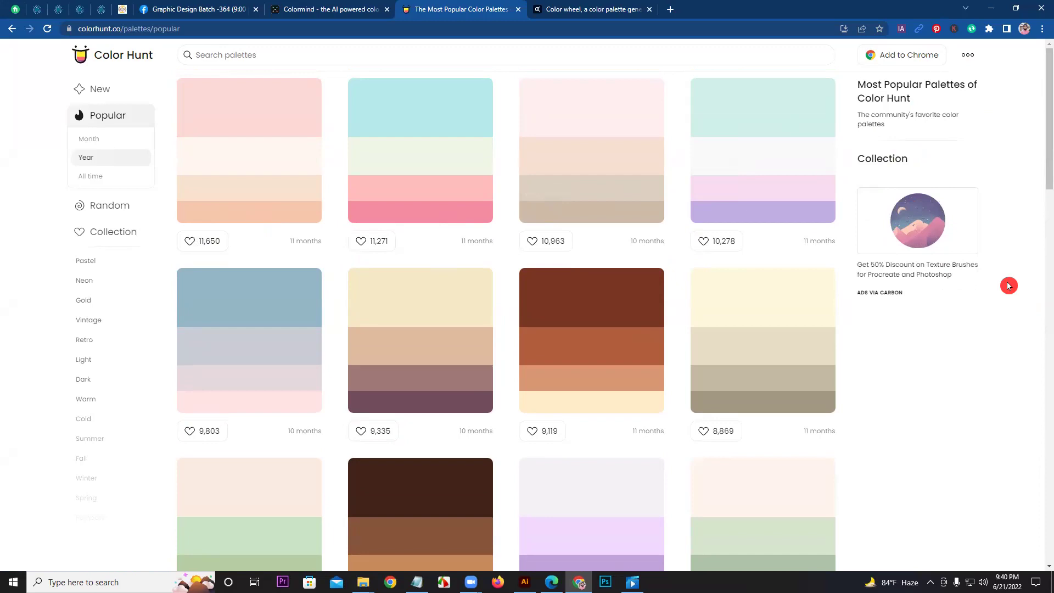
Step: Copy the first two colours of the purple 7C83FD palette and close the Colormind tab
left_click_drag(1044, 152, 1042, 329)
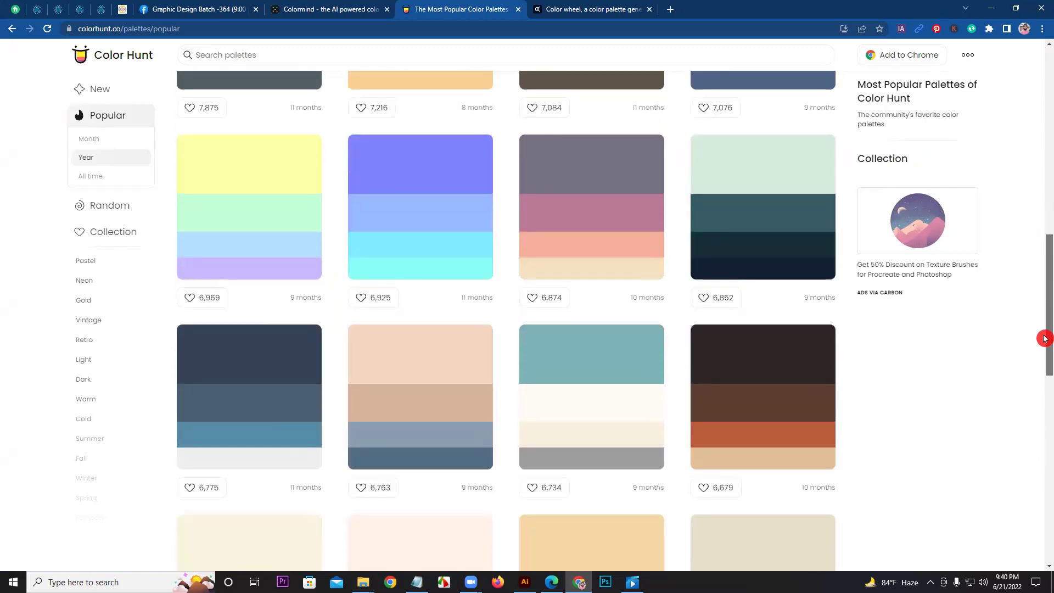
left_click(372, 186)
left_click(391, 199)
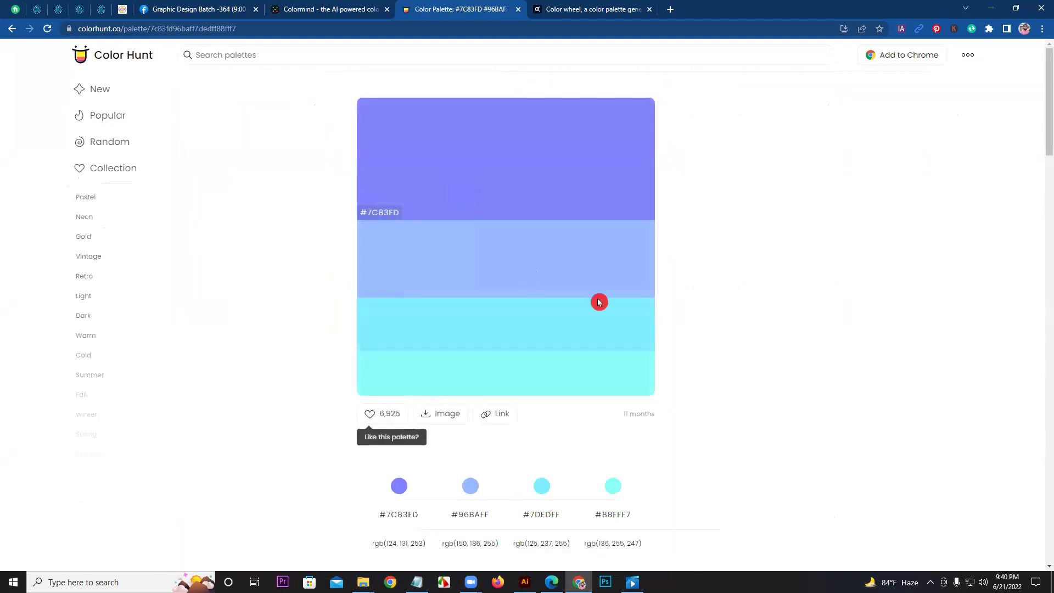
left_click_drag(1044, 133, 1033, 390)
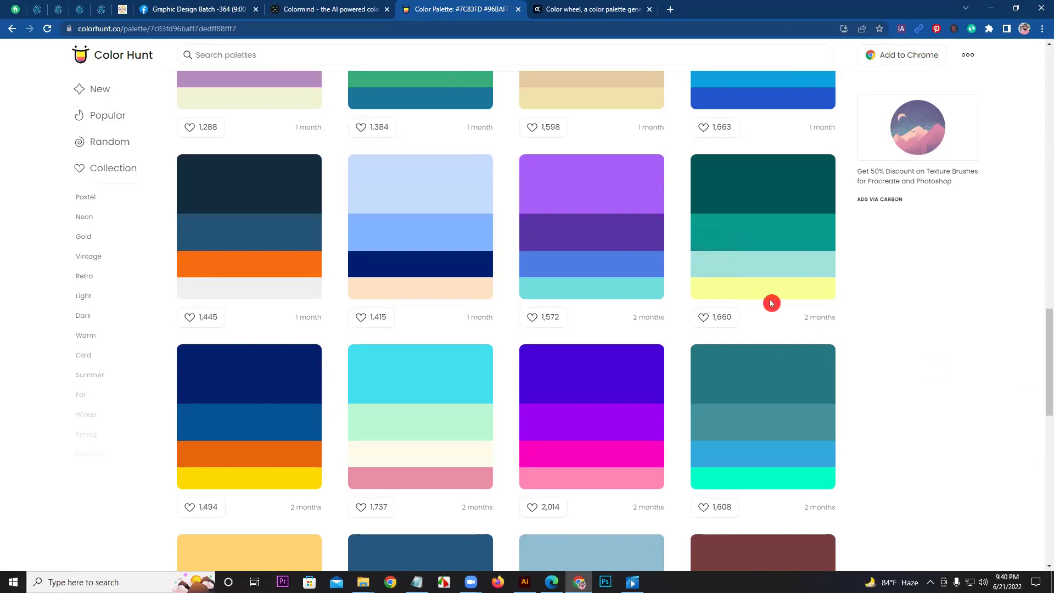
left_click_drag(1042, 364, 1042, 172)
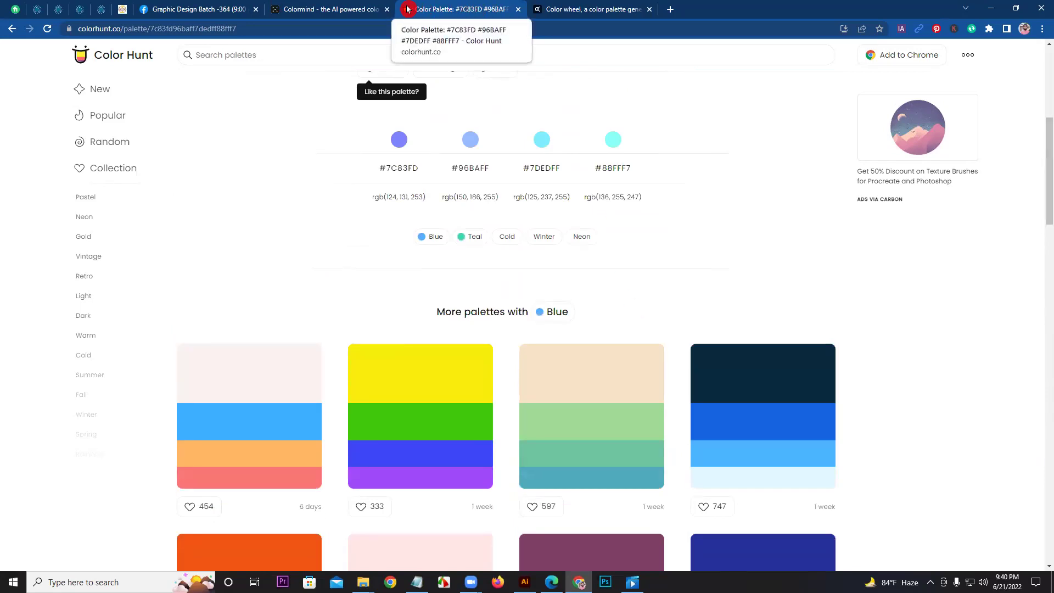
left_click(387, 10)
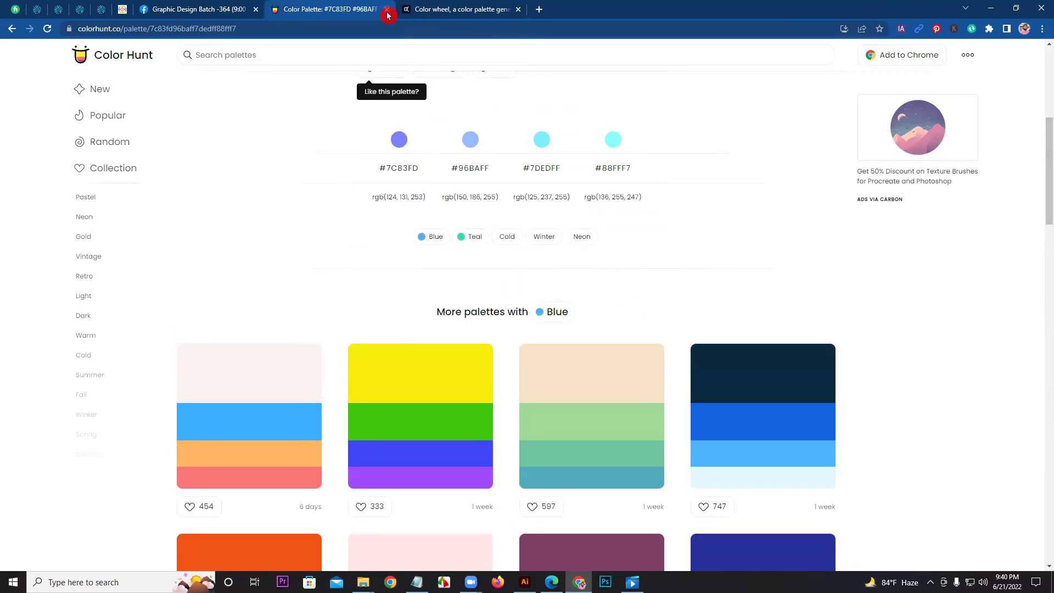
Step: Close the Color Hunt tab and try blue-purple colours with the Monochromatic rule
left_click(387, 11)
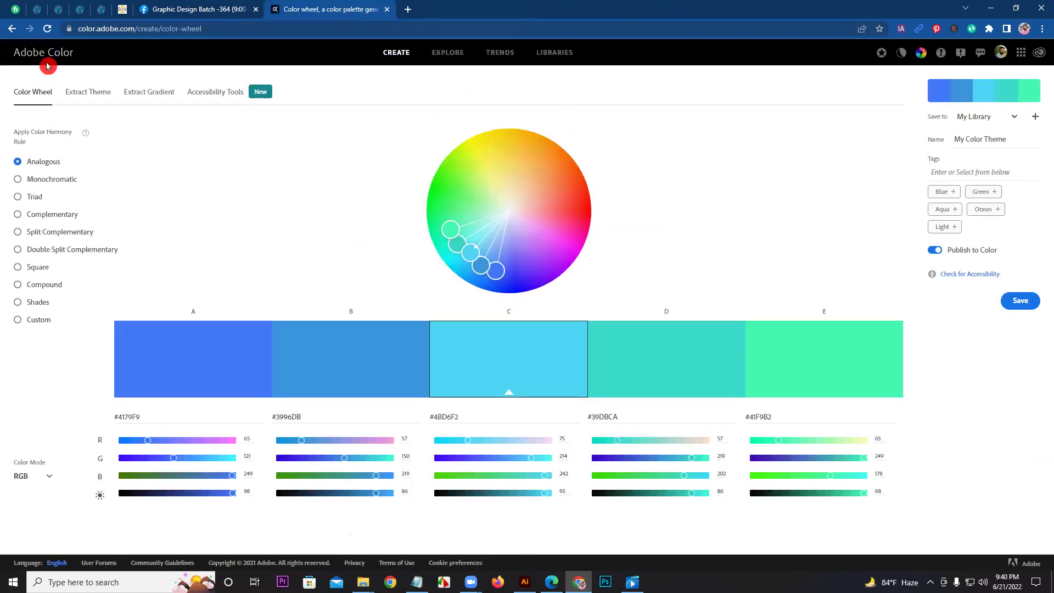
left_click(115, 40)
left_click_drag(470, 254, 531, 277)
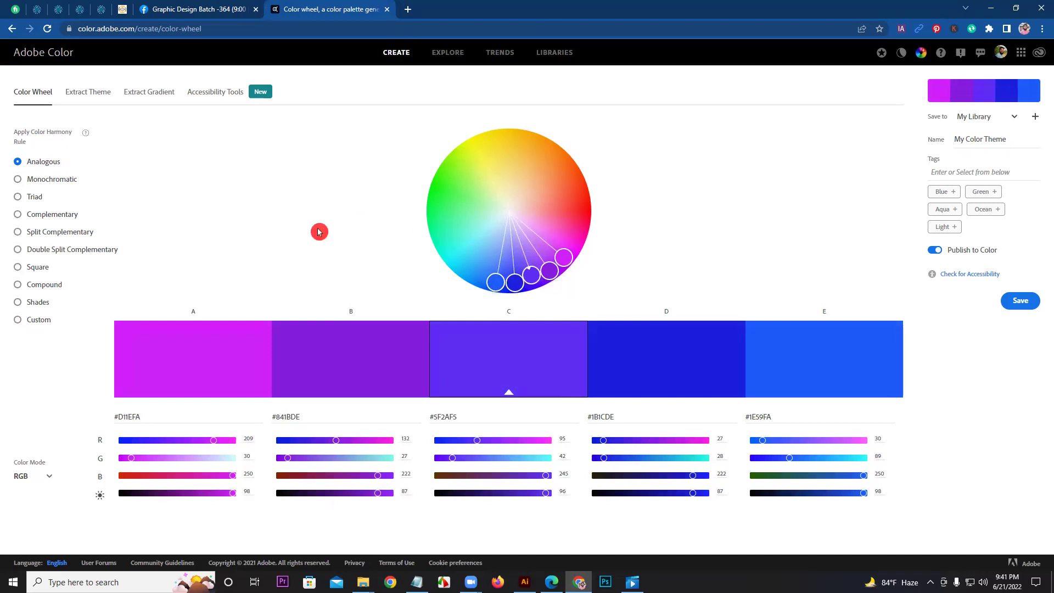
left_click(71, 182)
left_click_drag(522, 296, 533, 289)
left_click(437, 260)
Step: Try the Triad rule with a brighter swatch B, then Complementary shifted toward orange
left_click(46, 197)
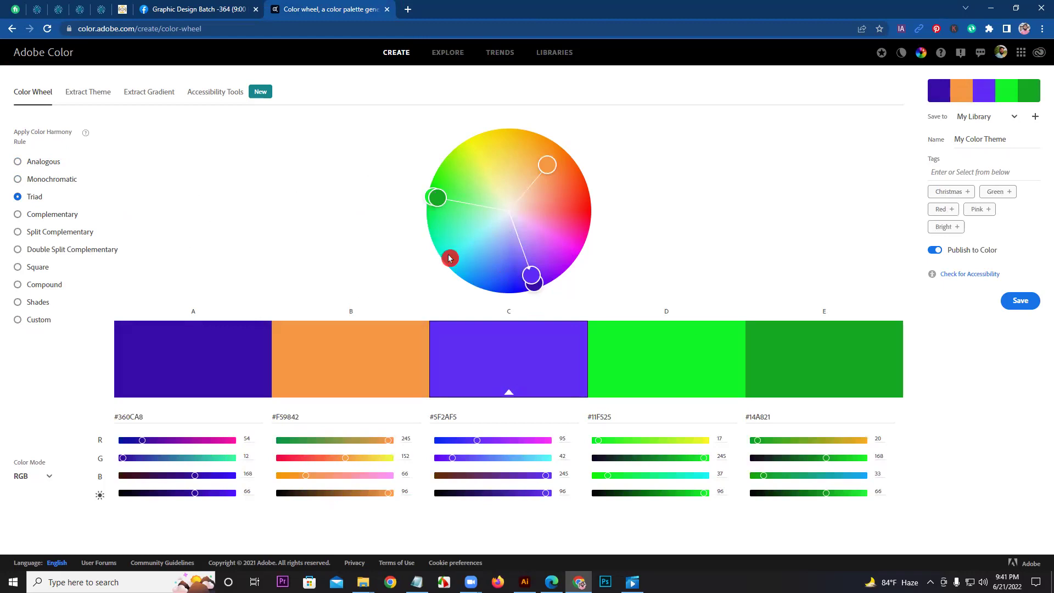
mouse_move(548, 165)
left_mouse_down()
mouse_move(574, 181)
mouse_move(585, 210)
mouse_move(550, 275)
mouse_move(539, 275)
mouse_move(550, 281)
mouse_move(547, 268)
left_mouse_up()
left_click(398, 254)
left_click(19, 214)
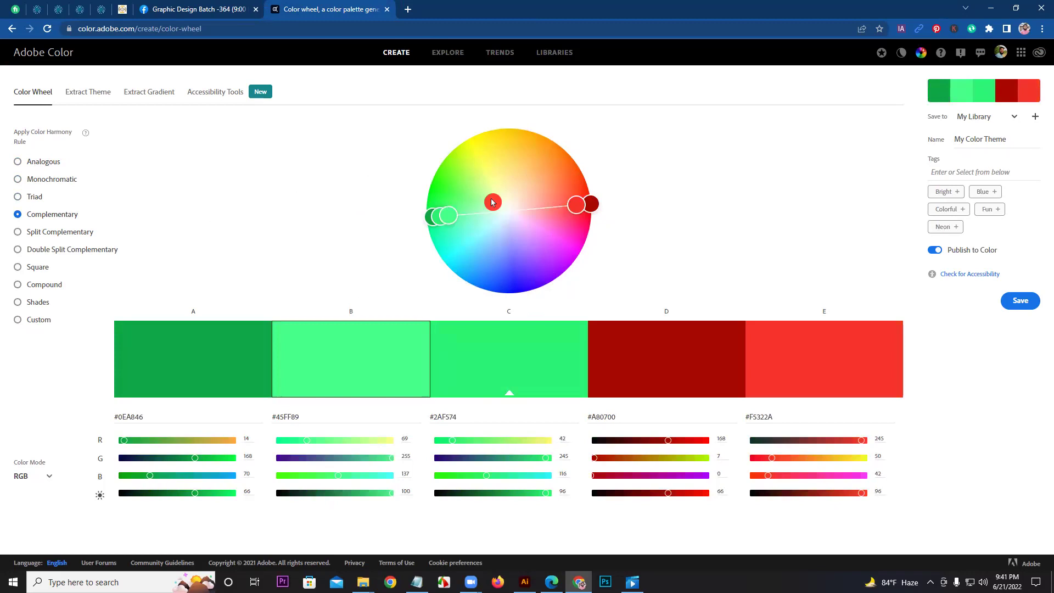
left_click_drag(573, 205, 457, 164)
Step: Try Split and Double Split Complementary, then return to the Analogous rule
left_click(53, 237)
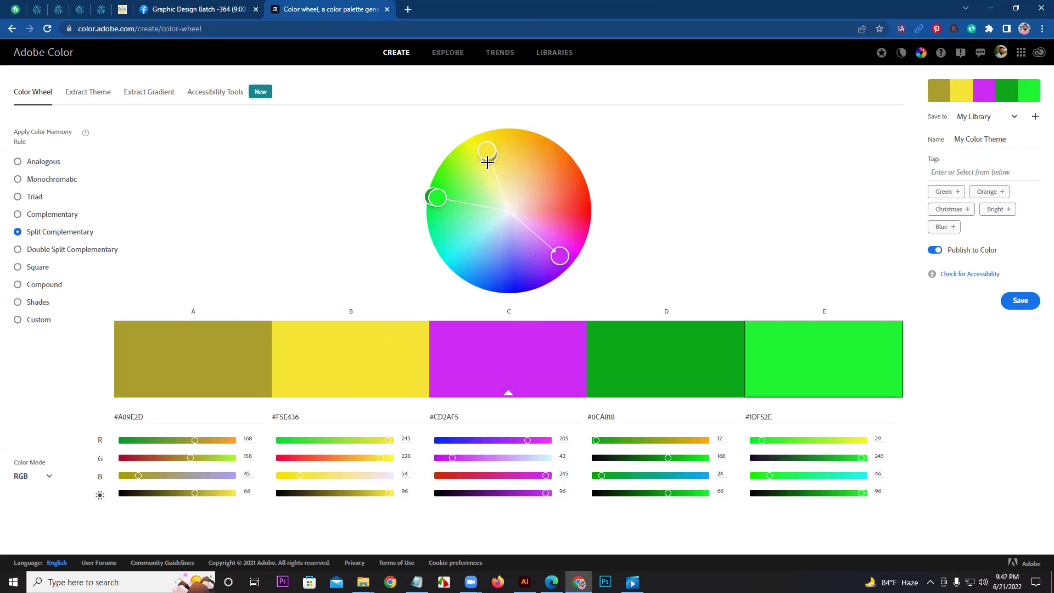
left_click_drag(487, 160, 430, 281)
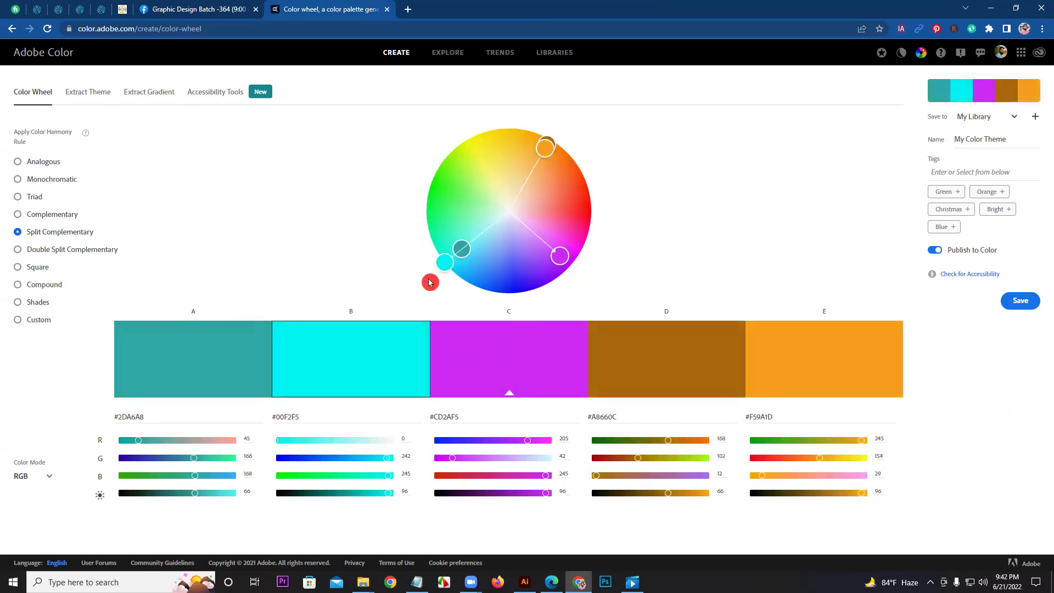
left_click(90, 256)
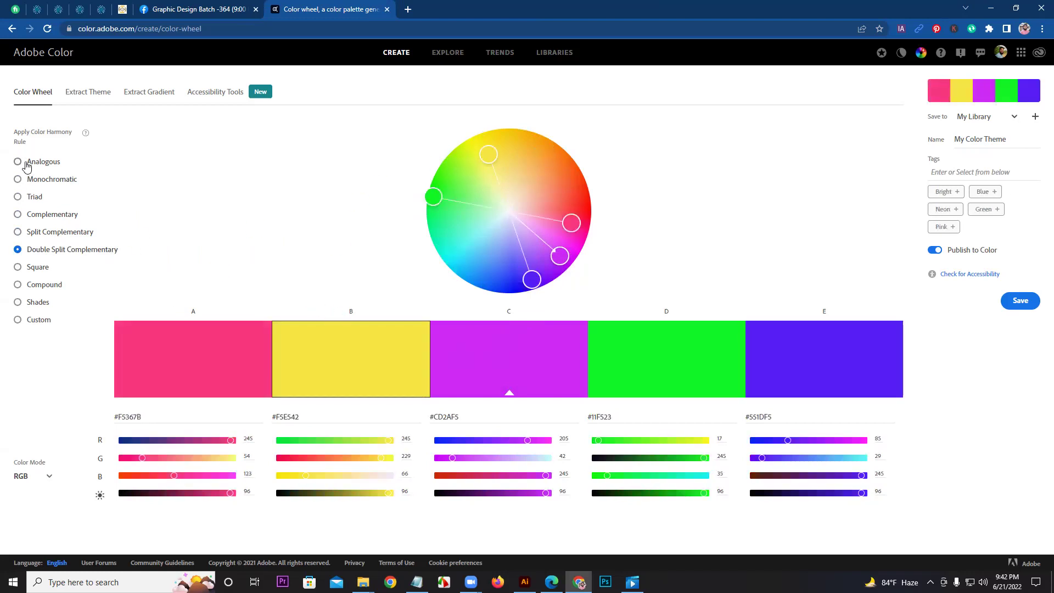
left_click(30, 164)
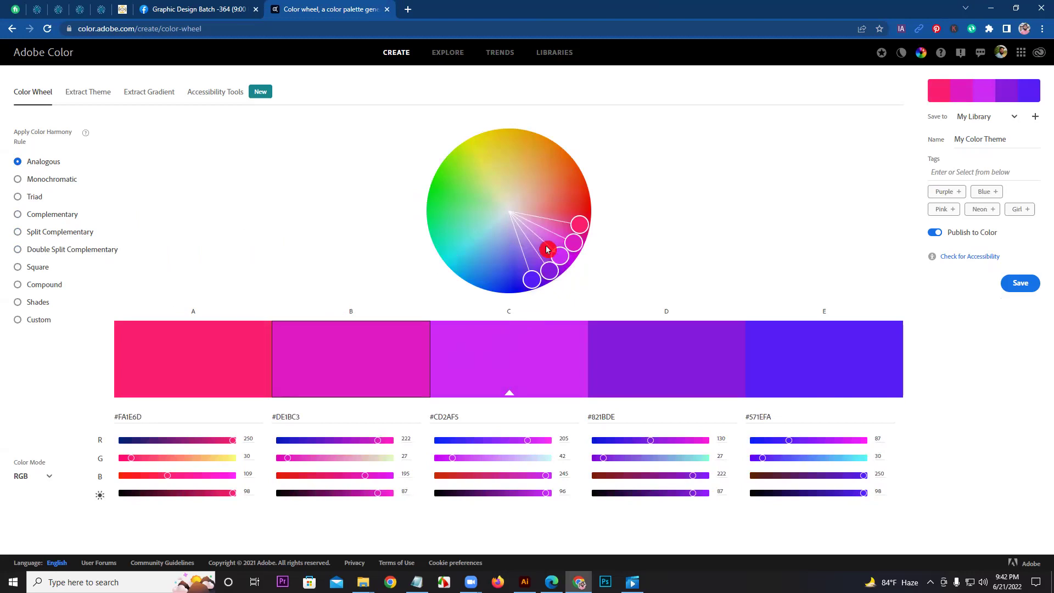
Step: Tag the theme Purple and Pink, remove Blue, and reload the color wheel page
left_click(960, 192)
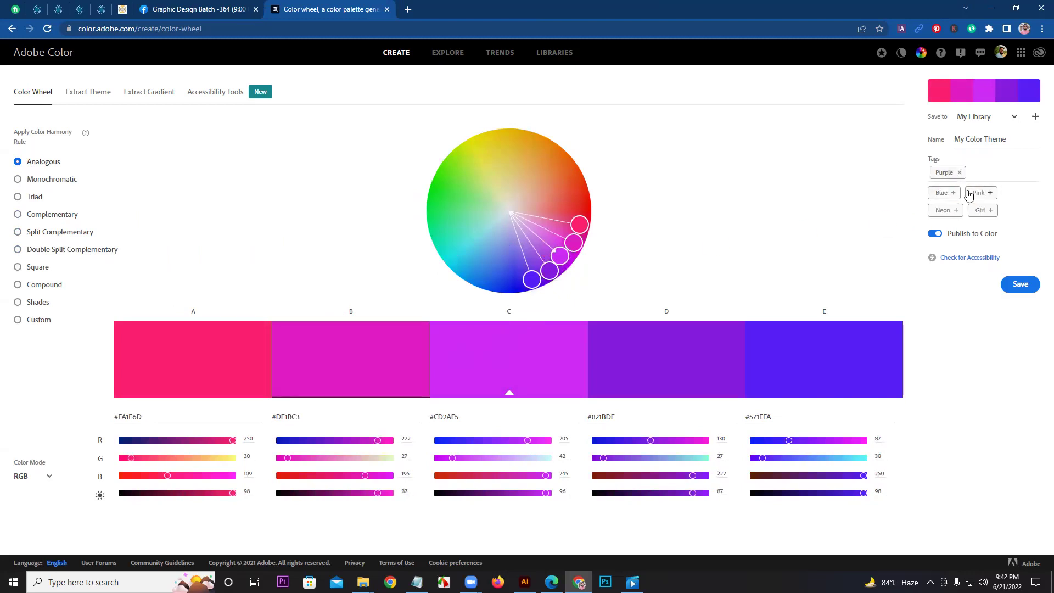
left_click(955, 193)
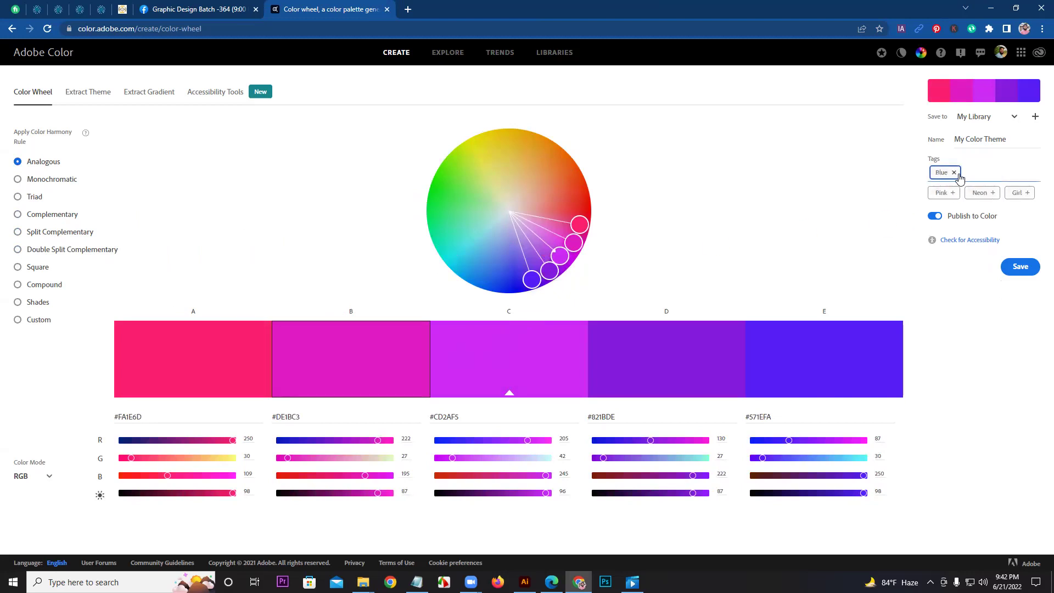
left_click(955, 172)
left_click(955, 193)
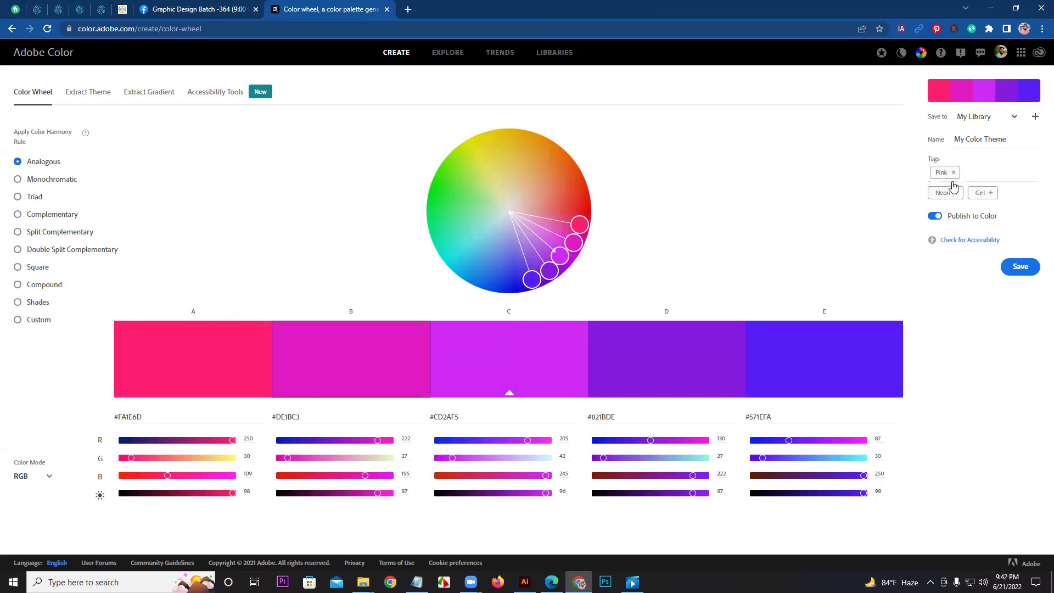
left_click(48, 29)
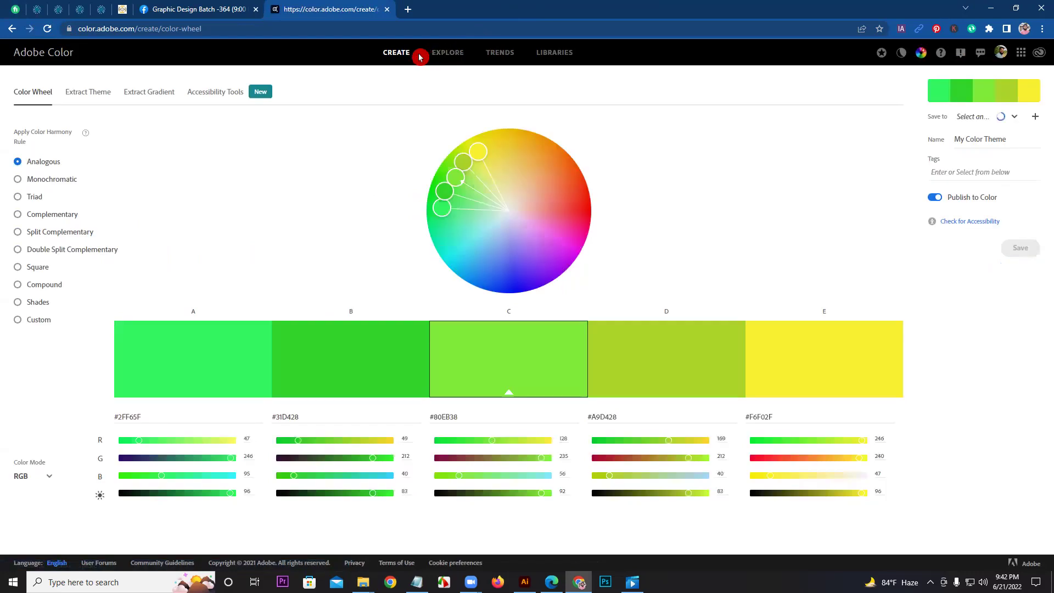
Step: Browse Explore, scroll through the Trends collections, then return to the Explore palette grid
left_click(448, 55)
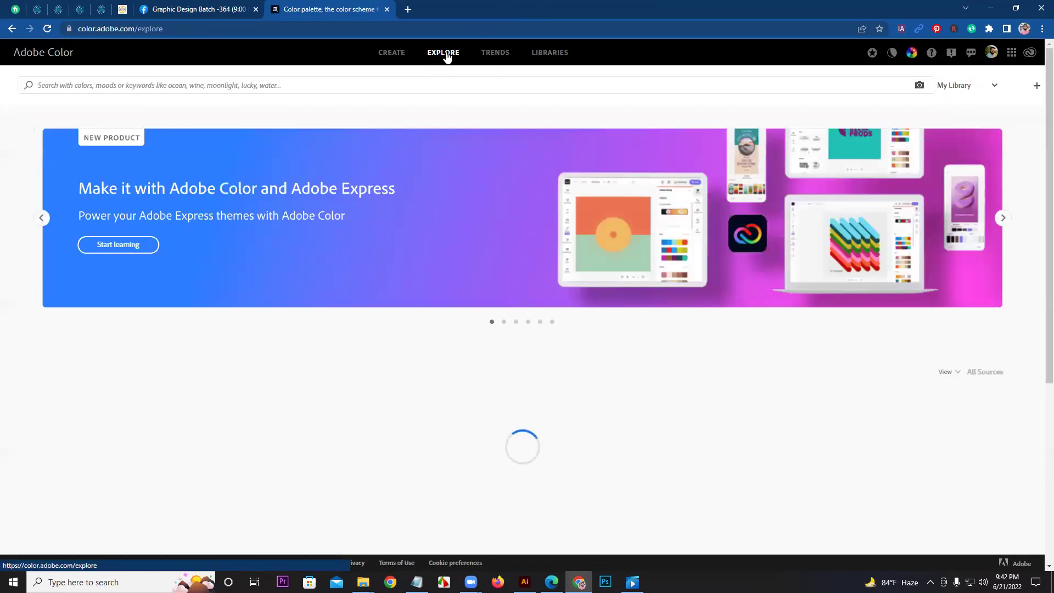
left_click_drag(1042, 122, 1042, 186)
left_click(497, 55)
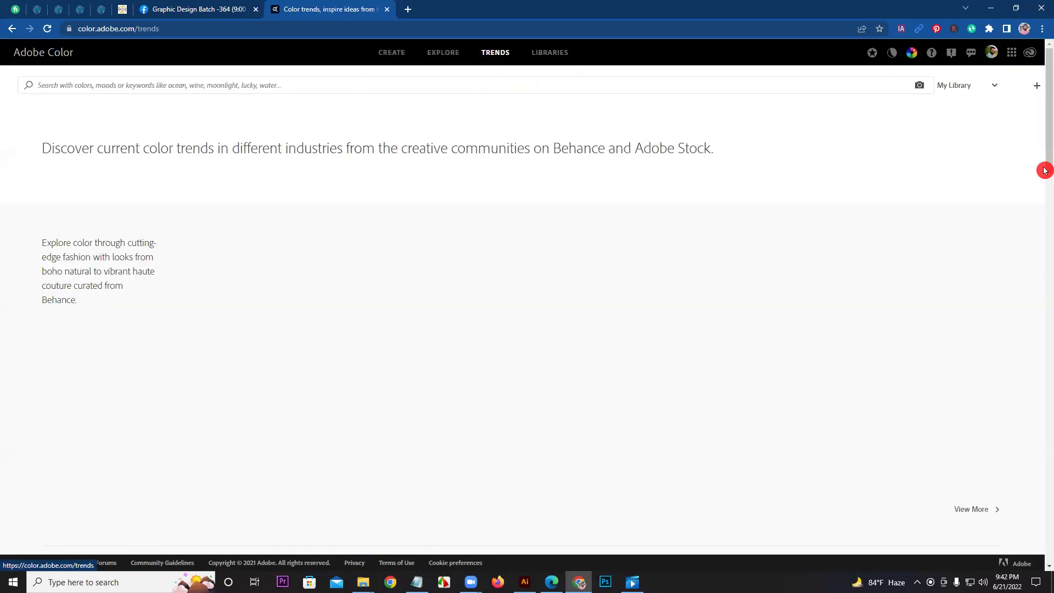
left_click_drag(1044, 169, 1044, 177)
left_click_drag(1044, 141, 1044, 218)
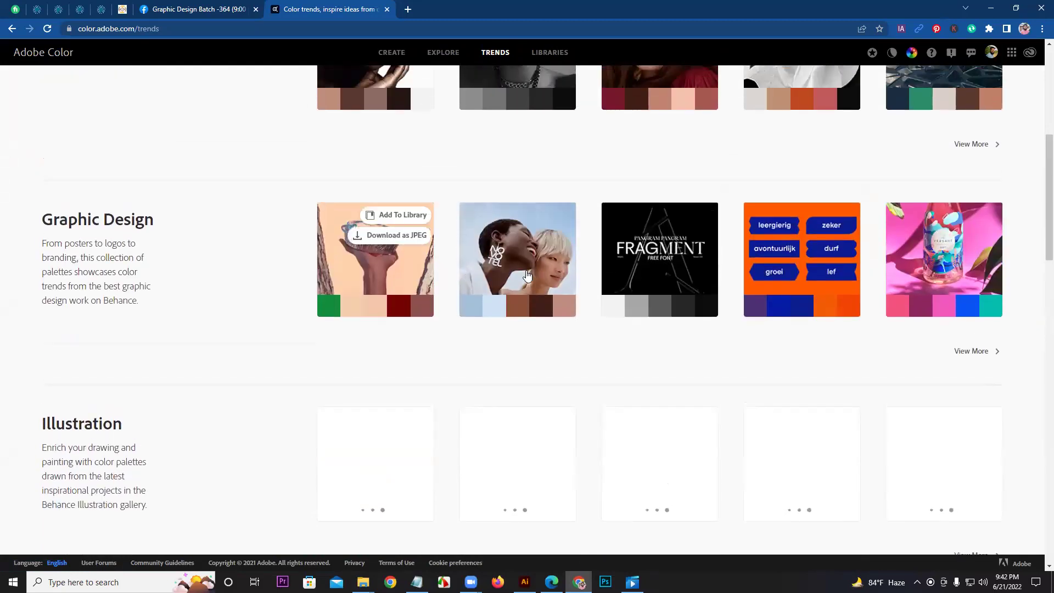
left_click_drag(1044, 232, 1035, 85)
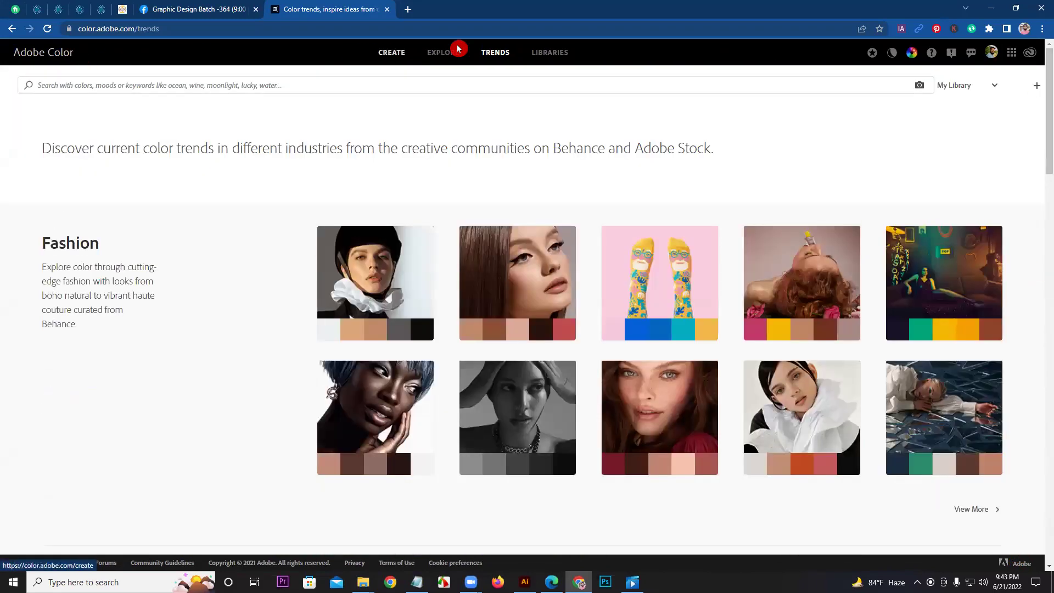
left_click(448, 57)
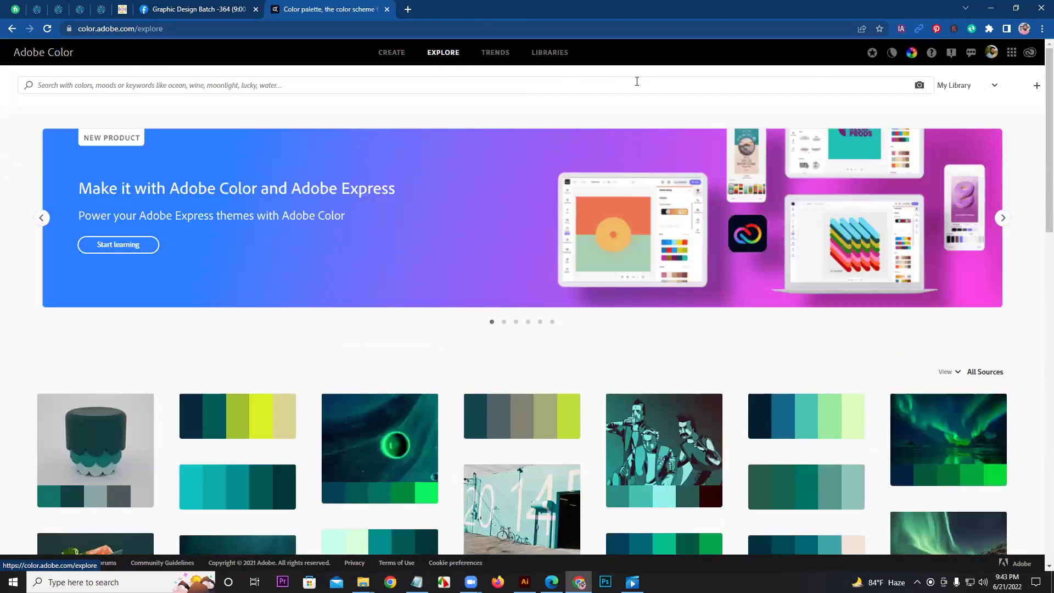
left_click_drag(1045, 96, 956, 167)
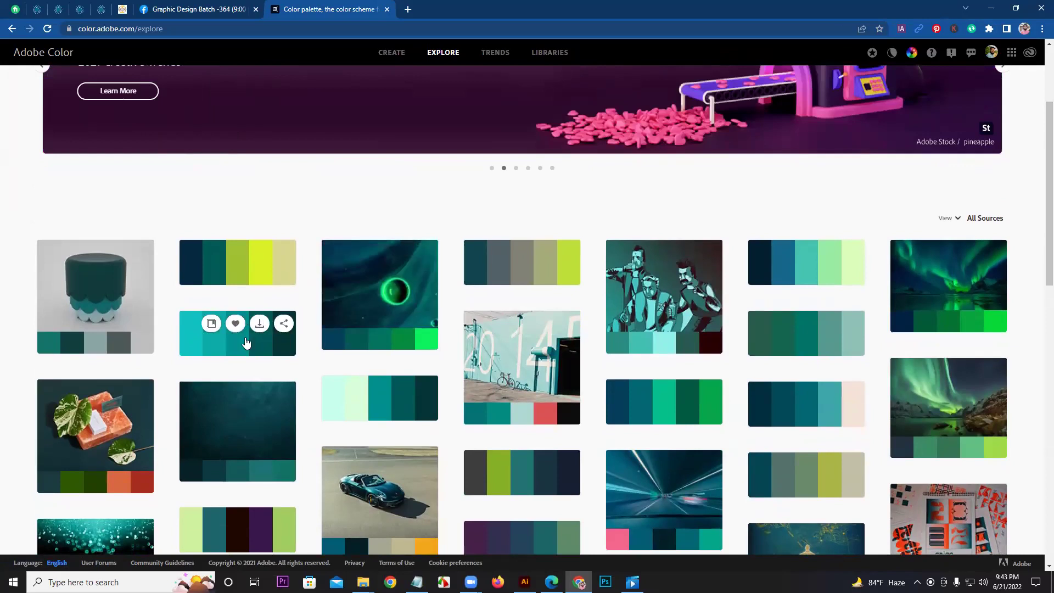
left_click_drag(1044, 195, 1044, 312)
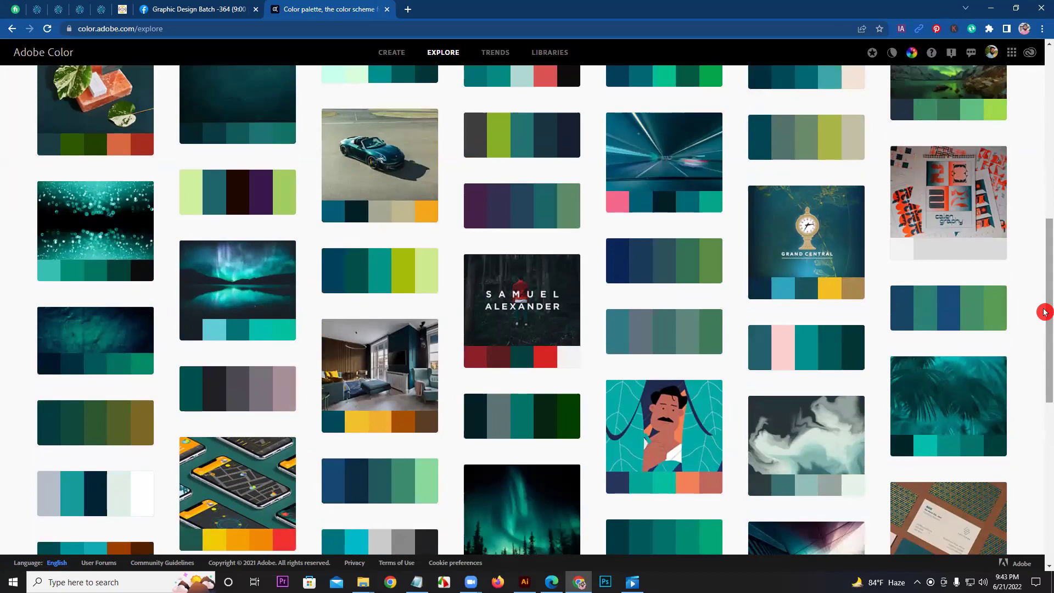
left_click_drag(1045, 311, 1044, 115)
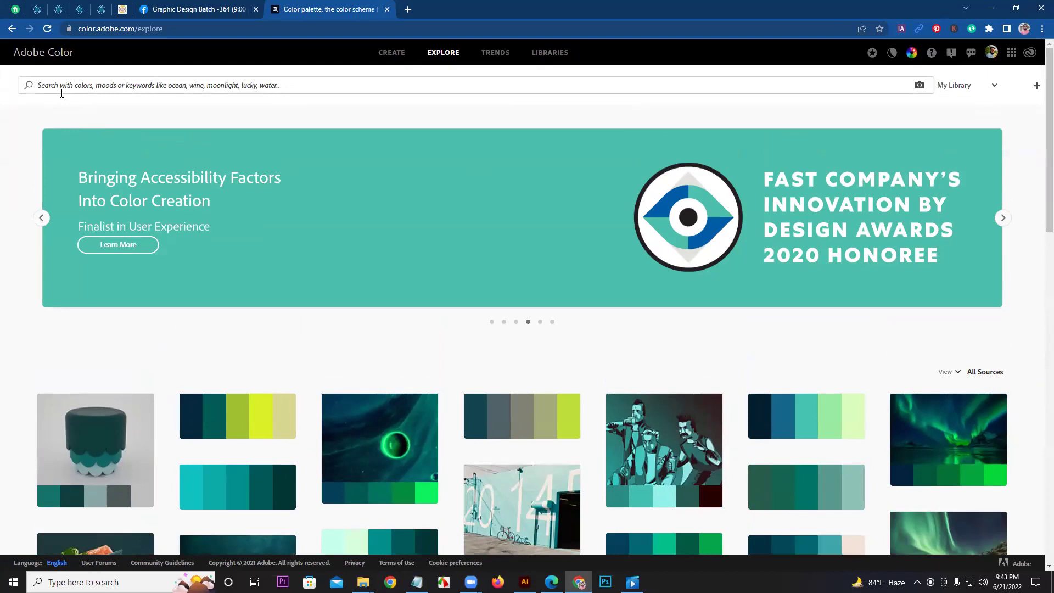
left_click(51, 96)
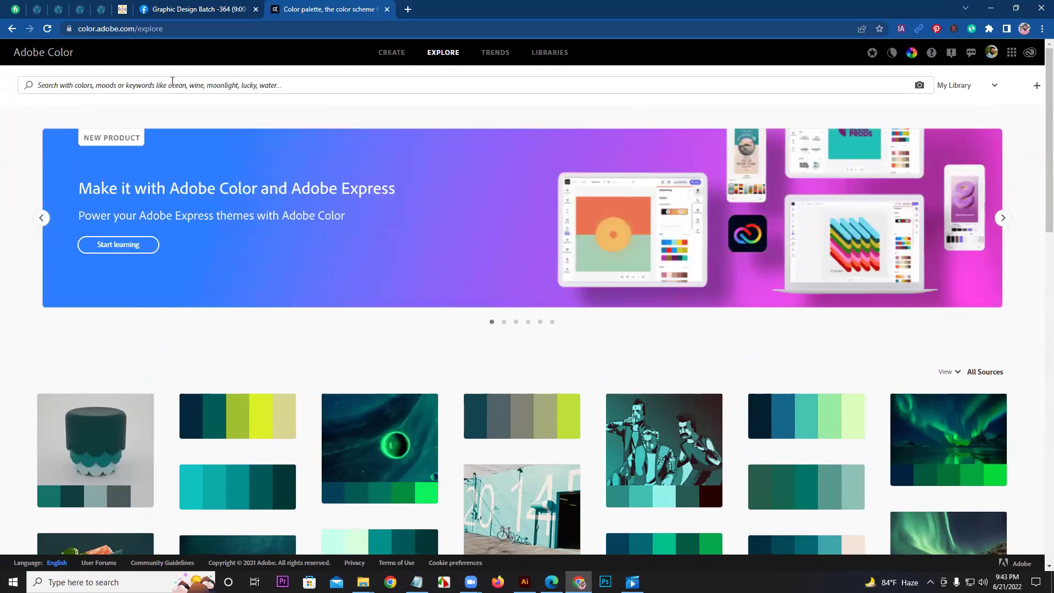
Step: Search Adobe Color for 'health' and scroll through the palette results
left_click(172, 81)
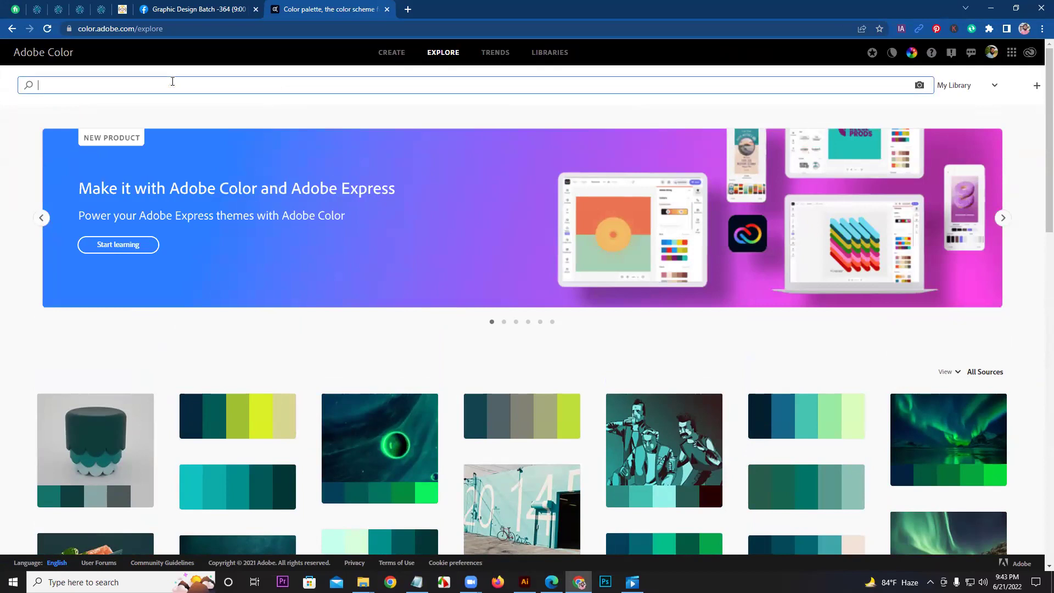
type("health")
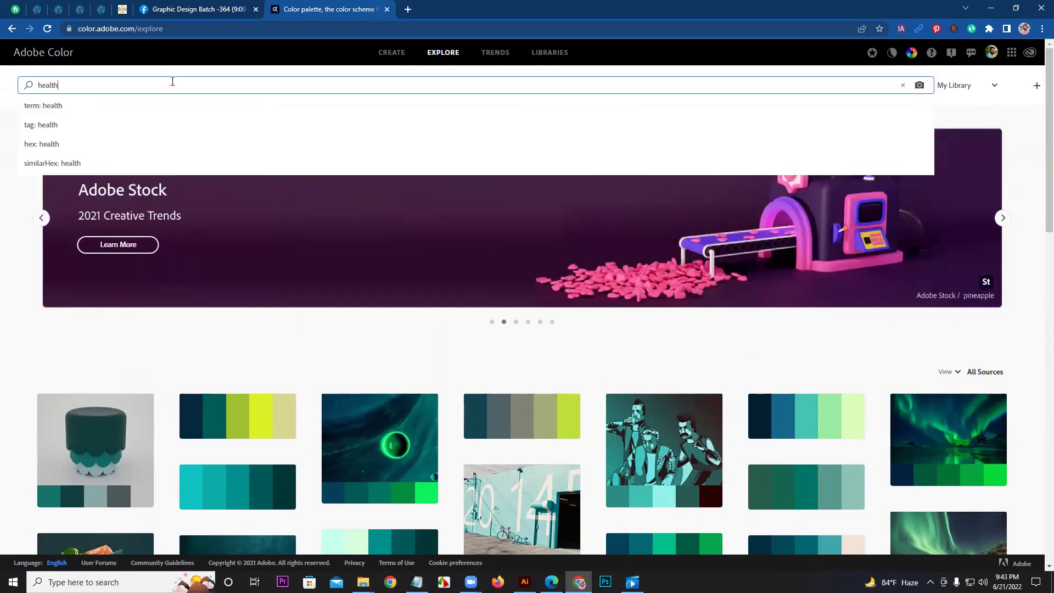
key("Return")
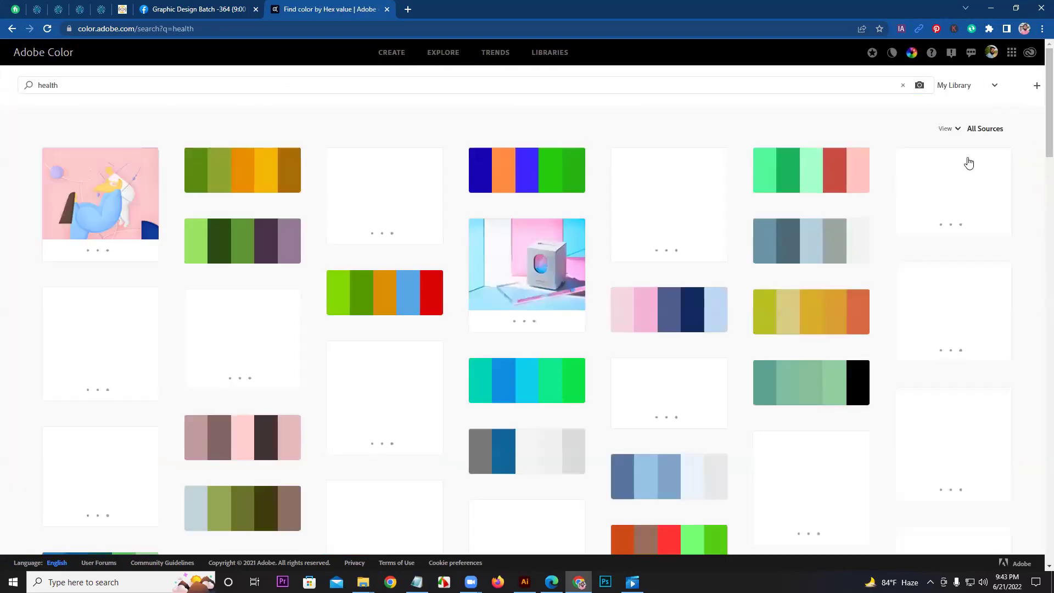
left_click(1044, 149)
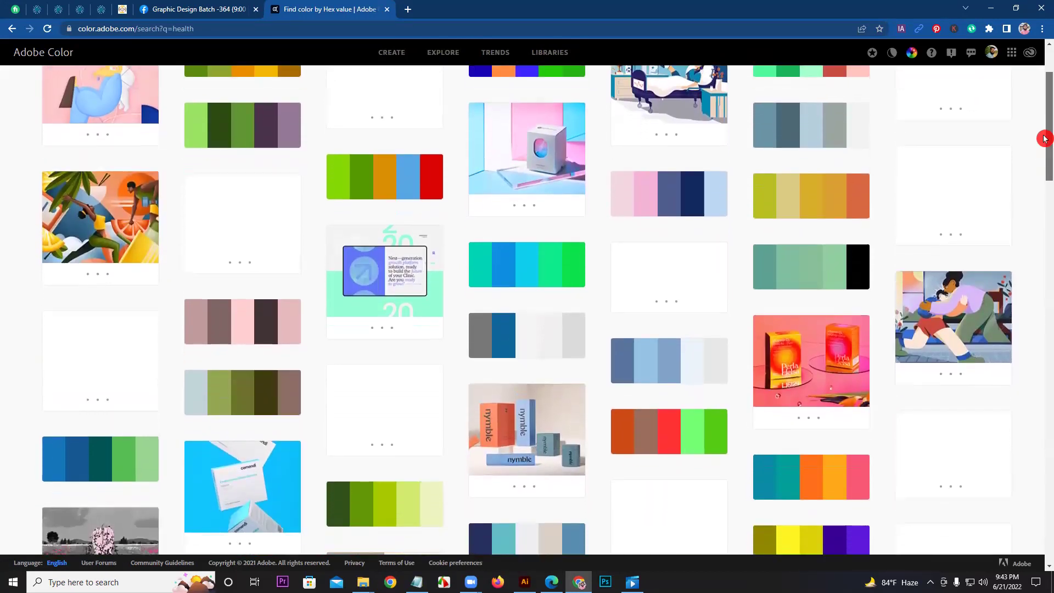
left_click_drag(1043, 138, 1044, 233)
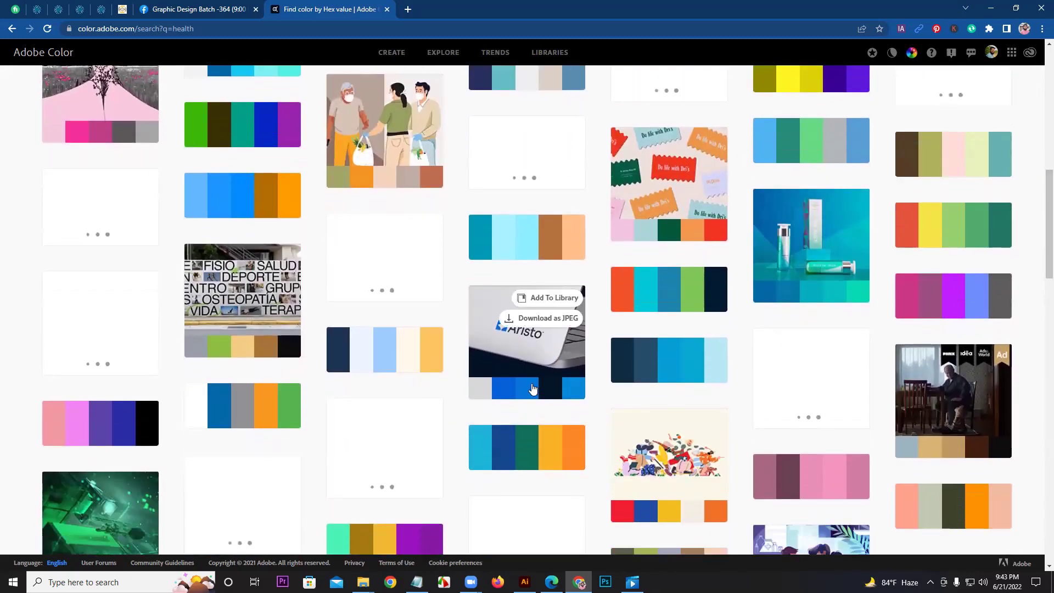
left_click(1045, 273)
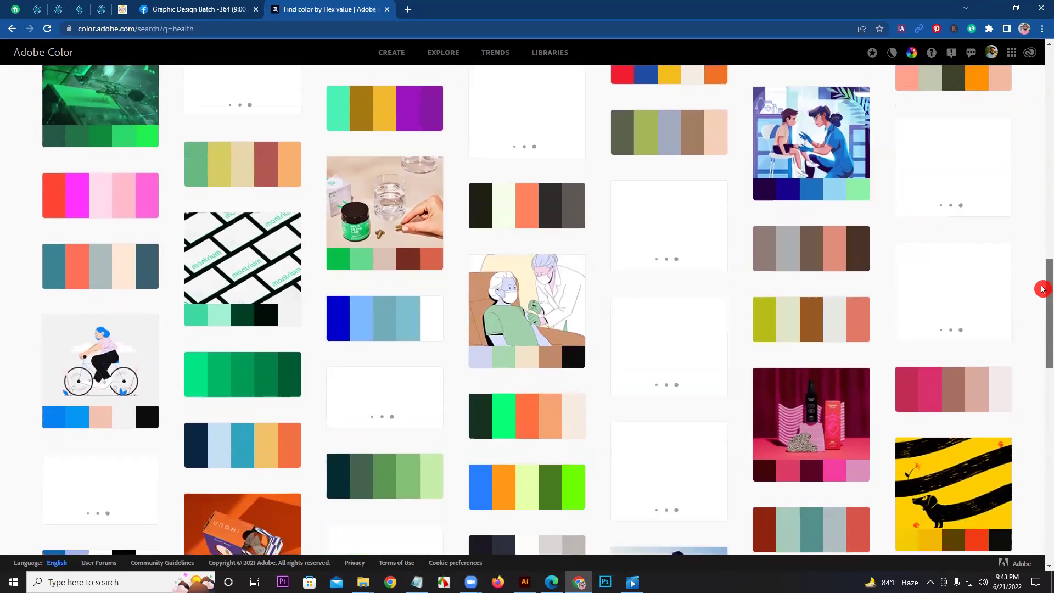
mouse_move(1043, 289)
left_mouse_down()
mouse_move(1044, 353)
mouse_move(1044, 9)
left_mouse_up()
Step: Select the 'health' search term and start typing a new query over it
left_click(79, 126)
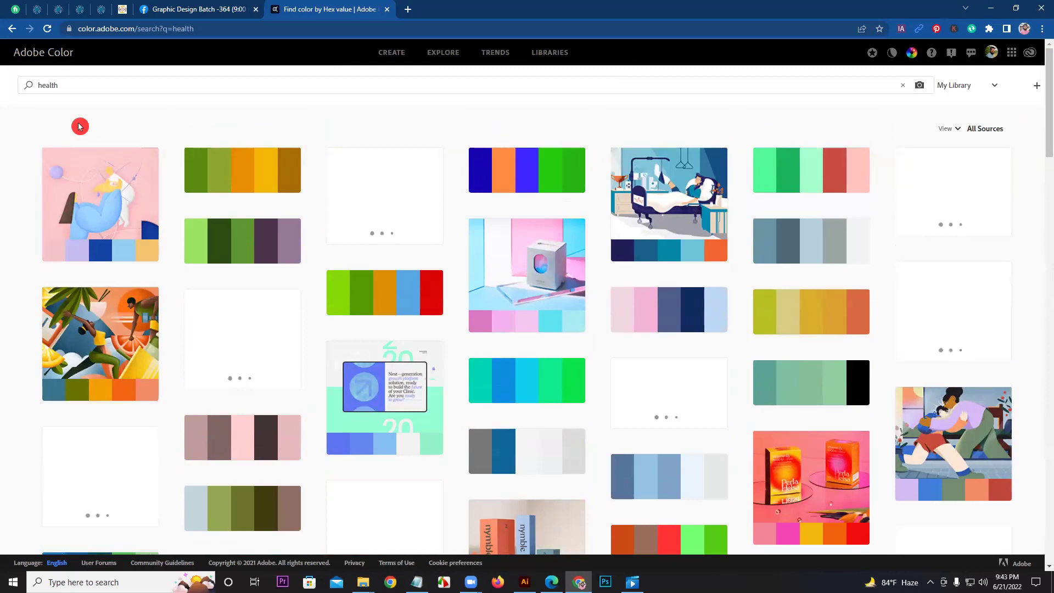
left_click_drag(71, 90, 8, 122)
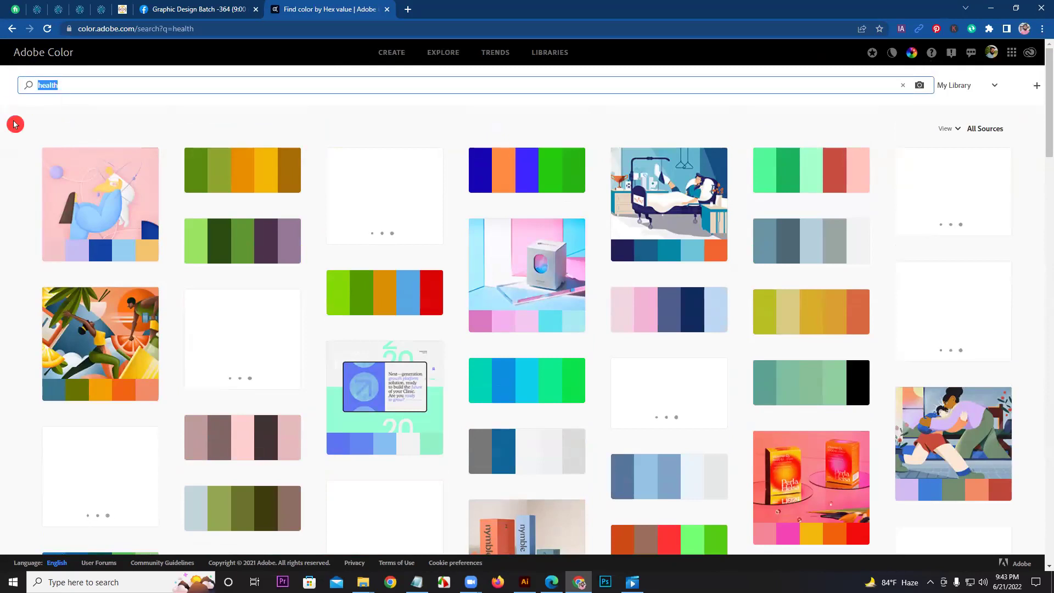
type("f")
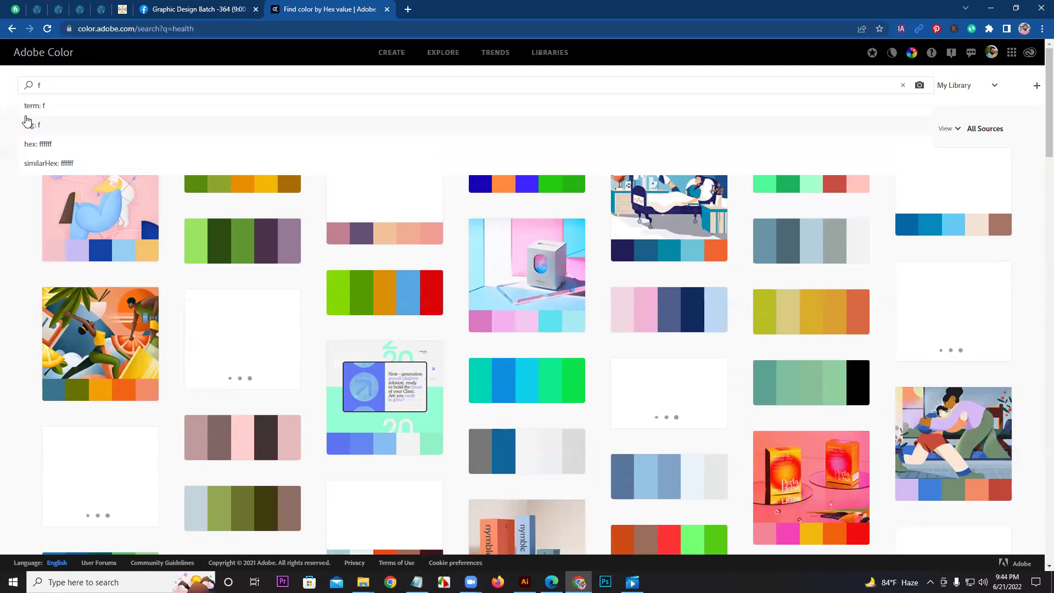
Step: Run the 'food' search and scroll through the food palettes, including sushi and spice designs
left_click(56, 84)
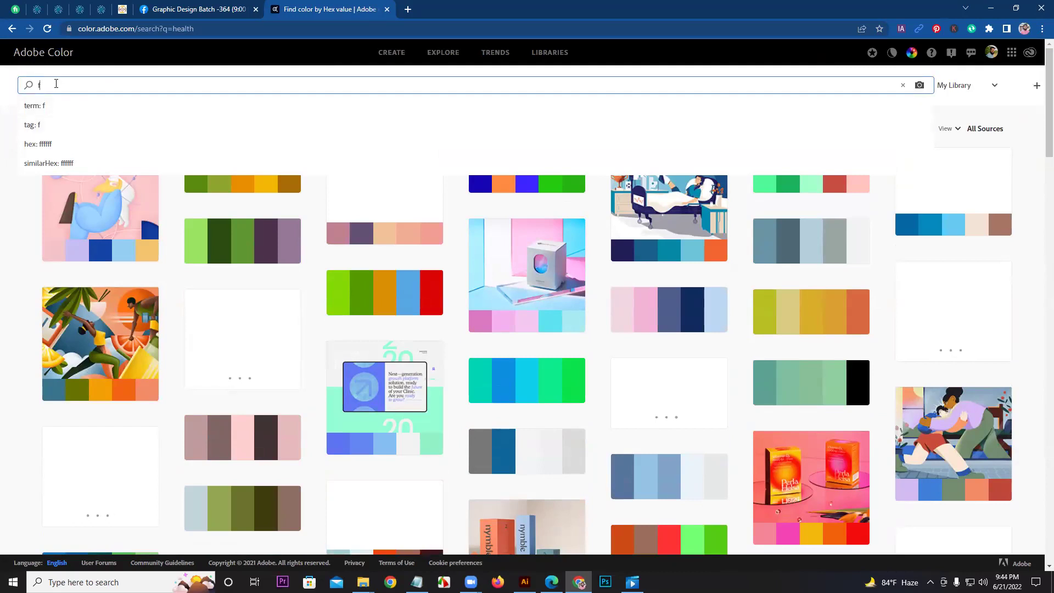
key("Return")
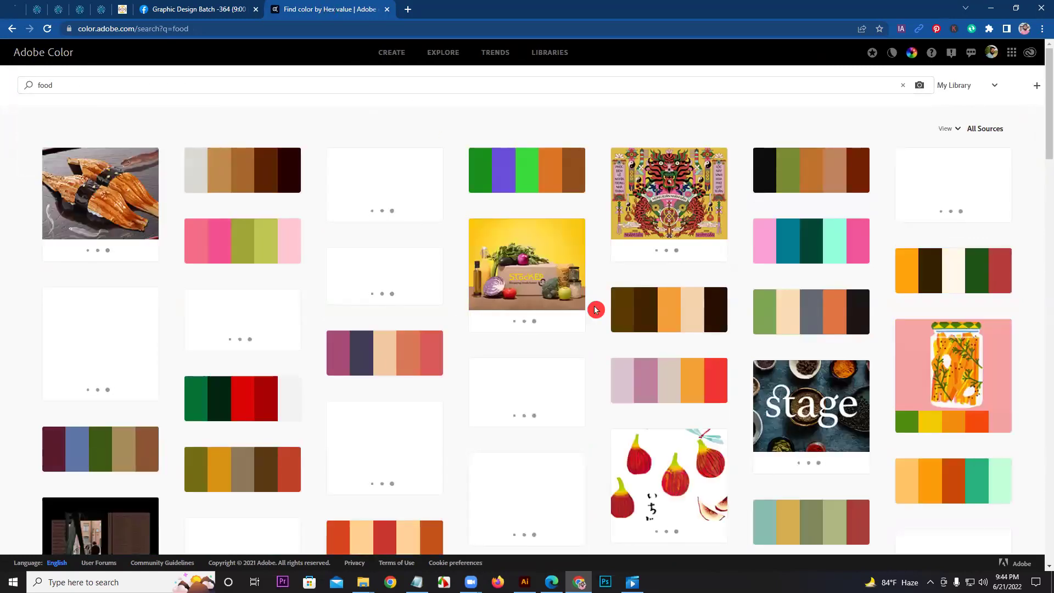
mouse_move(916, 361)
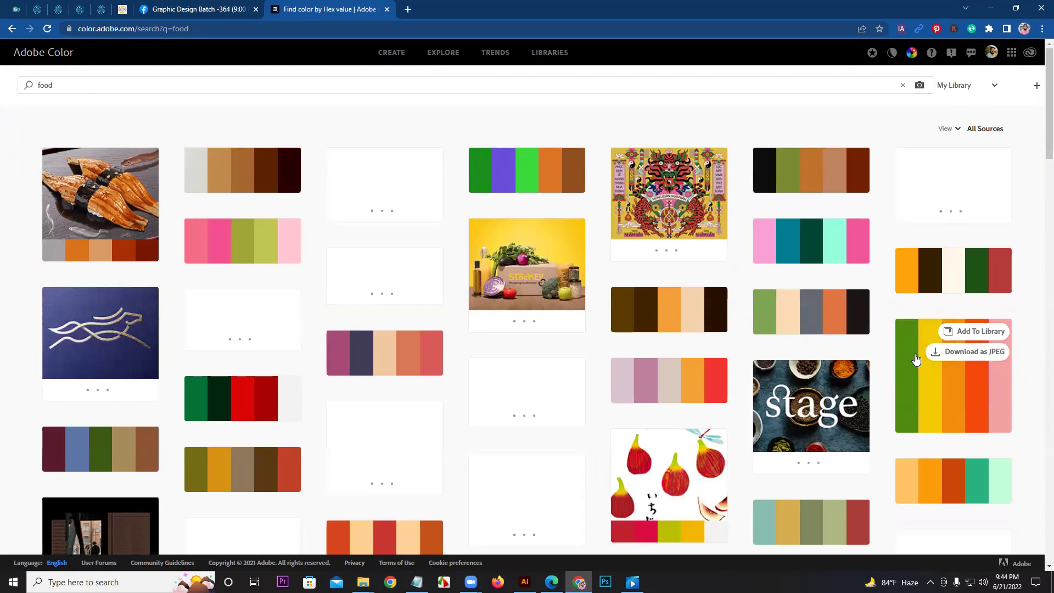
left_click_drag(1044, 126, 1043, 322)
mouse_move(261, 425)
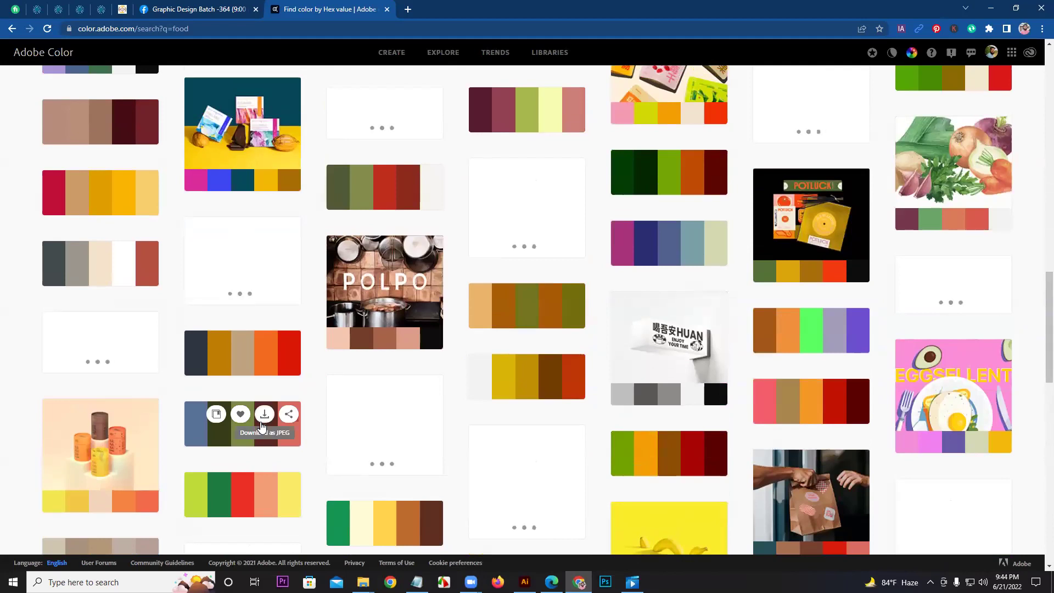
mouse_move(970, 176)
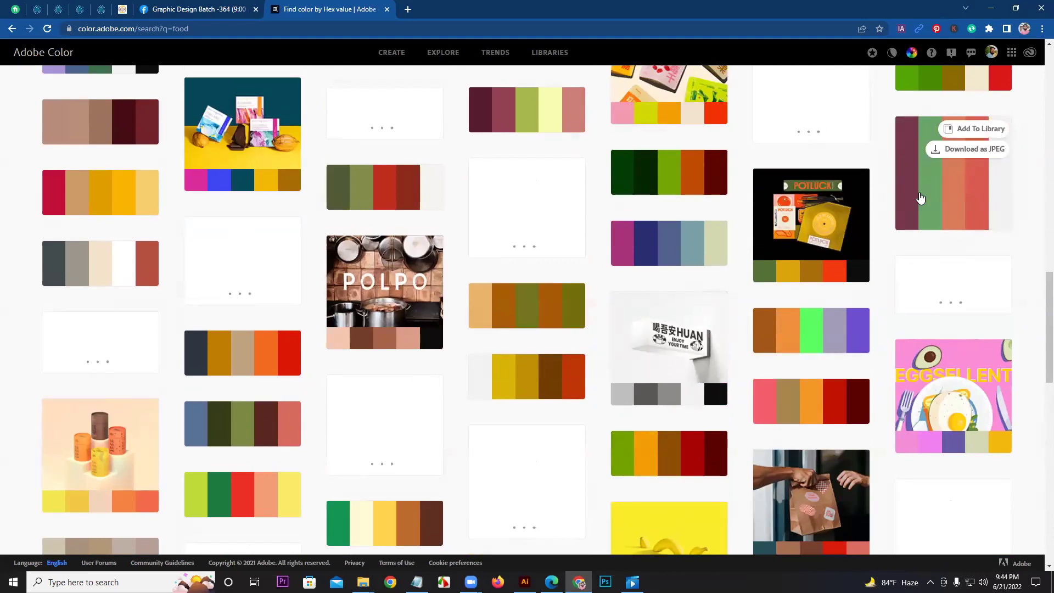
left_click_drag(1044, 315, 1044, 212)
mouse_move(383, 408)
mouse_move(675, 242)
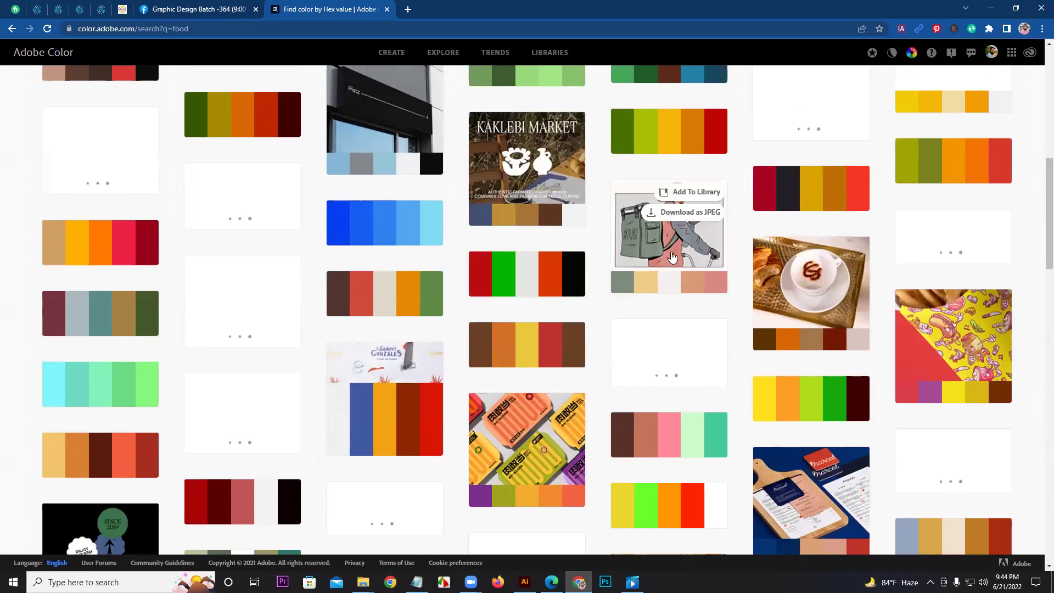
left_click_drag(1045, 226, 1044, 123)
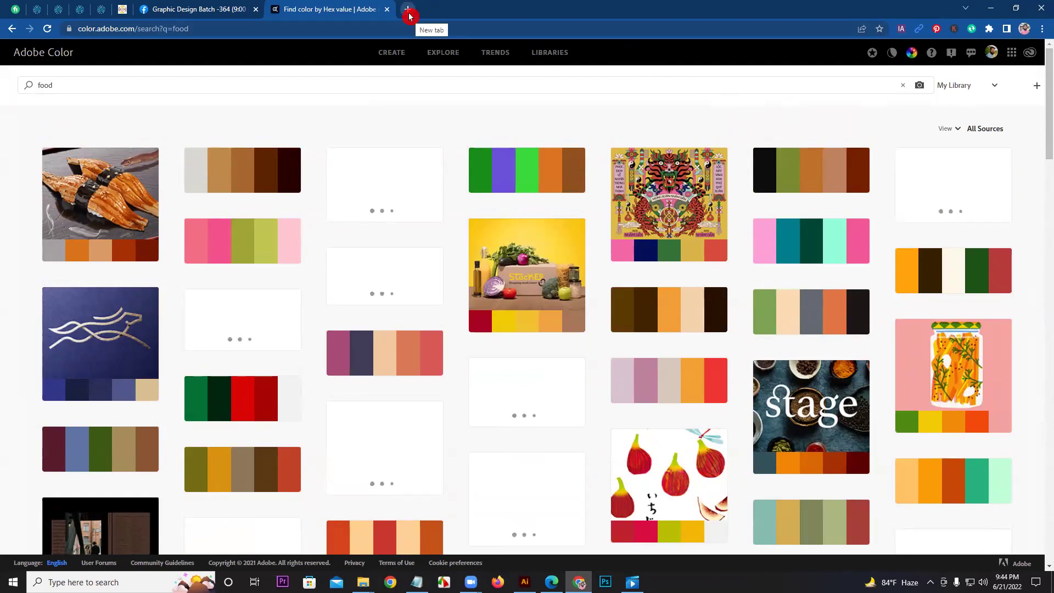
Step: Open Unsplash in a new tab and search for food photos
left_click(407, 10)
type("un")
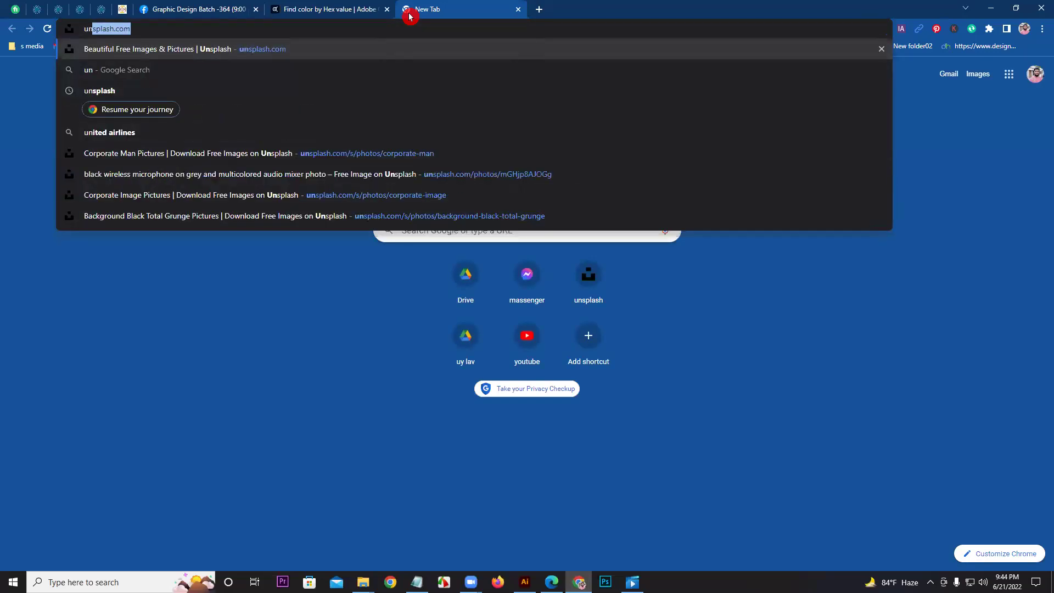
key("Return")
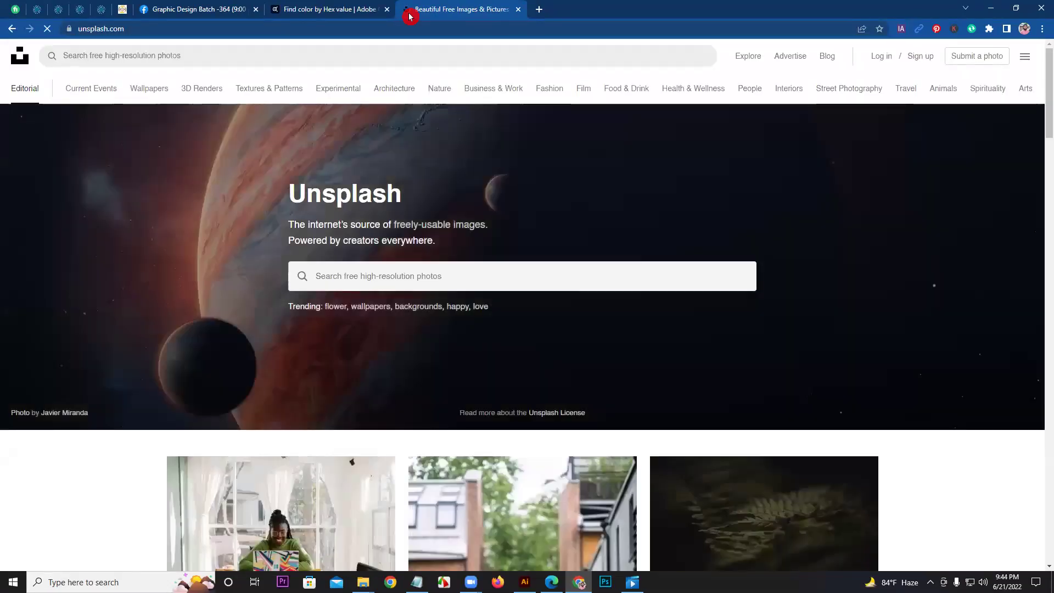
left_click(412, 279)
type("food")
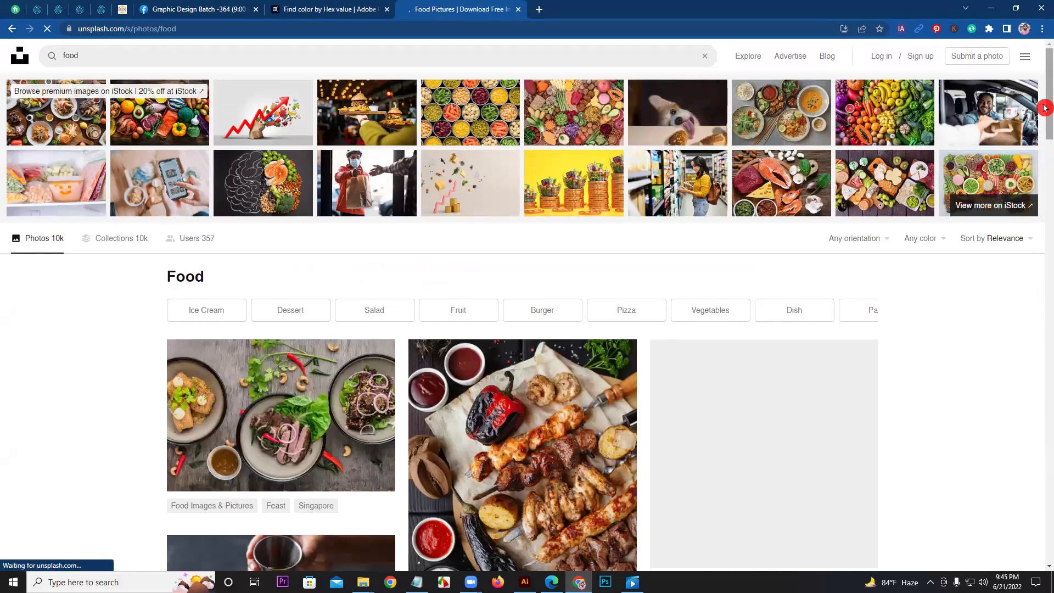
left_click_drag(1045, 108, 1042, 201)
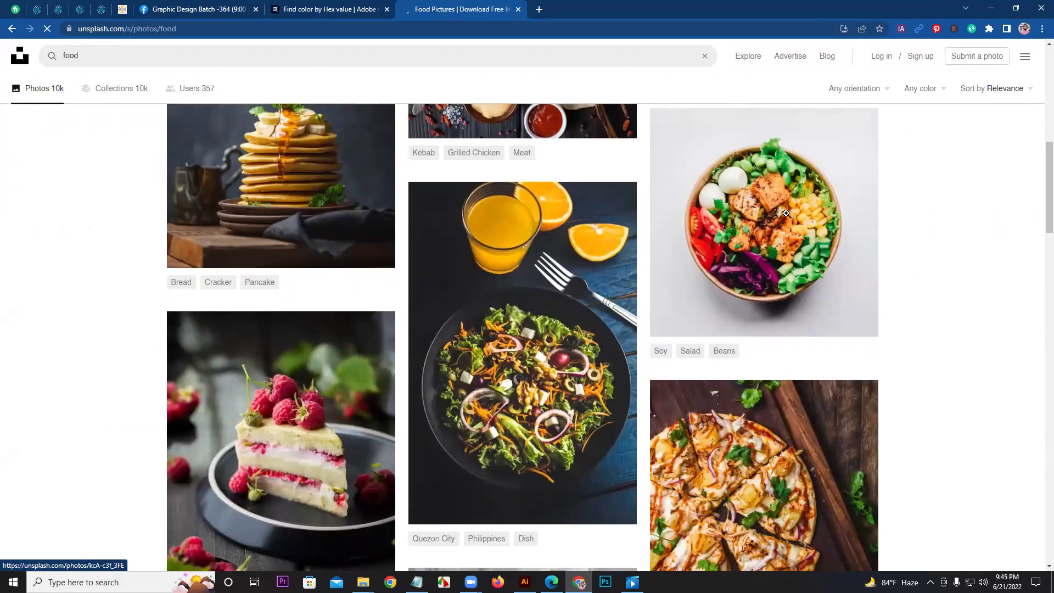
Step: Copy the salad bowl photo and return to Illustrator
right_click(772, 195)
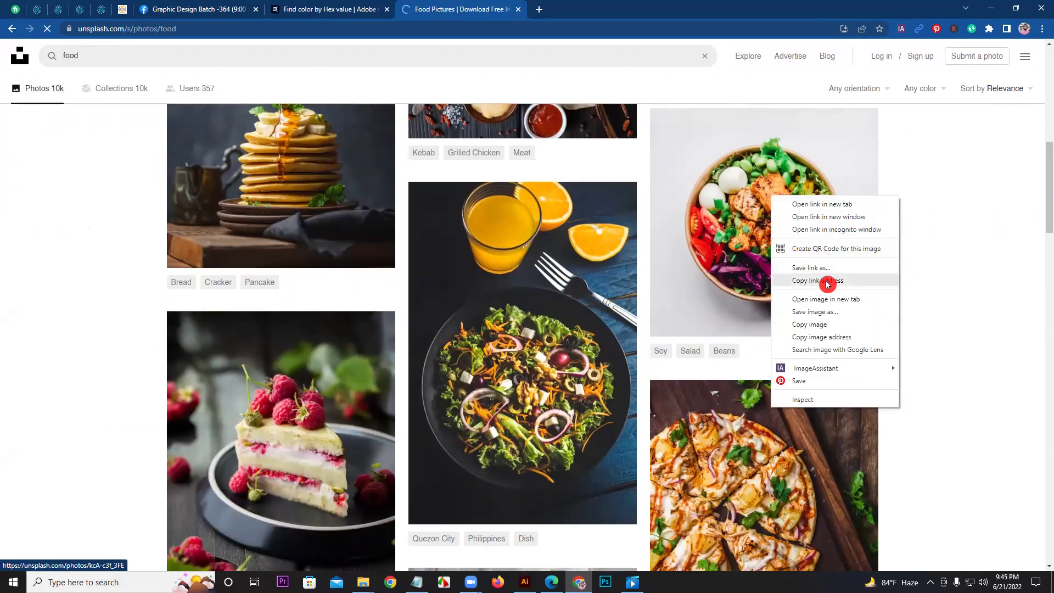
left_click(827, 330)
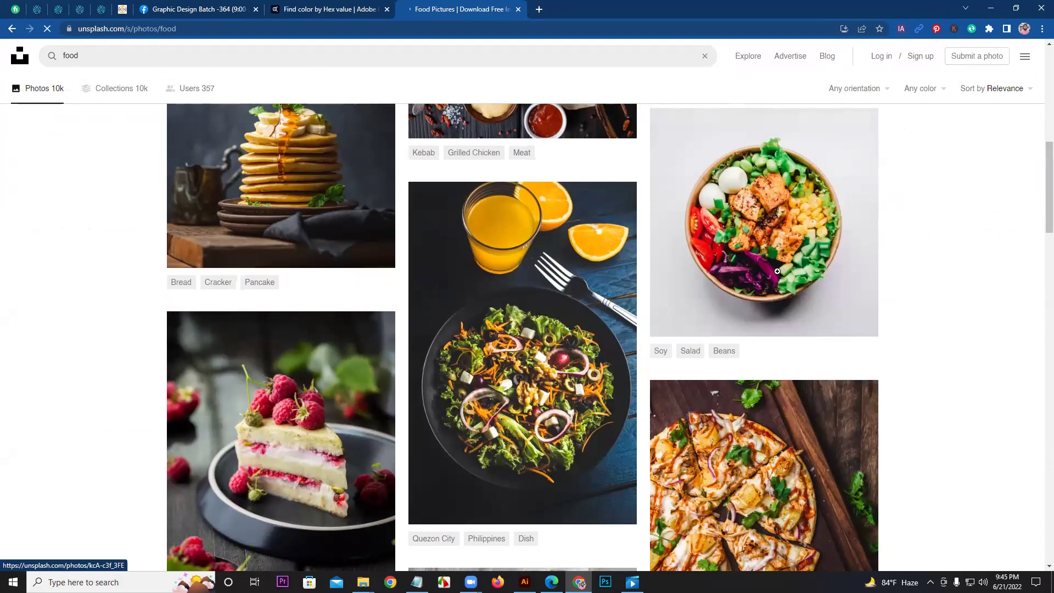
left_click(527, 581)
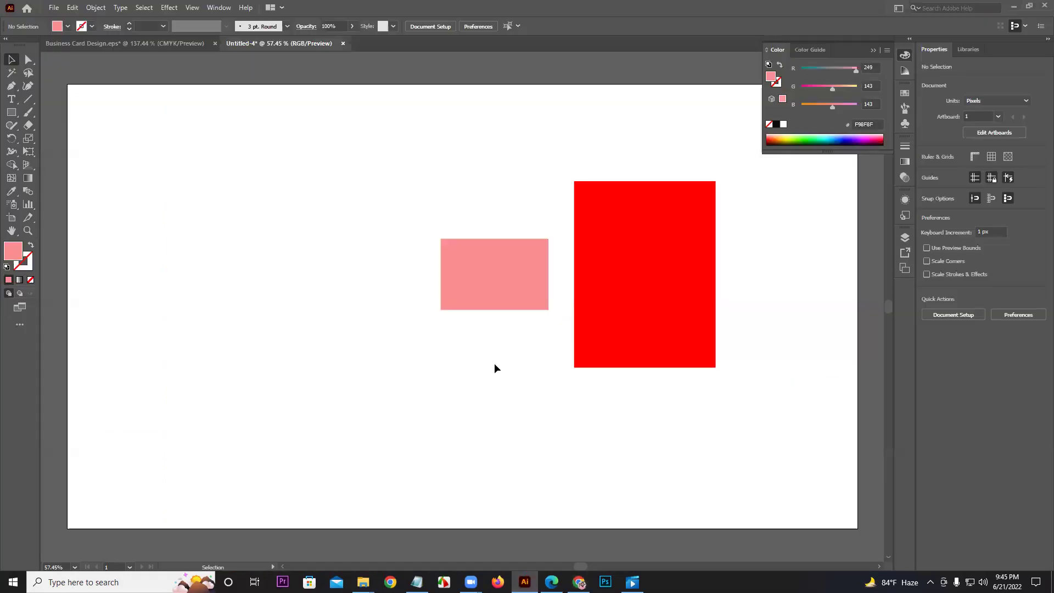
Step: Delete the two old rectangles and paste the salad photo as a 500 × 500 px image
left_click_drag(441, 236, 677, 369)
key("Delete")
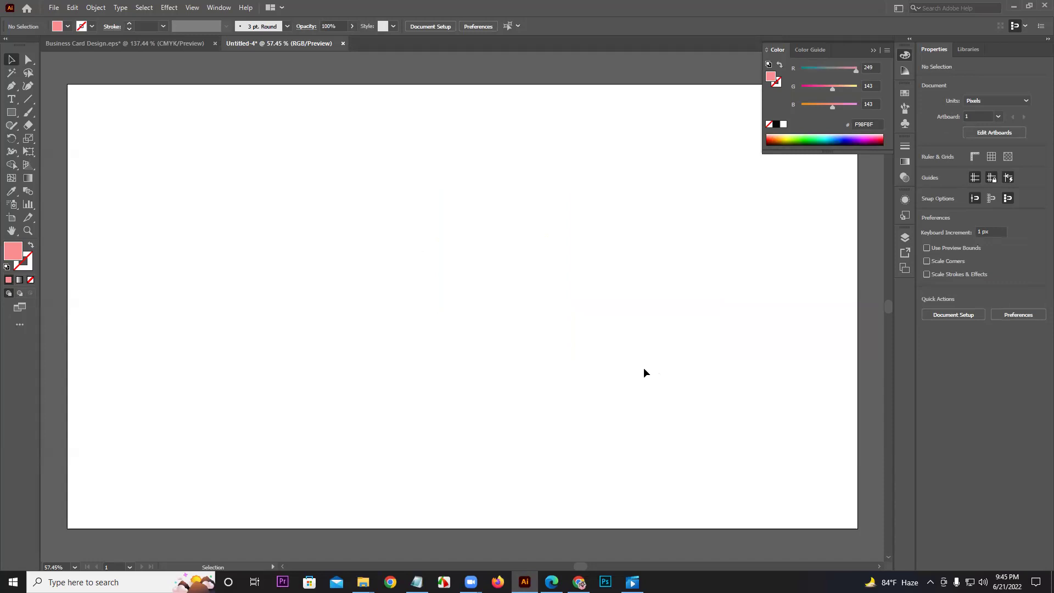
key("ctrl+v")
key("ctrl+shift+a")
mouse_move(501, 261)
left_mouse_down()
mouse_move(433, 258)
mouse_move(525, 261)
mouse_move(508, 258)
left_mouse_up()
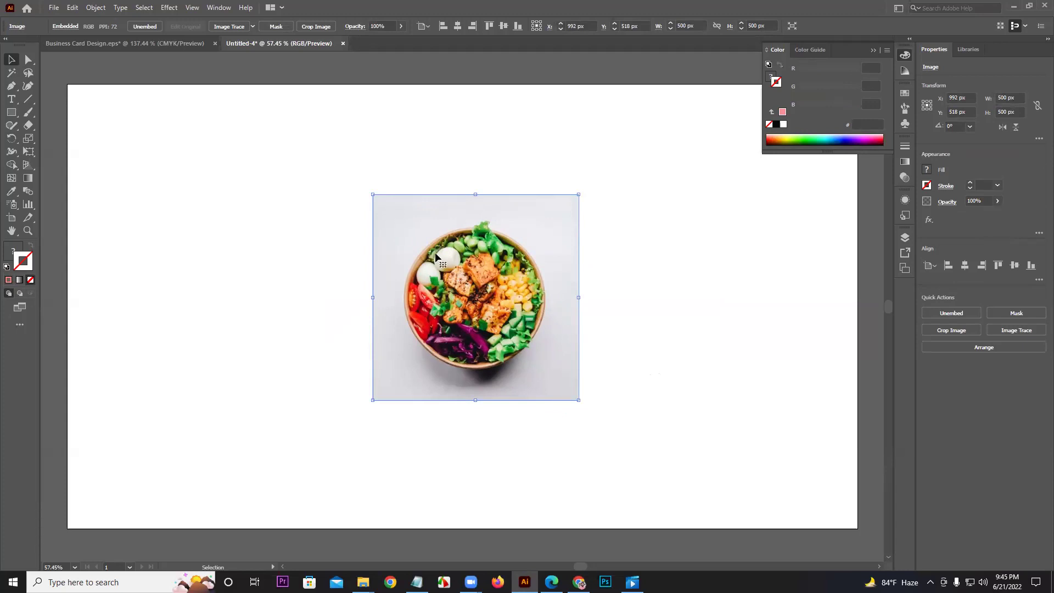
Step: Draw a pink rectangle beside the photo and duplicate it downward into five copies
left_click(11, 112)
left_click_drag(604, 223, 660, 260)
left_click(12, 63)
left_click(634, 167)
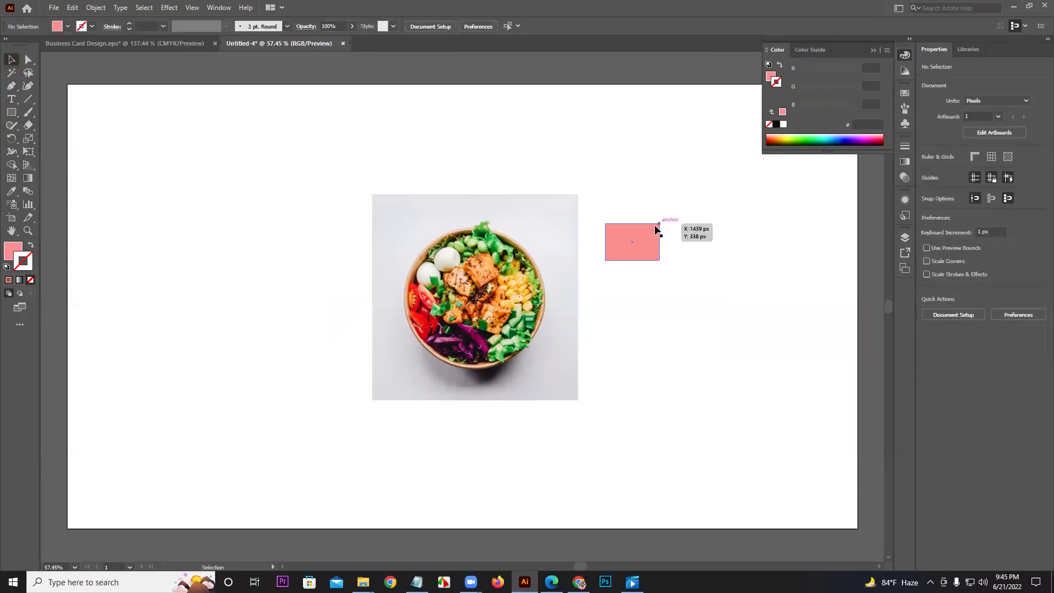
left_click(638, 249)
left_click_drag(643, 244, 652, 288)
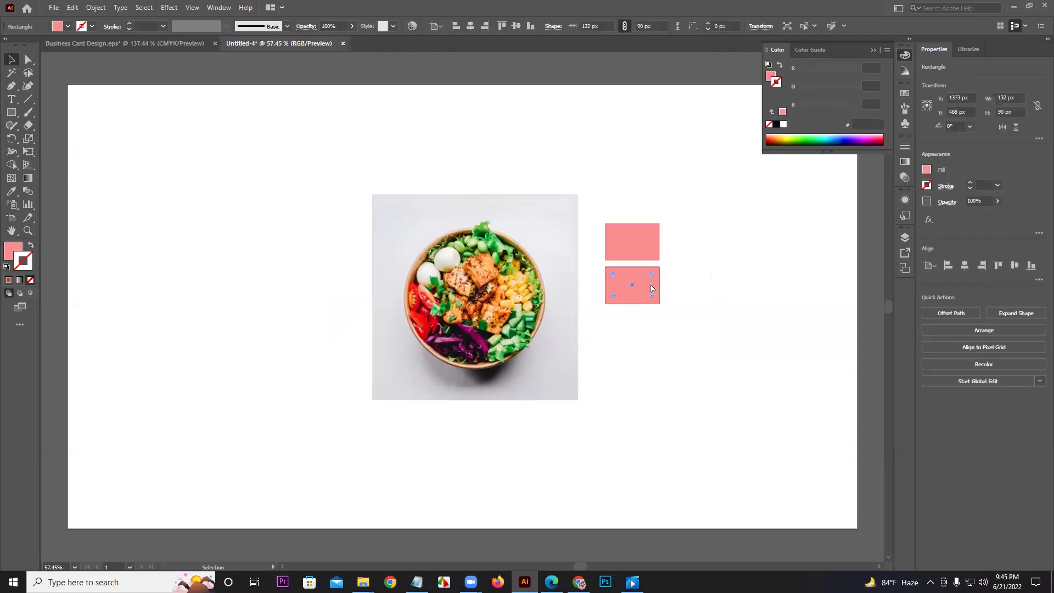
key("ctrl+d")
key("ctrl+d")
key("ctrl+d")
Step: Shorten, narrow and raise the five-rectangle column, then zoom in on it
left_click_drag(702, 188, 633, 488)
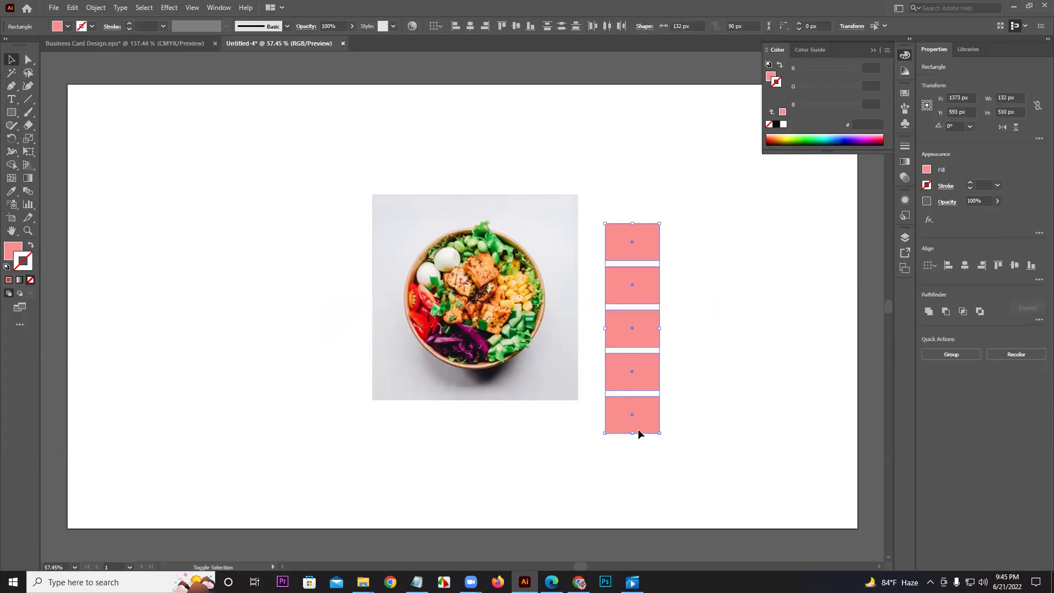
left_click_drag(637, 429, 638, 405)
left_click_drag(623, 239, 617, 223)
left_click_drag(648, 298, 640, 299)
left_click(606, 197)
key("z")
left_click_drag(614, 217, 733, 209)
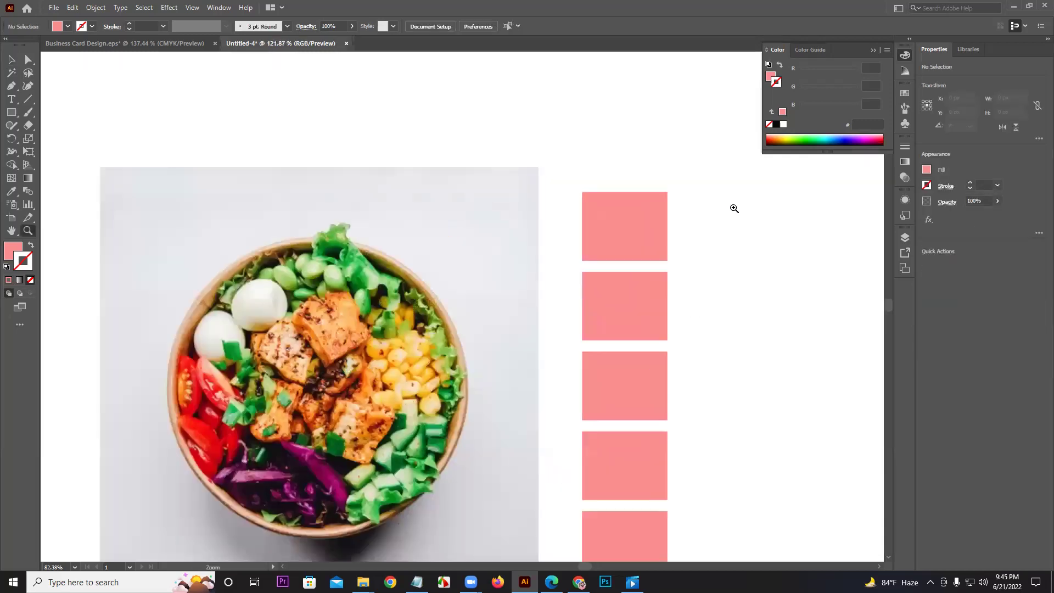
left_click_drag(583, 255, 635, 239)
left_click(647, 244)
left_click_drag(565, 242, 593, 226)
Step: Fill the top two rectangles with lettuce green and pale green sampled from the salad
key("v")
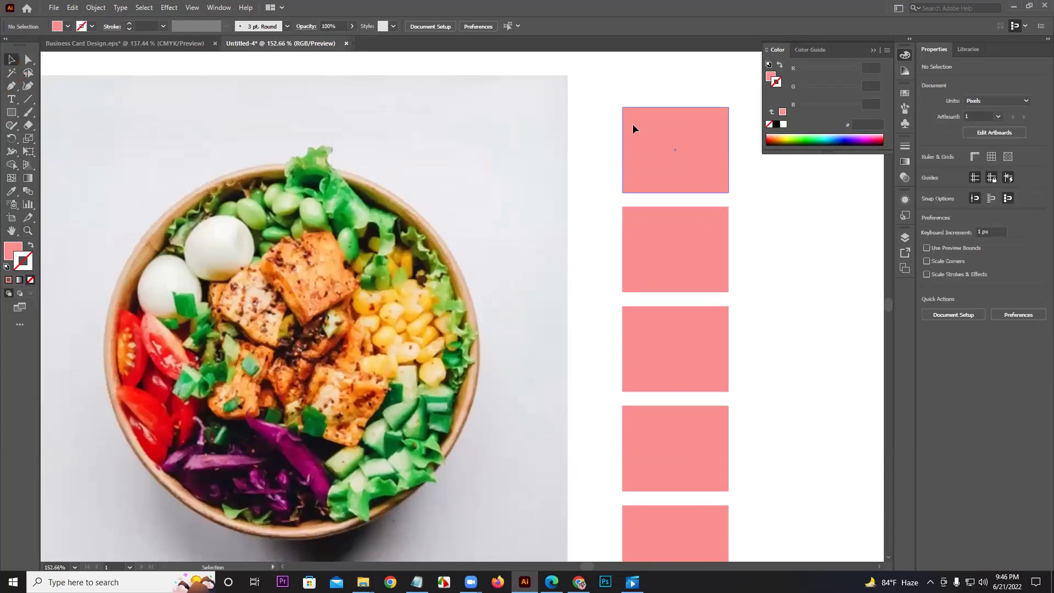
left_click(632, 128)
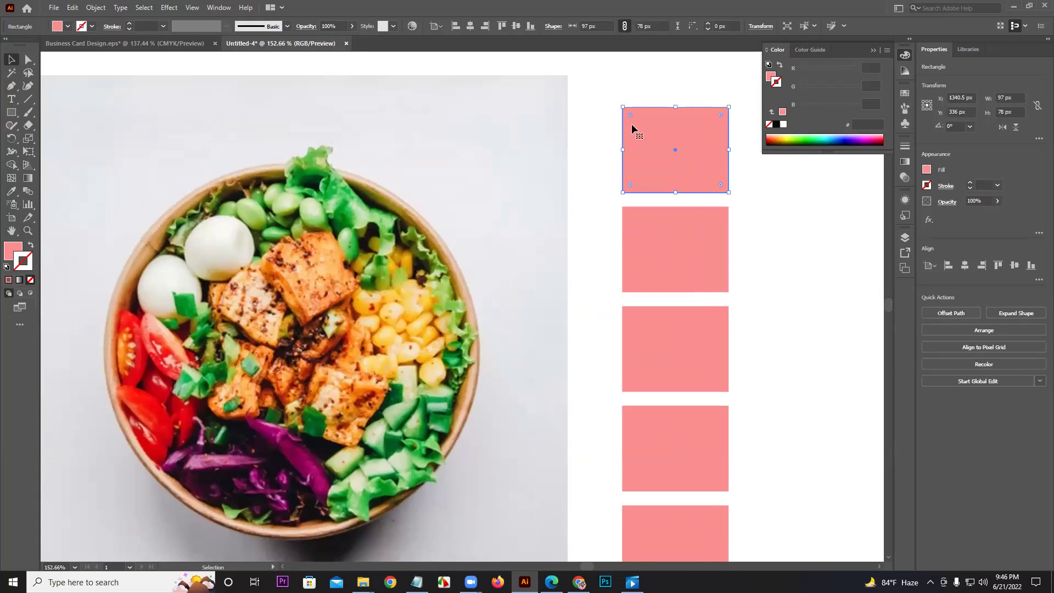
key("i")
left_click(345, 192)
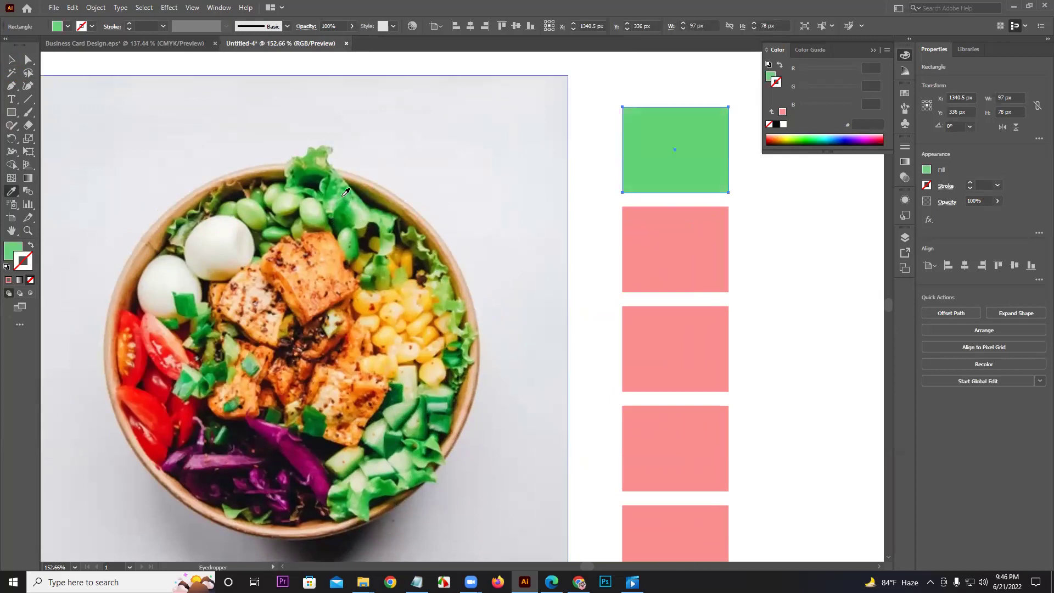
key("v")
left_click(671, 259)
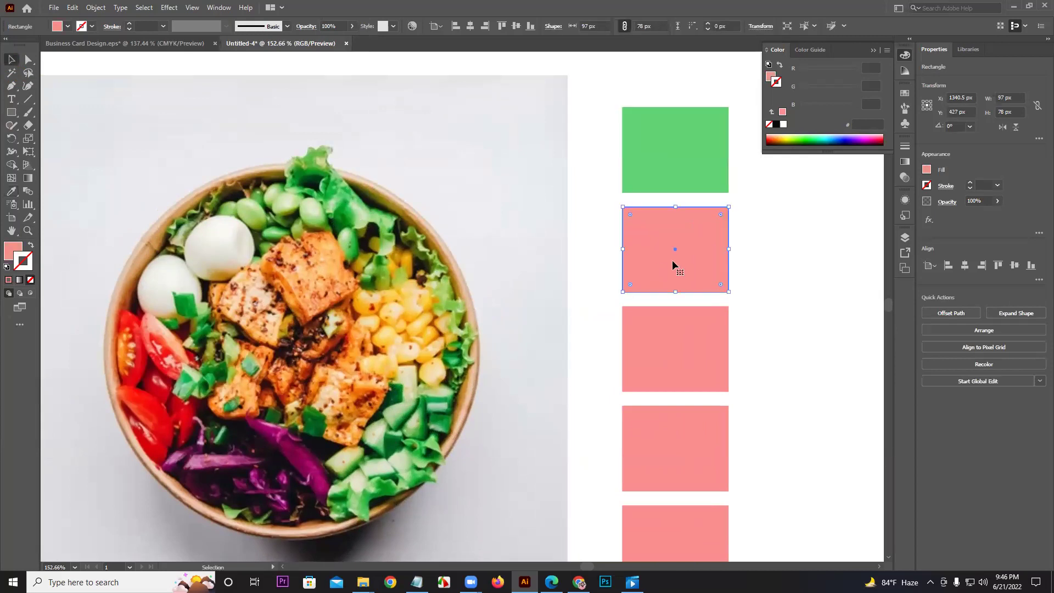
key("i")
left_click(367, 216)
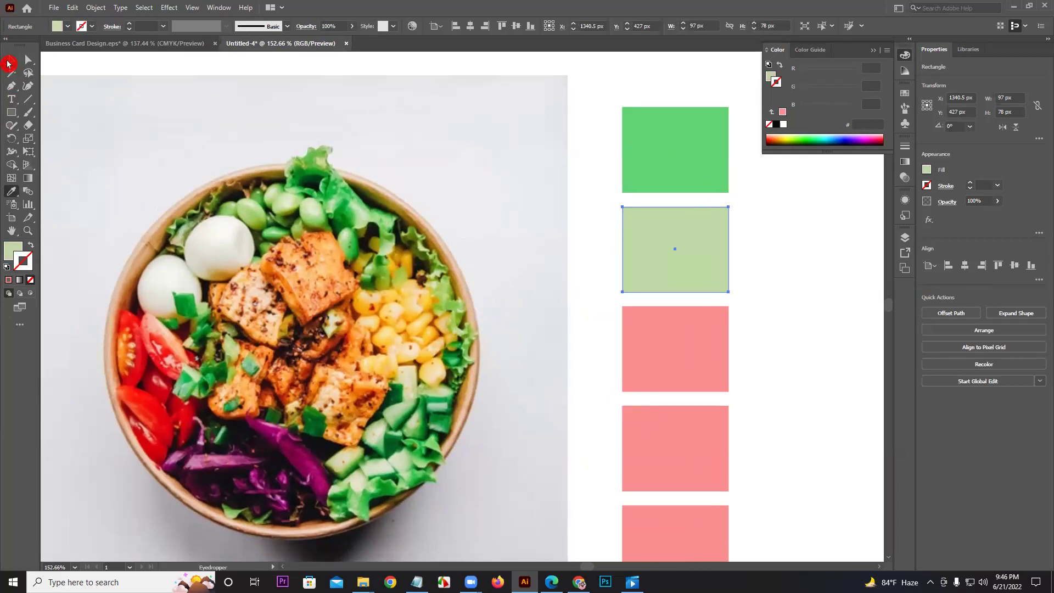
Step: Give the third rectangle the corn's pale yellow and the fourth an orange
key("v")
left_click(661, 350)
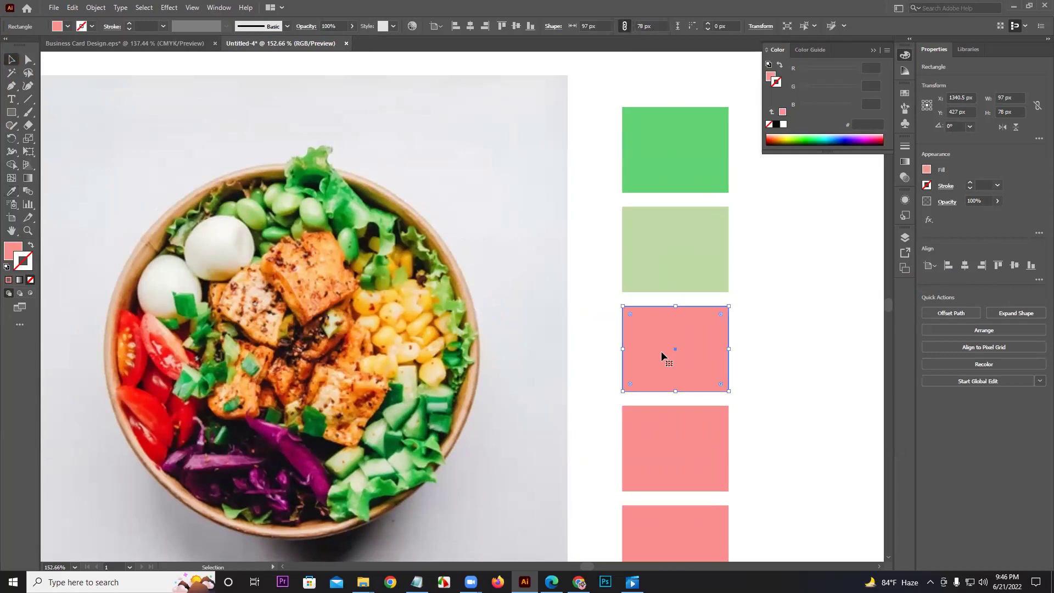
key("i")
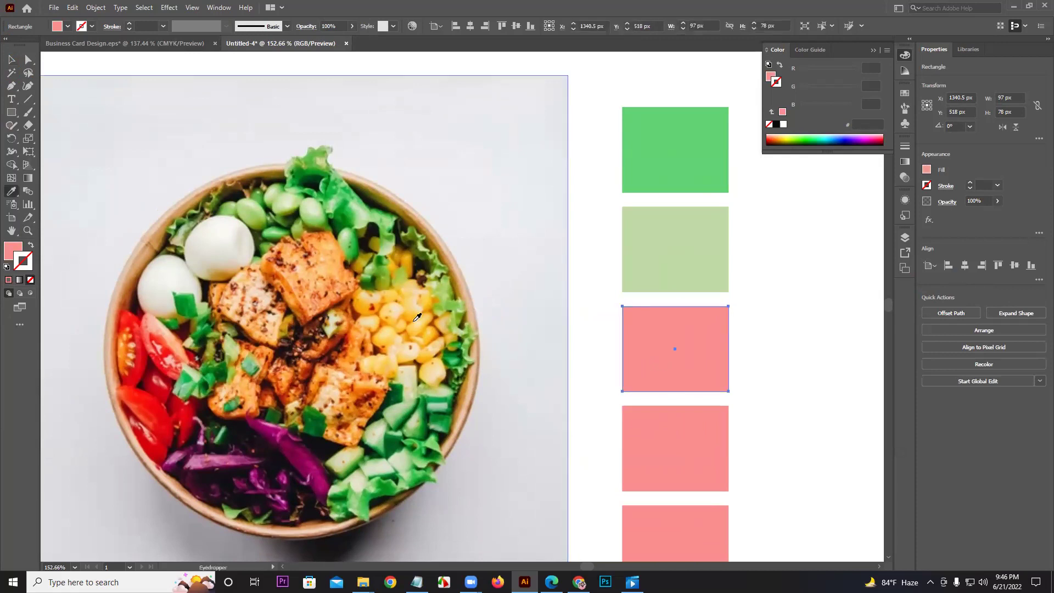
left_click(393, 309)
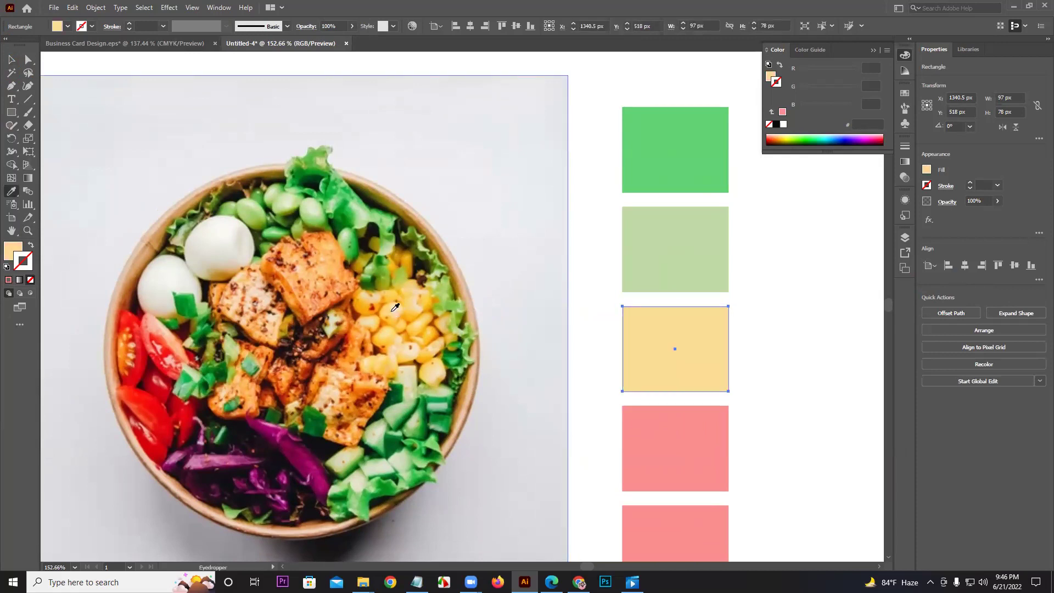
key("v")
left_click(679, 447)
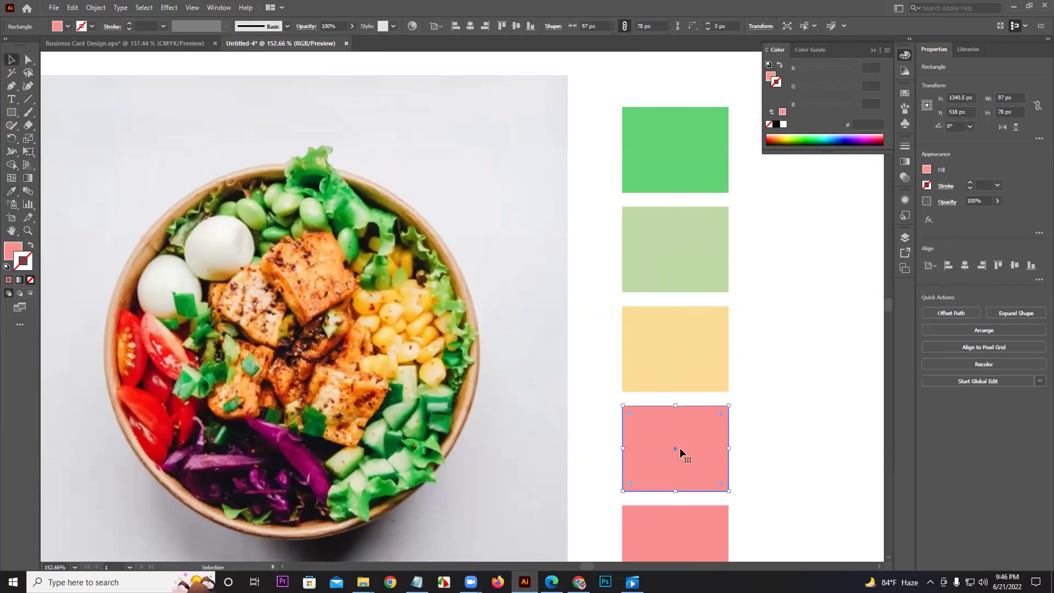
key("i")
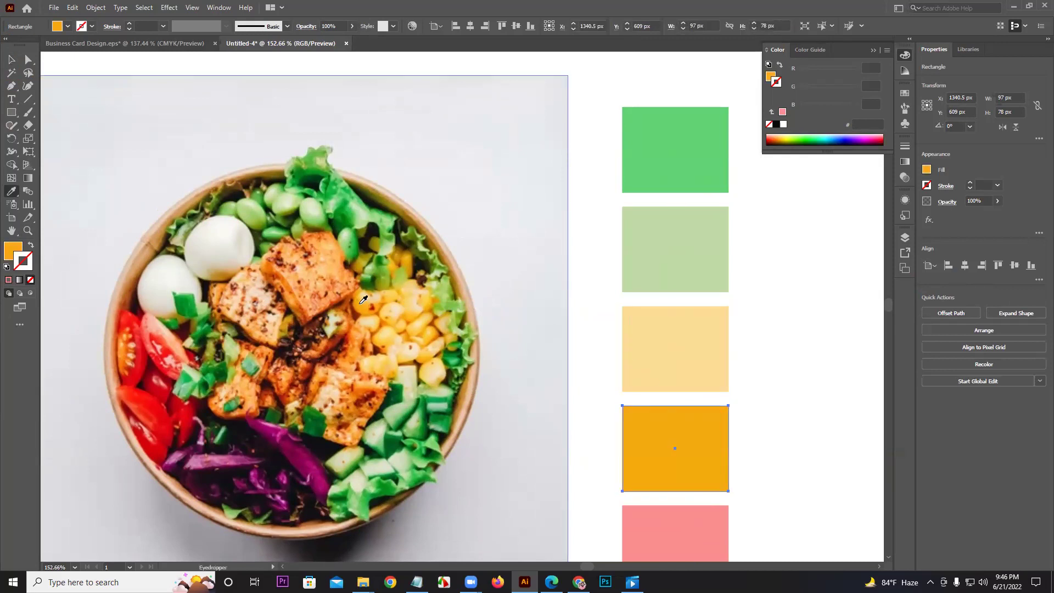
left_click(11, 59)
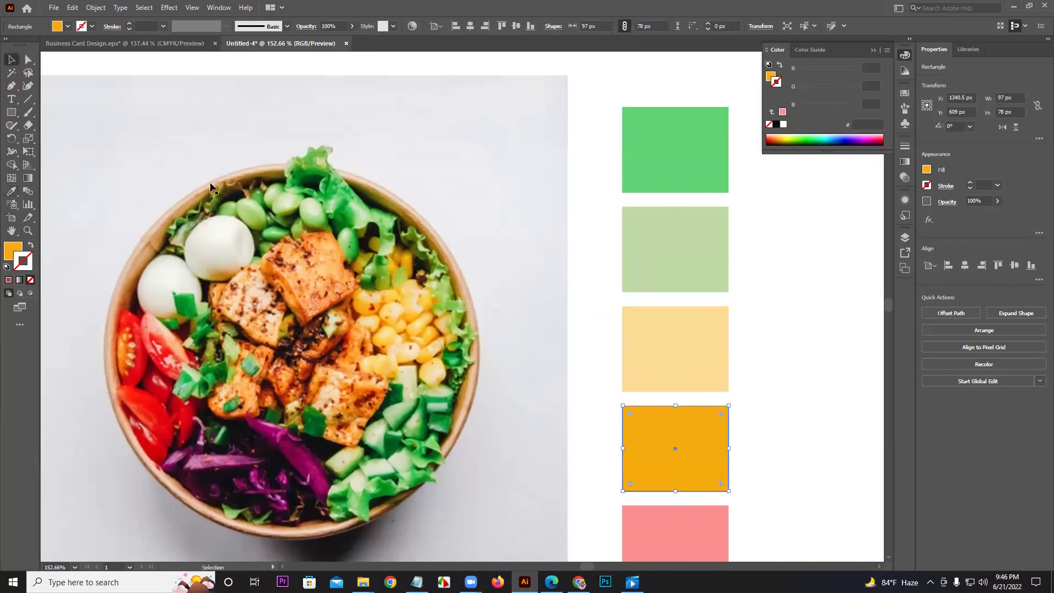
scroll(772, 384, "down", 3)
Step: Try several salad colours on the bottom rectangle, settling on a deep green
left_click(675, 436)
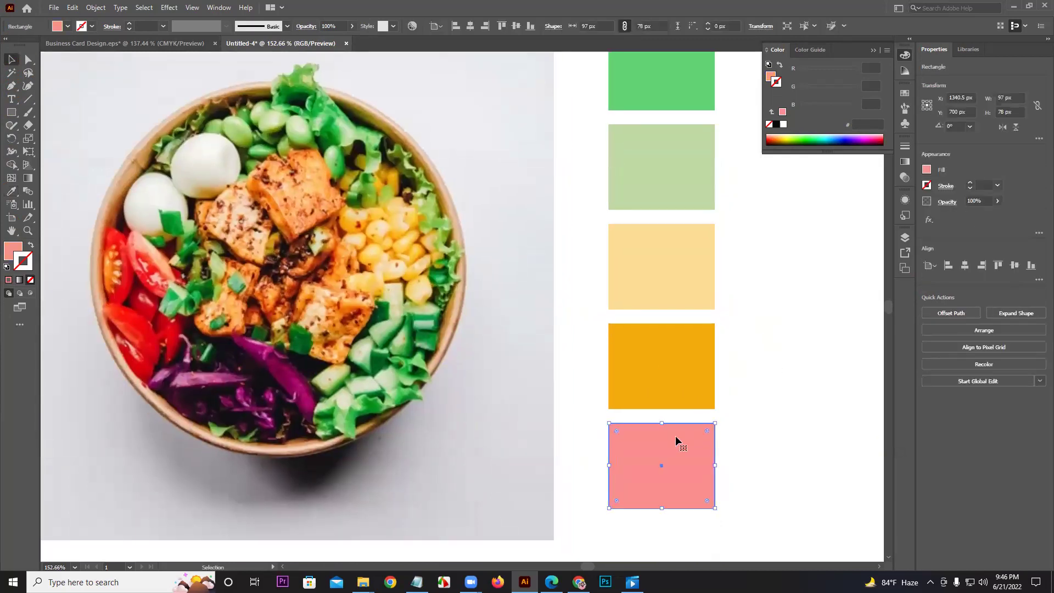
key("i")
left_click(296, 375)
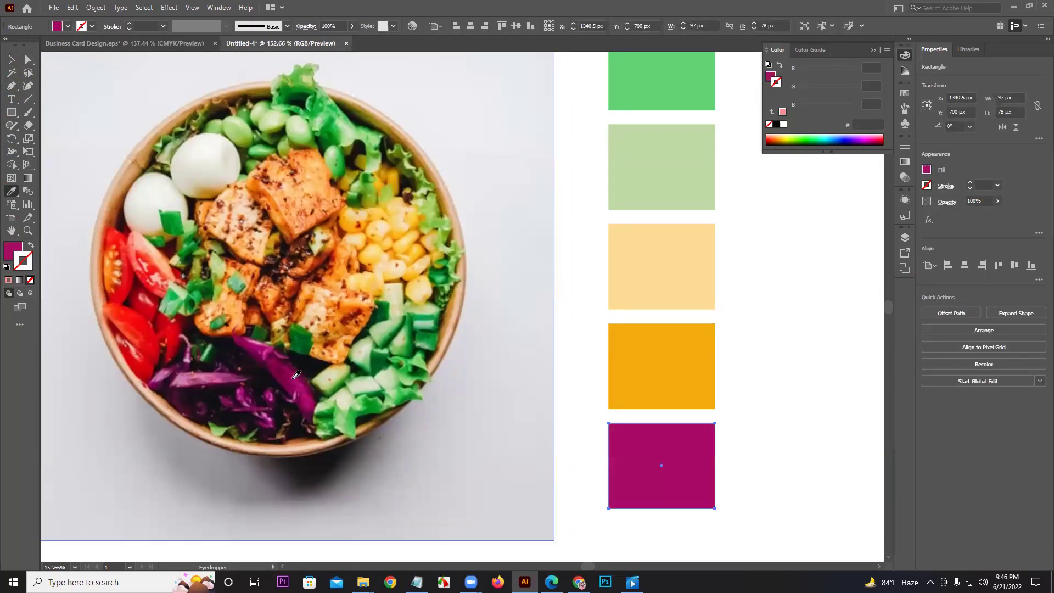
left_click(308, 403)
left_click(260, 339)
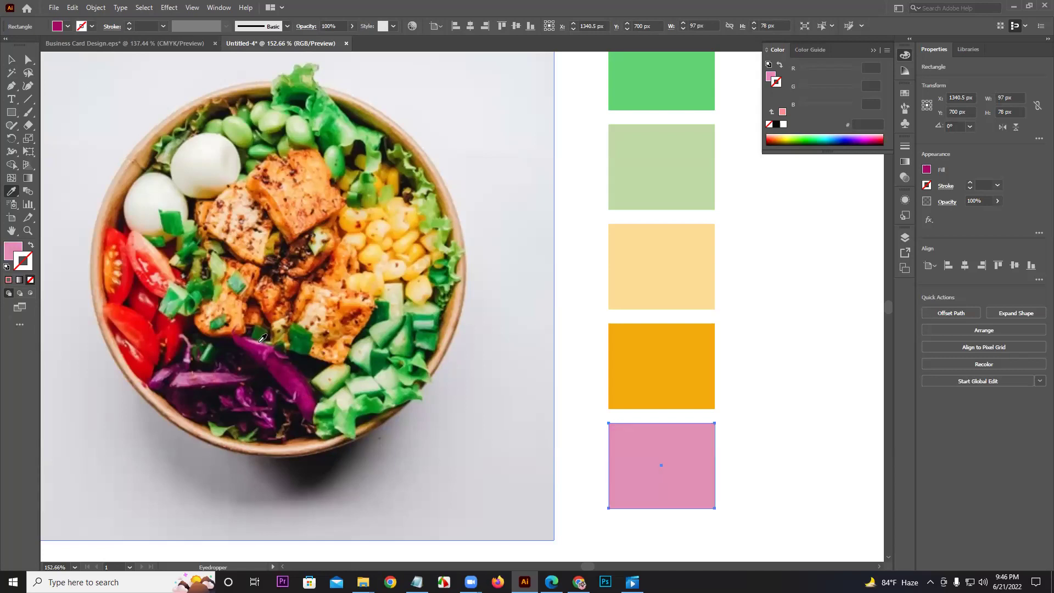
left_click(154, 270)
left_click(153, 244)
left_click(159, 202)
left_click(173, 221)
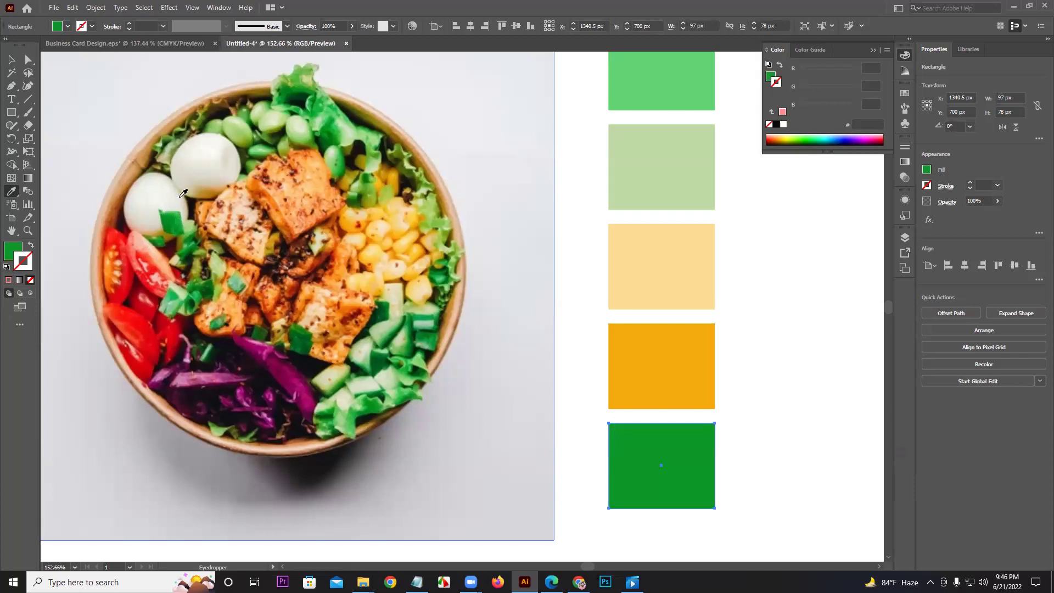
left_click(12, 59)
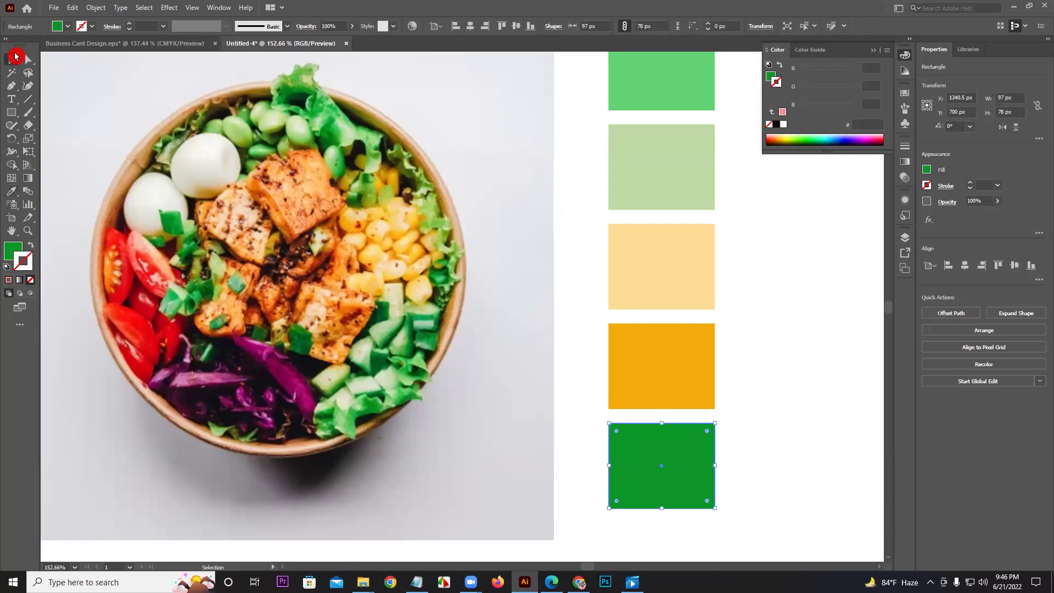
left_click(733, 312)
scroll(783, 325, "down", 5)
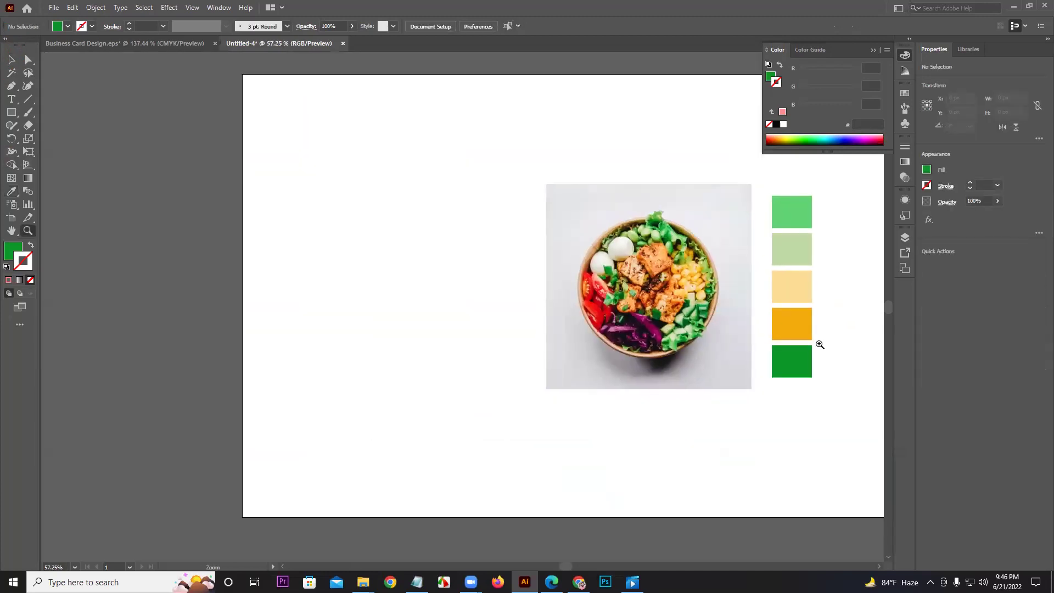
Step: Return to the Adobe Color food results and browse page 2 of the palettes
key("alt+Tab")
left_click(329, 9)
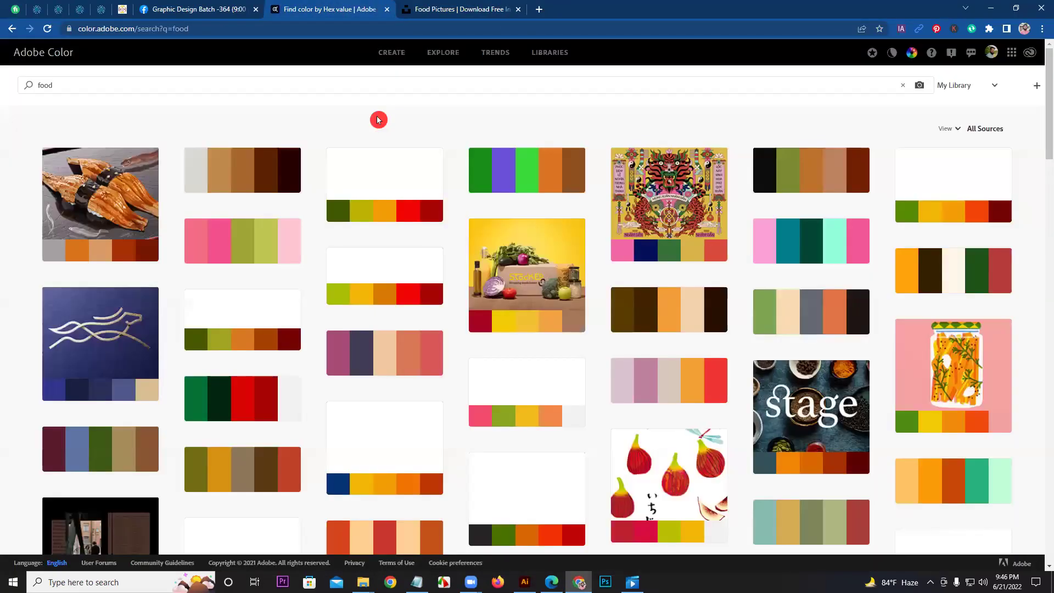
left_click_drag(1044, 138, 883, 517)
left_click(595, 518)
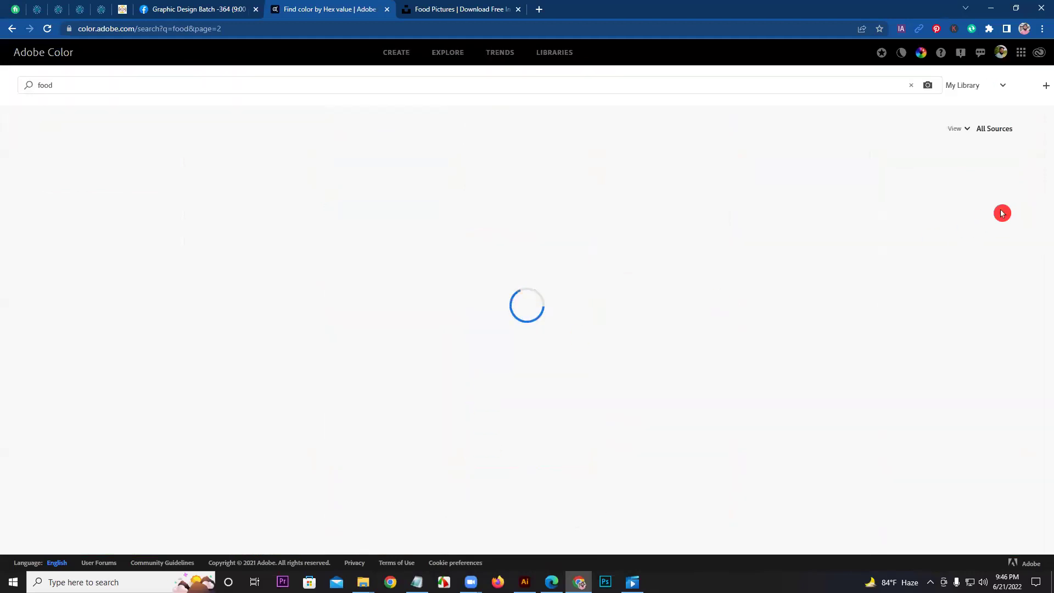
left_click_drag(1044, 195, 1039, 454)
left_click_drag(1030, 397, 1042, 487)
mouse_move(516, 396)
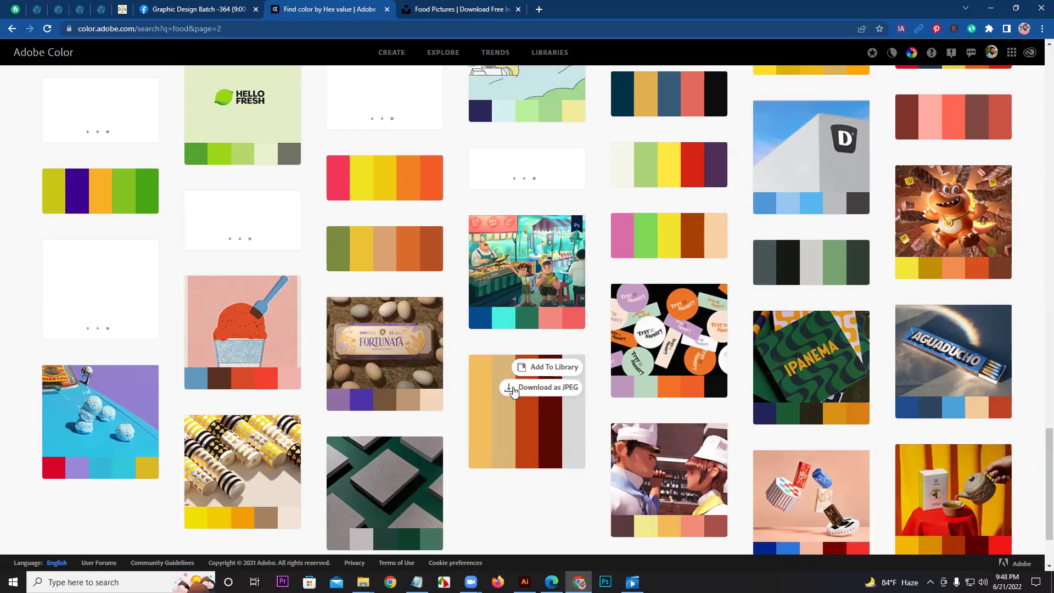
Step: Scroll back to the top of the Adobe Color 'food' results and switch to Unsplash's Food Pictures tab
left_click_drag(1045, 529, 1045, 118)
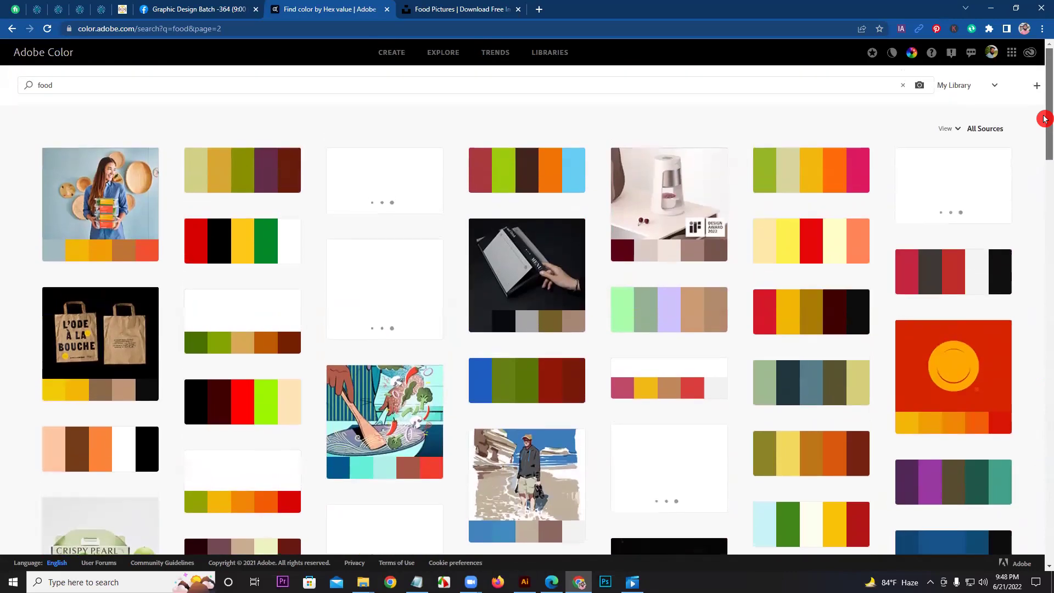
left_click(483, 9)
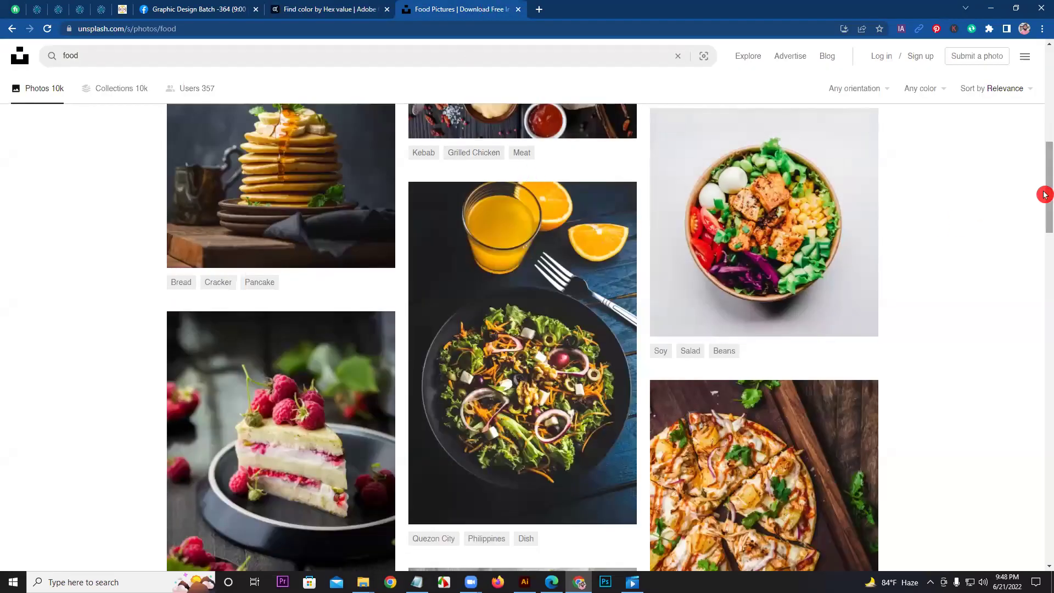
Step: Browse the Unsplash home feed, open the toucan-on-a-branch photo and bring up its image menu
left_click(27, 54)
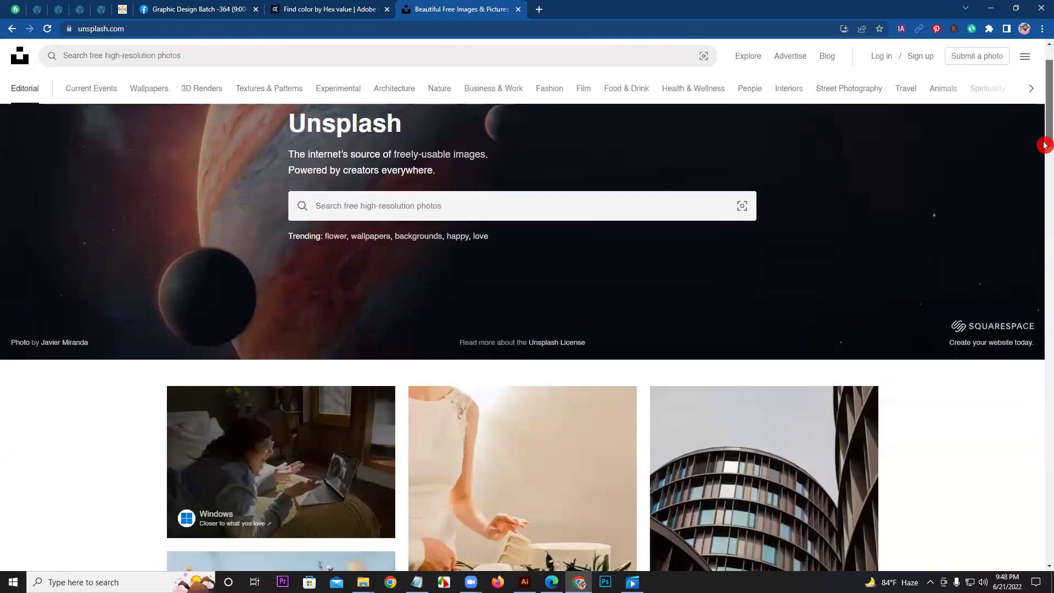
left_click_drag(1045, 145, 1044, 229)
left_click_drag(1044, 213, 1041, 357)
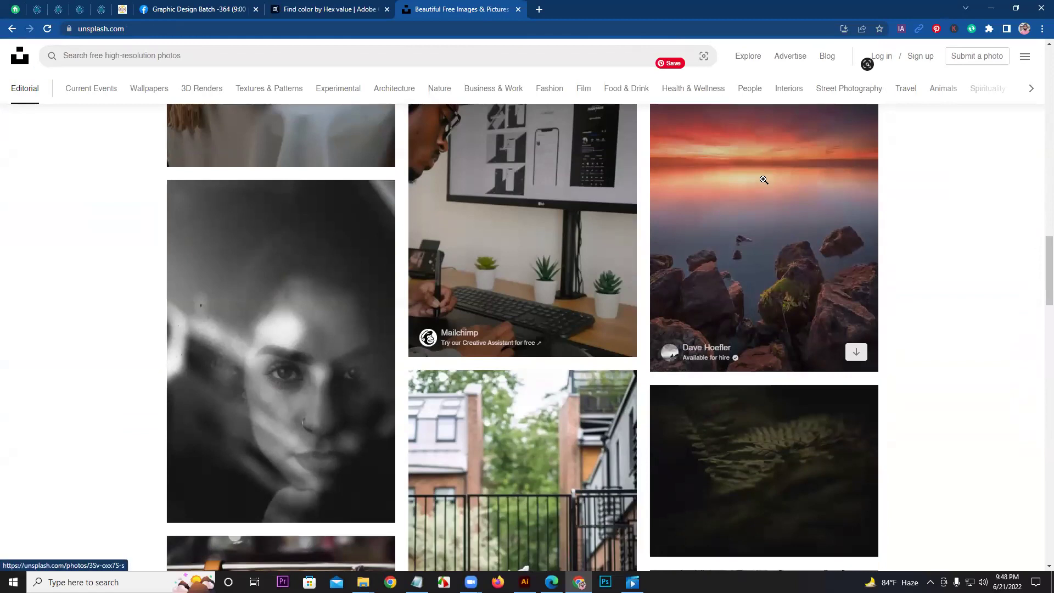
scroll(1044, 290, "down", 6)
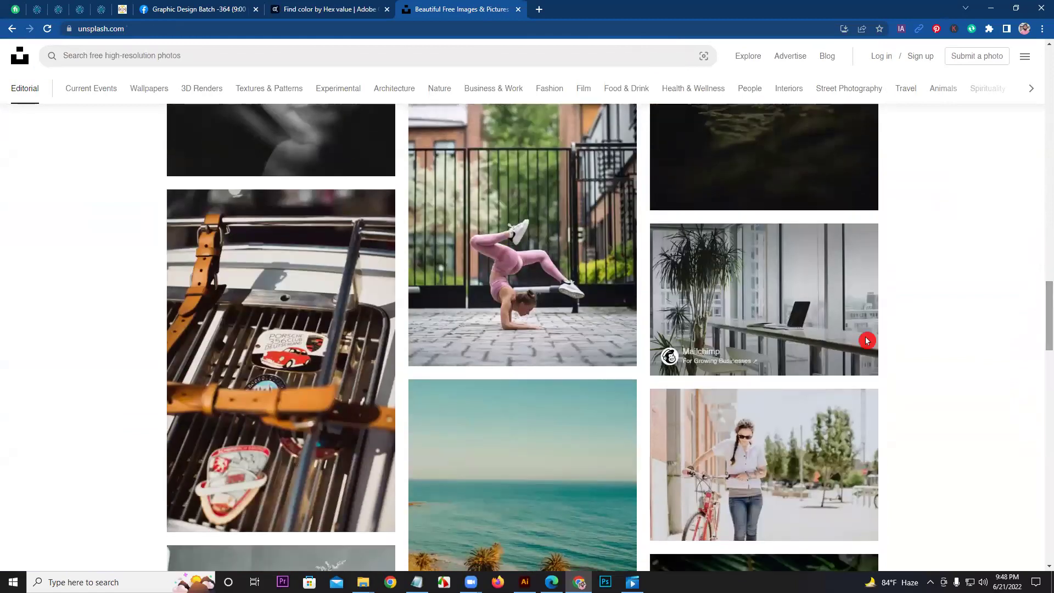
scroll(1044, 293, "up", 2)
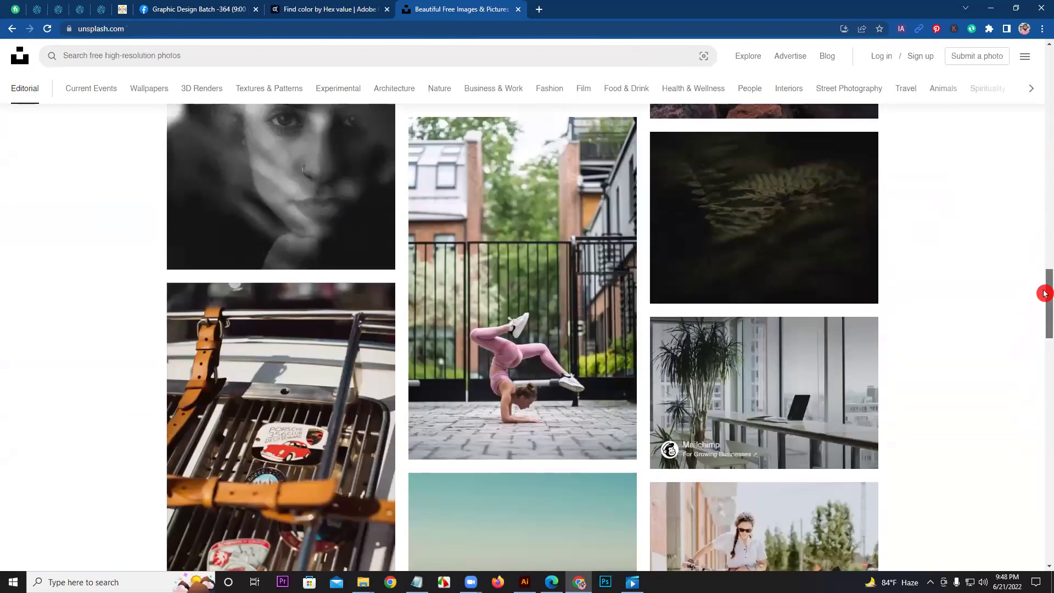
scroll(1044, 293, "down", 6)
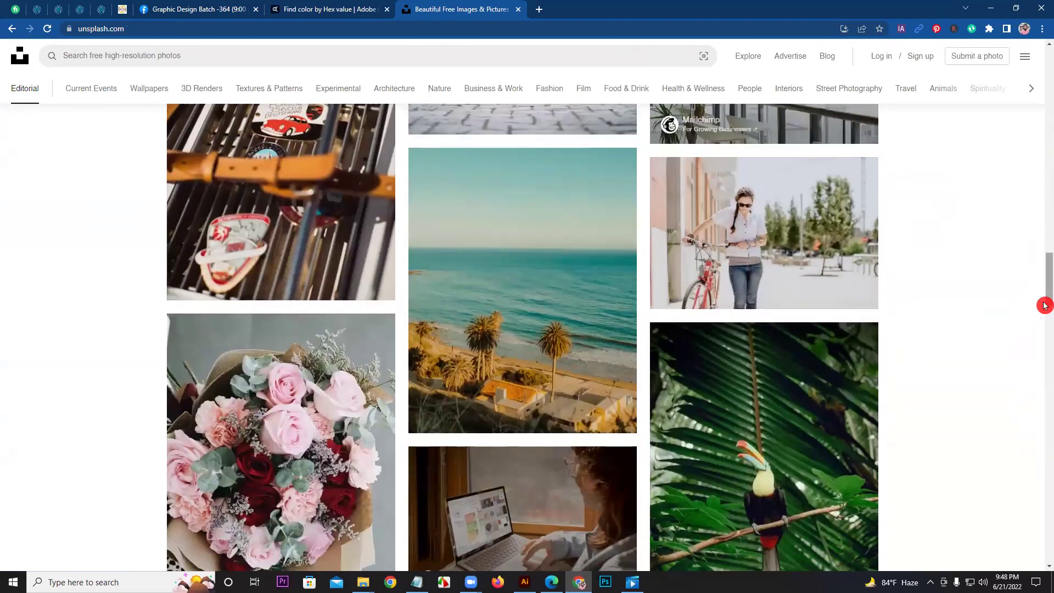
scroll(1045, 305, "down", 4)
left_click(753, 282)
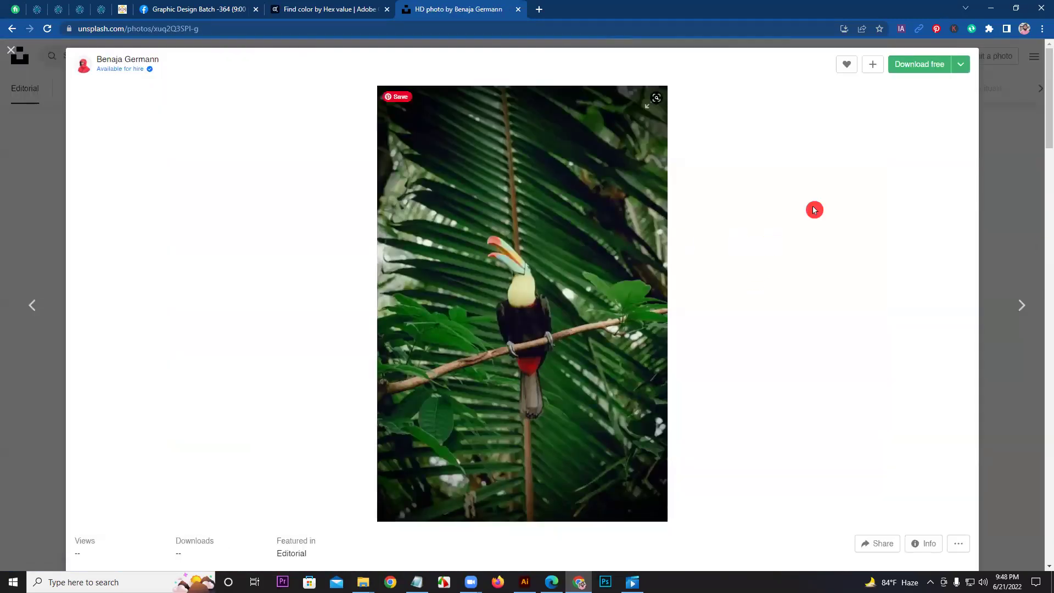
scroll(1044, 263, "down", 15)
left_click_drag(1044, 280, 1045, 159)
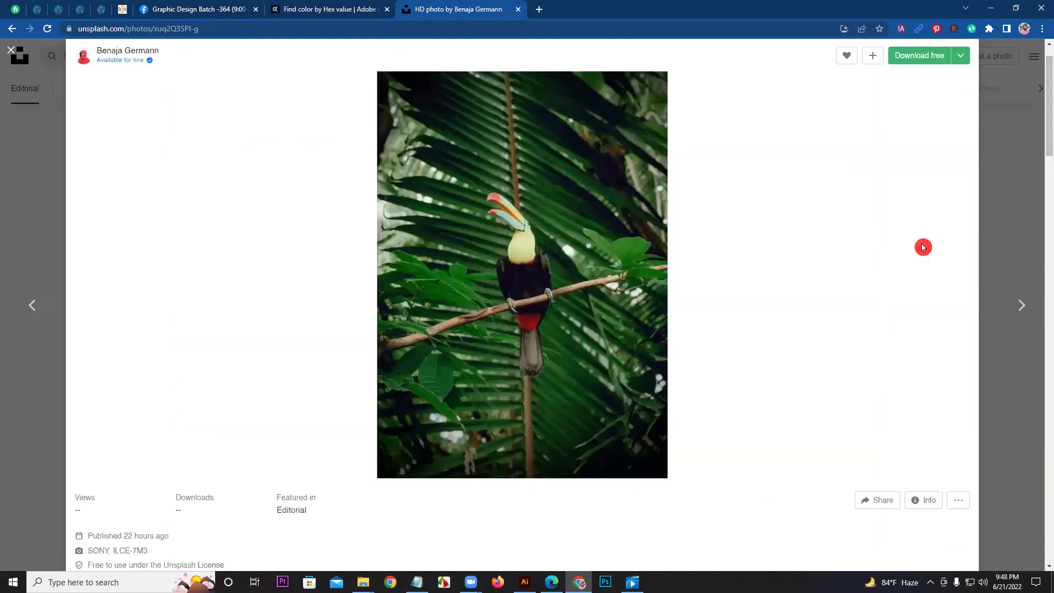
right_click(622, 204)
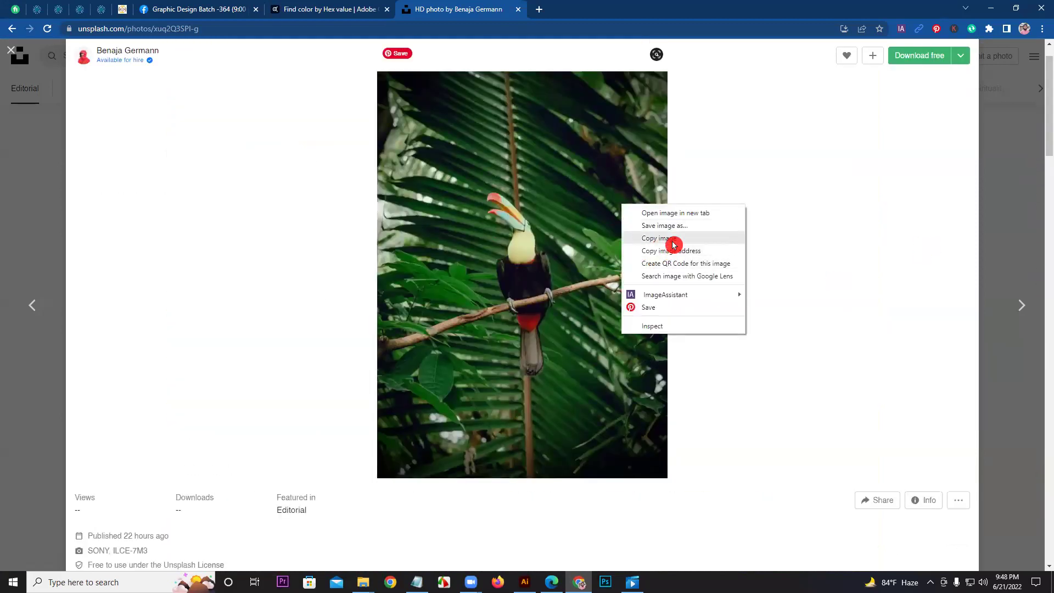
Step: Copy the toucan image and paste it onto the Illustrator artboard
left_click(671, 244)
left_click(524, 582)
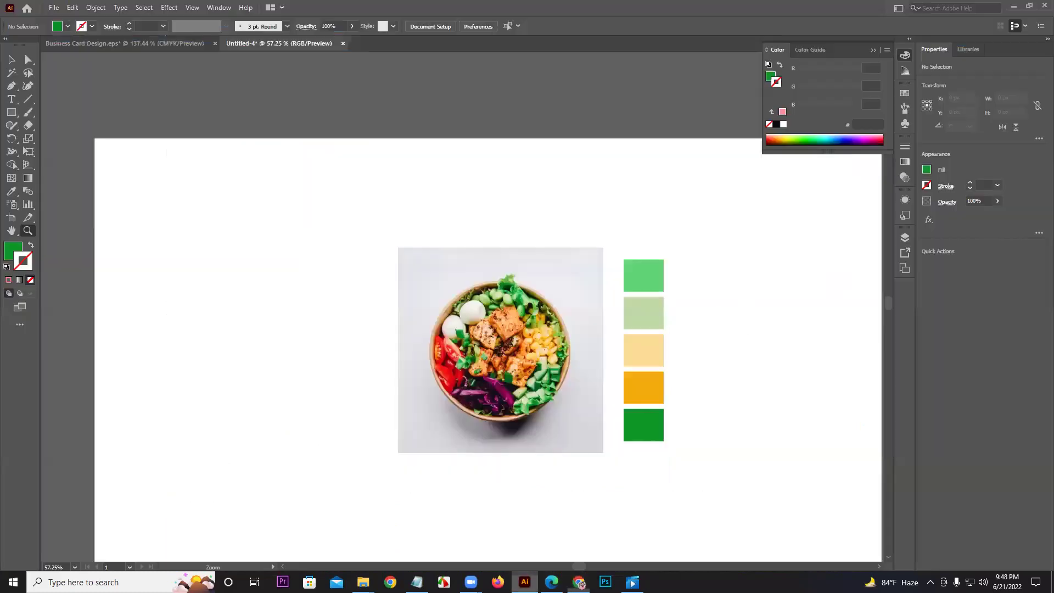
key("ctrl+v")
left_click(506, 310)
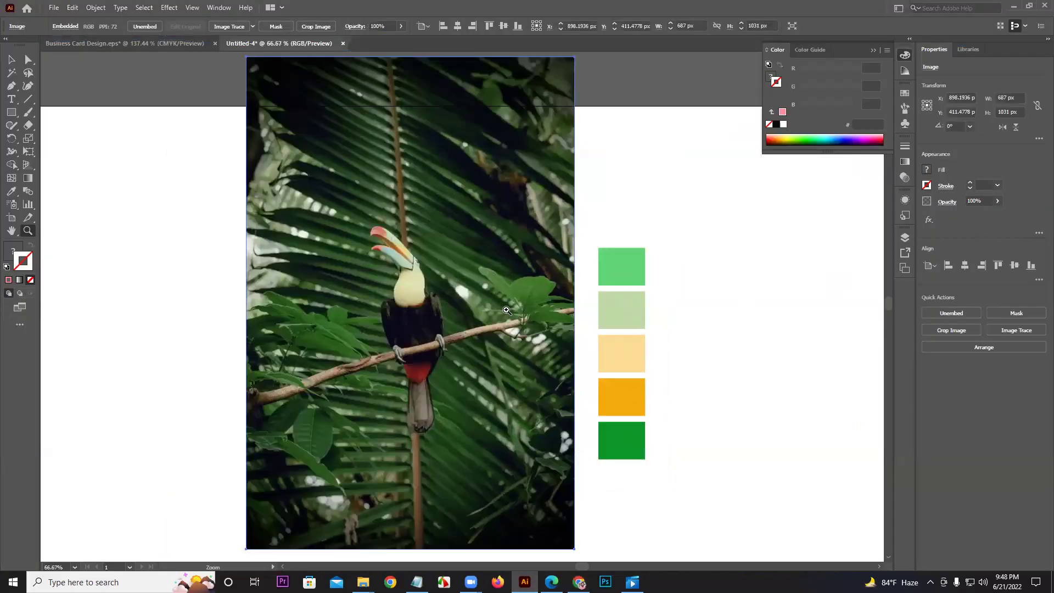
Step: Recolour the top light-green swatch with the toucan's pale chest colour
key("v")
left_click(619, 273)
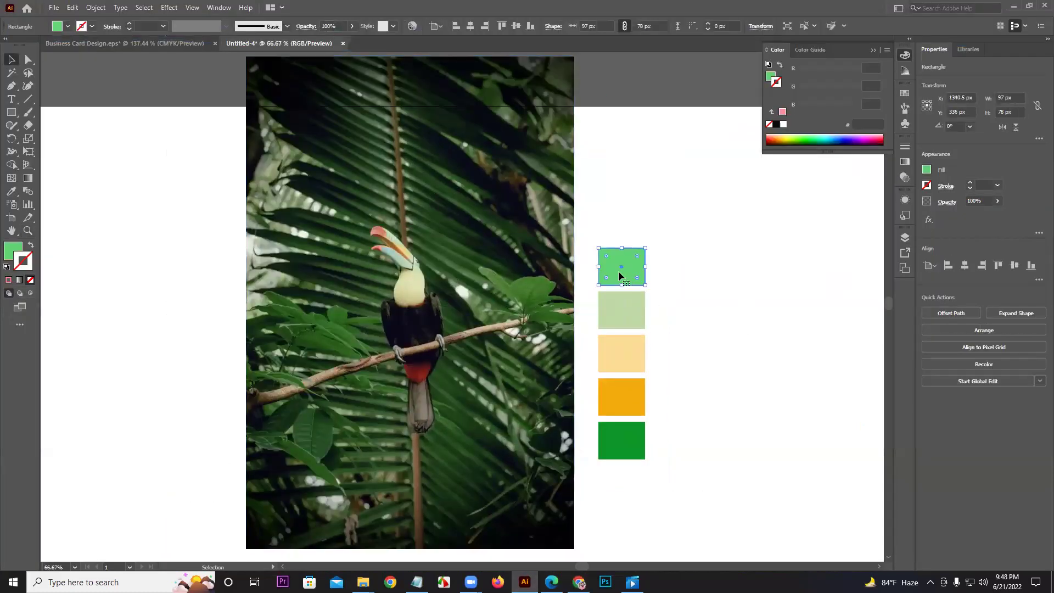
key("i")
left_click(413, 277)
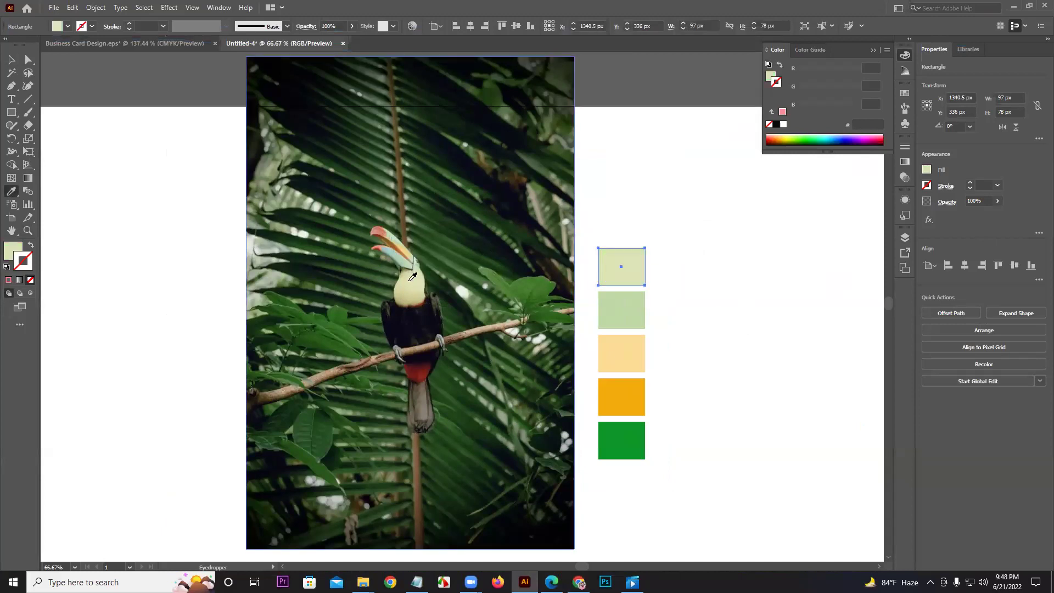
Step: Recolour the second swatch with a palm-leaf green sampled from the photo's leaves
key("v")
left_click(626, 316)
key("i")
left_click(431, 198)
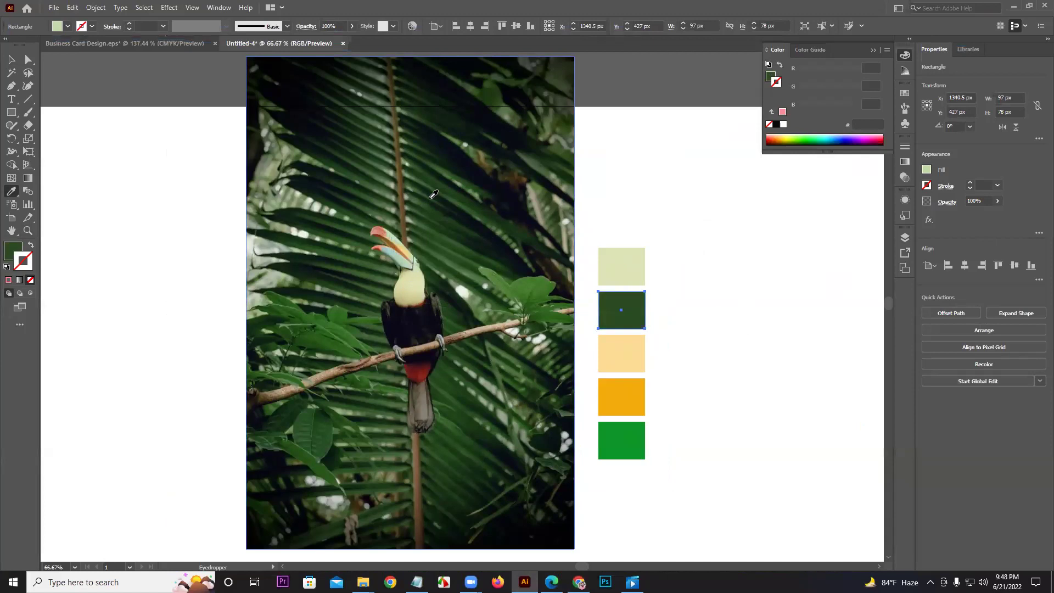
left_click(429, 187)
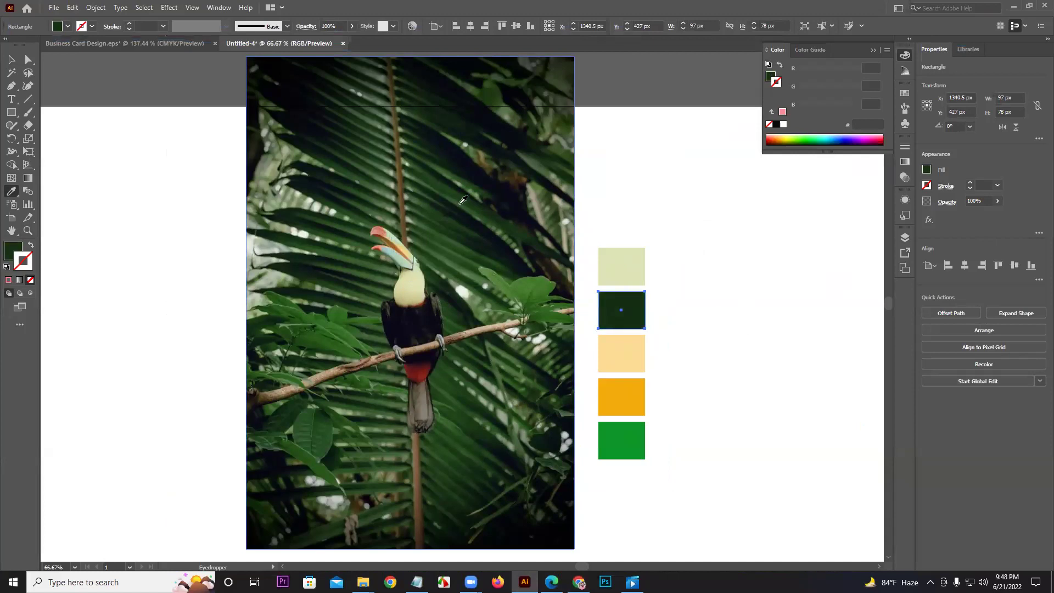
left_click(463, 200)
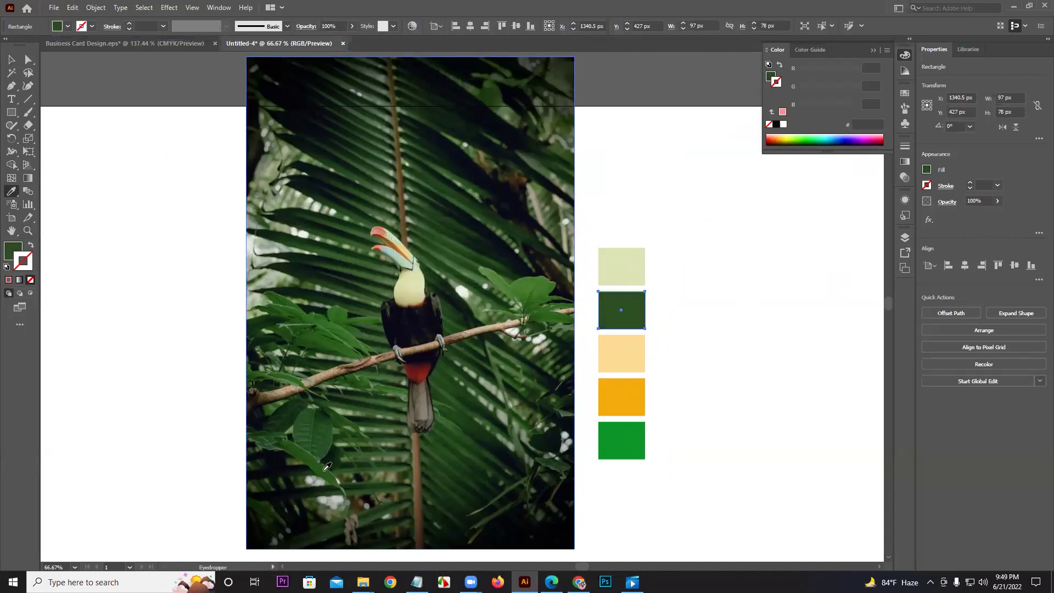
left_click(351, 336)
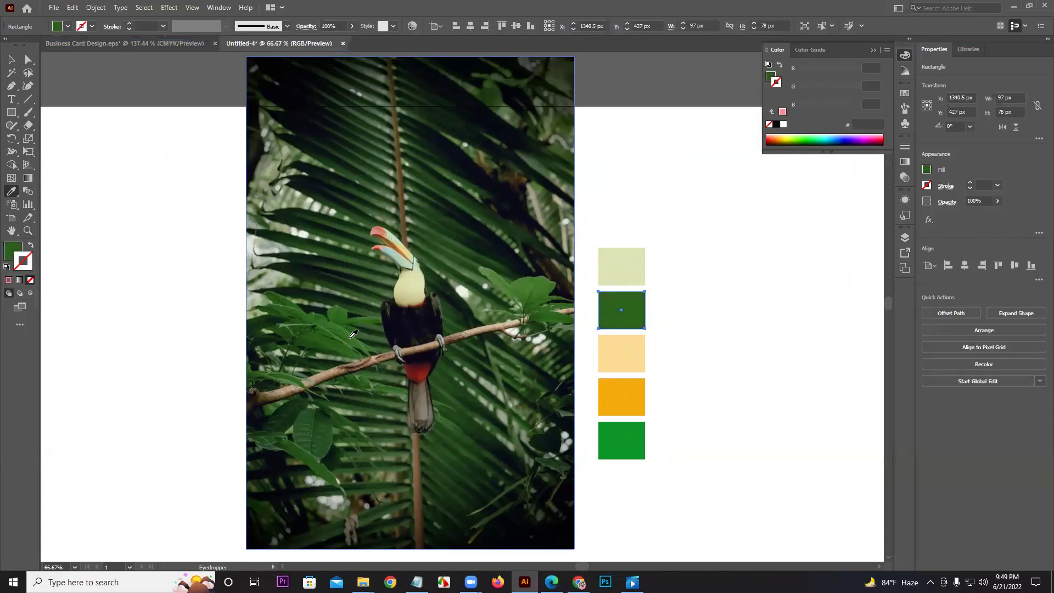
left_click(532, 285)
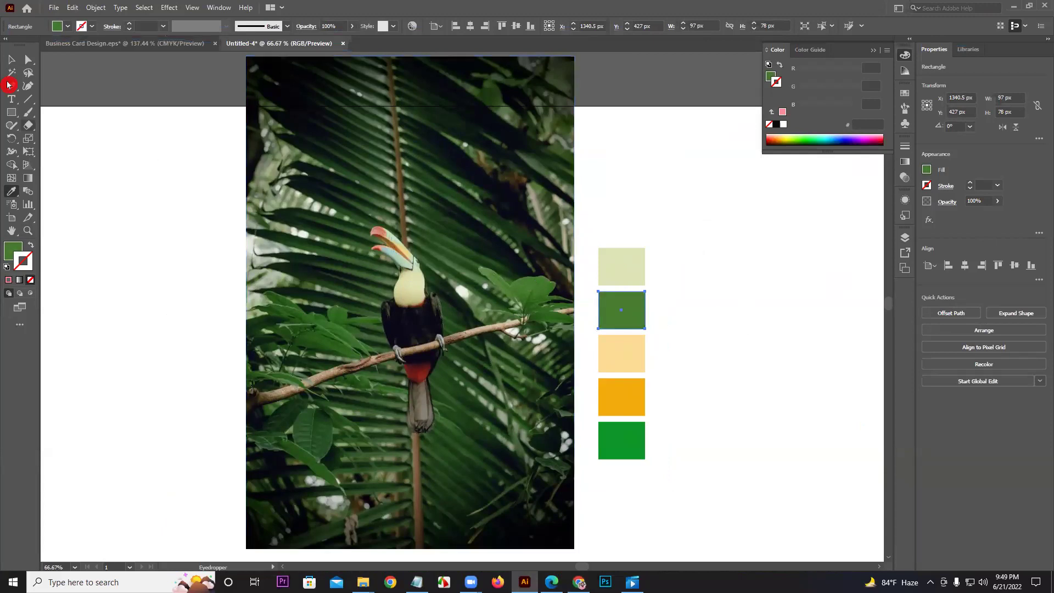
left_click(22, 60)
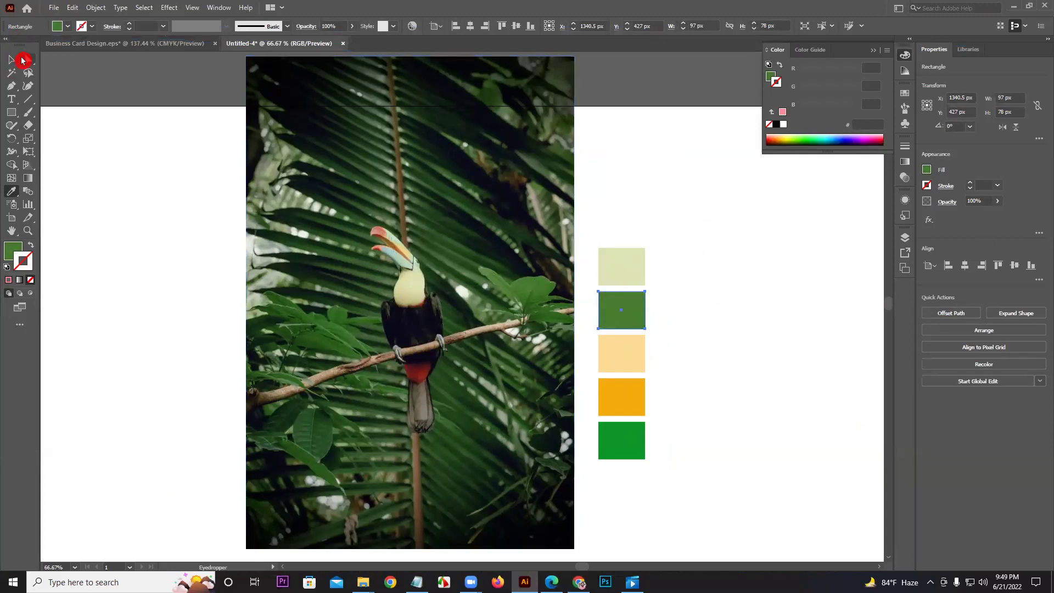
left_click(669, 234)
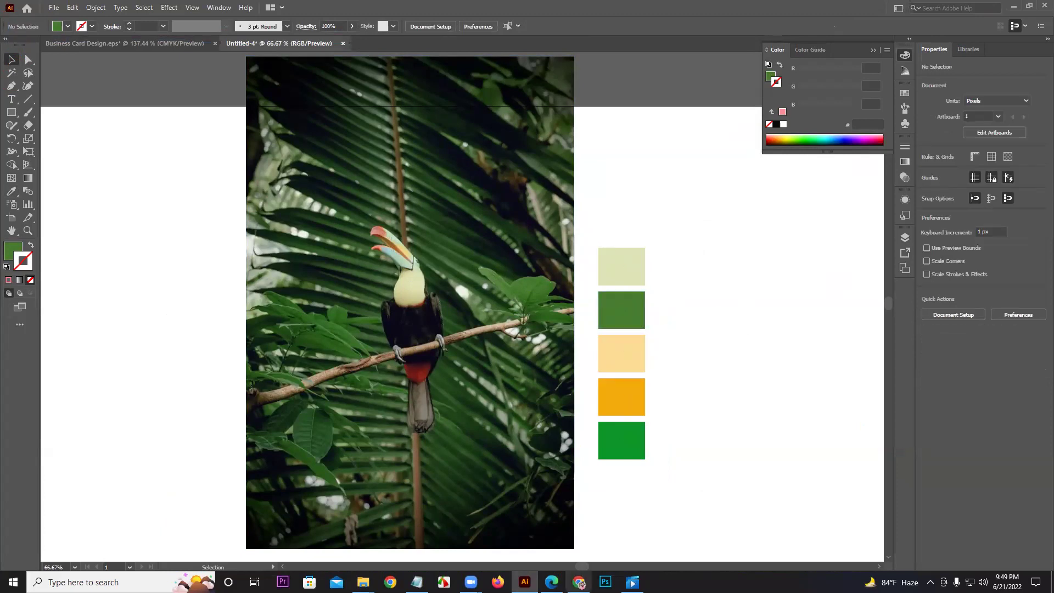
left_click(579, 582)
left_click(1044, 276)
Step: Close the toucan photo and scroll through the Unsplash photo grid
left_click_drag(1044, 276, 1003, 73)
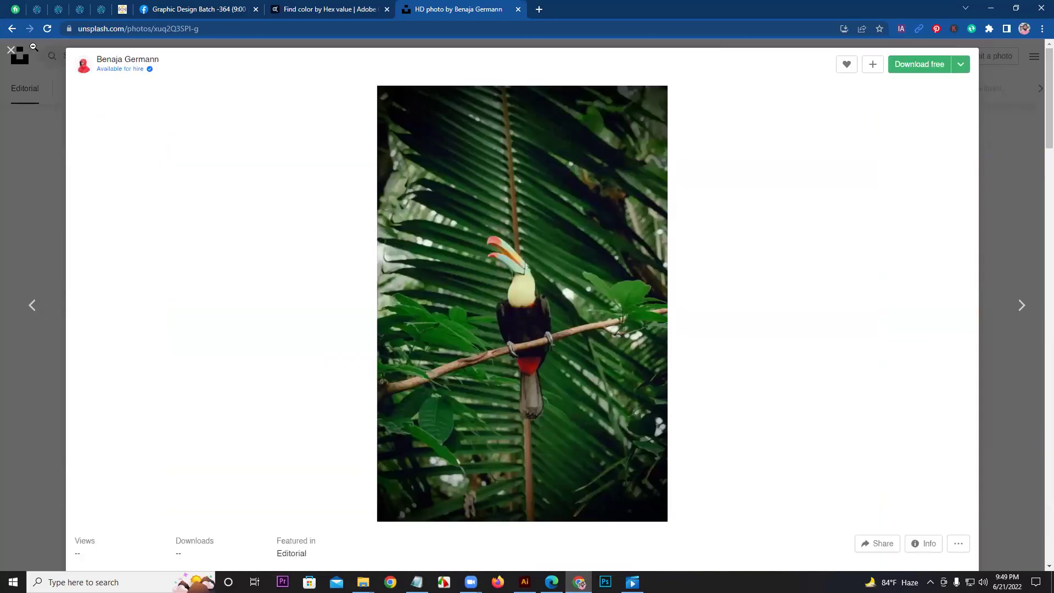
left_click(15, 53)
left_click_drag(1044, 299, 982, 433)
left_click_drag(1041, 379, 1045, 455)
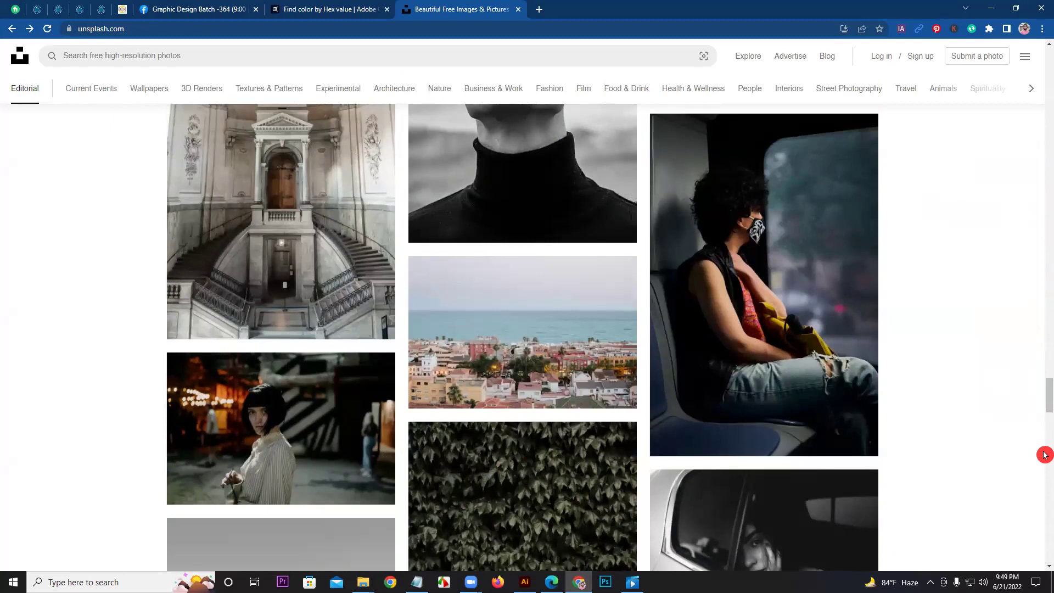
Step: Search Google Images for 'butterfly' and copy the large Monarch Butterfly photo
left_click(536, 9)
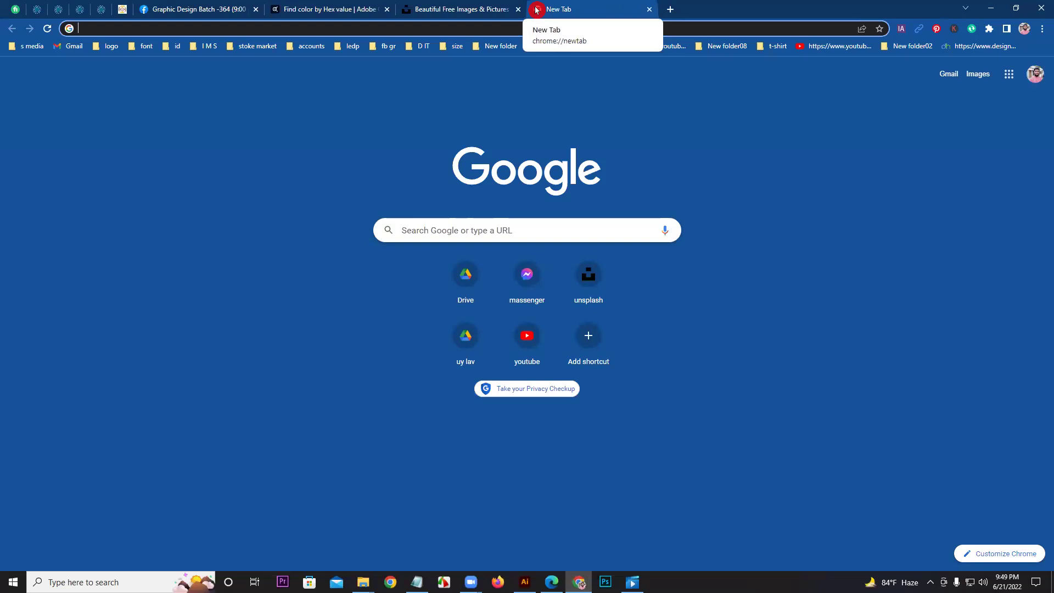
type("butterfly")
key("Return")
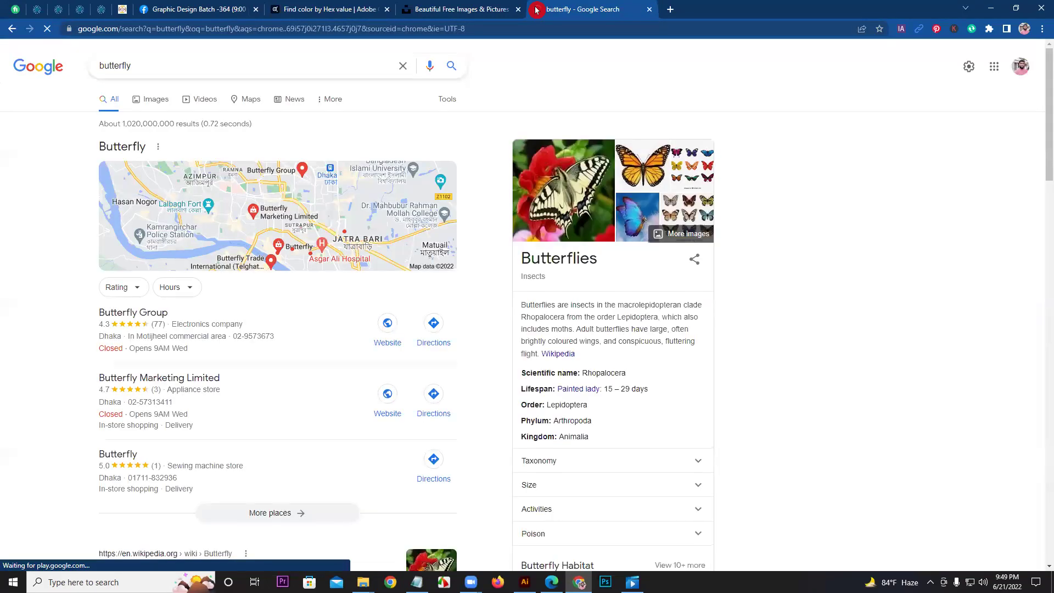
left_click(150, 100)
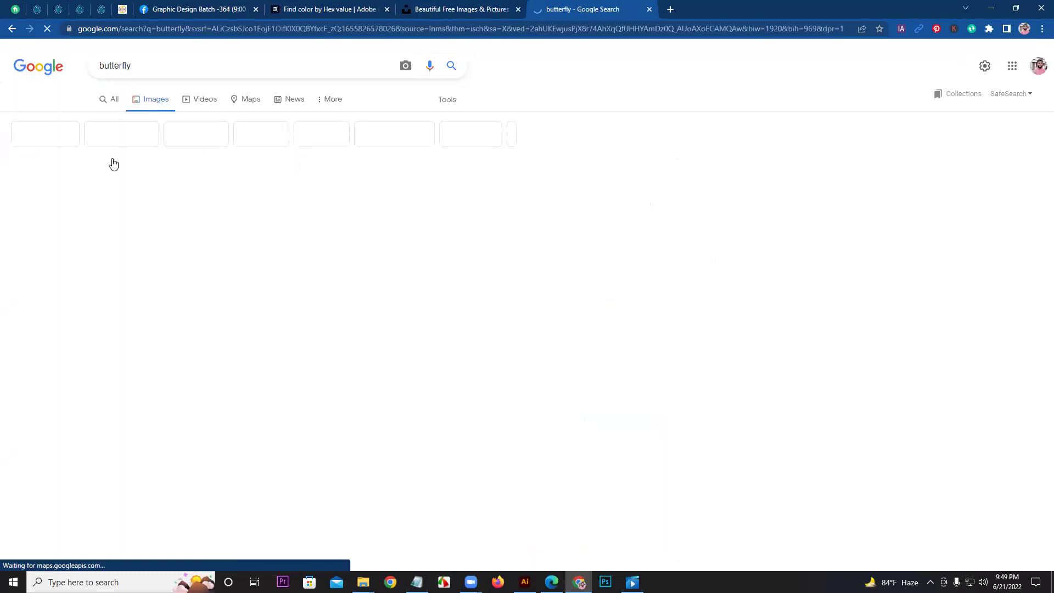
left_click_drag(1037, 123, 1044, 199)
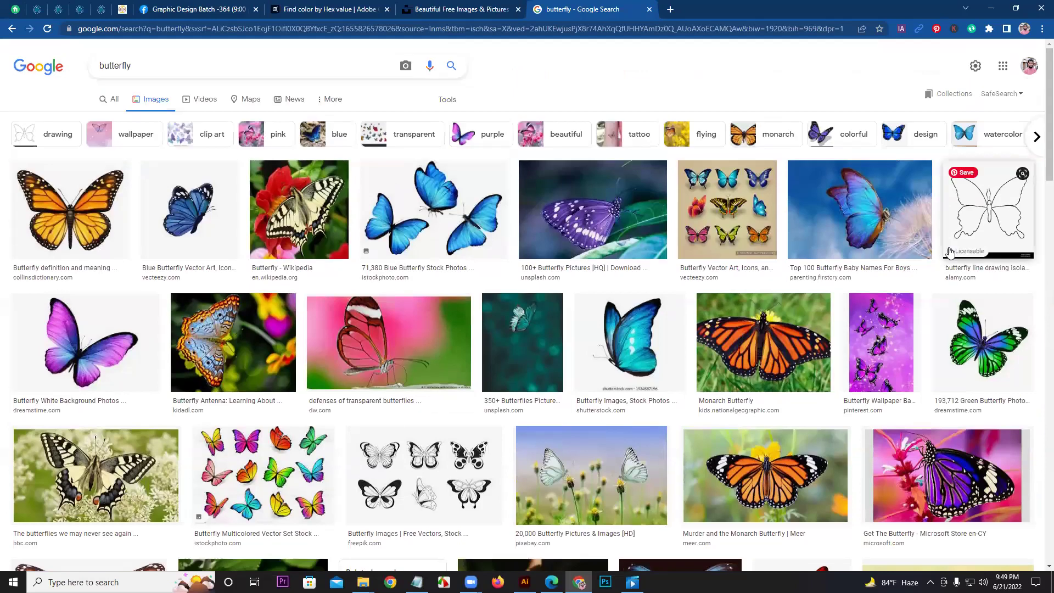
left_click(807, 335)
right_click(791, 179)
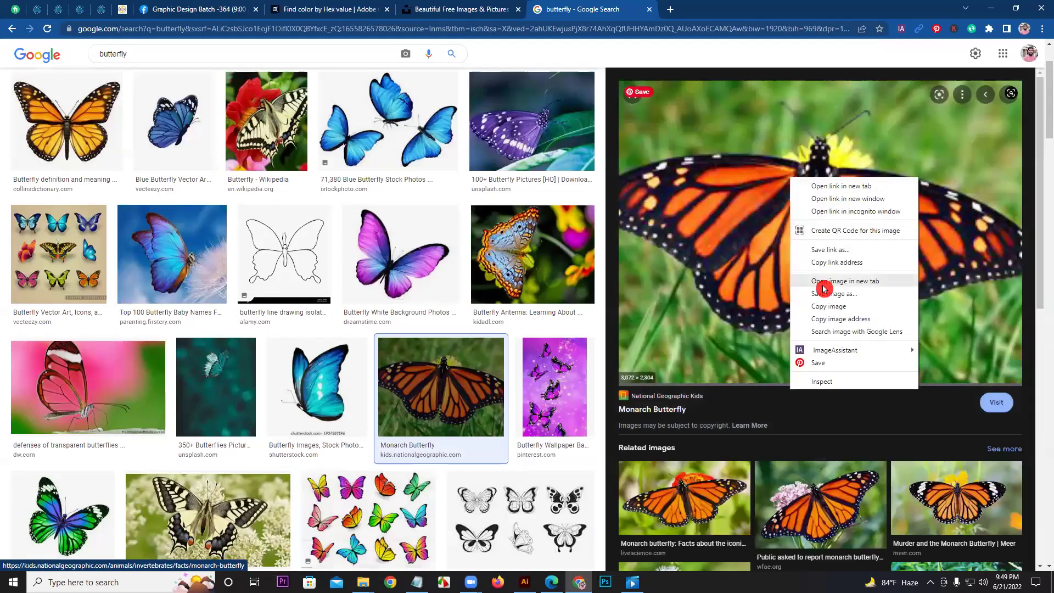
left_click(828, 308)
Step: Move the toucan photo left, paste the monarch photo and scale it down to fit
left_click(524, 581)
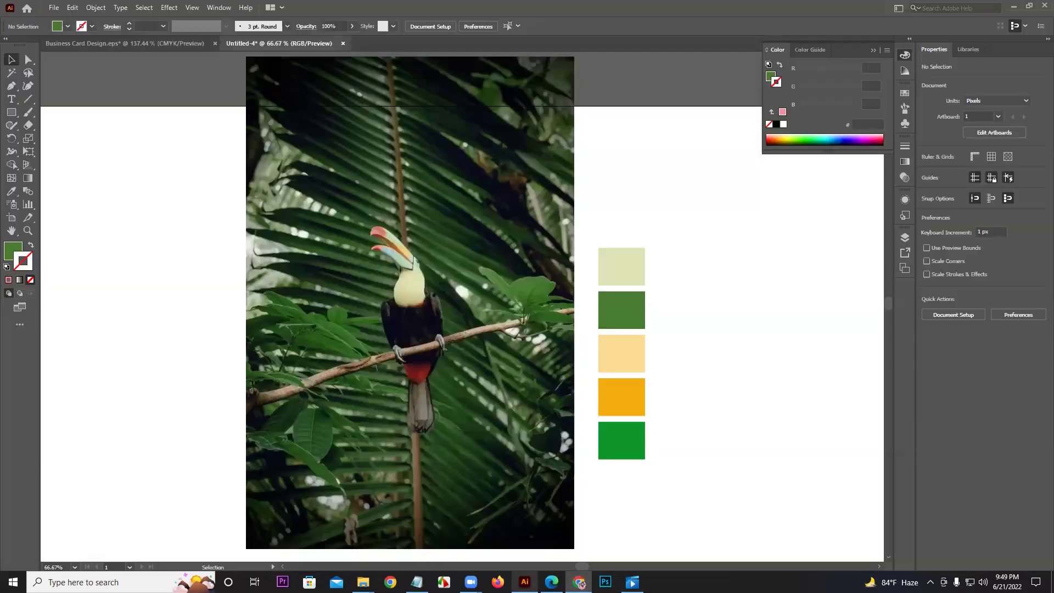
left_click_drag(557, 235, 404, 227)
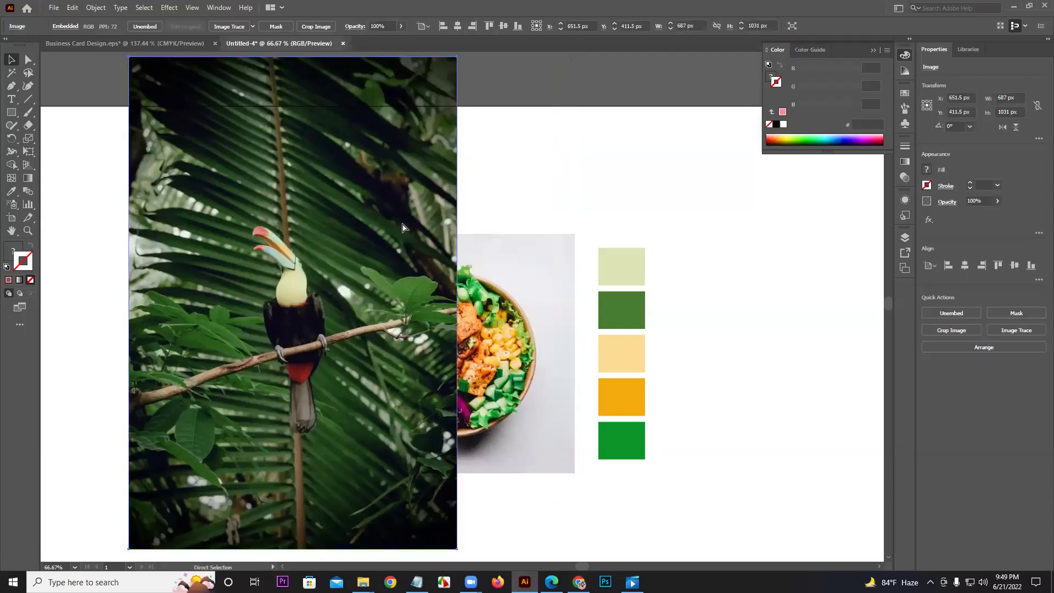
key("ctrl+v")
key("z")
left_click_drag(634, 269, 404, 319)
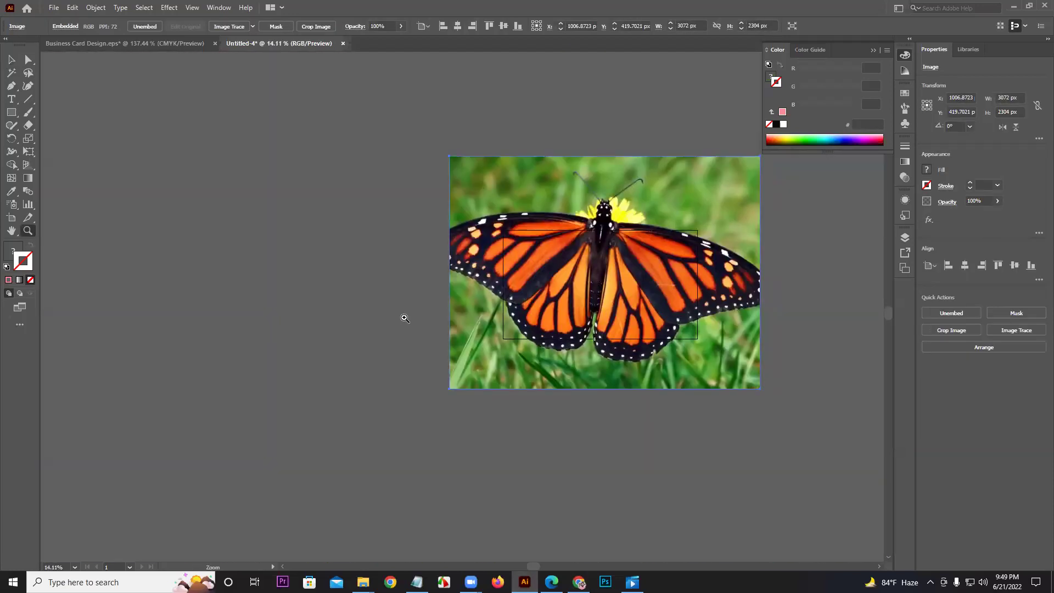
left_click_drag(483, 318, 546, 309)
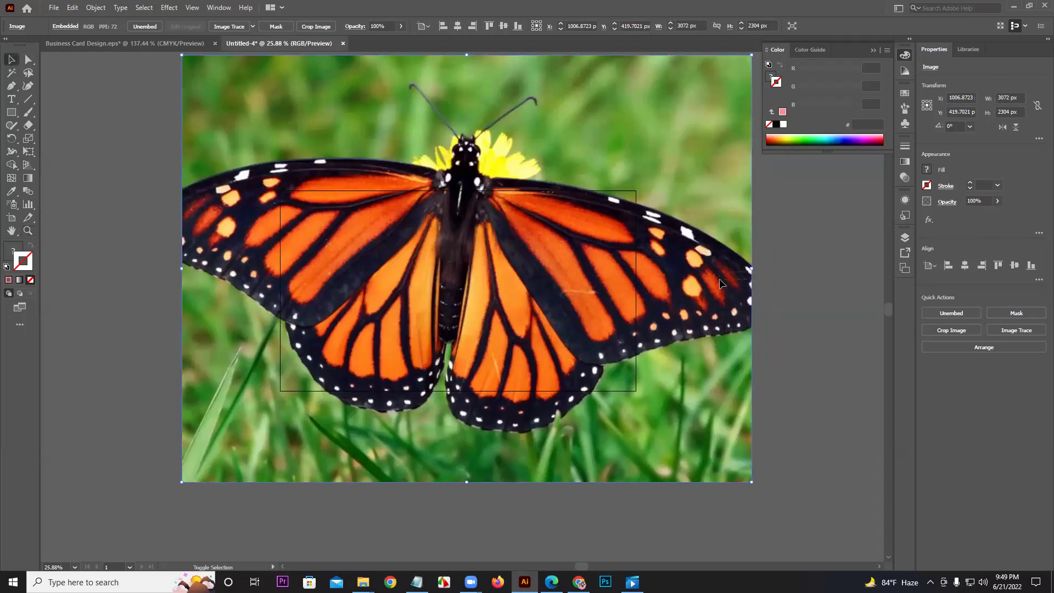
left_click_drag(748, 275, 624, 258)
left_click(640, 258)
Step: Select the dark green swatch rectangle and bring up the Gradient panel
key("z")
scroll(624, 258, "left", 2)
key("v")
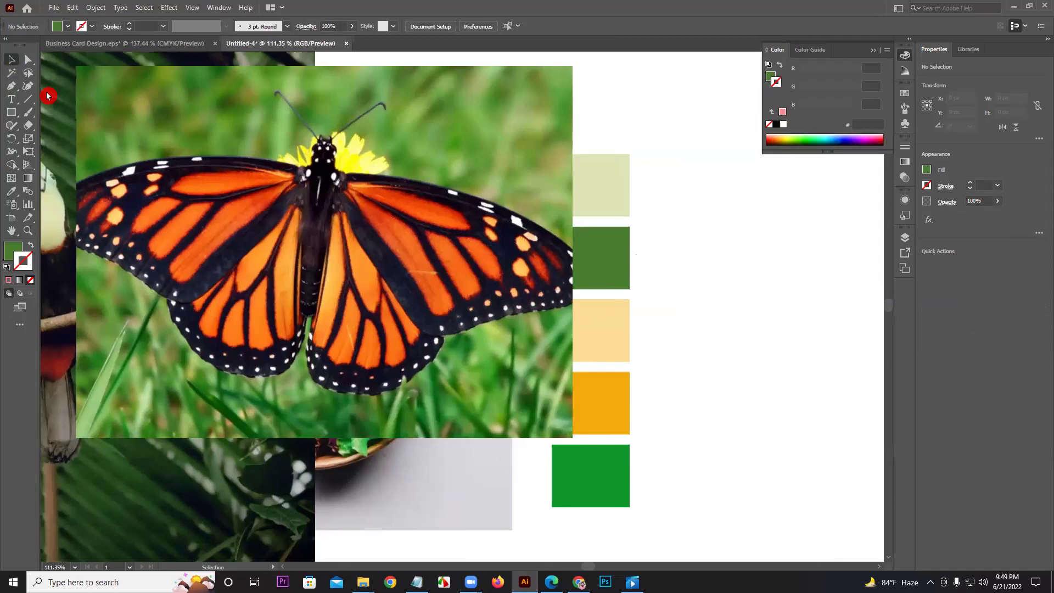
left_click(331, 289)
left_click(593, 251)
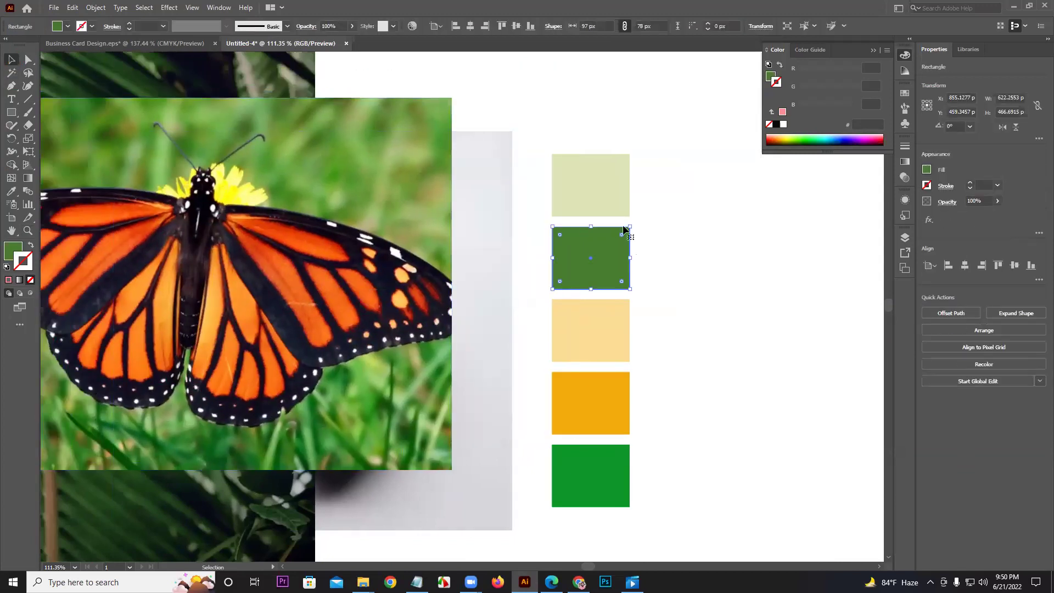
left_click(906, 171)
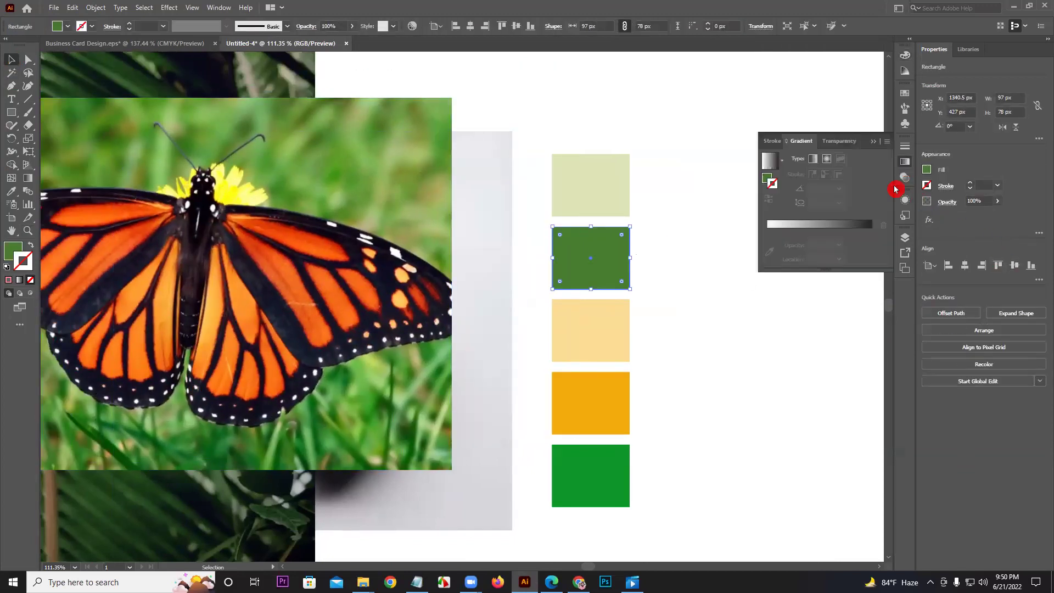
Step: Remove the swatch's outline and give it a white-to-black fill gradient
left_click(833, 225)
left_click(874, 246)
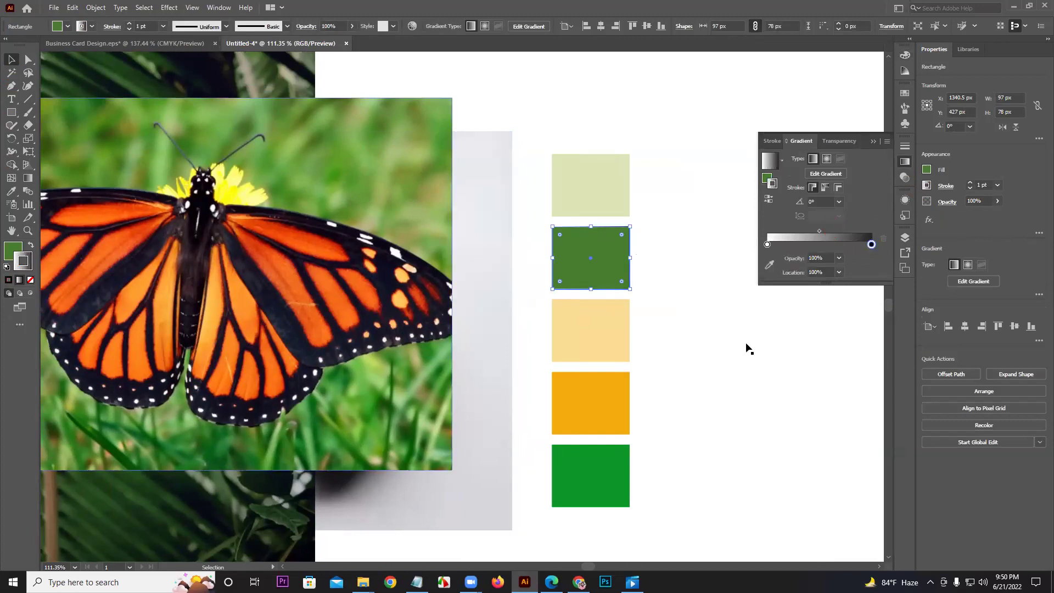
left_click(30, 280)
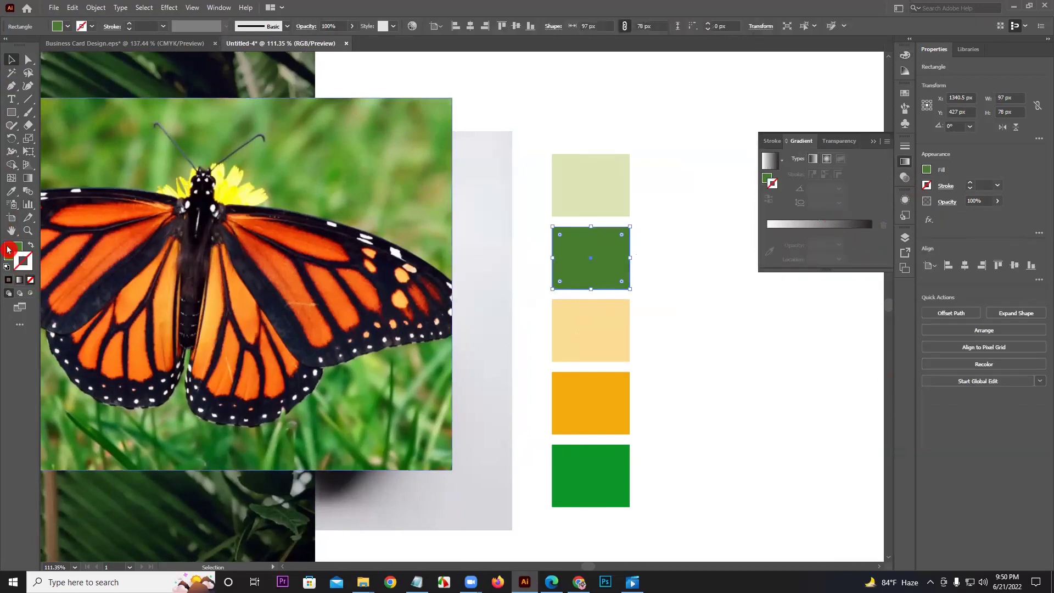
left_click(904, 167)
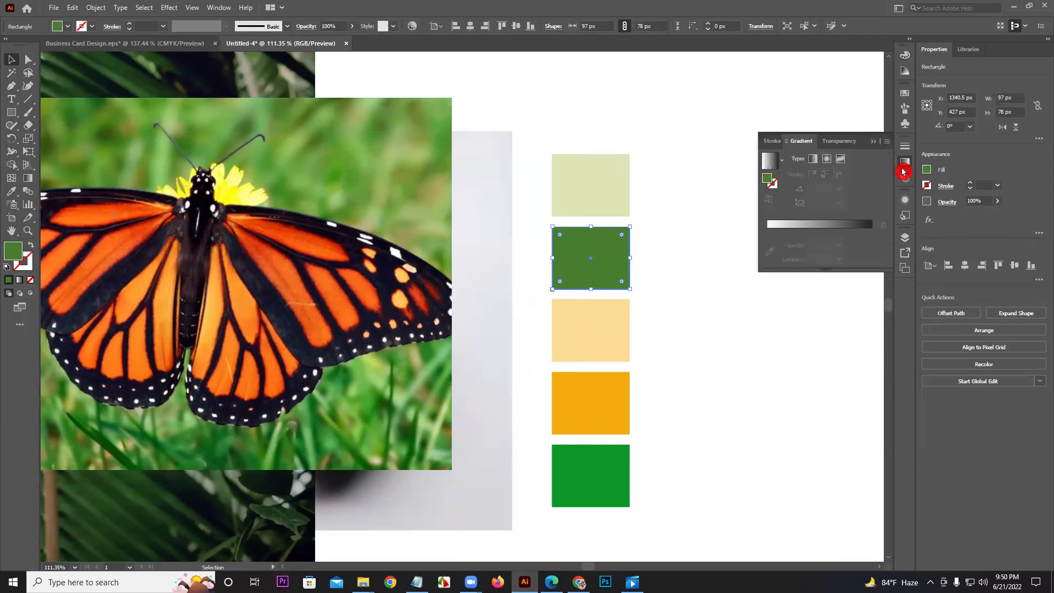
left_click(822, 233)
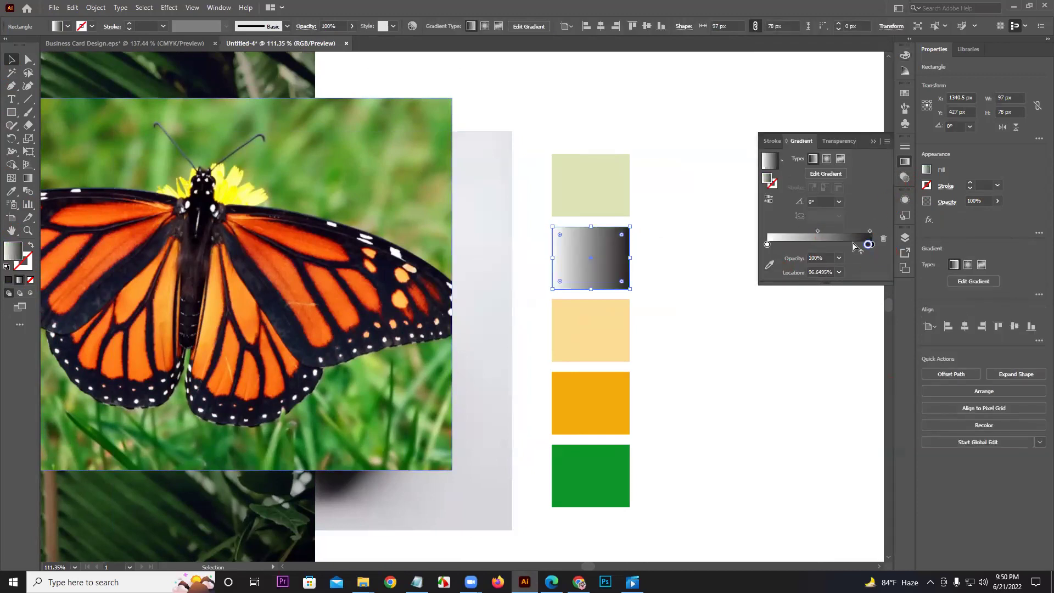
left_click_drag(869, 249, 873, 245)
Step: Sample the monarch's wing oranges for the right and left gradient stops
left_click(770, 267)
left_click(327, 240)
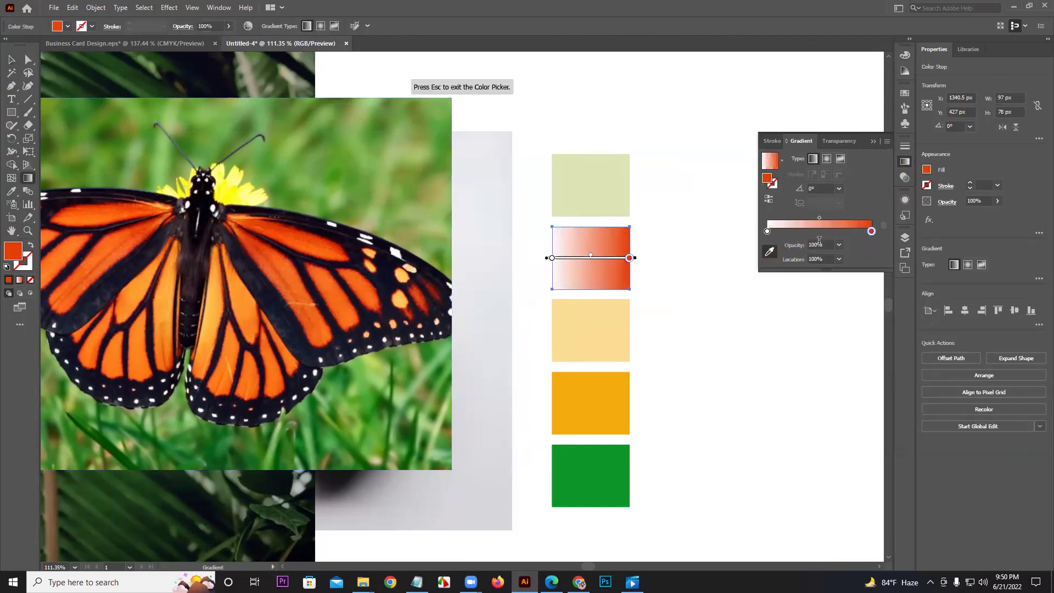
left_click(767, 233)
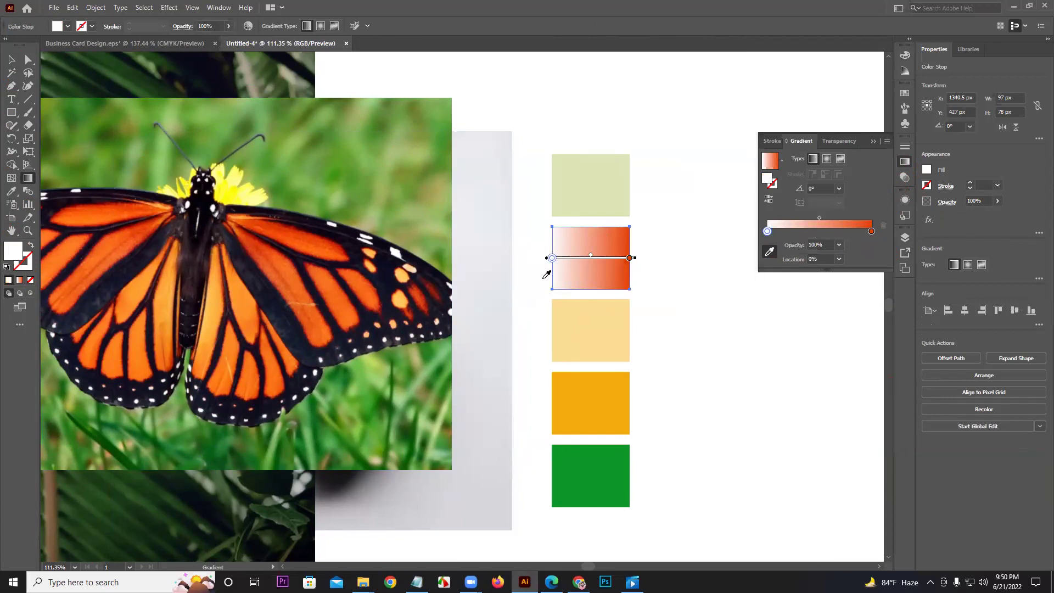
left_click(239, 296)
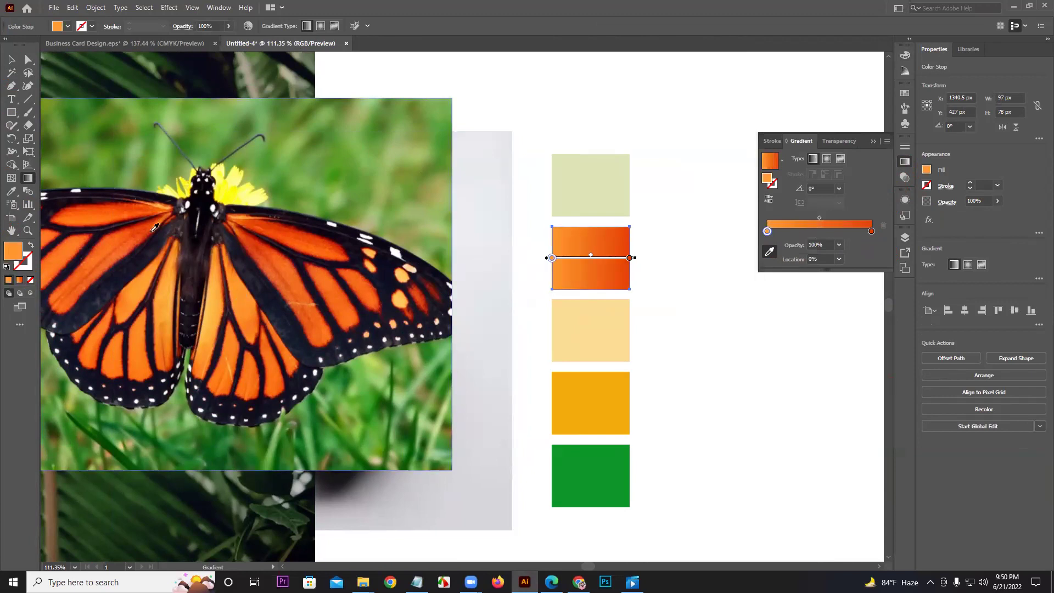
left_click(11, 60)
left_click(540, 154)
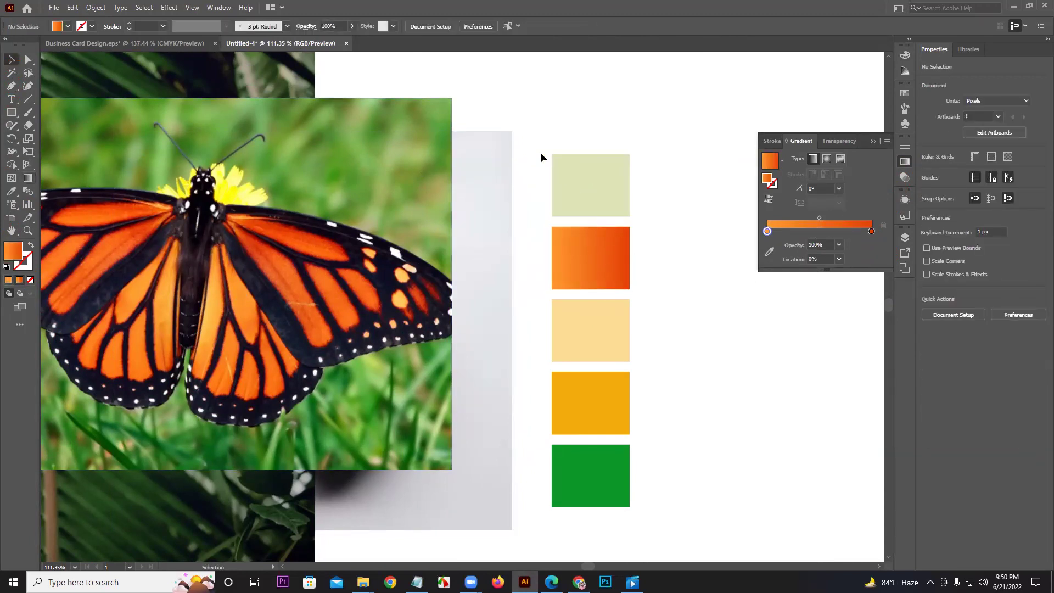
Step: Scroll the butterfly results, filter to pink butterflies, then close the Google Search tab
left_click(579, 582)
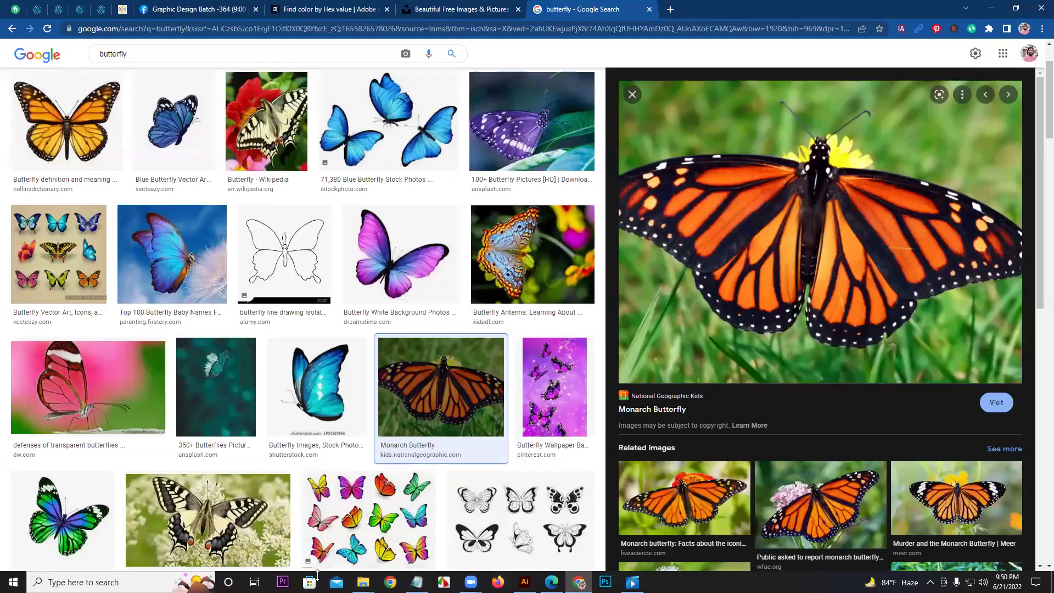
left_click(231, 580)
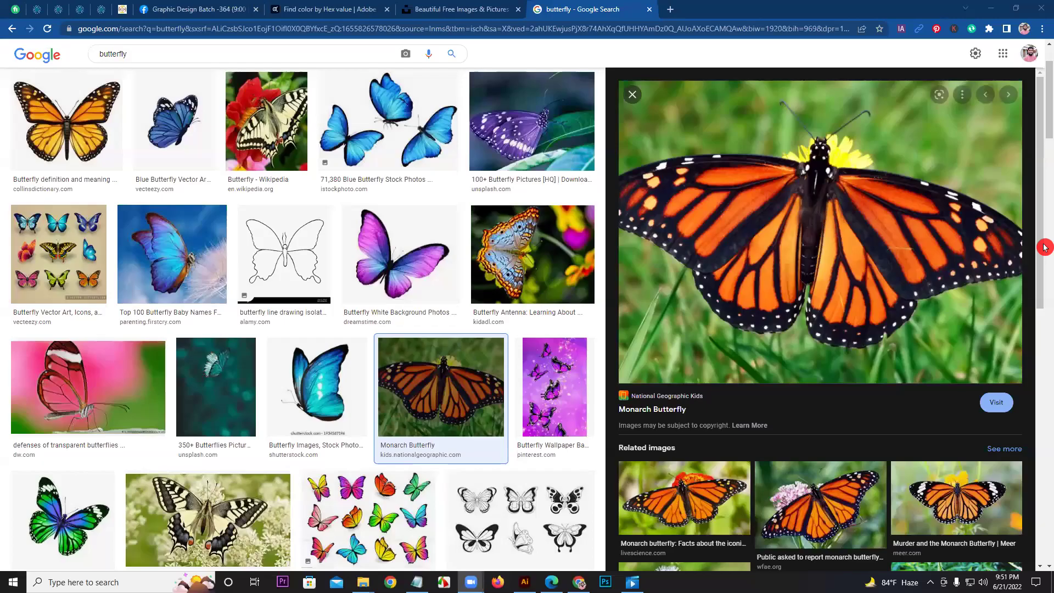
left_click_drag(1044, 254, 1044, 261)
scroll(1044, 260, "down", 12)
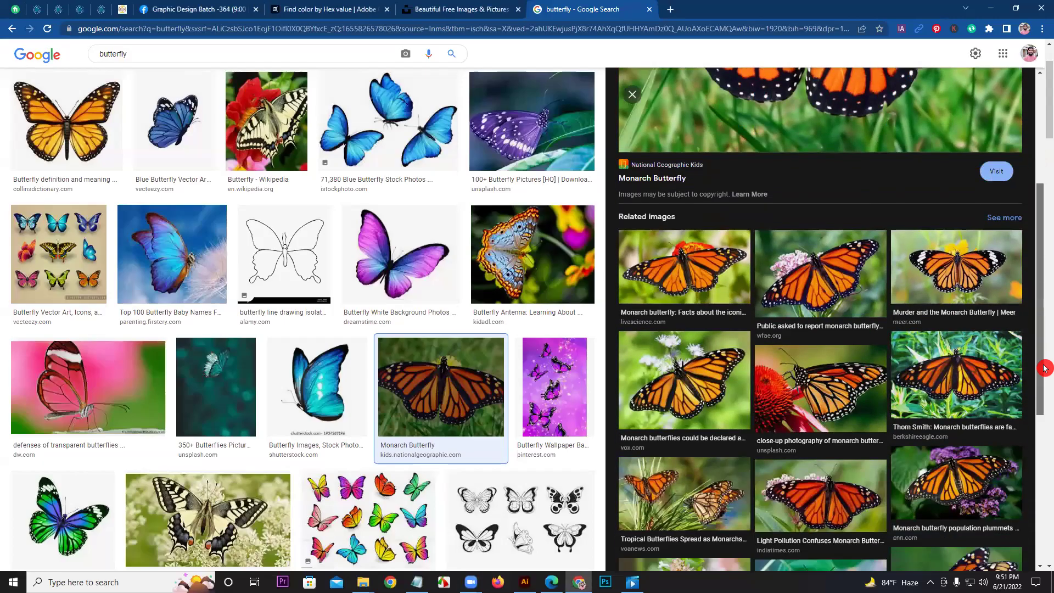
scroll(1045, 199, "down", 3)
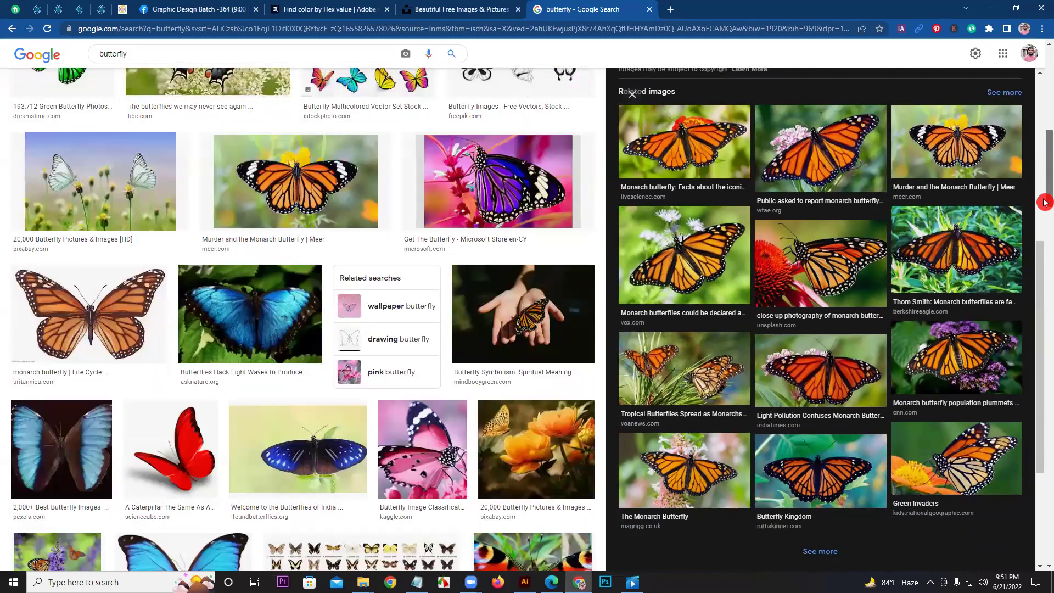
left_click(632, 95)
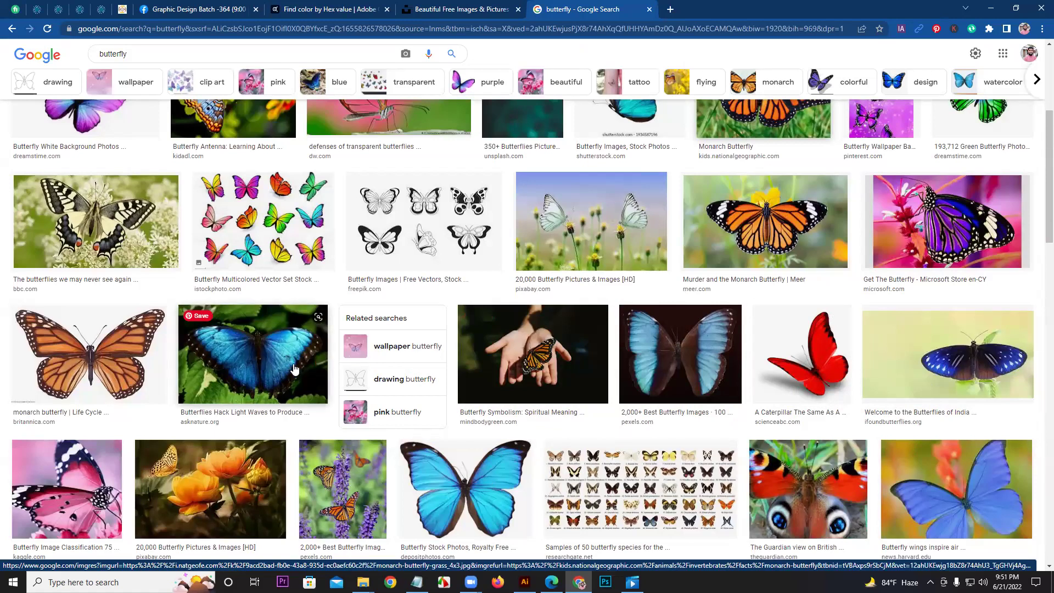
left_click(267, 87)
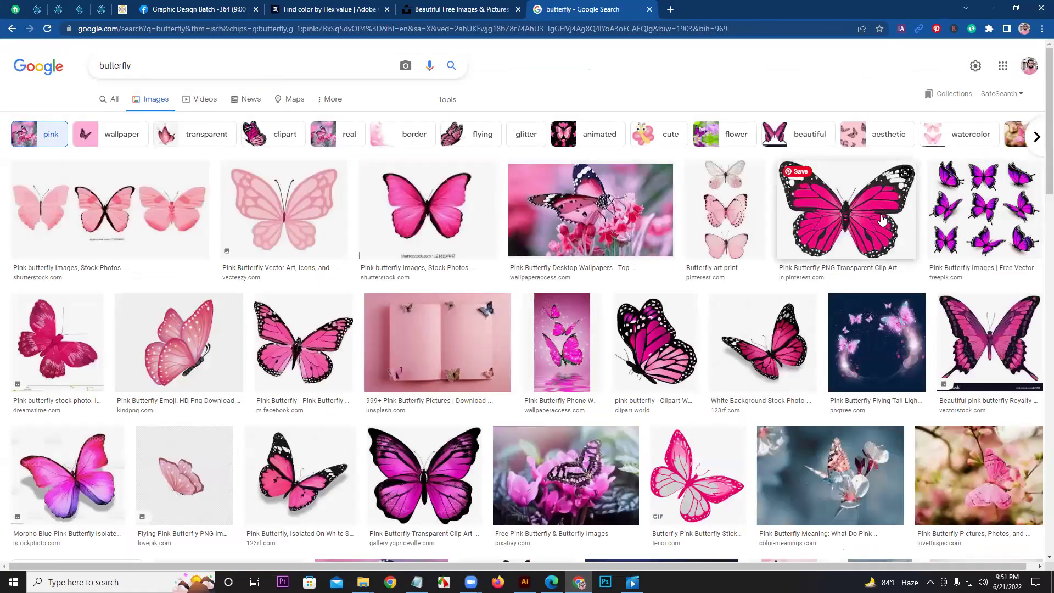
left_click(649, 14)
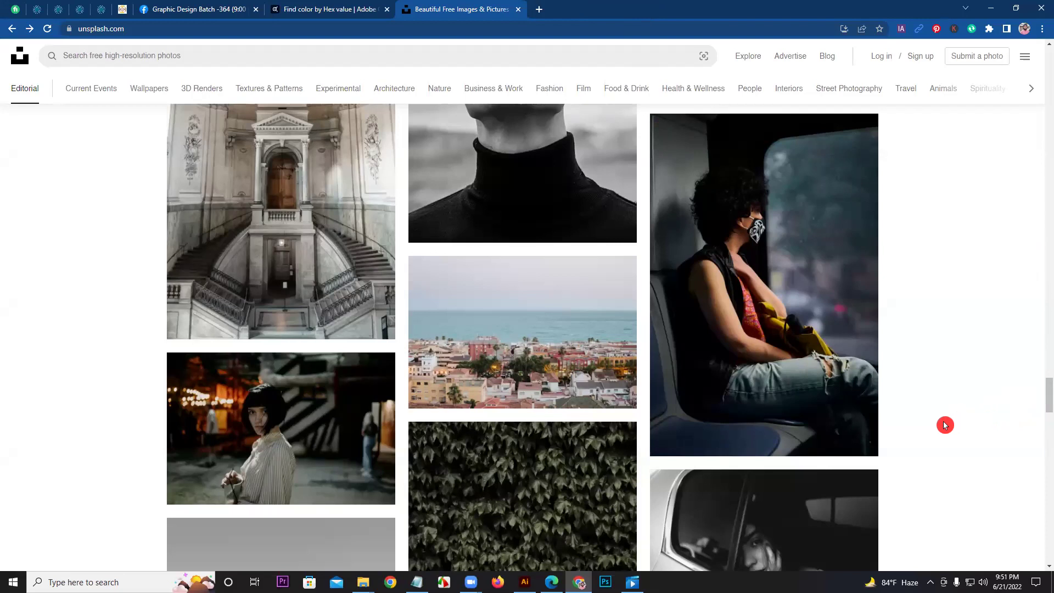
Step: Copy the Unsplash photo of the cream building with red awnings and return to Illustrator
left_click_drag(1045, 395, 967, 527)
left_click(792, 444)
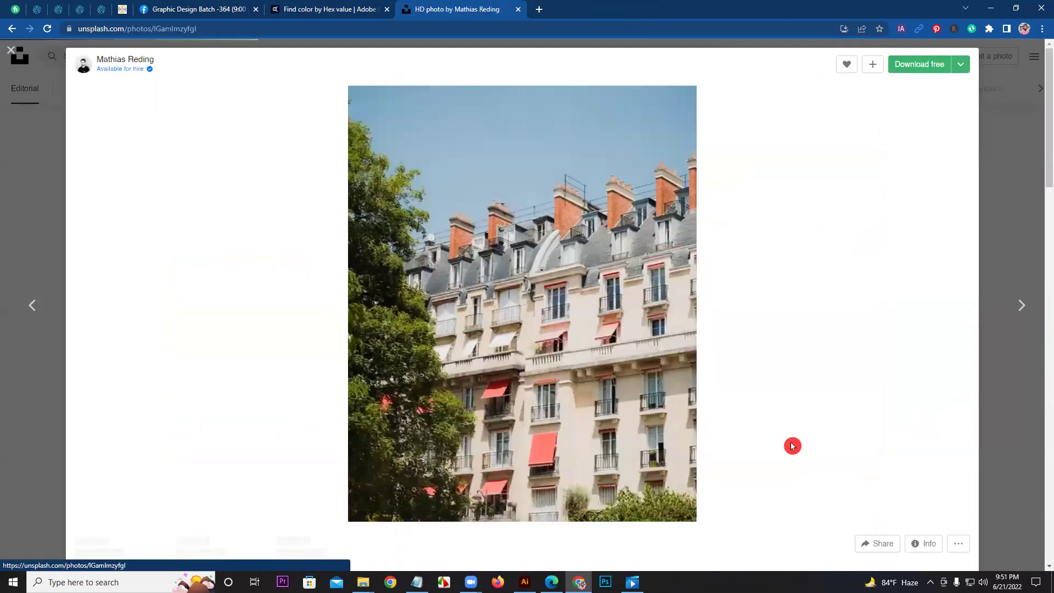
right_click(573, 237)
left_click(604, 268)
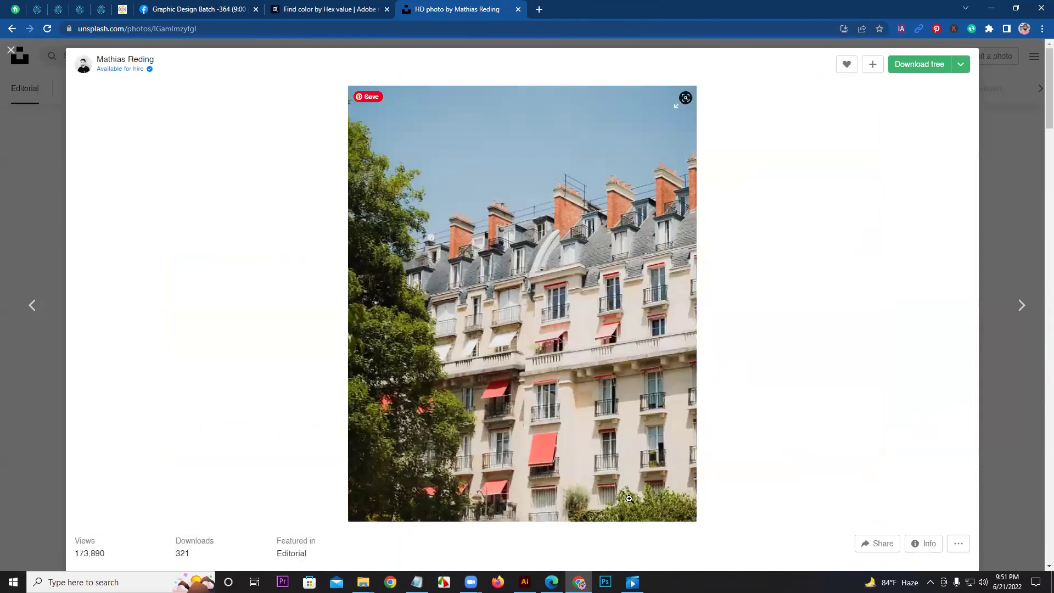
left_click(524, 582)
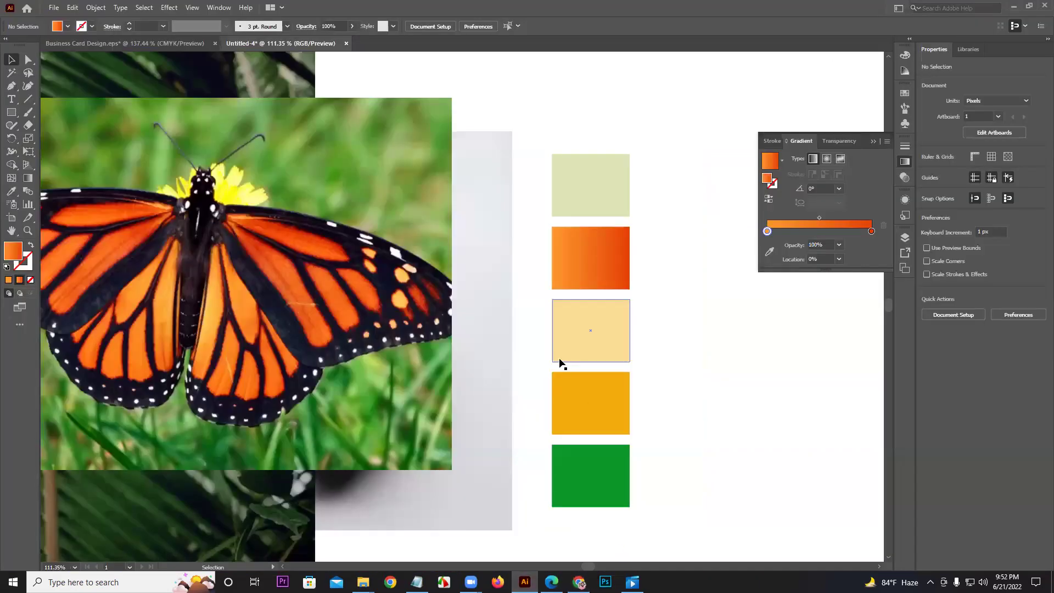
Step: Paste the building photo over the butterfly and fill the top swatch with the awning salmon
key("ctrl+v")
left_click_drag(507, 301, 272, 328)
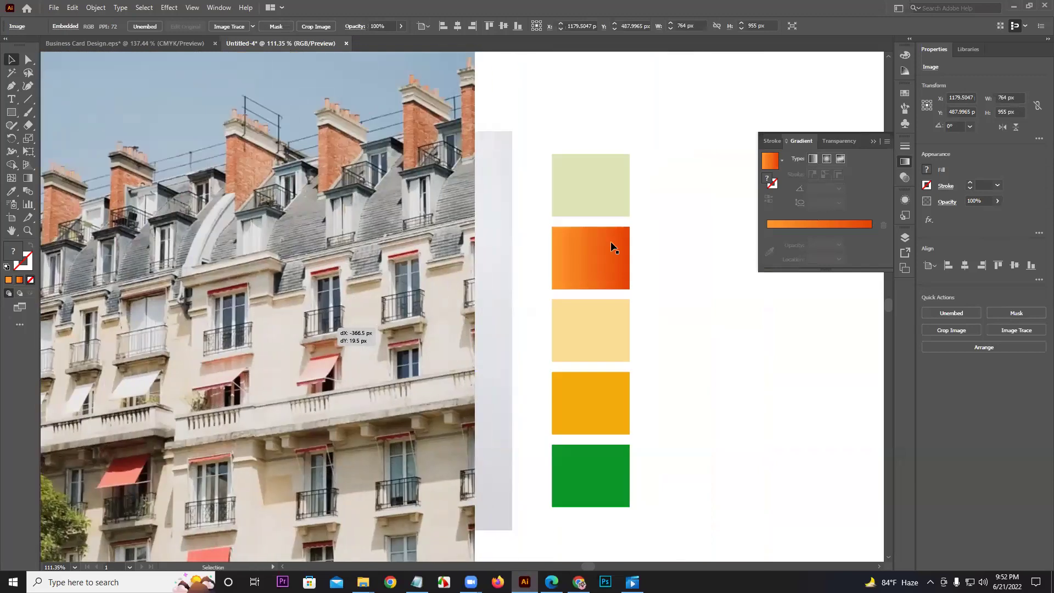
left_click(593, 192)
key("i")
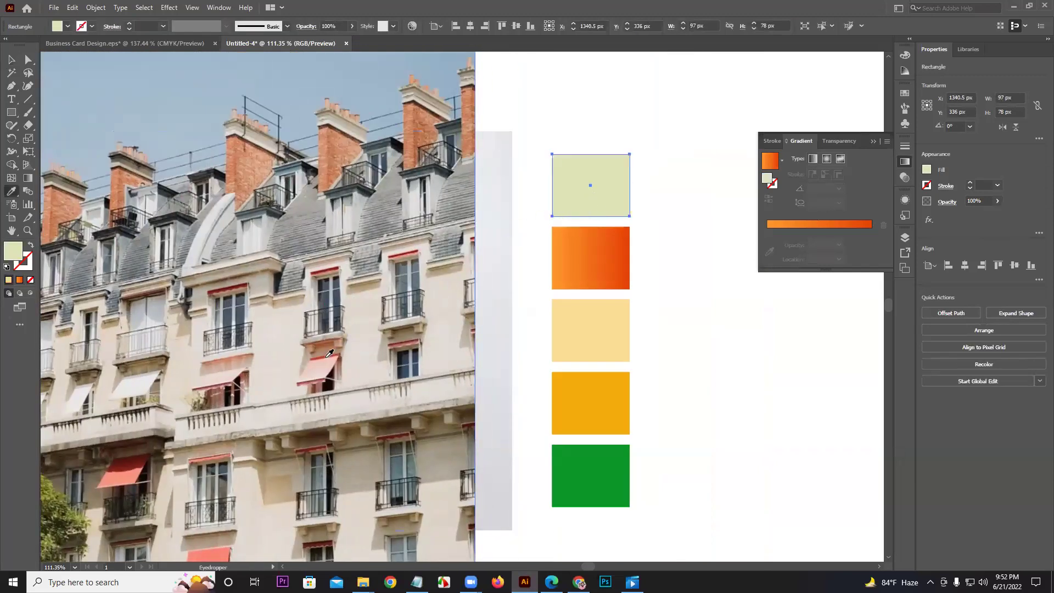
scroll(317, 356, "down", 3)
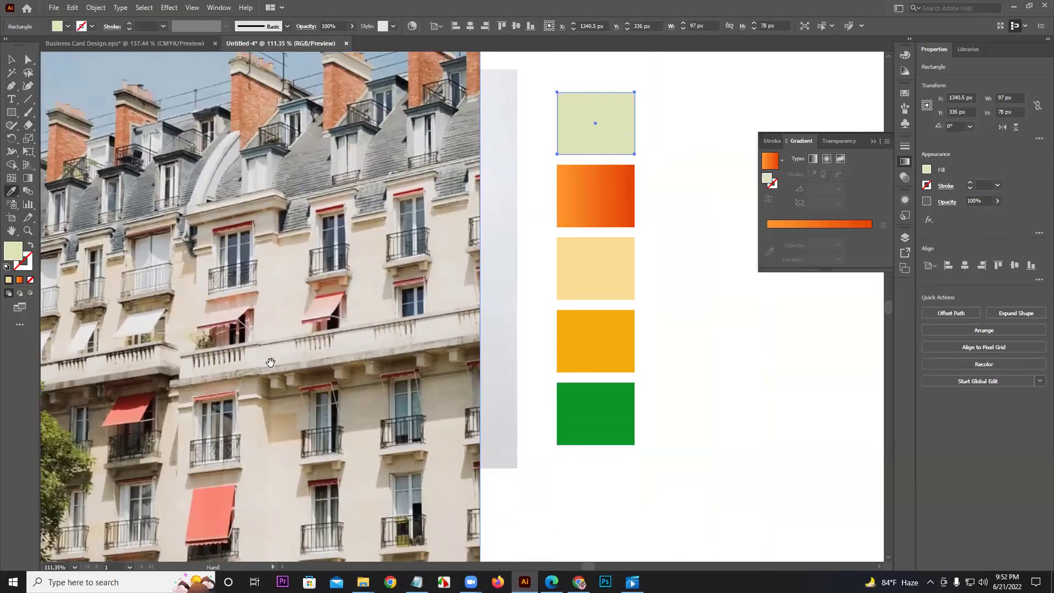
left_click(215, 501)
Step: Fill the orange gradient swatch with the building facade's beige
key("v")
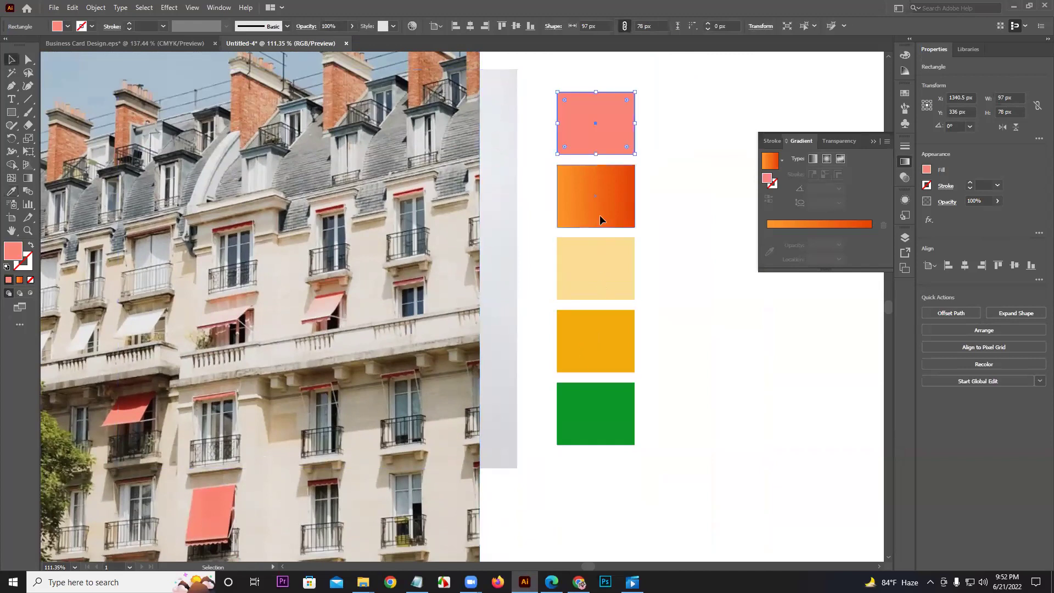
left_click(600, 219)
key("i")
left_click(296, 305)
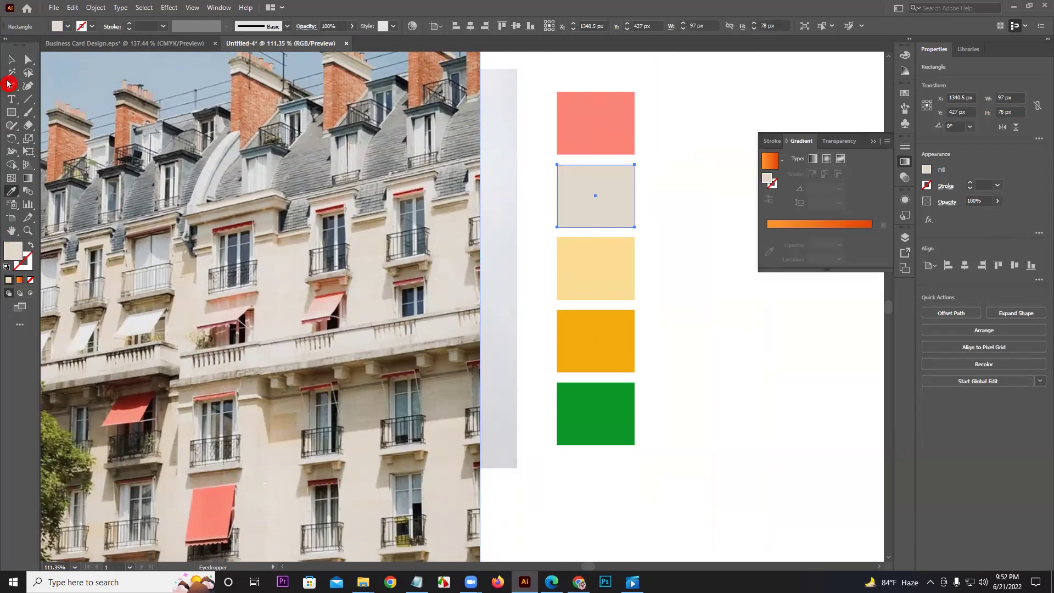
left_click(8, 61)
Step: Delete the yellow, orange and green swatches and zoom out to fit the artboard
left_click_drag(637, 395, 575, 268)
key("Delete")
key("z")
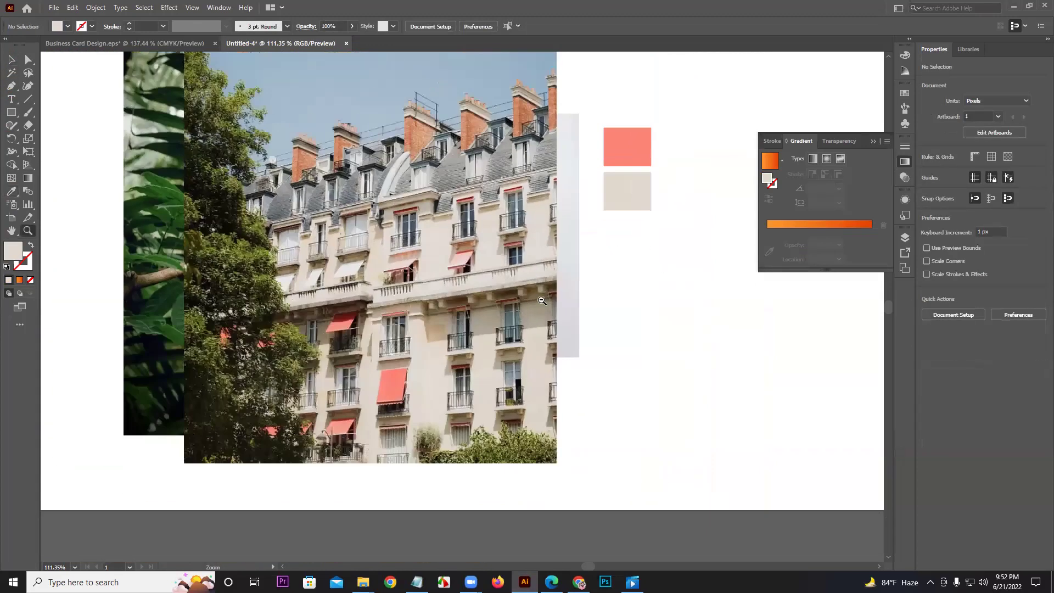
key("ctrl+0")
left_click_drag(607, 281, 646, 251)
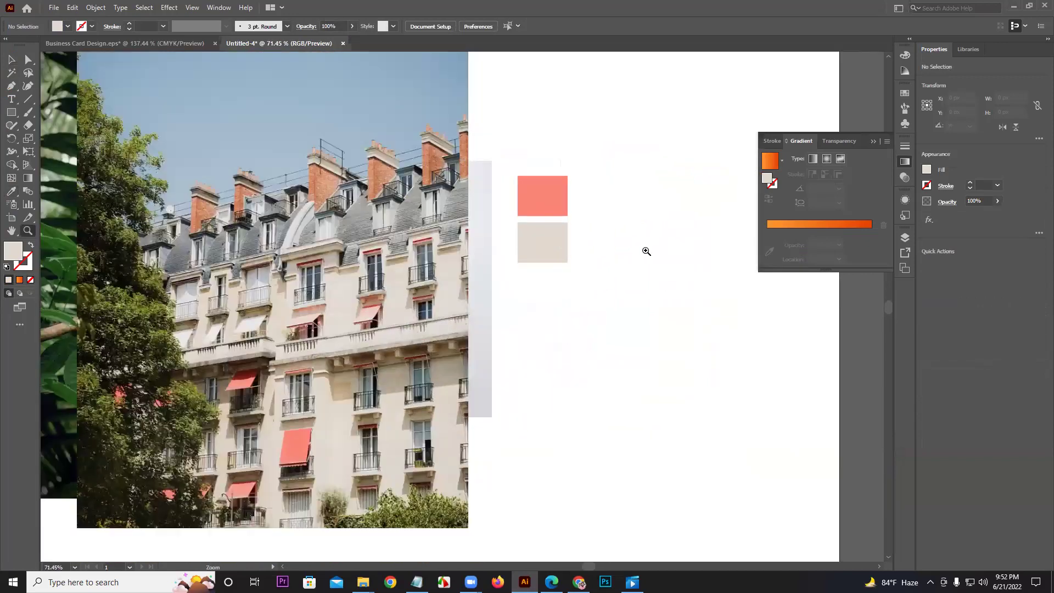
left_click_drag(463, 181, 290, 194)
Step: Delete the building and plant photos and move the salmon and beige swatches beside the artboard
left_click(15, 60)
left_click_drag(241, 140, 209, 276)
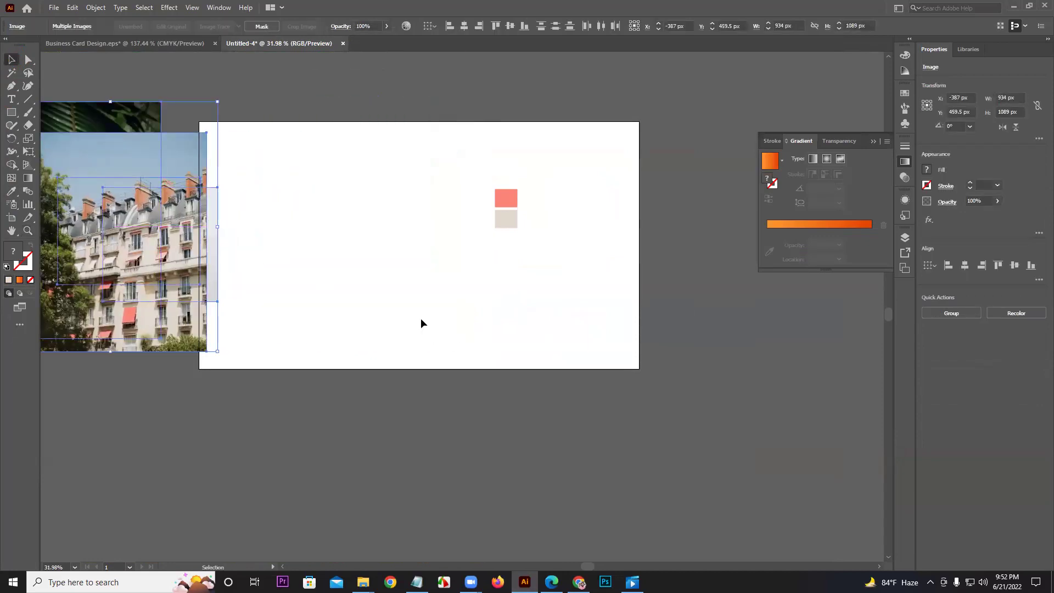
key("Delete")
left_click_drag(505, 209, 678, 201)
left_click(655, 163)
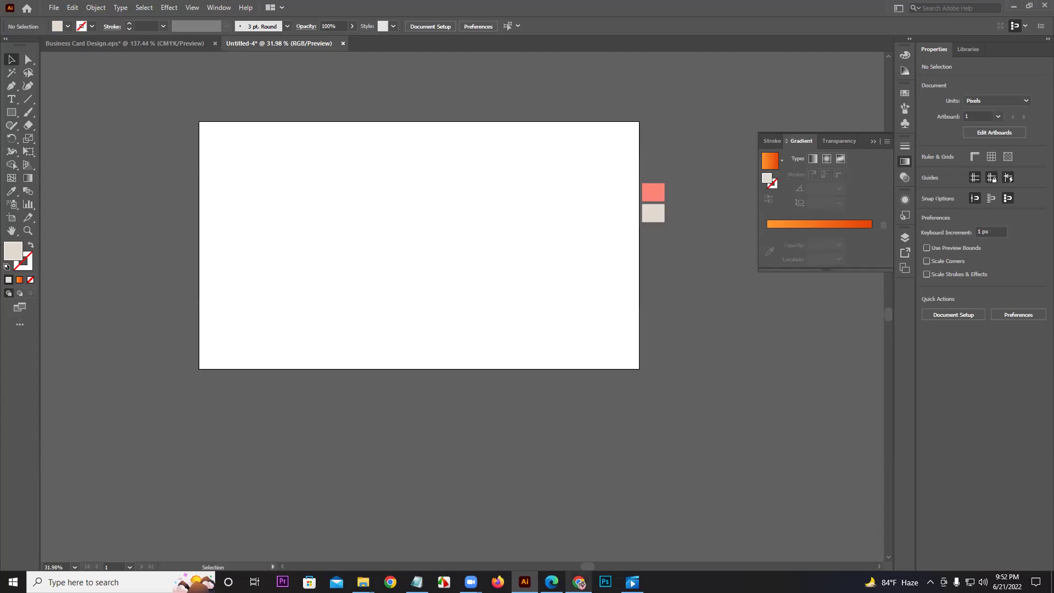
left_click(578, 582)
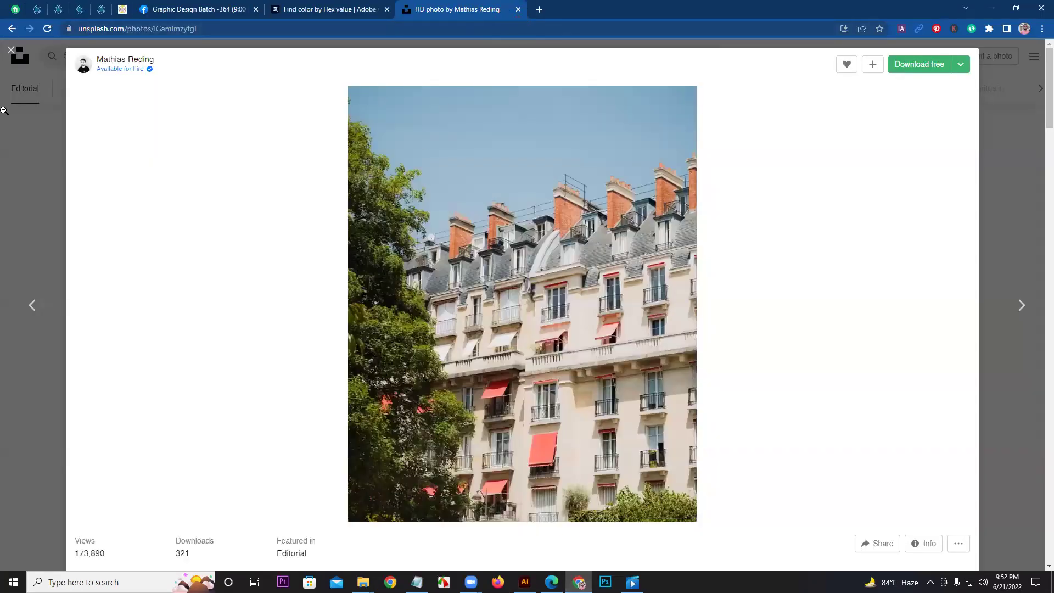
Step: Close the photo preview and search Unsplash for 'burger'
left_click(15, 59)
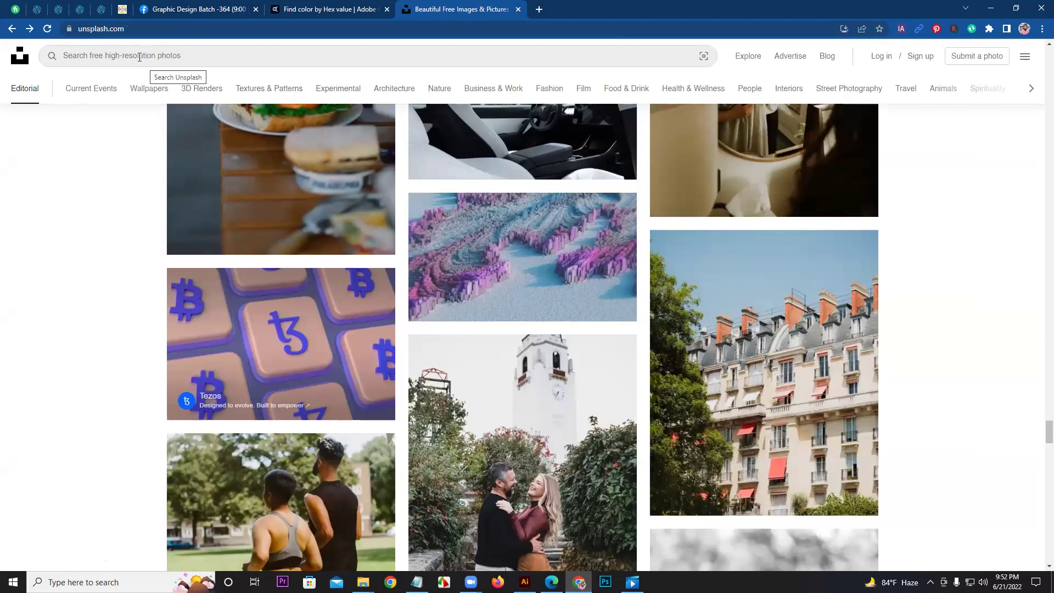
left_click(140, 57)
type("burger")
key("Return")
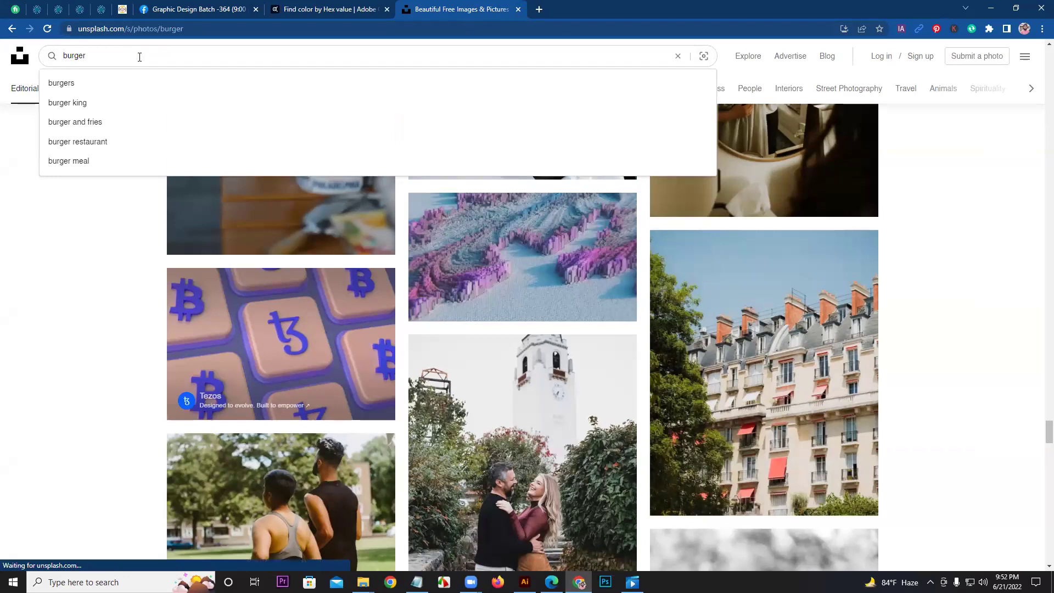
Step: Copy the 'burger' search term and open a new browser tab
mouse_move(1044, 108)
left_mouse_down()
mouse_move(1045, 183)
mouse_move(1044, 89)
left_mouse_up()
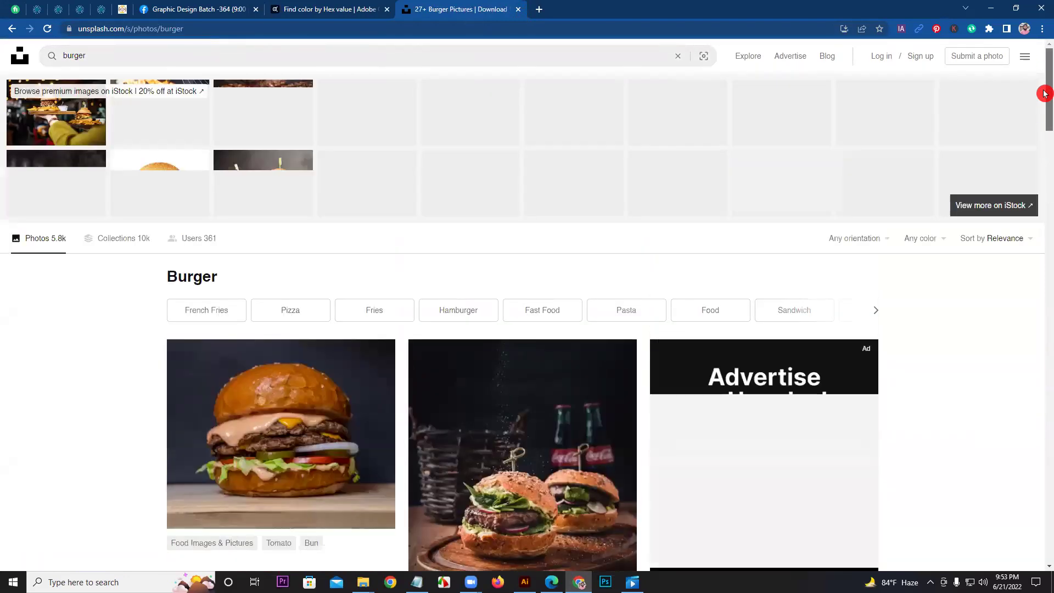
left_click(141, 59)
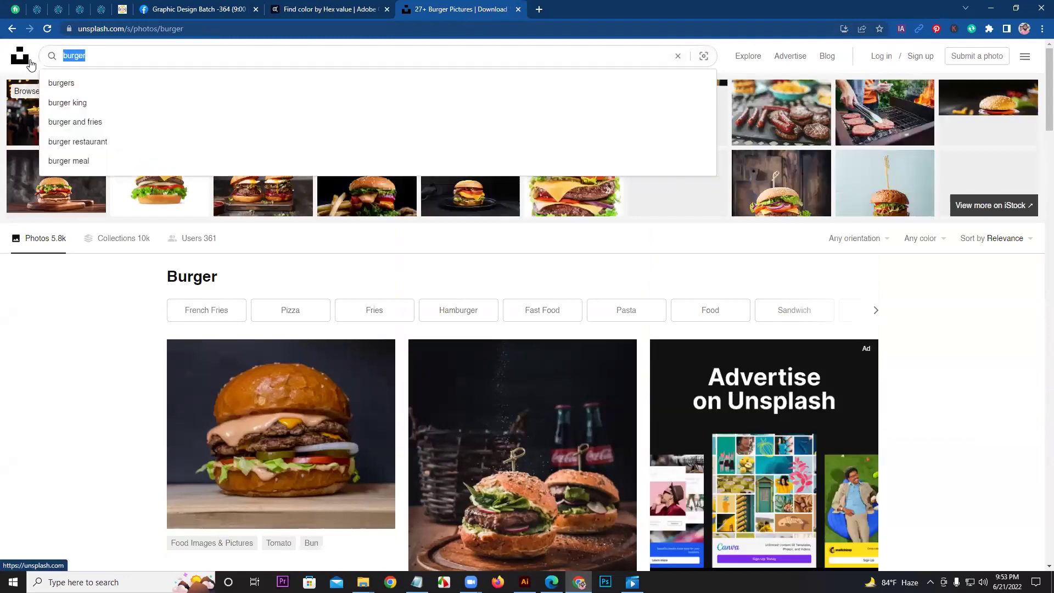
left_click(546, 9)
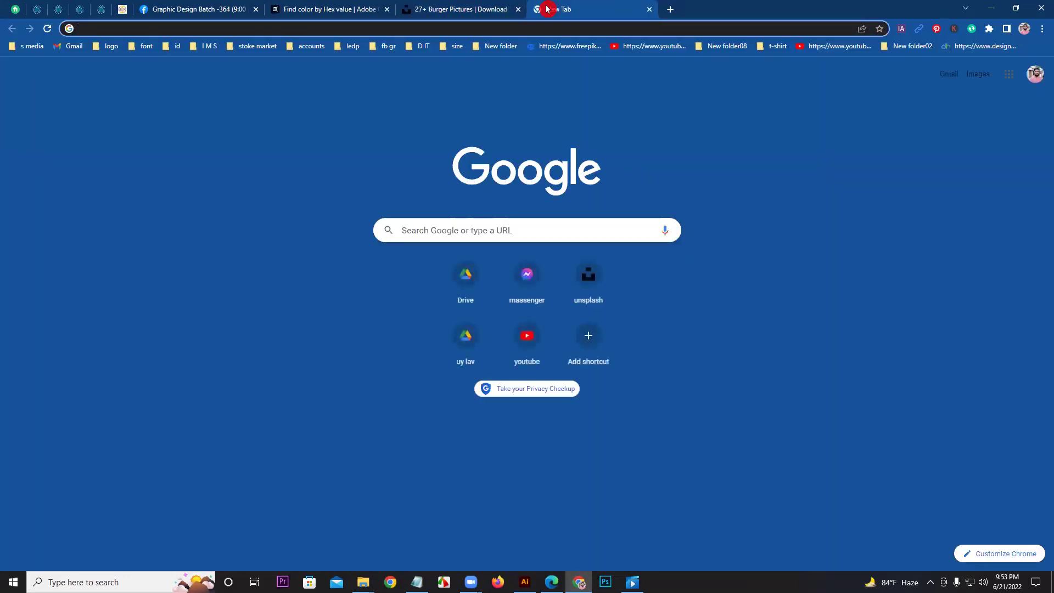
Step: Search Google Images for 'burger logo'
key("ctrl+v")
type("logo")
key("Return")
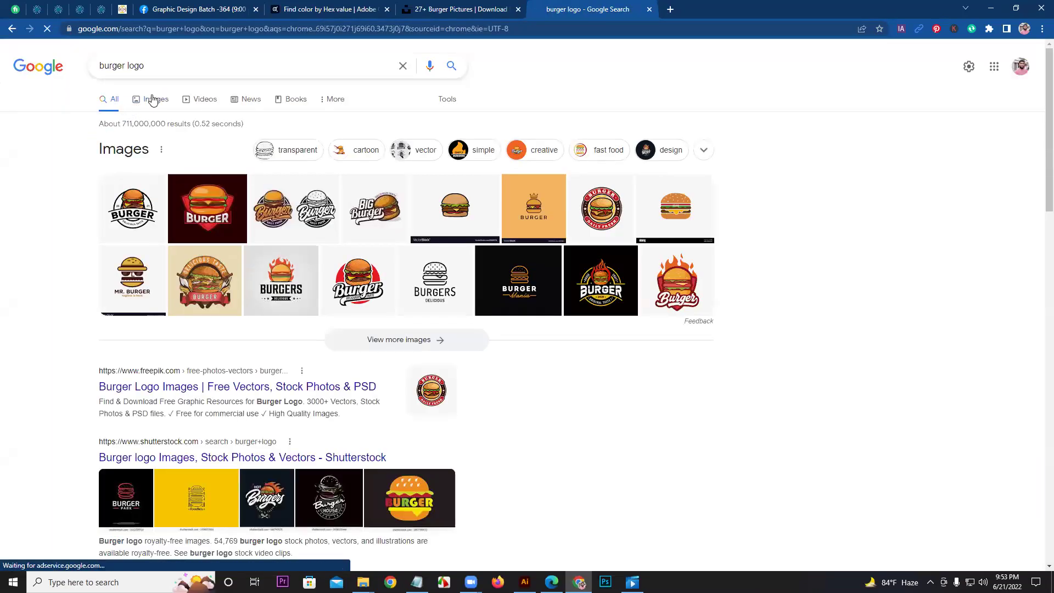
left_click(153, 100)
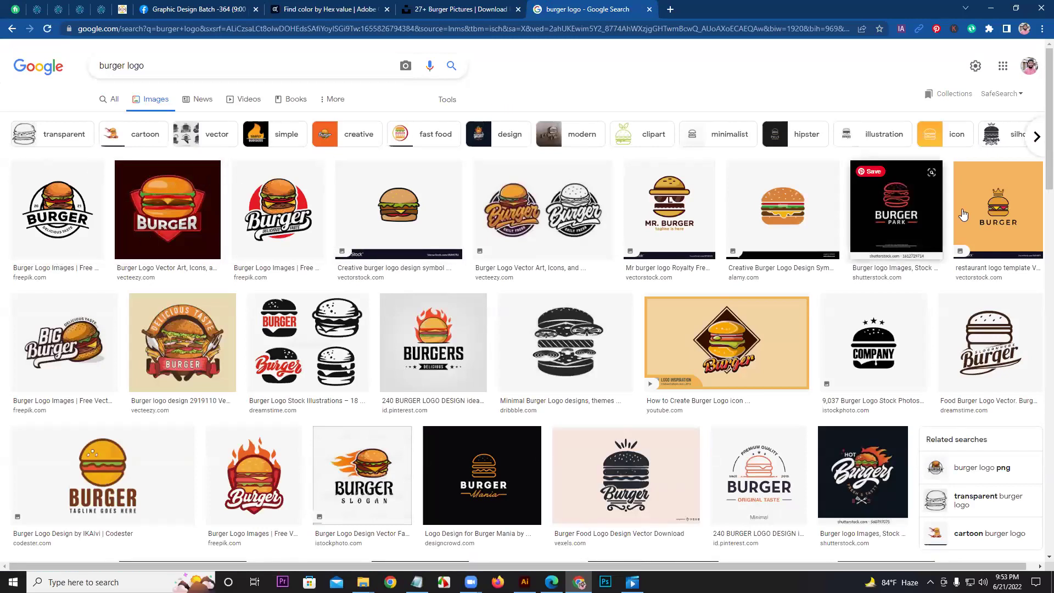
Step: Copy the red Burger logo image from the results and return to Illustrator
left_click_drag(1044, 156, 1044, 191)
scroll(1044, 191, "up", 3)
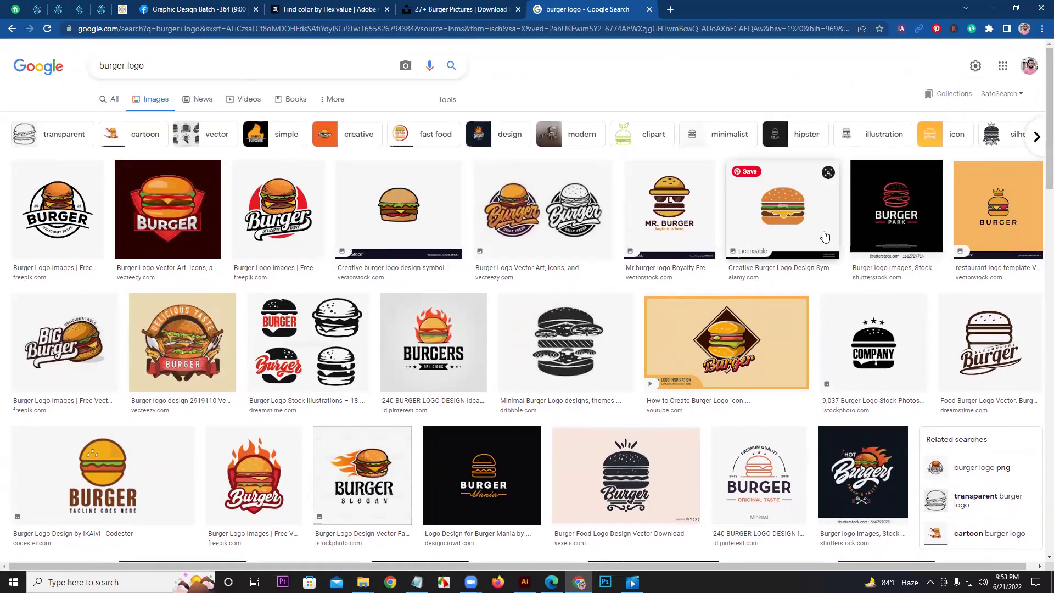
left_click(1044, 196)
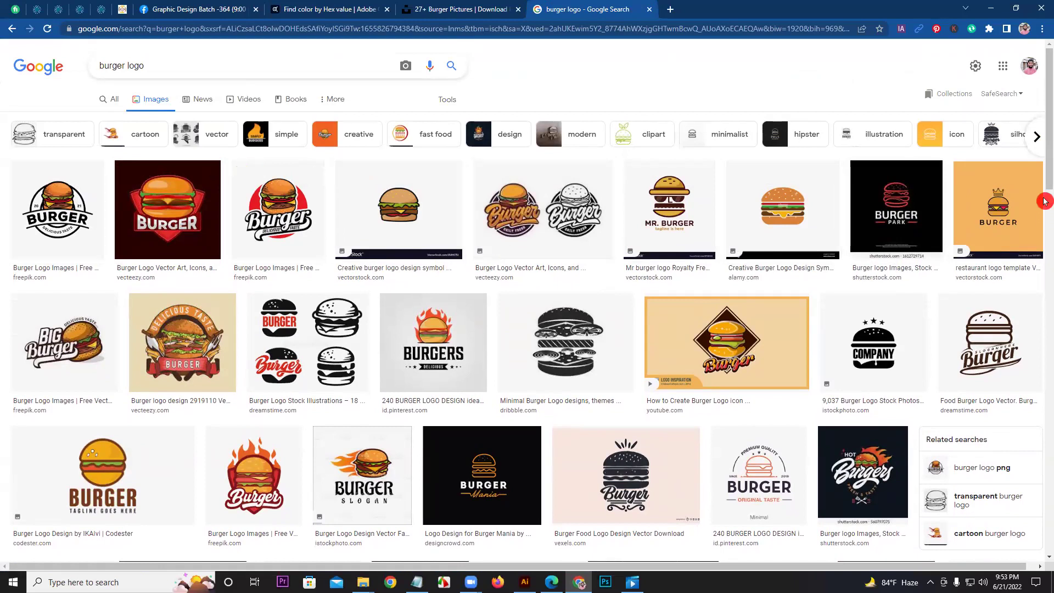
left_click_drag(1045, 196, 1044, 275)
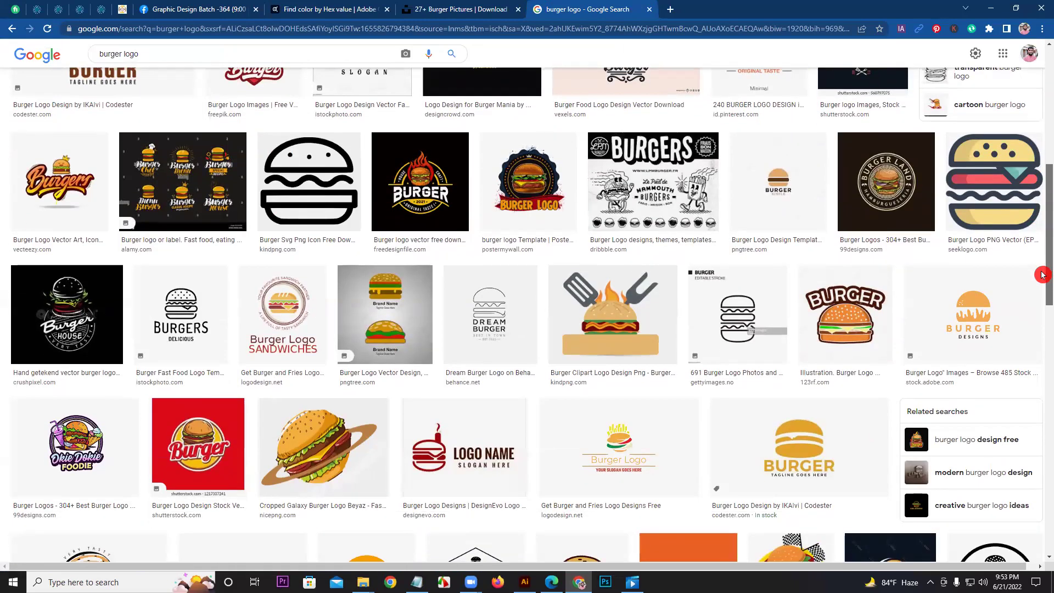
left_click_drag(1042, 276, 1044, 294)
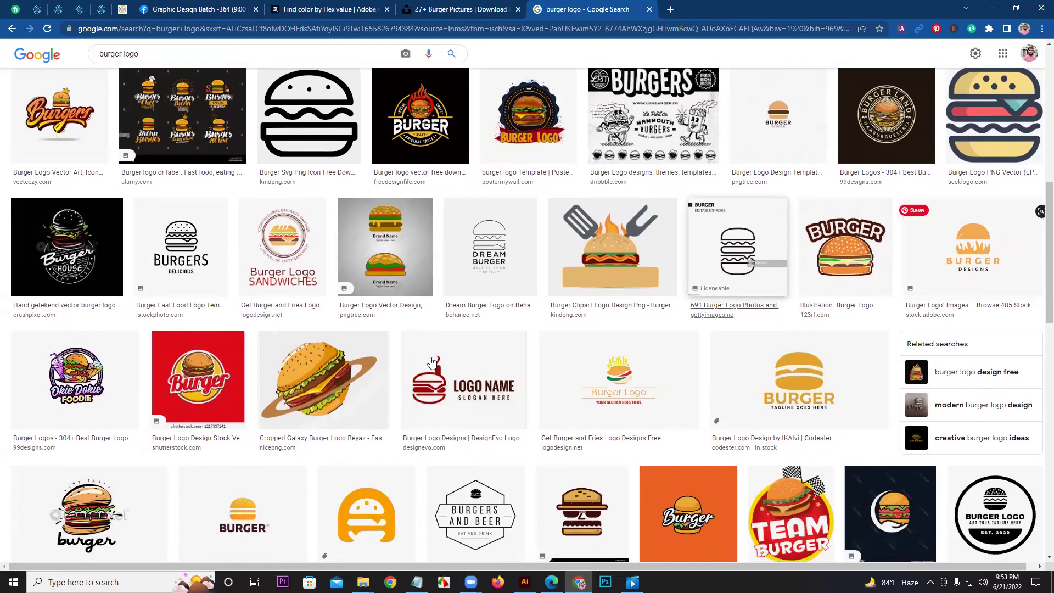
left_click(198, 378)
right_click(841, 136)
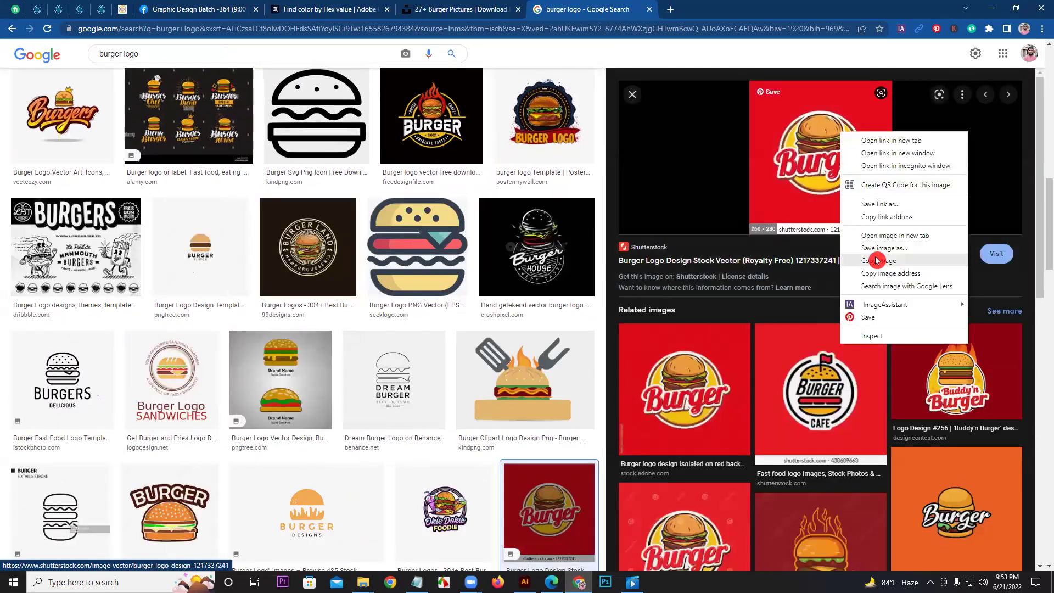
left_click(884, 260)
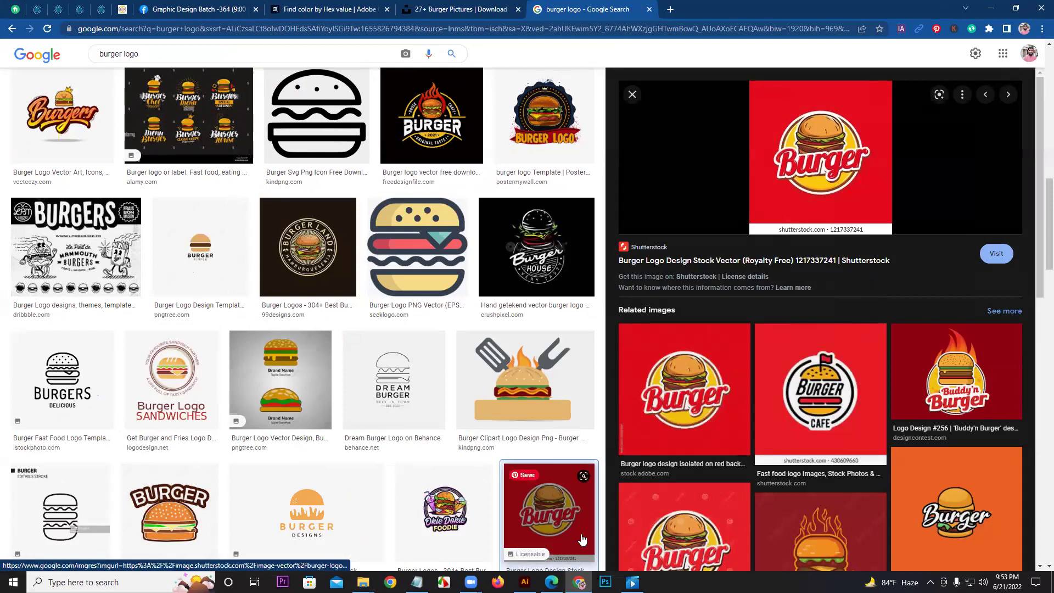
left_click(524, 582)
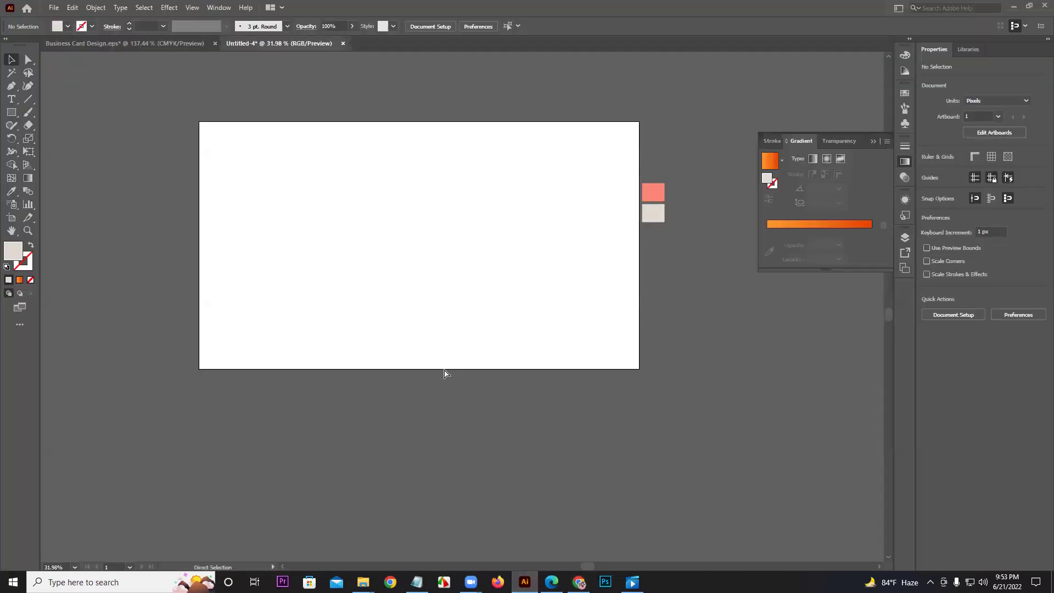
Step: Paste the Burger logo to the left of the artboard and zoom in
key("ctrl+v")
left_click_drag(464, 301, 164, 178)
left_click(236, 141)
left_click_drag(235, 141, 321, 165)
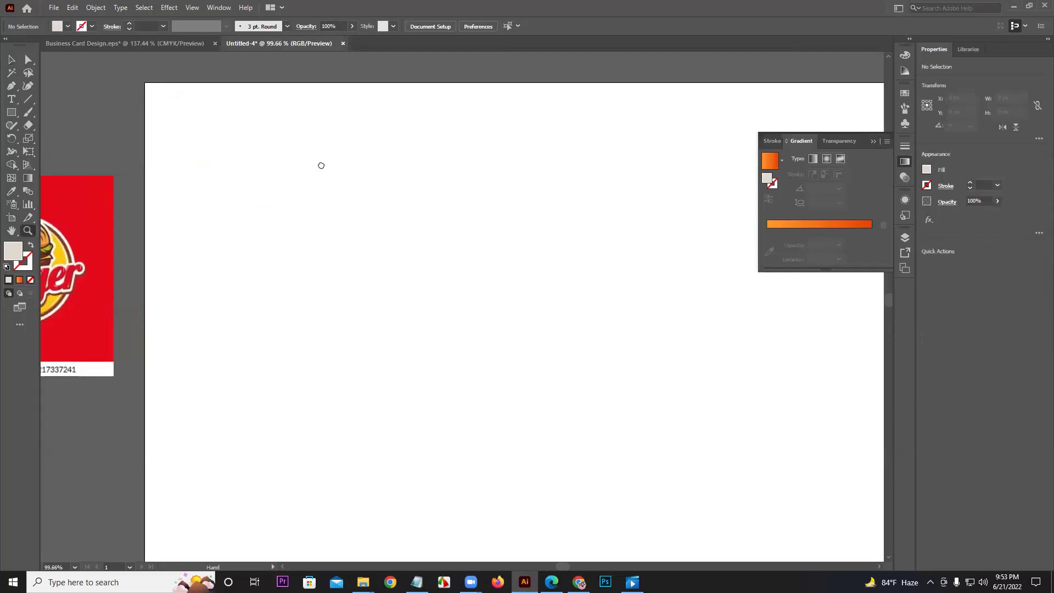
scroll(321, 165, "down", 3)
Step: Draw a rectangle covering the whole artboard
left_click(11, 112)
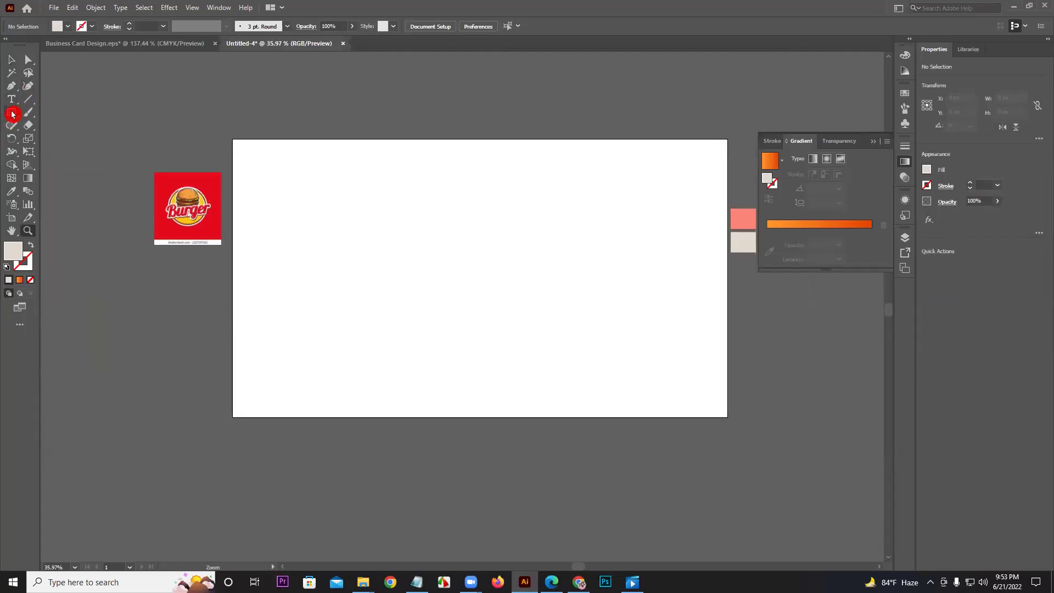
left_click_drag(230, 140, 727, 417)
key("z")
left_click(419, 319)
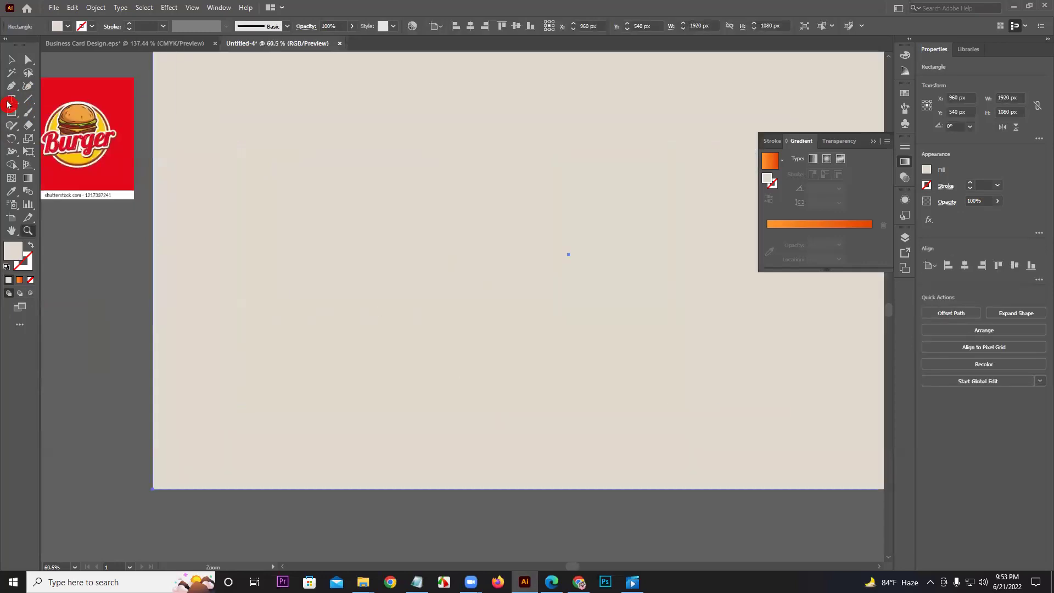
Step: Try logo colours with the Eyedropper, settling on dark maroon for the rectangle
left_click(10, 64)
left_click(12, 192)
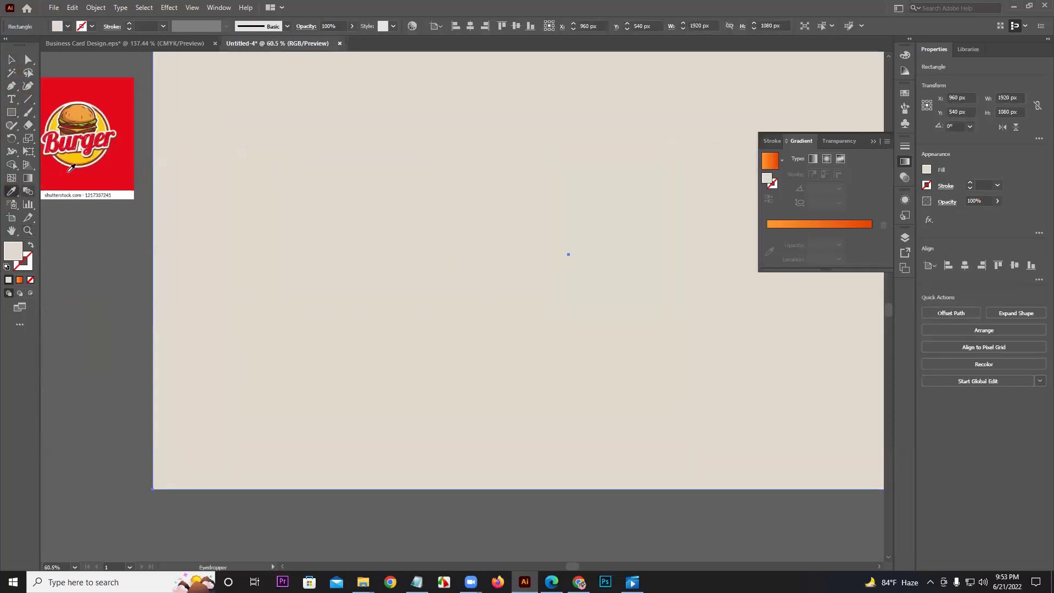
left_click(77, 156)
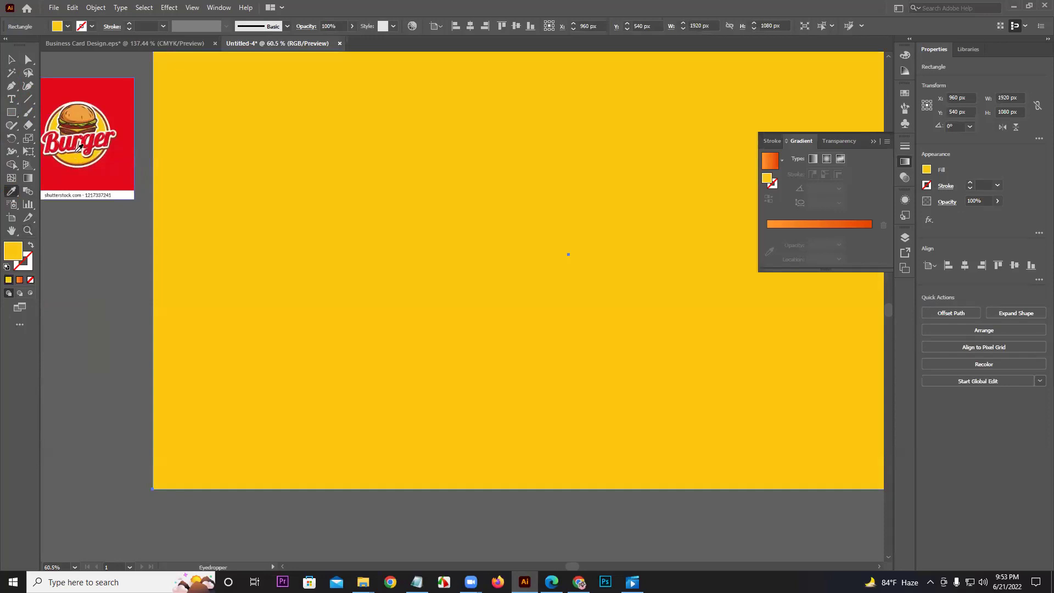
left_click(77, 142)
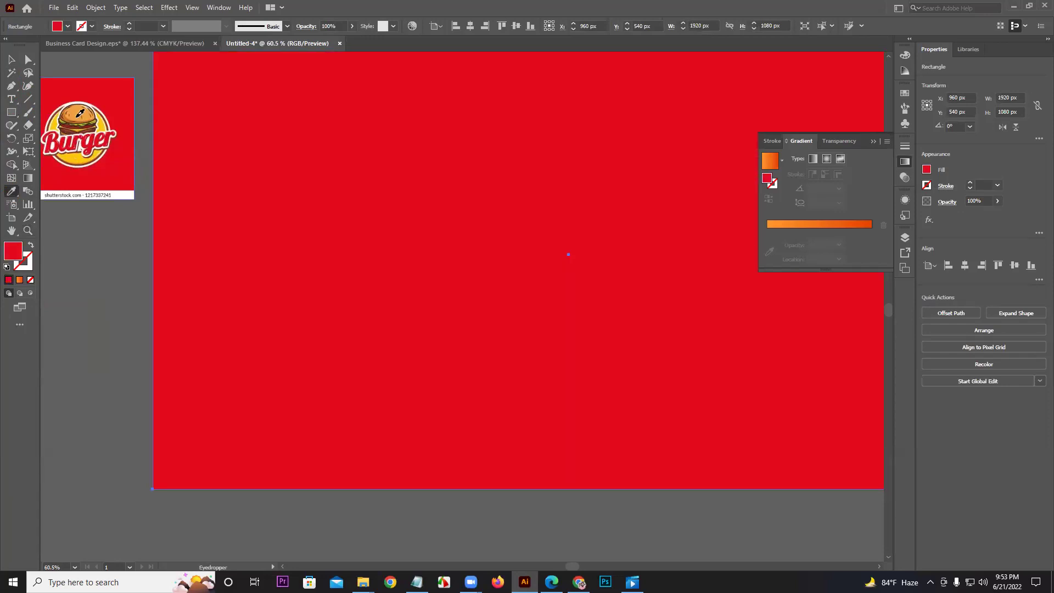
left_click(77, 116)
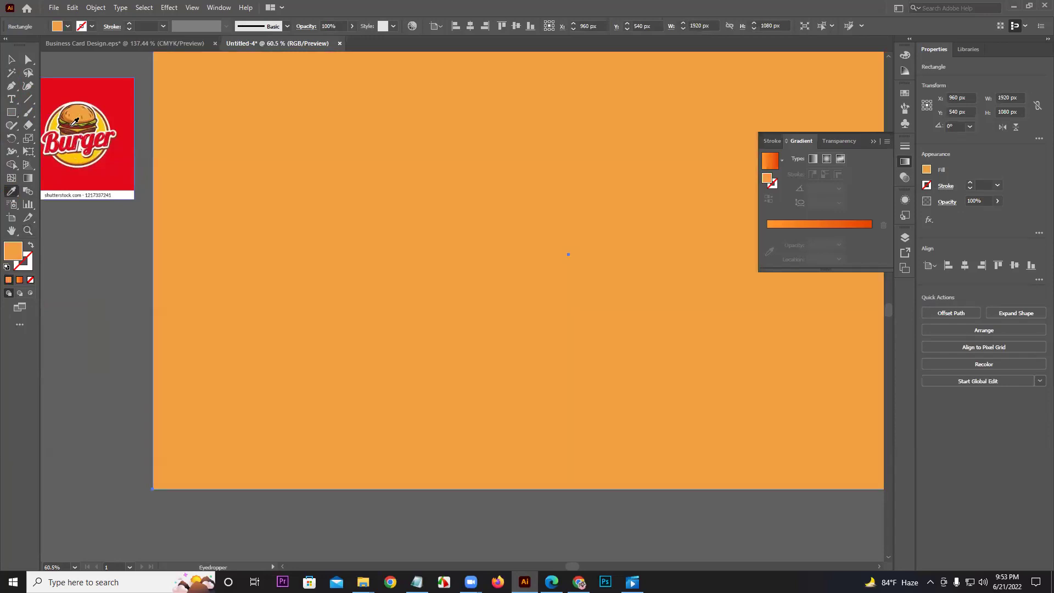
left_click(74, 122)
Step: Deselect the rectangle and zoom out to see the whole artboard
left_click(11, 60)
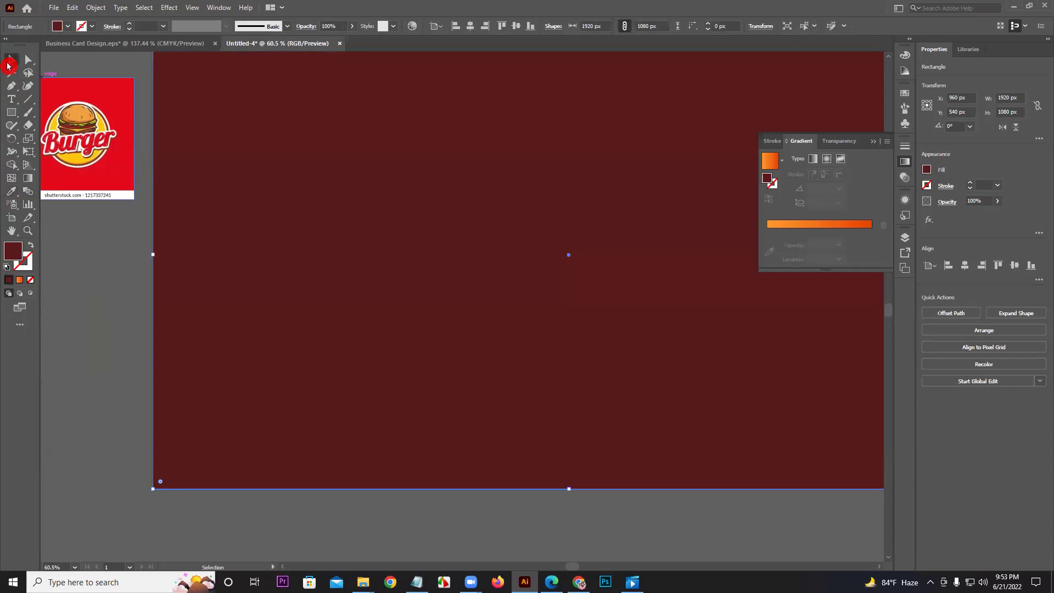
left_click(109, 278)
key("z")
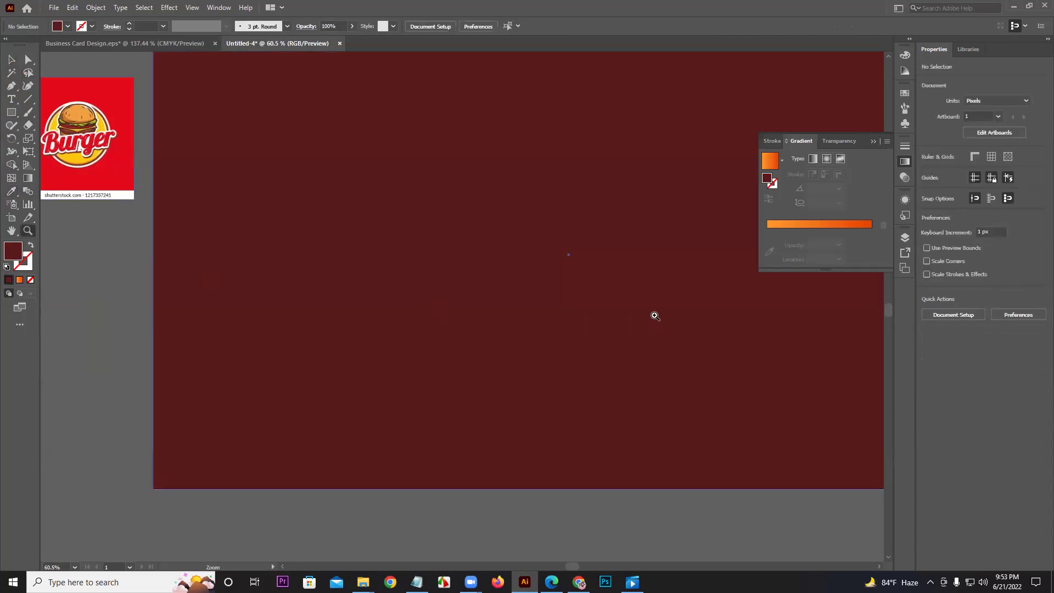
left_click_drag(653, 312, 568, 340)
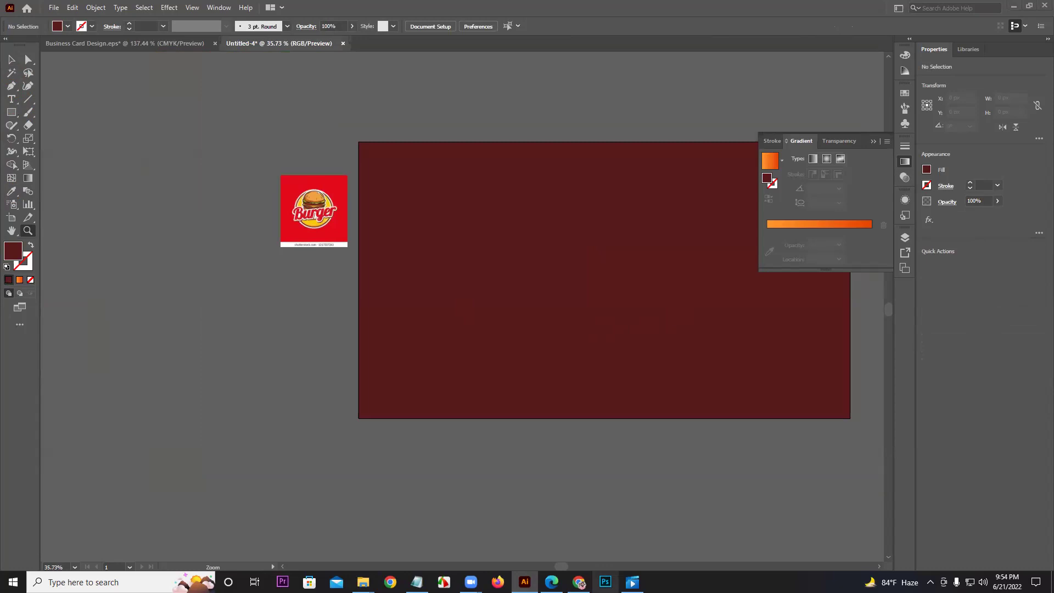
left_click(579, 582)
Step: Copy the Unsplash photo of a burger on a black background
left_click(460, 9)
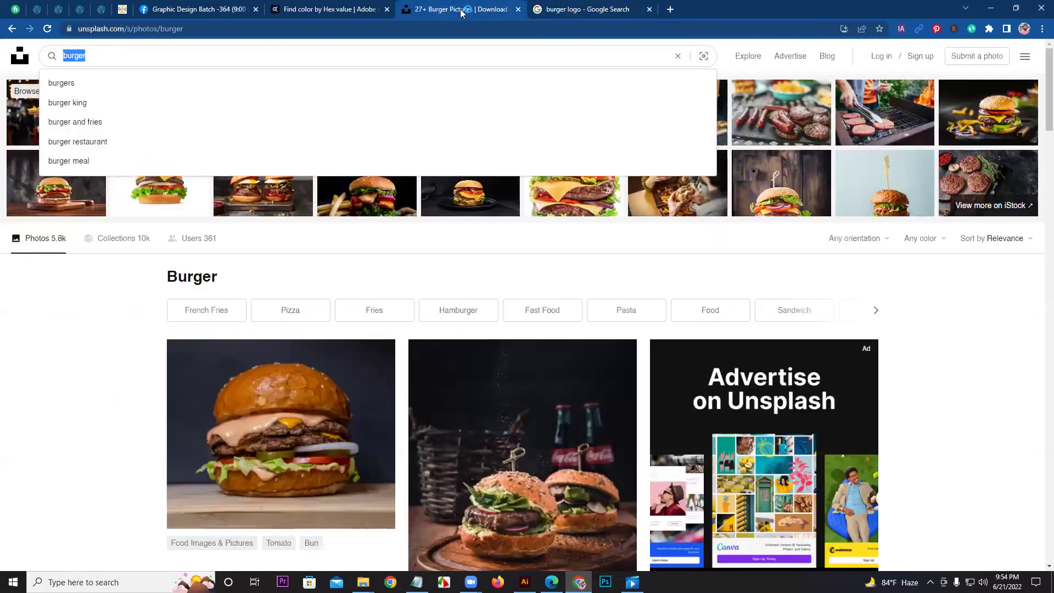
scroll(1042, 406, "down", 10)
left_click(1019, 211)
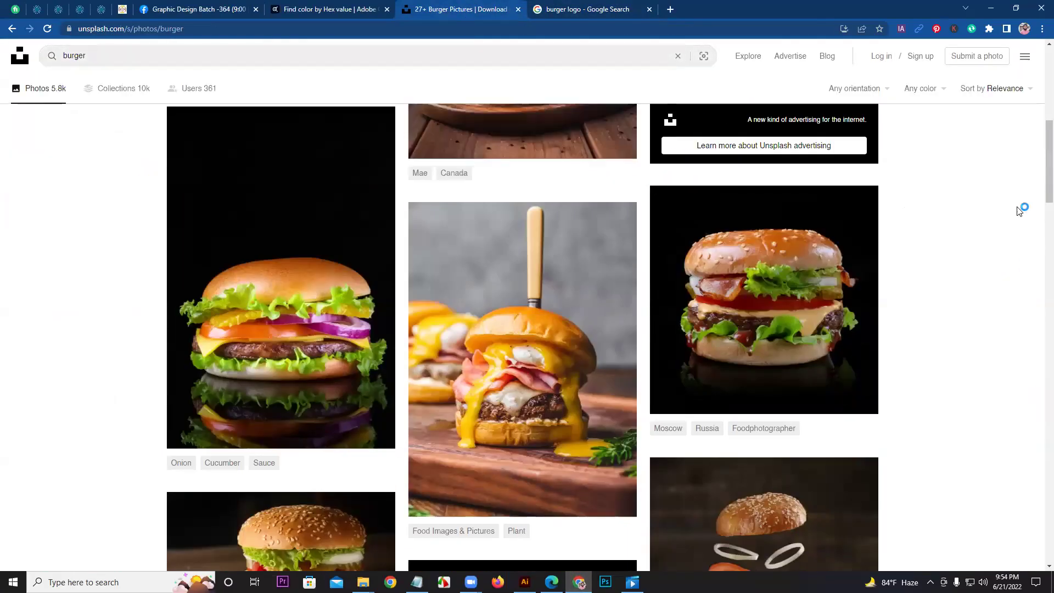
scroll(1042, 165, "down", 3)
left_click(304, 198)
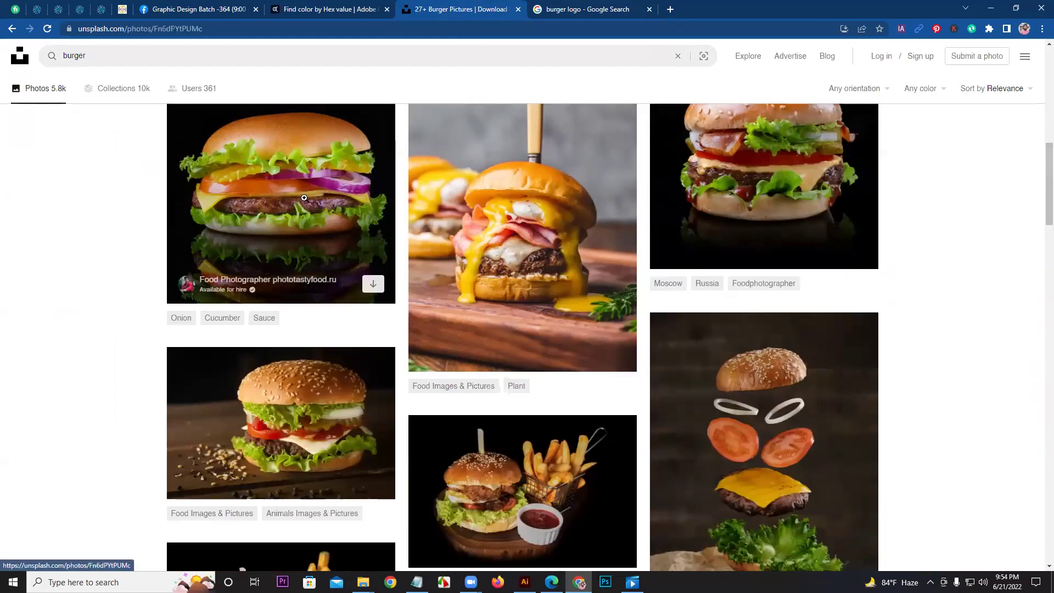
right_click(628, 322)
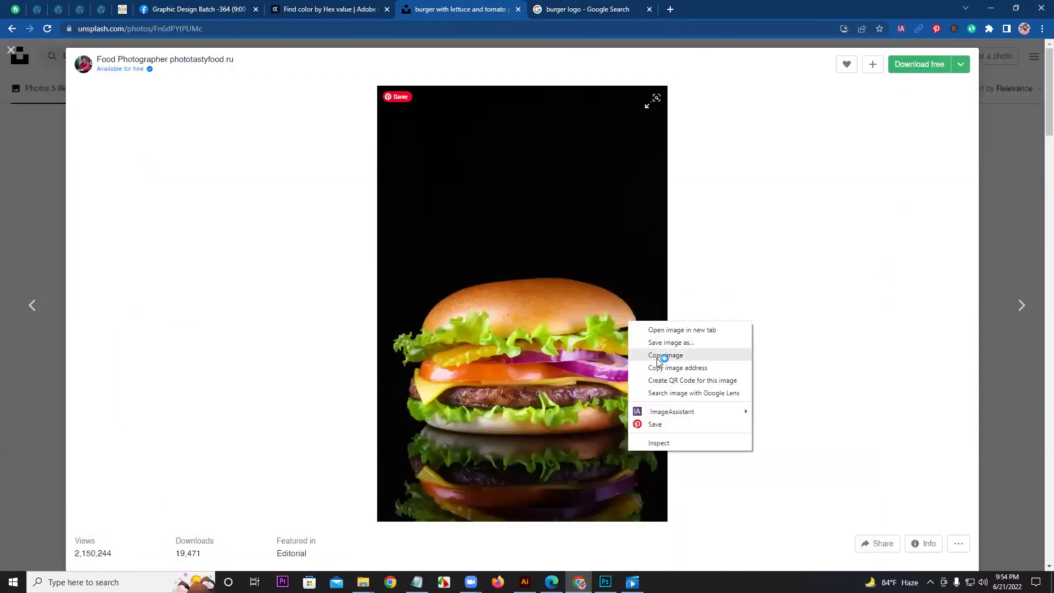
left_click(664, 355)
Step: Paste the burger photo into Illustrator beside the red logo
left_click(524, 581)
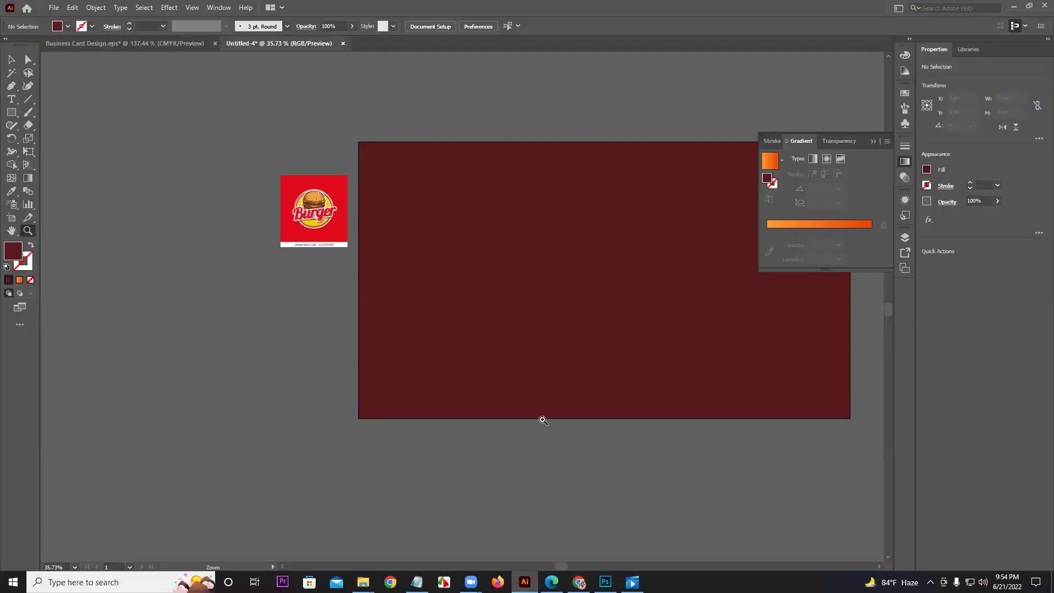
key("ctrl+v")
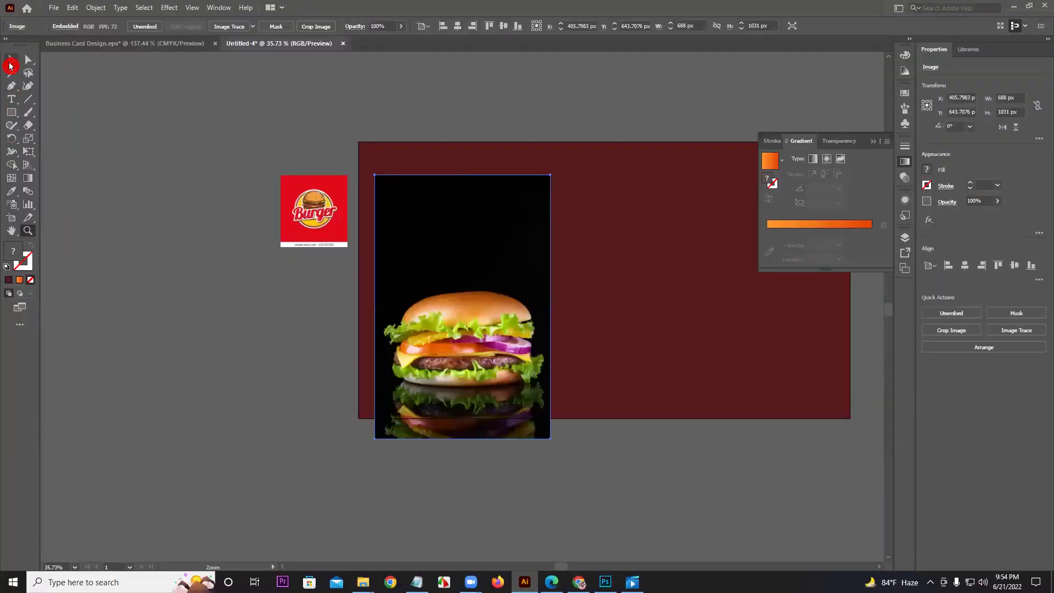
left_click_drag(513, 334, 297, 276)
left_click(336, 433)
left_click(377, 389)
Step: Sample burger colours into the background, ending on the lettuce's yellow-green
left_click(421, 345)
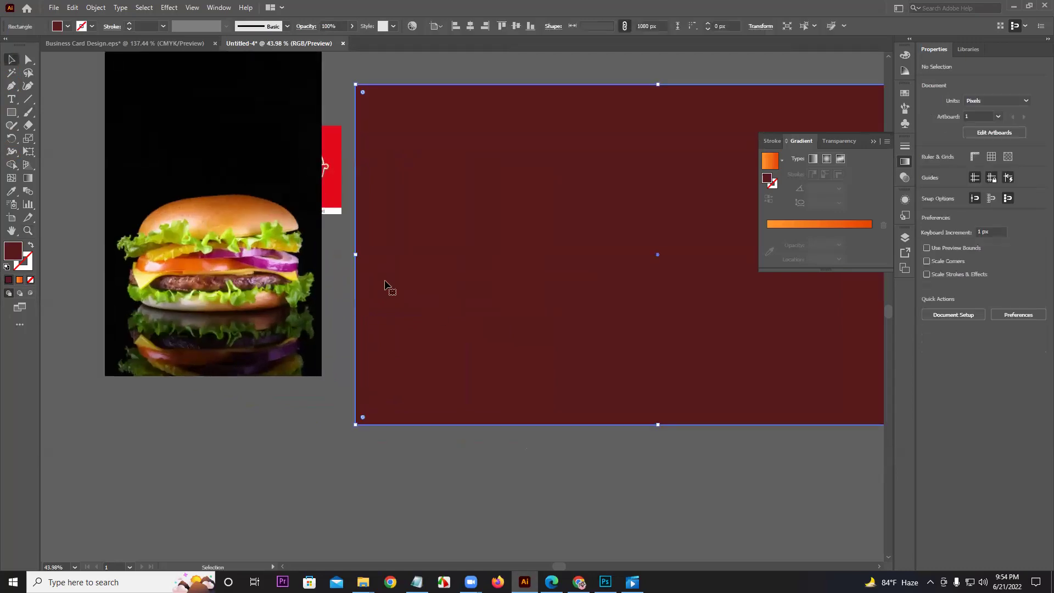
left_click(11, 191)
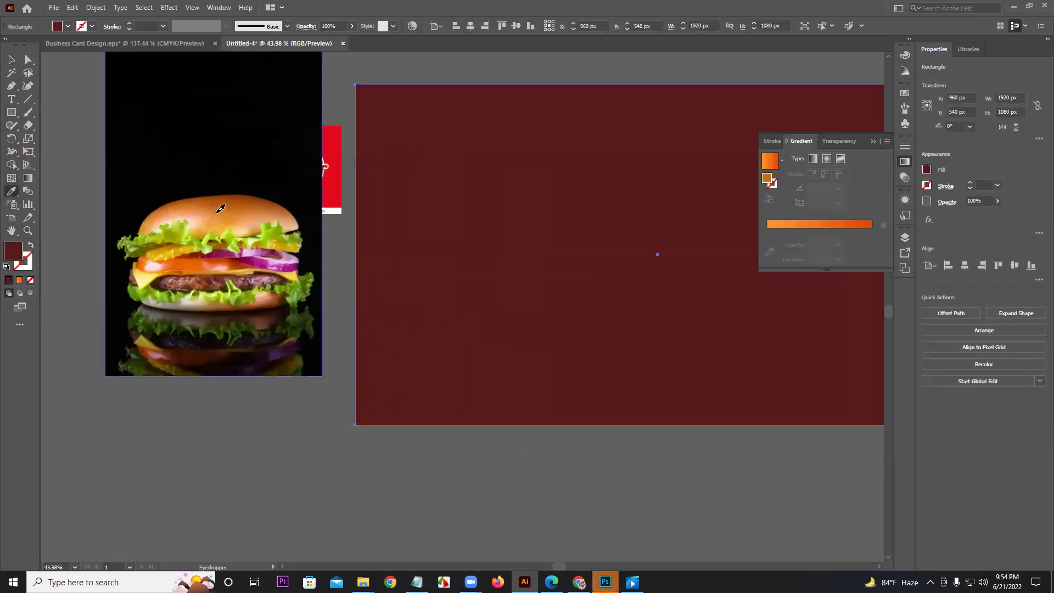
left_click(220, 210)
left_click(219, 253)
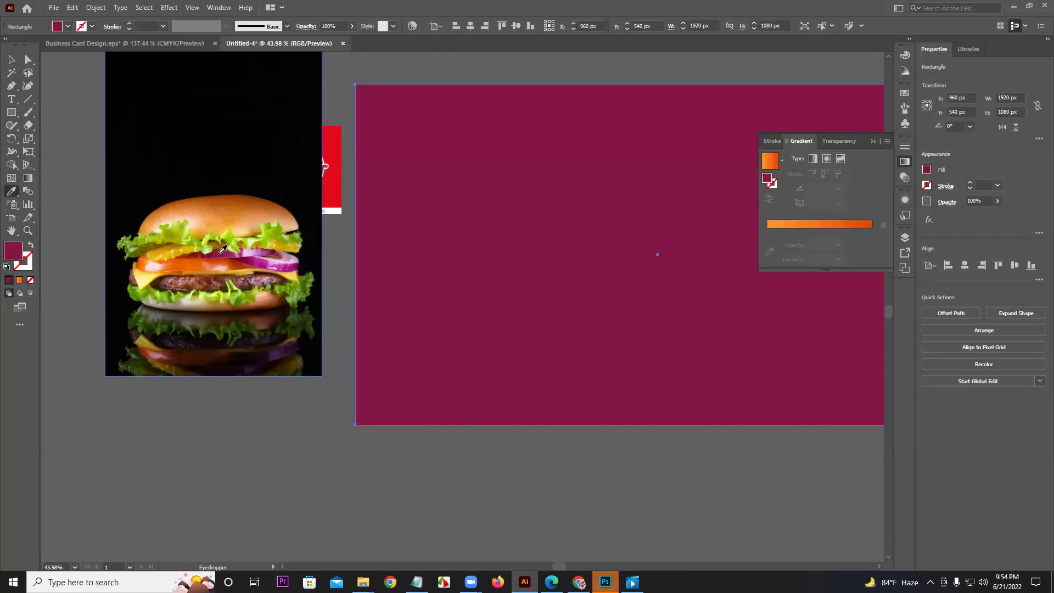
left_click(213, 270)
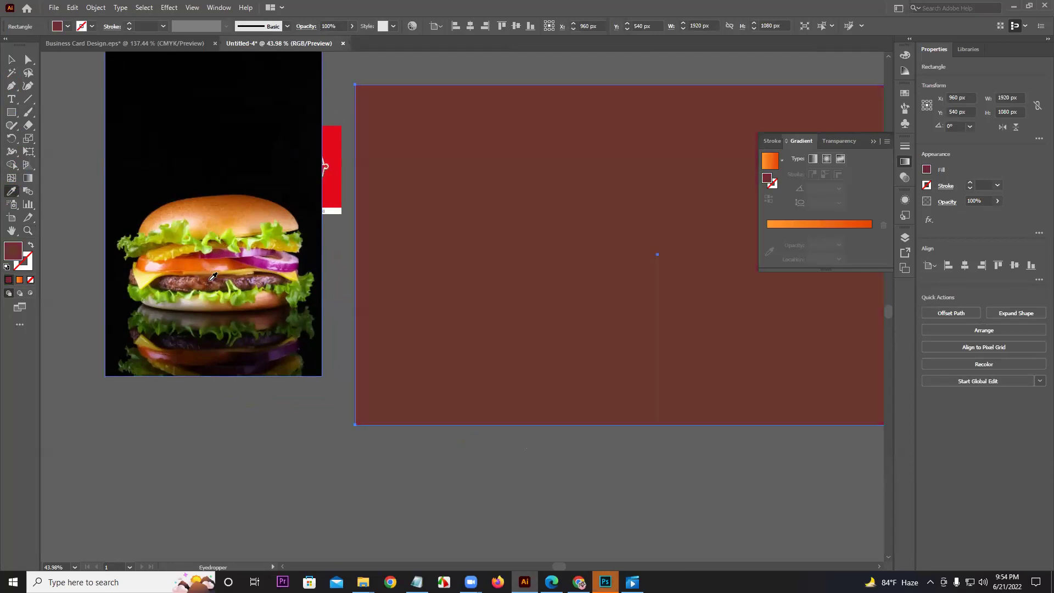
left_click(207, 259)
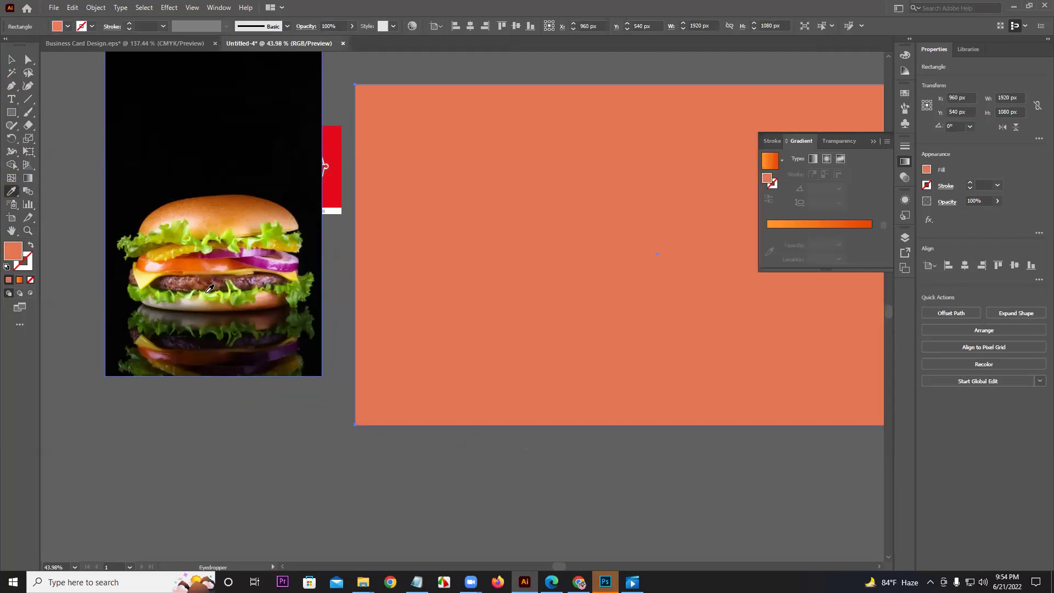
left_click(208, 283)
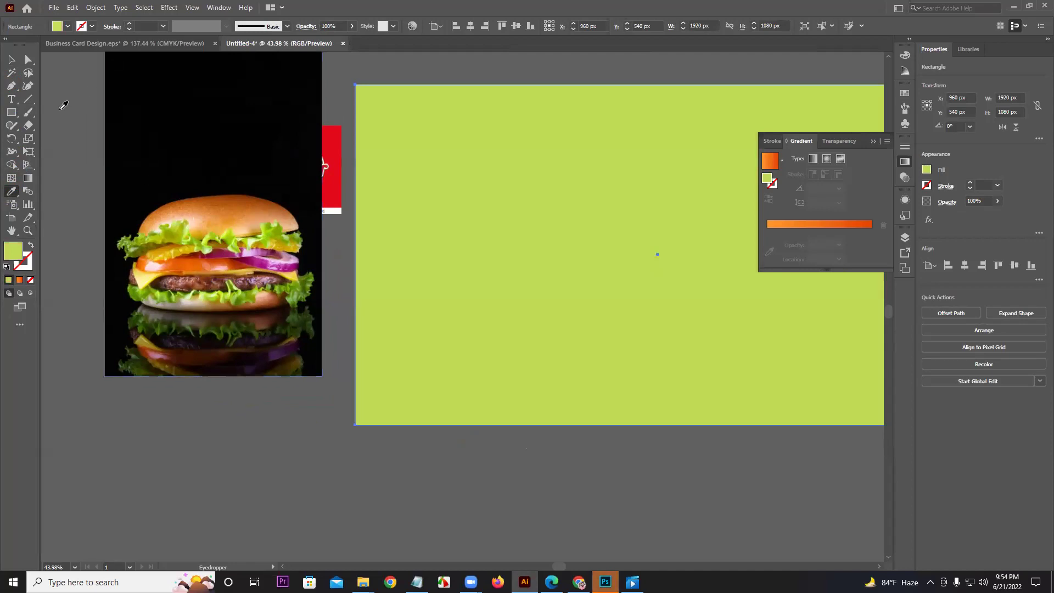
left_click(12, 60)
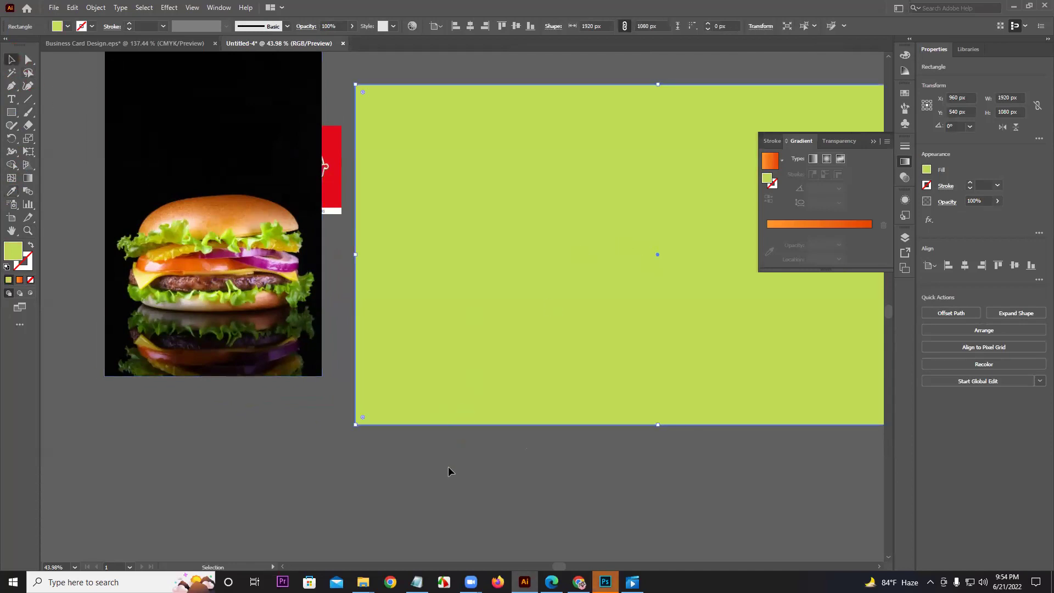
left_click(446, 470)
scroll(579, 488, "right", 5)
scroll(541, 470, "up", 1)
Step: Move the burger photo off the artboard to its left side
left_click_drag(140, 316, 593, 317)
key("ctrl+shift+a")
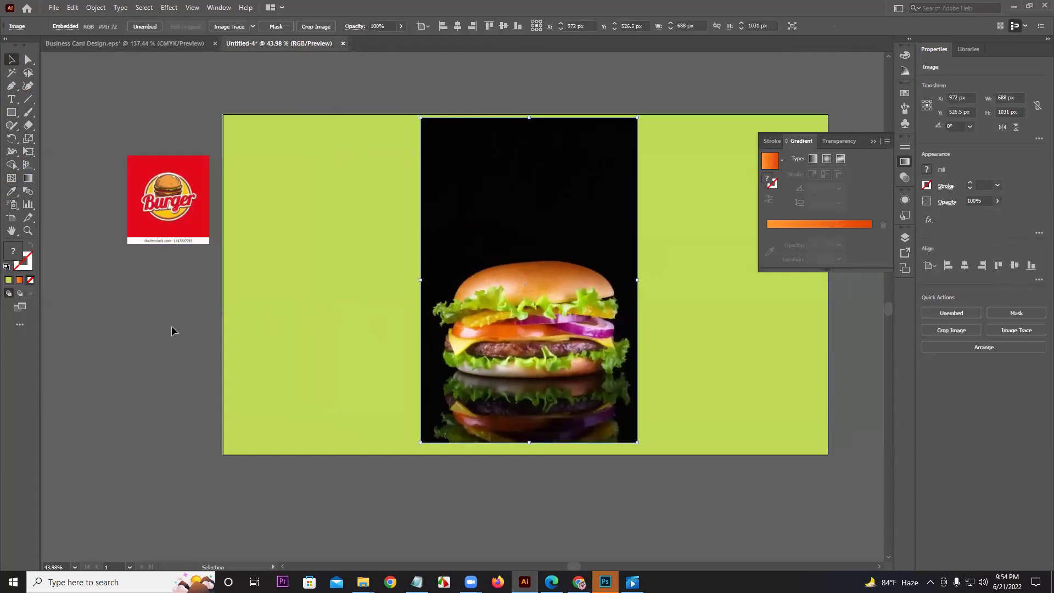
left_click(150, 327)
left_click_drag(525, 333, 76, 314)
left_click(191, 335)
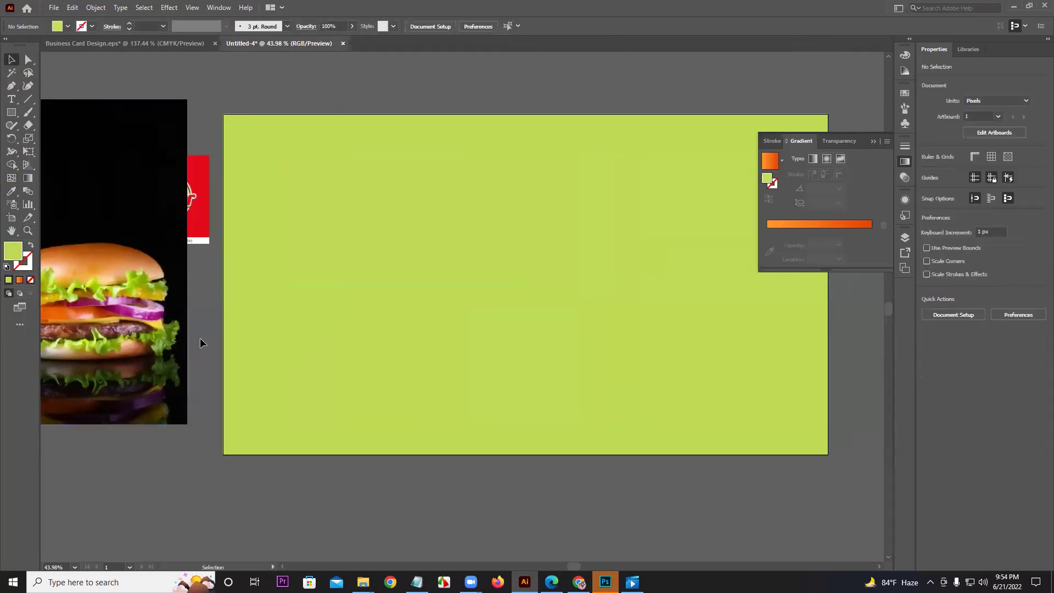
left_click_drag(199, 338, 325, 346)
left_click_drag(249, 327, 209, 294)
left_click(428, 501)
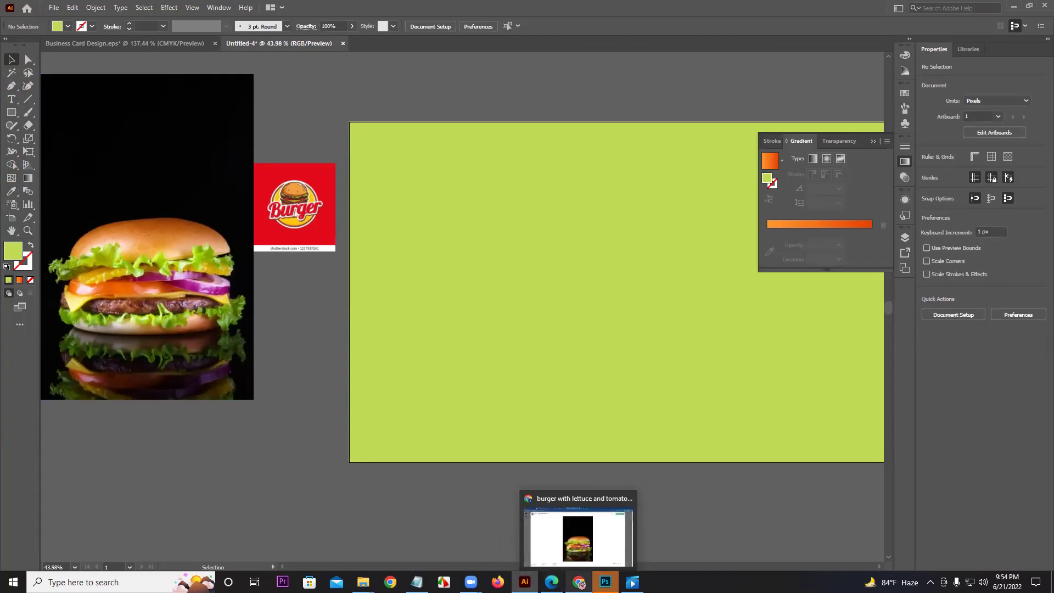
Step: Line the logo up below the photo and enlarge both together slightly
left_click_drag(292, 201, 292, 251)
left_click(281, 164)
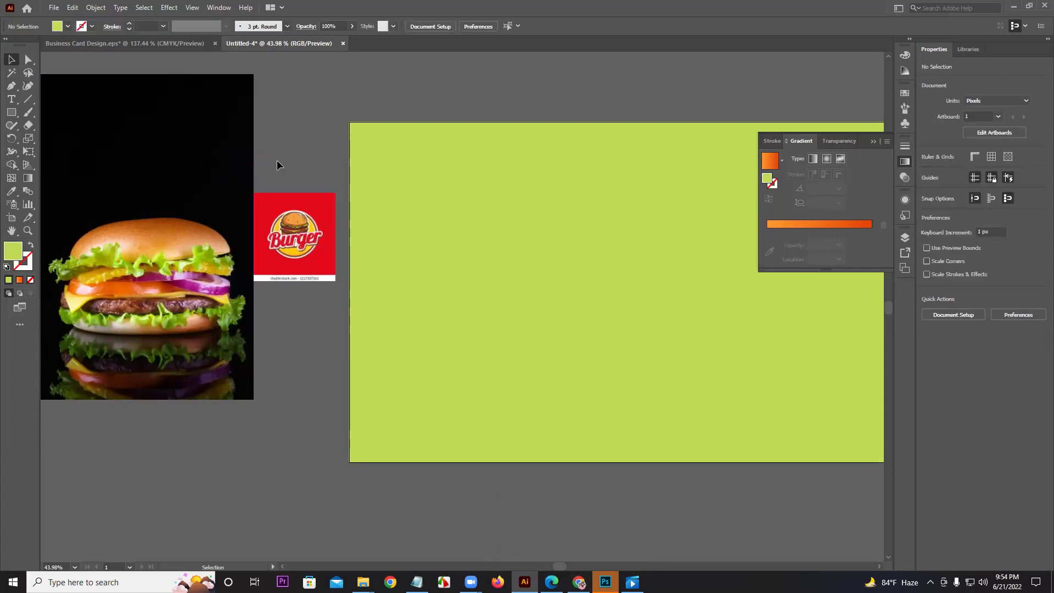
left_click_drag(293, 342, 395, 346)
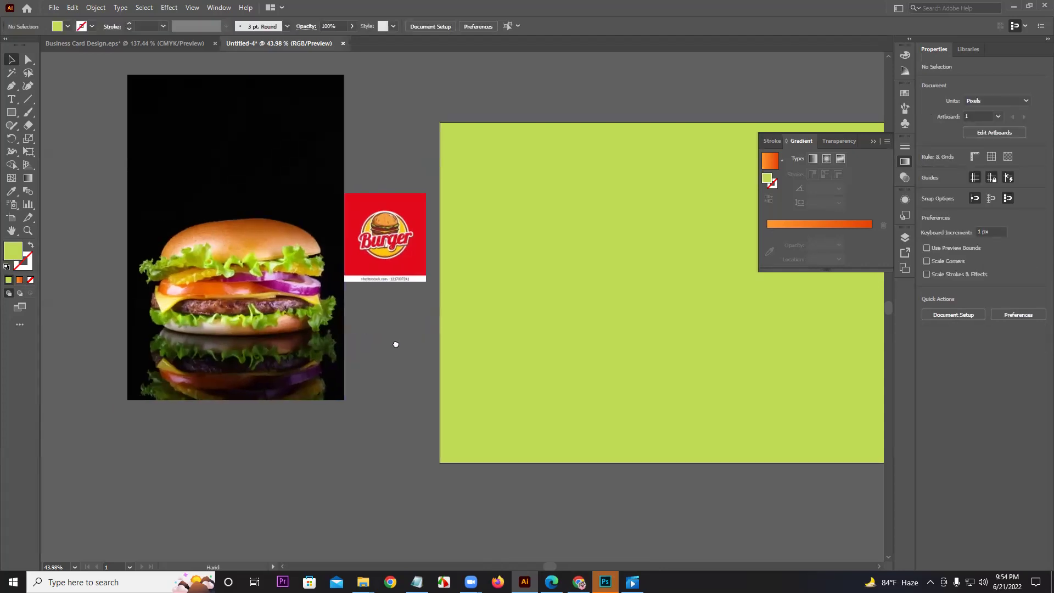
left_click_drag(391, 308, 318, 294)
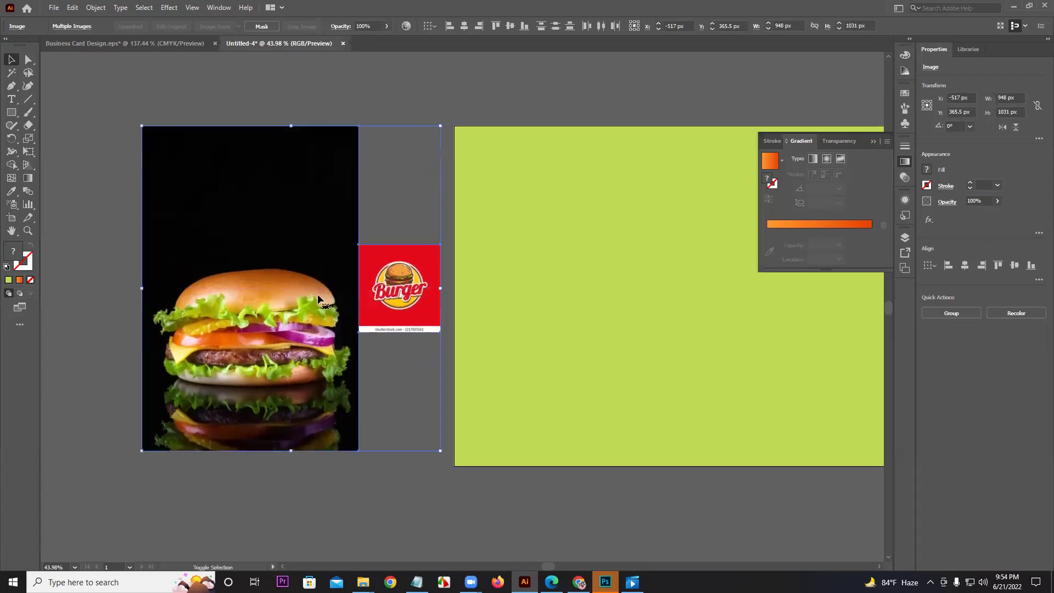
left_click_drag(440, 450, 453, 485)
left_click(453, 485)
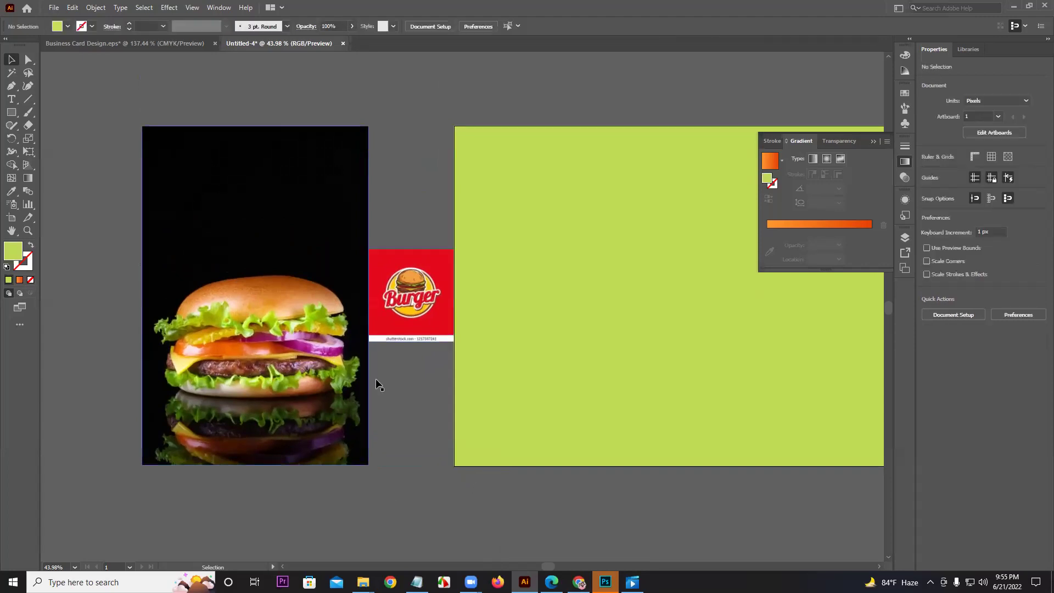
Step: Nudge the photo and logo pair further left of the artboard
left_click(324, 311)
mouse_move(400, 306)
left_mouse_down()
mouse_move(383, 306)
mouse_move(402, 309)
left_mouse_up()
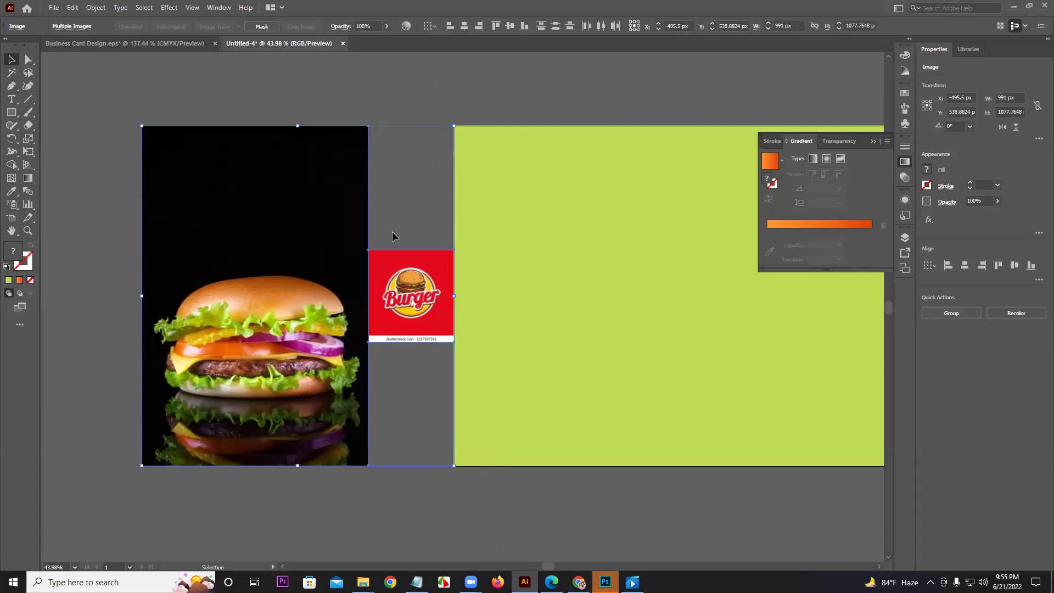
left_click(386, 221)
left_click(317, 340)
left_click_drag(347, 301, 328, 301)
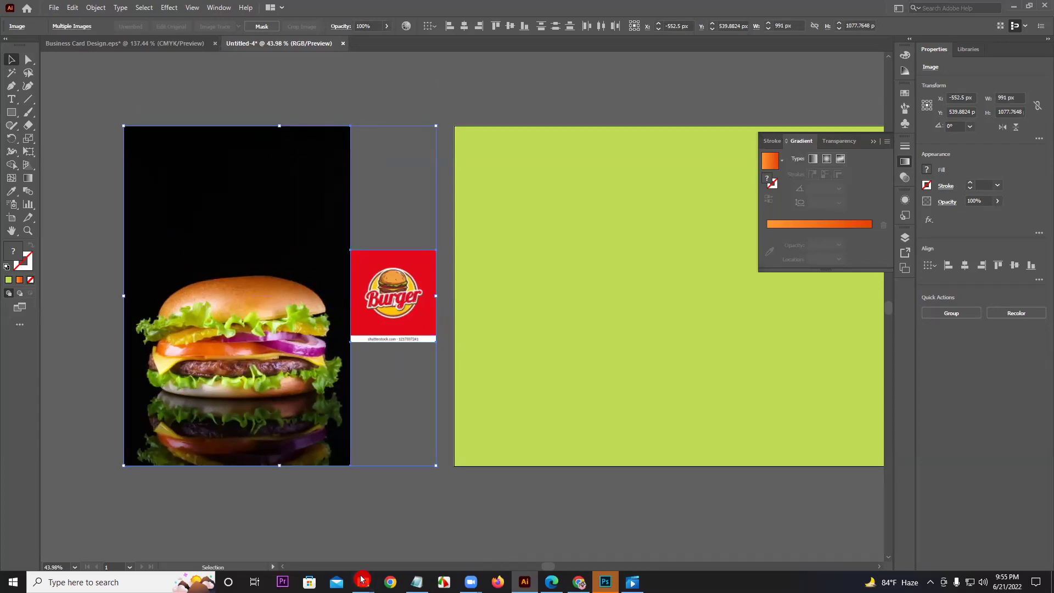
left_click(471, 582)
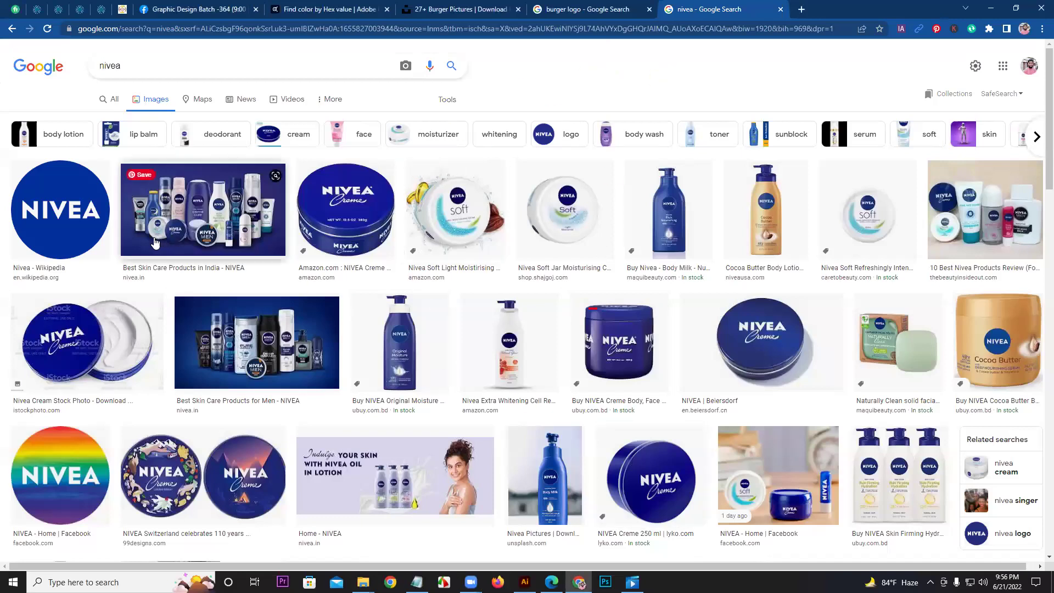
Step: Copy the second Nivea image from Google Images and return to Illustrator
right_click(243, 202)
left_click(302, 330)
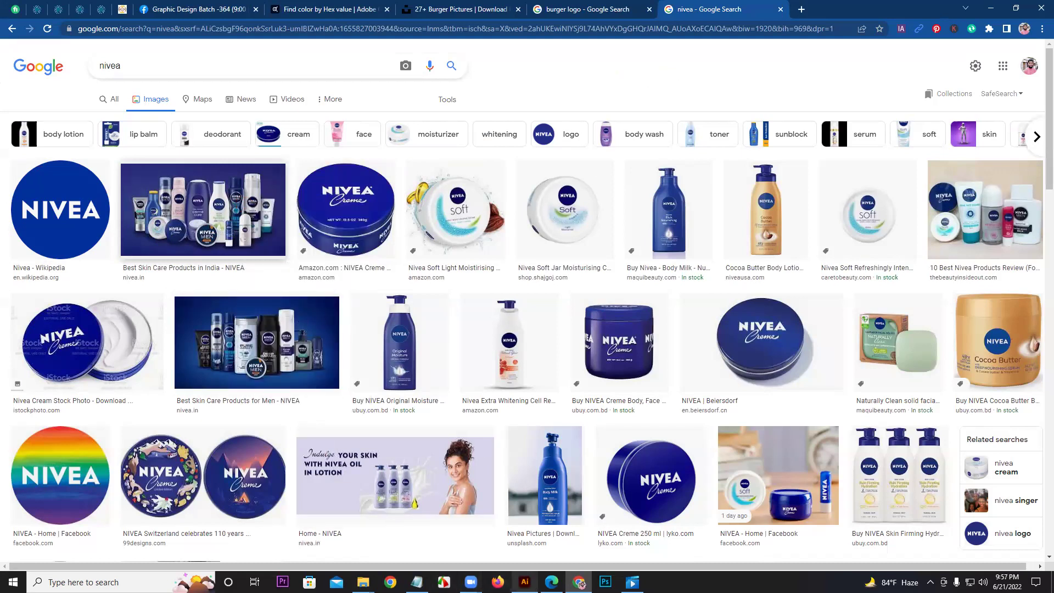
left_click(524, 582)
Step: Swap the burger images for the Nivea photo, enlarged and snapped to the artboard's left edge
key("Delete")
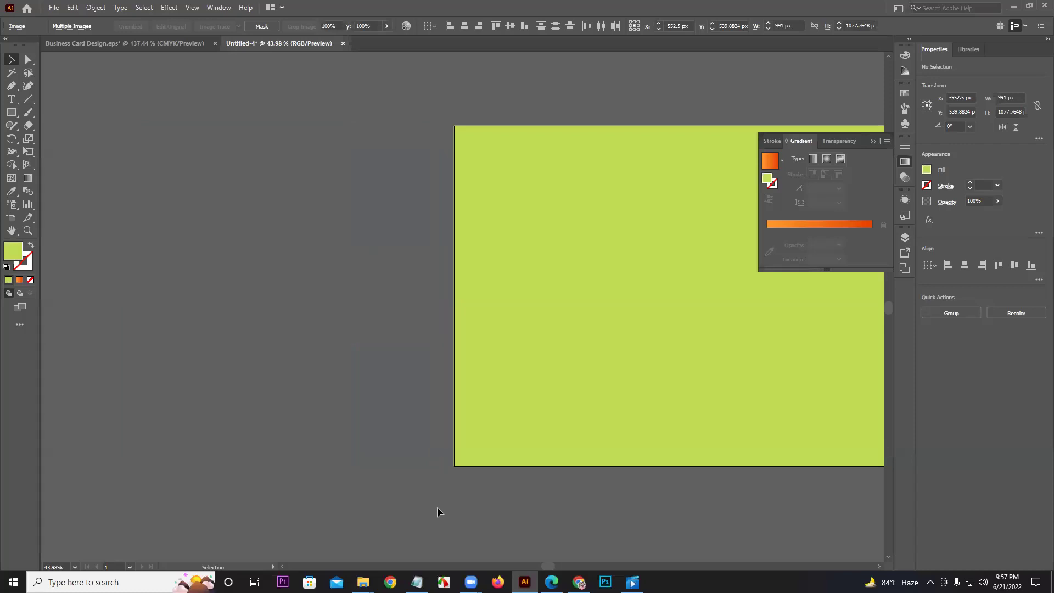
key("ctrl+v")
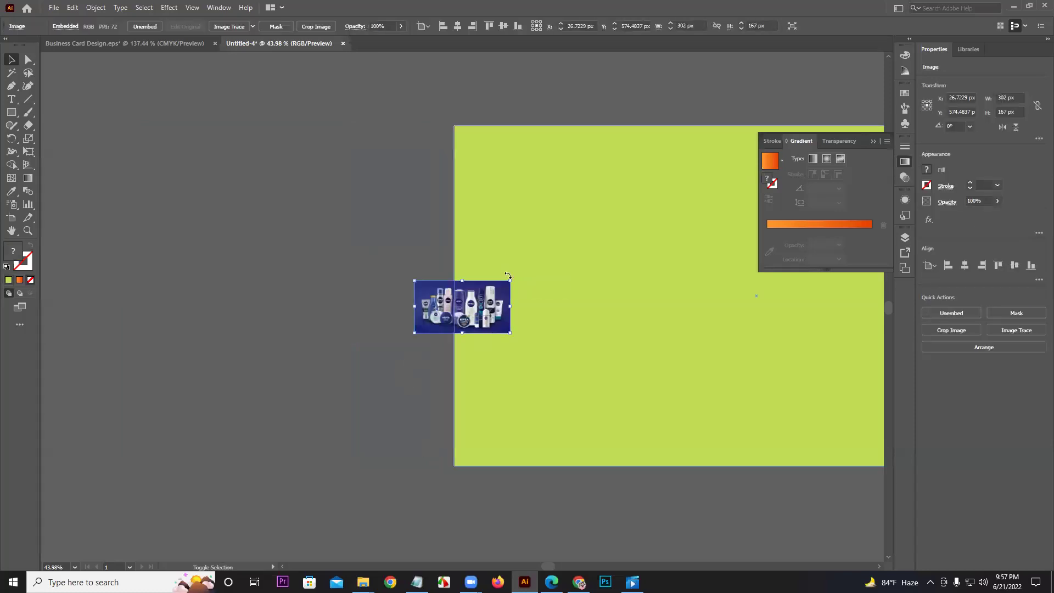
left_click_drag(510, 280, 748, 157)
left_click_drag(662, 227, 373, 275)
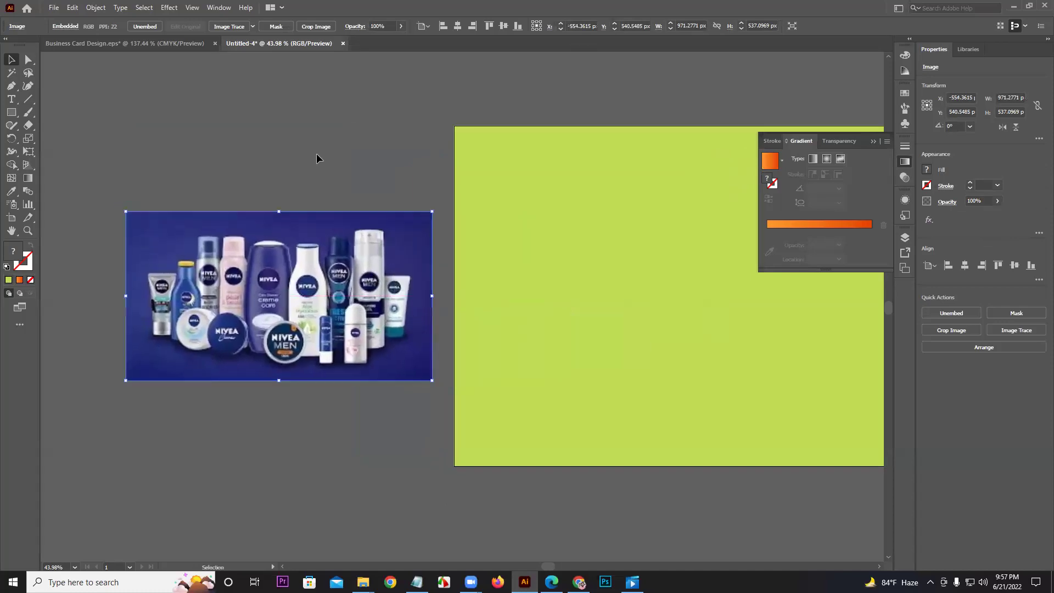
left_click(323, 170)
left_click(333, 295)
left_click_drag(407, 264, 423, 255)
left_click(416, 166)
scroll(431, 236, "right", 3)
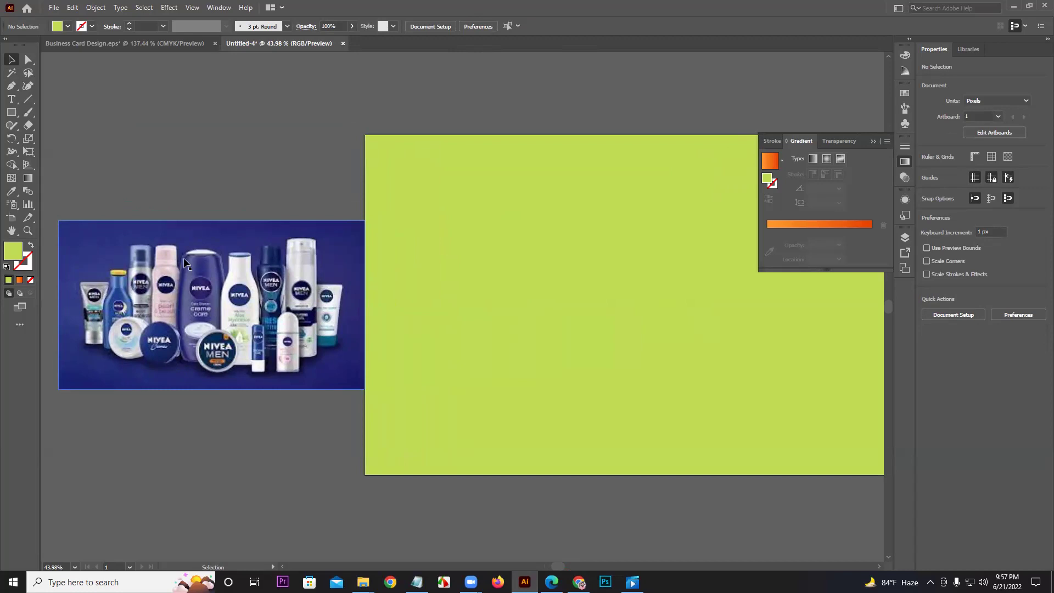
Step: Preview the Nivea Cocoa Butter lotion image, then close it
left_click(579, 582)
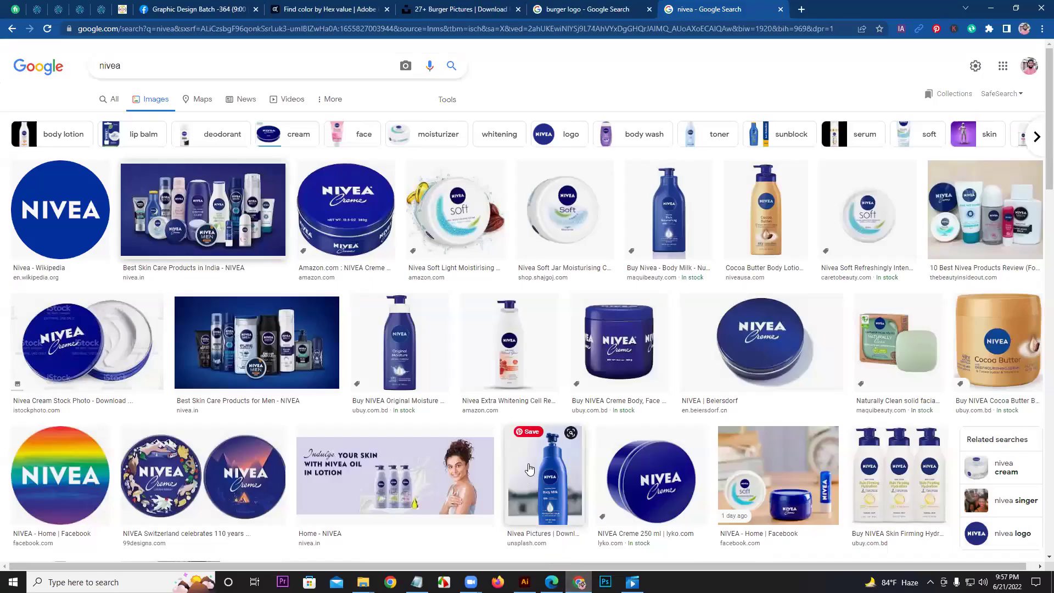
left_click(762, 240)
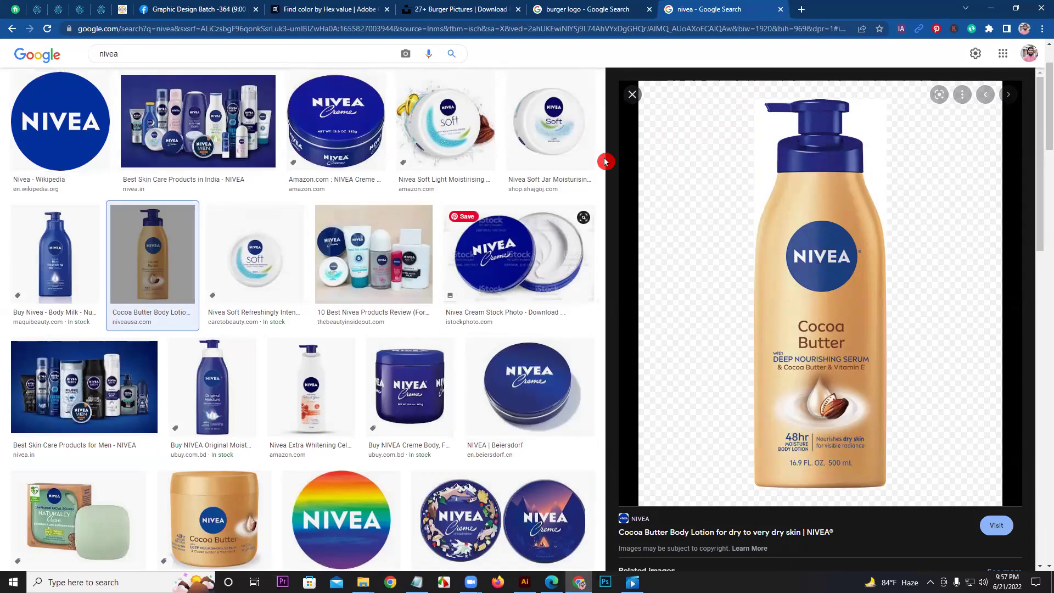
left_click(632, 95)
Step: Scroll through the nivea results, then bring up the Adobe Color 'food' palettes
left_click_drag(1042, 208, 1044, 357)
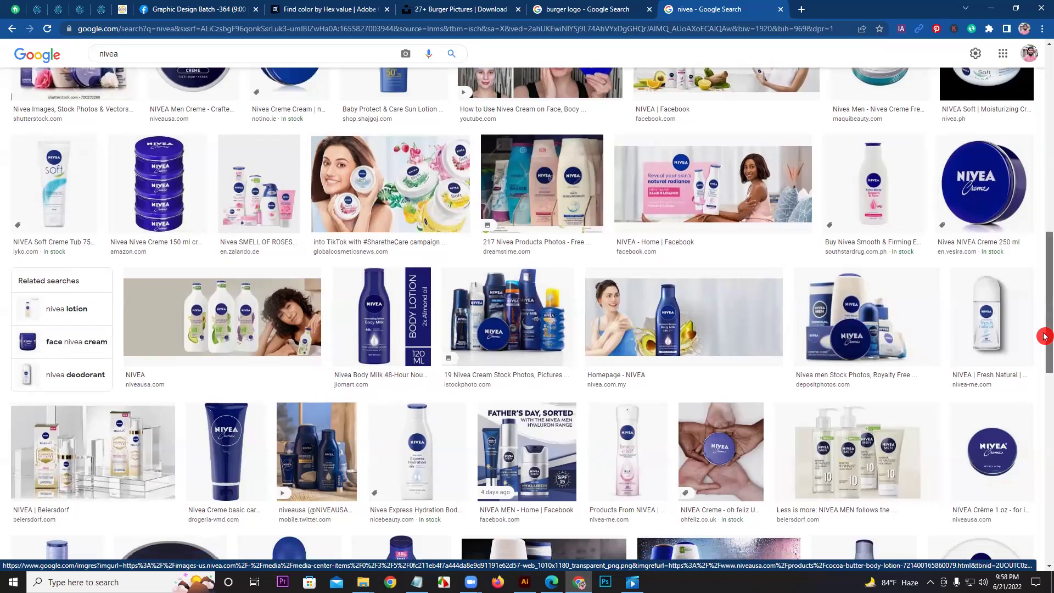
left_click_drag(1044, 331, 1046, 468)
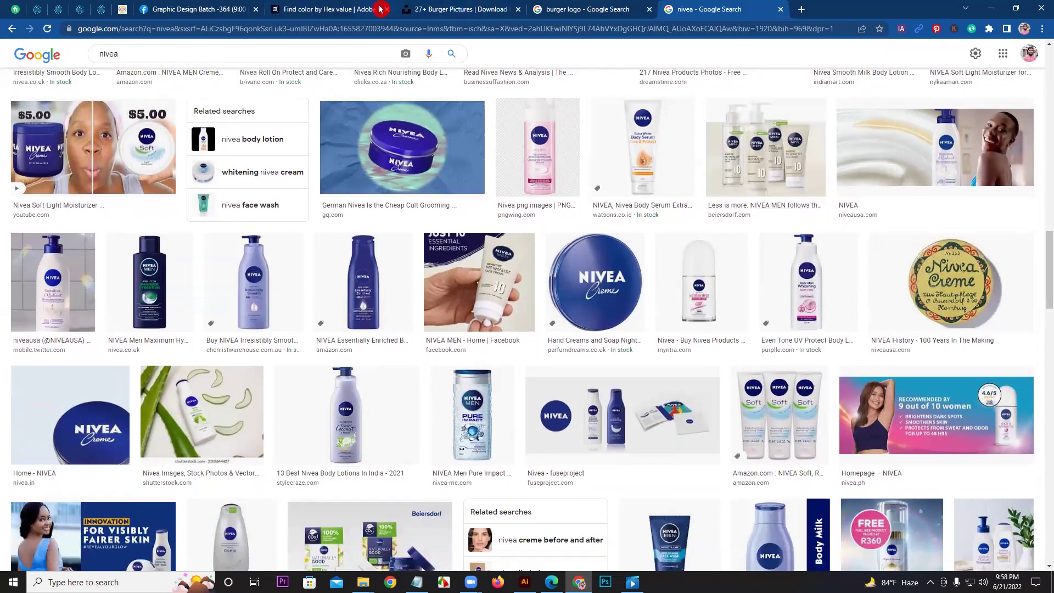
left_click(357, 10)
left_click_drag(1042, 129, 1037, 52)
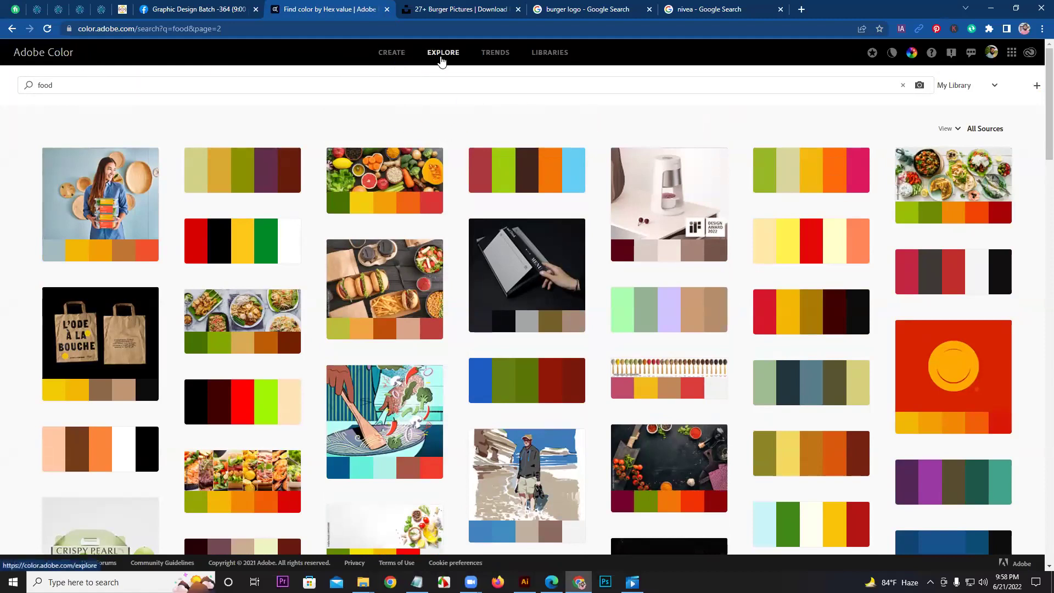
Step: Download the Tucson Food Snacks palette as a JPEG and drop it onto the Illustrator canvas
left_click(1044, 238)
left_click_drag(1044, 238, 1044, 476)
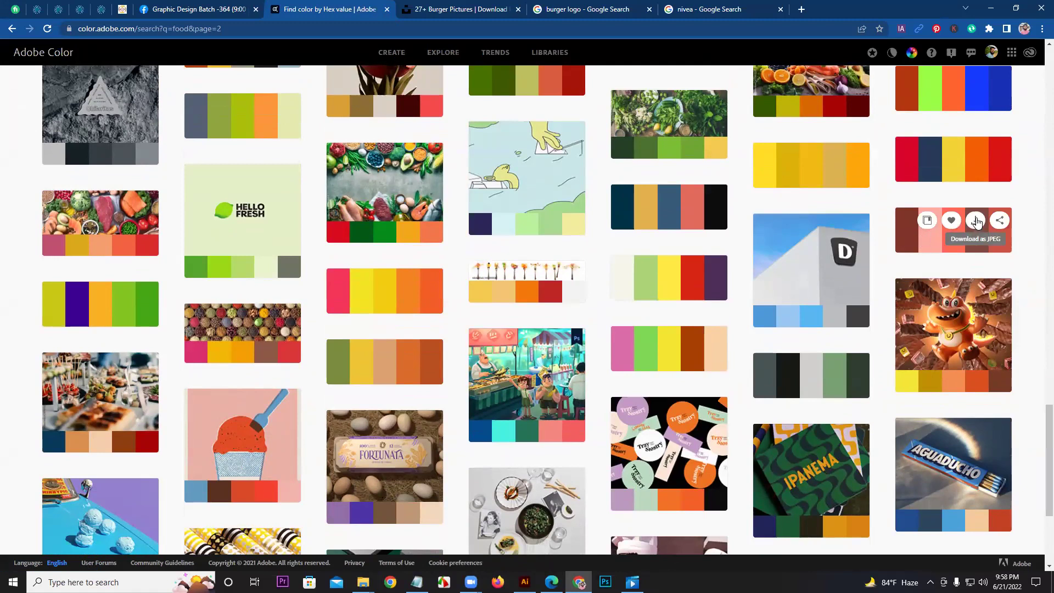
left_click(976, 221)
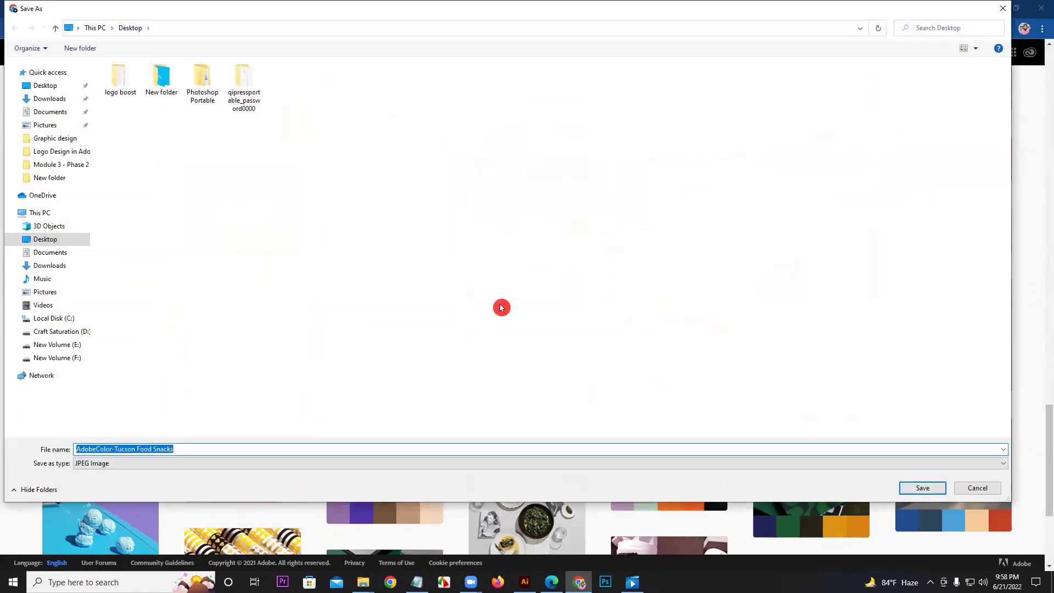
key("Return")
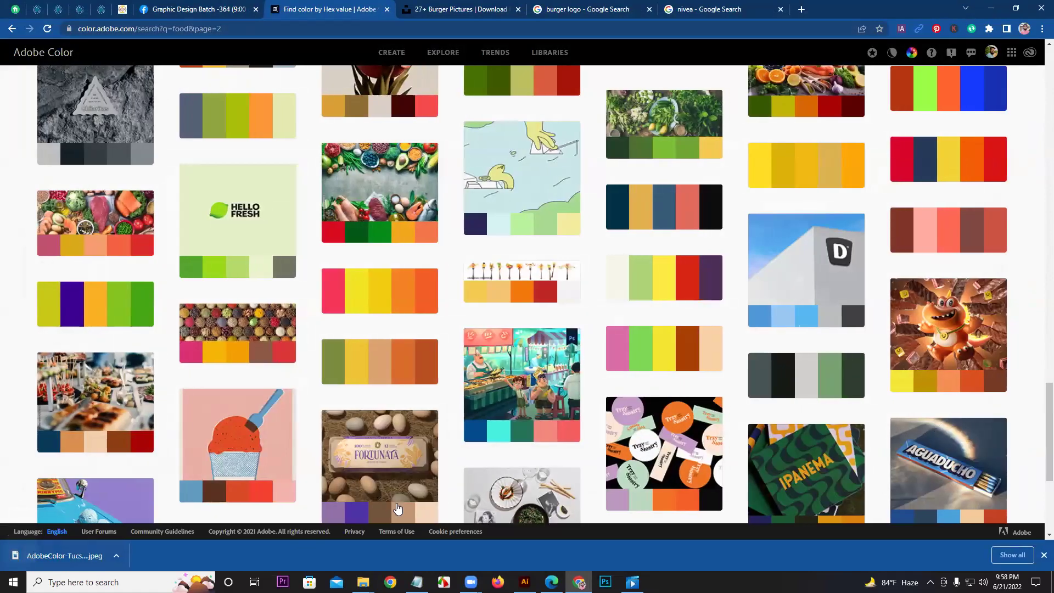
left_click_drag(439, 545, 474, 368)
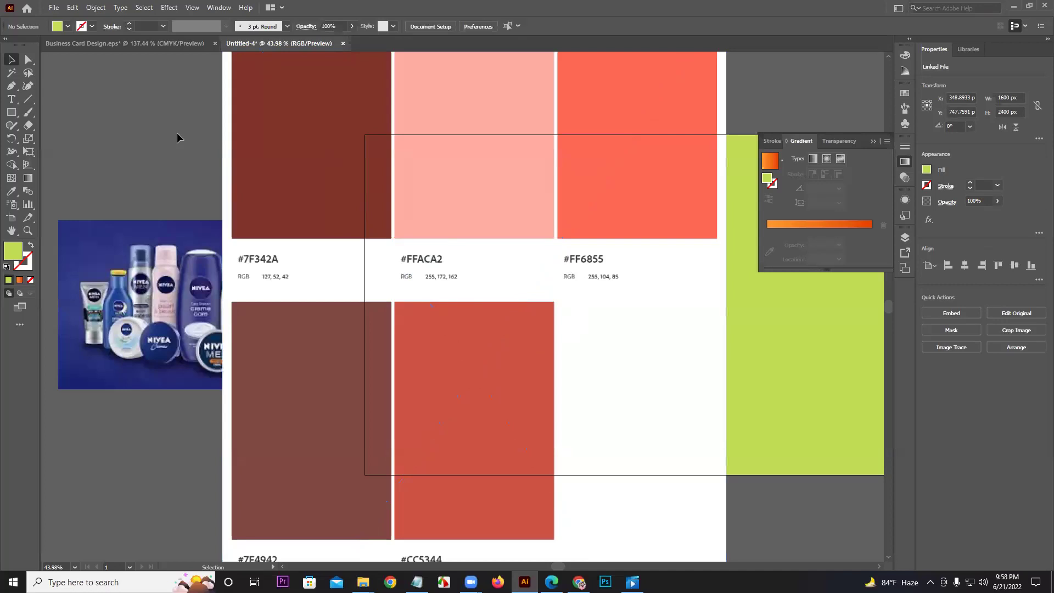
Step: Move the palette image left and down over the Nivea photo, then return to Adobe Color in Chrome
left_click_drag(400, 255, 270, 333)
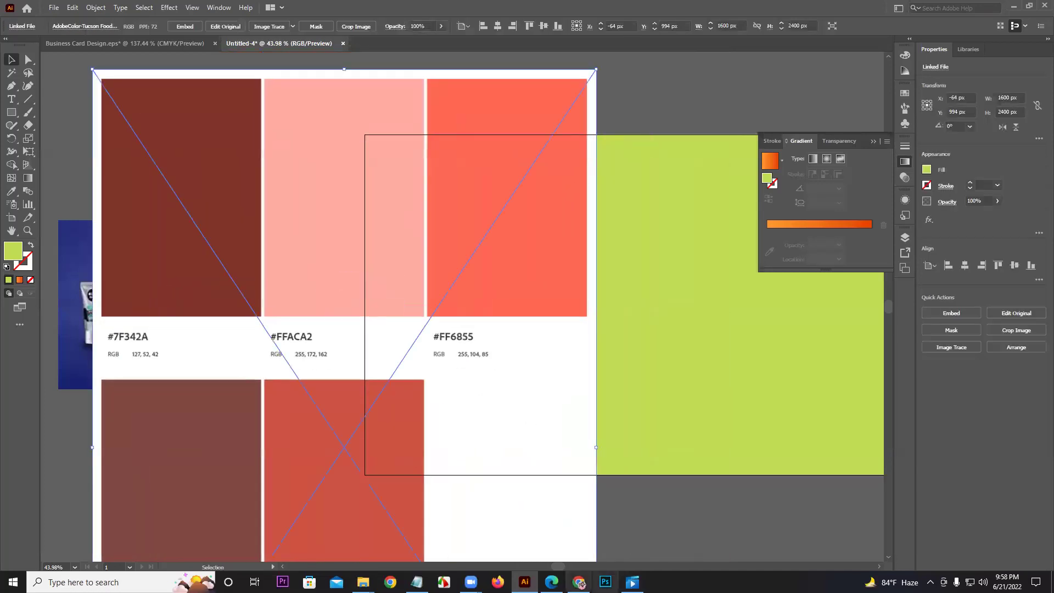
left_click(579, 582)
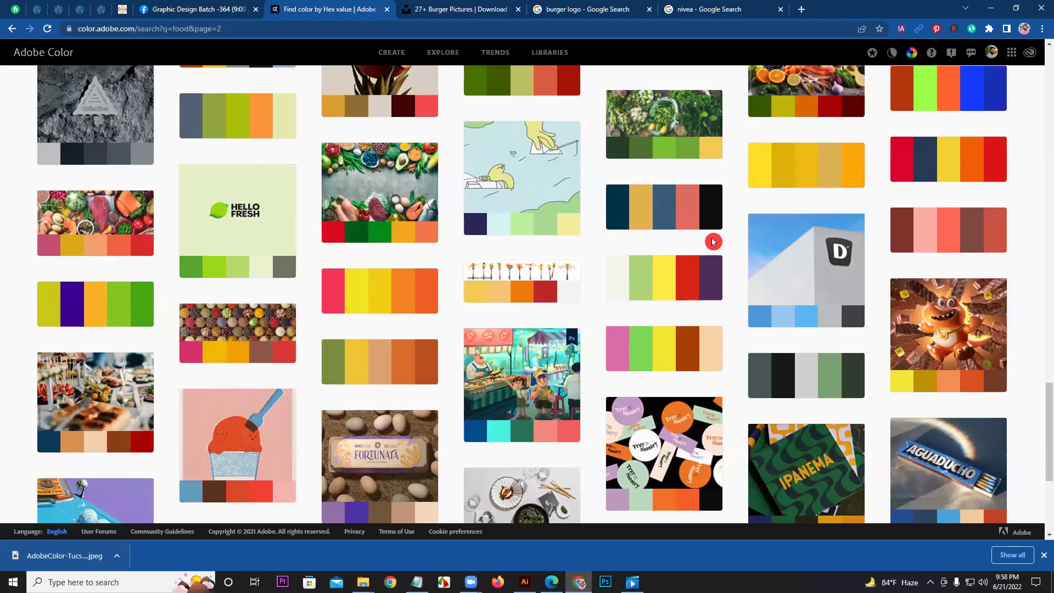
Step: Leave the Adobe Color palette page and bring the Zoom meeting window forward
left_click(1044, 457)
left_click(471, 582)
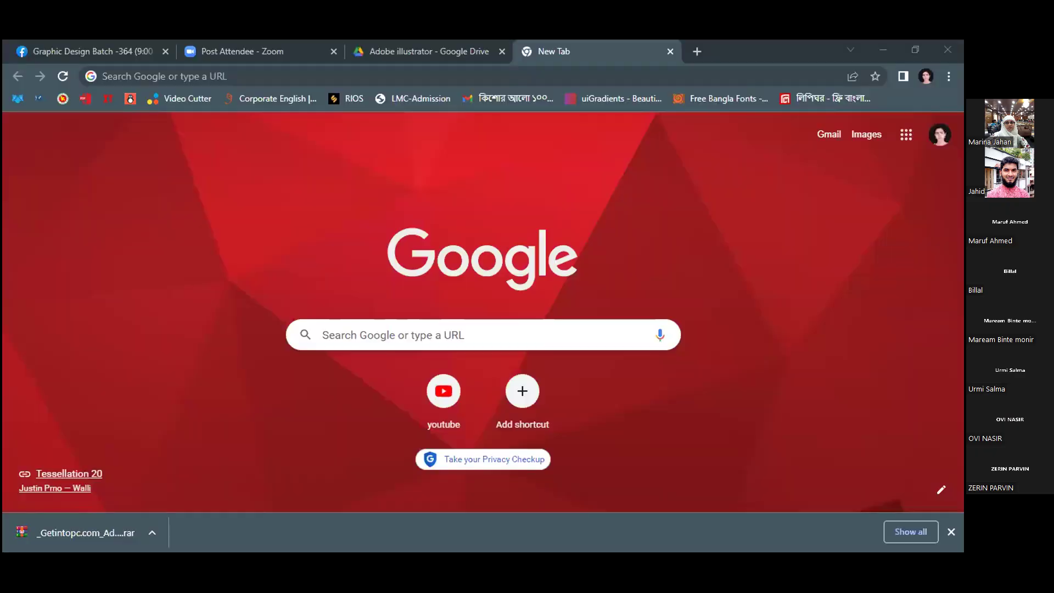
Step: Search Google for 'fiverr login' and open the Fiverr sign-in page
left_click(413, 328)
type("fi")
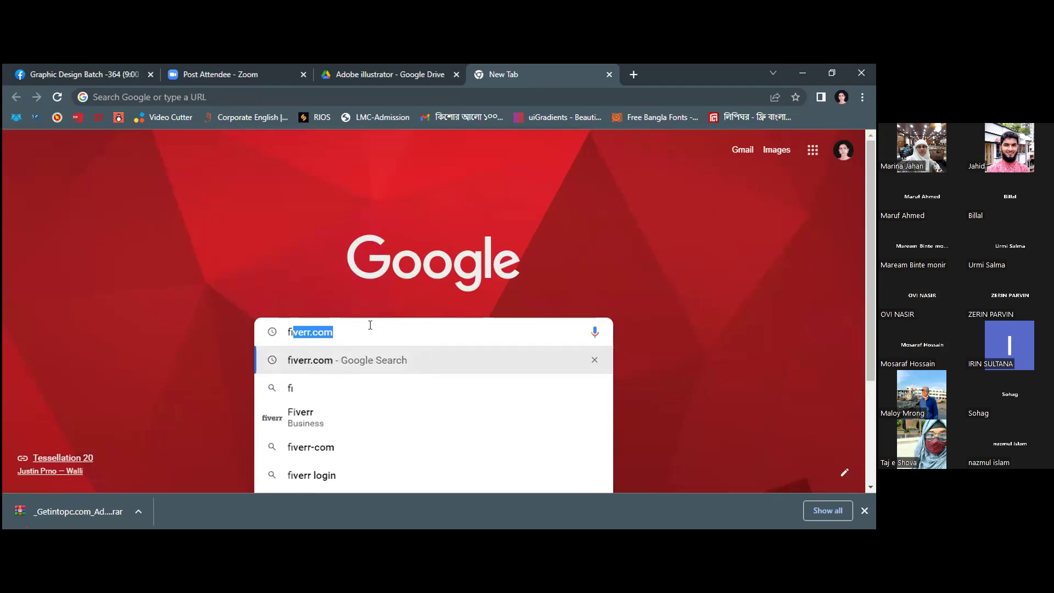
left_click(305, 481)
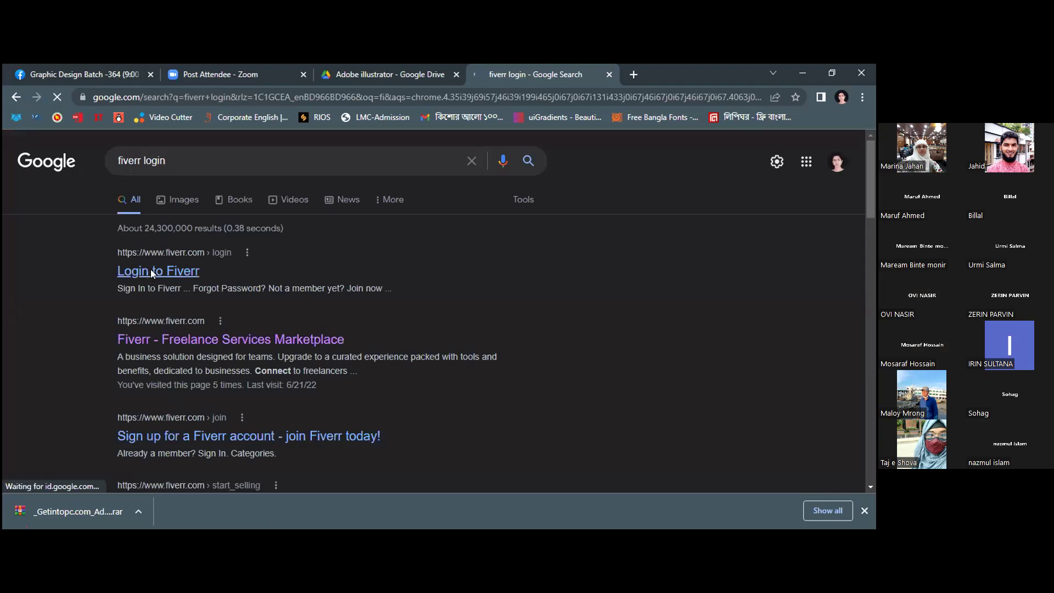
left_click(152, 270)
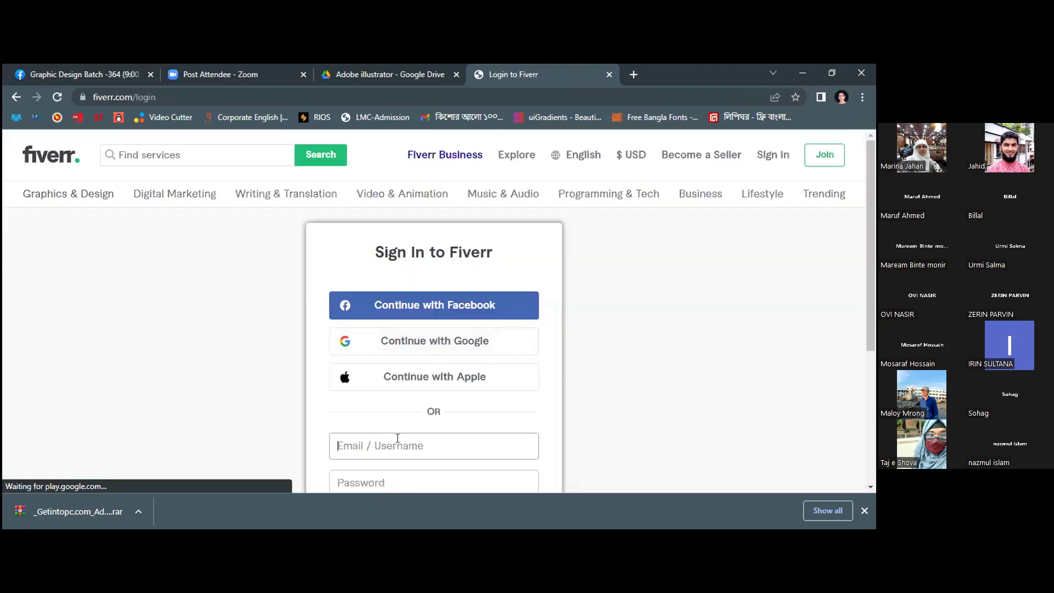
Step: Autofill the saved account username and type the account password
scroll(392, 296, "down", 2)
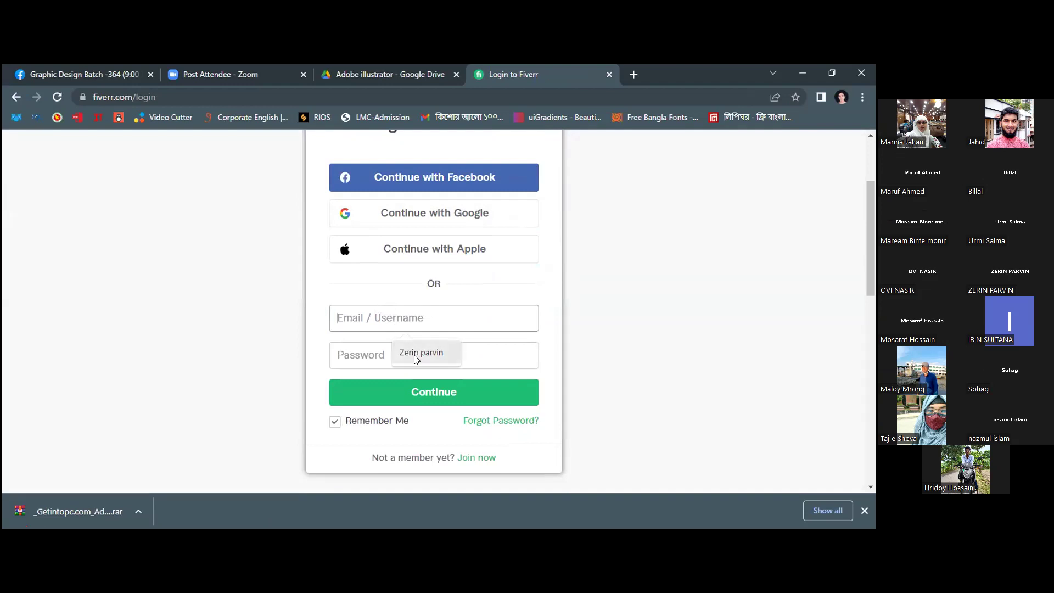
left_click(413, 353)
left_click(433, 357)
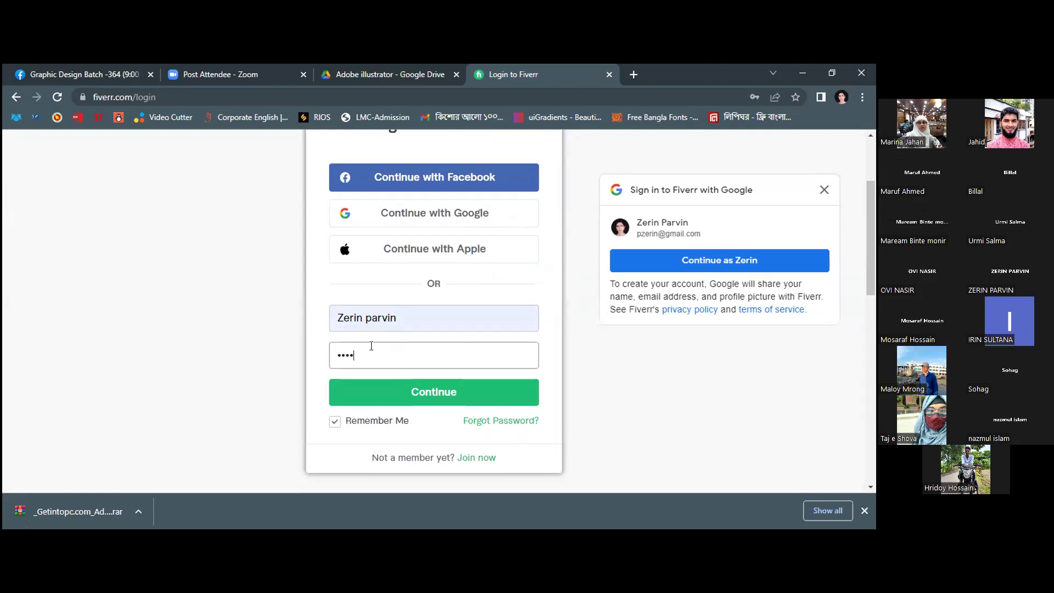
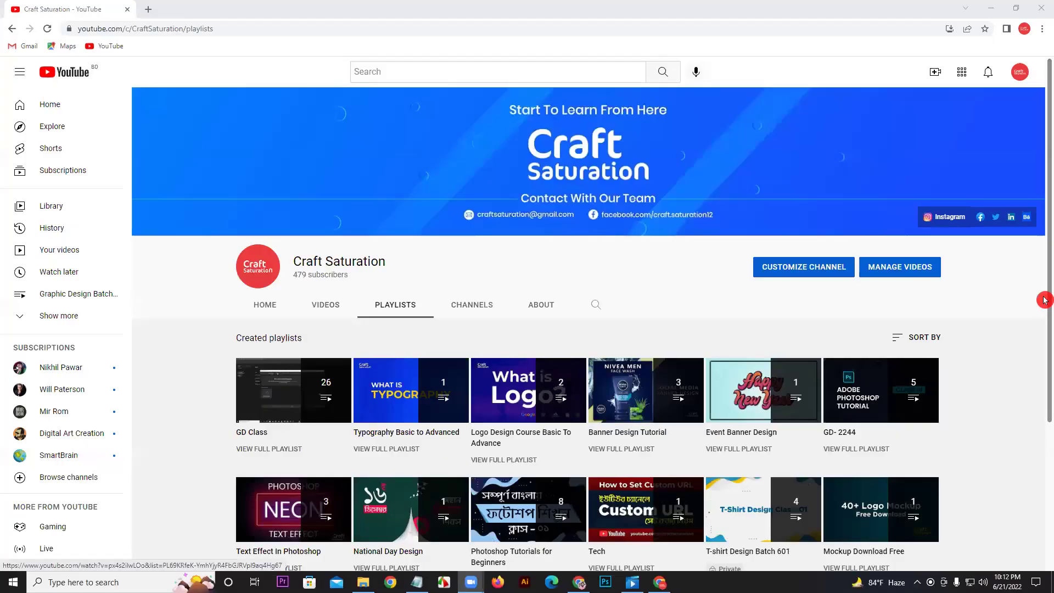
Step: Scroll the Playlists tab to the third row, showing Digital It Graphic Design Online Class
scroll(1044, 235, "down", 2)
scroll(1044, 235, "down", 1)
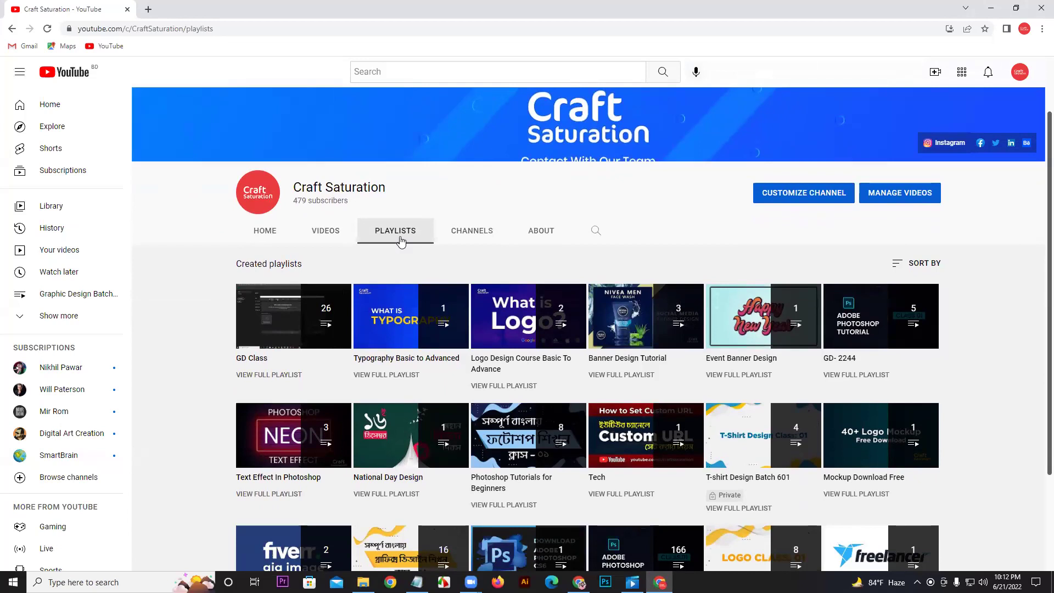
scroll(1044, 282, "down", 3)
scroll(1044, 282, "down", 1)
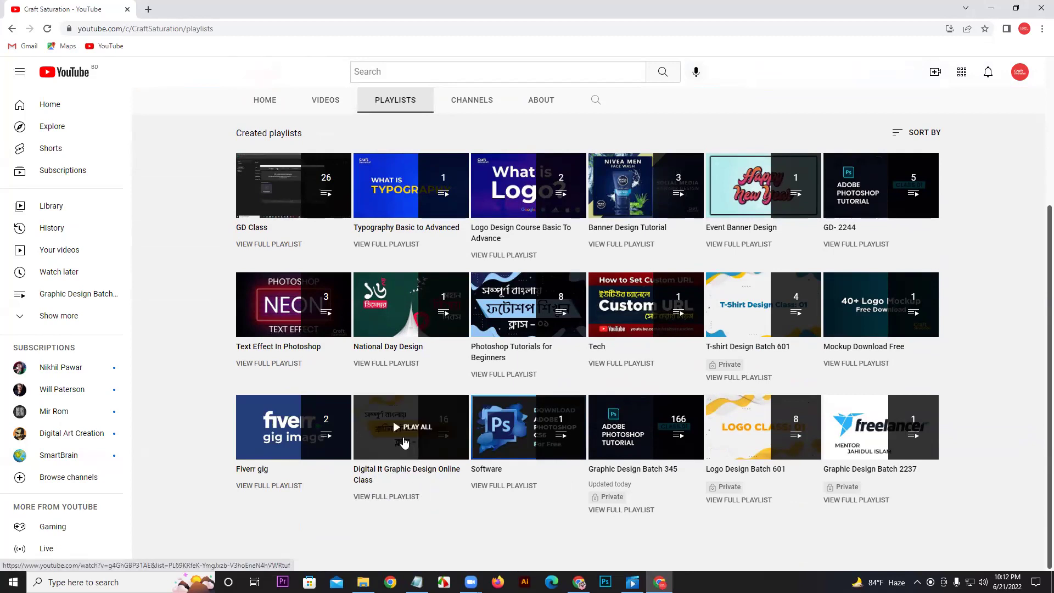
Step: Play all of Digital It Graphic Design Online Class from Class 01 and pause the ad
left_click(403, 439)
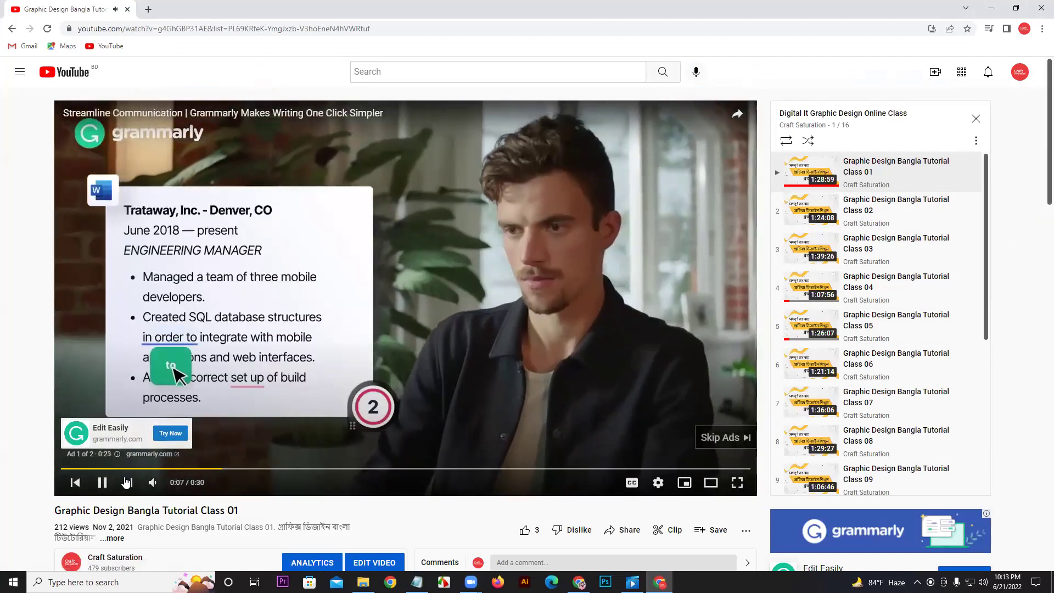
left_click(962, 283)
left_click_drag(988, 253, 989, 246)
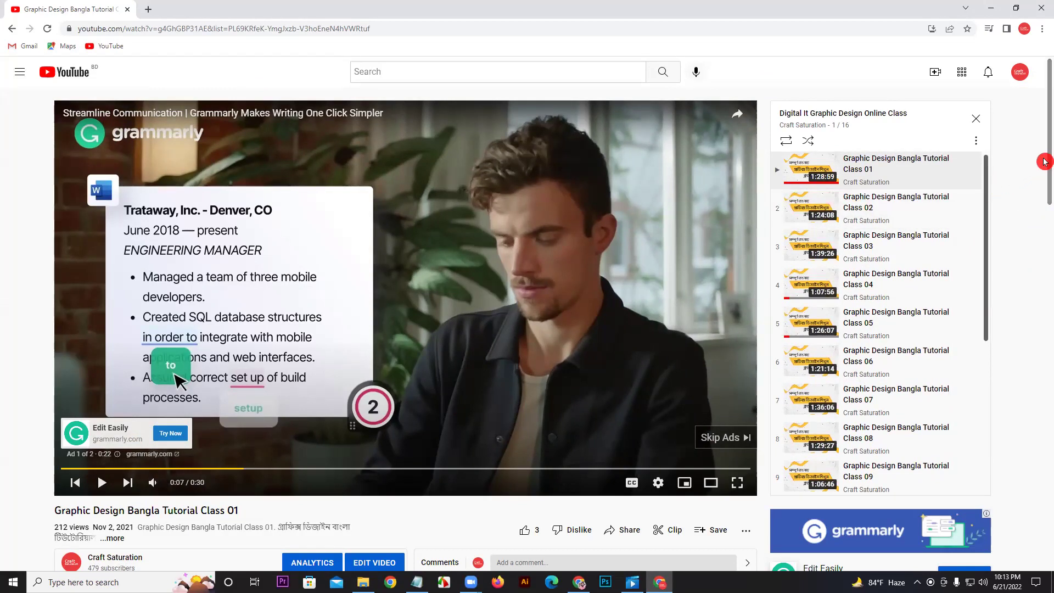
mouse_move(1045, 188)
left_mouse_down()
mouse_move(1043, 207)
mouse_move(1043, 182)
left_mouse_up()
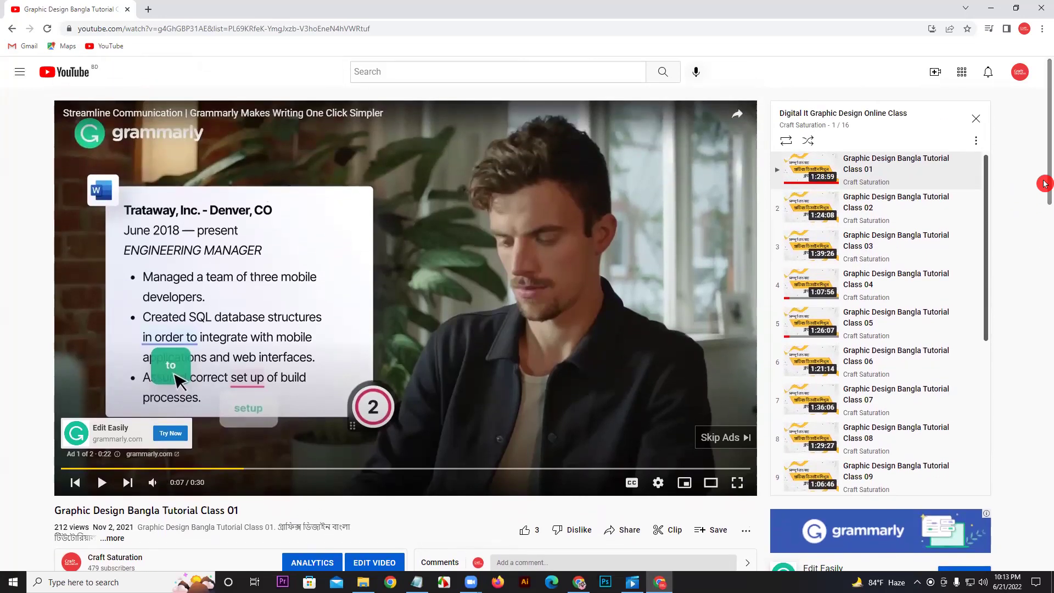